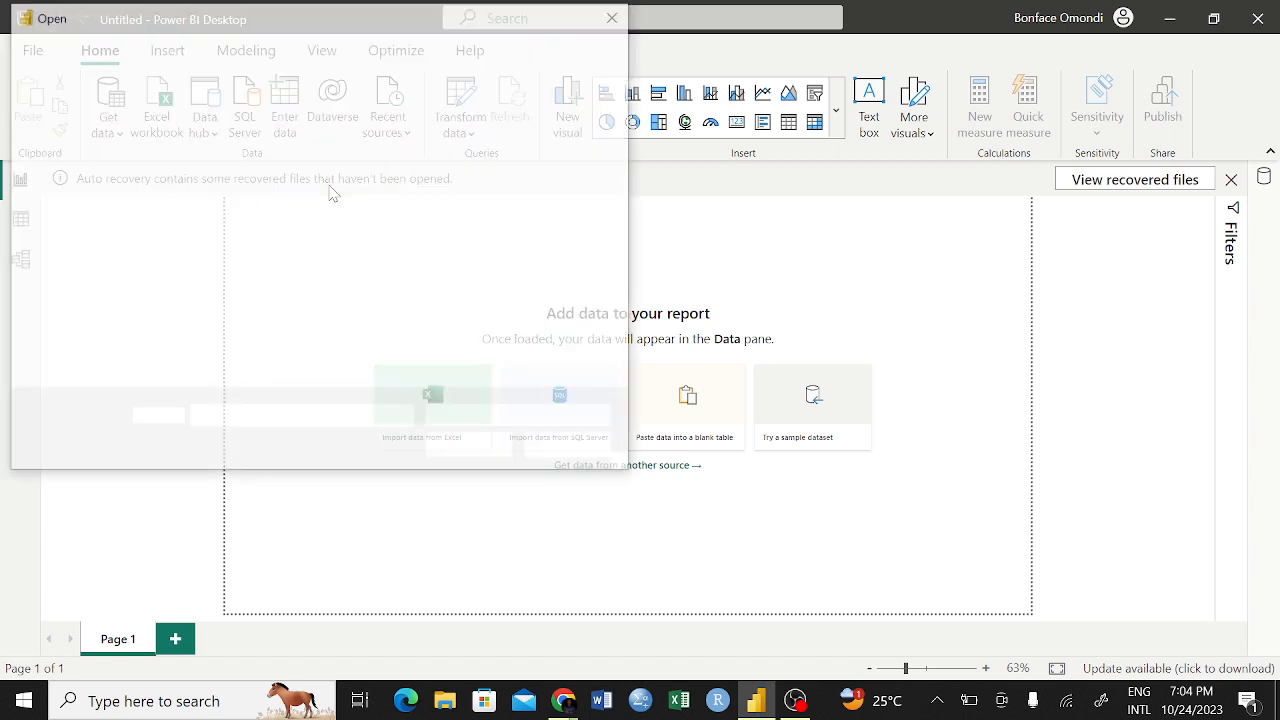
Open the Khetias Store workbook from the Bounty Analytica folder as the Excel data source
scroll(296, 312, "down", 2)
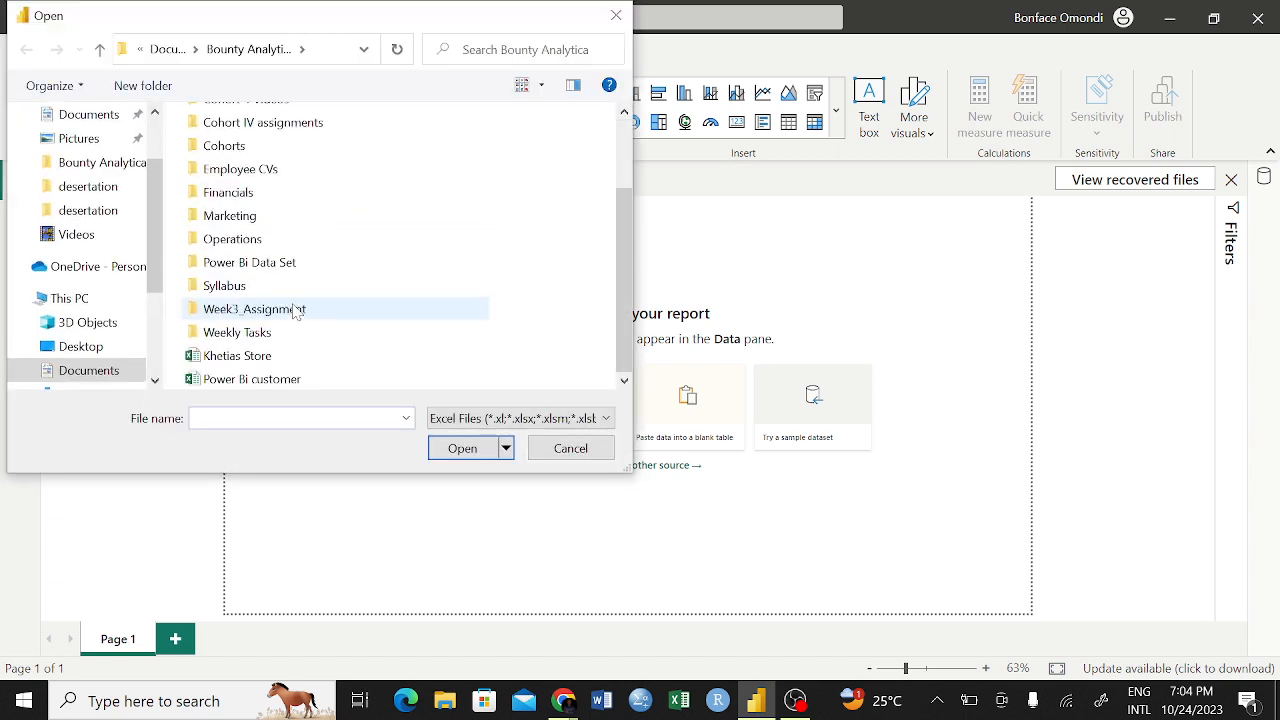
left_click(266, 360)
left_click(460, 448)
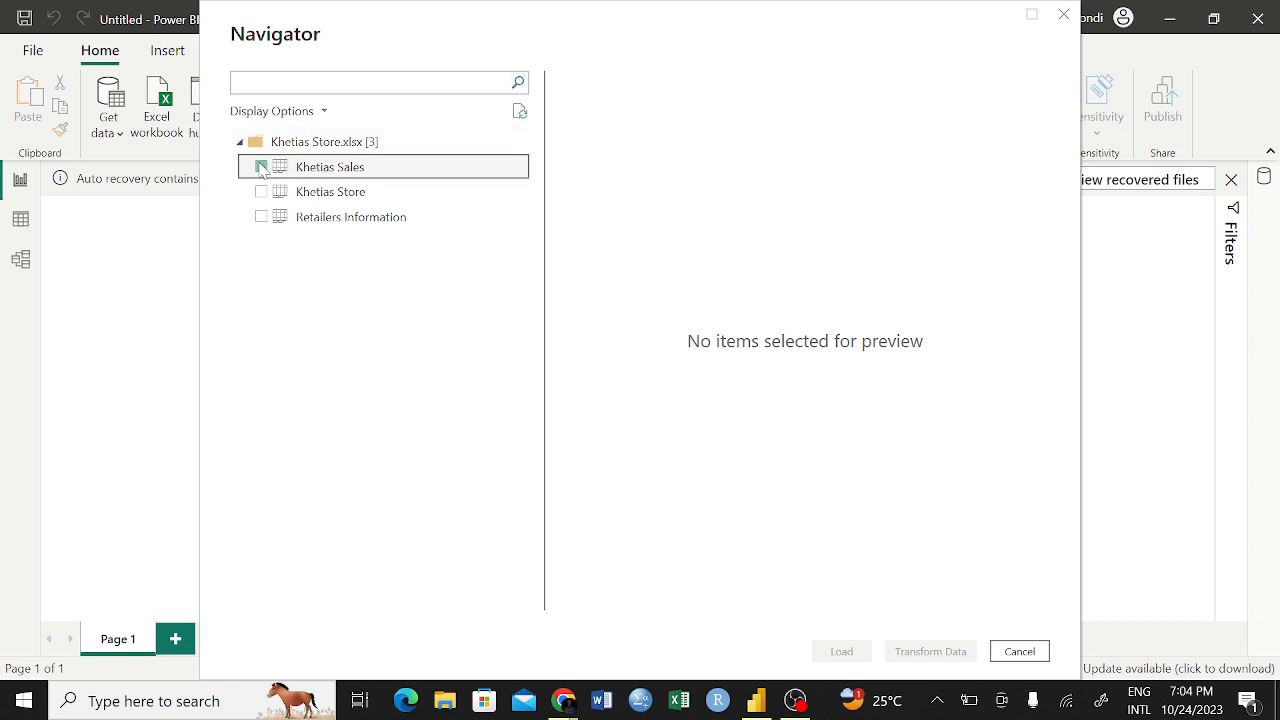
Select the Khetias Sales, Khetias Store and Retailers Information tables and load them into the report
left_click(261, 166)
left_click(261, 191)
left_click(261, 218)
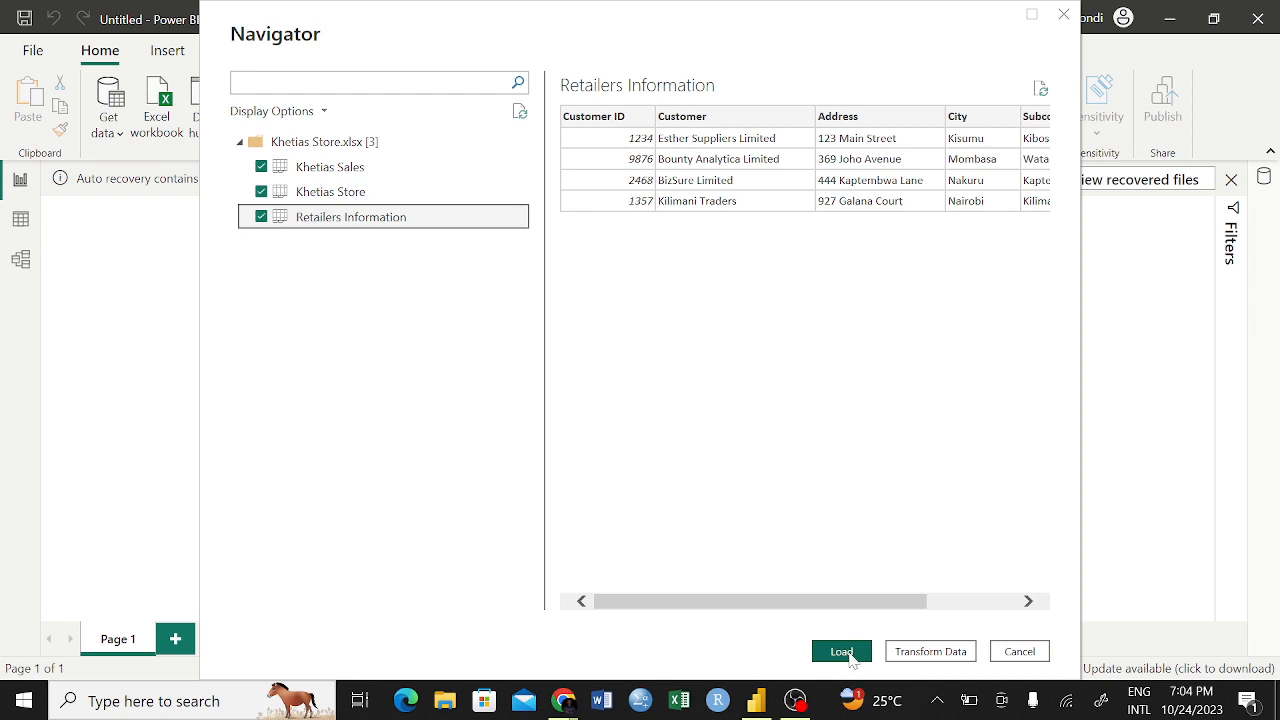
key("alt+Tab")
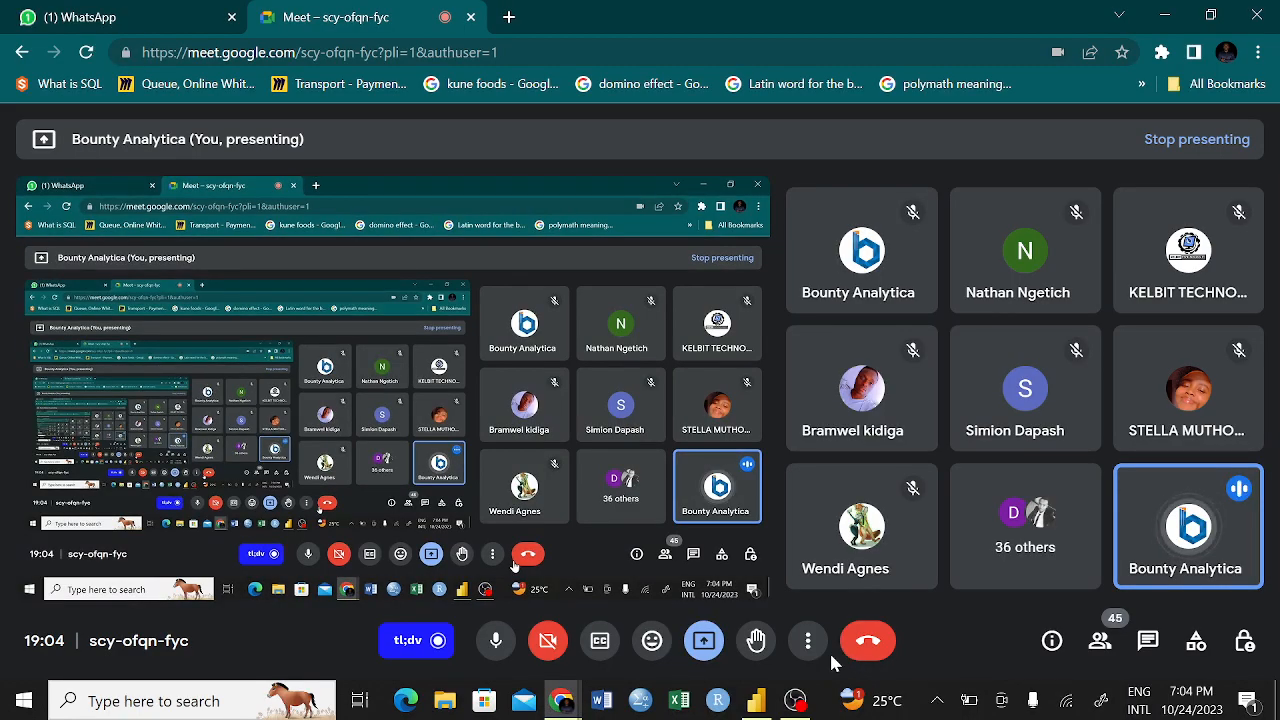
key("alt+Tab")
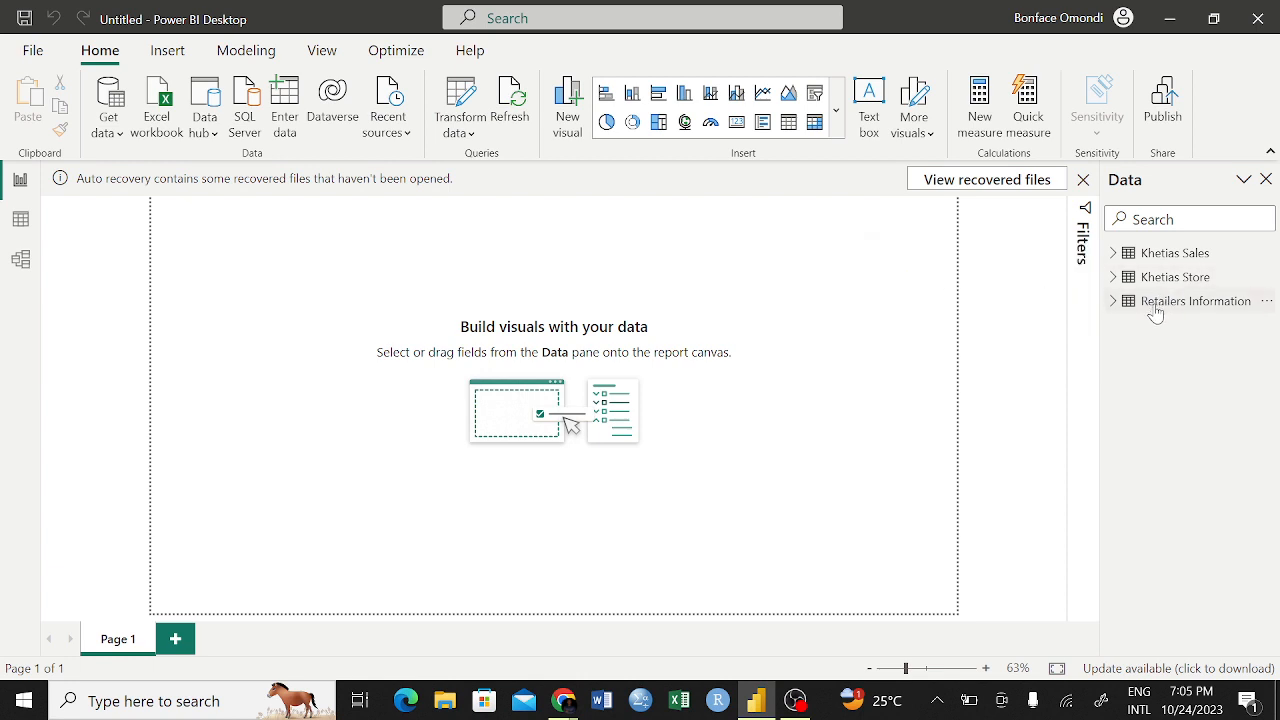
Review the rows and columns of the Khetias Sales, Khetias Store and Retailers Information tables in the data view
left_click(18, 224)
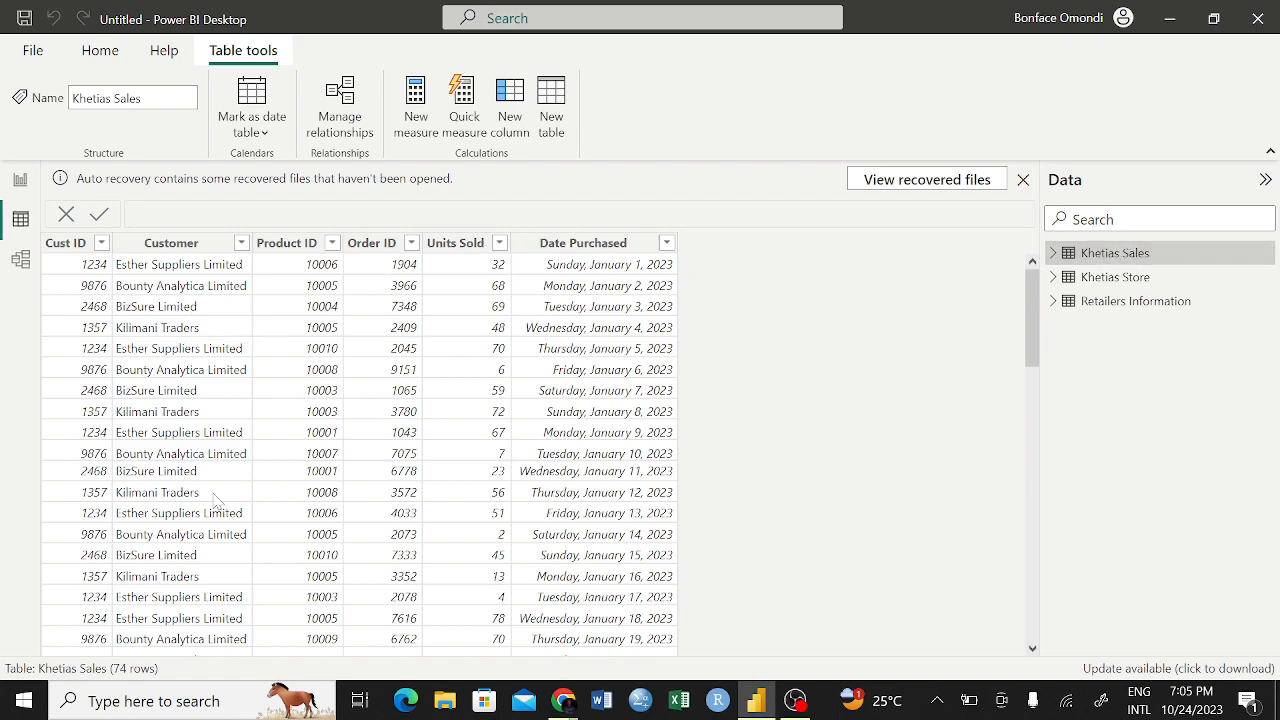
scroll(217, 500, "down", 10)
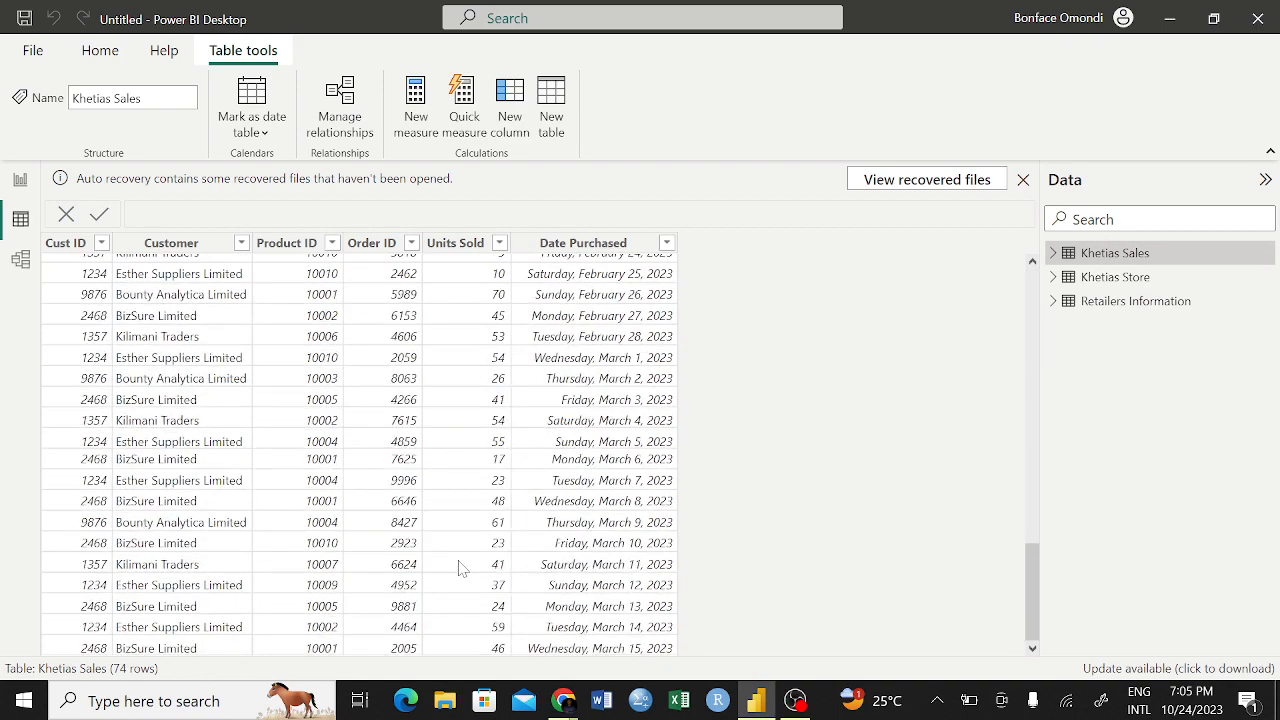
scroll(313, 466, "up", 3)
scroll(313, 466, "down", 1)
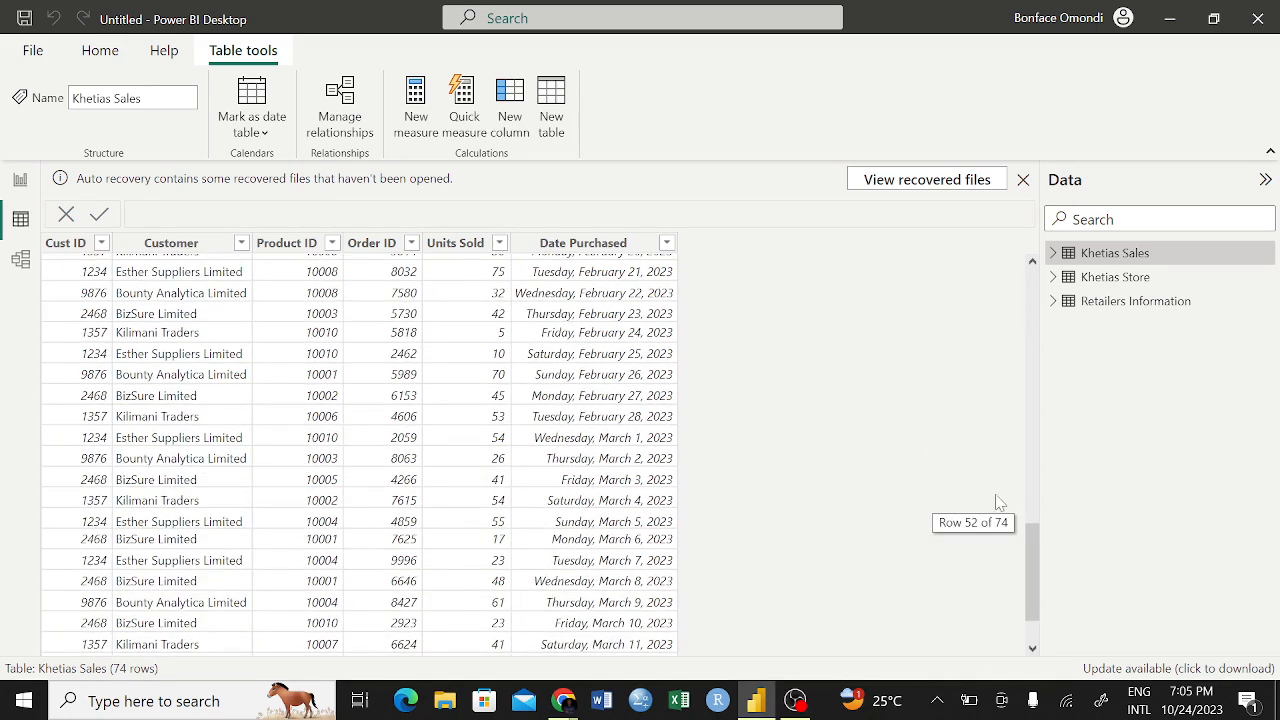
scroll(487, 536, "down", 1)
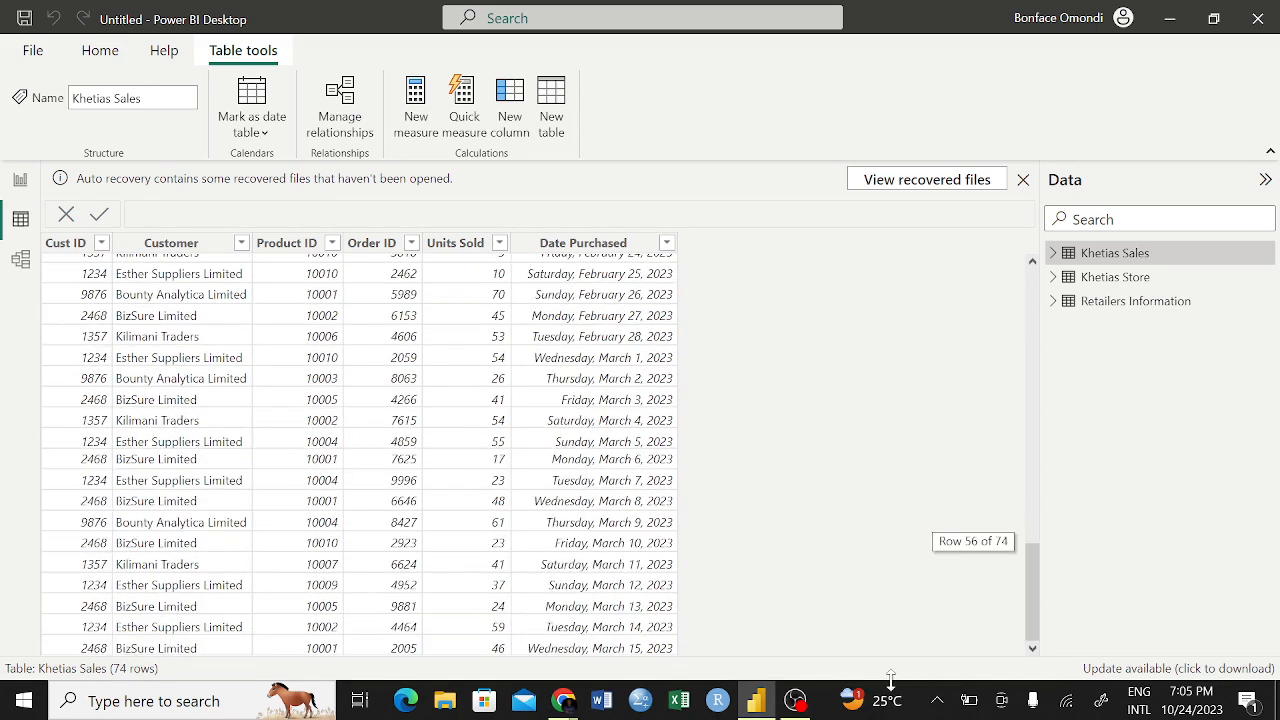
left_click(1114, 278)
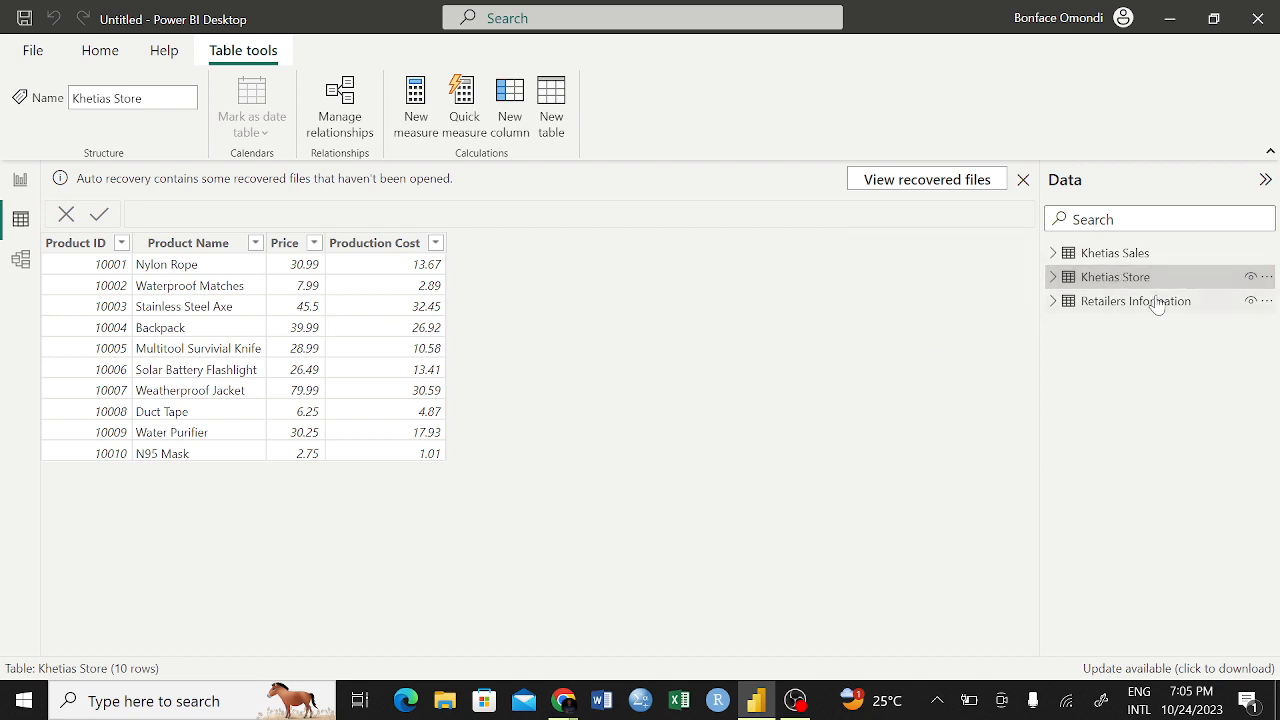
left_click(1115, 305)
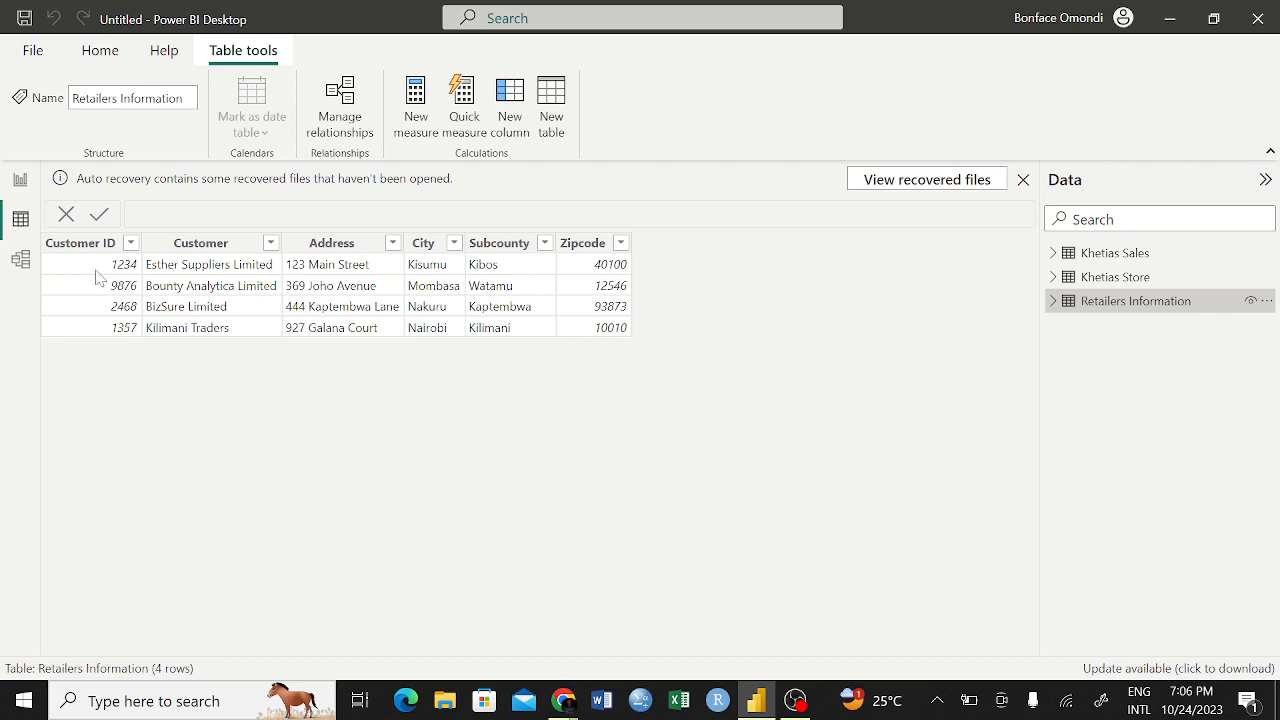
Switch to the model view and move the Khetias Sales table up, closer to Retailers Information
left_click(20, 263)
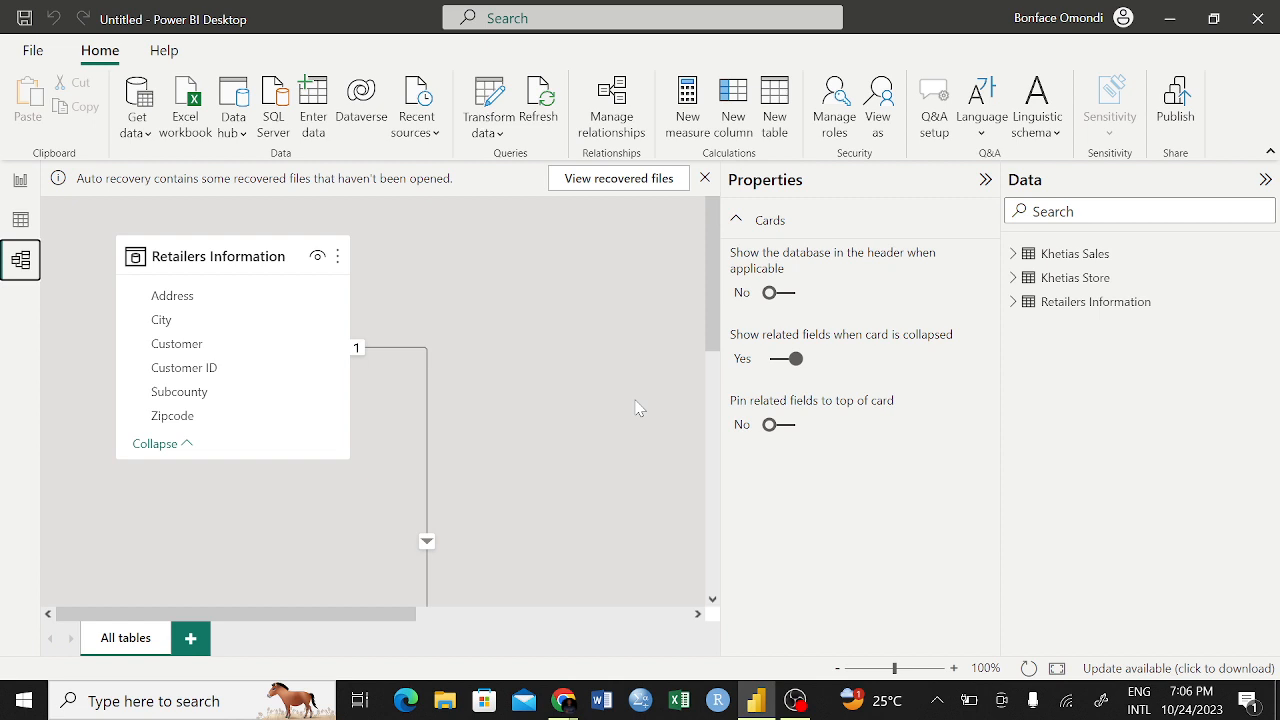
scroll(557, 414, "right", 1)
scroll(557, 414, "down", 1)
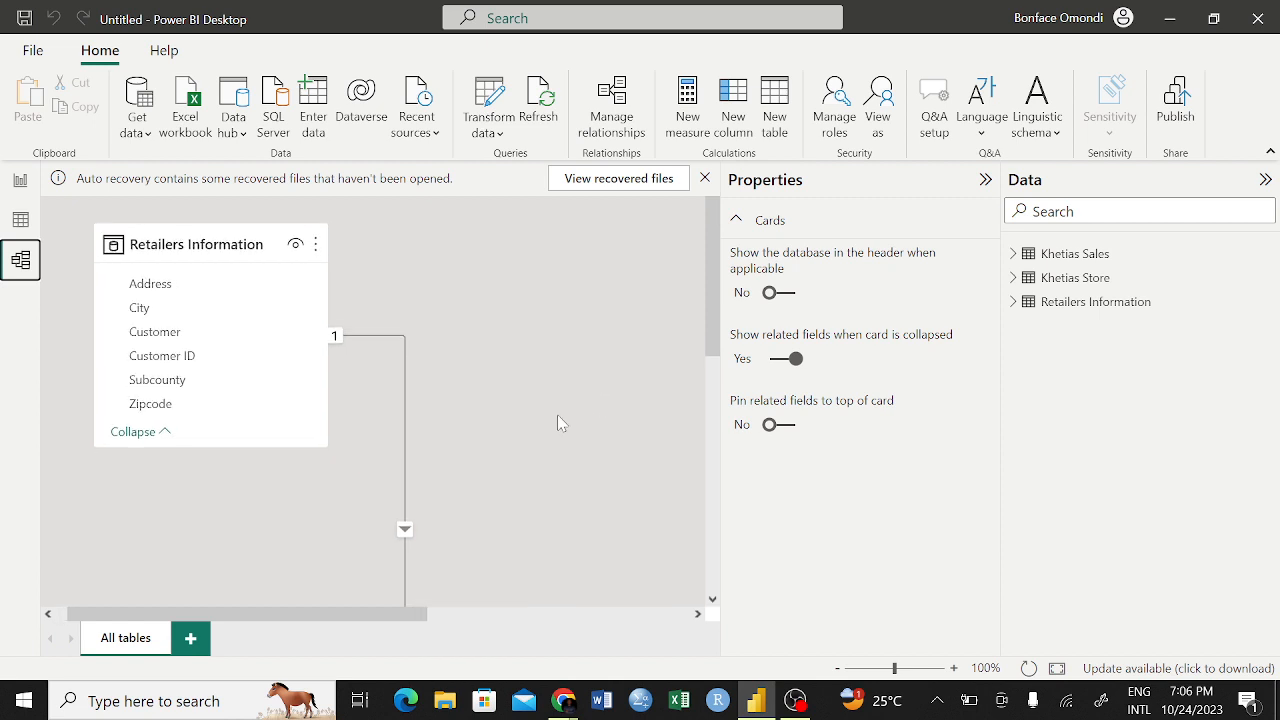
scroll(557, 414, "right", 1)
scroll(557, 414, "down", 1)
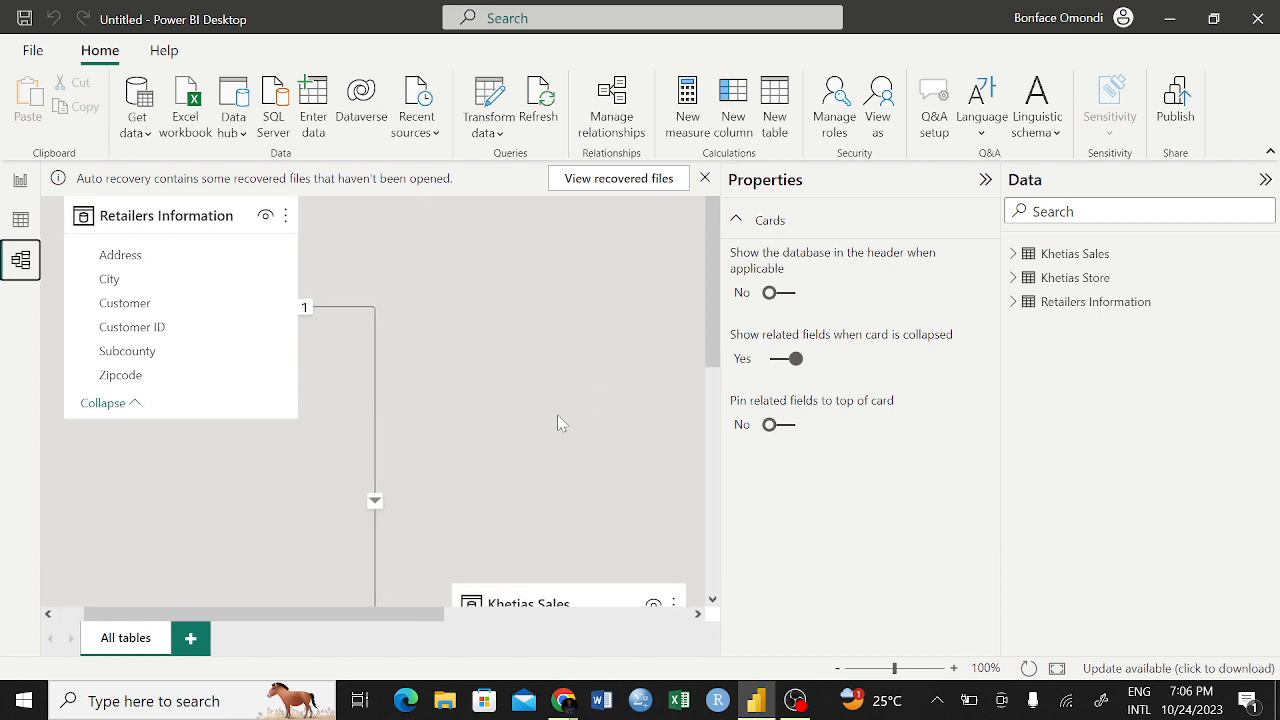
scroll(558, 417, "right", 1)
scroll(558, 417, "down", 1)
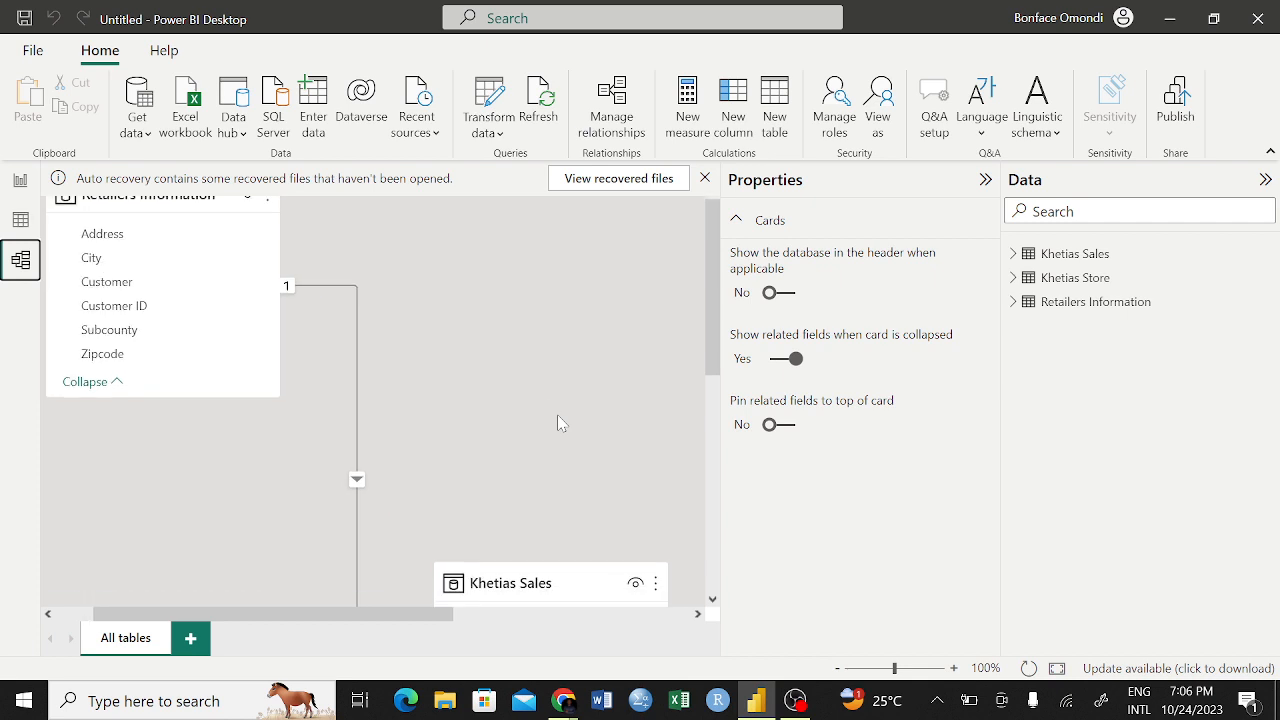
scroll(559, 423, "right", 1)
scroll(559, 423, "down", 3)
scroll(558, 423, "up", 2)
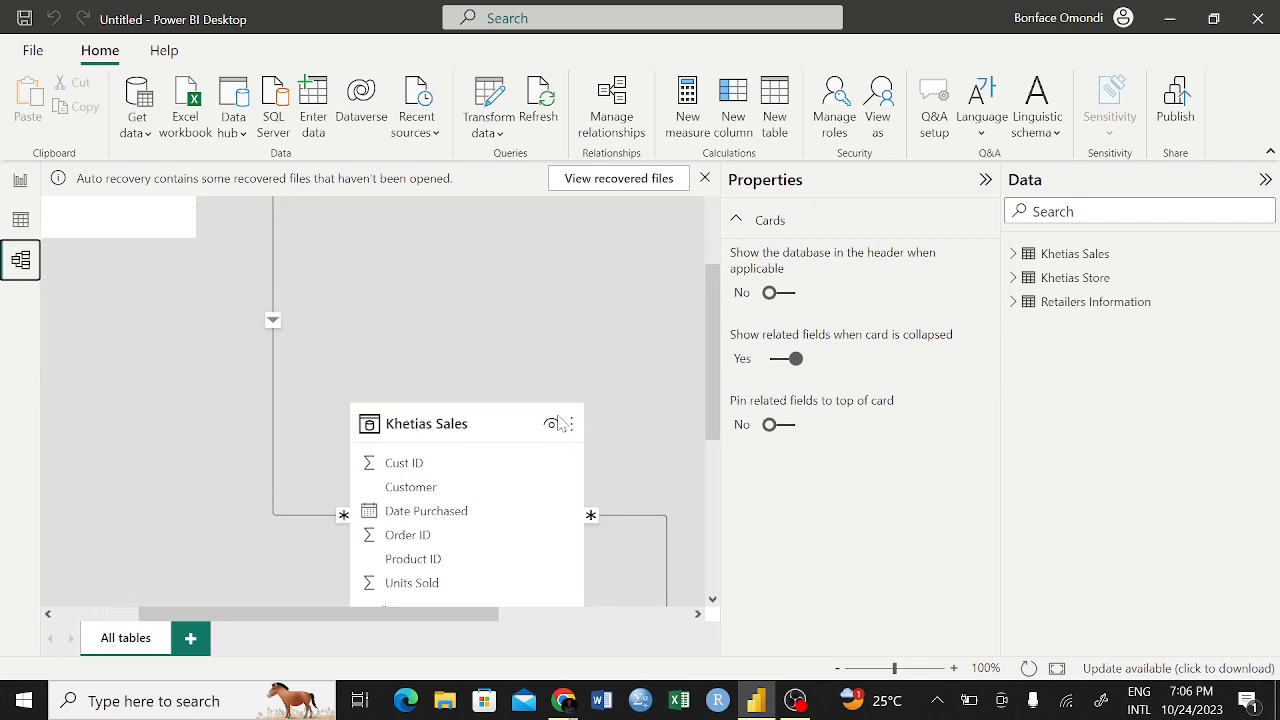
scroll(560, 422, "up", 1)
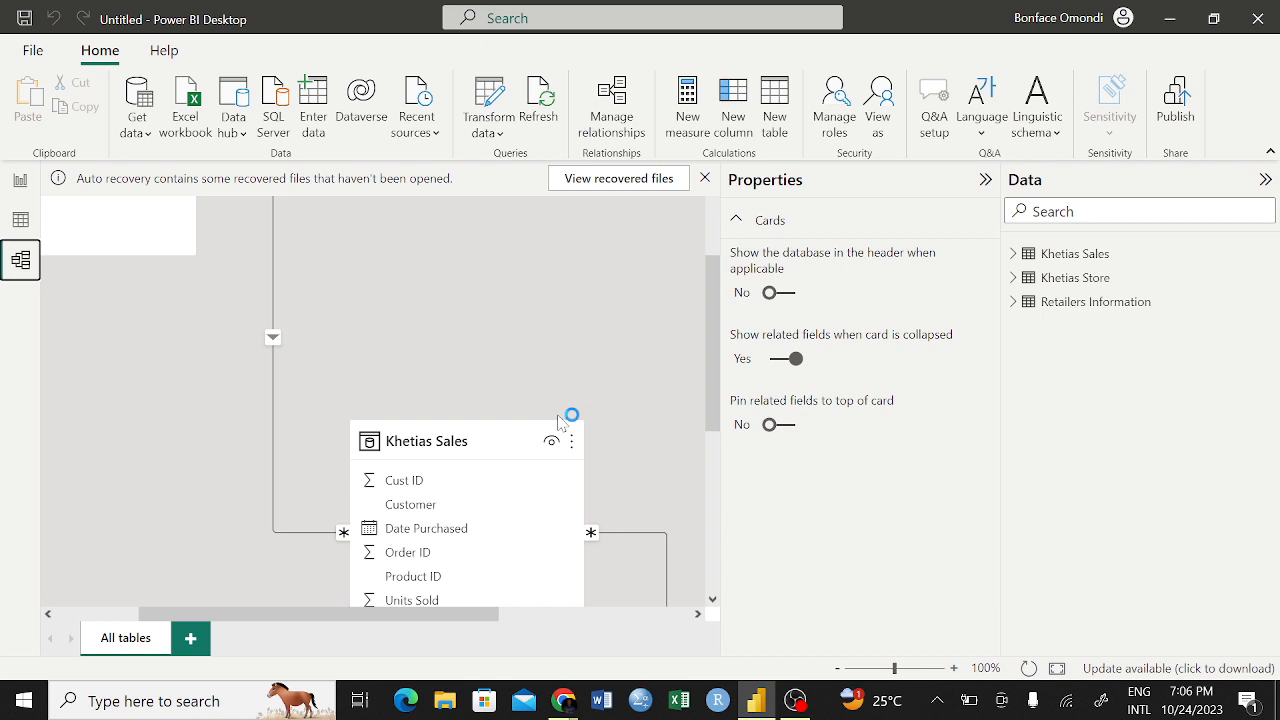
left_click(499, 441)
left_click_drag(499, 441, 435, 250)
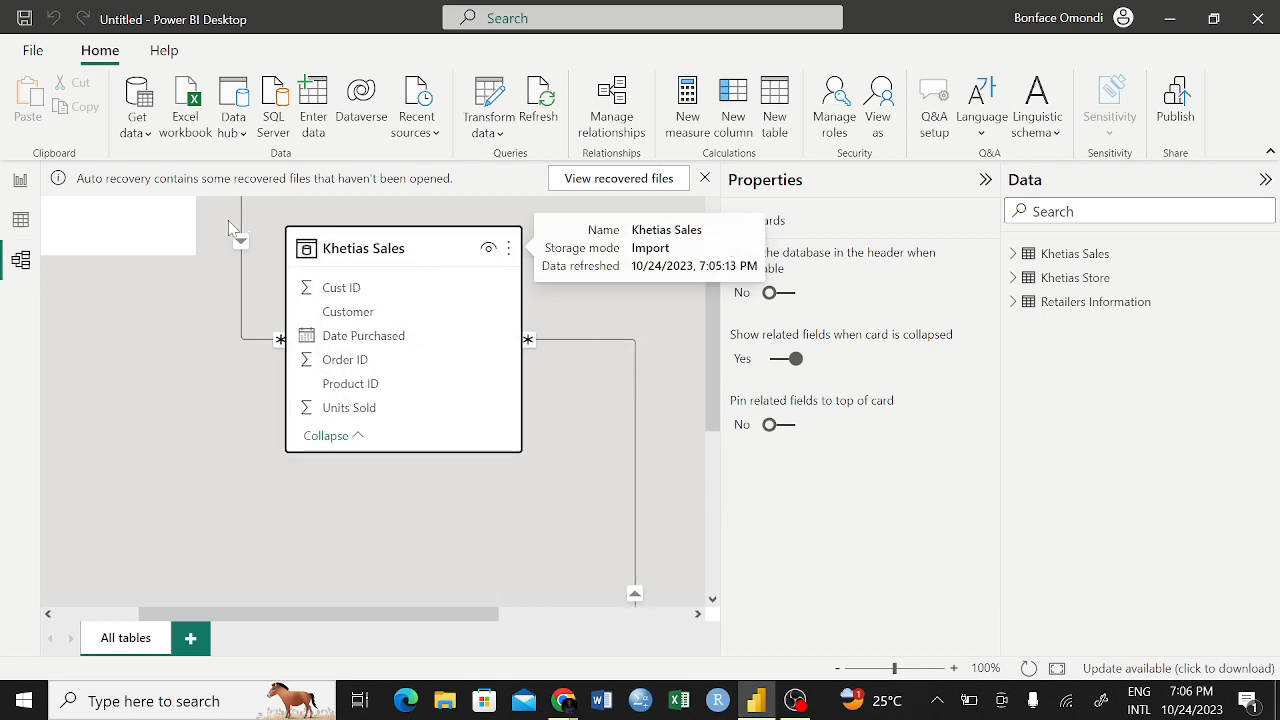
Move the Retailers Information table down beside Khetias Sales and raise Khetias Sales slightly to line up with it
scroll(188, 243, "up", 2)
scroll(188, 243, "left", 1)
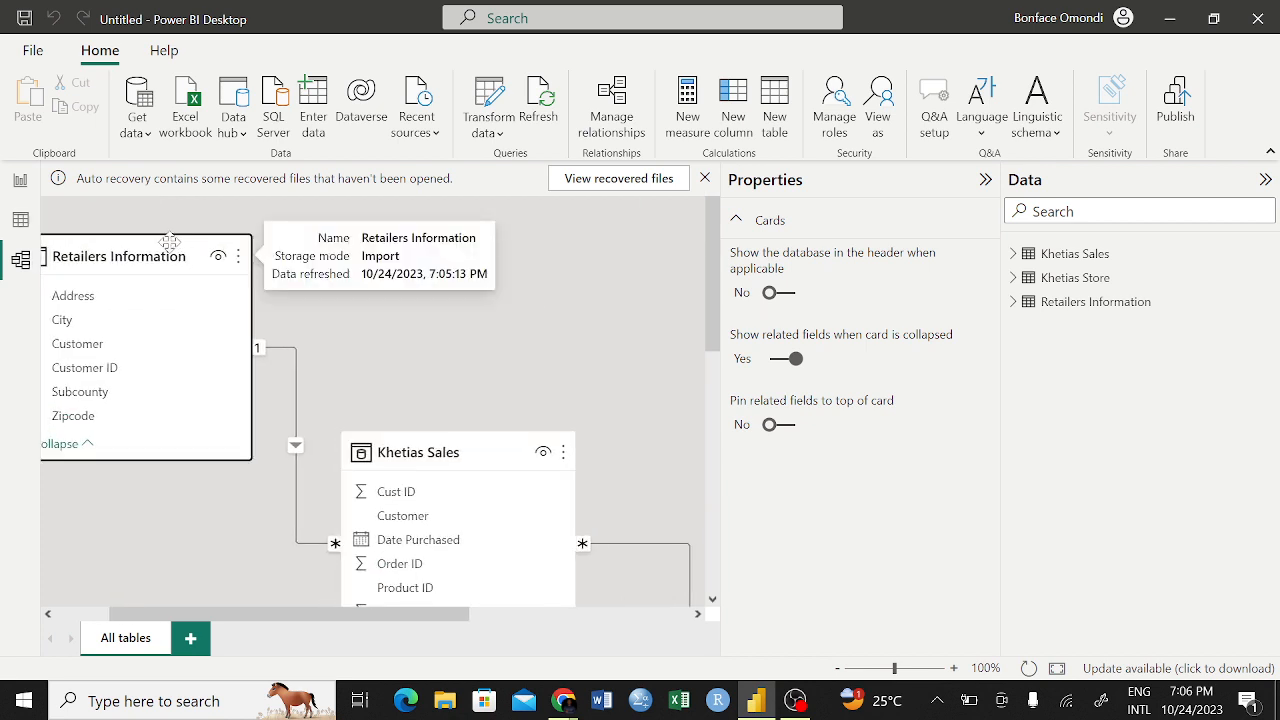
left_click_drag(170, 242, 209, 394)
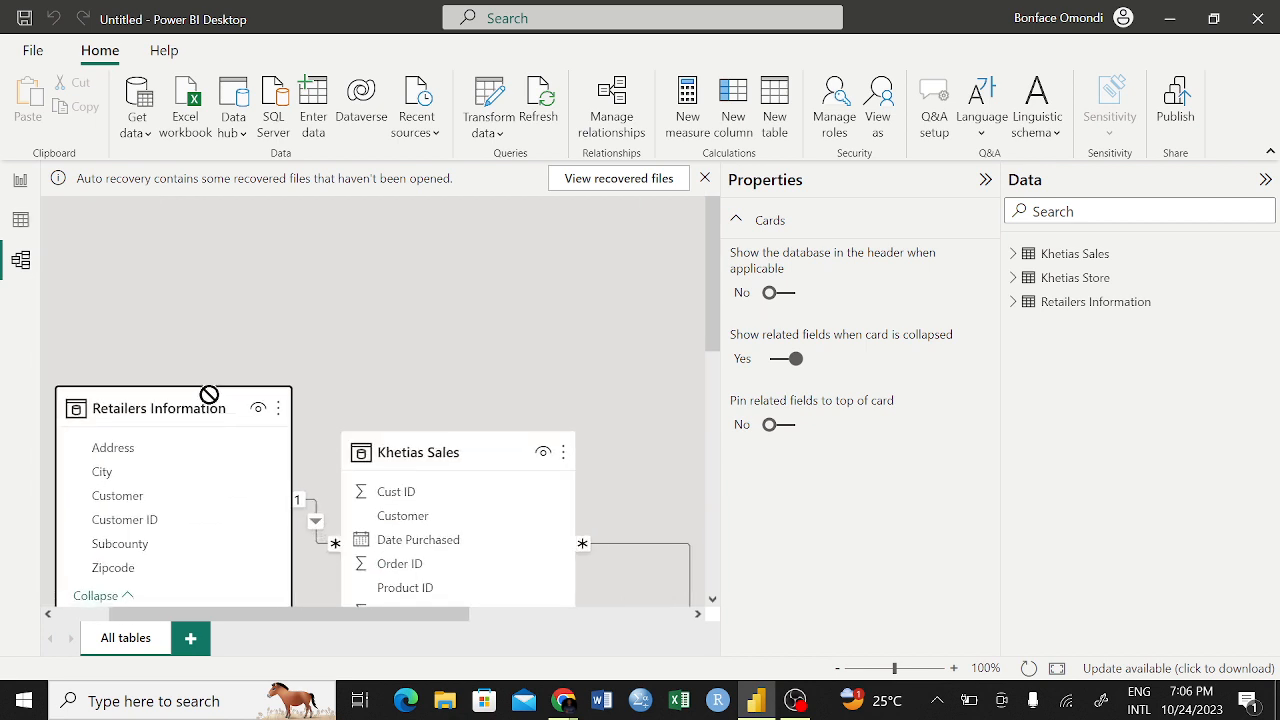
left_click_drag(497, 456, 513, 394)
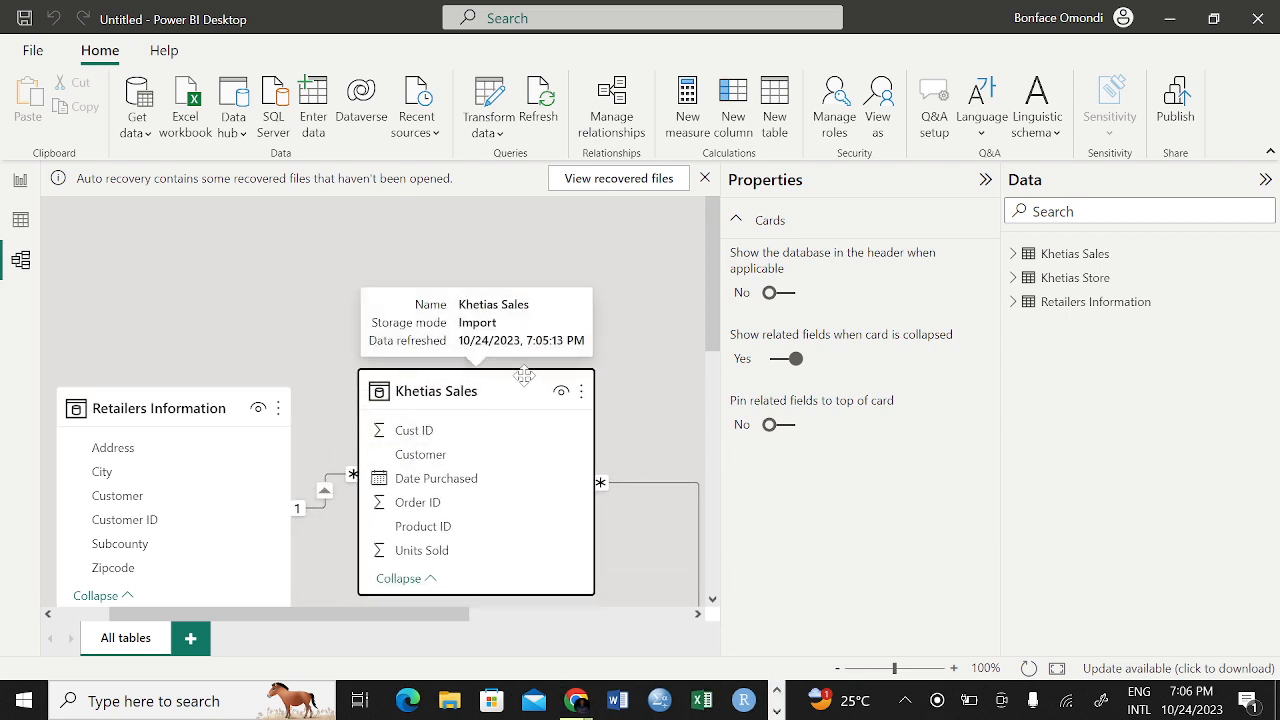
Move the Khetias Store table up beside Khetias Sales in the model diagram
scroll(672, 395, "right", 5)
scroll(672, 395, "down", 5)
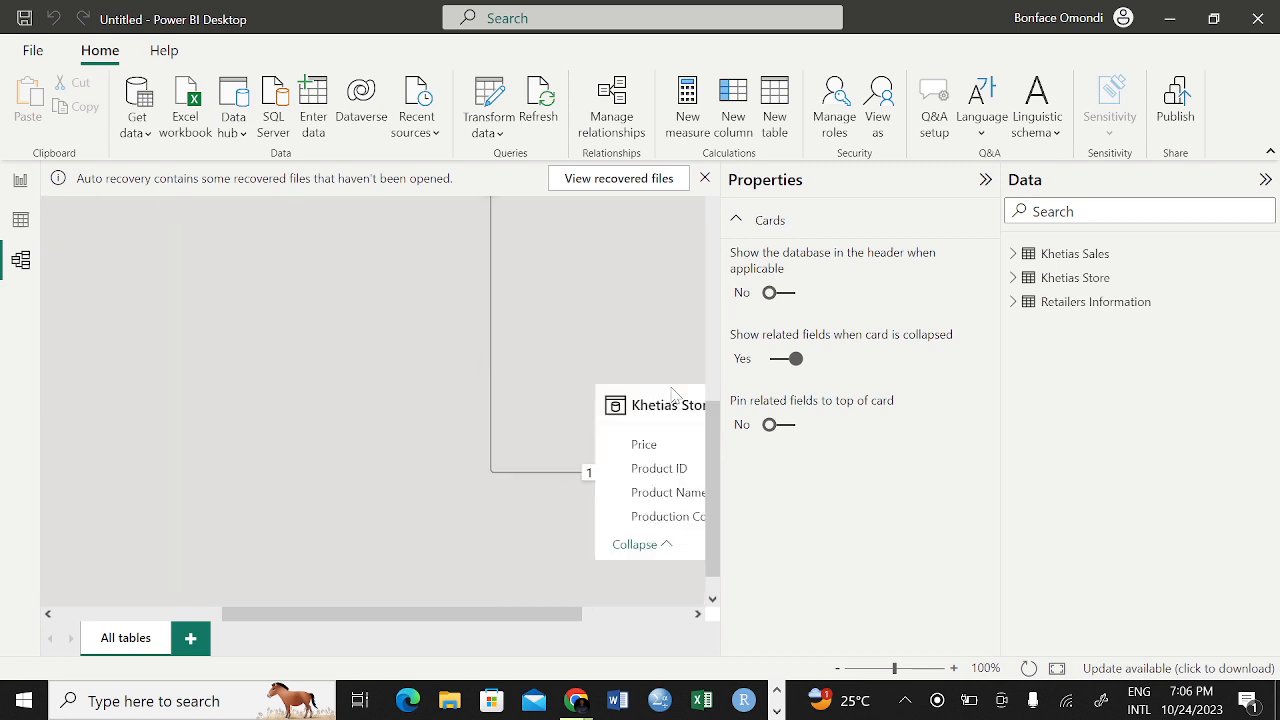
scroll(674, 397, "up", 2)
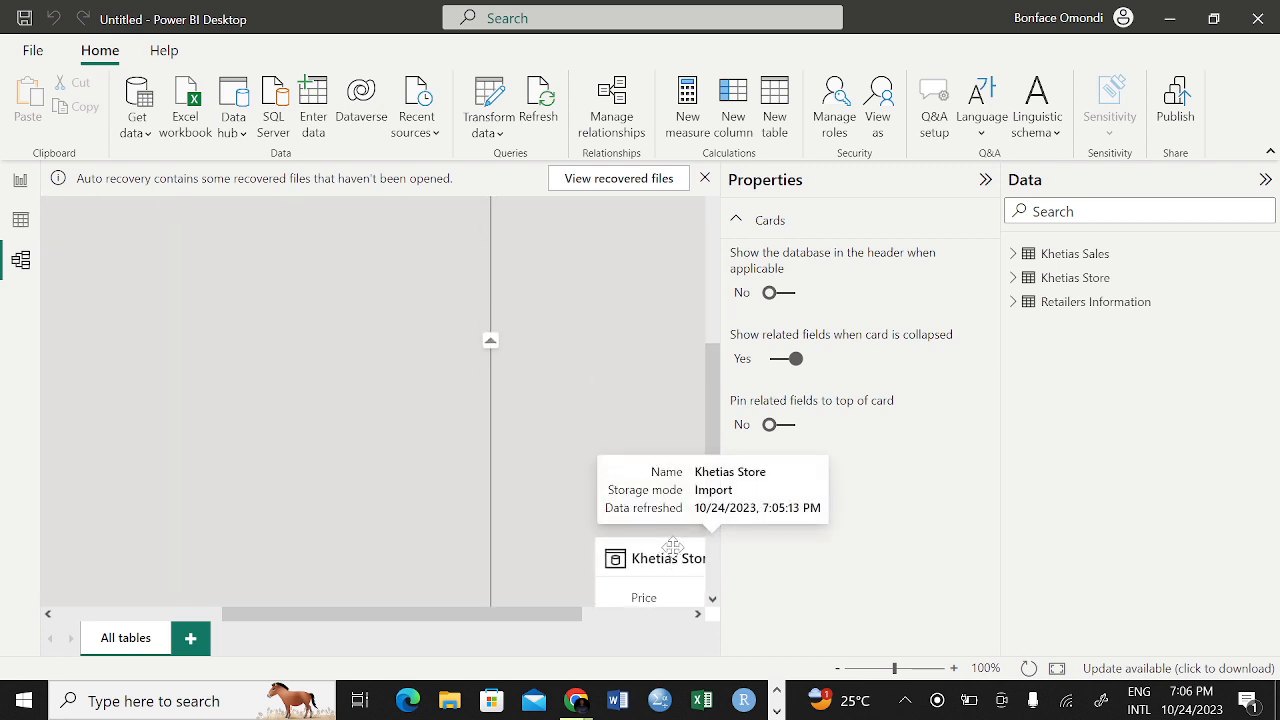
left_click_drag(670, 550, 575, 368)
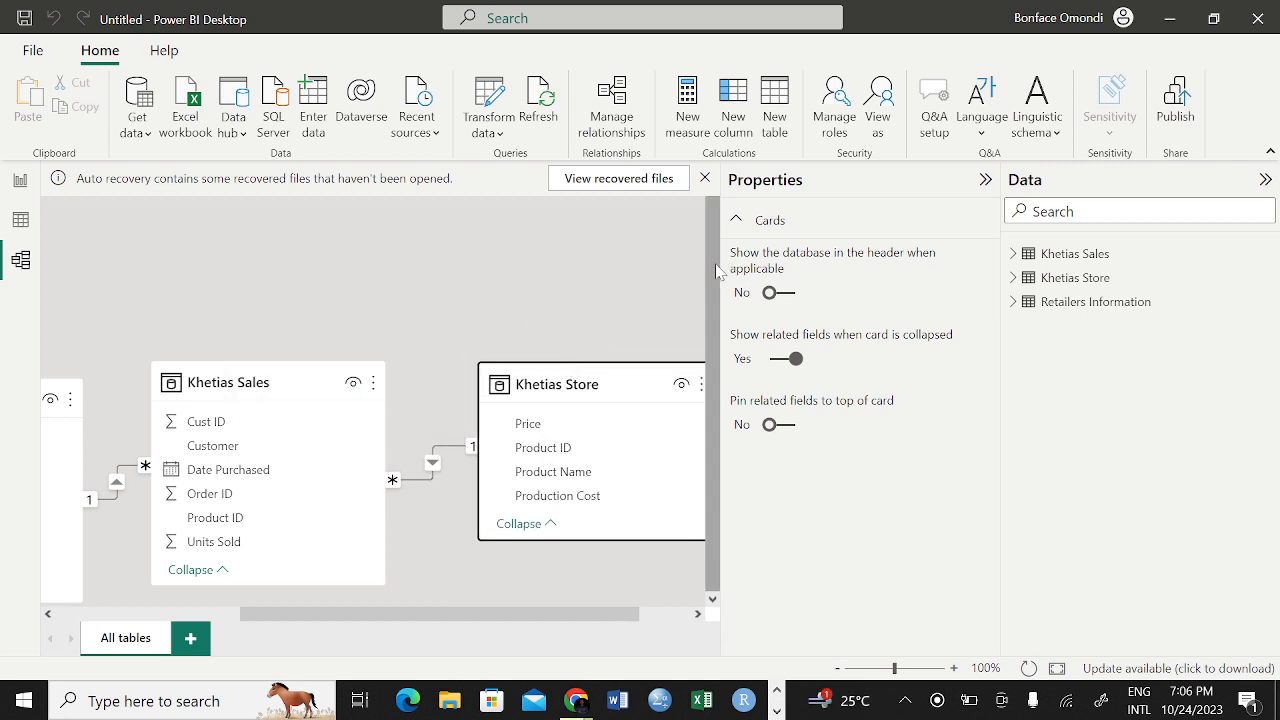
Narrow the Properties pane to widen the diagram and nudge Khetias Sales toward Khetias Store
left_click_drag(718, 263, 820, 268)
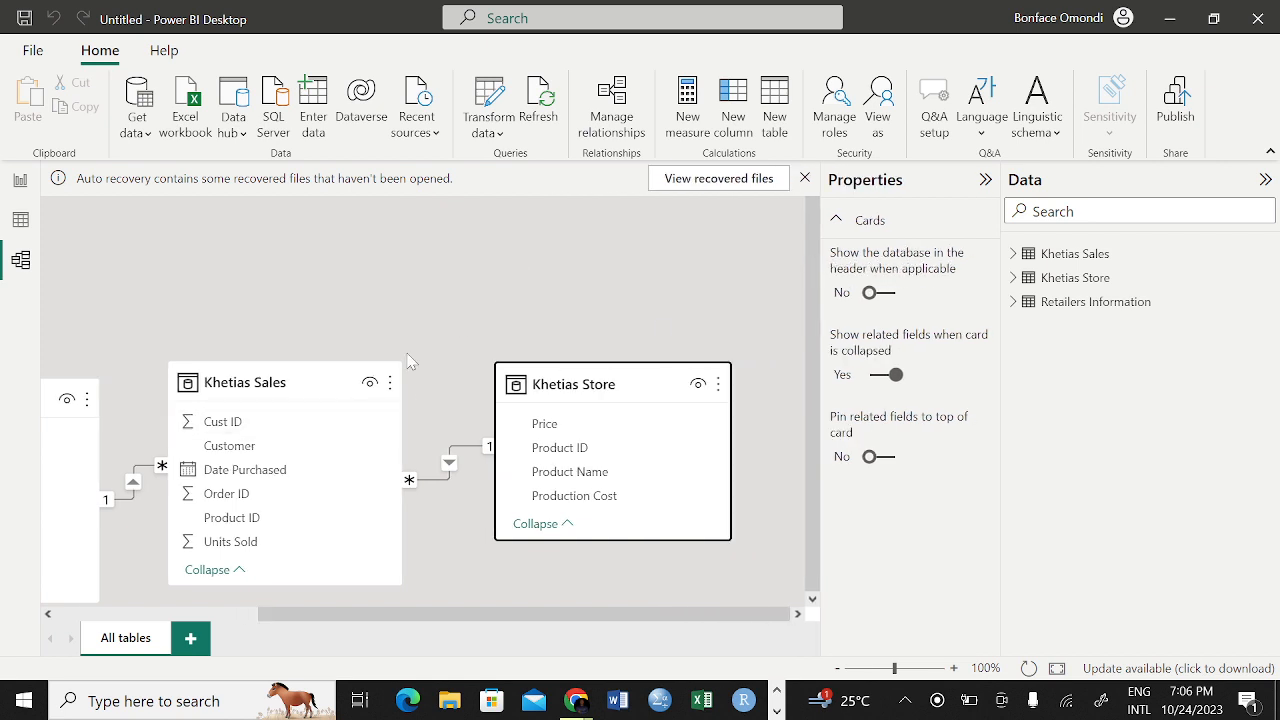
left_click(320, 379)
left_click_drag(320, 379, 331, 374)
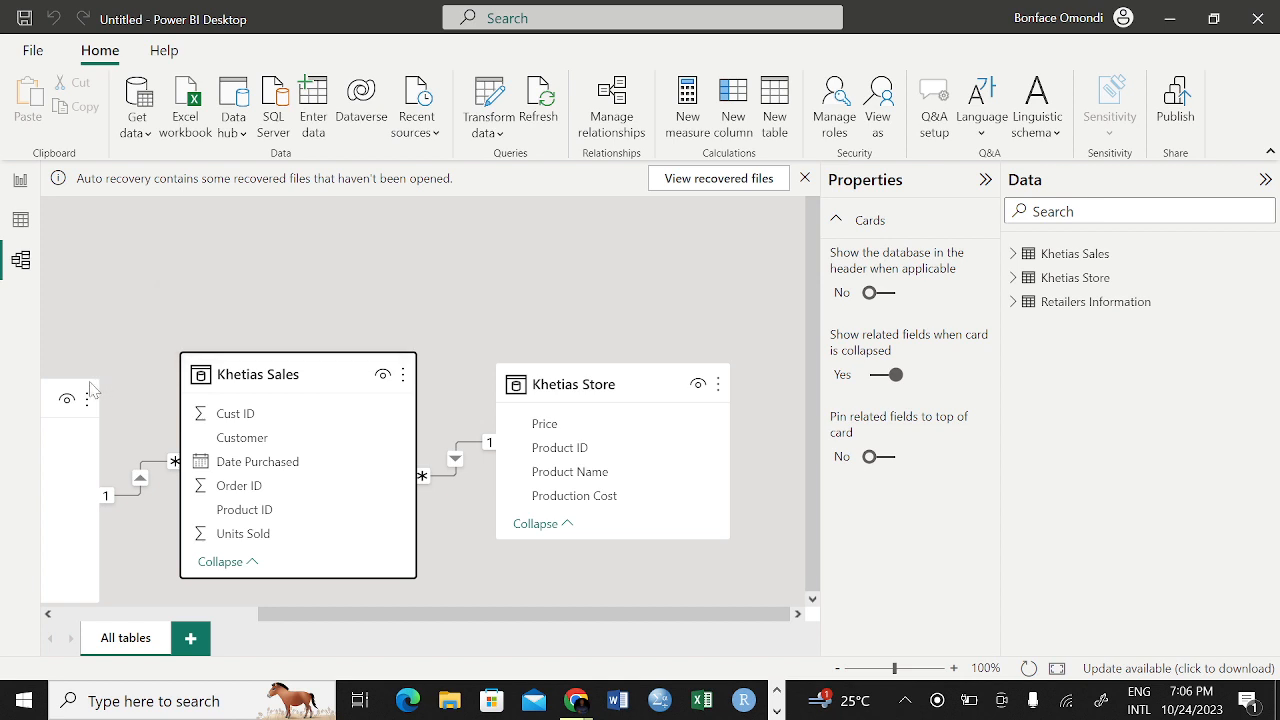
Raise the Retailers Information and Khetias Store tables slightly above Khetias Sales on either side of it
scroll(127, 358, "left", 1)
scroll(127, 358, "left", 3)
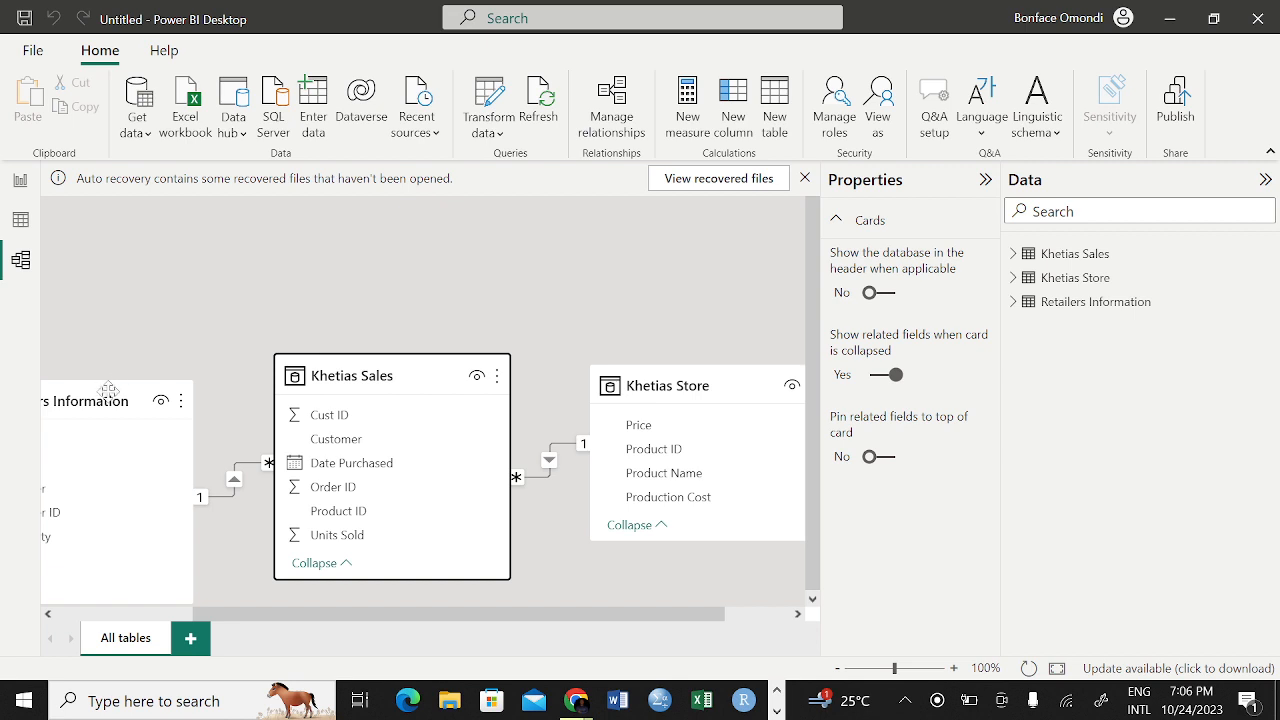
left_click_drag(108, 398, 134, 331)
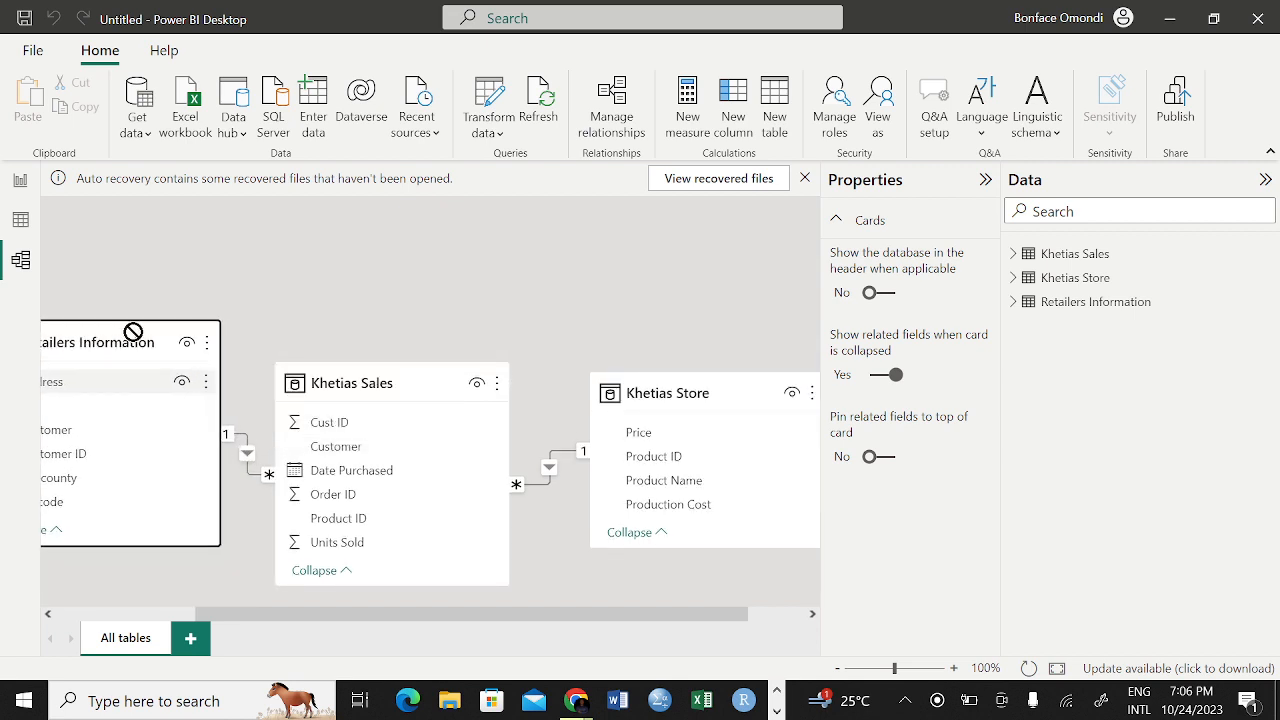
left_click_drag(737, 378, 716, 341)
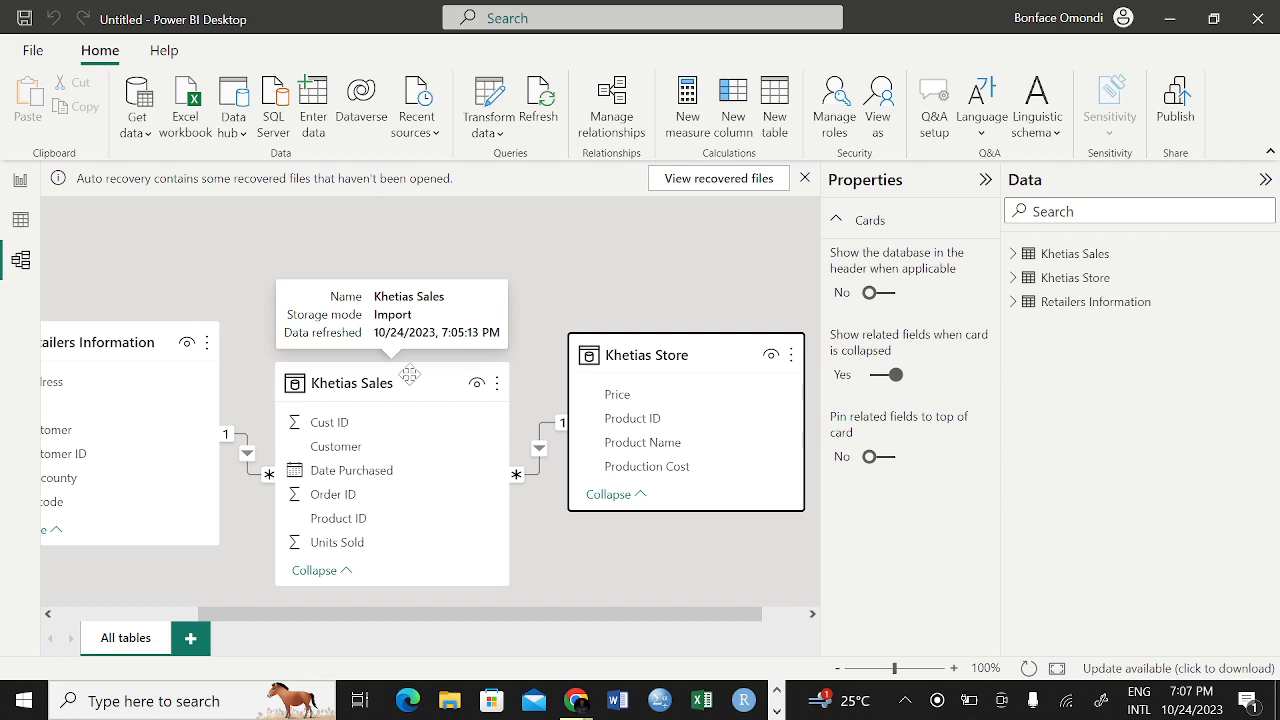
In the data view, expand the fields of all three tables and open the filter options of Khetias Sales' Order ID column
left_click(22, 220)
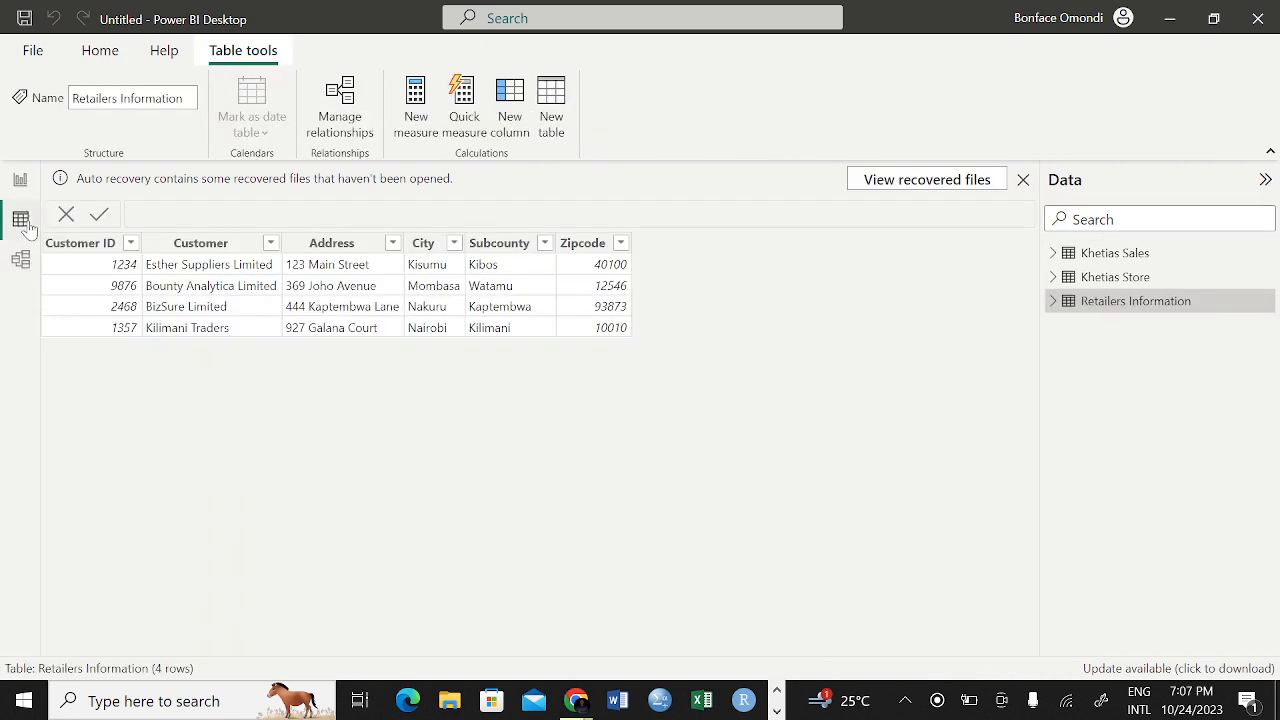
left_click(1125, 254)
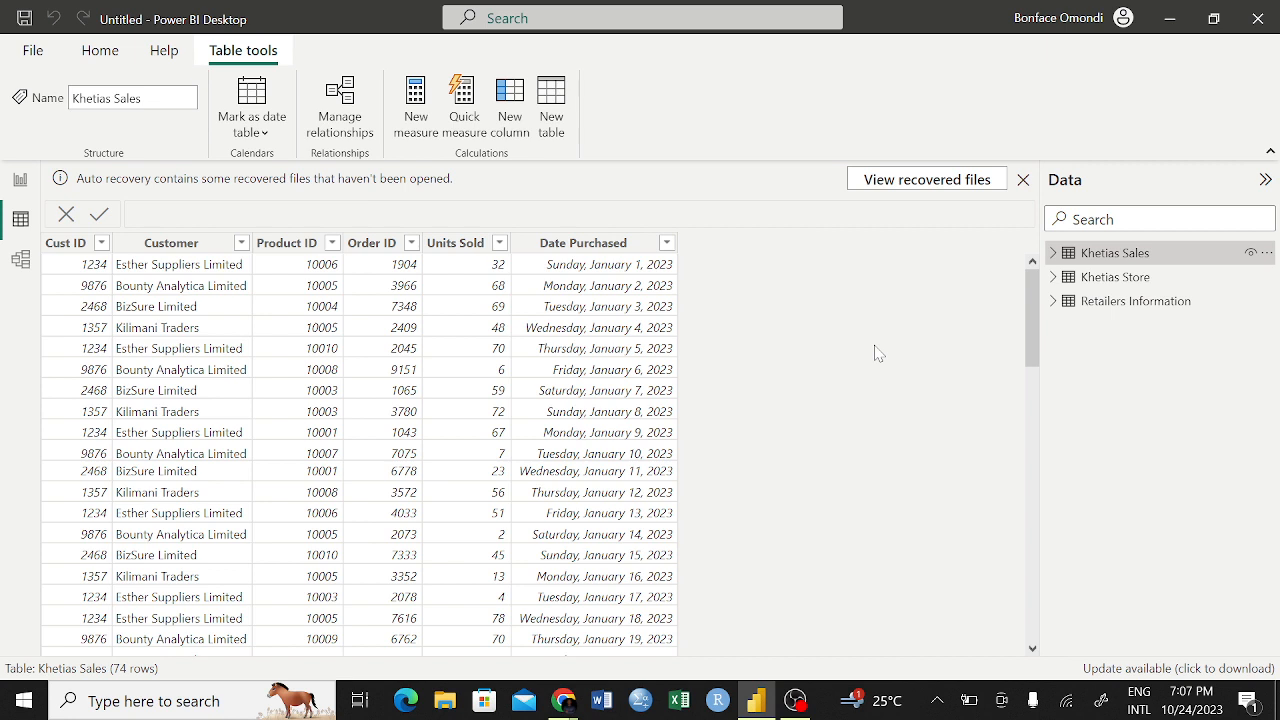
left_click(1054, 255)
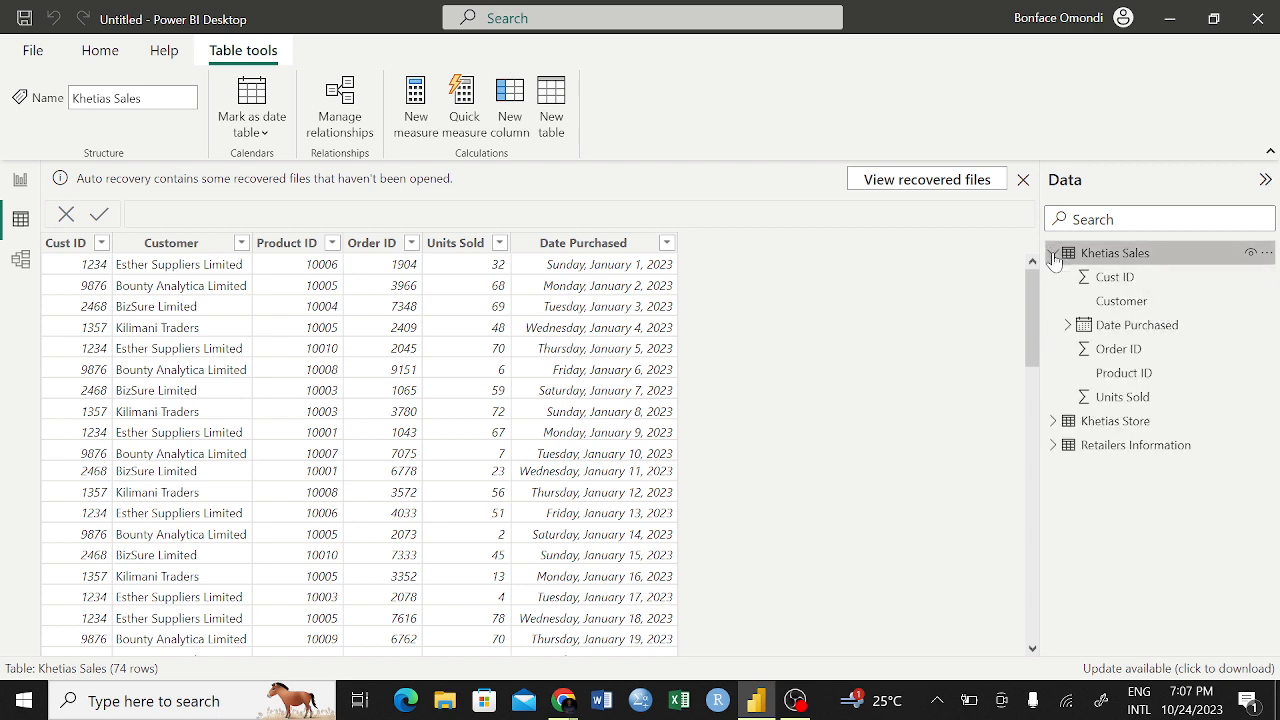
left_click(1054, 422)
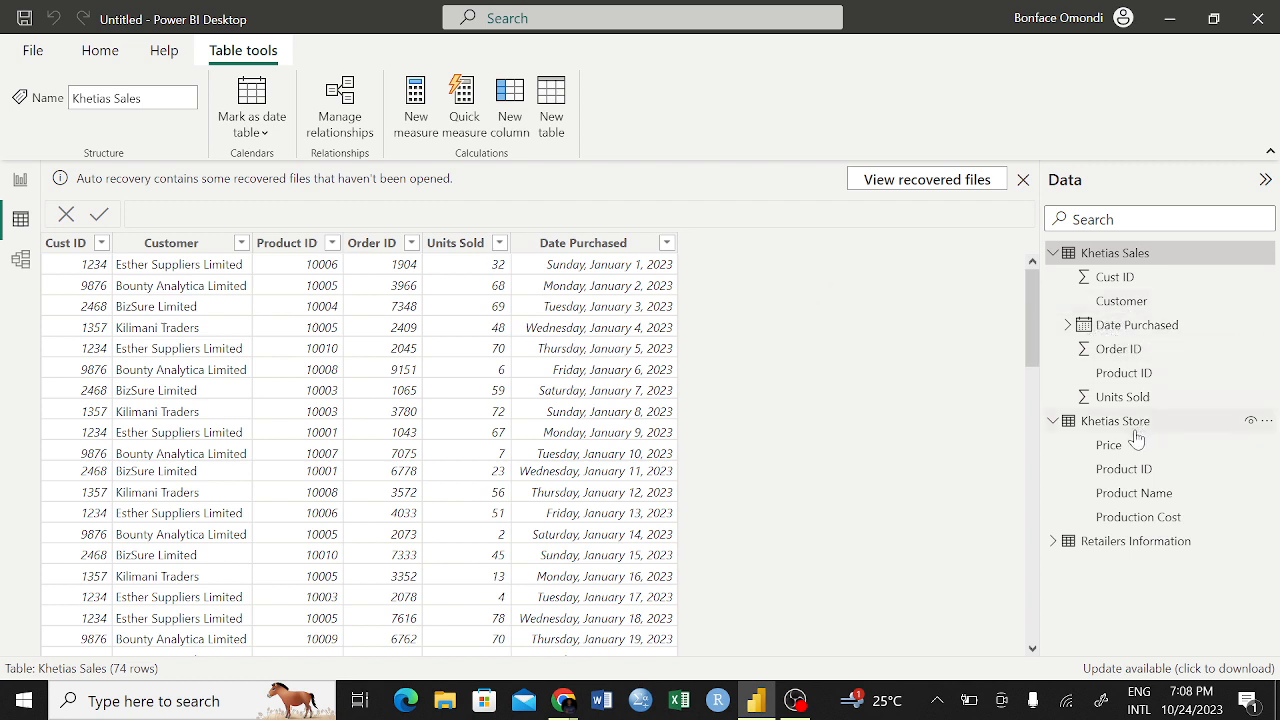
left_click(1060, 542)
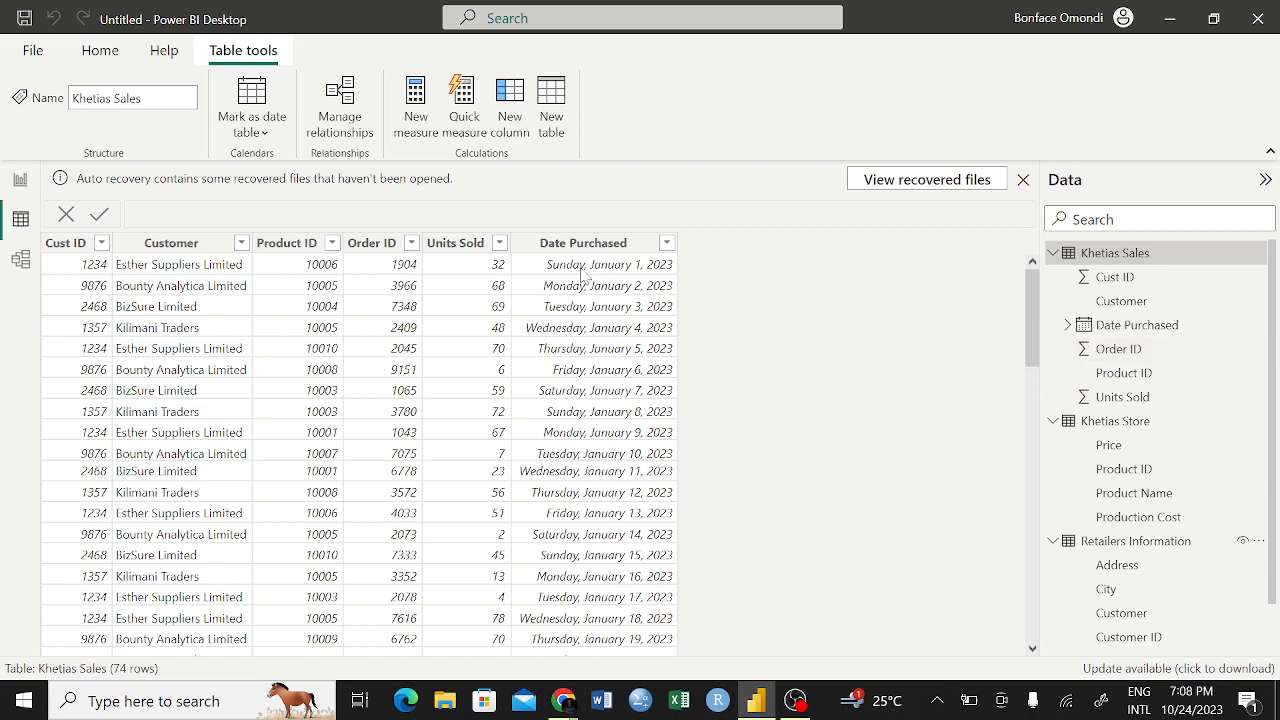
left_click(412, 244)
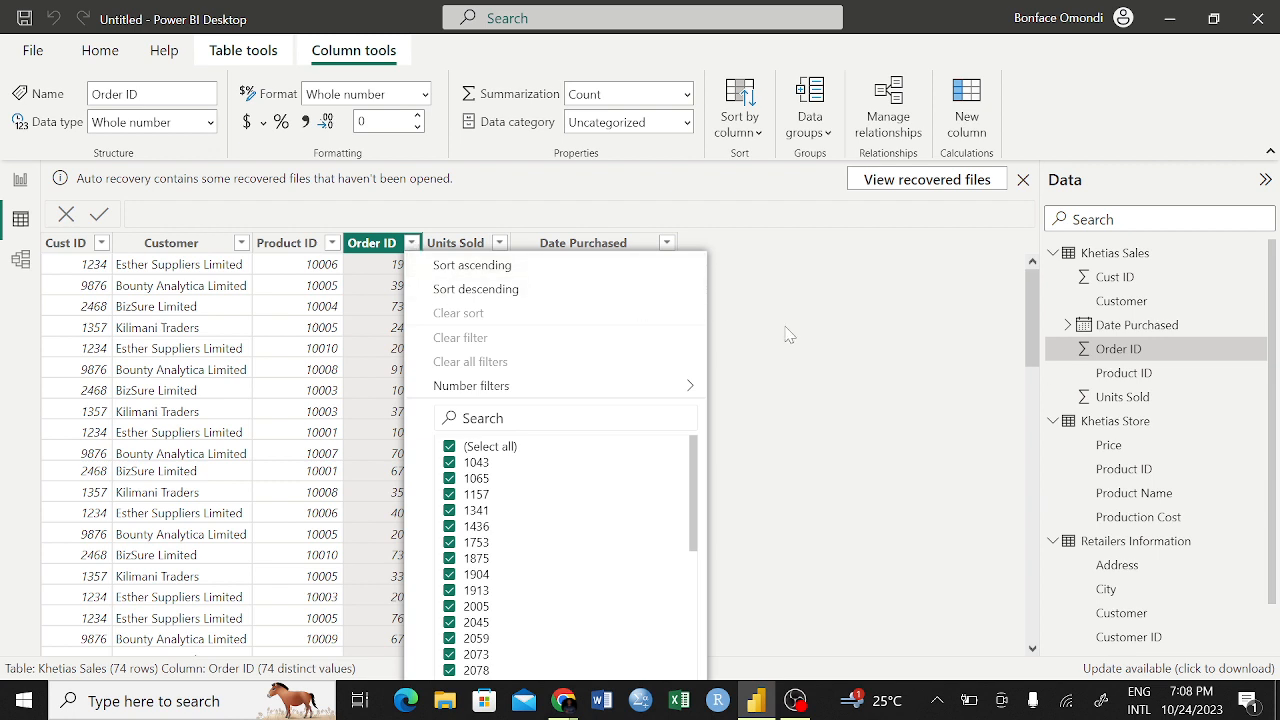
Dismiss the Order ID filter options and look through the Product ID column's values in the Khetias Sales table
mouse_move(697, 477)
left_mouse_down()
mouse_move(699, 628)
mouse_move(700, 502)
left_mouse_up()
left_click(878, 328)
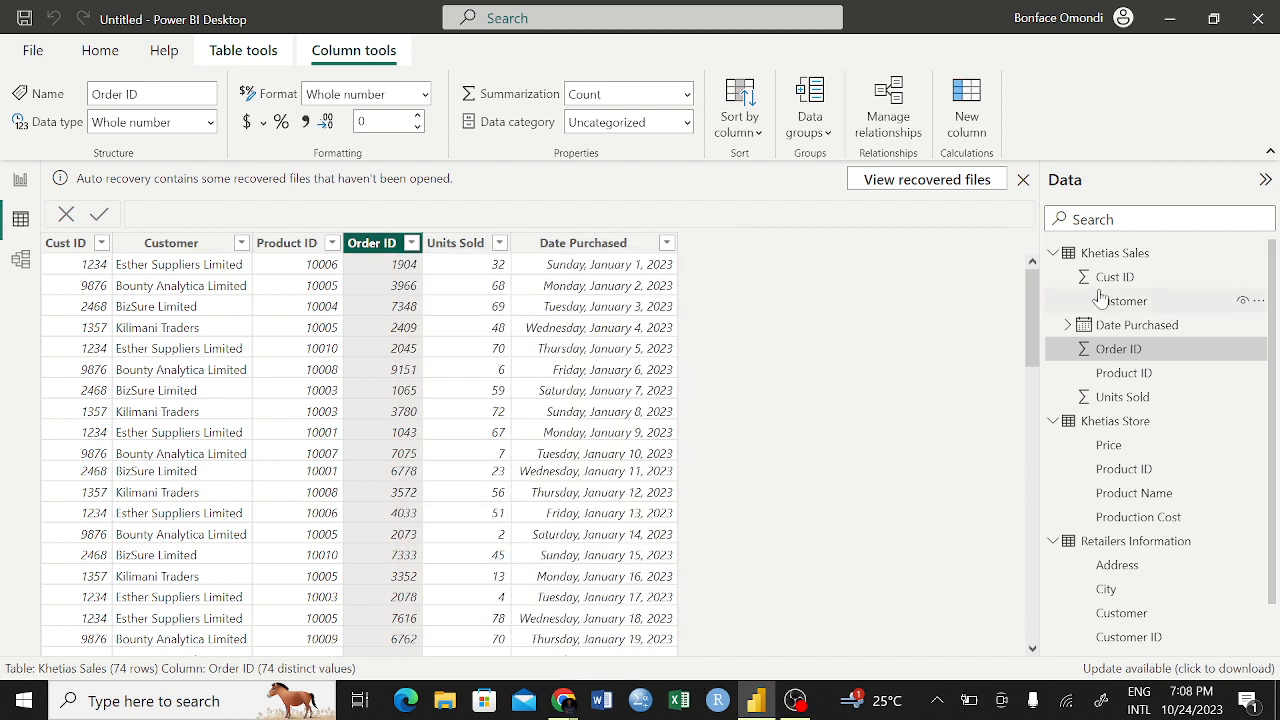
left_click(1120, 376)
scroll(330, 415, "down", 14)
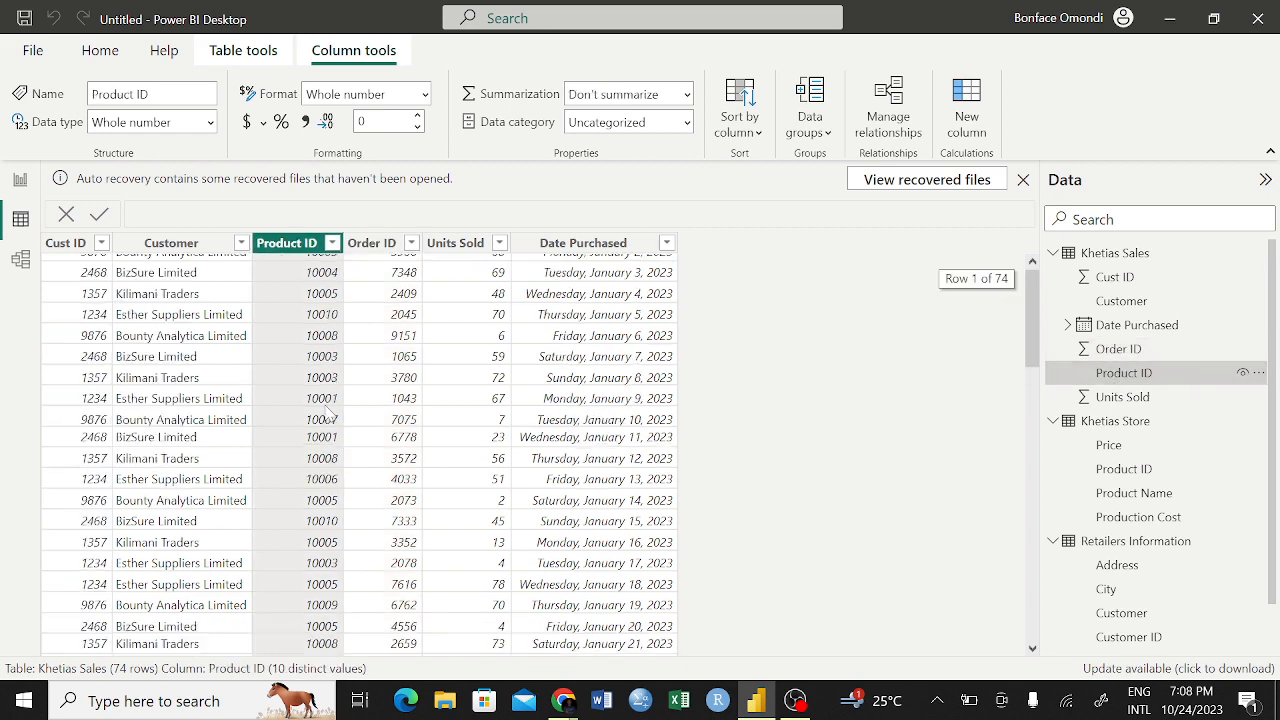
scroll(330, 415, "down", 5)
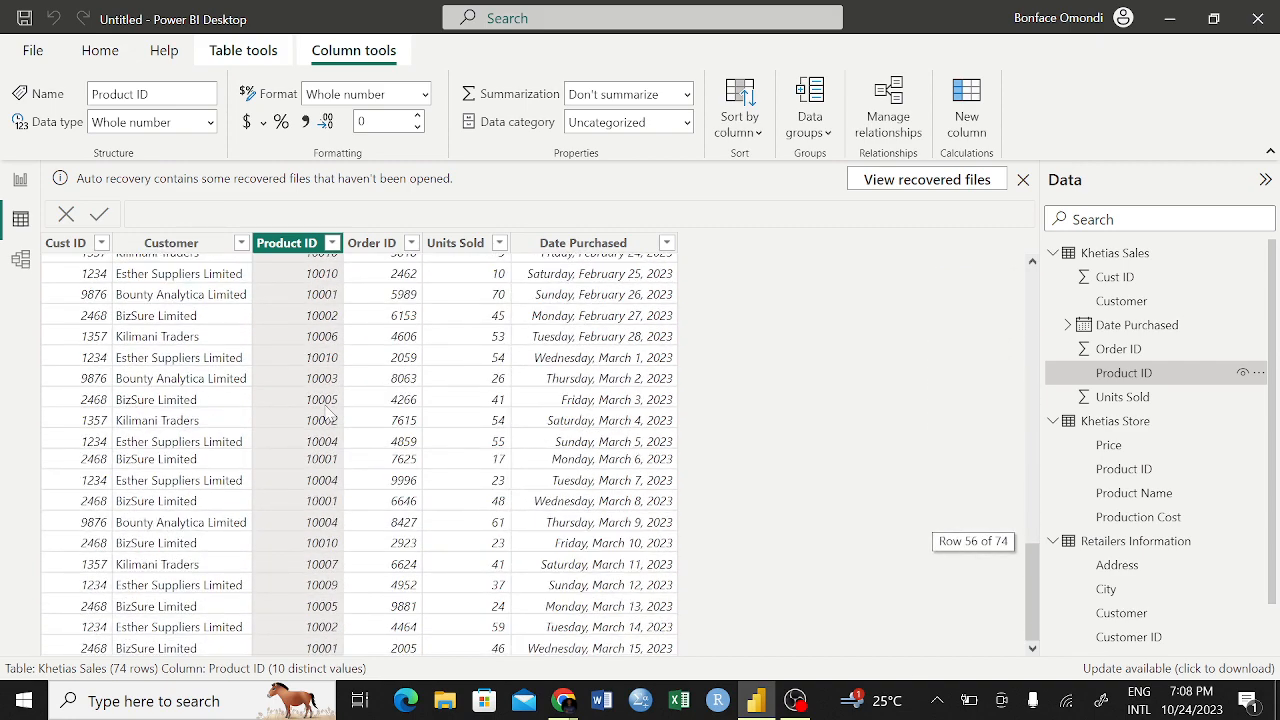
scroll(330, 415, "up", 18)
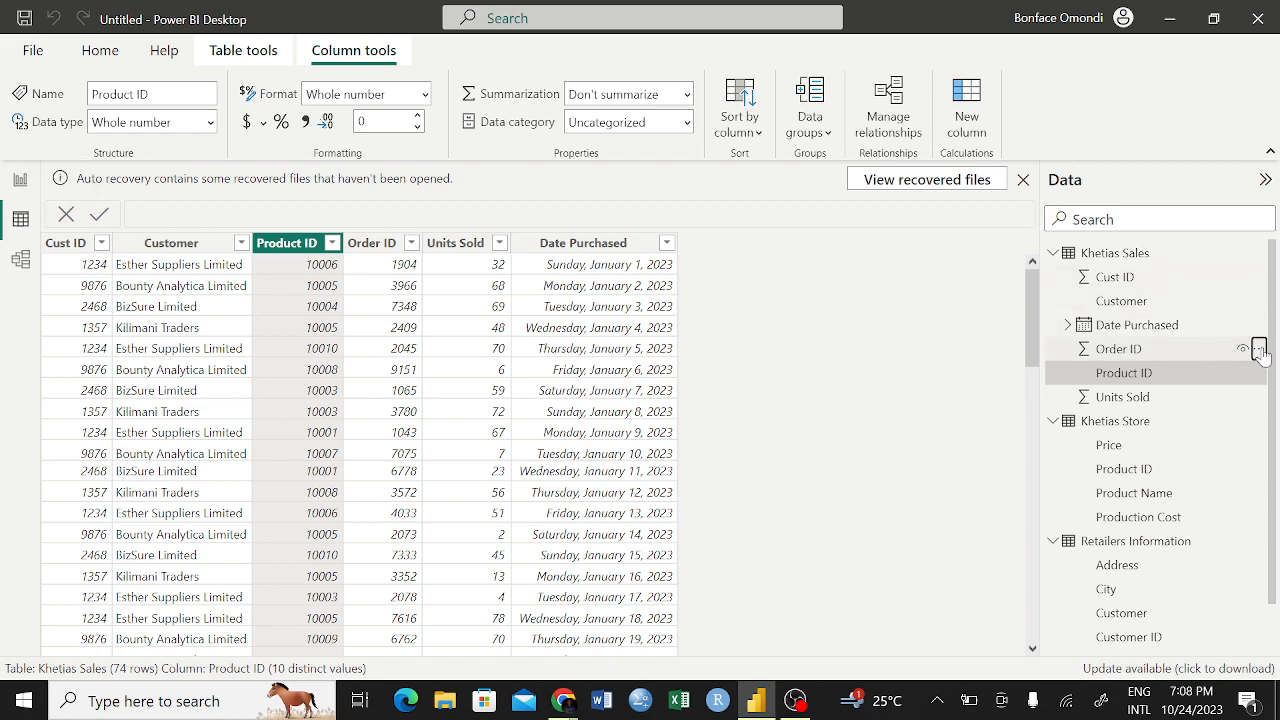
left_click(1259, 349)
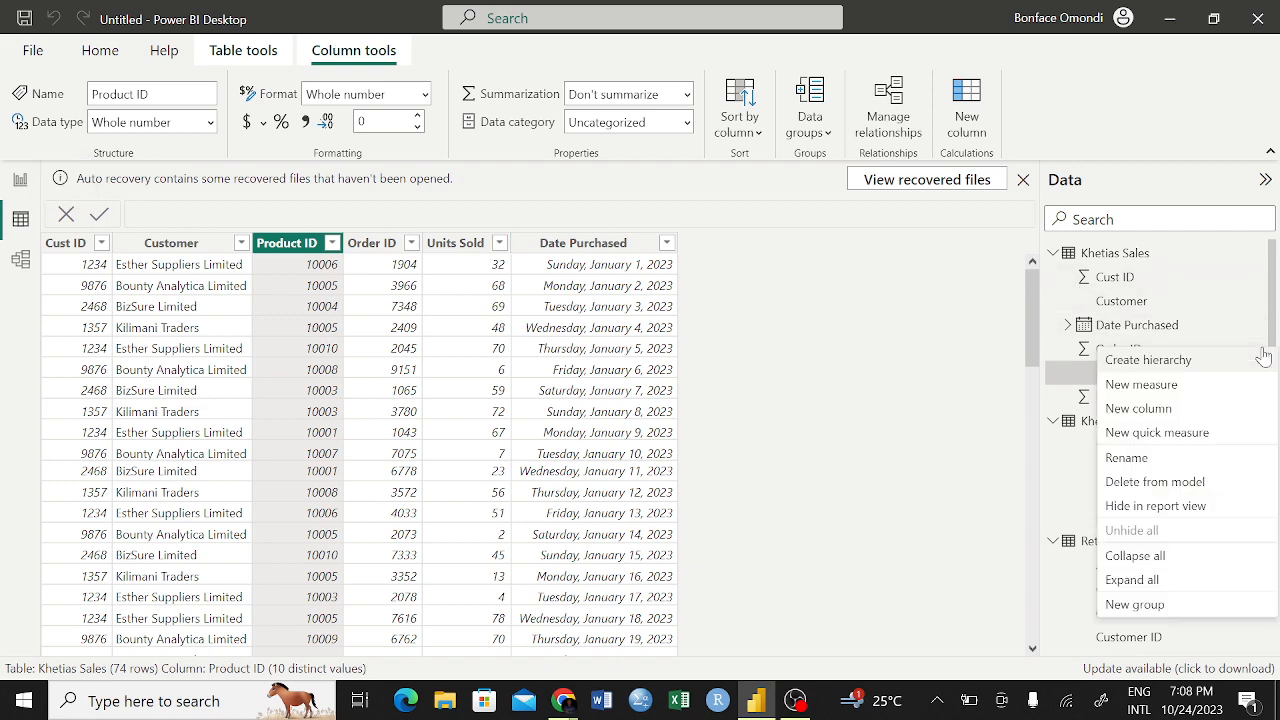
left_click(972, 348)
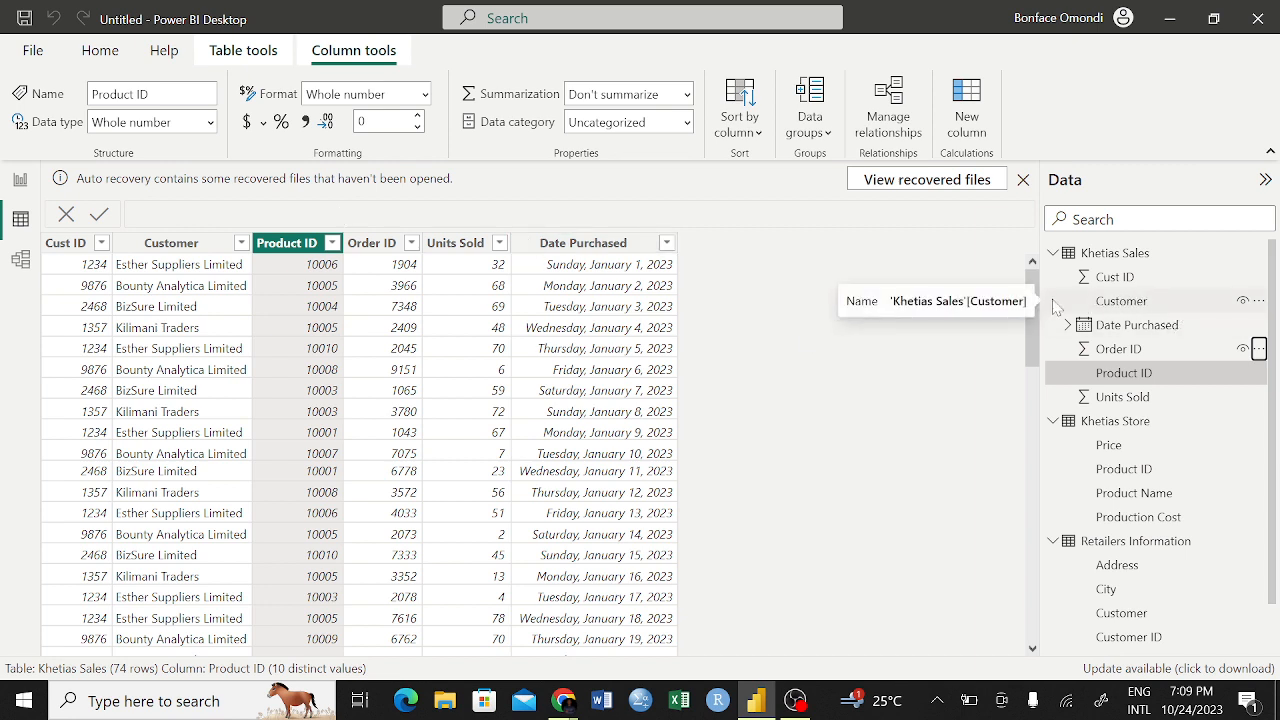
From the model diagram, view the Khetias Sales query in the Power Query Editor, then close and apply
left_click(20, 261)
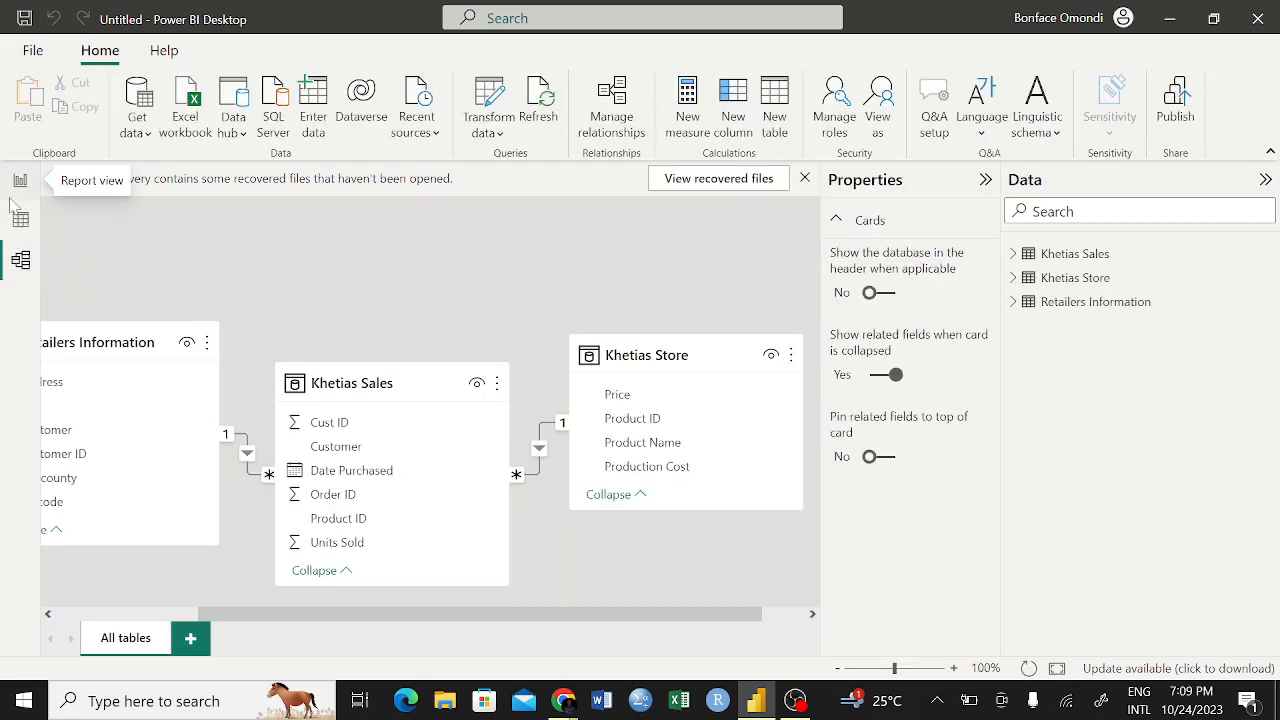
left_click(494, 122)
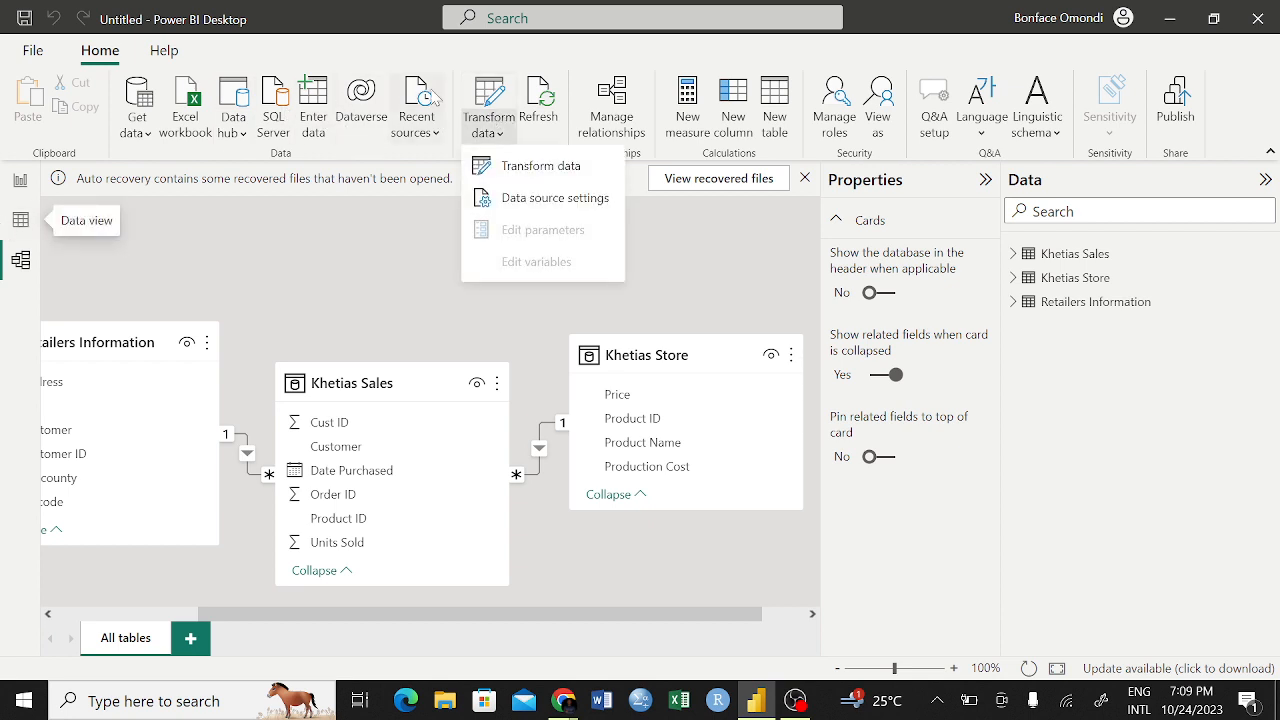
left_click(590, 180)
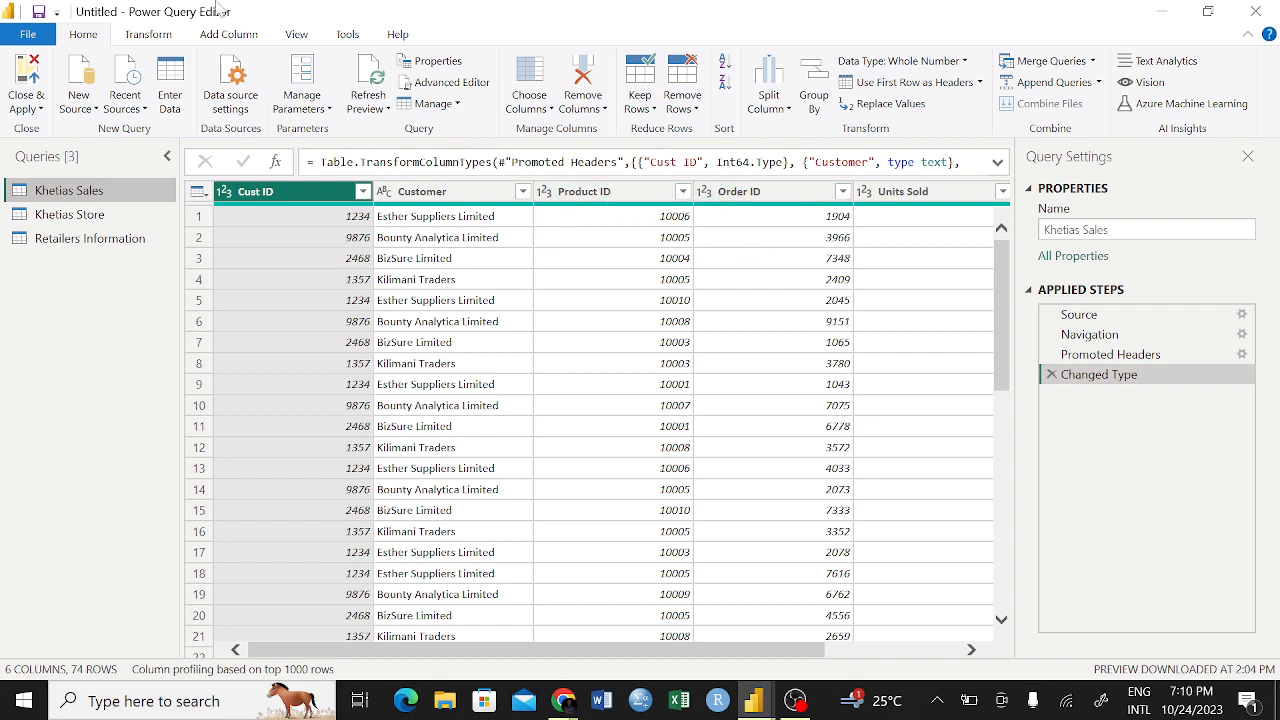
left_click(20, 84)
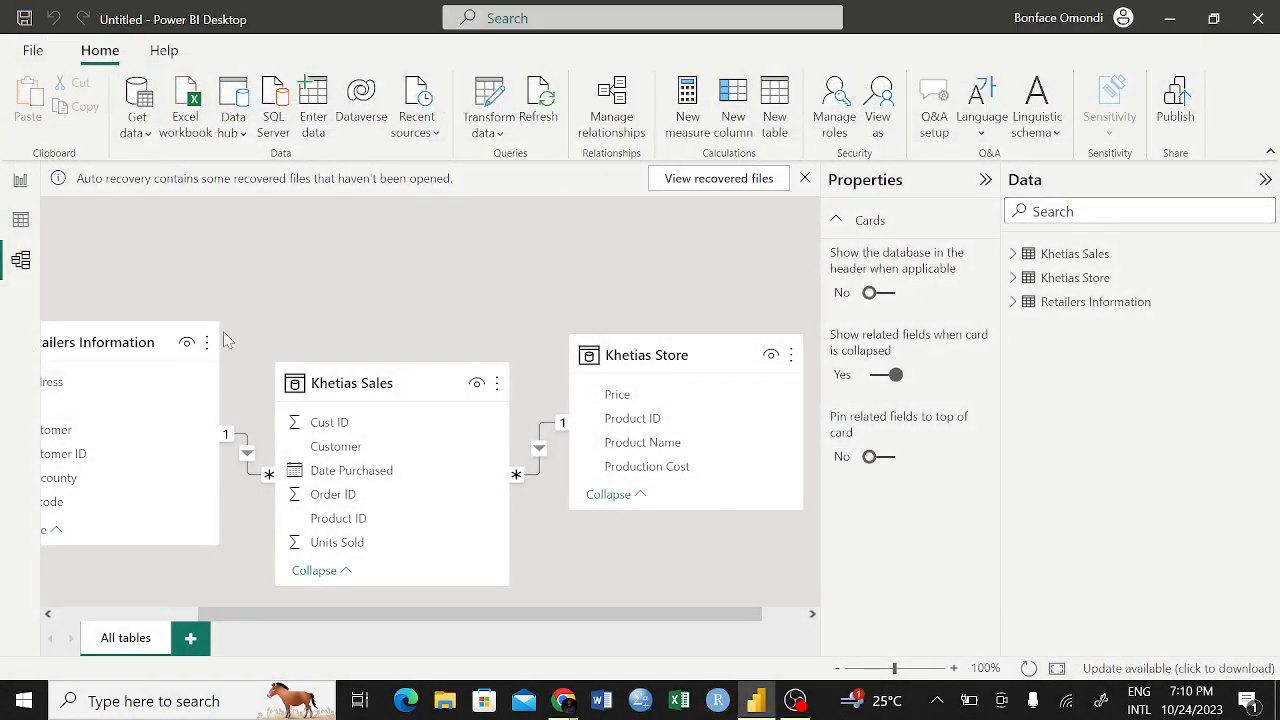
Move Khetias Sales above its neighbours in the model diagram and raise Retailers Information and Khetias Store slightly on either side
left_click_drag(423, 378, 426, 251)
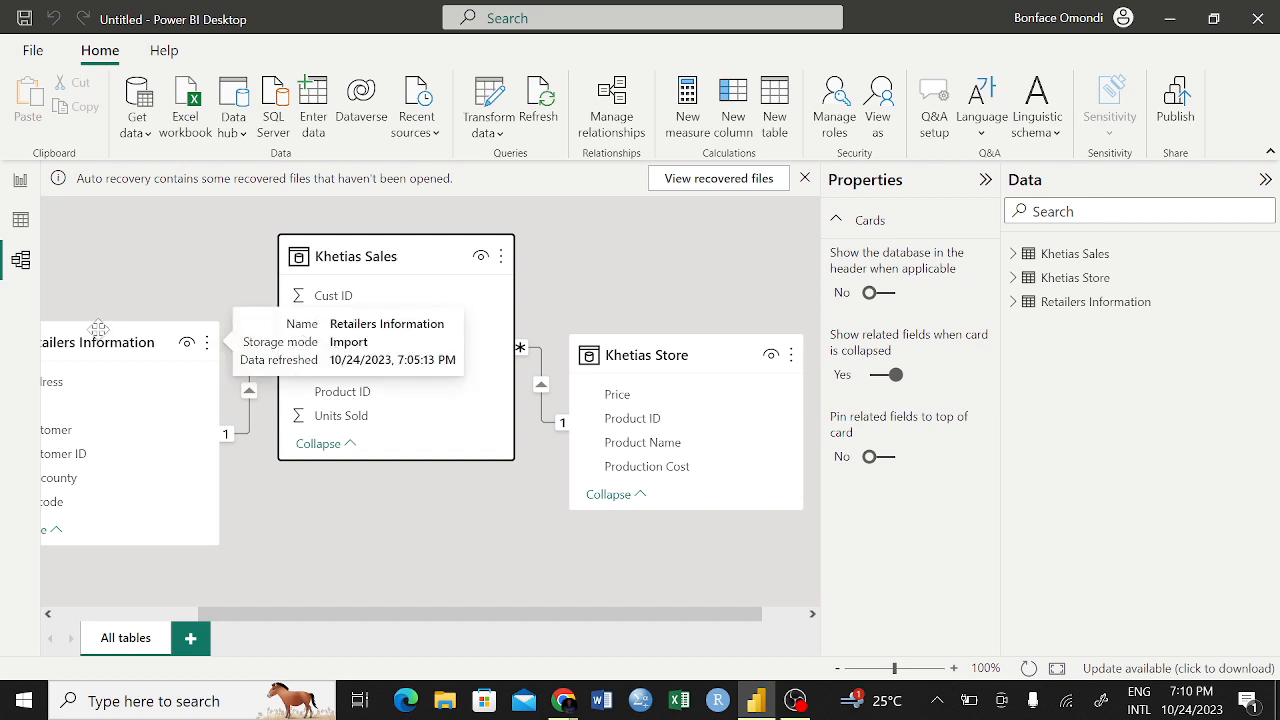
left_click_drag(97, 331, 108, 289)
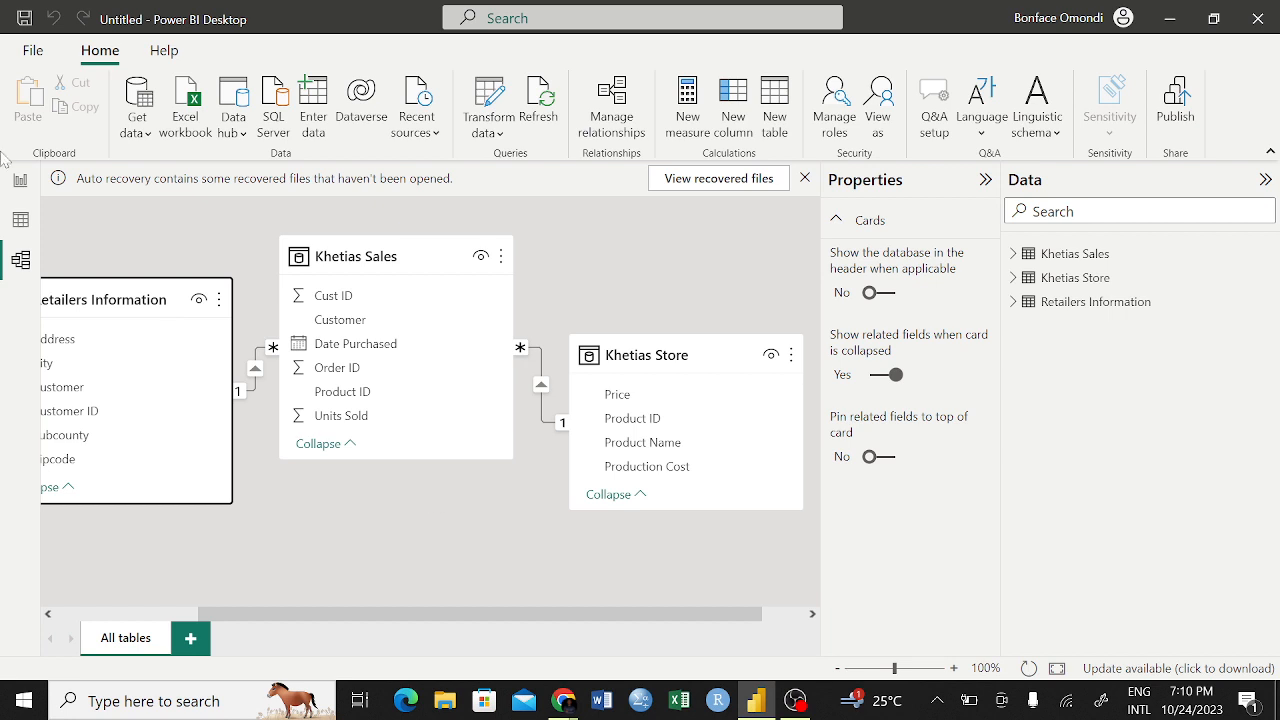
left_click(28, 49)
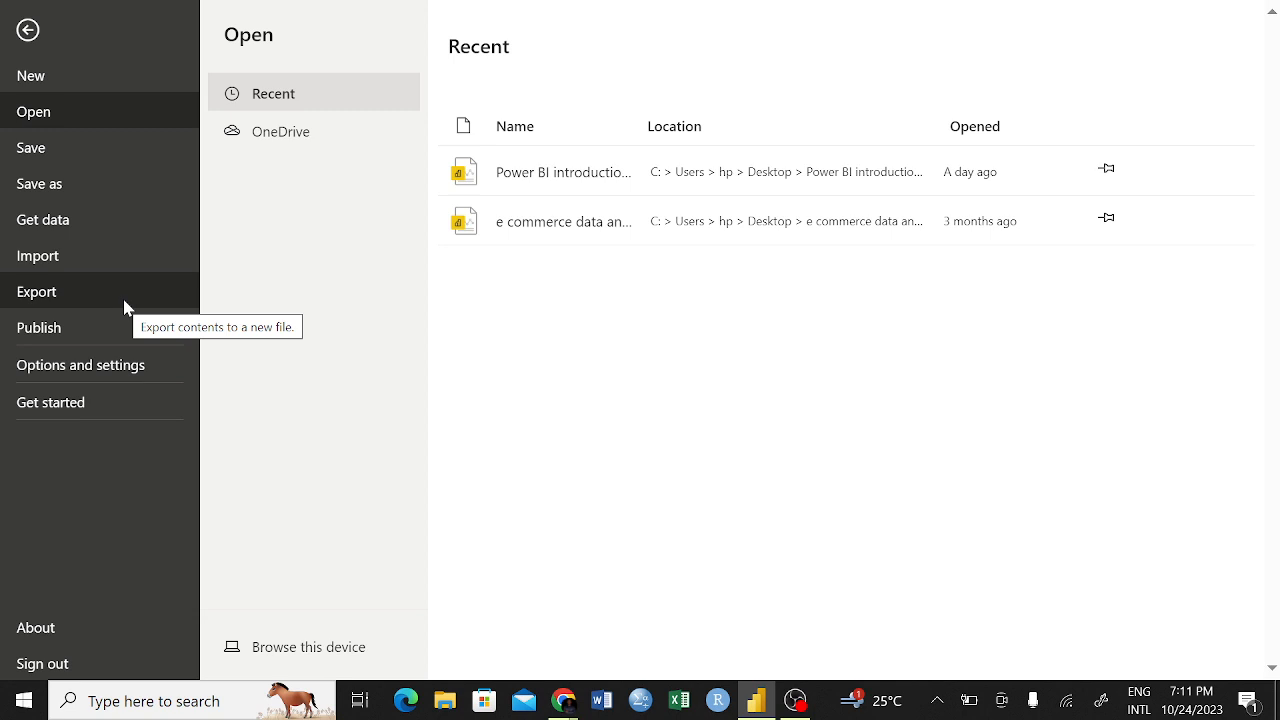
left_click(27, 31)
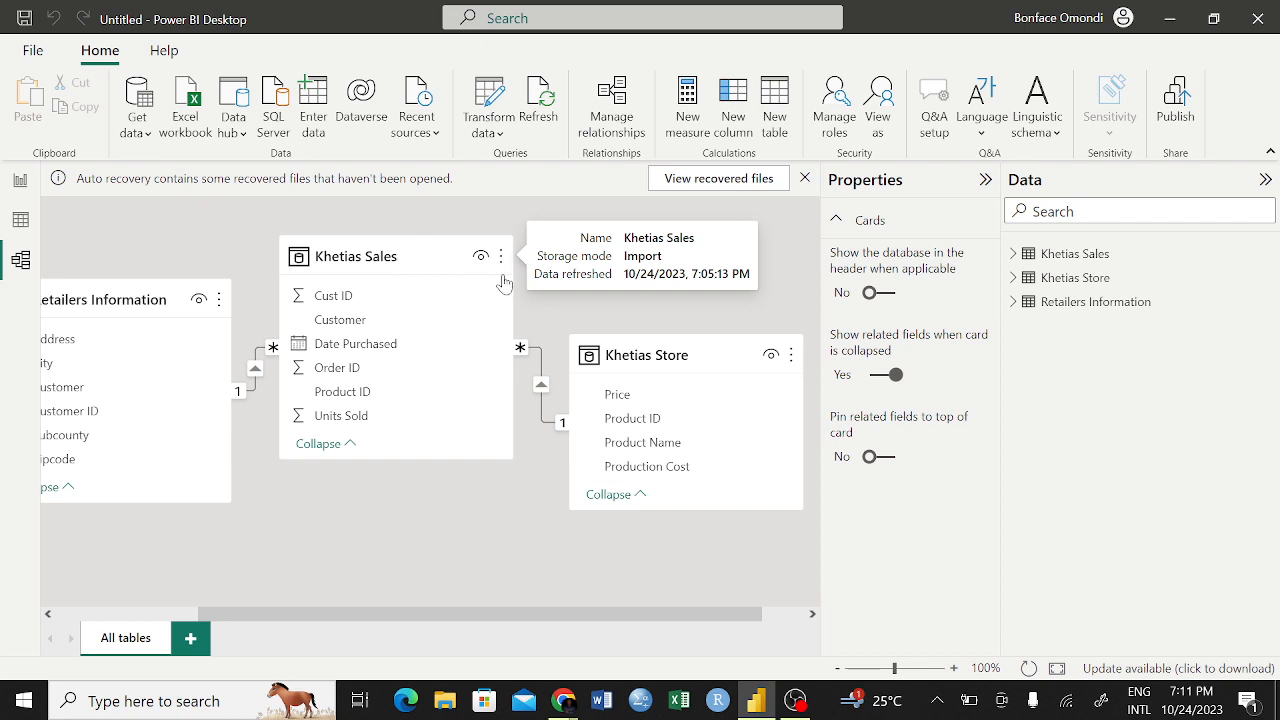
left_click_drag(699, 343, 734, 290)
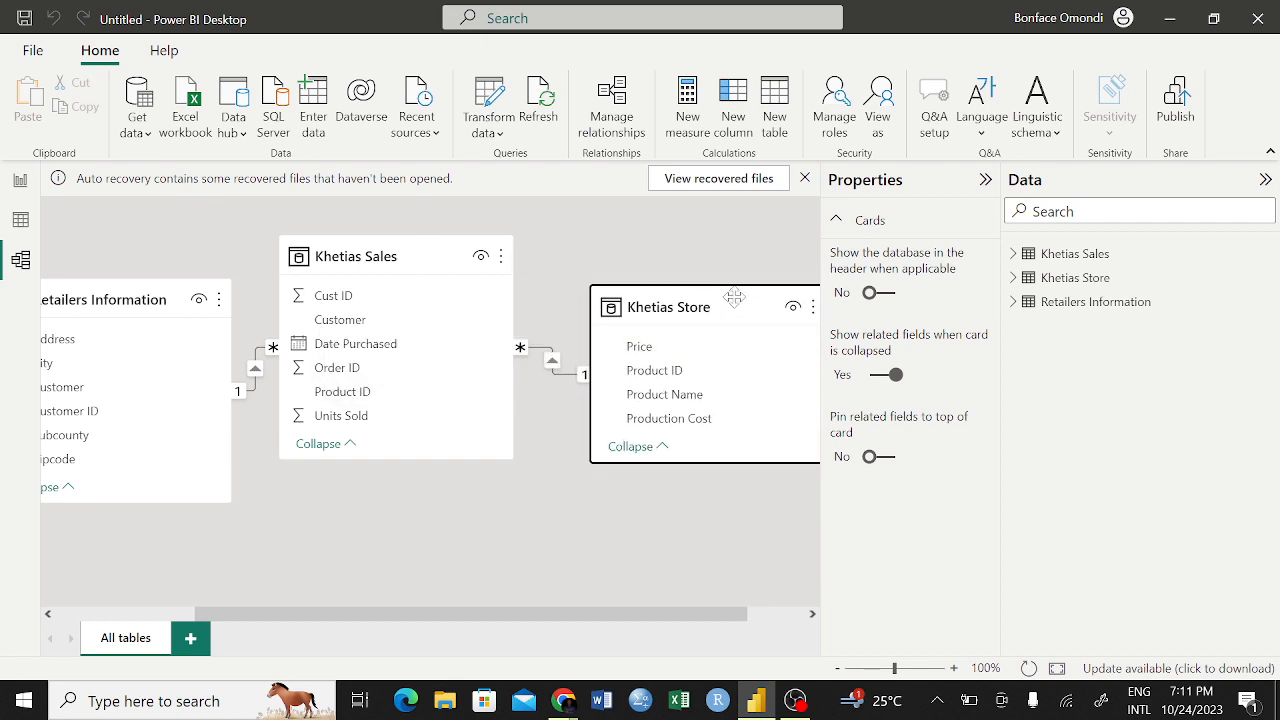
left_click(432, 257)
left_click_drag(432, 257, 442, 254)
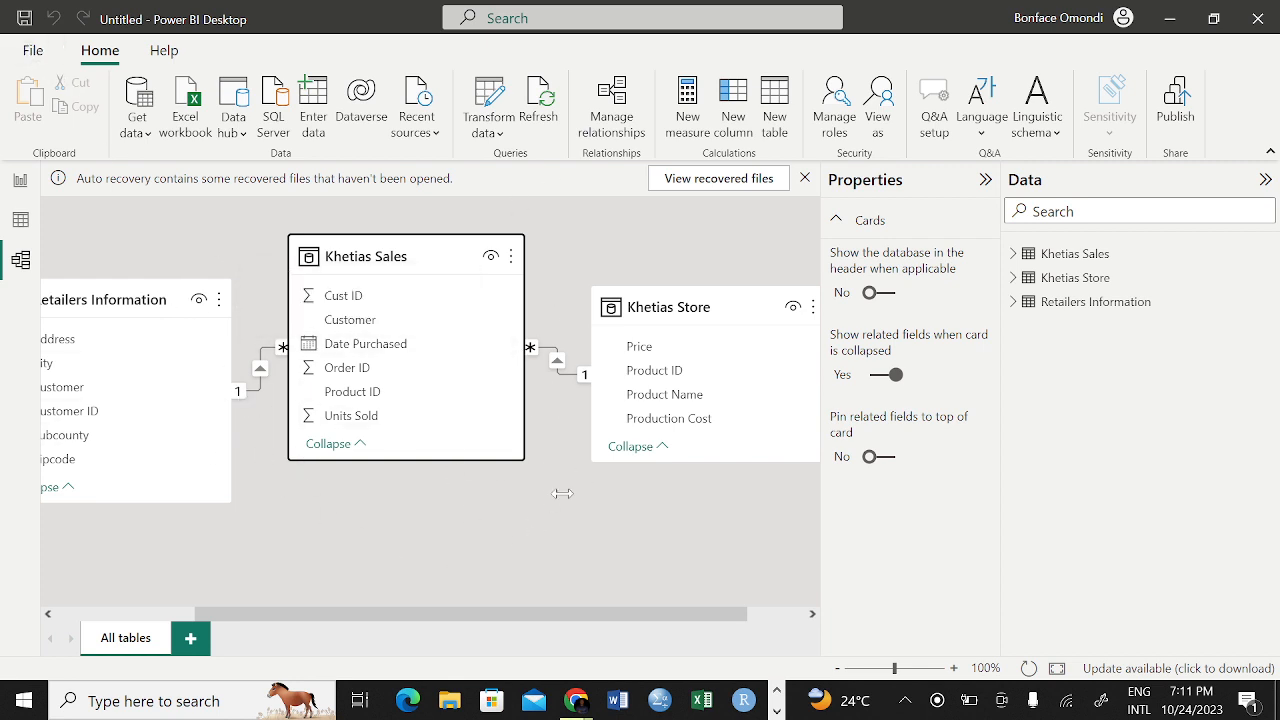
Review the current file's Data Load options, including relationship import and autodetection, and accept them as they are
left_click(32, 55)
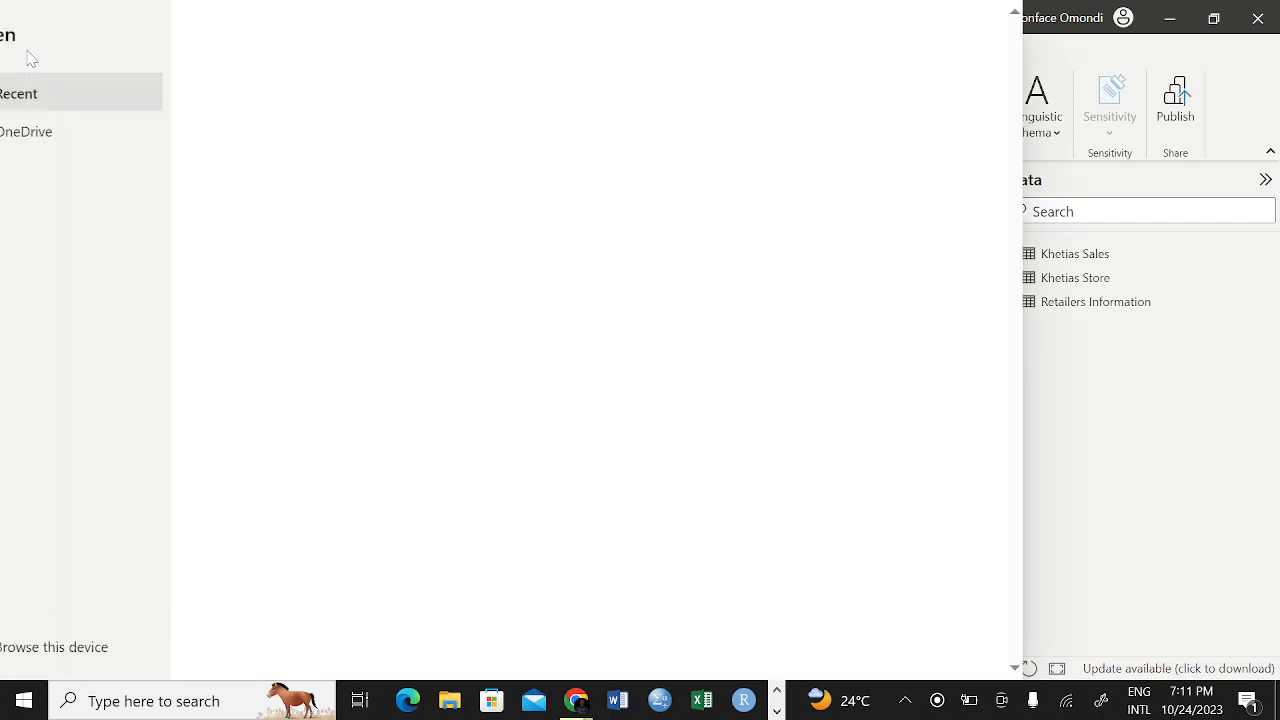
left_click(74, 366)
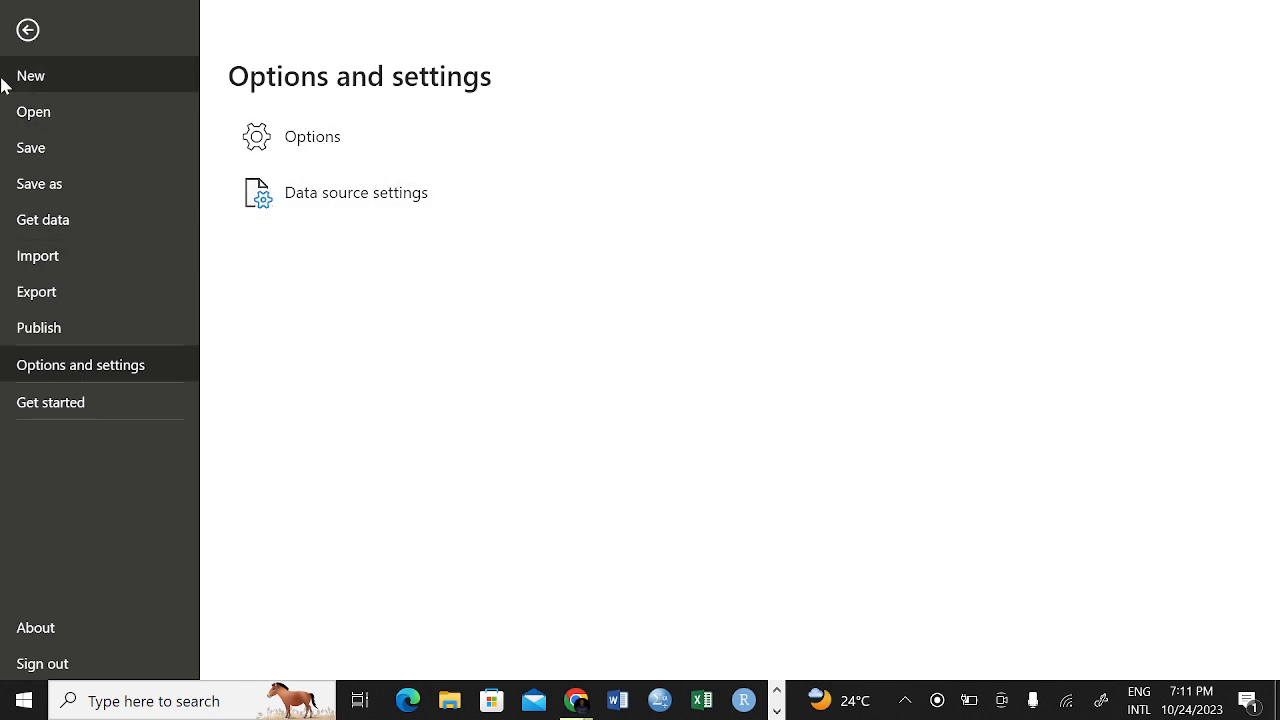
left_click(25, 45)
left_click(26, 54)
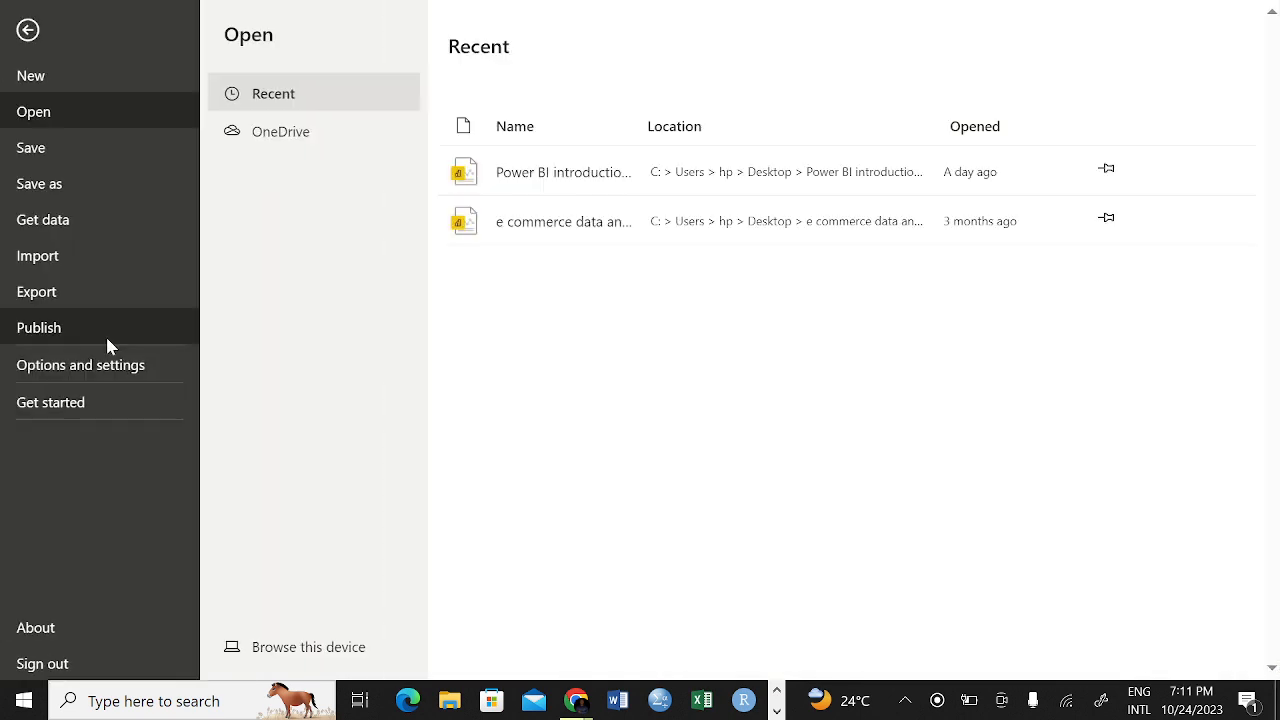
left_click(125, 366)
left_click(333, 143)
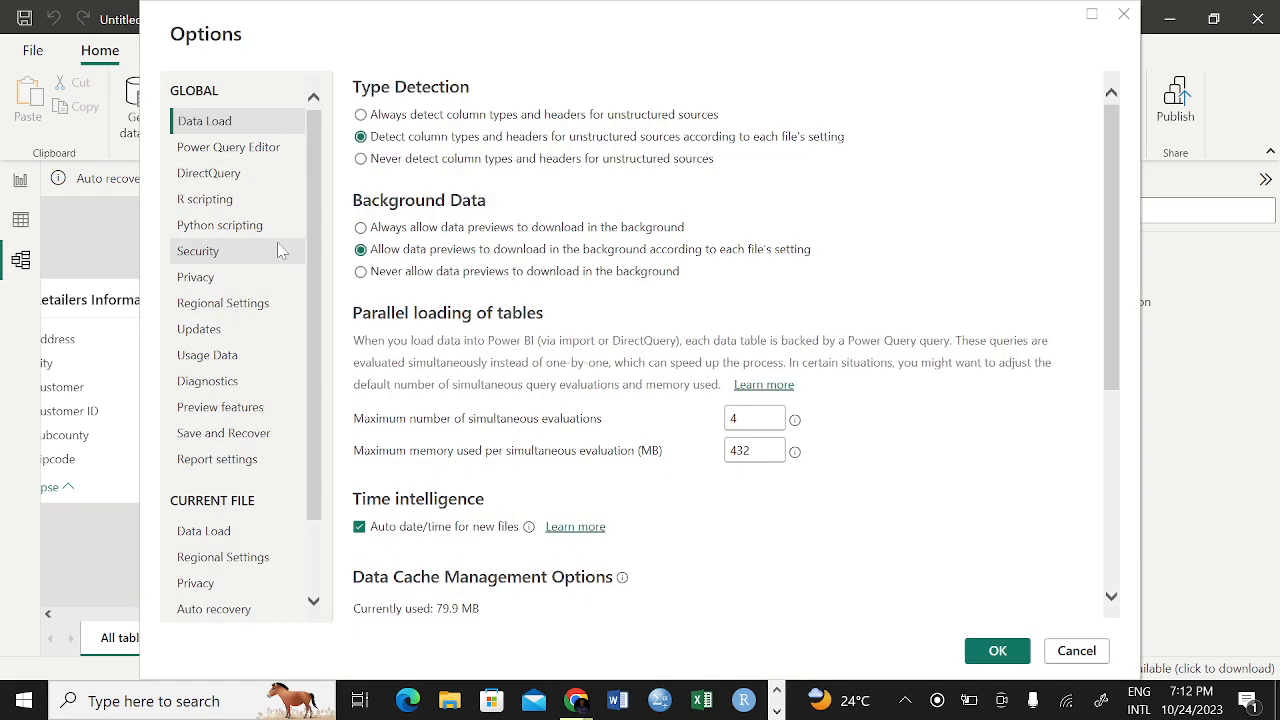
left_click(222, 540)
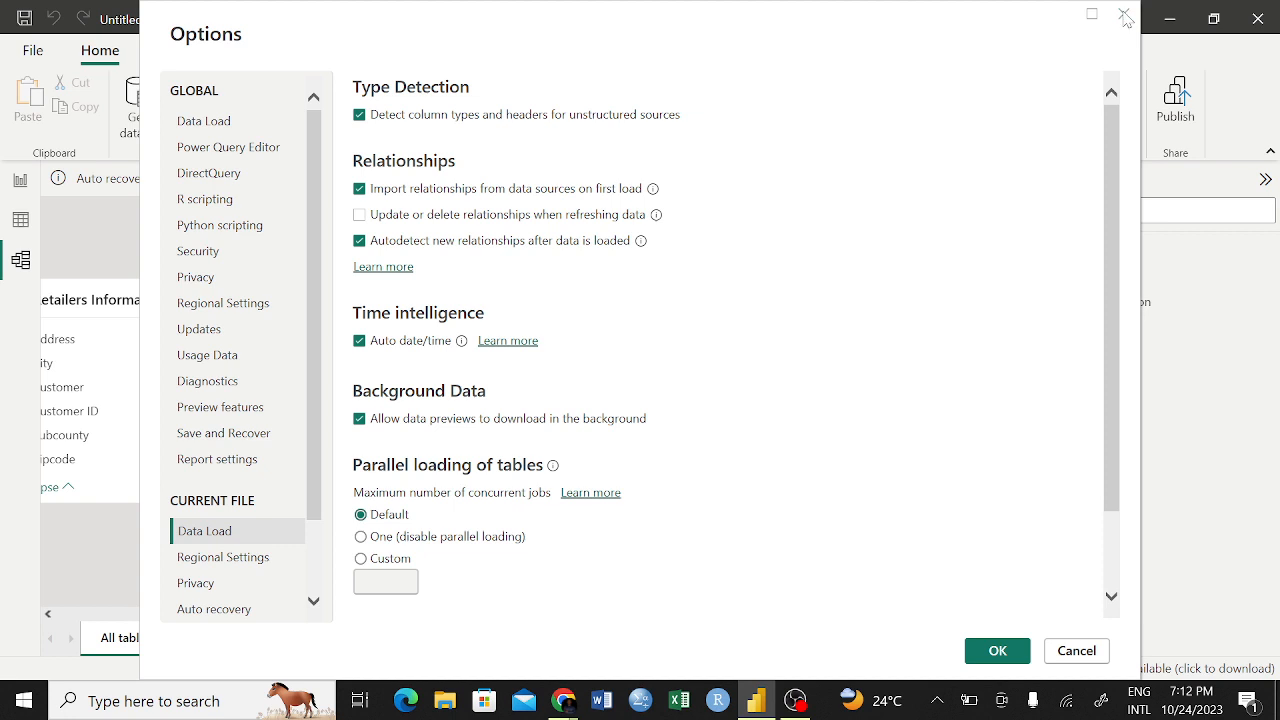
left_click(993, 651)
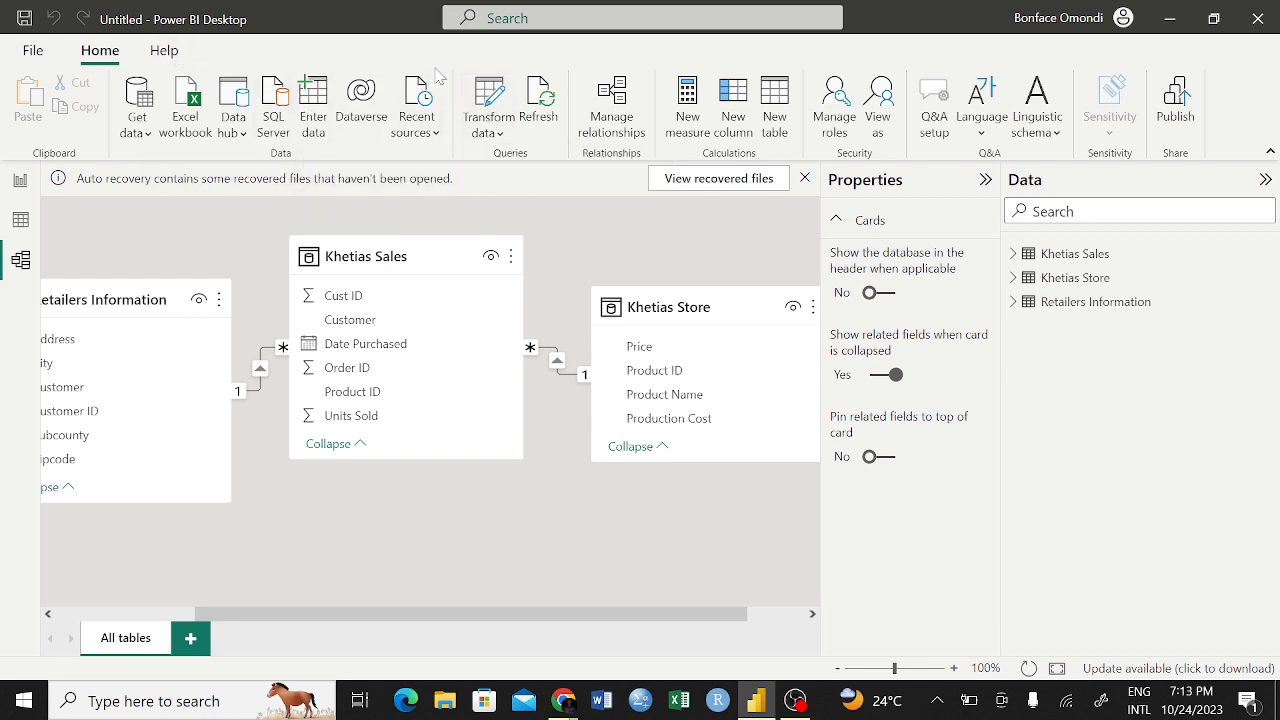
In the Power Query Editor, inspect the data type choices for Khetias Sales' Order ID column, then close and apply
left_click(488, 100)
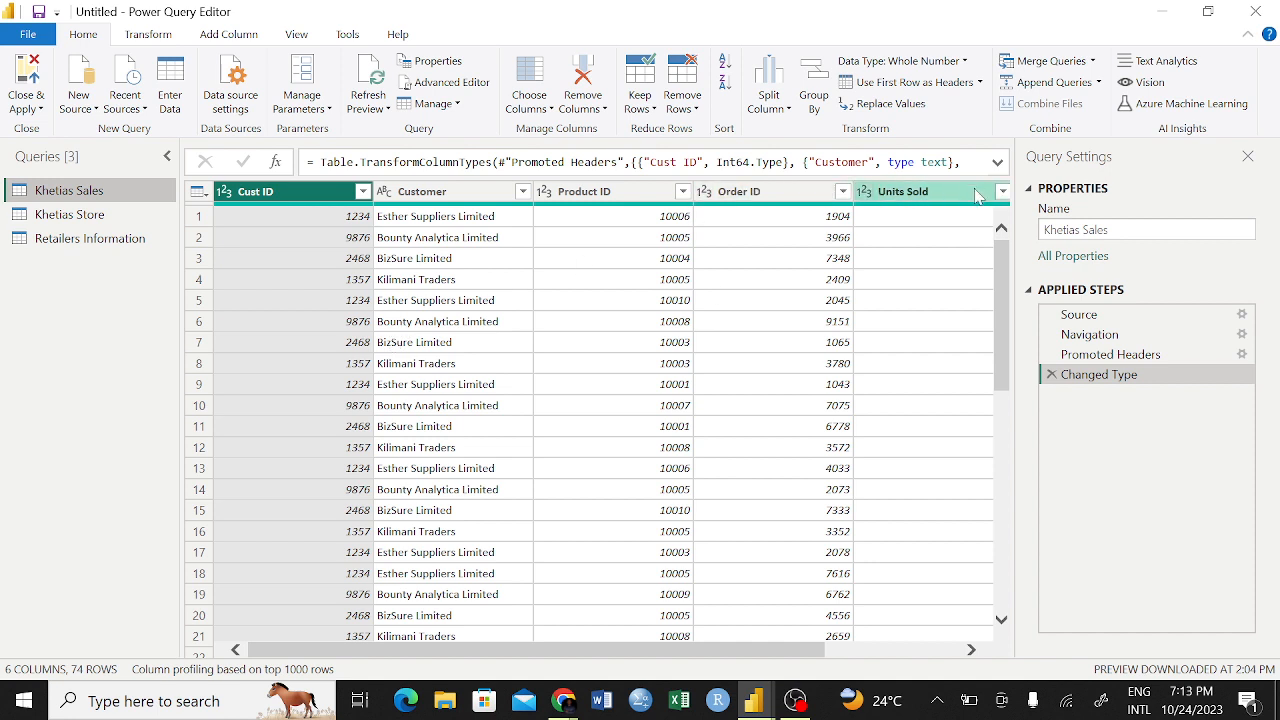
left_click(705, 196)
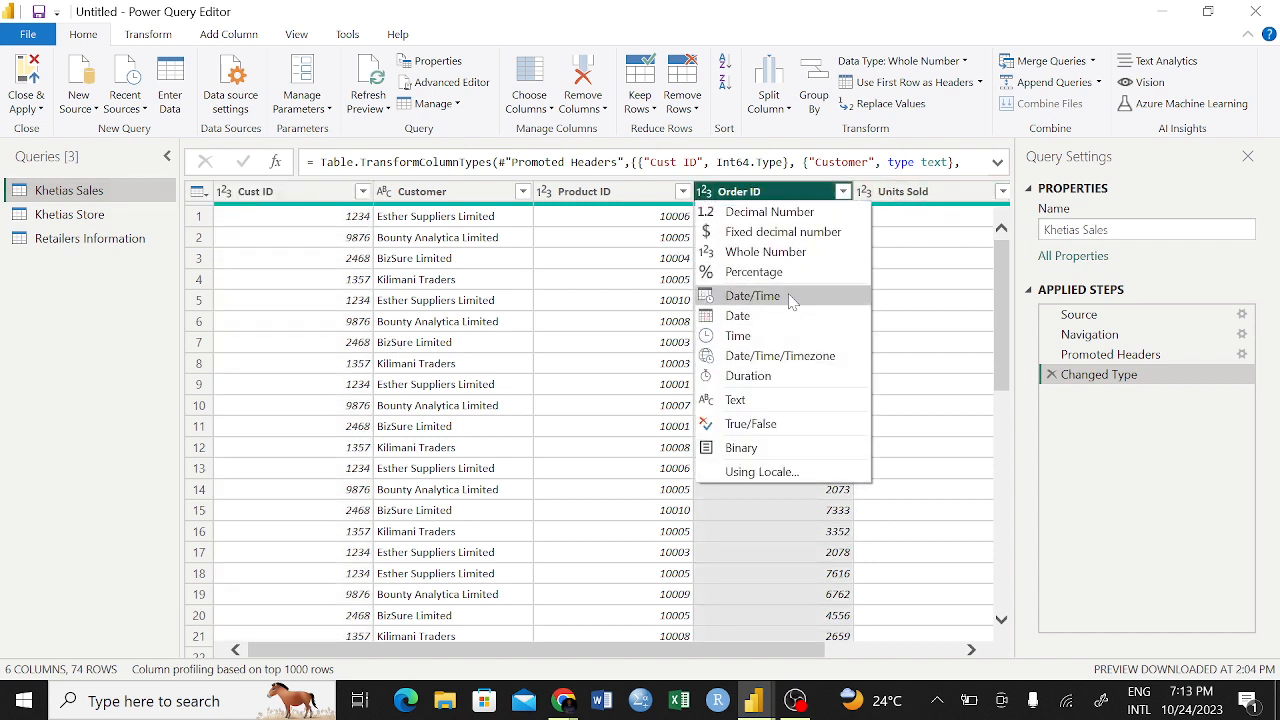
left_click(522, 321)
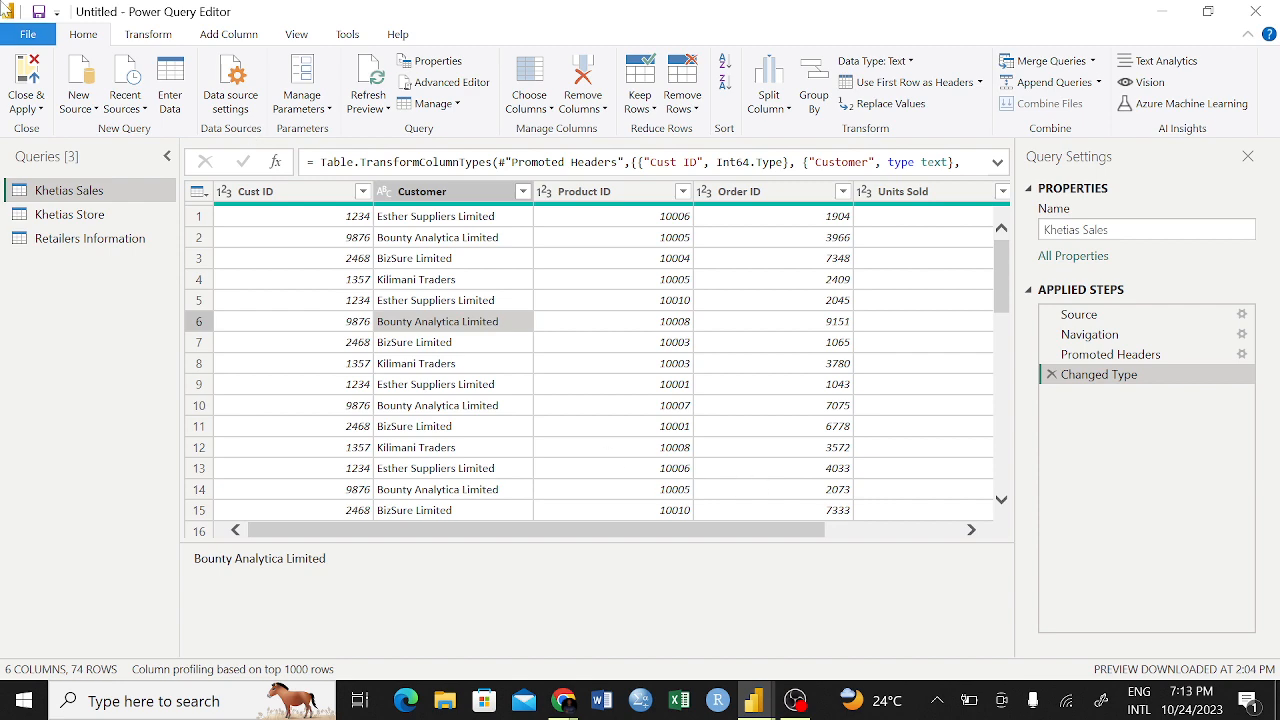
left_click(30, 78)
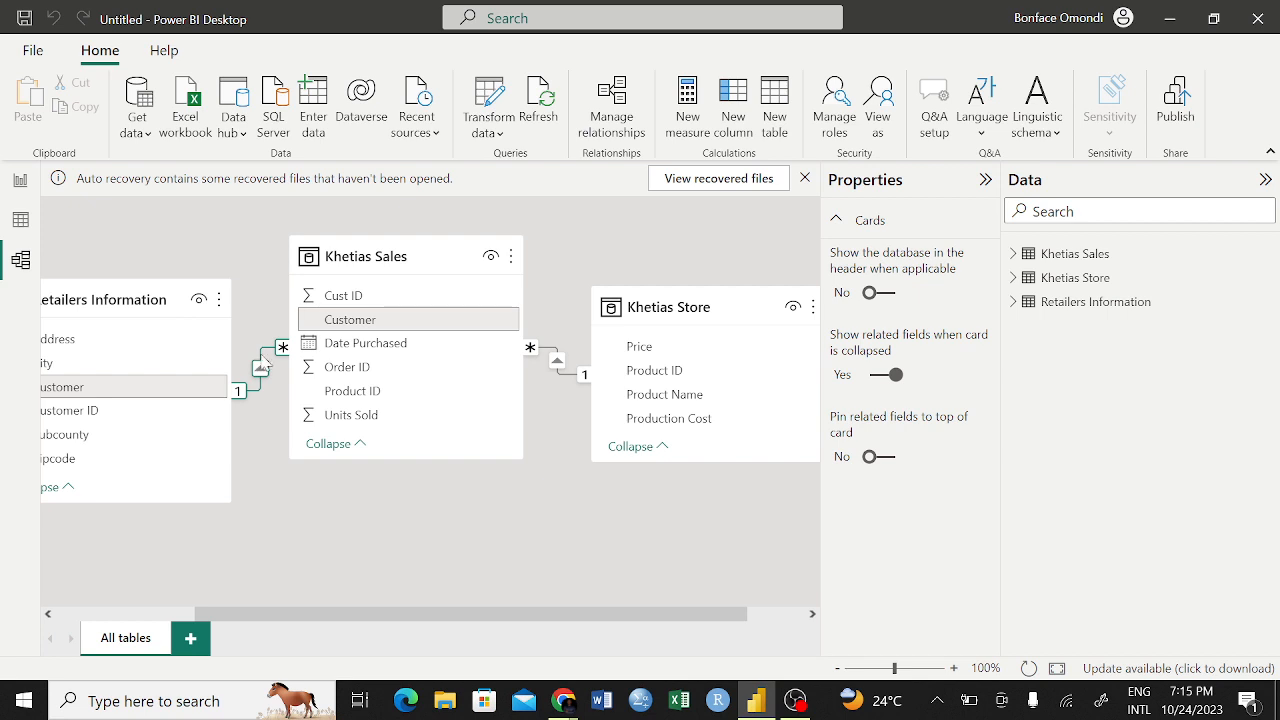
Examine the relationship between Khetias Sales and Retailers Information, checking its matched columns, cardinality and cross filter direction
double_click(262, 366)
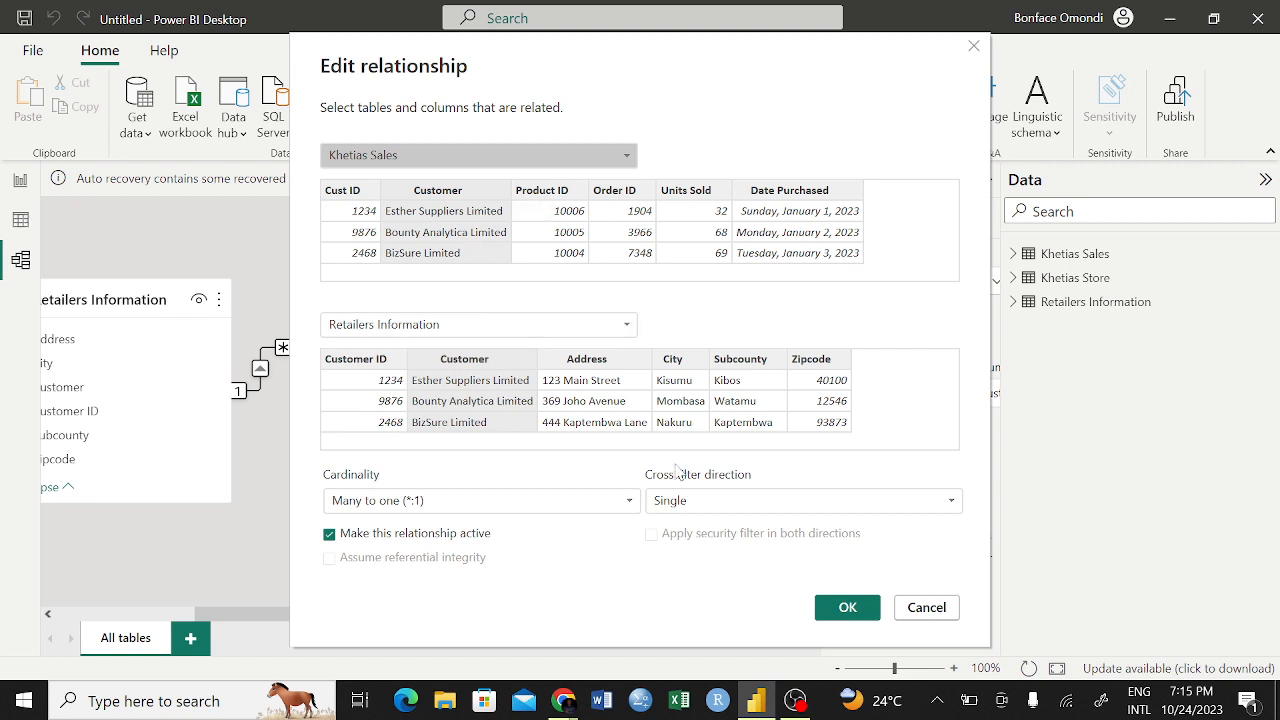
left_click(926, 607)
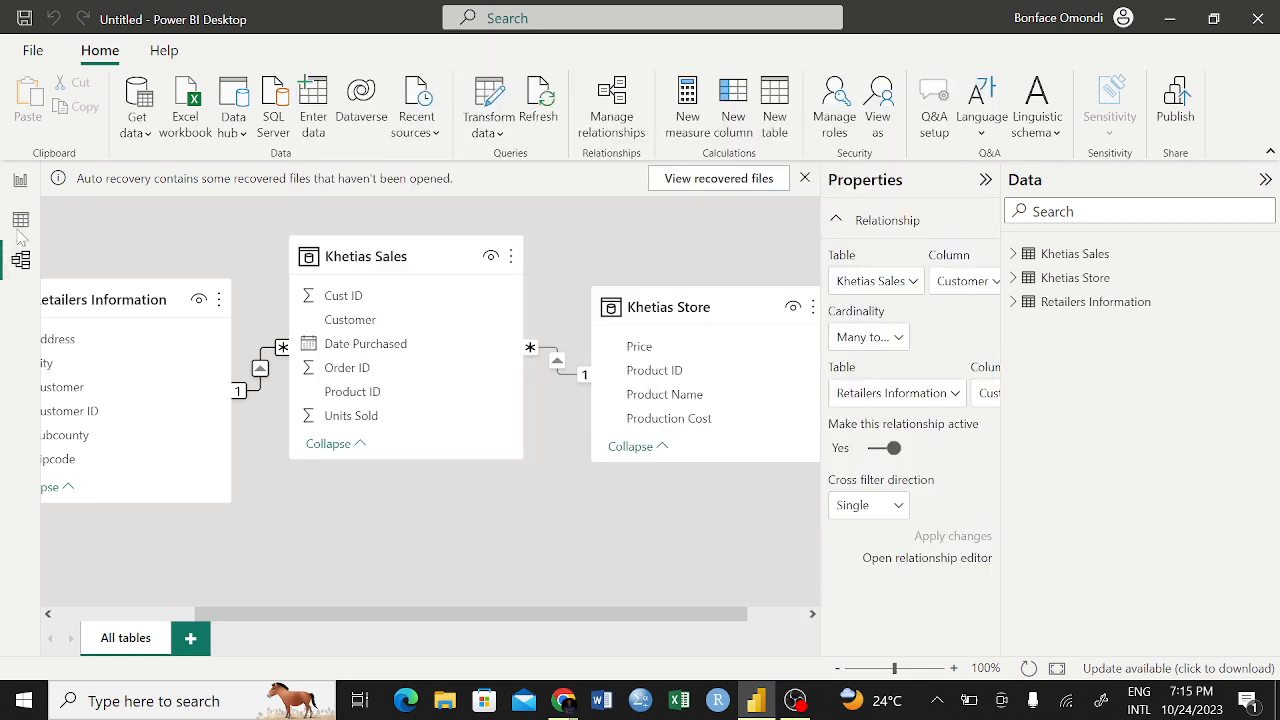
double_click(261, 354)
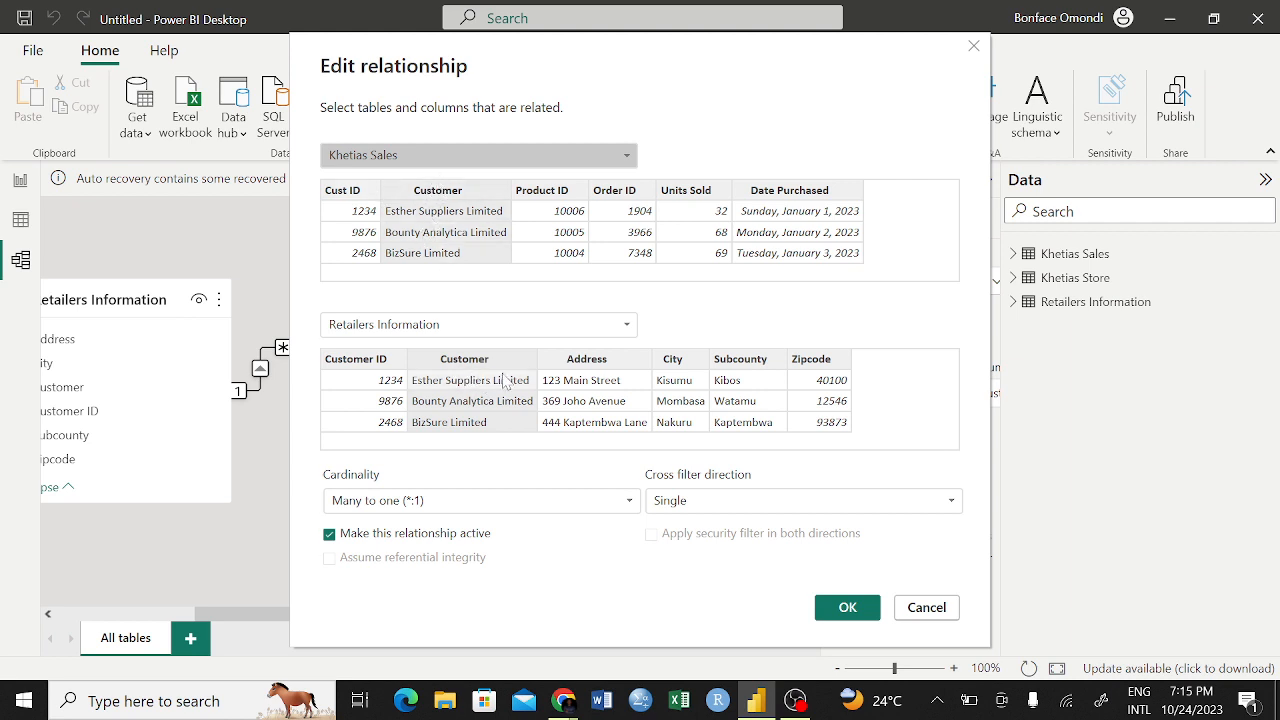
left_click(847, 610)
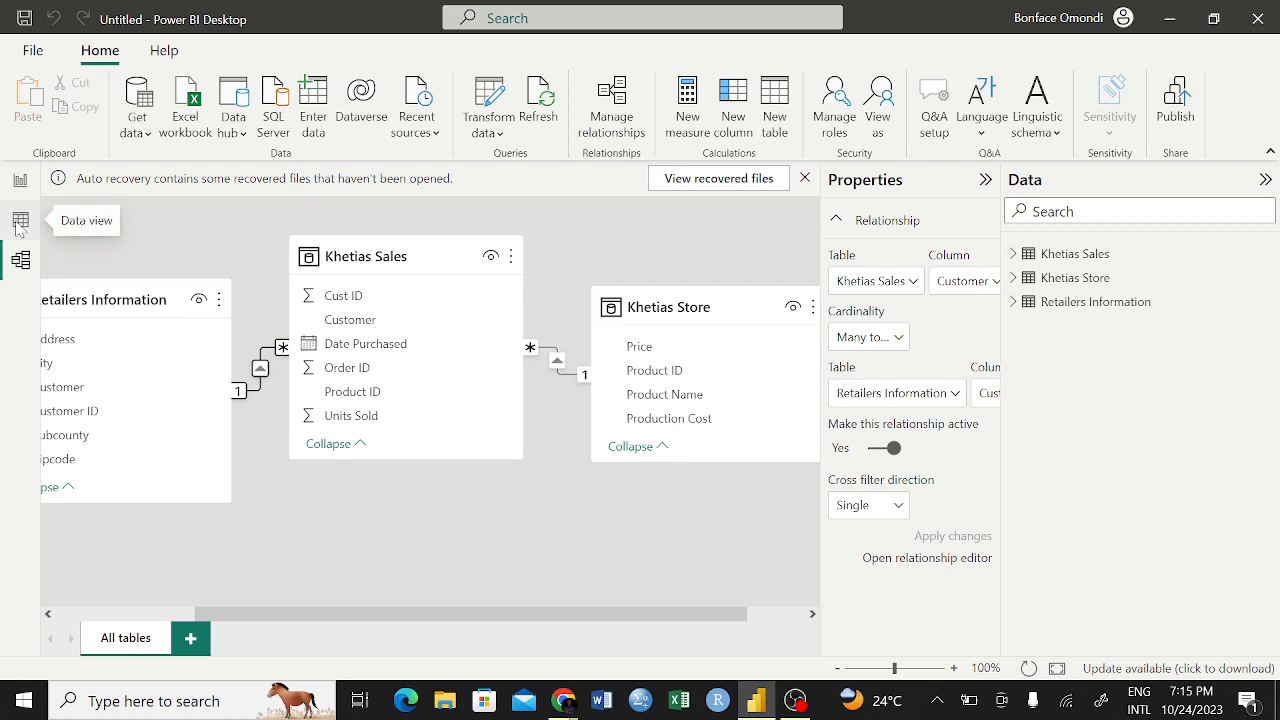
In the data view, compare the customer columns of the Khetias Sales and Retailers Information tables
left_click(20, 222)
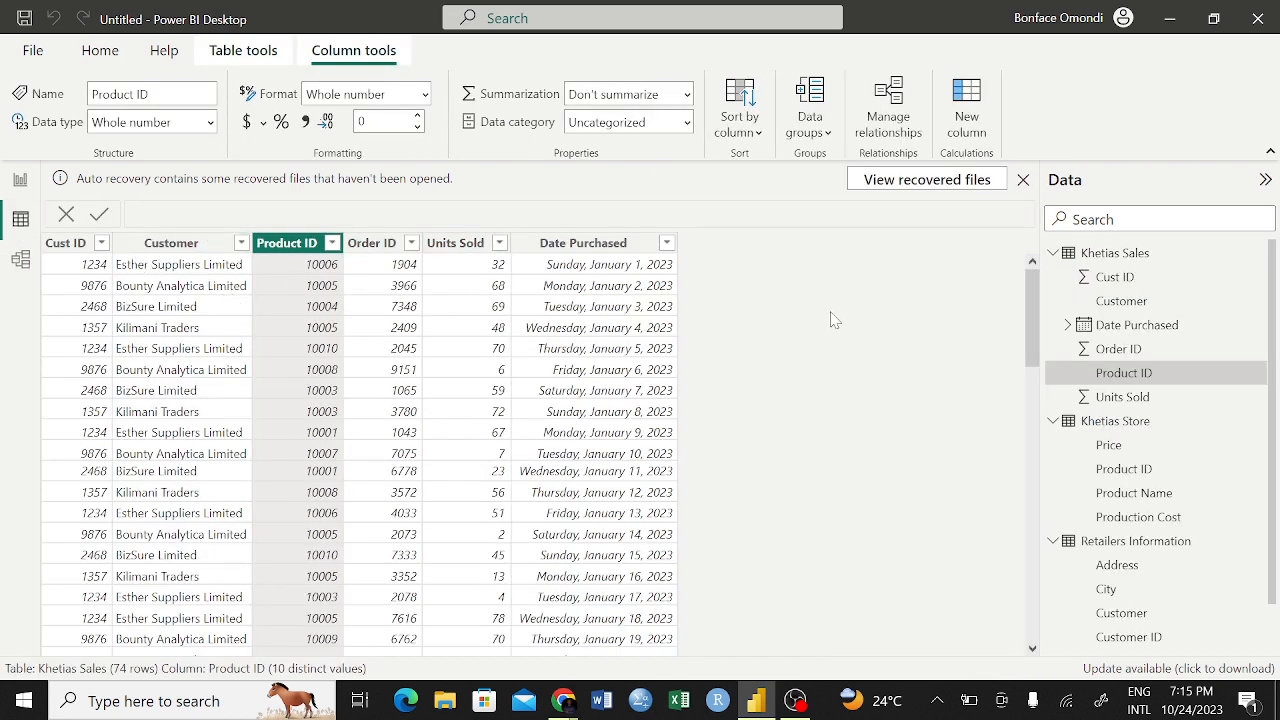
left_click(148, 248)
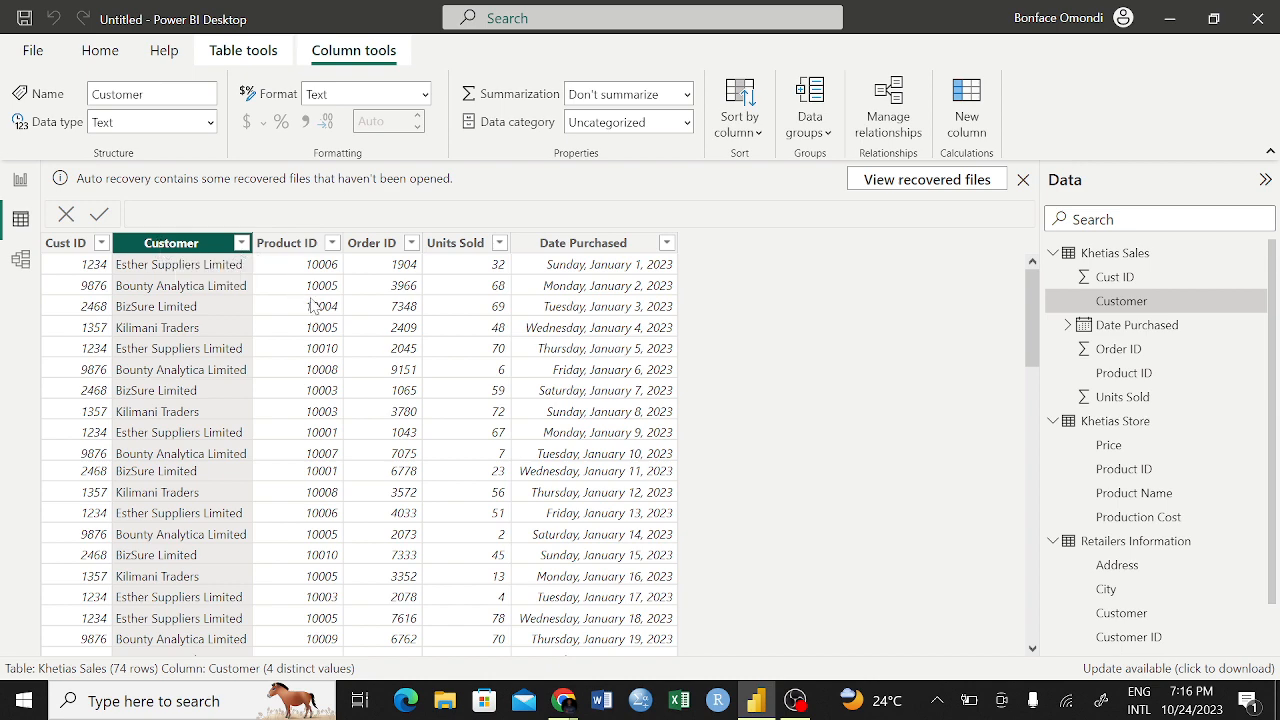
left_click(1134, 541)
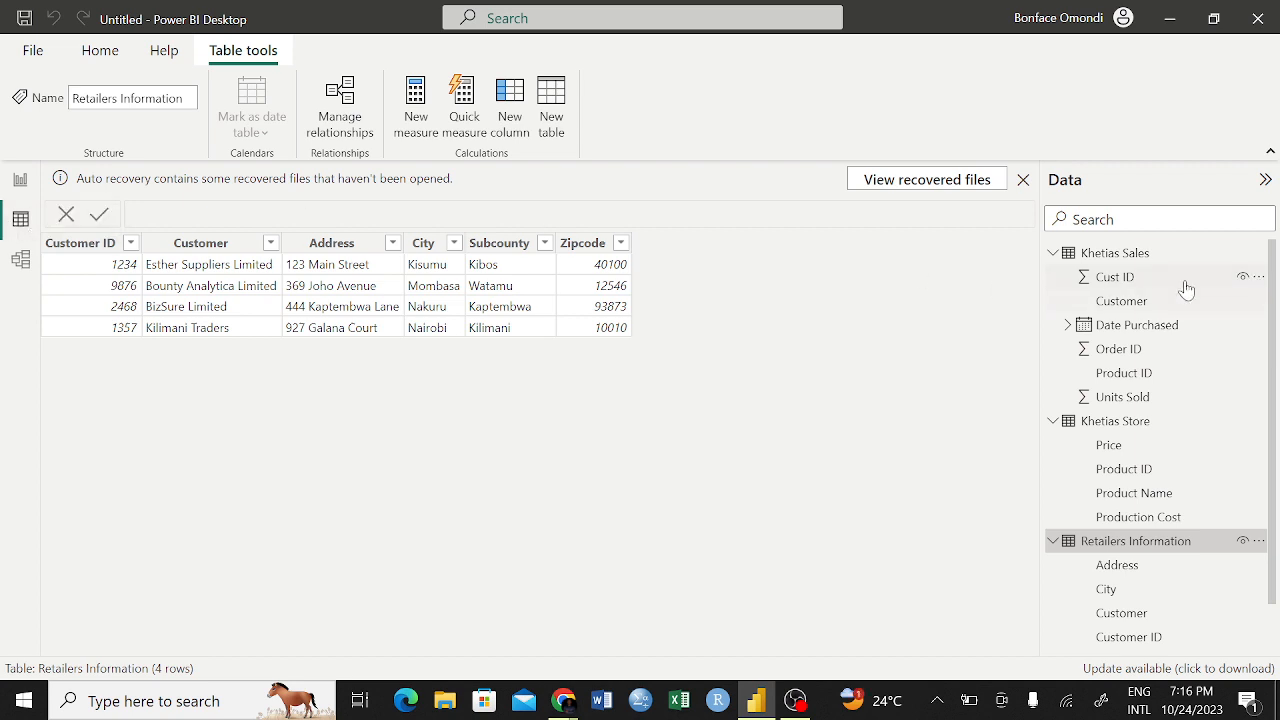
left_click(1135, 257)
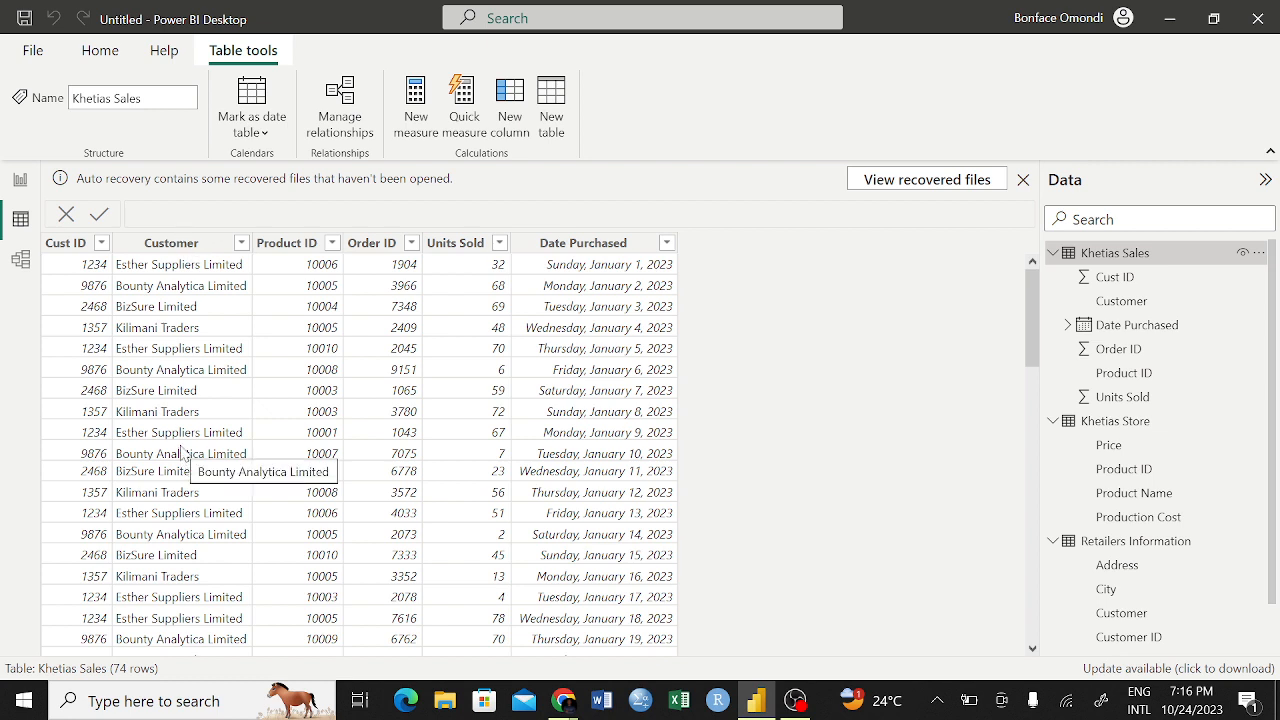
left_click(1081, 545)
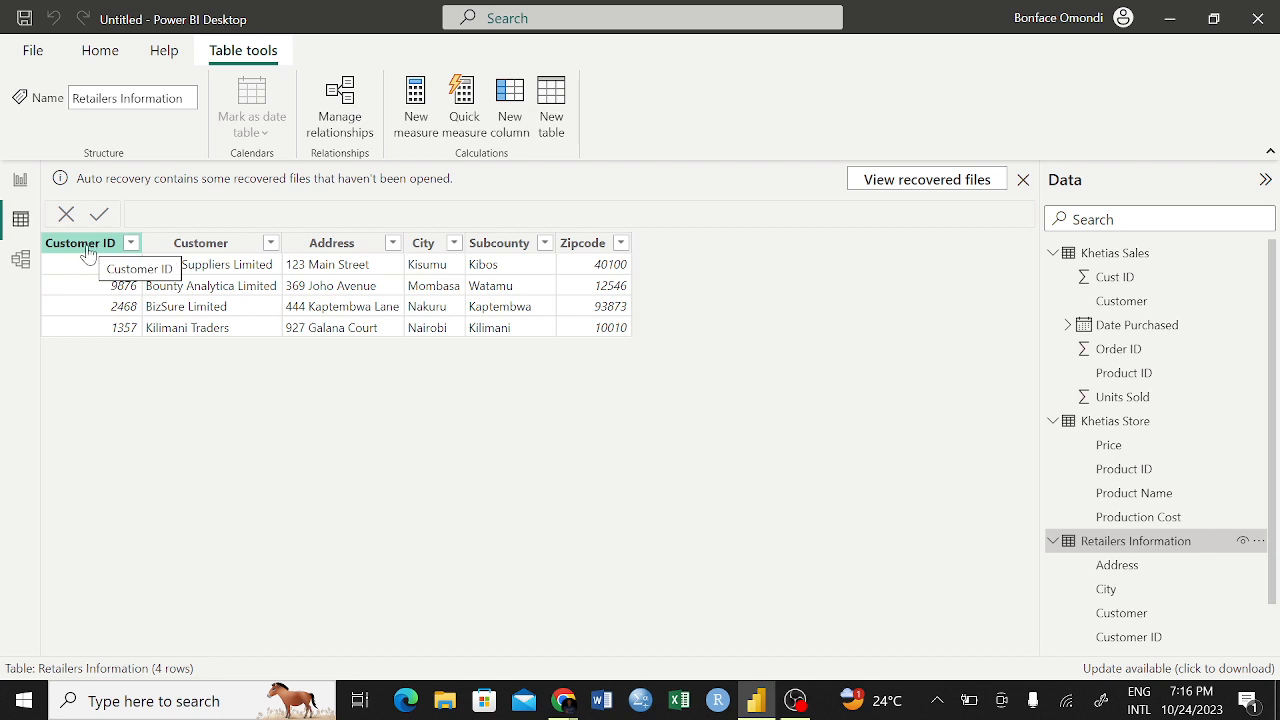
Change the relationship between Khetias Sales and Retailers Information to match Cust ID with Customer ID
left_click(1112, 254)
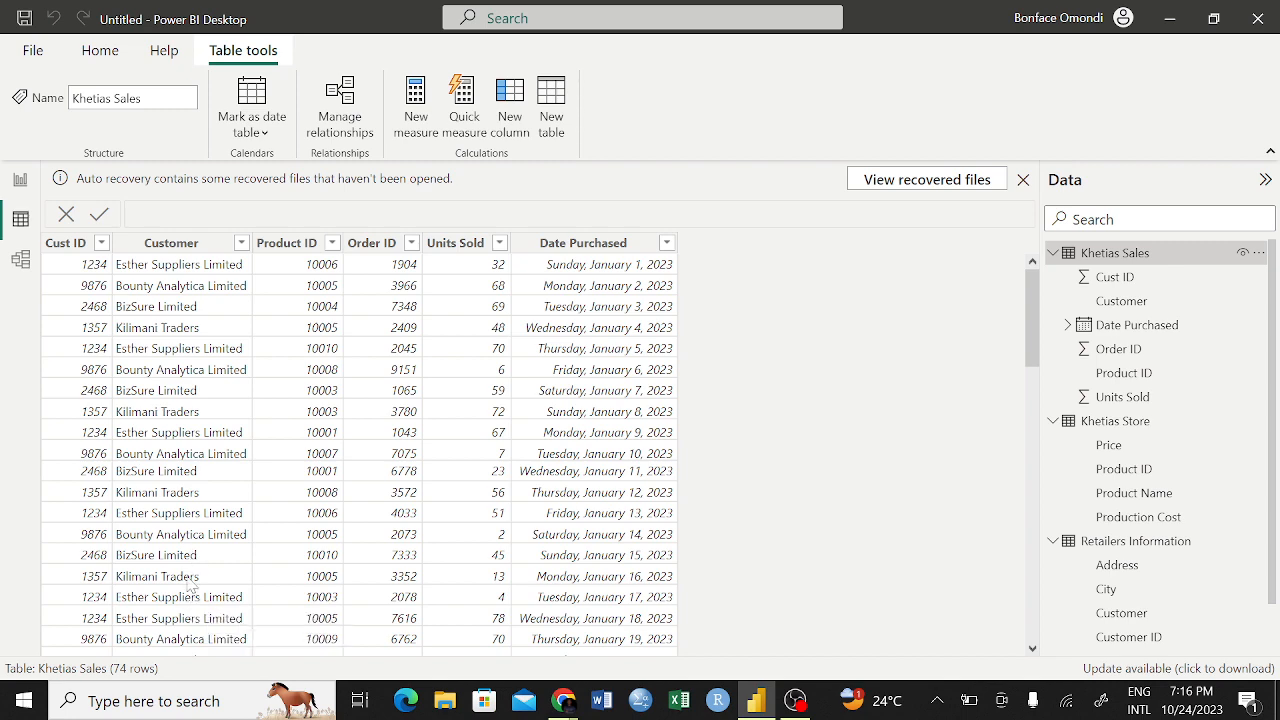
left_click(21, 262)
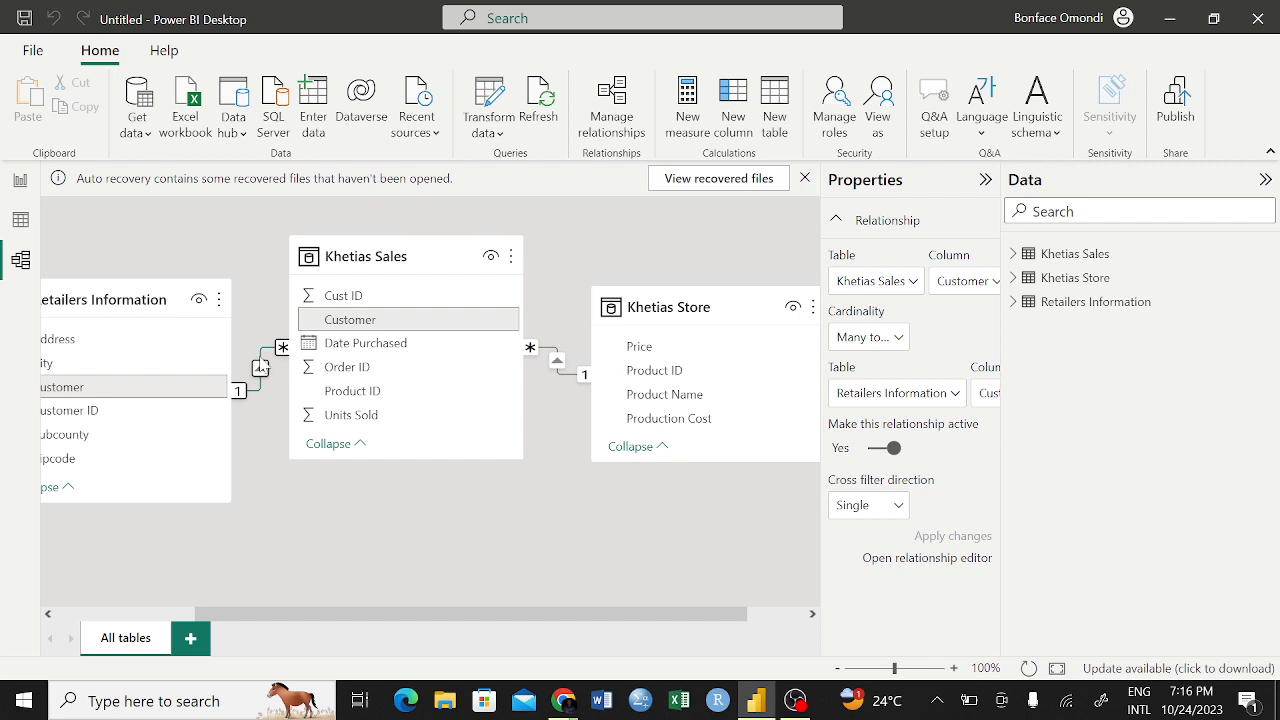
double_click(260, 367)
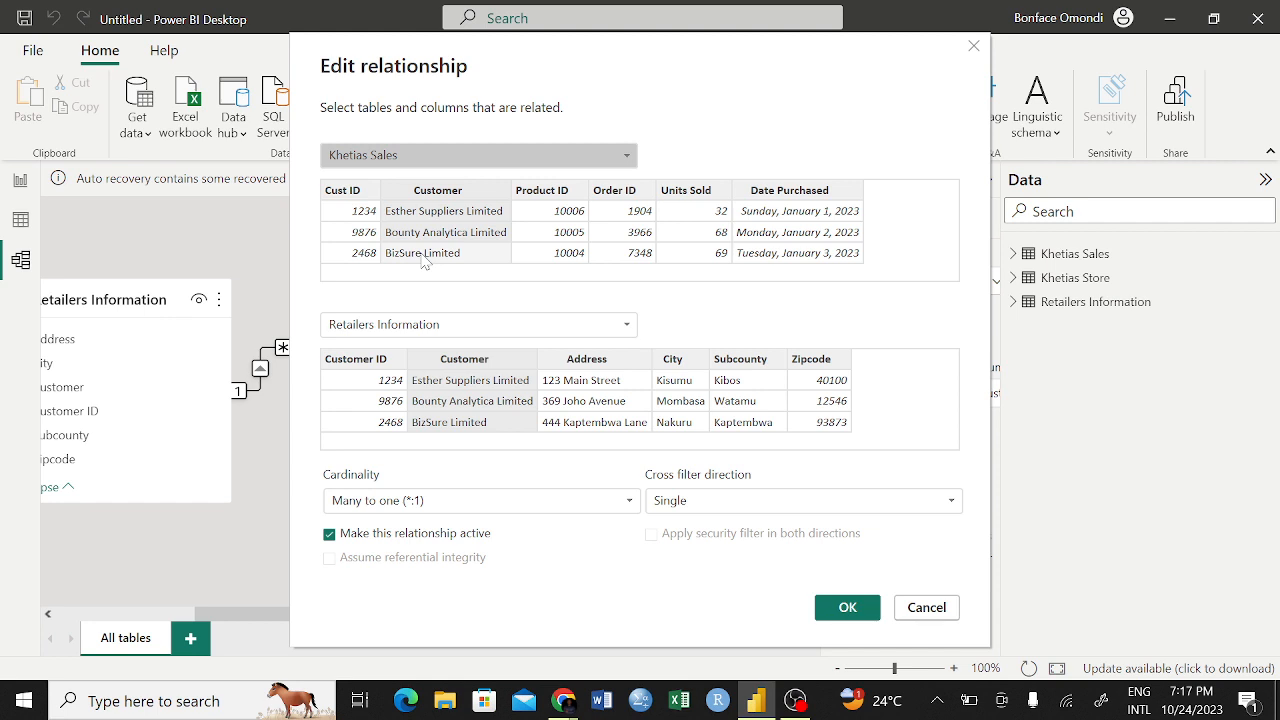
left_click(352, 194)
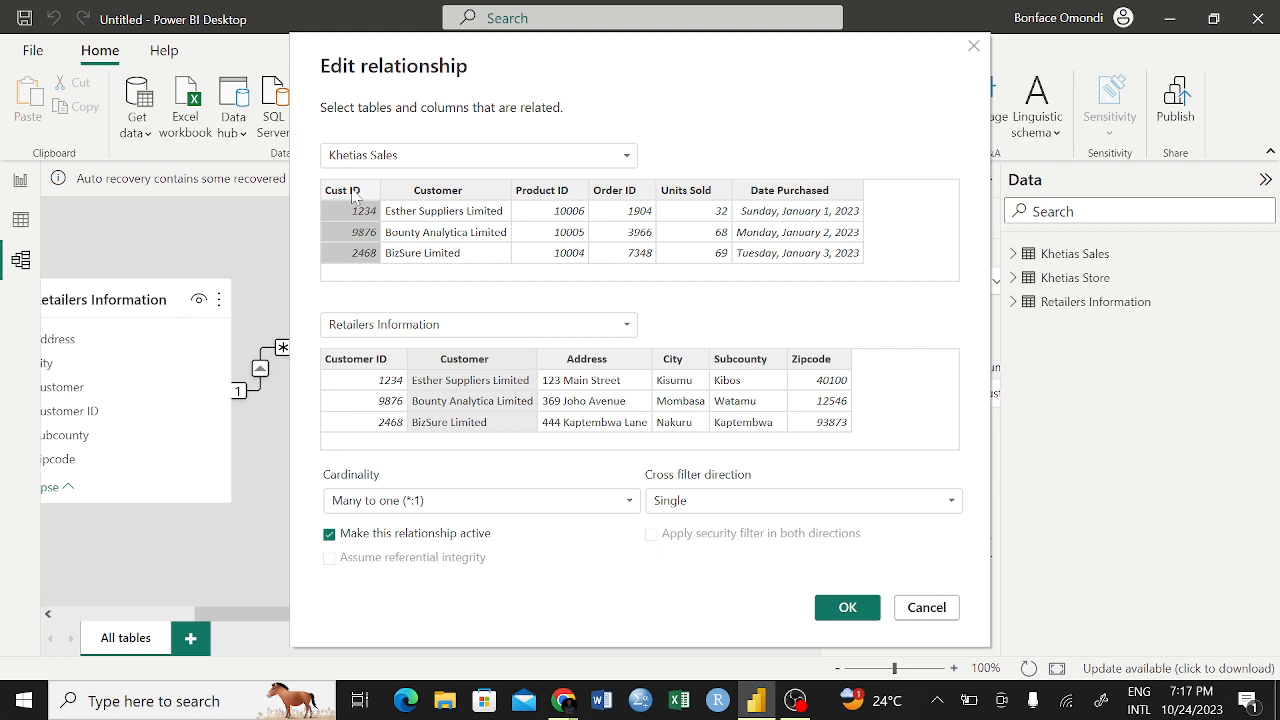
left_click(356, 366)
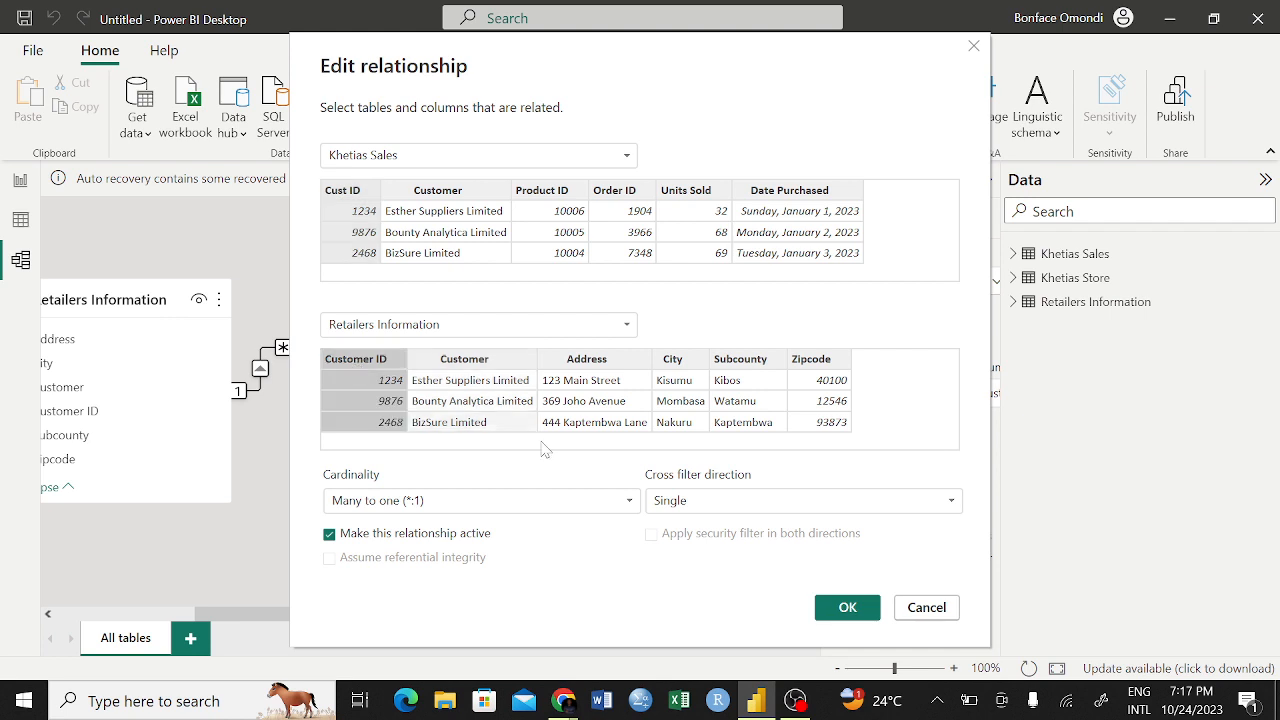
left_click(845, 607)
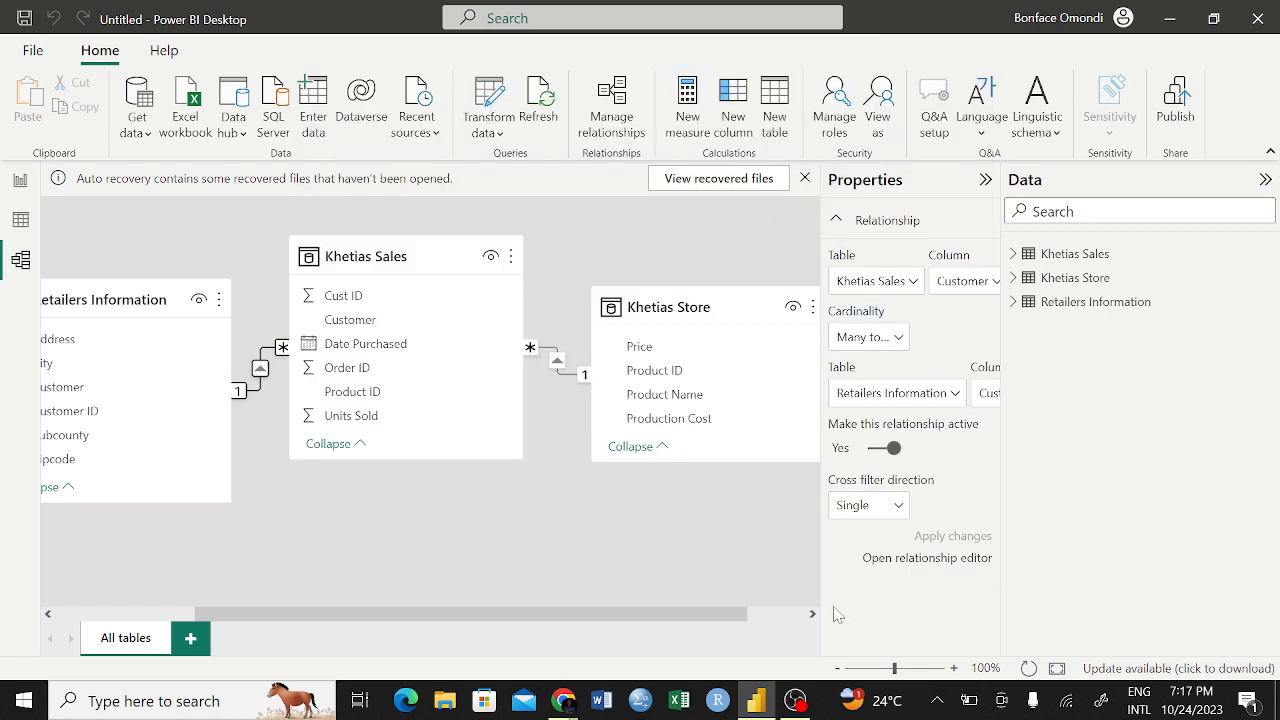
Examine the relationship between Khetias Sales and Khetias Store, including its cross filter direction choices, and keep Single
left_click(487, 428)
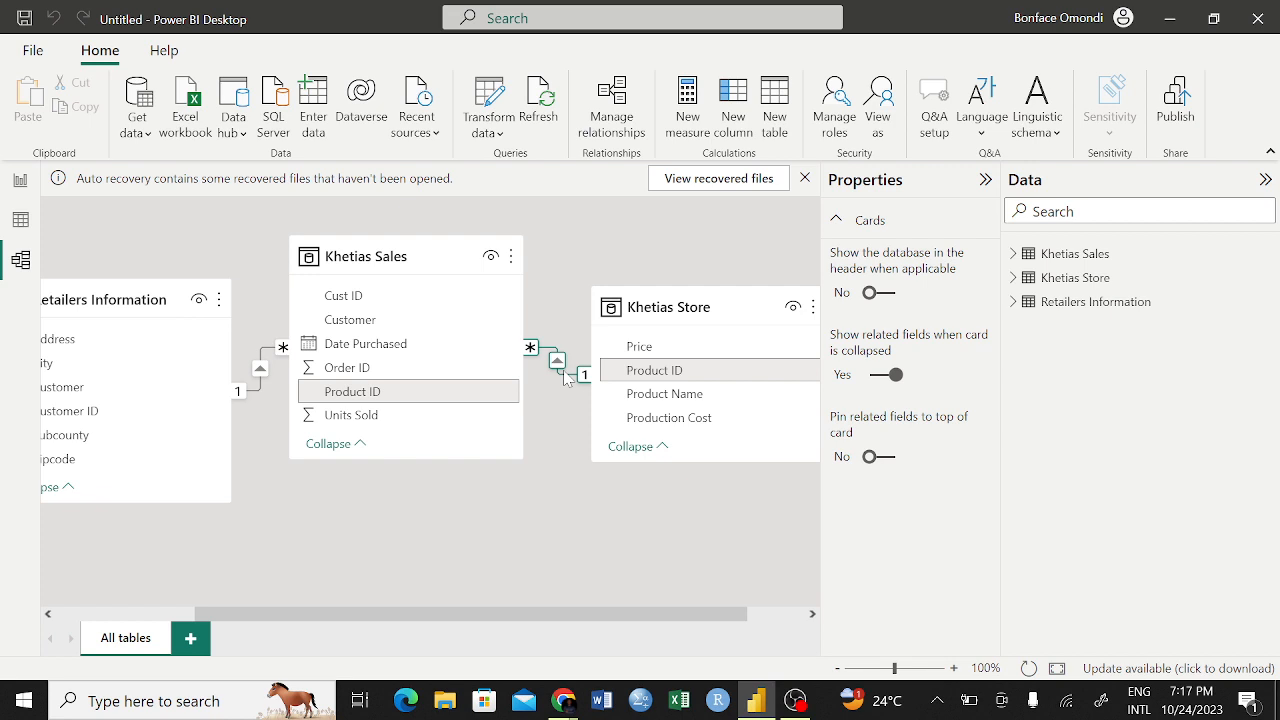
double_click(565, 376)
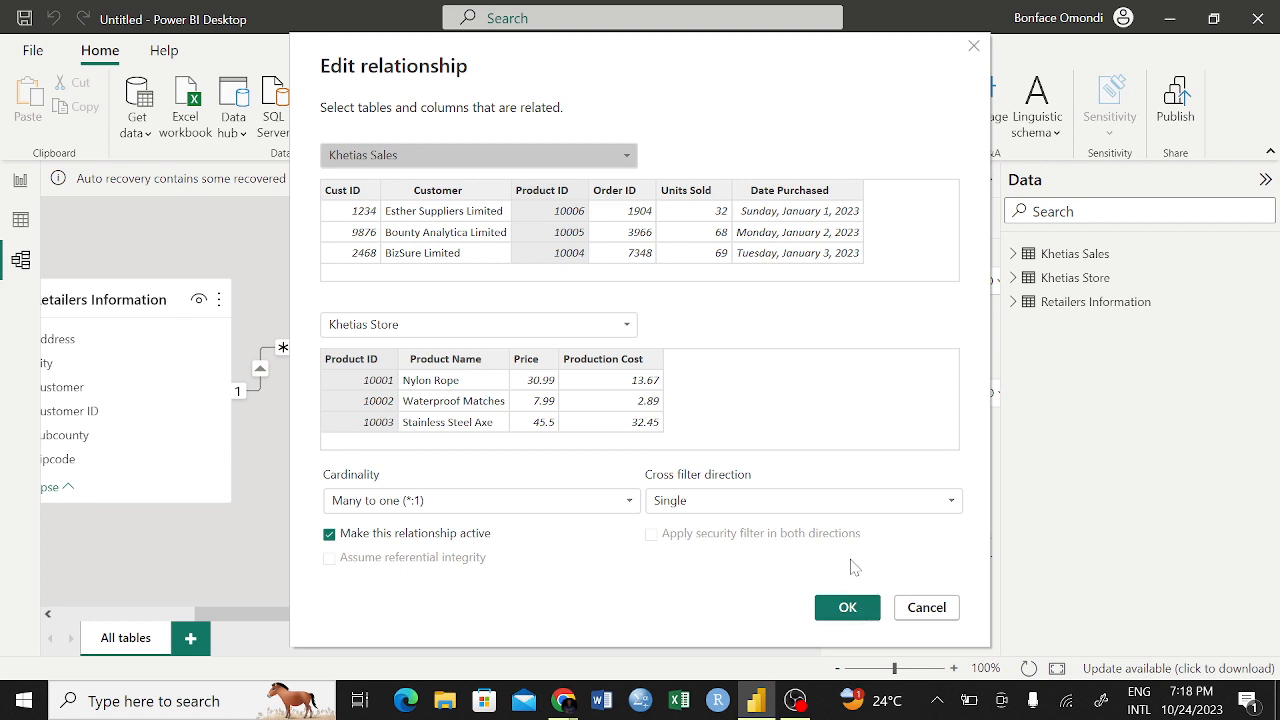
left_click(913, 506)
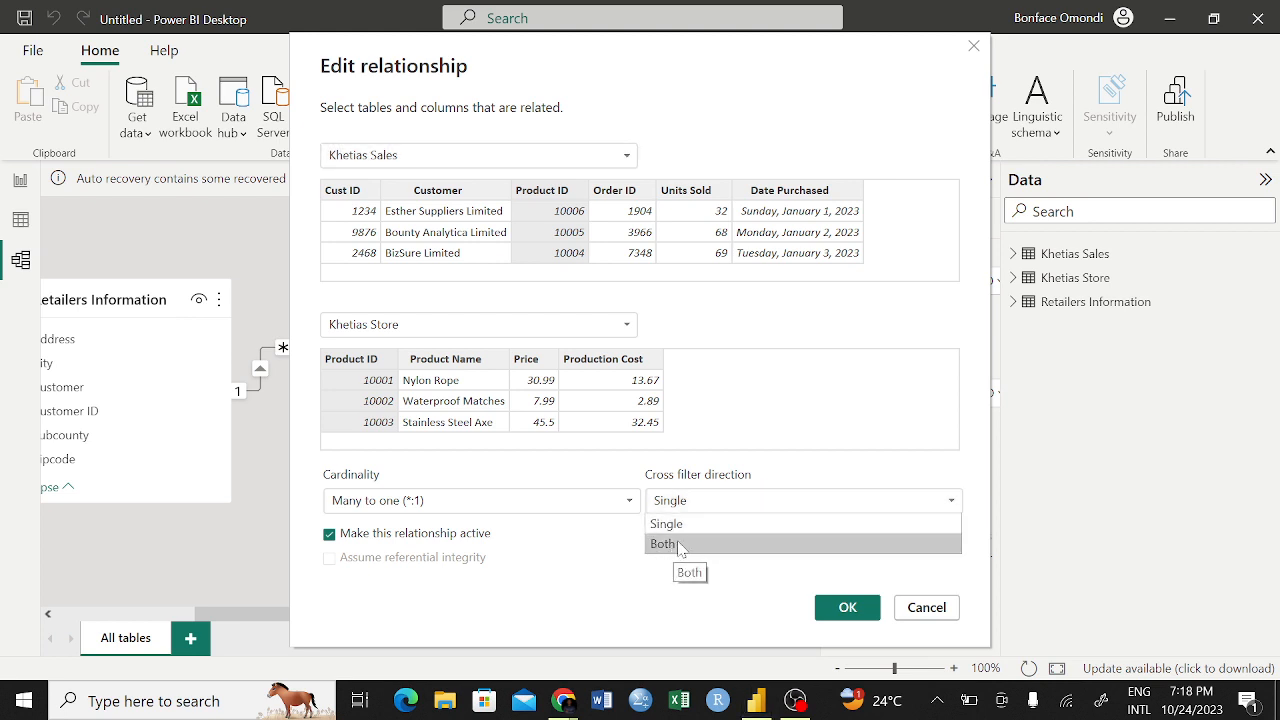
left_click(725, 527)
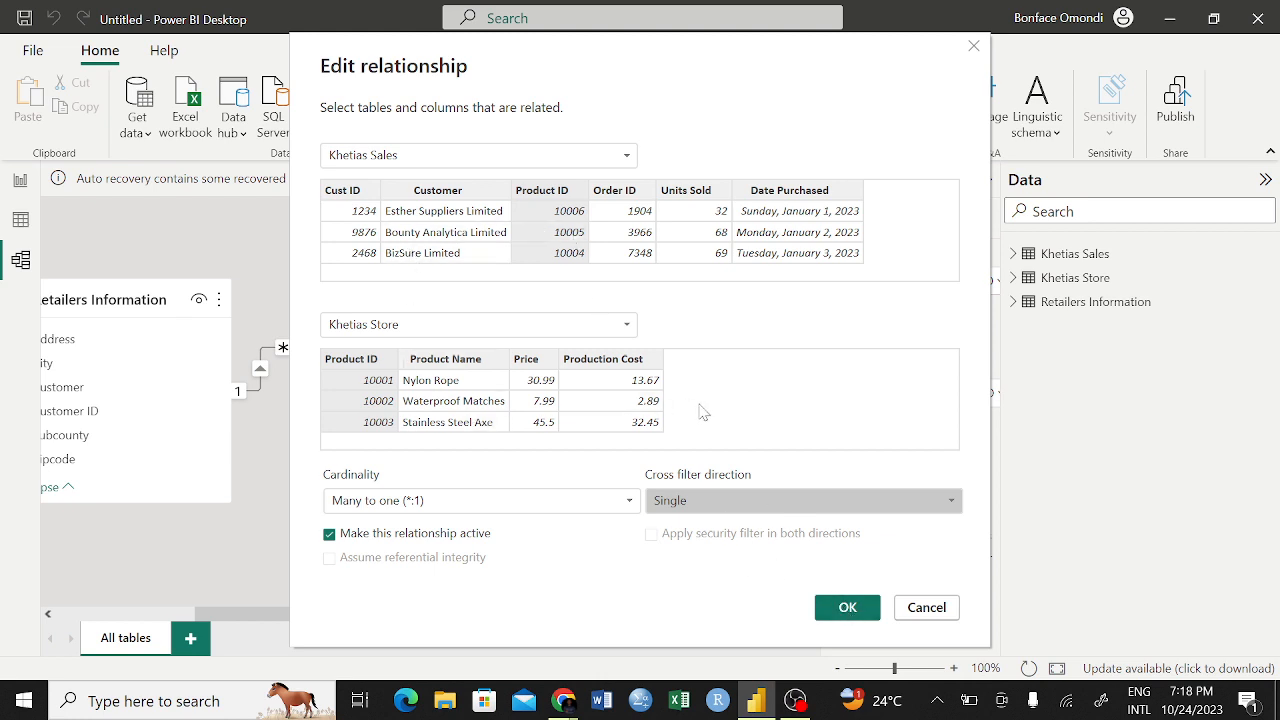
left_click(847, 610)
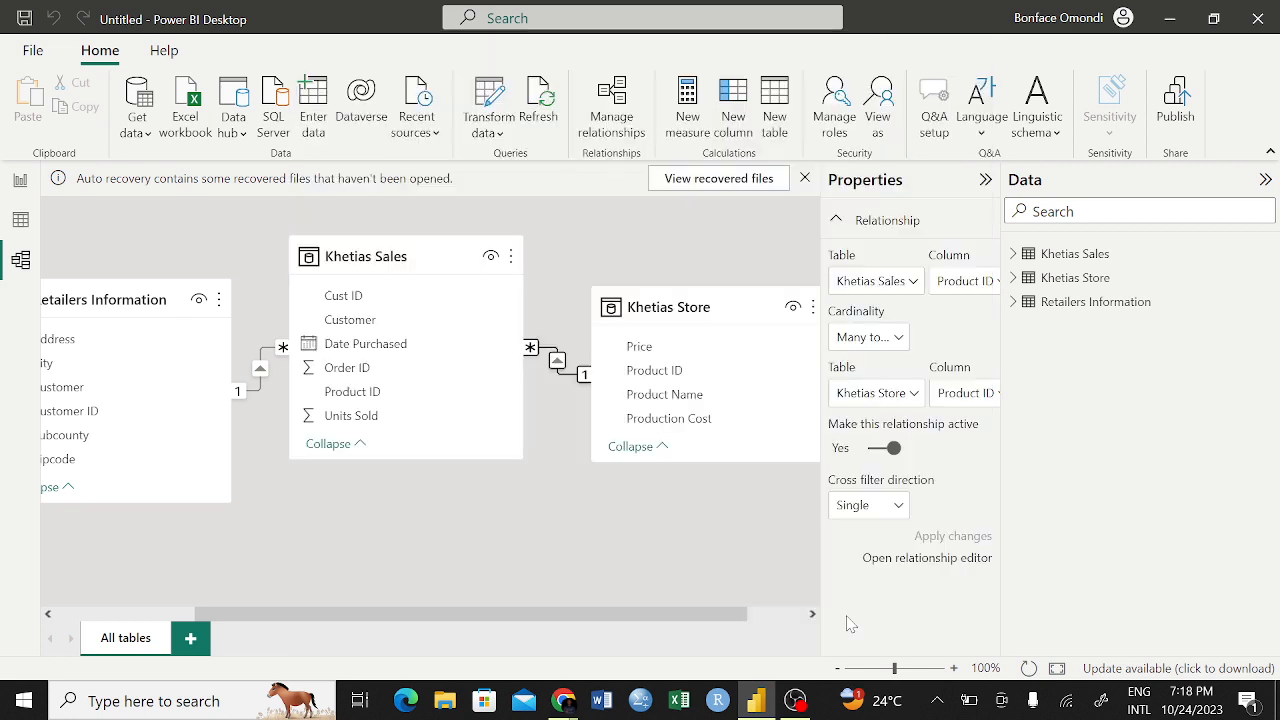
Try matching Khetias Sales and Retailers Information on their Customer columns, and restore the match between Cust ID and Customer ID
left_click(262, 392)
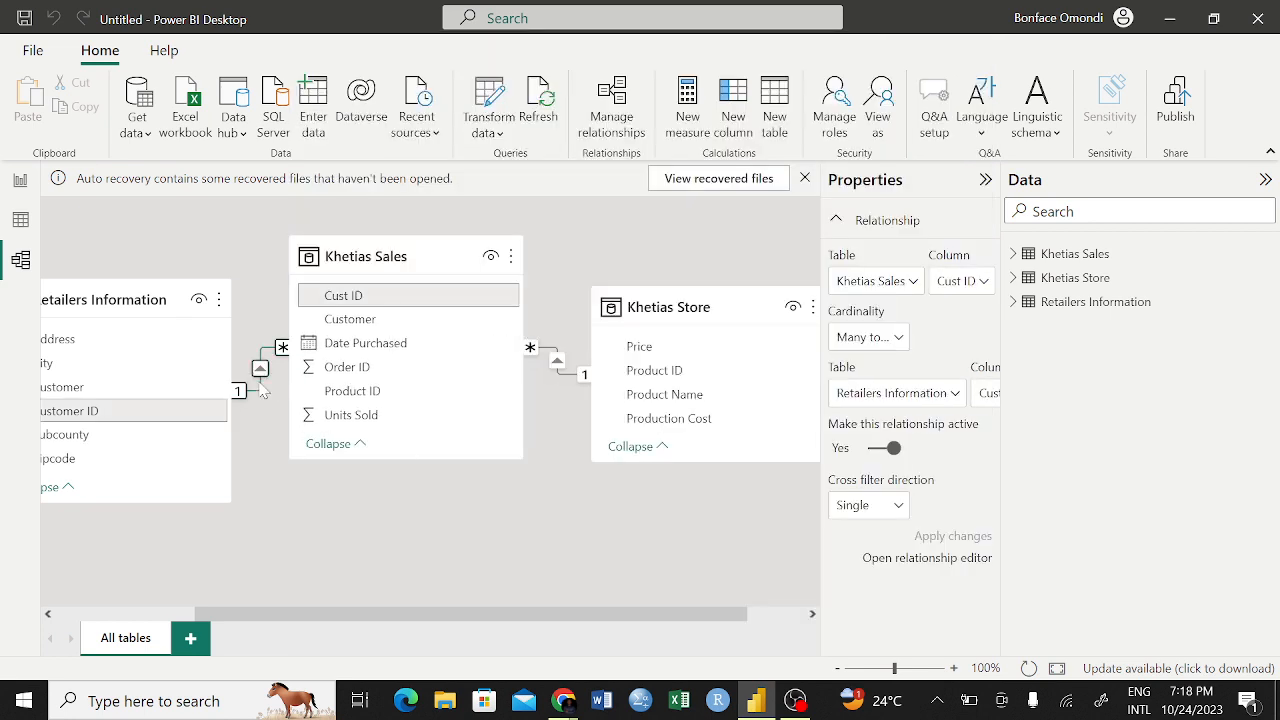
double_click(262, 392)
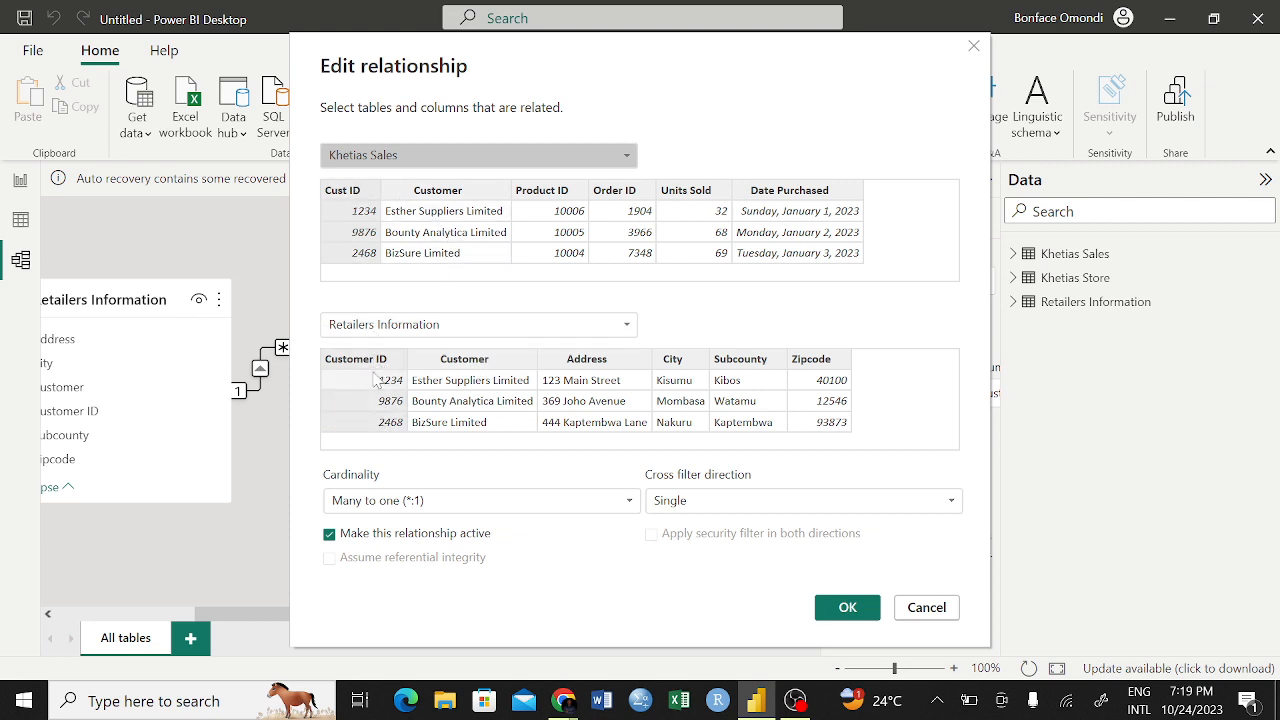
left_click(446, 192)
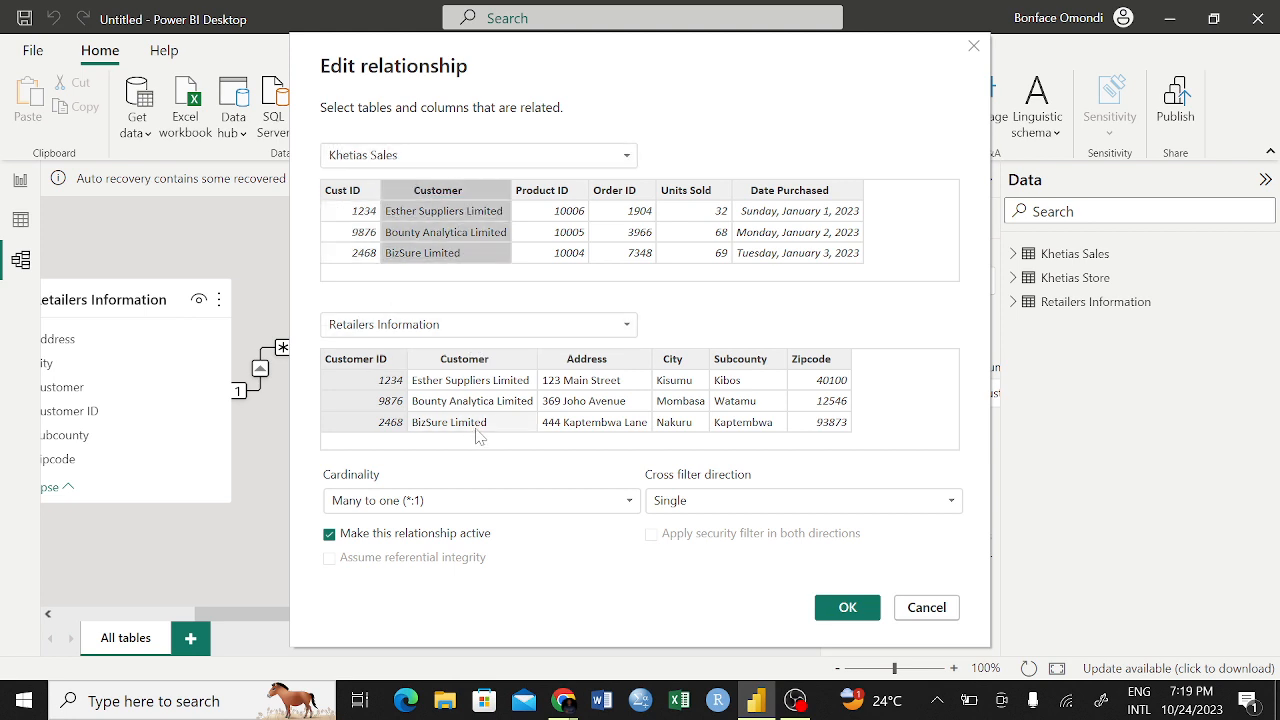
left_click(478, 367)
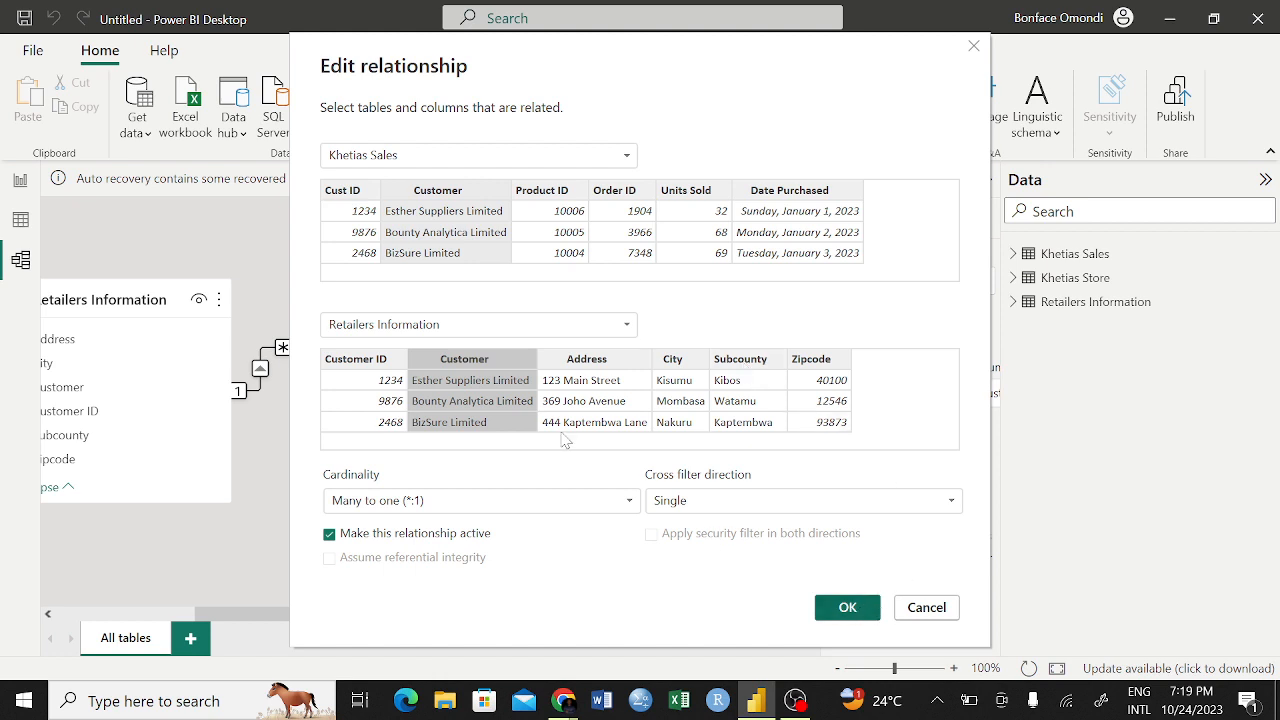
left_click(360, 222)
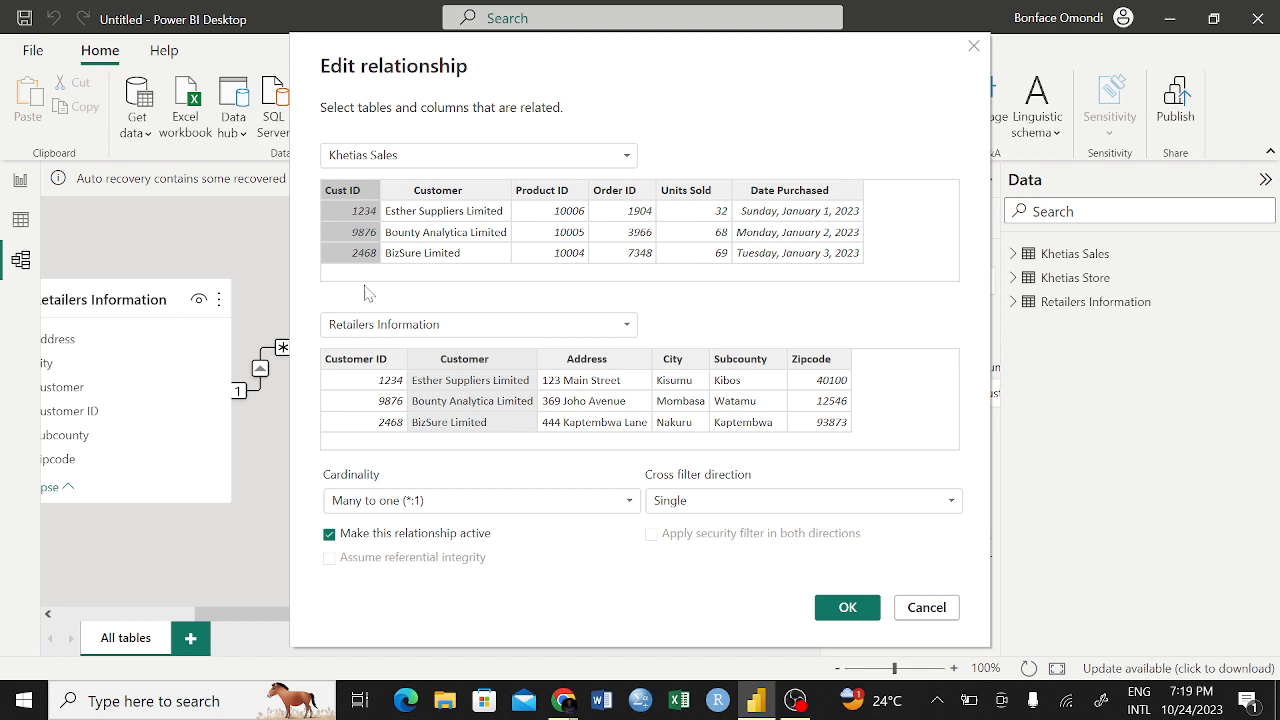
left_click(366, 363)
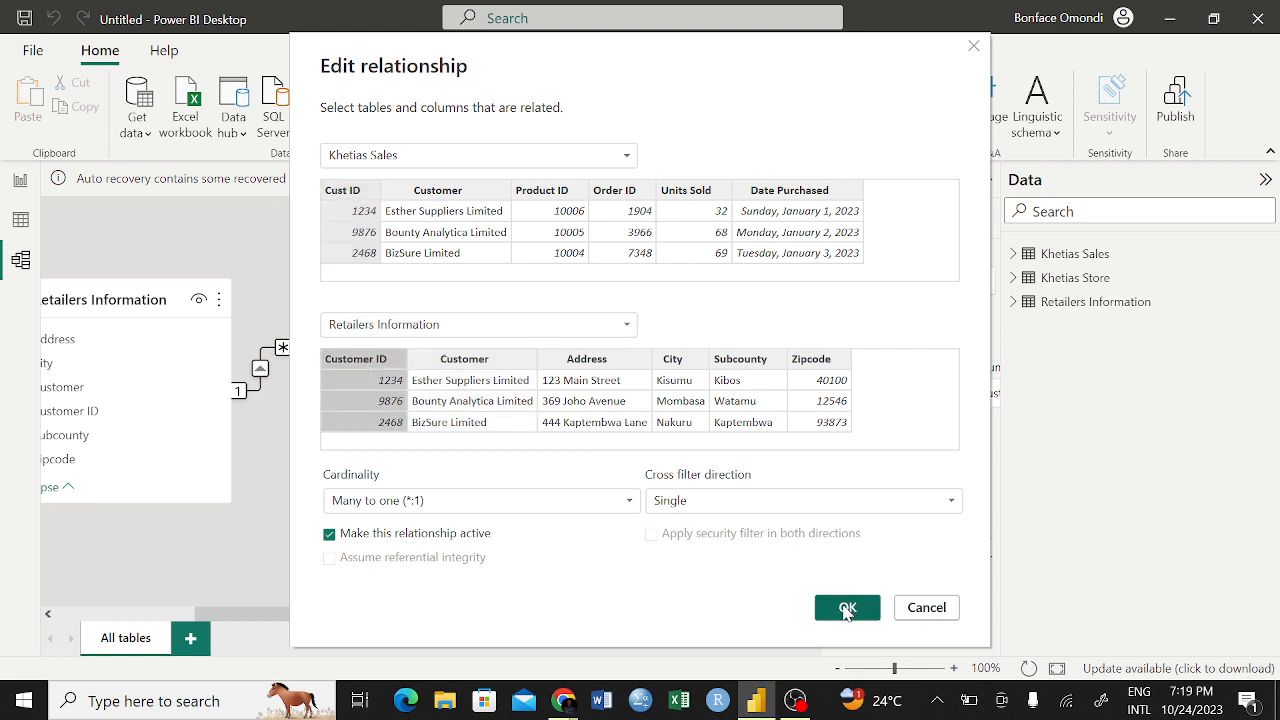
Accept the relationship with Many to one (*:1) cardinality and move the Khetias Sales table slightly closer to Khetias Store
left_click(631, 503)
left_click(631, 503)
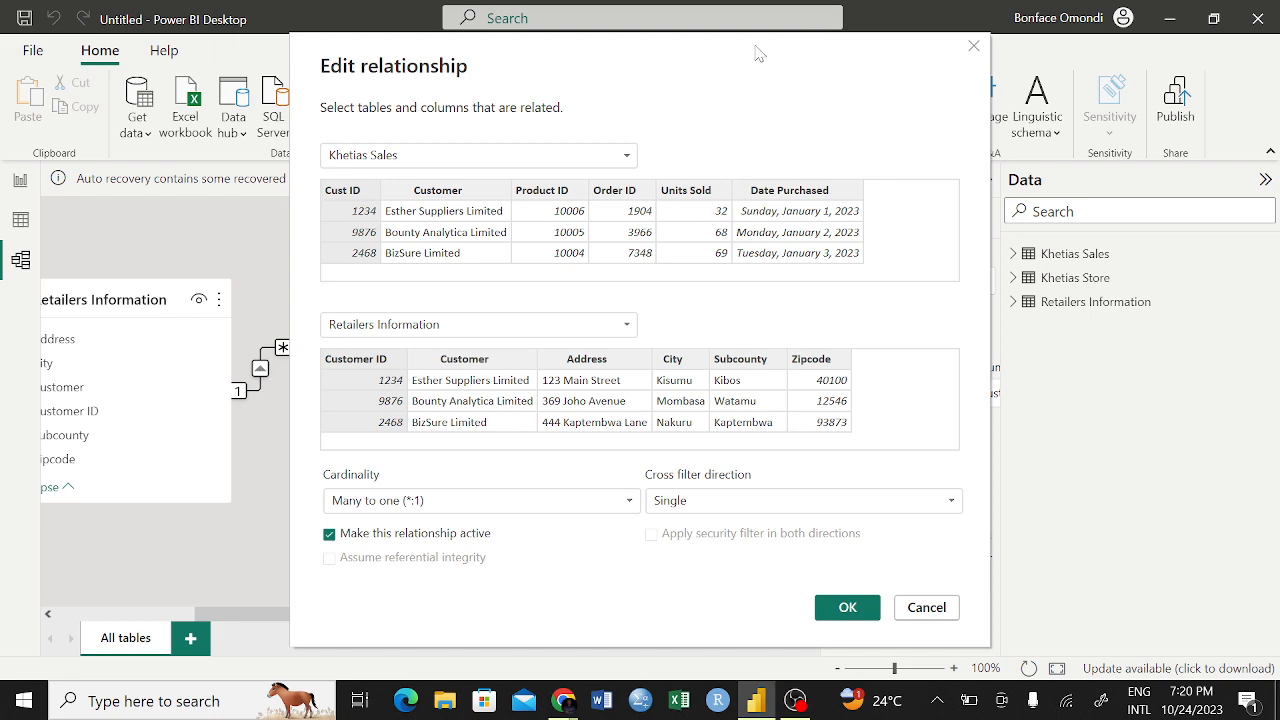
left_click_drag(749, 63, 997, 71)
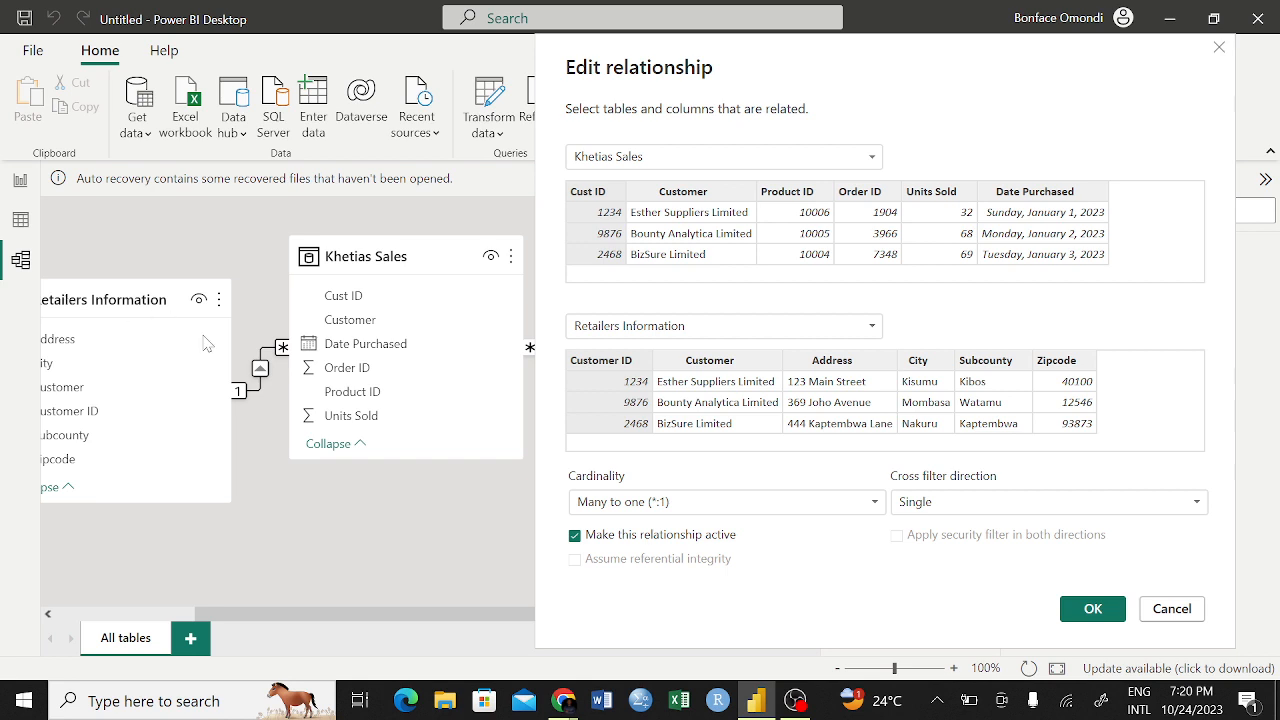
left_click(1090, 609)
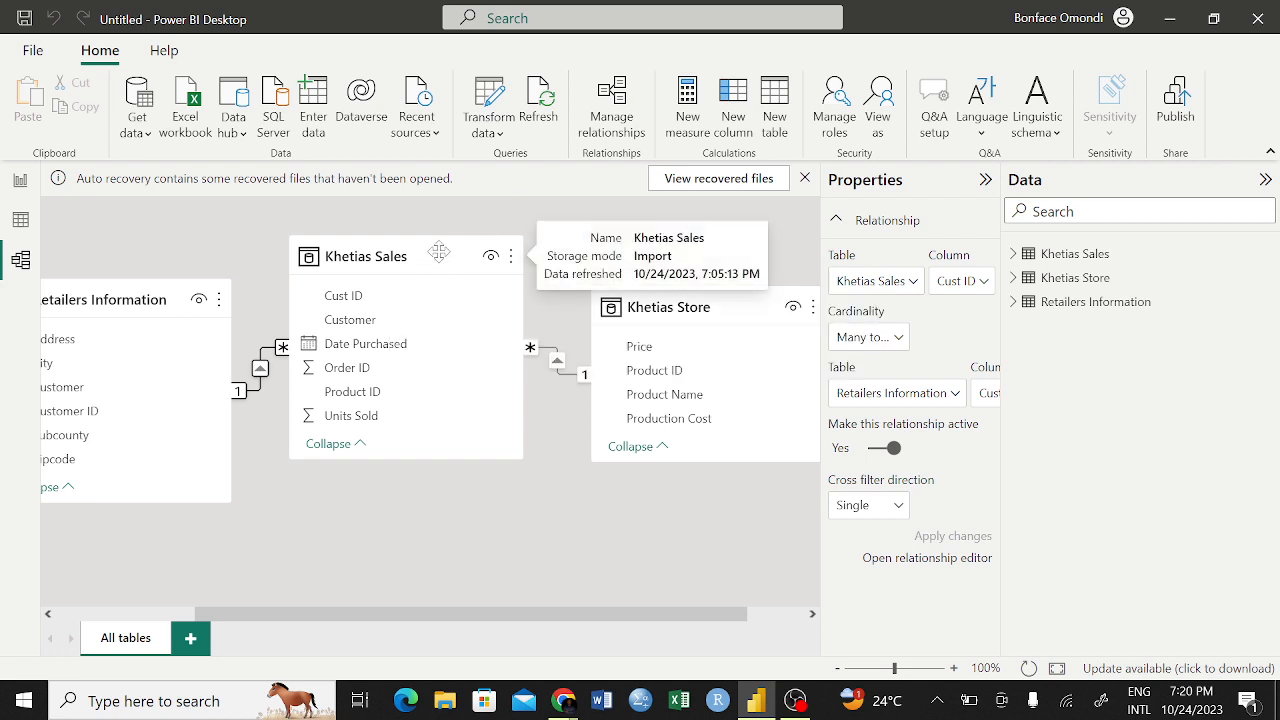
left_click_drag(438, 268, 473, 220)
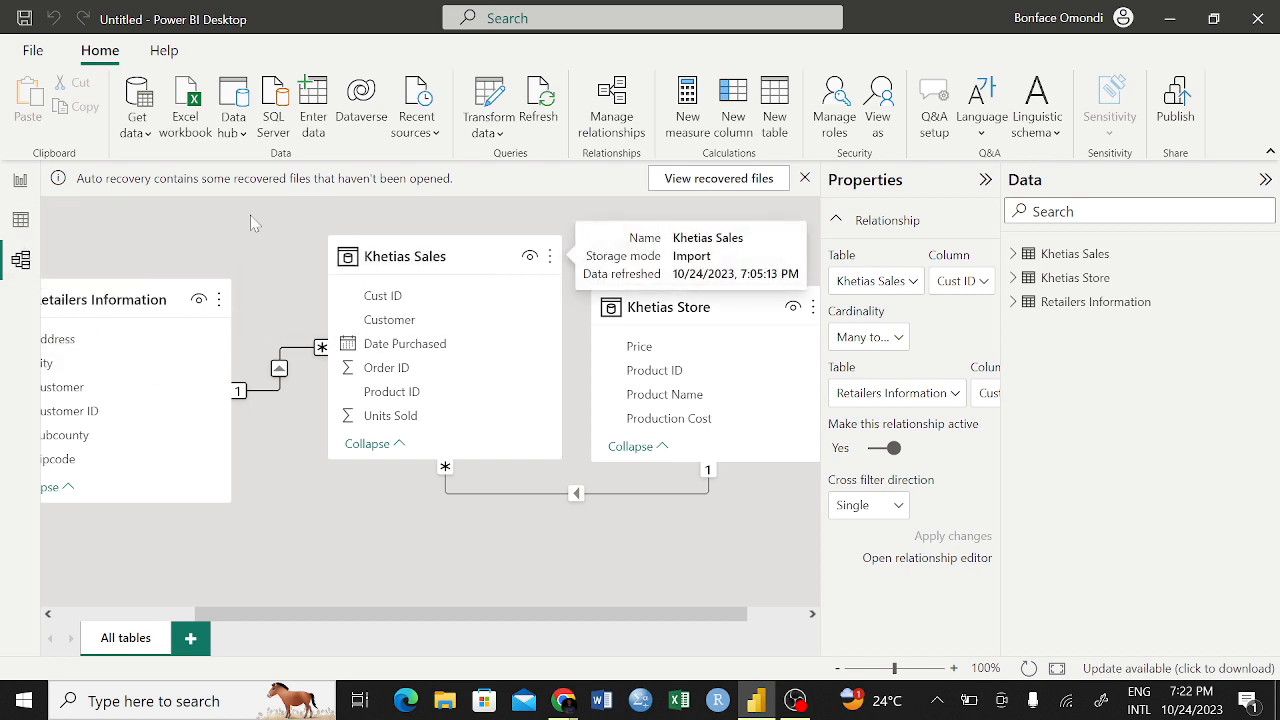
In the data view, compare how customer IDs occur in the Retailers Information and Khetias Sales tables
left_click(20, 221)
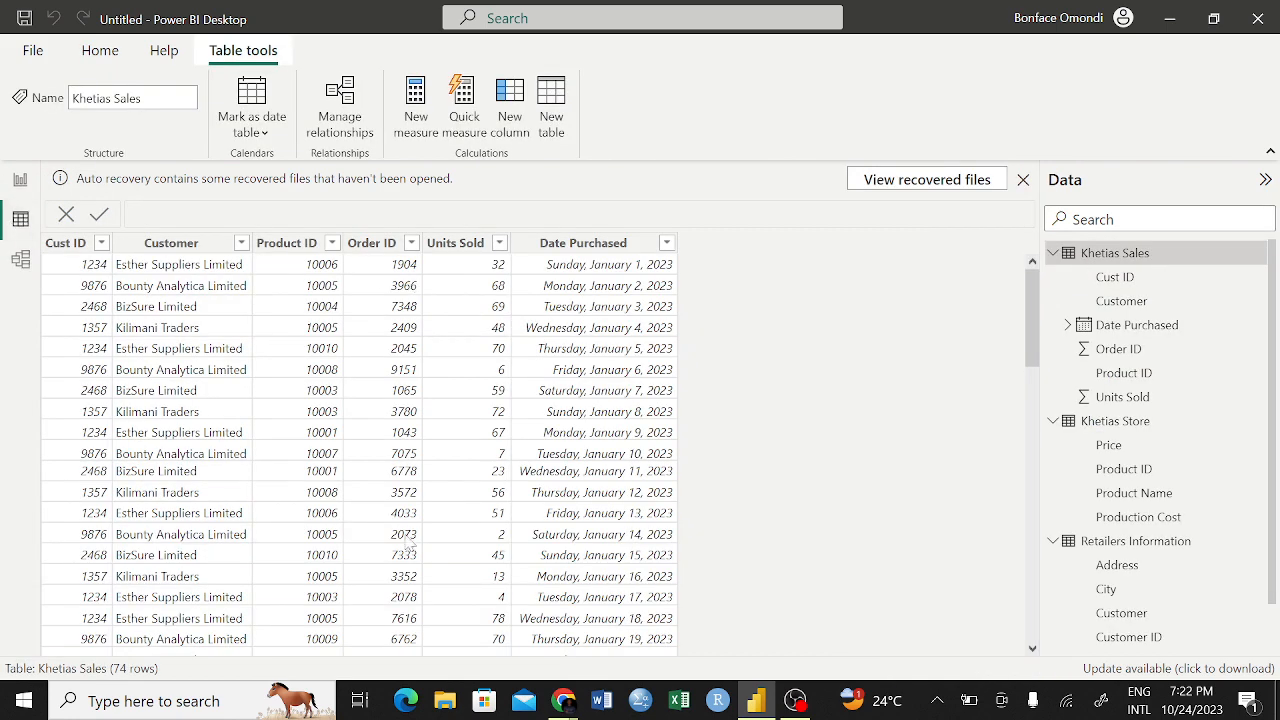
left_click(1110, 541)
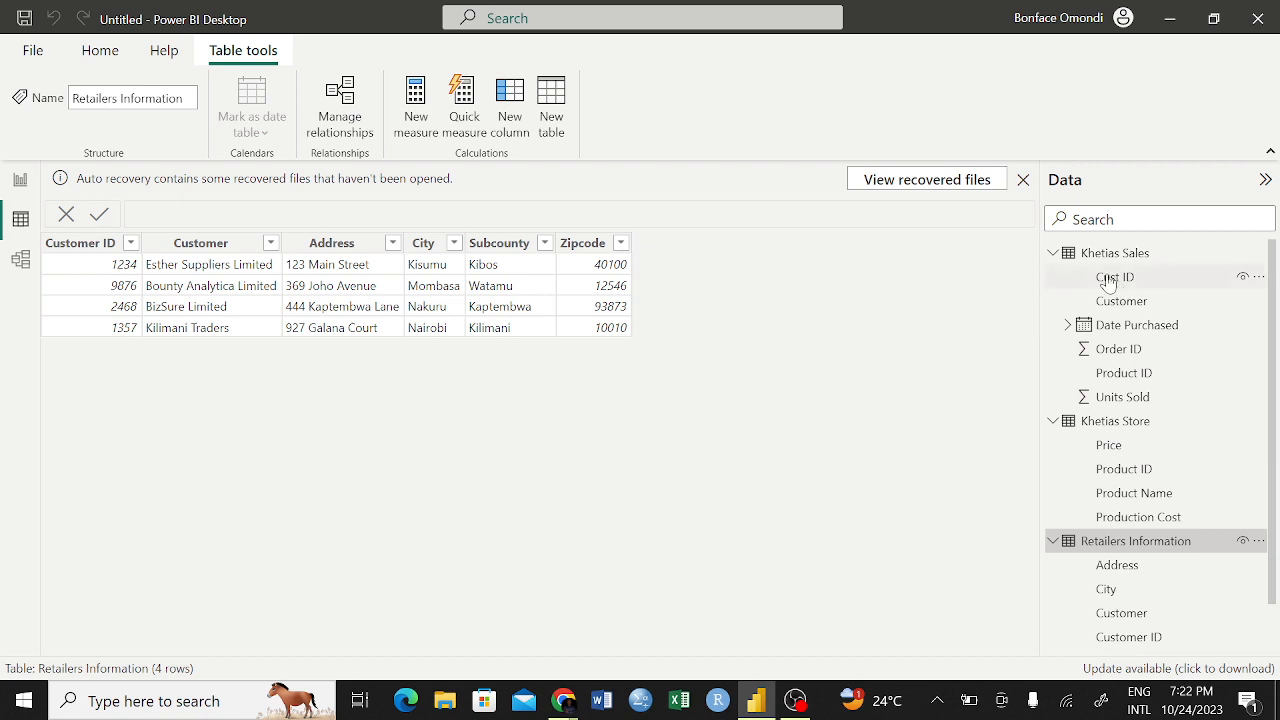
left_click(1076, 262)
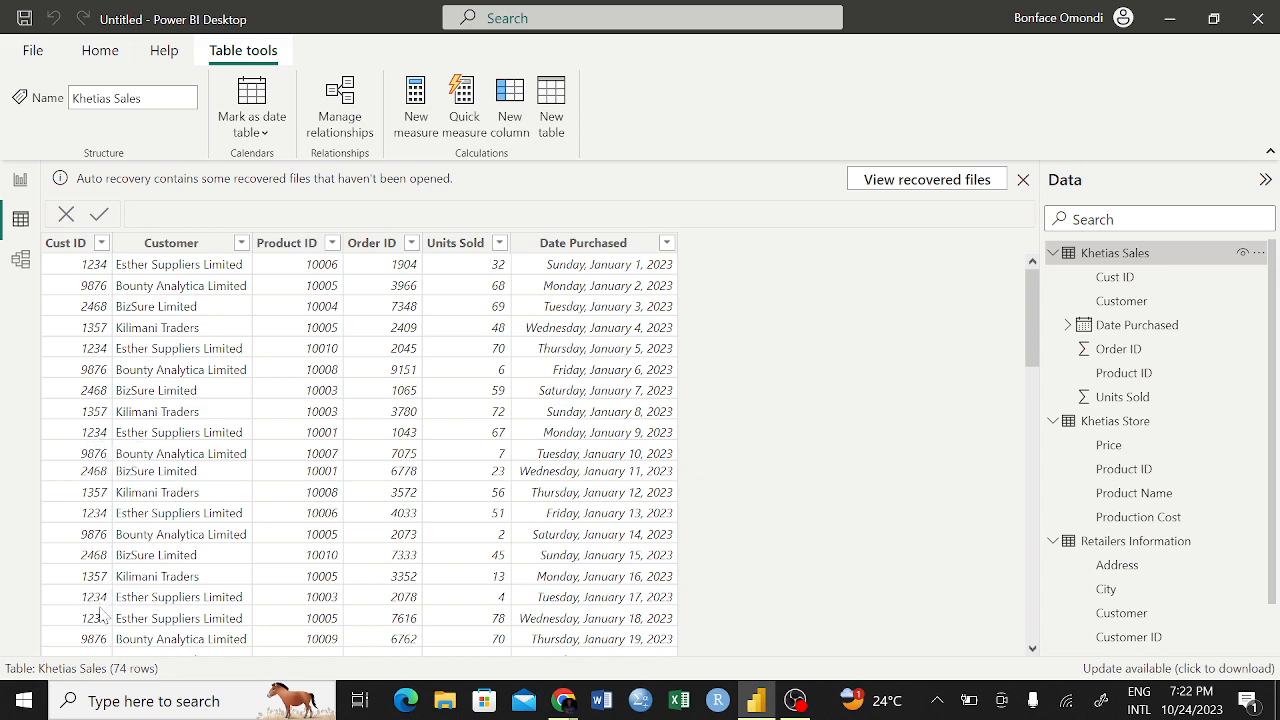
scroll(103, 620, "down", 4)
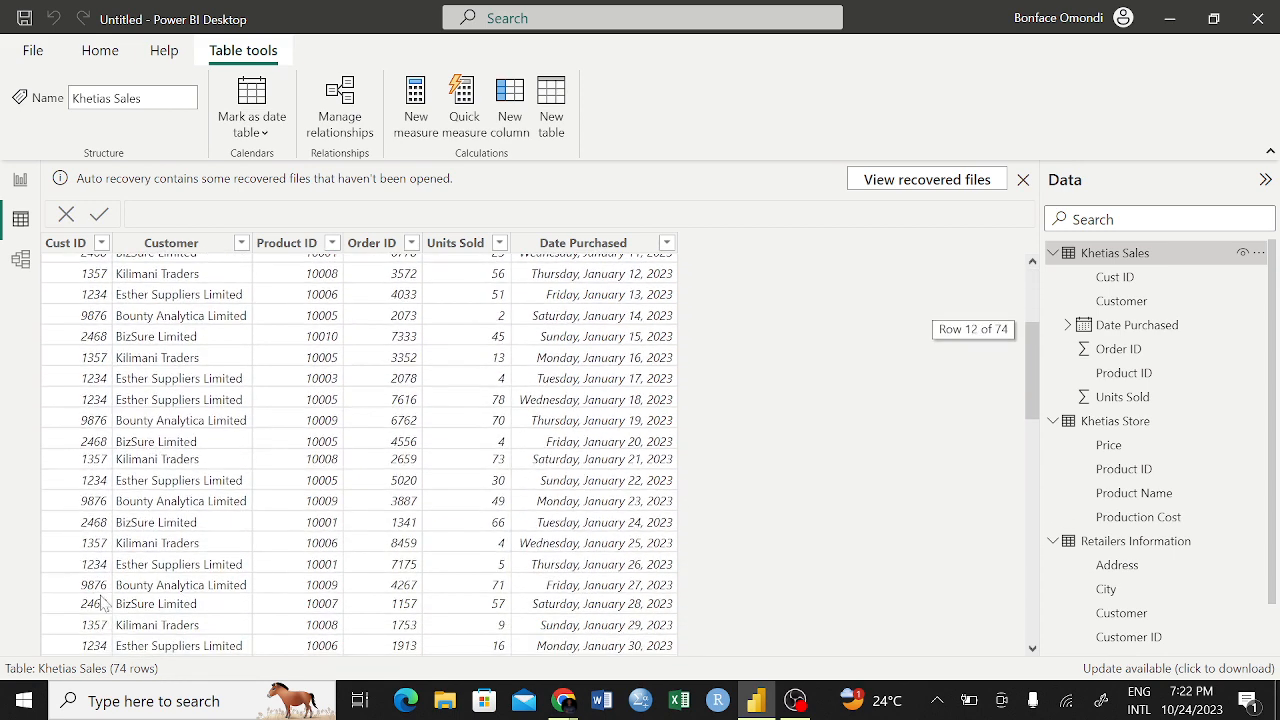
scroll(98, 648, "down", 5)
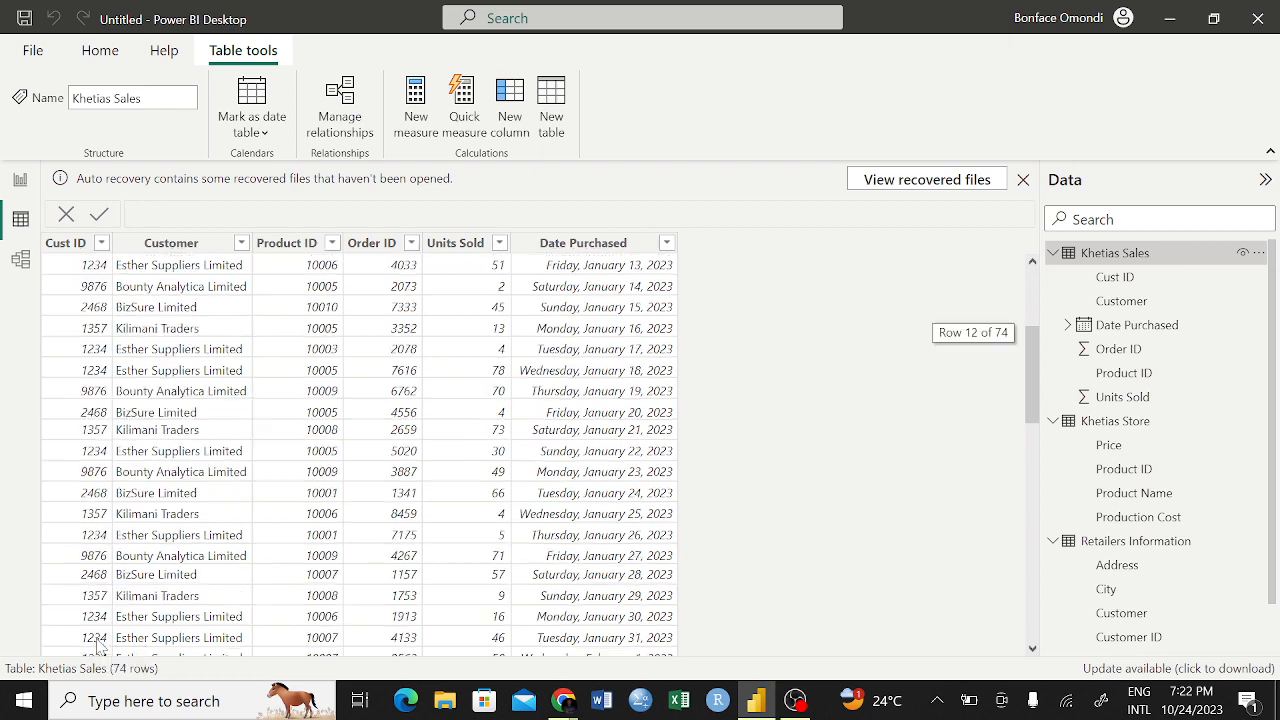
scroll(98, 648, "down", 1)
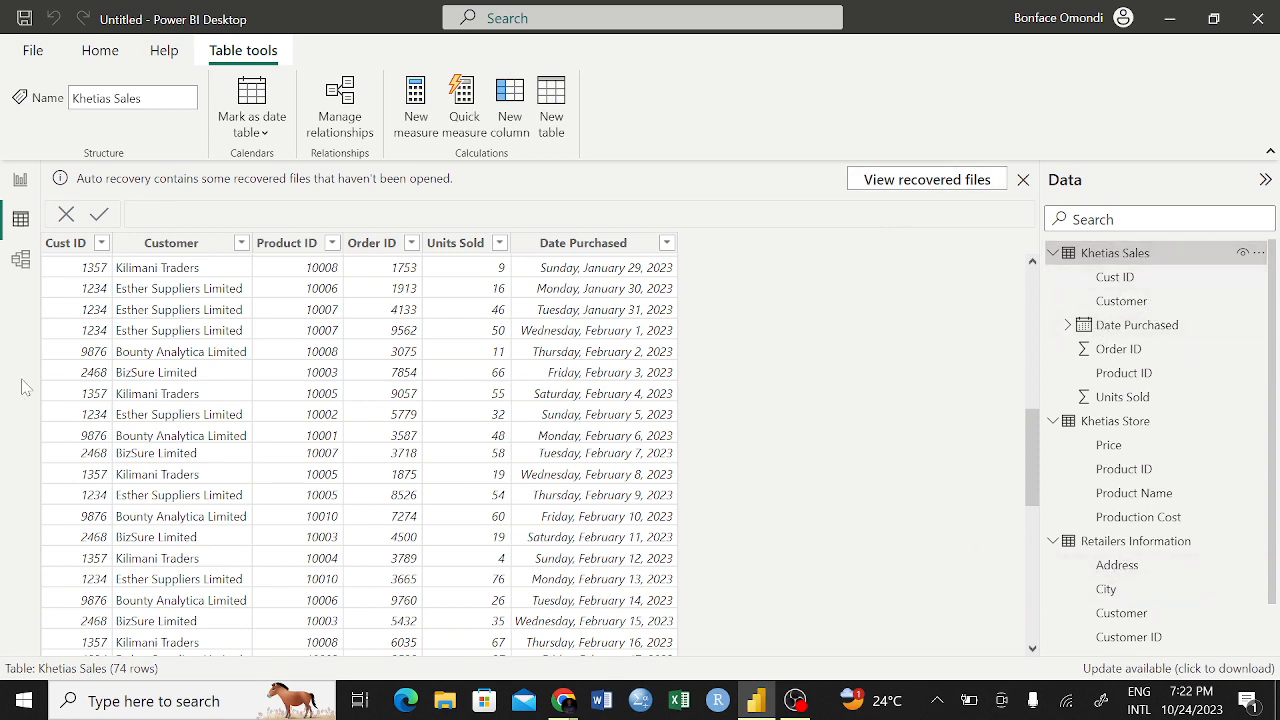
Inspect the cardinality choices of the relationship between Khetias Sales and Retailers Information in the model view
left_click(21, 262)
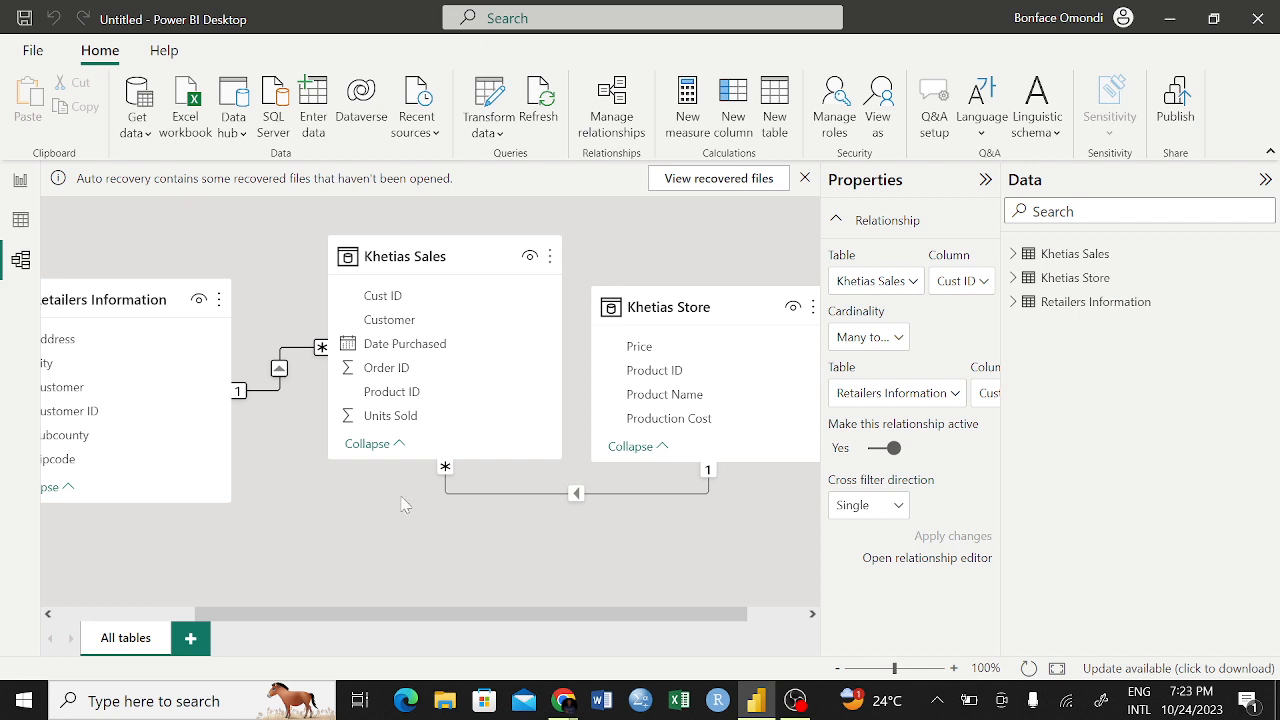
double_click(272, 391)
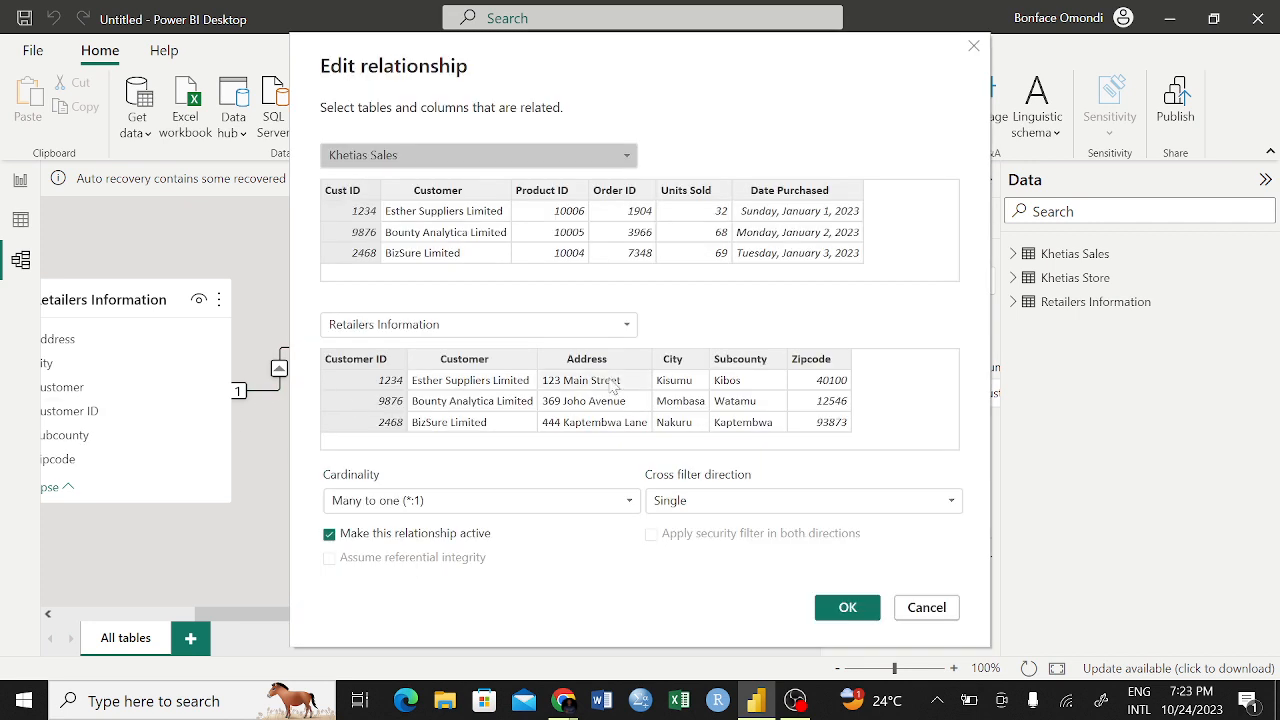
left_click(627, 504)
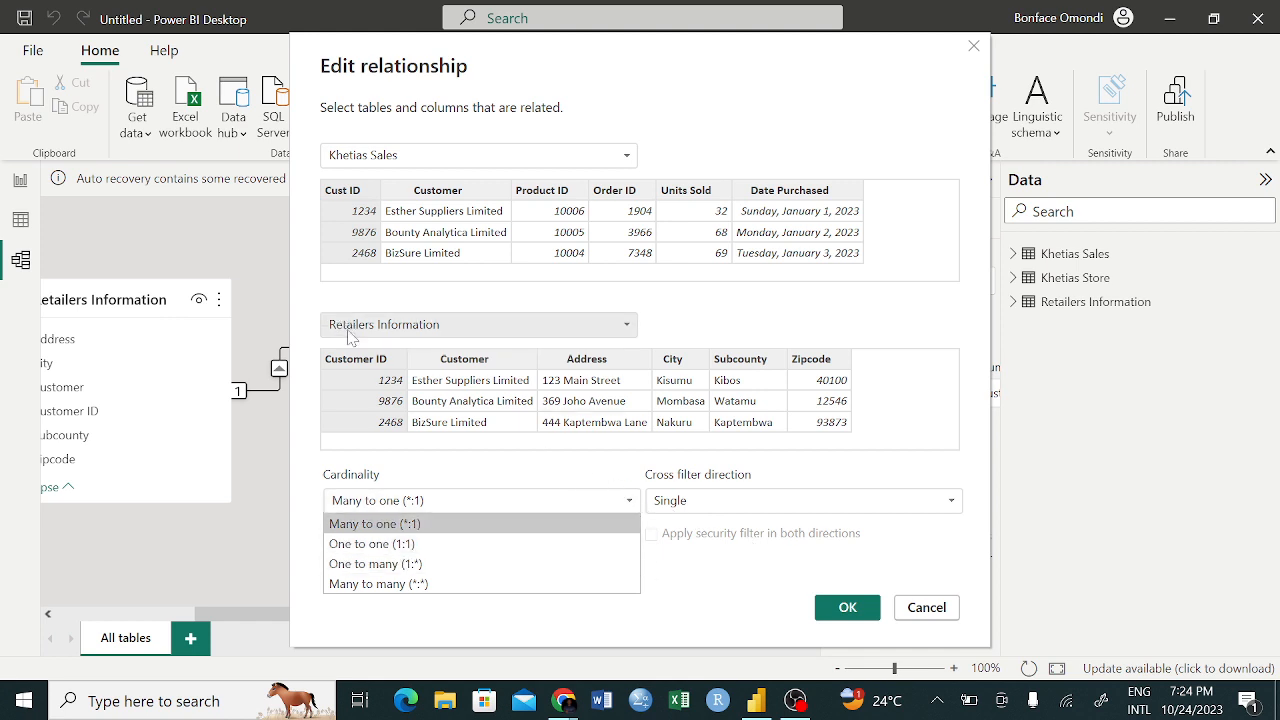
left_click(368, 488)
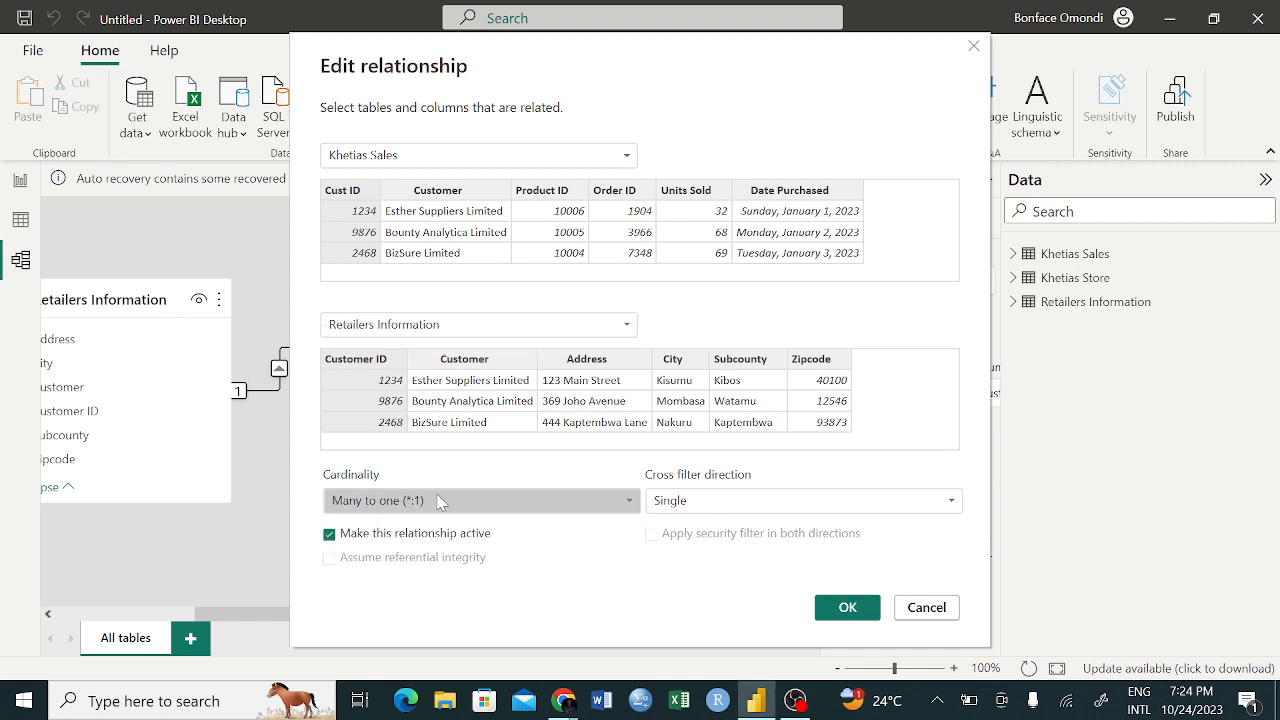
Switch the relationship between Khetias Sales and Retailers Information between inactive and active, leaving it active
left_click(330, 535)
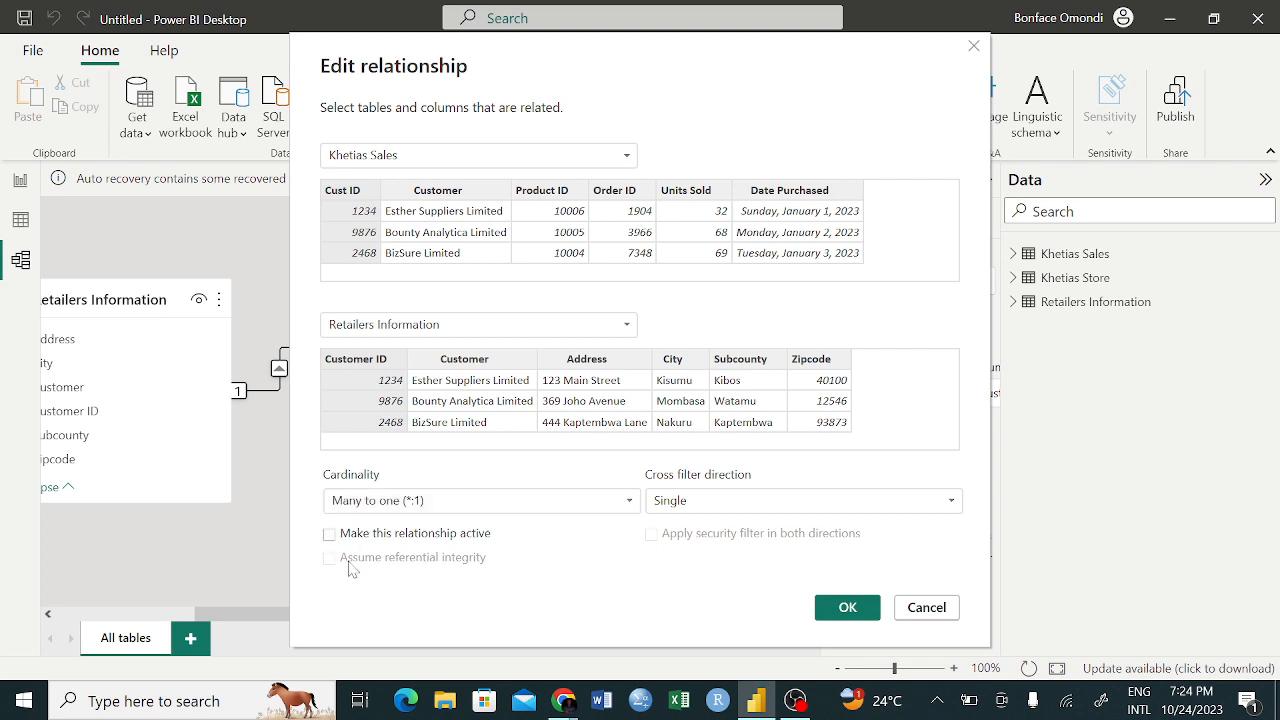
left_click(330, 537)
left_click(330, 535)
left_click(335, 536)
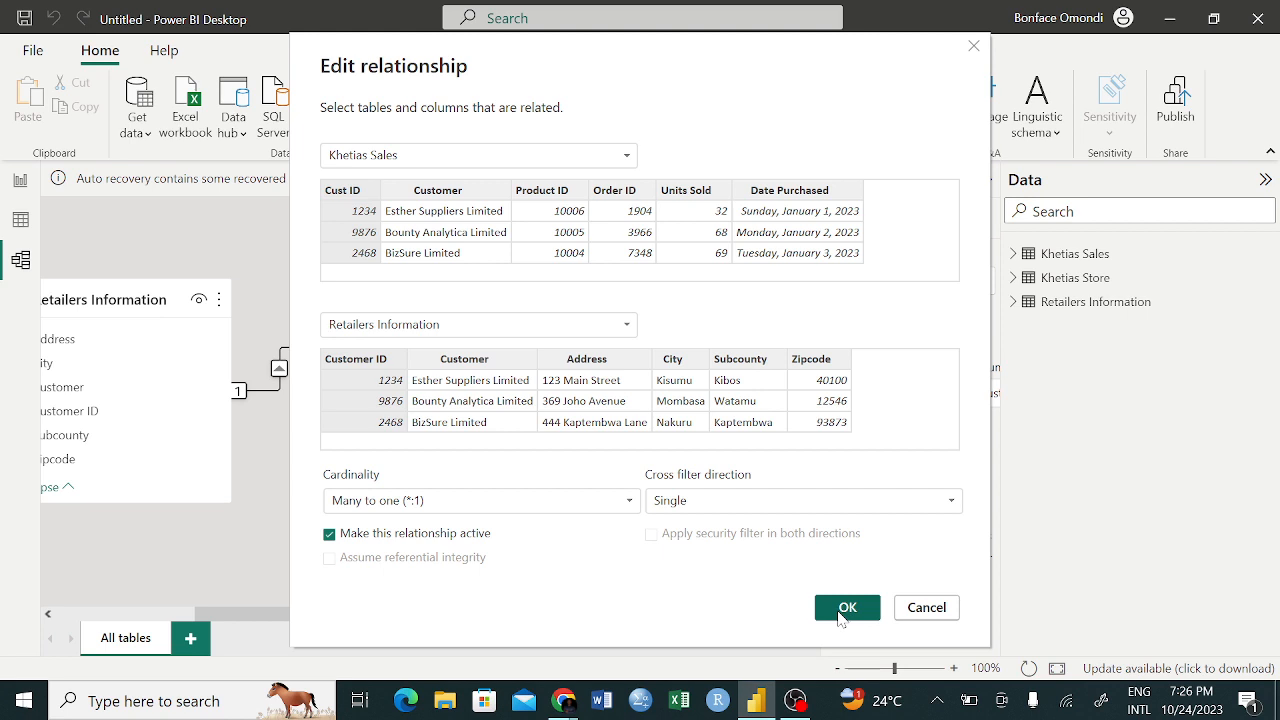
Check the cross filter direction choices for the Retailers Information relationship, keep Single, and accept the relationship settings
left_click(832, 500)
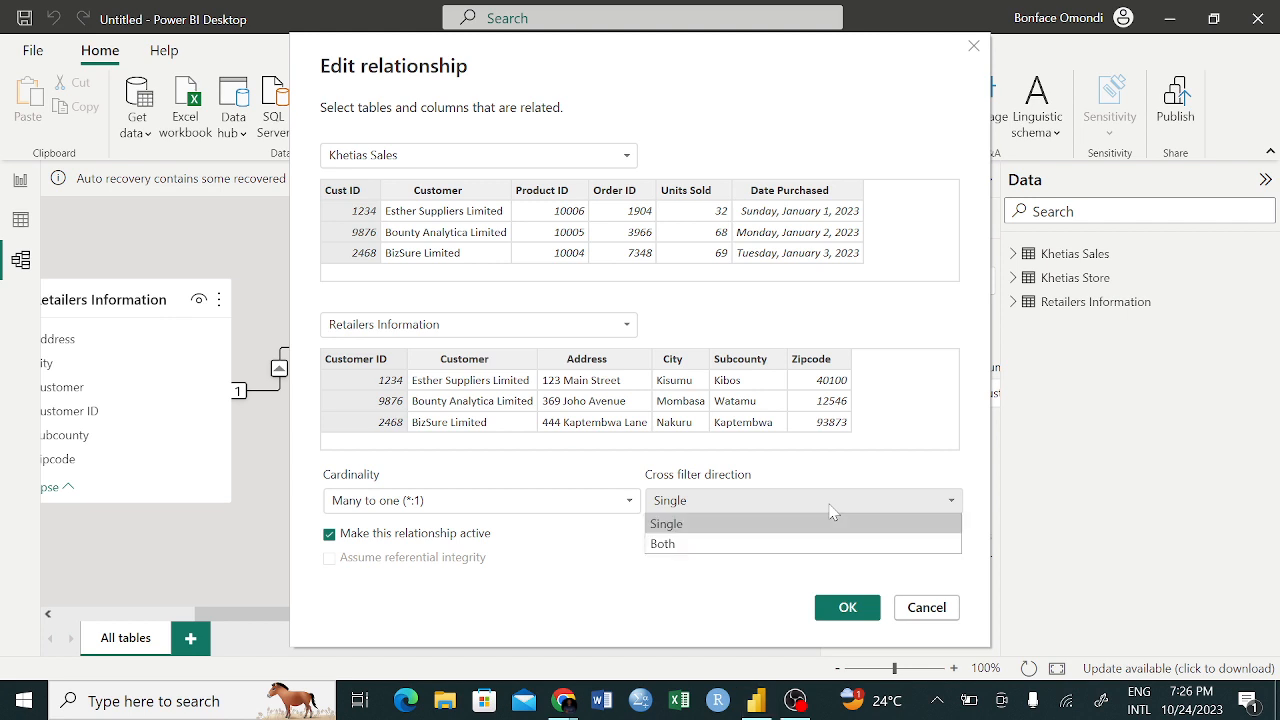
left_click(829, 505)
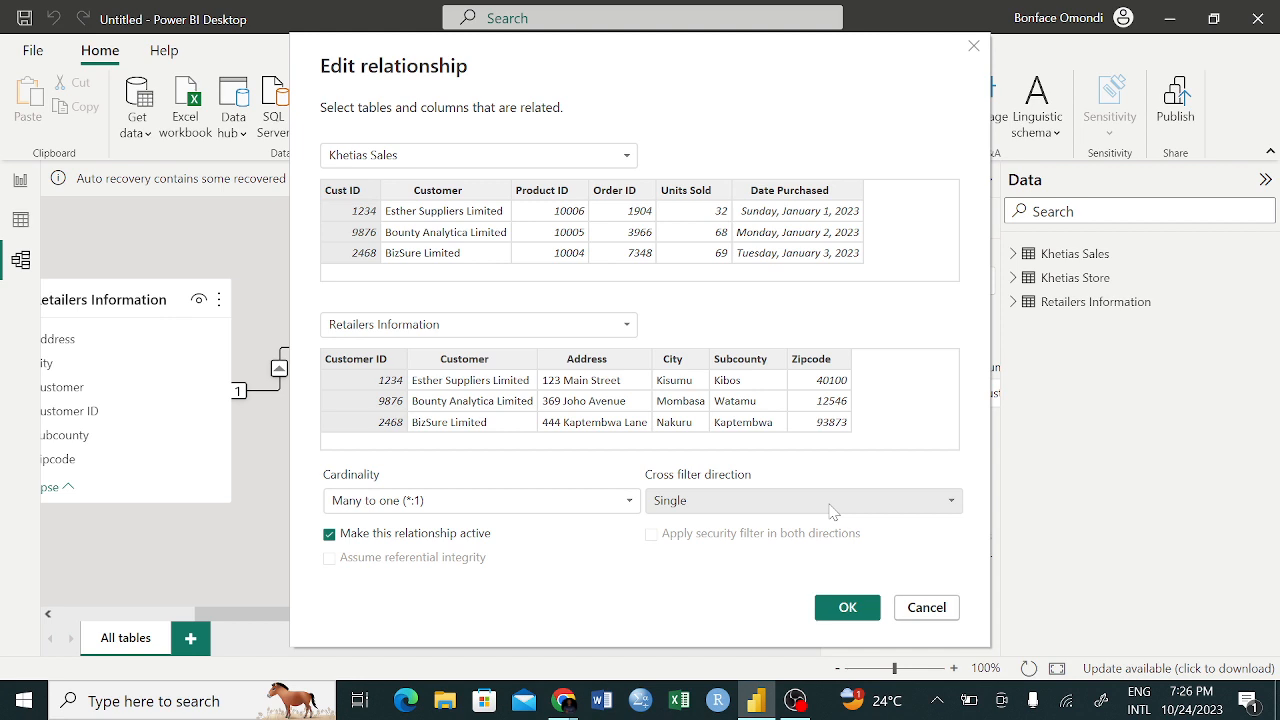
left_click(843, 616)
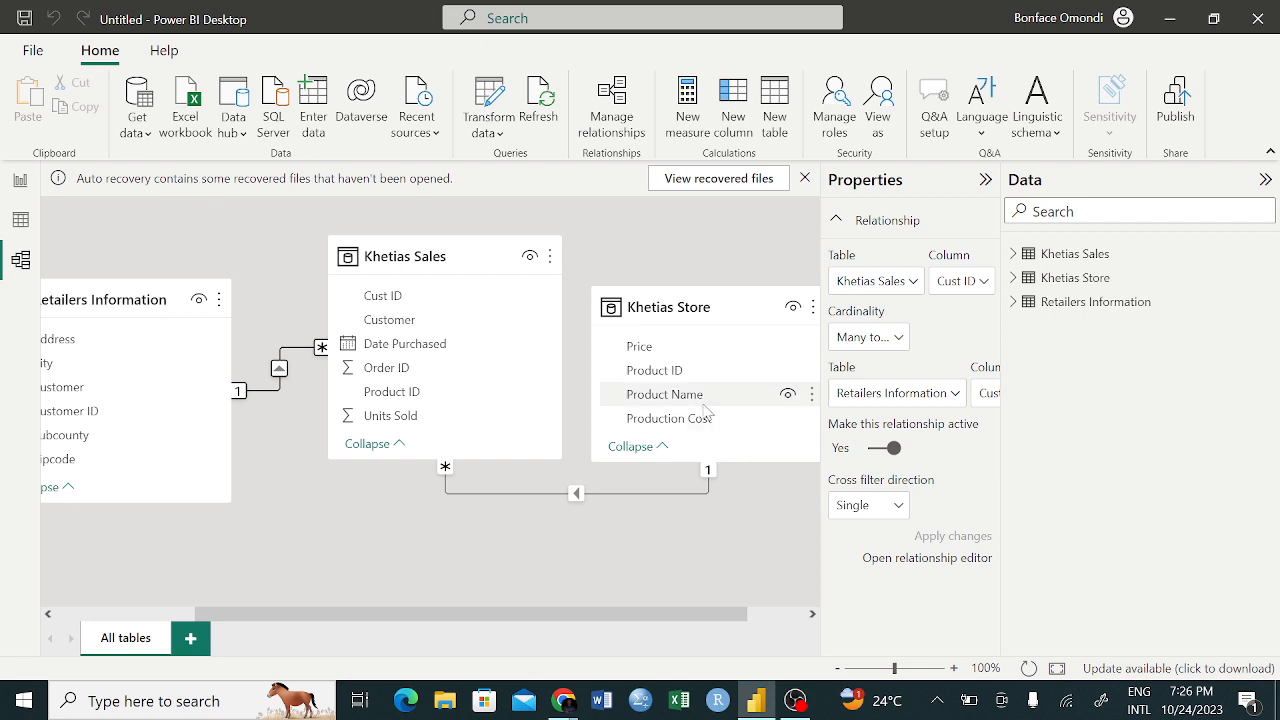
Review the settings of the relationship between Khetias Sales and Khetias Store, and leave them without changes
left_click(600, 491)
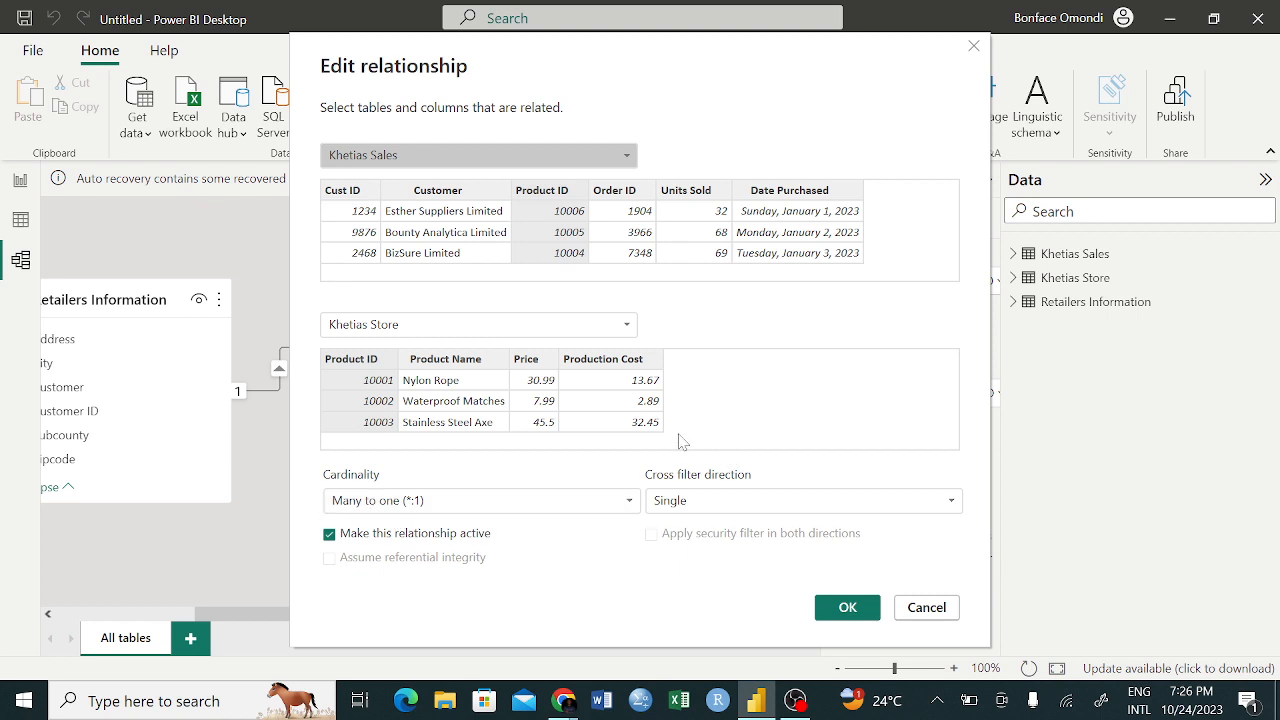
left_click(975, 47)
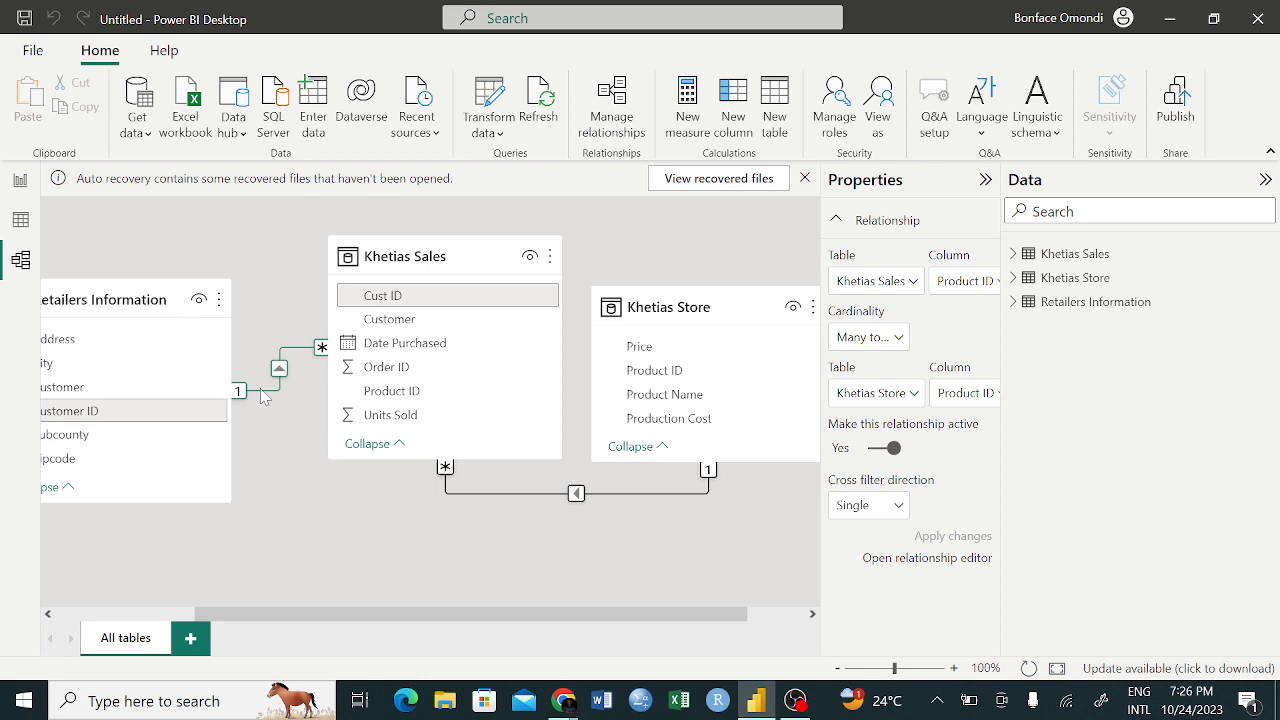
Try One to many cardinality on the Khetias Sales and Retailers Information relationship, set it back to Many to one, and accept
left_click(263, 397)
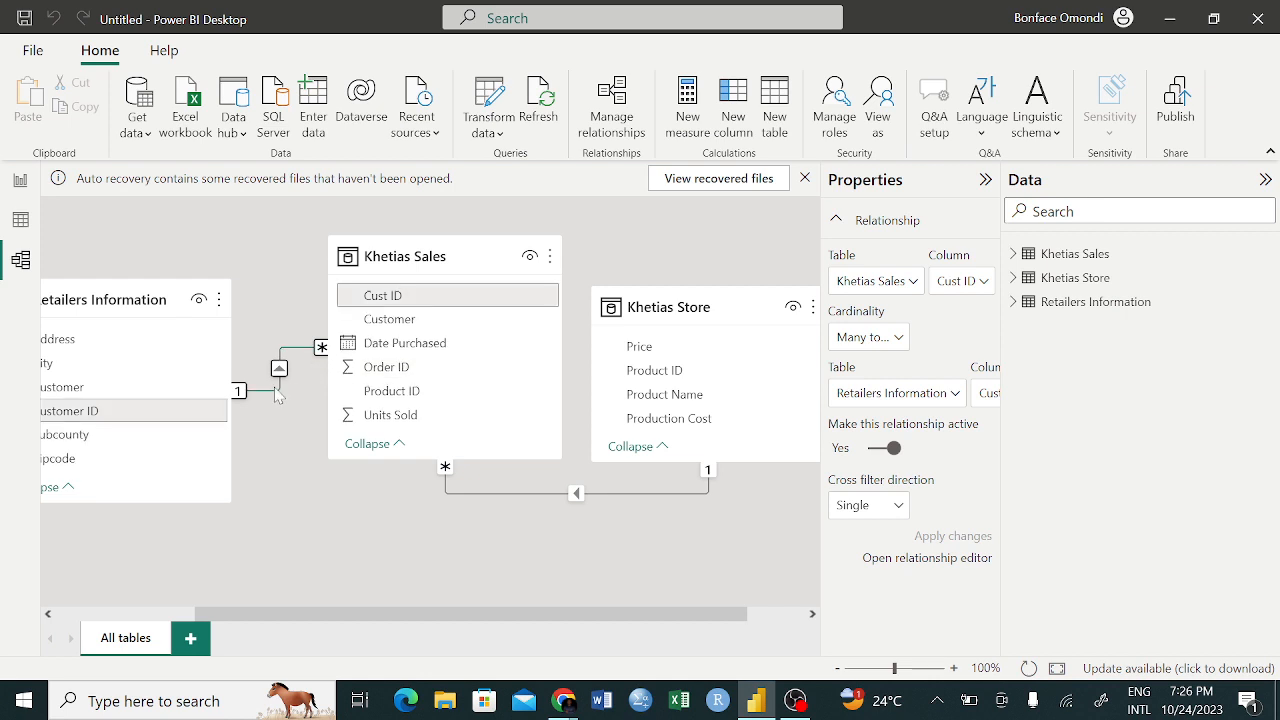
double_click(275, 389)
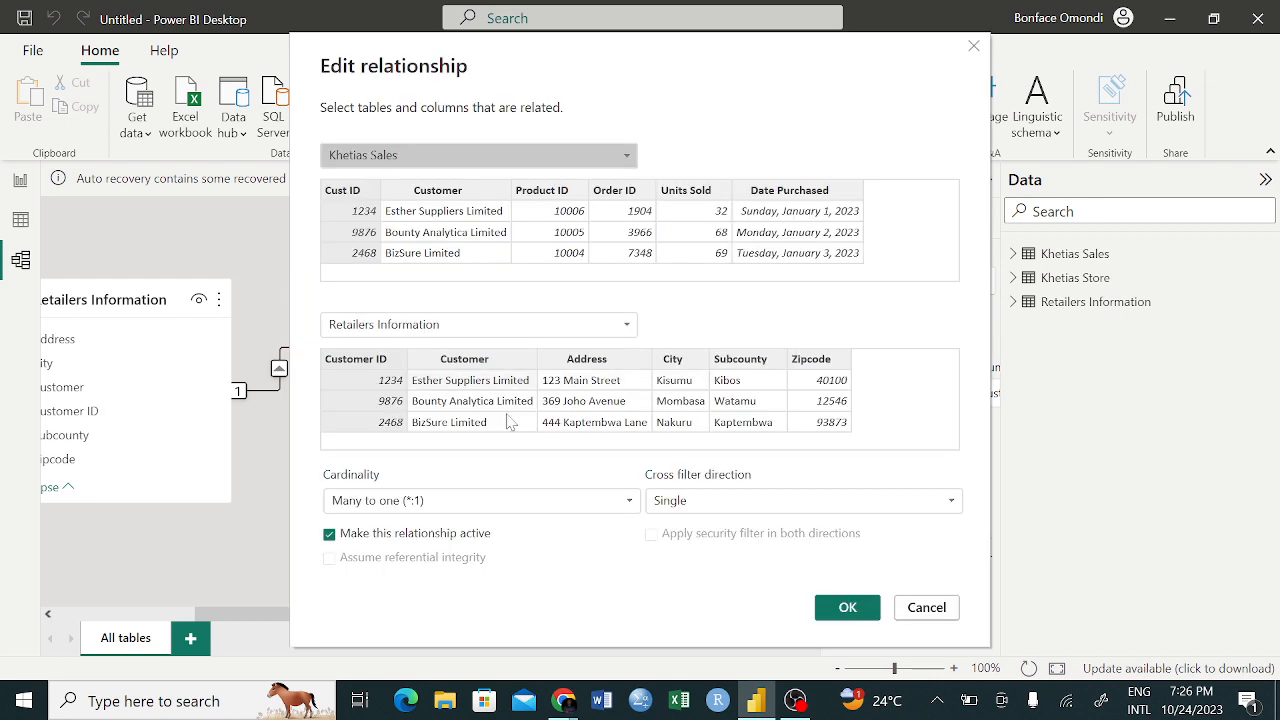
left_click(628, 500)
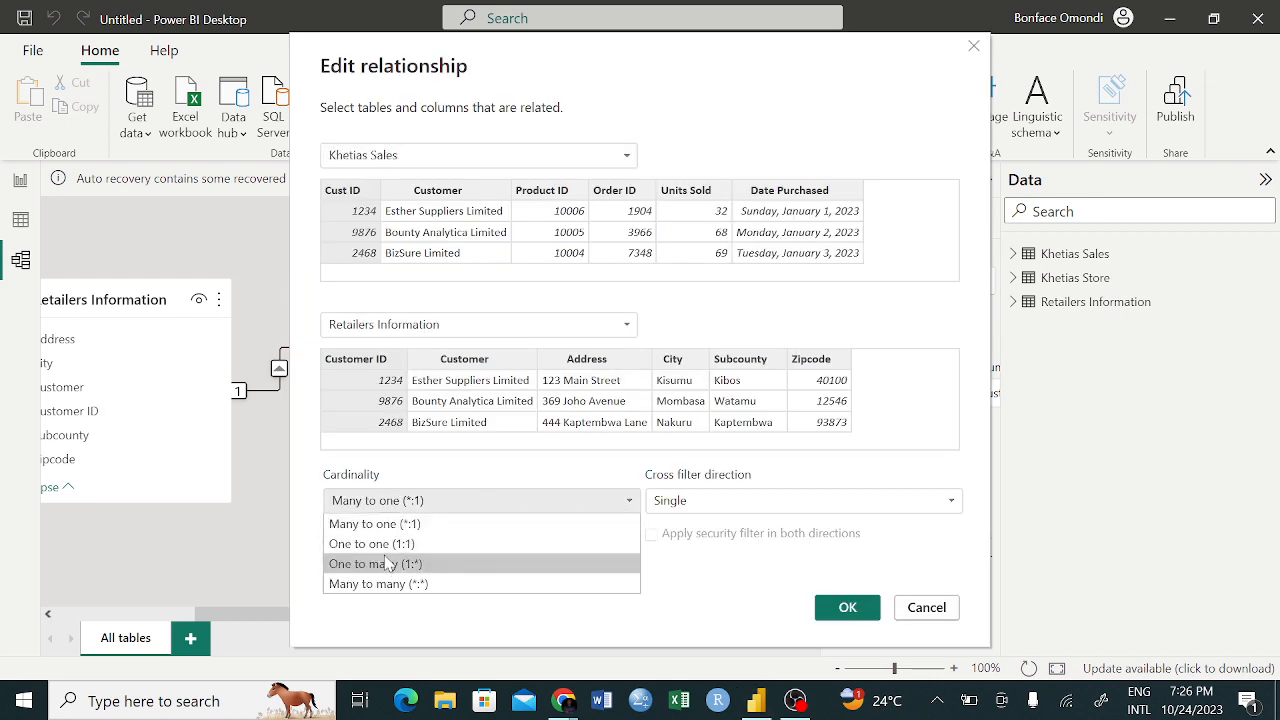
left_click(388, 563)
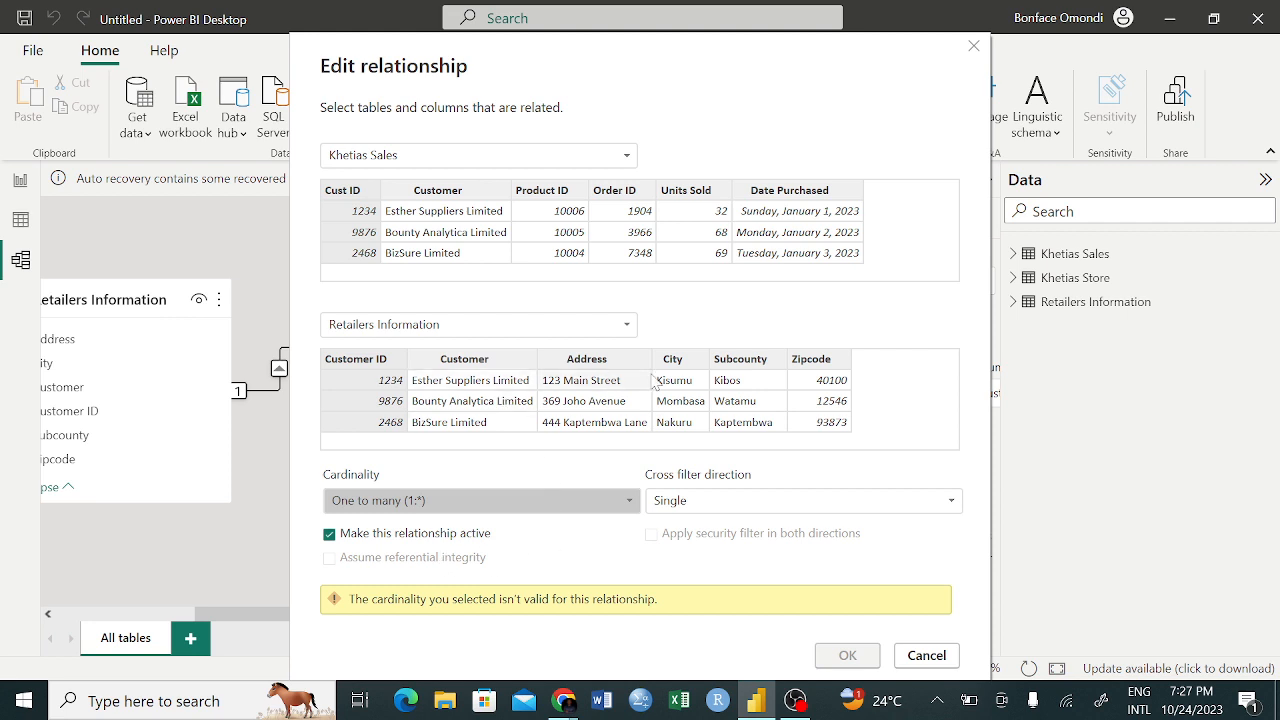
left_click(620, 506)
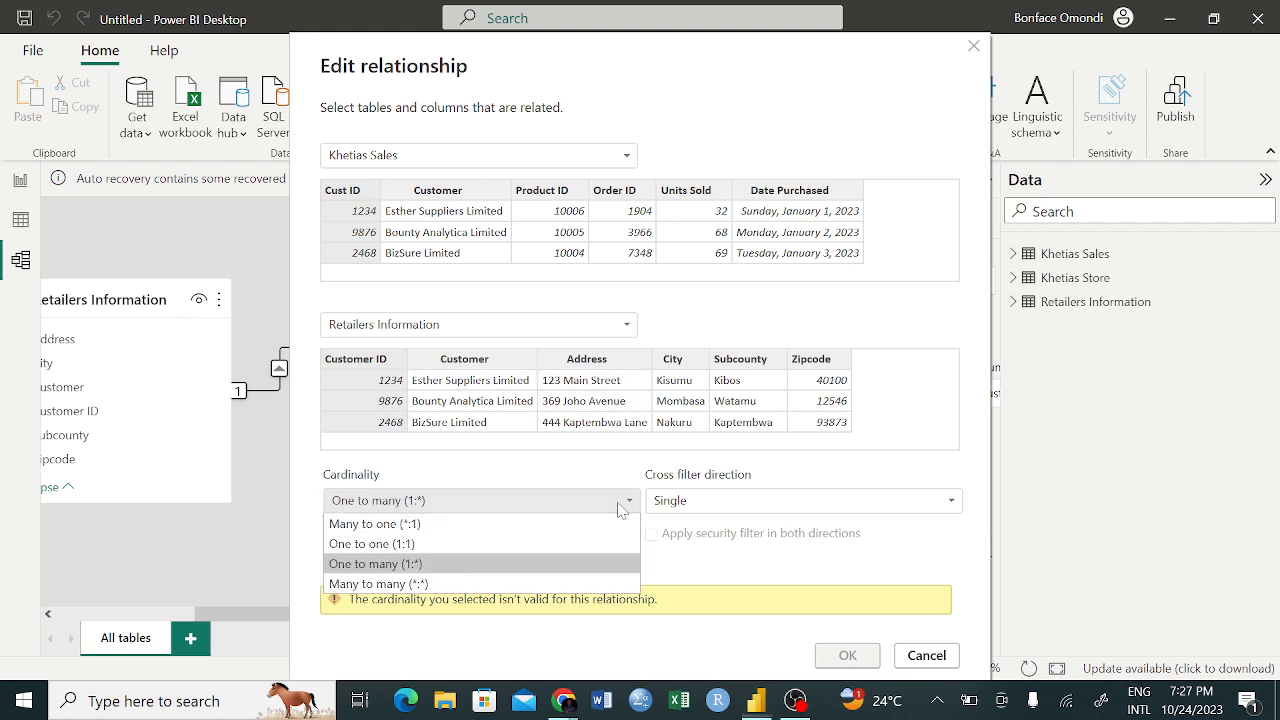
left_click(380, 524)
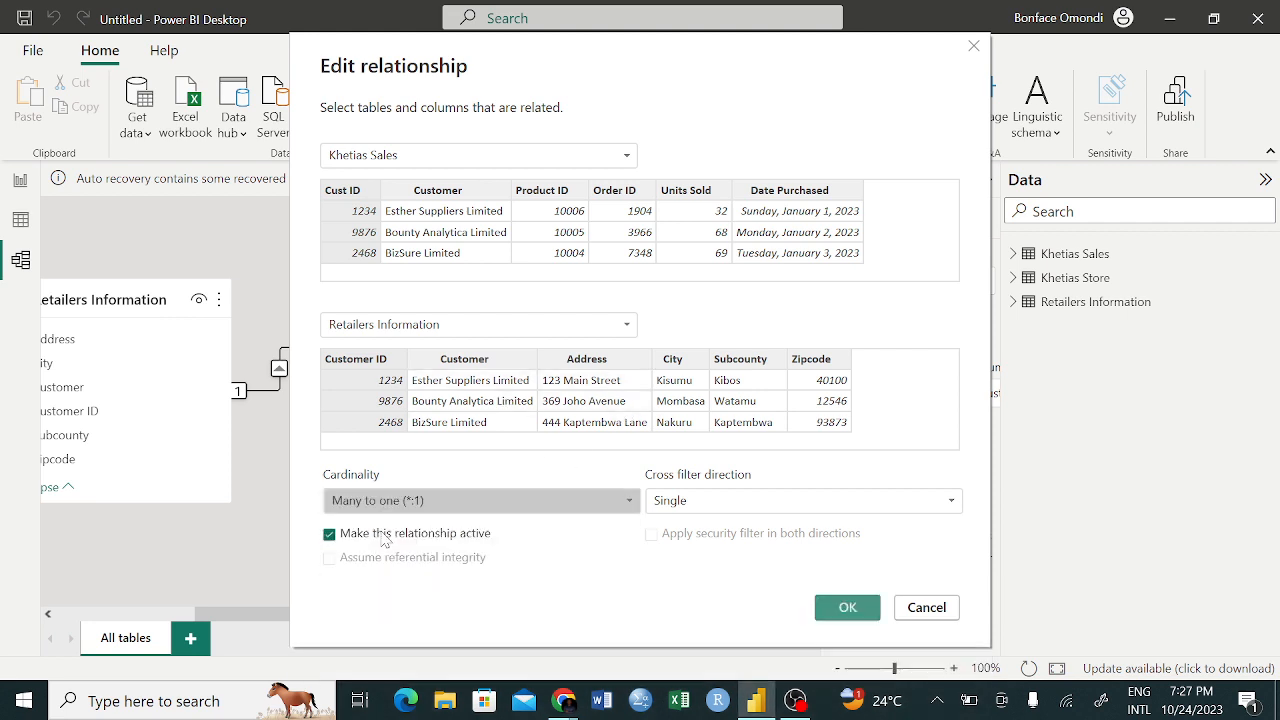
left_click(847, 610)
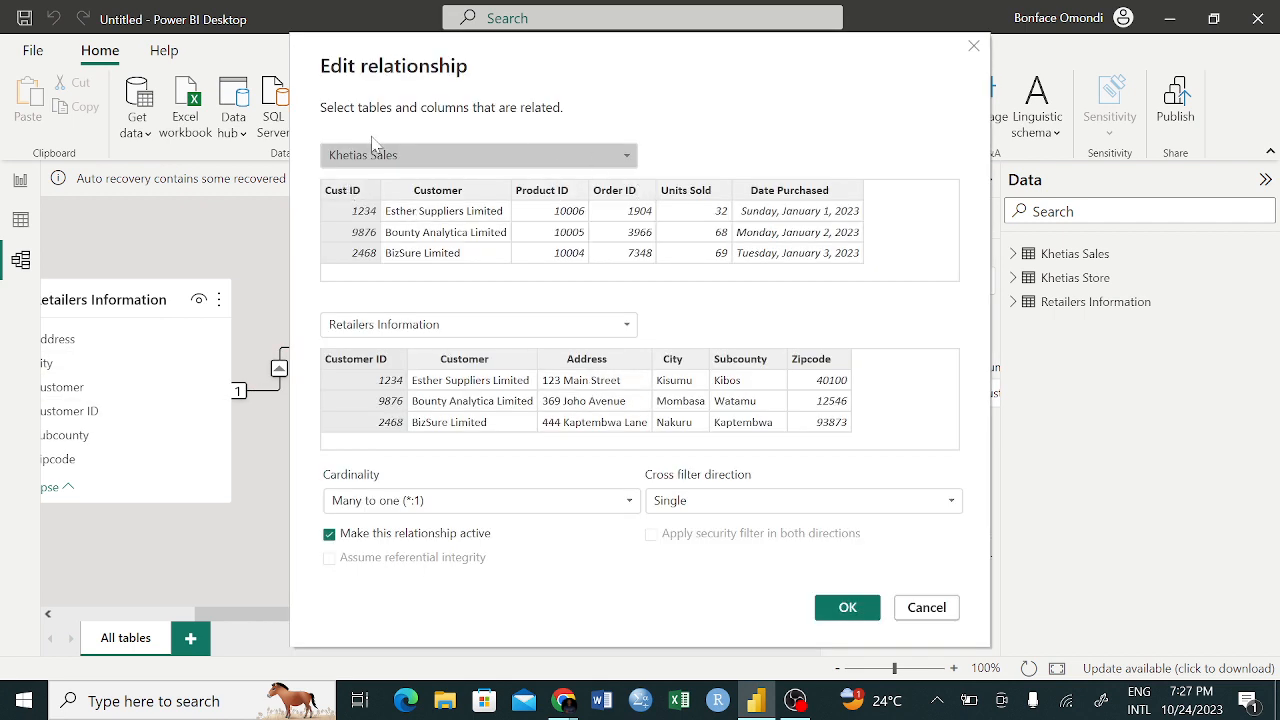
In the relationship settings, swap the tables so Retailers Information comes first and Khetias Sales second
left_click(627, 155)
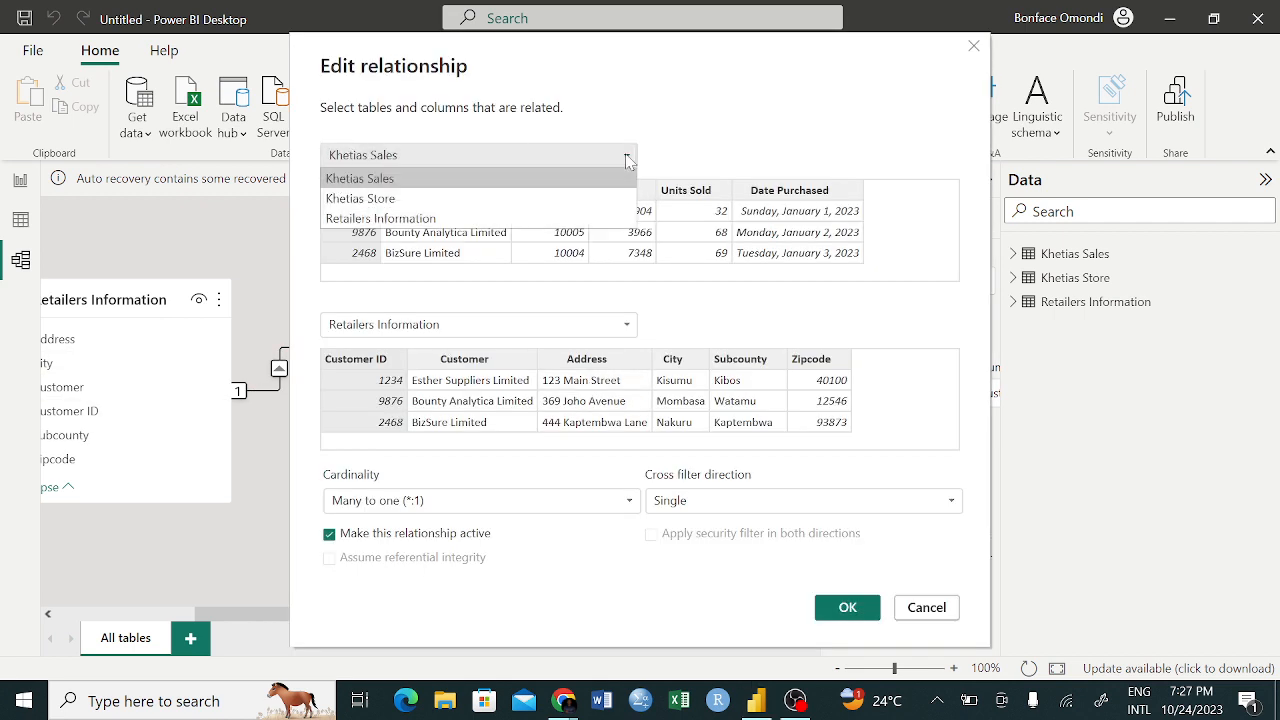
left_click(390, 218)
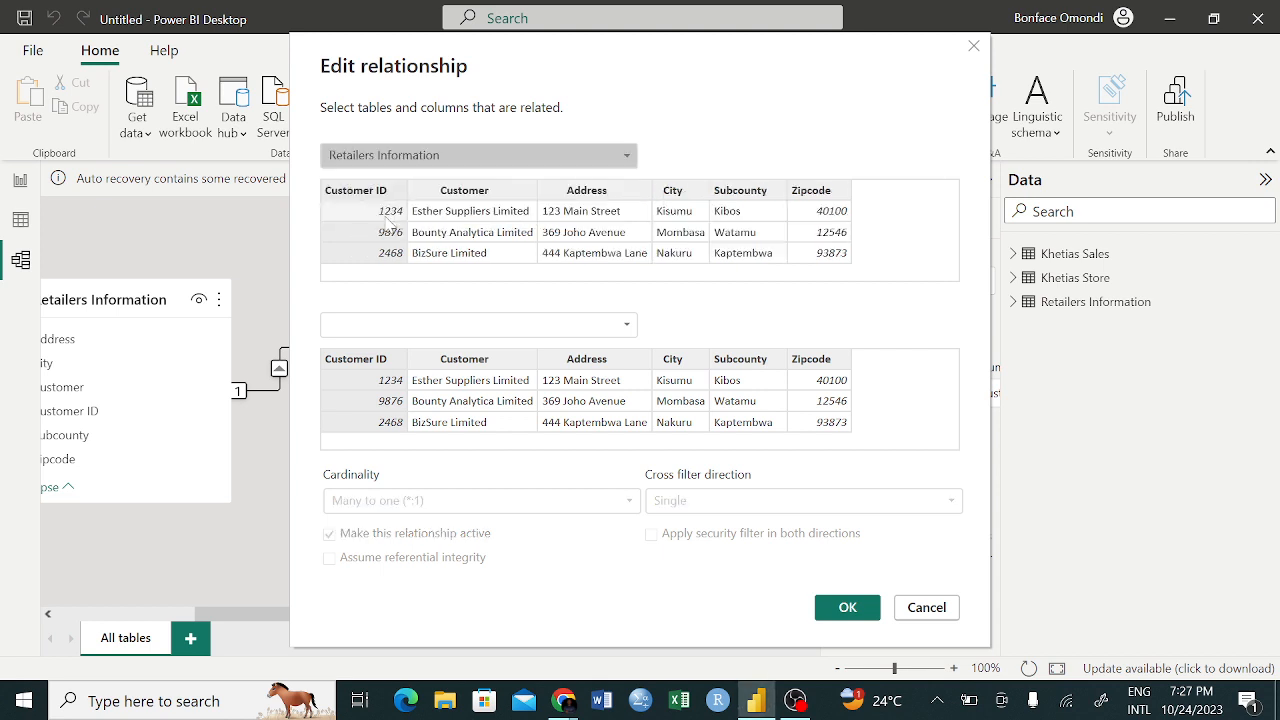
left_click(635, 325)
left_click(408, 352)
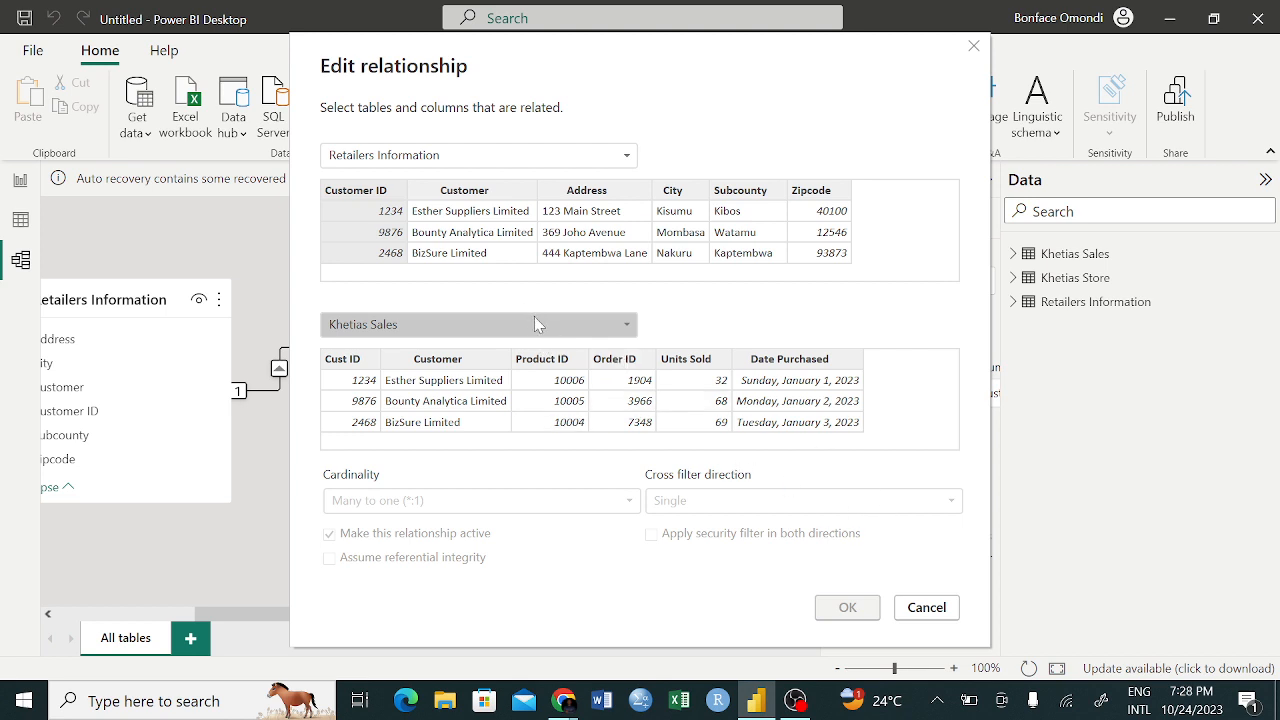
Try Khetias Store as the second table, return to Khetias Sales, and relate it to Retailers Information through Cust ID
left_click(627, 326)
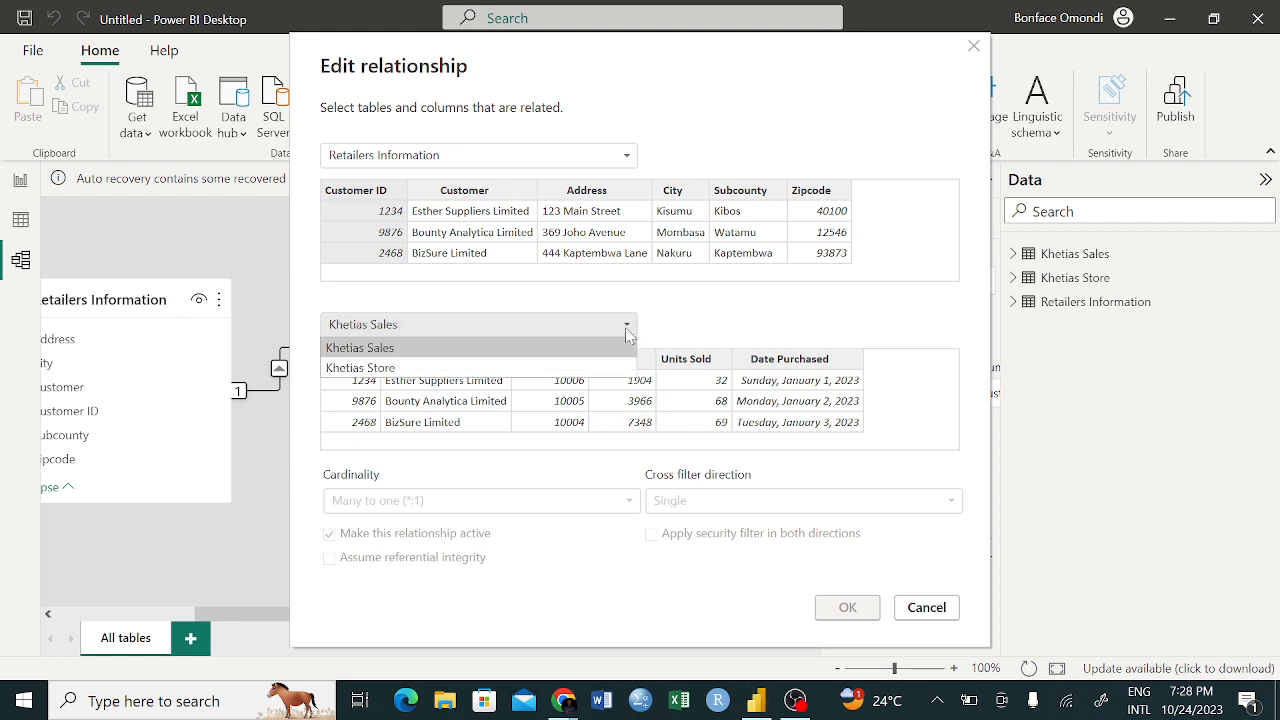
left_click(627, 329)
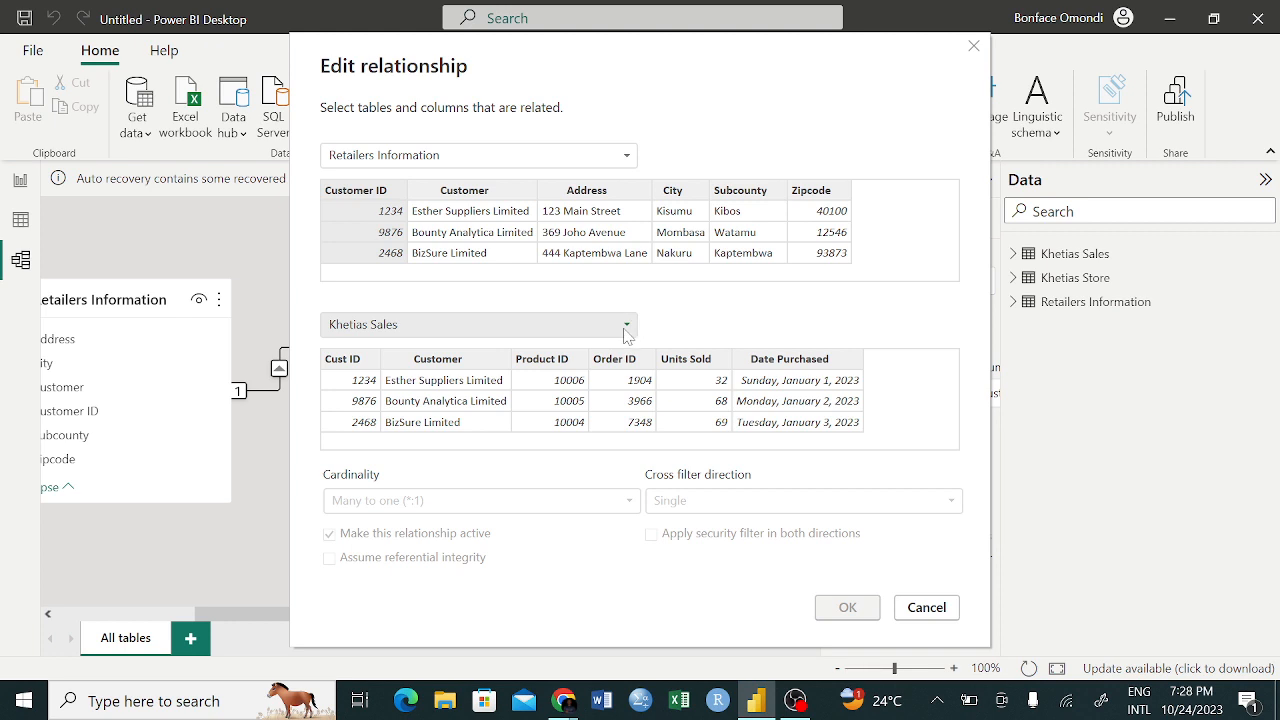
left_click(627, 326)
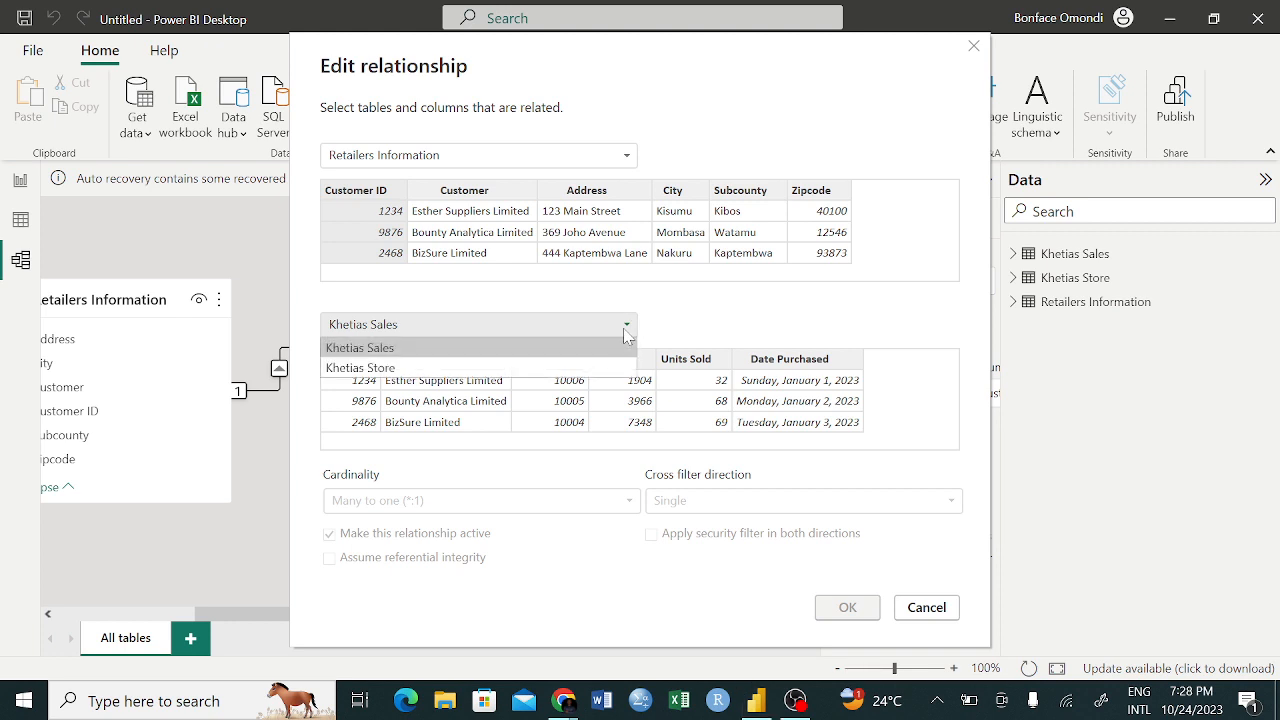
left_click(478, 368)
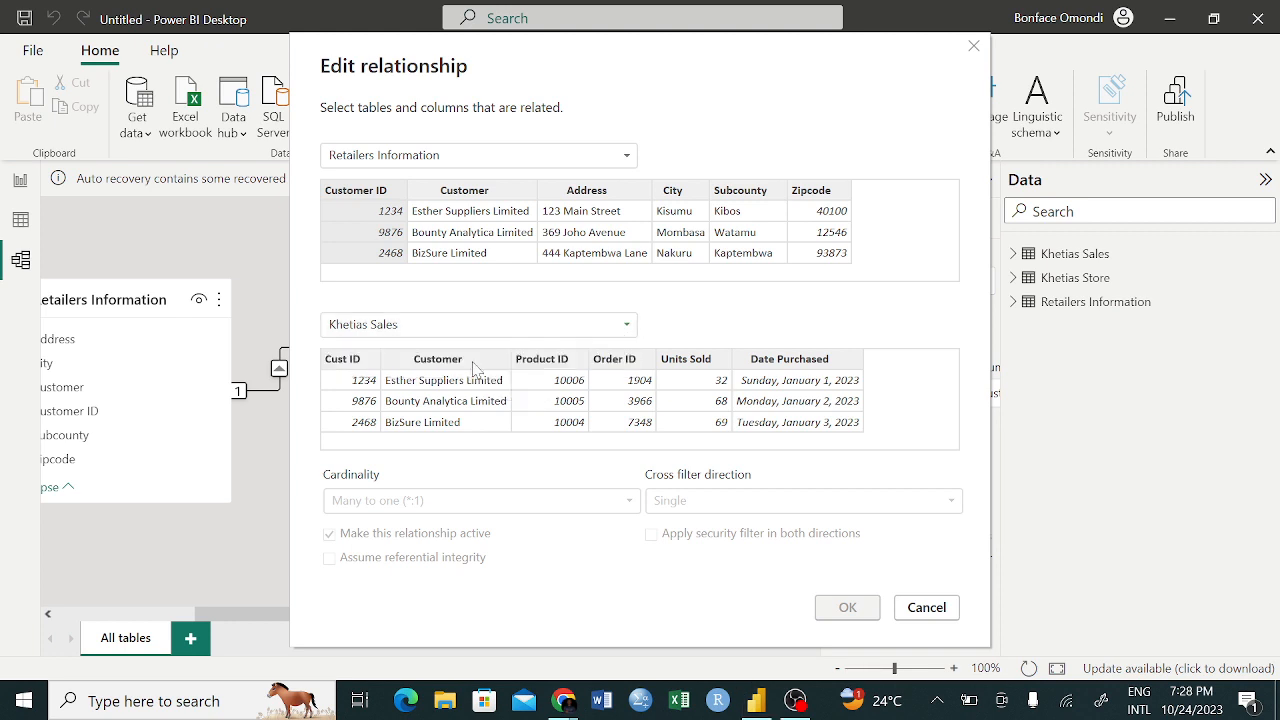
left_click(627, 324)
left_click(388, 346)
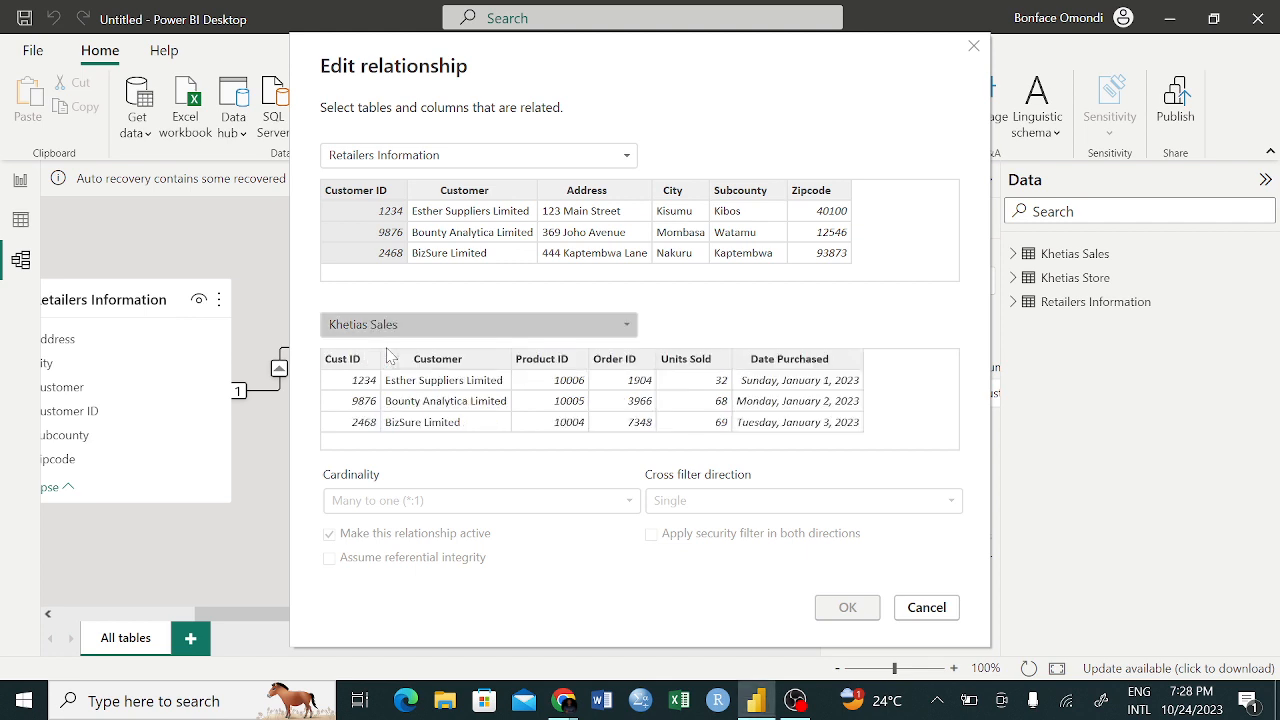
left_click(363, 359)
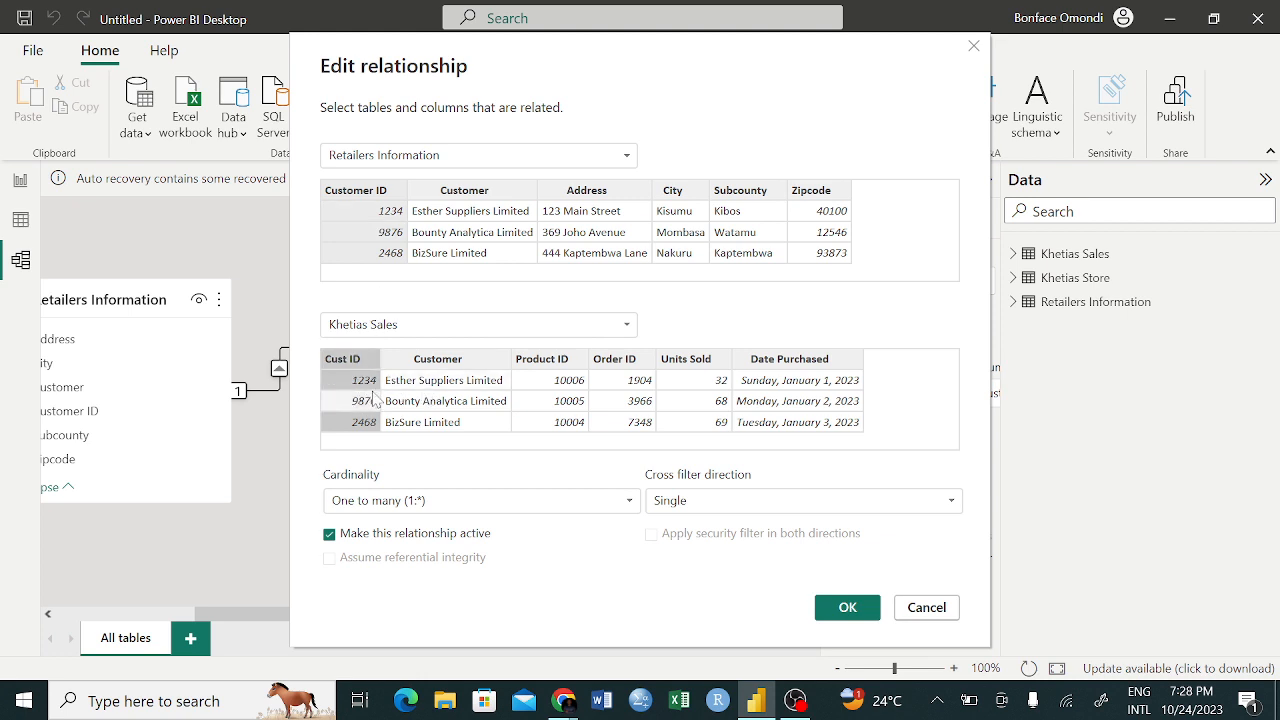
Restore Khetias Sales as first table and Retailers Information as second, relate Cust ID to Customer ID, and accept the relationship
left_click(605, 160)
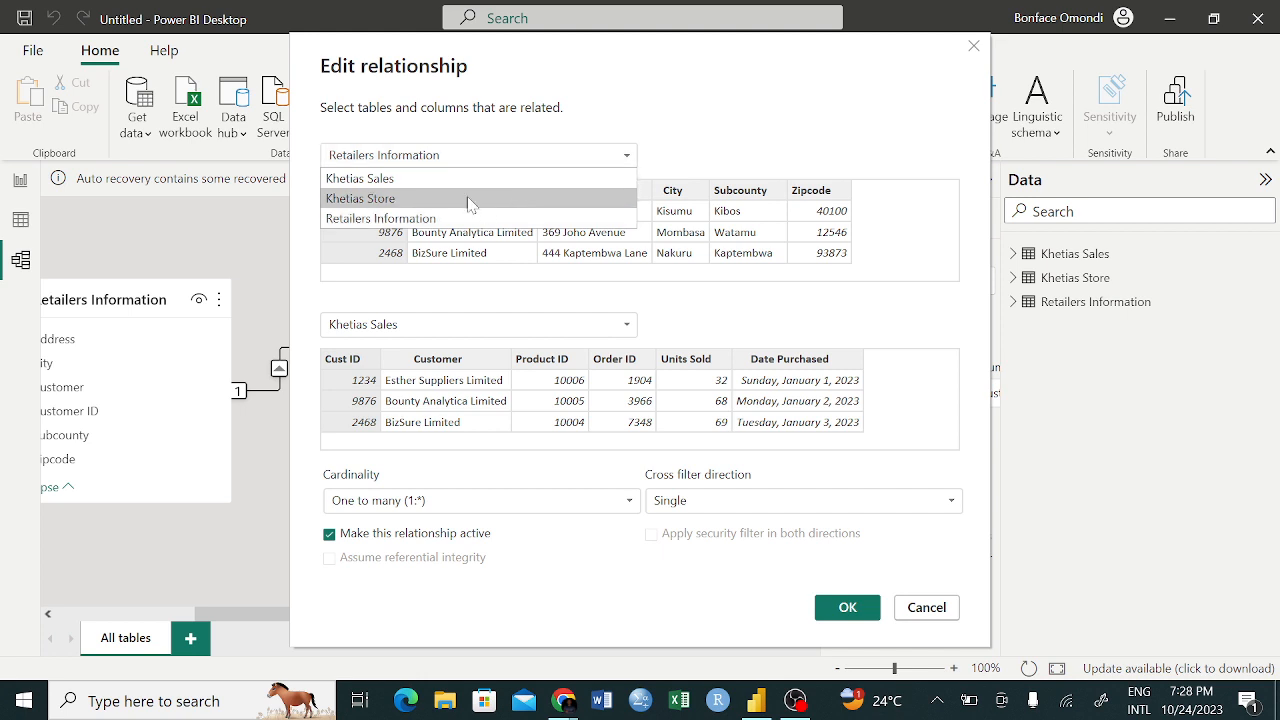
left_click(410, 180)
left_click(605, 324)
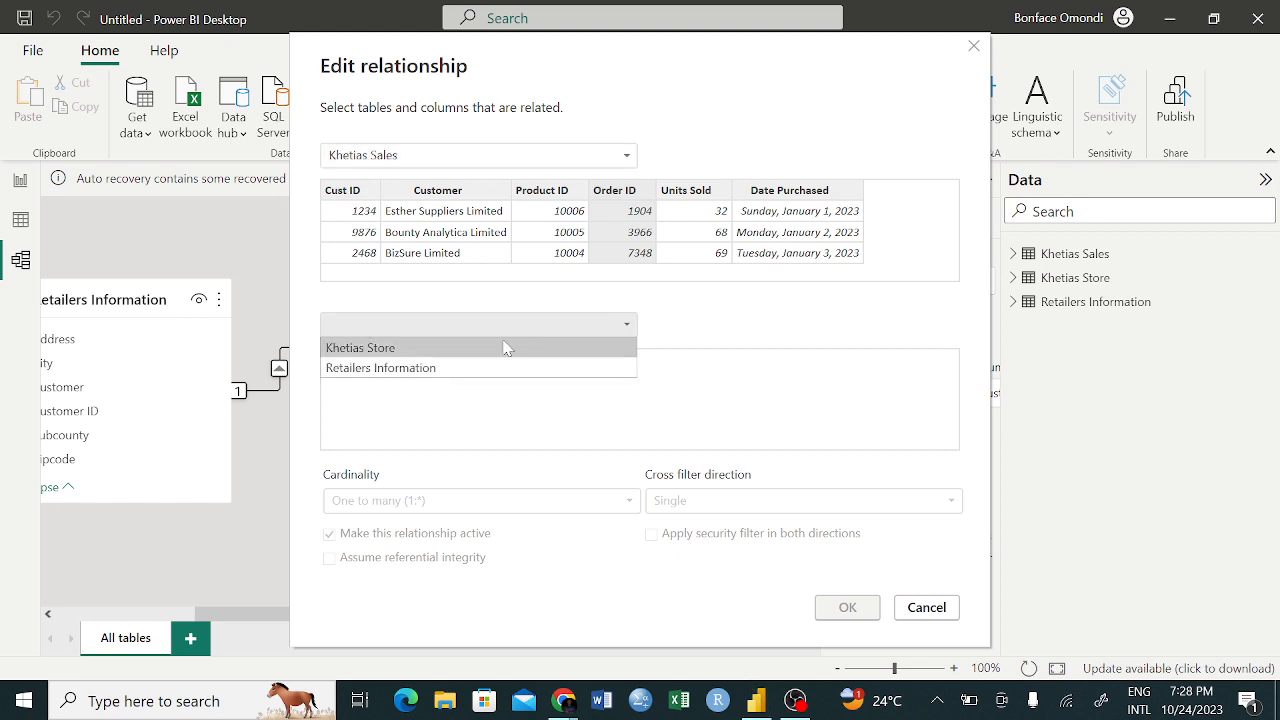
left_click(390, 366)
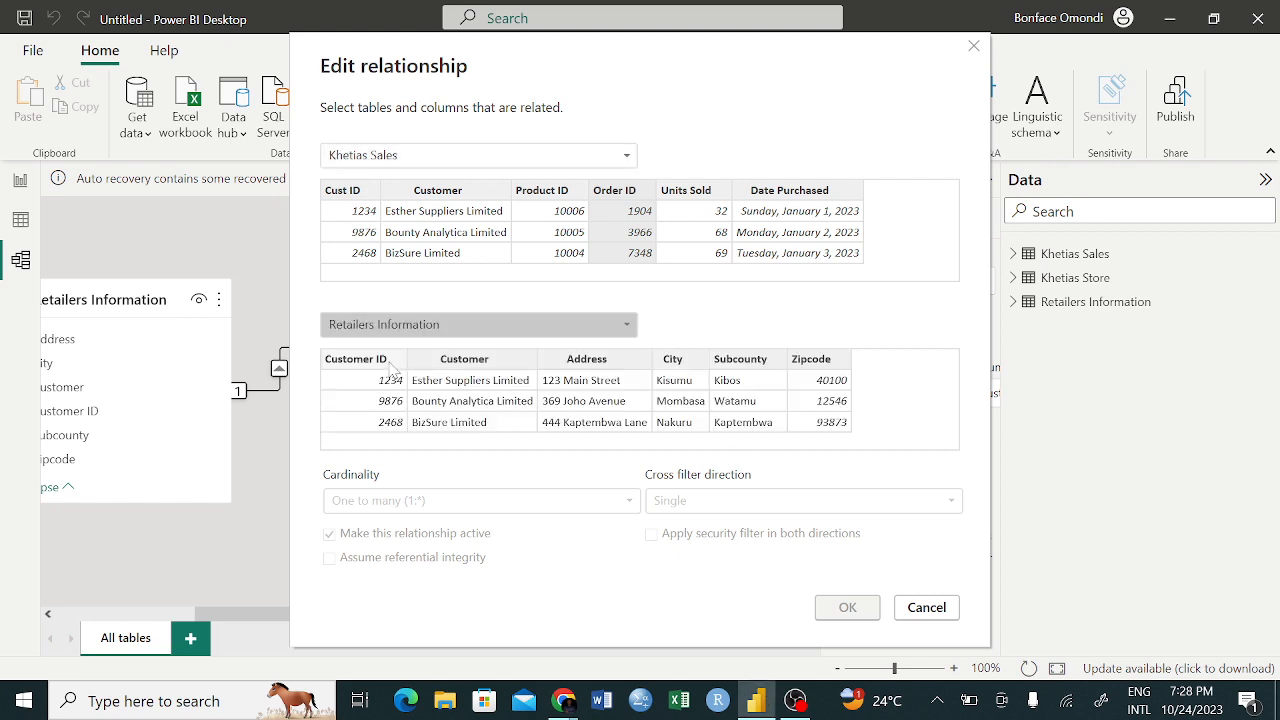
left_click(362, 206)
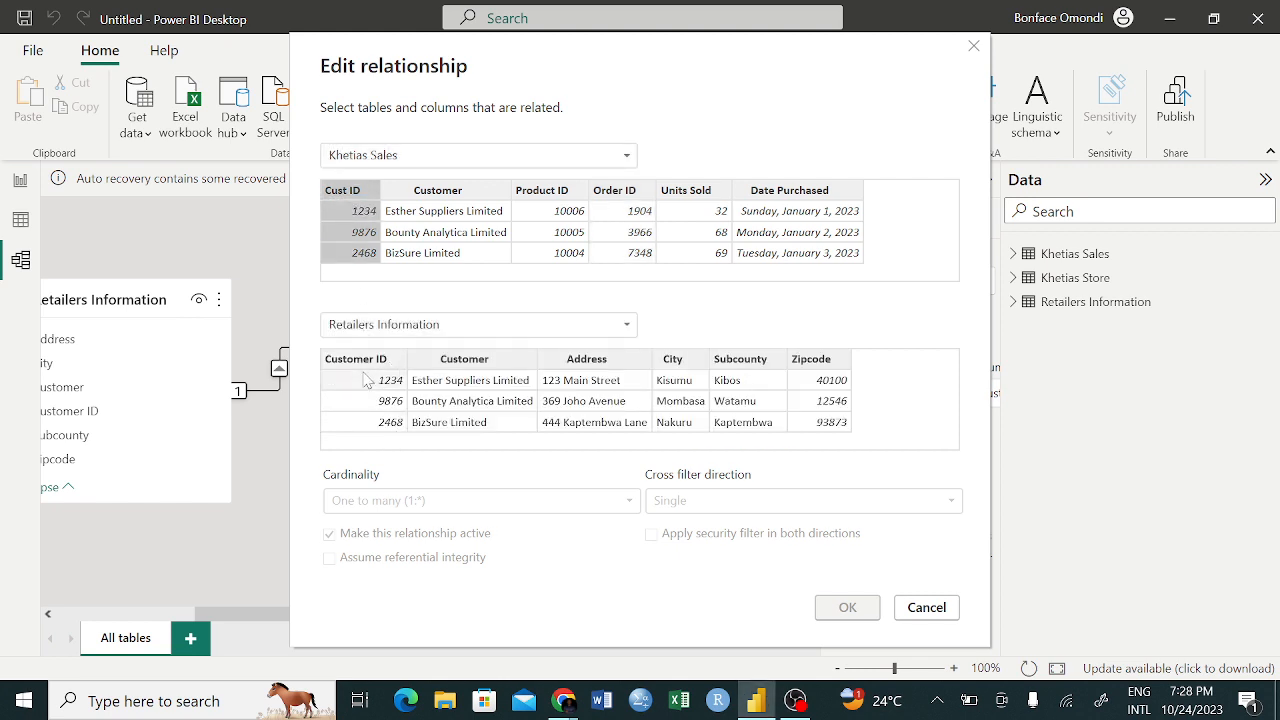
left_click(369, 391)
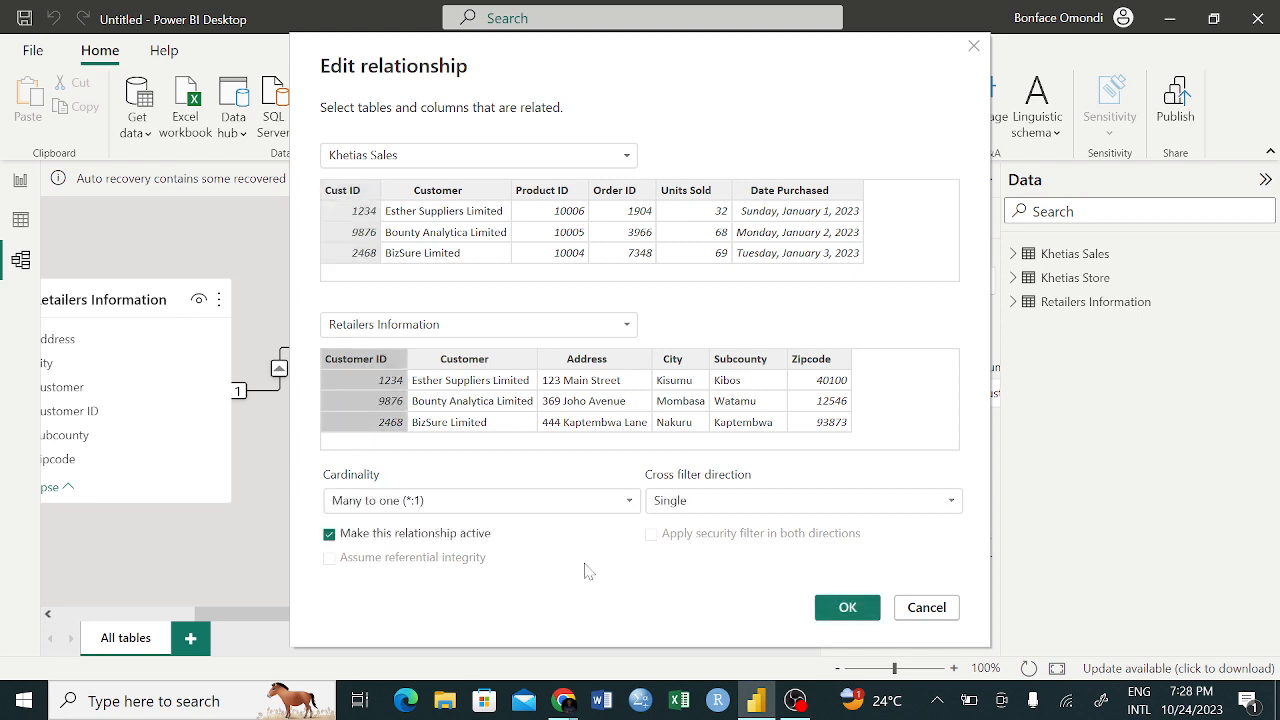
left_click(847, 607)
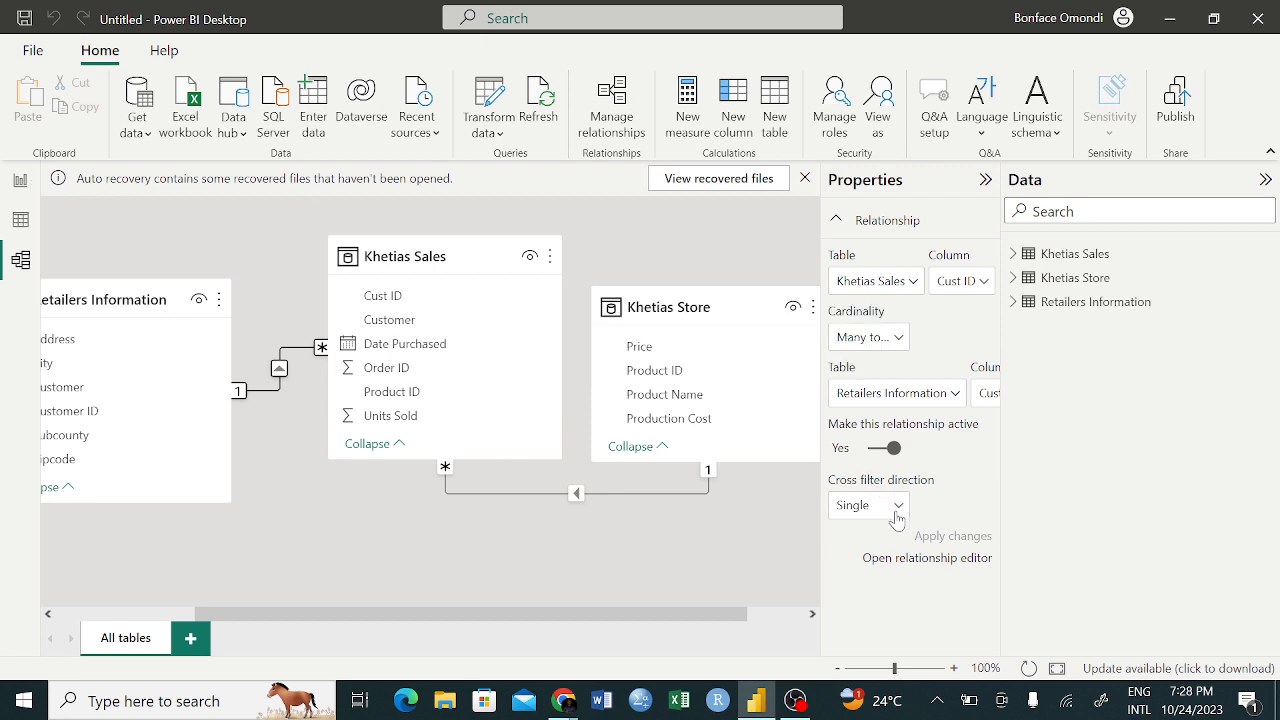
In the report view, create a visual listing City from Retailers Information and move it slightly down on the page
left_click(14, 180)
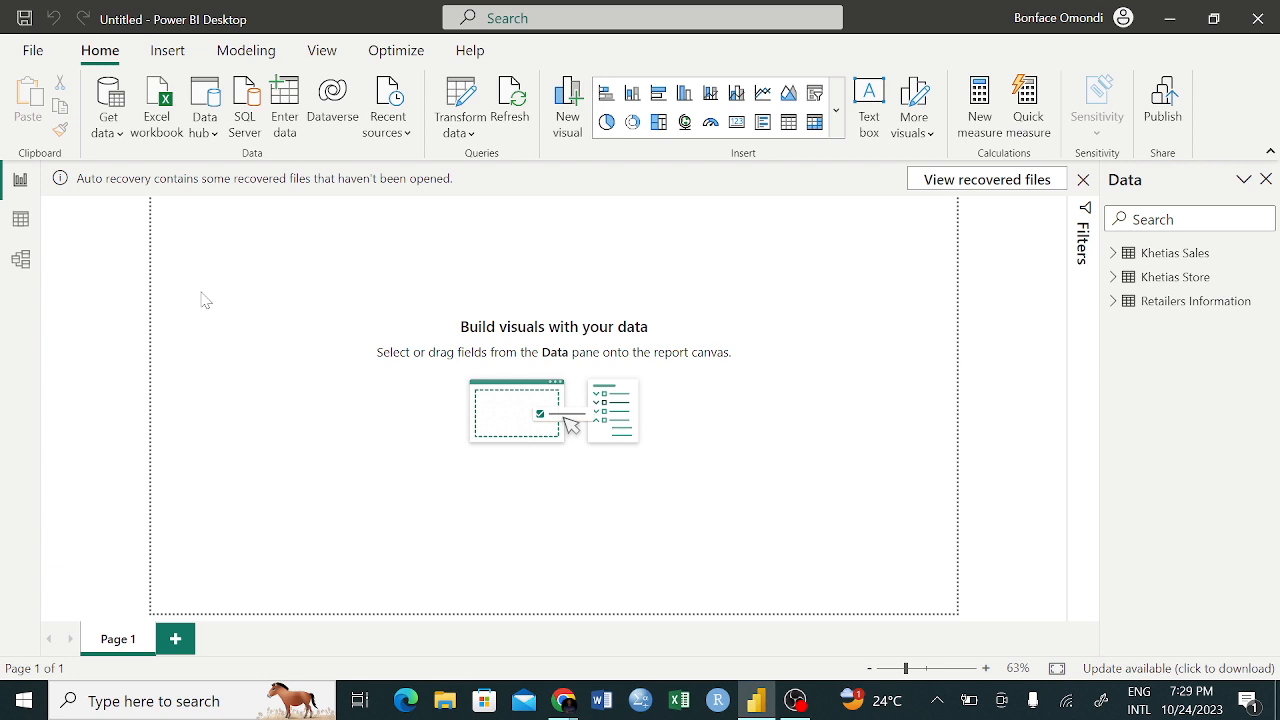
left_click(1112, 301)
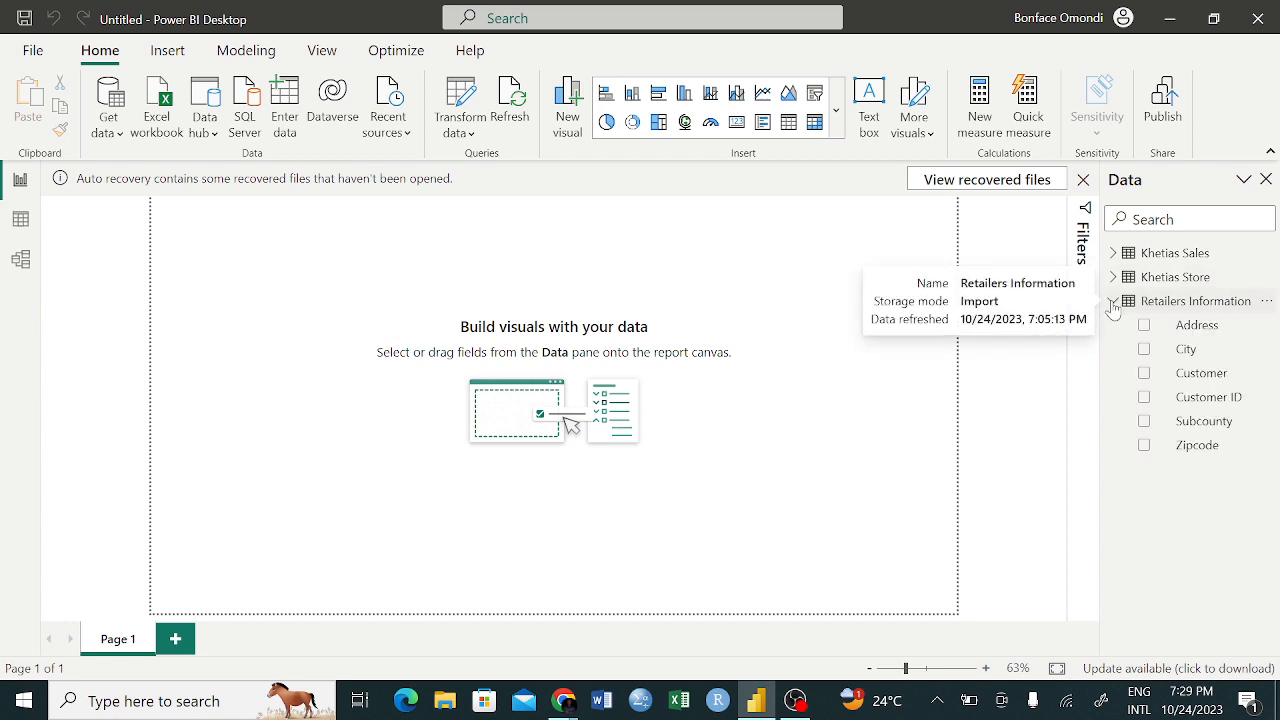
left_click(1144, 349)
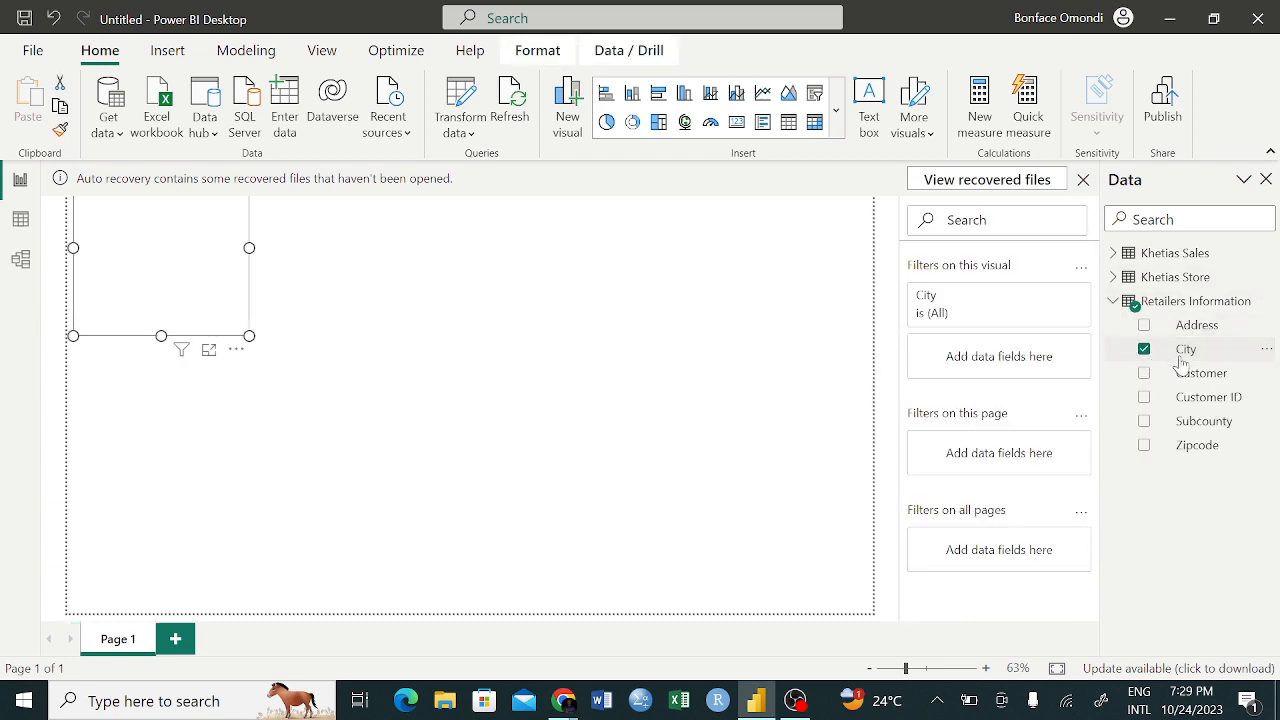
left_click_drag(183, 262, 191, 323)
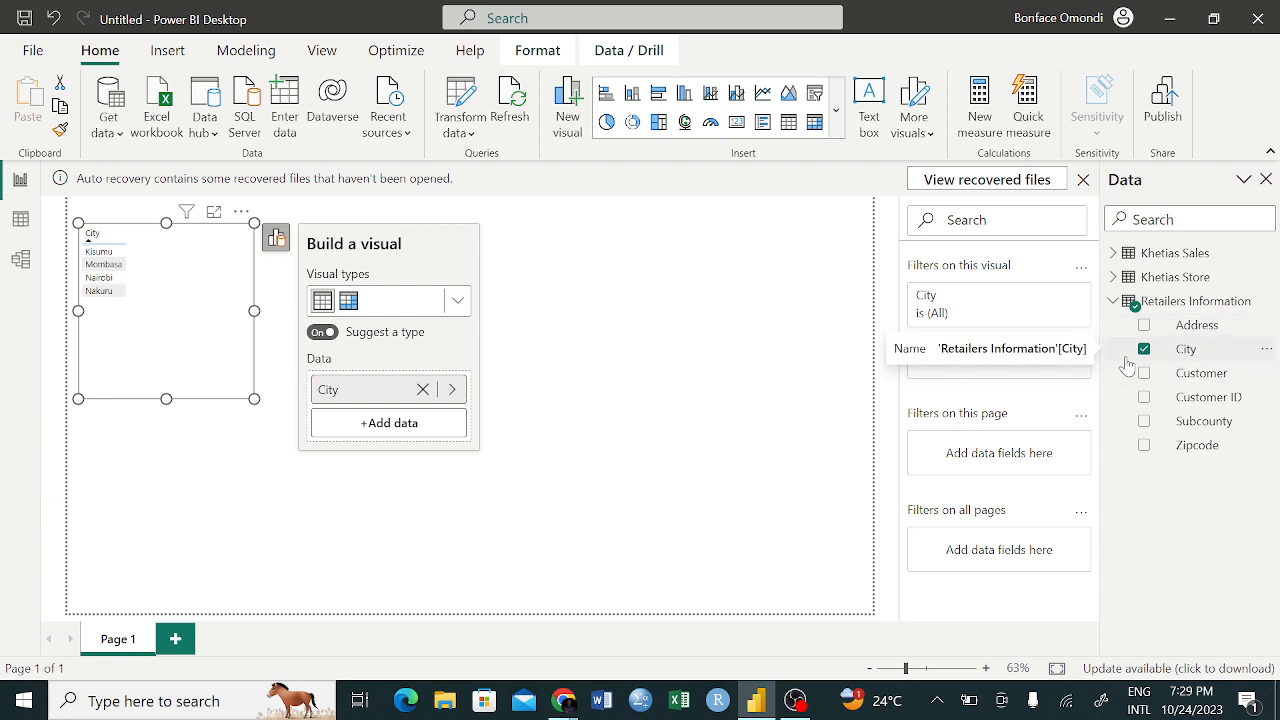
Add Product ID from Khetias Sales to the City visual, aggregate it as Count, and show the visual as a matrix
left_click(1113, 254)
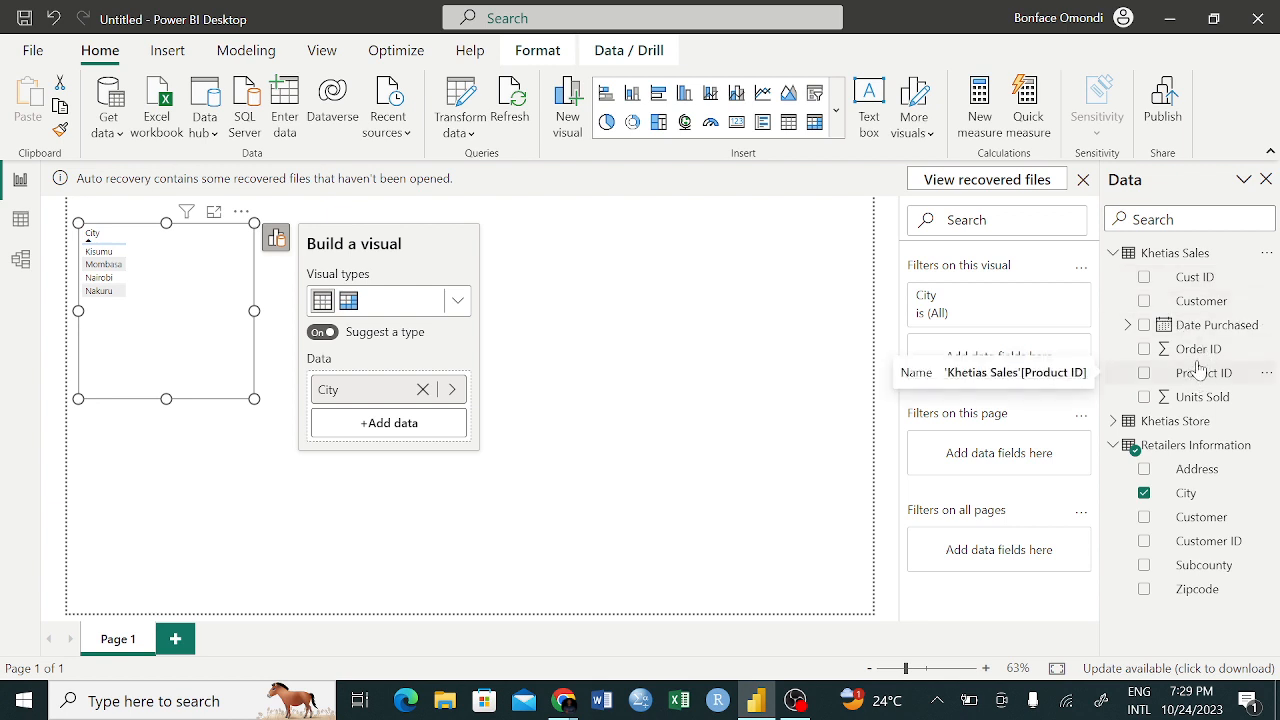
left_click_drag(1196, 378, 397, 438)
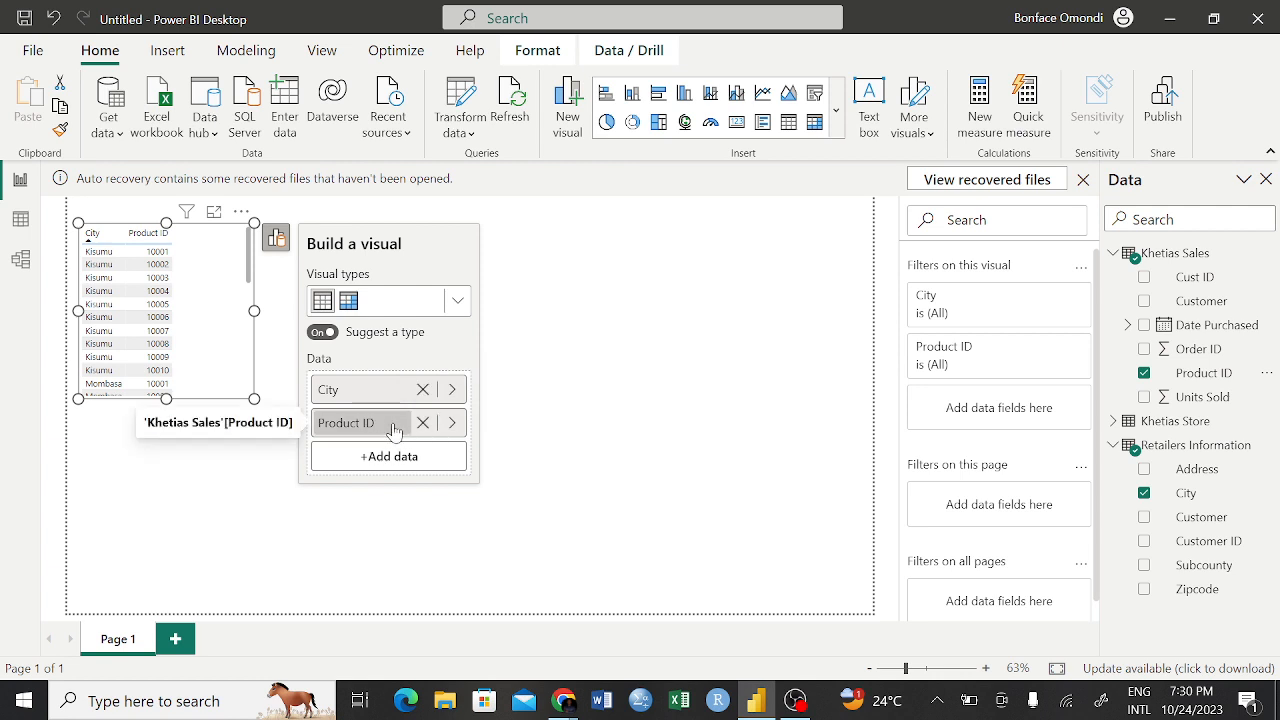
left_click(452, 423)
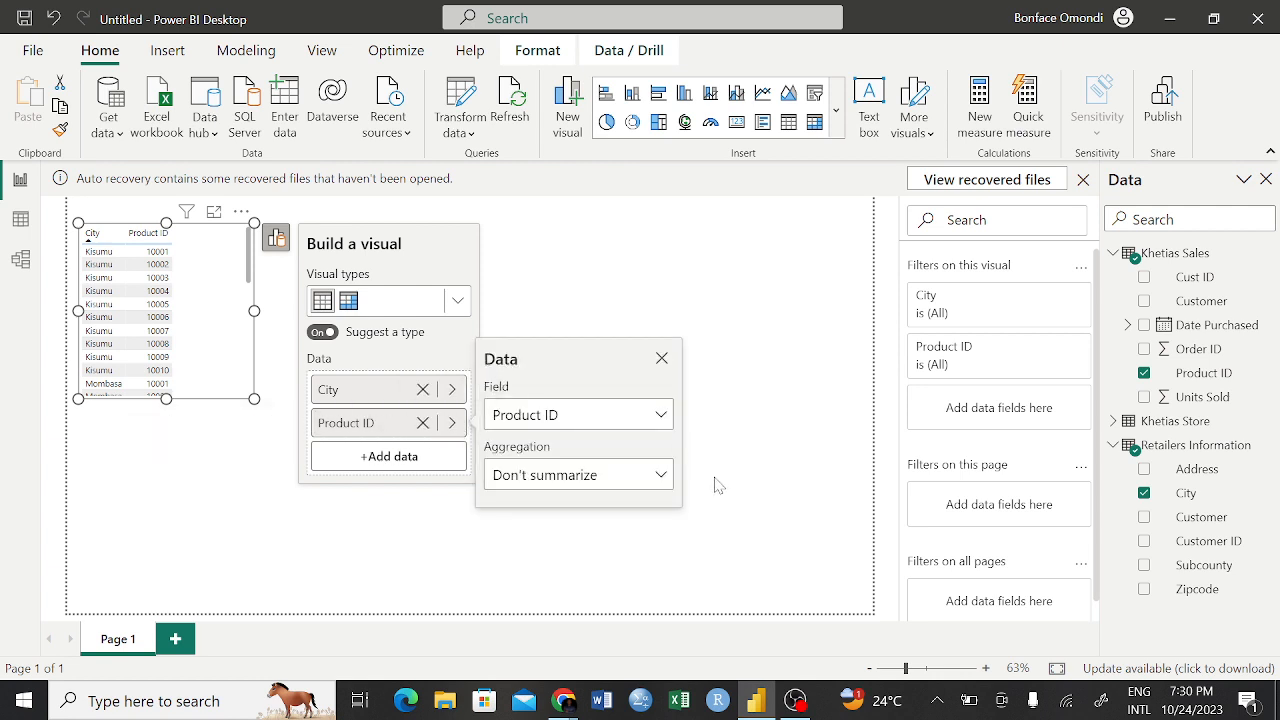
left_click(659, 476)
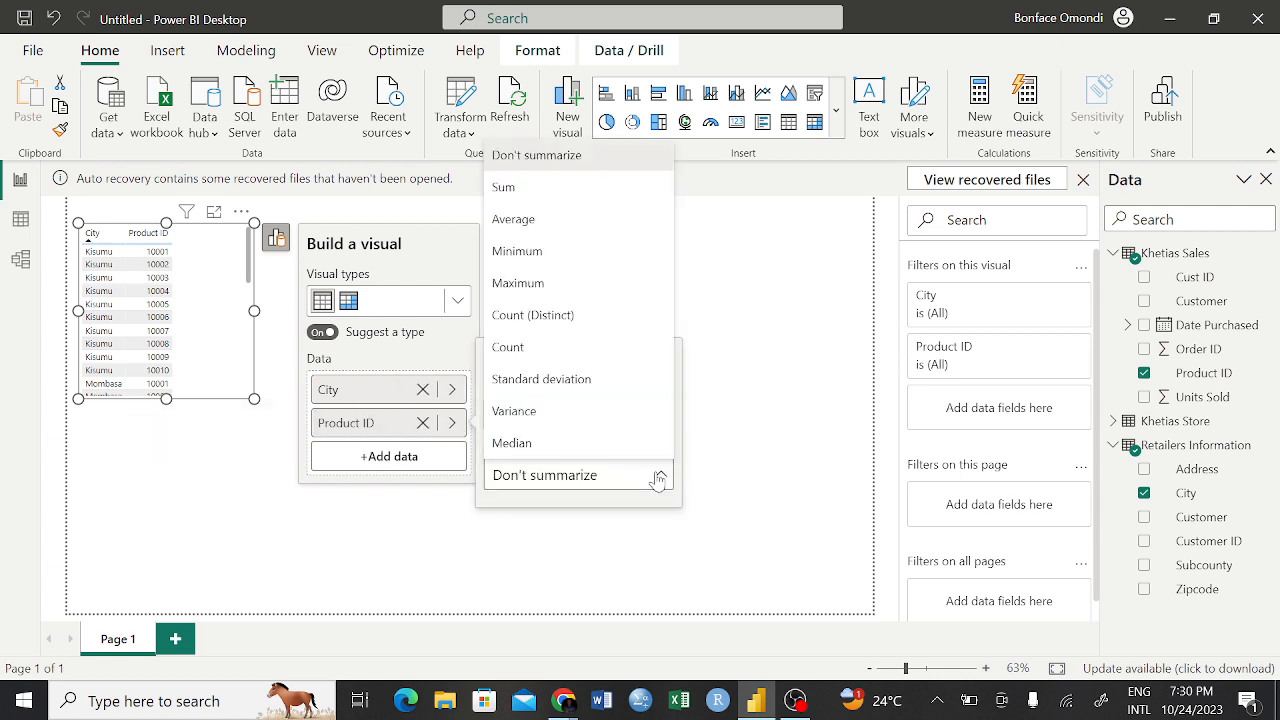
left_click(509, 350)
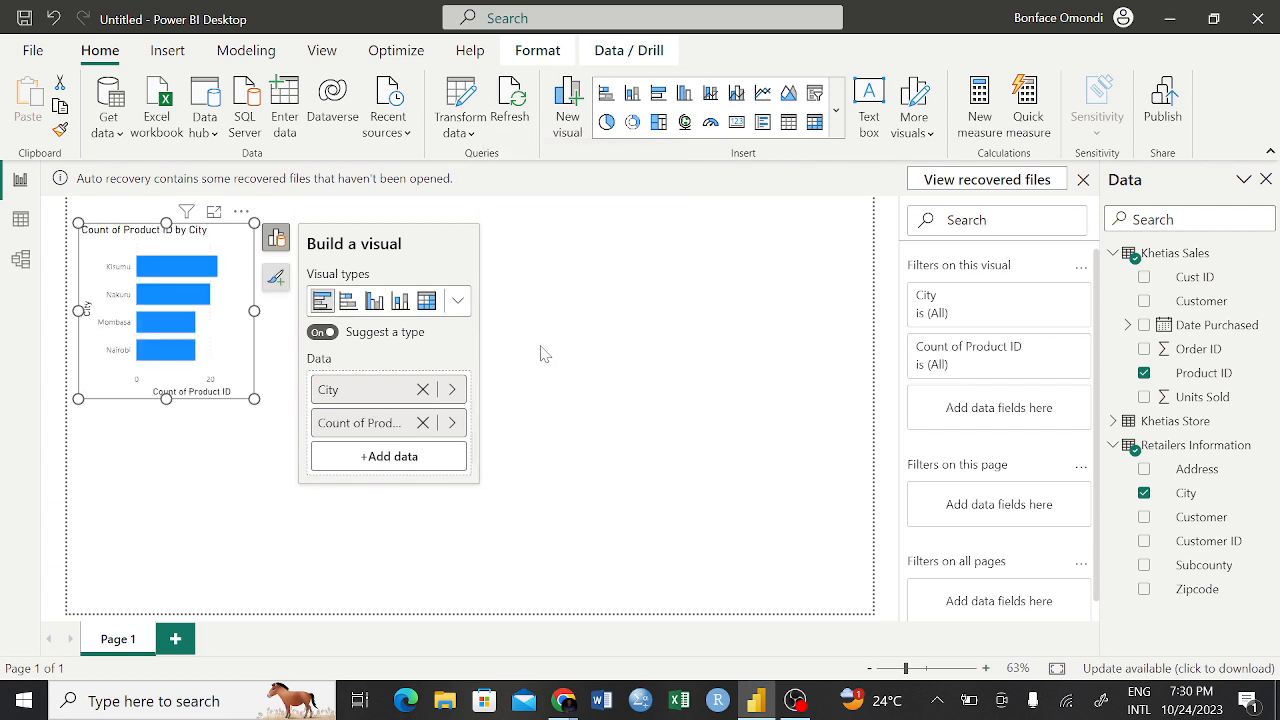
left_click(427, 302)
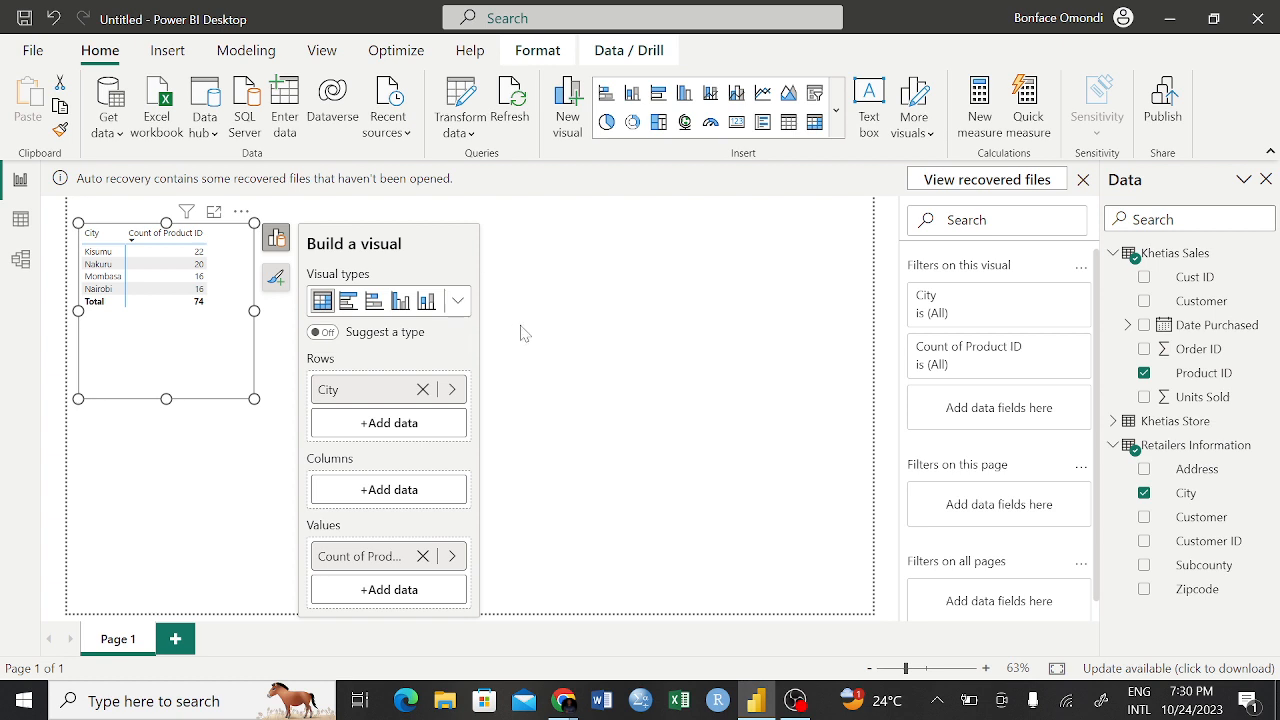
Remove the City matrix from the report page and expand the field lists of Khetias Sales, Khetias Store and Retailers Information
left_click(241, 213)
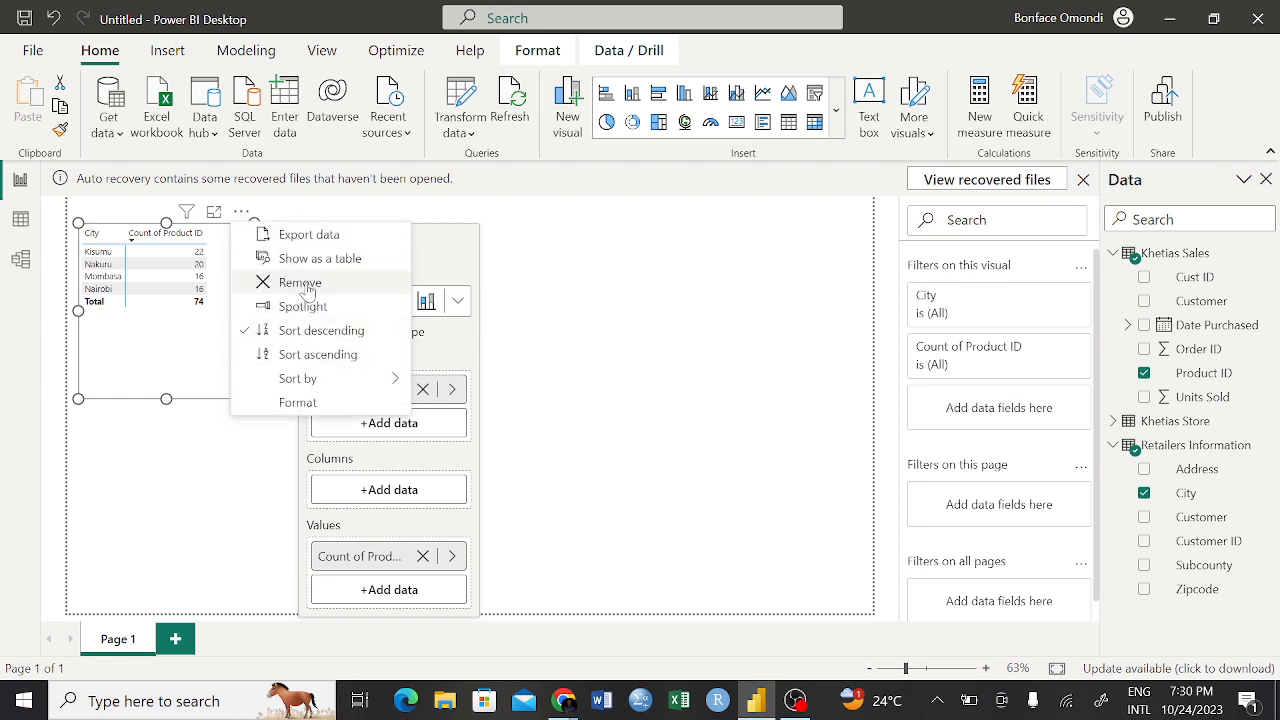
left_click(300, 283)
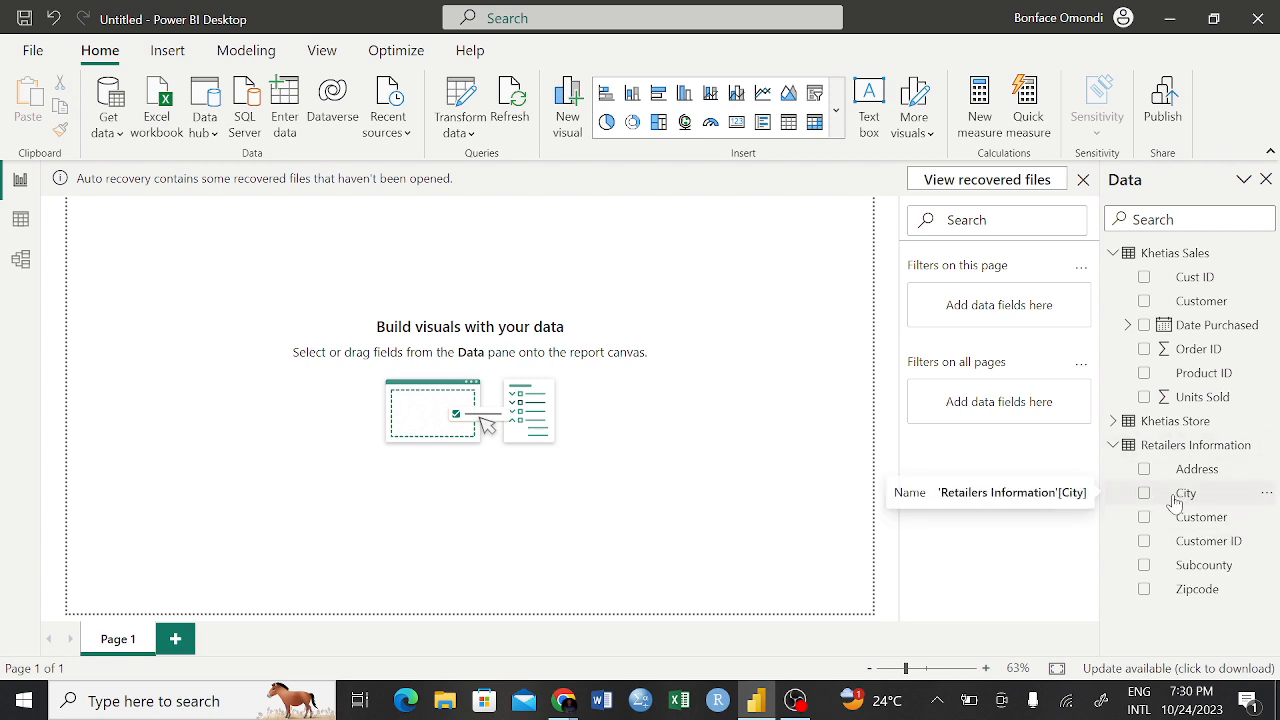
left_click(1113, 445)
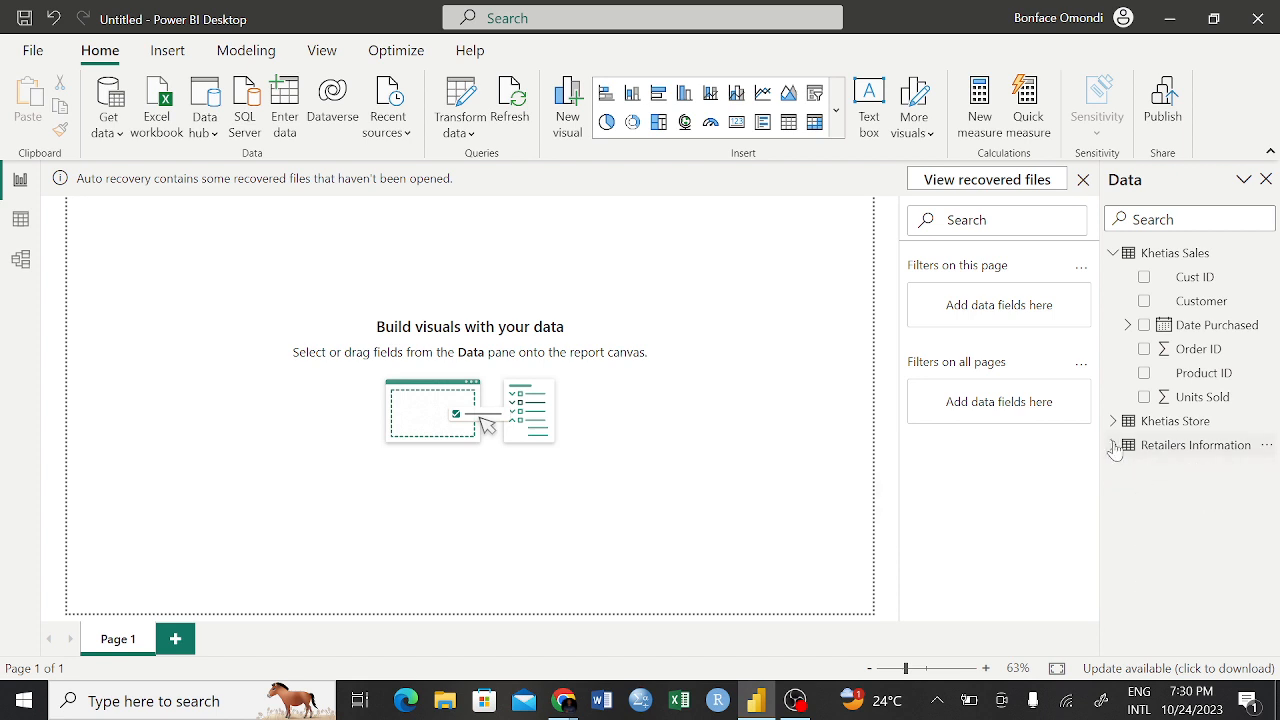
left_click(1113, 253)
left_click(1113, 302)
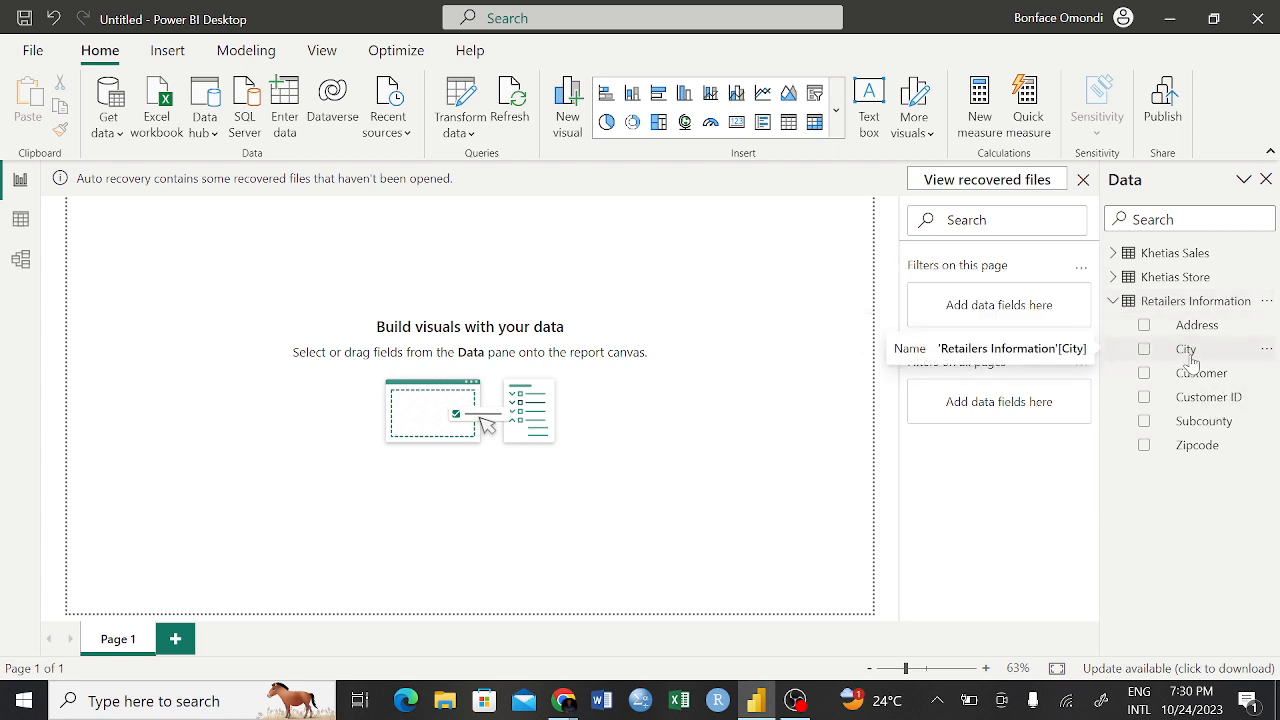
left_click(1114, 281)
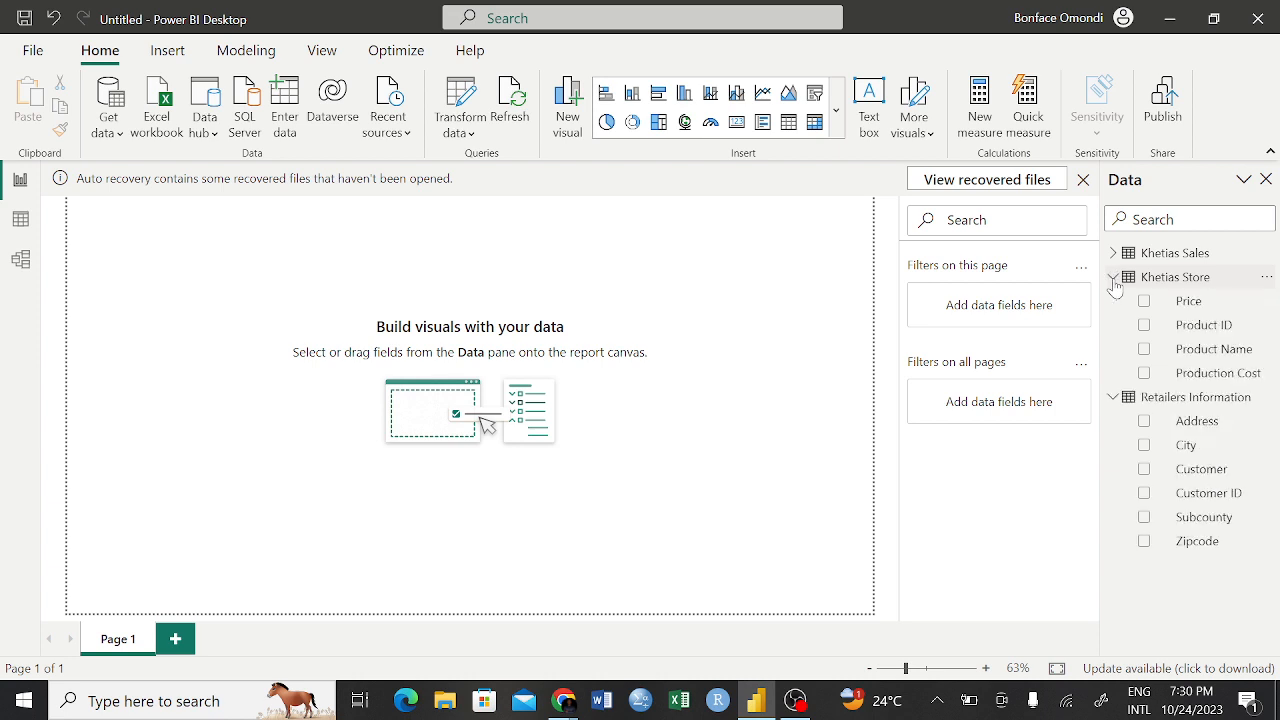
left_click(1115, 255)
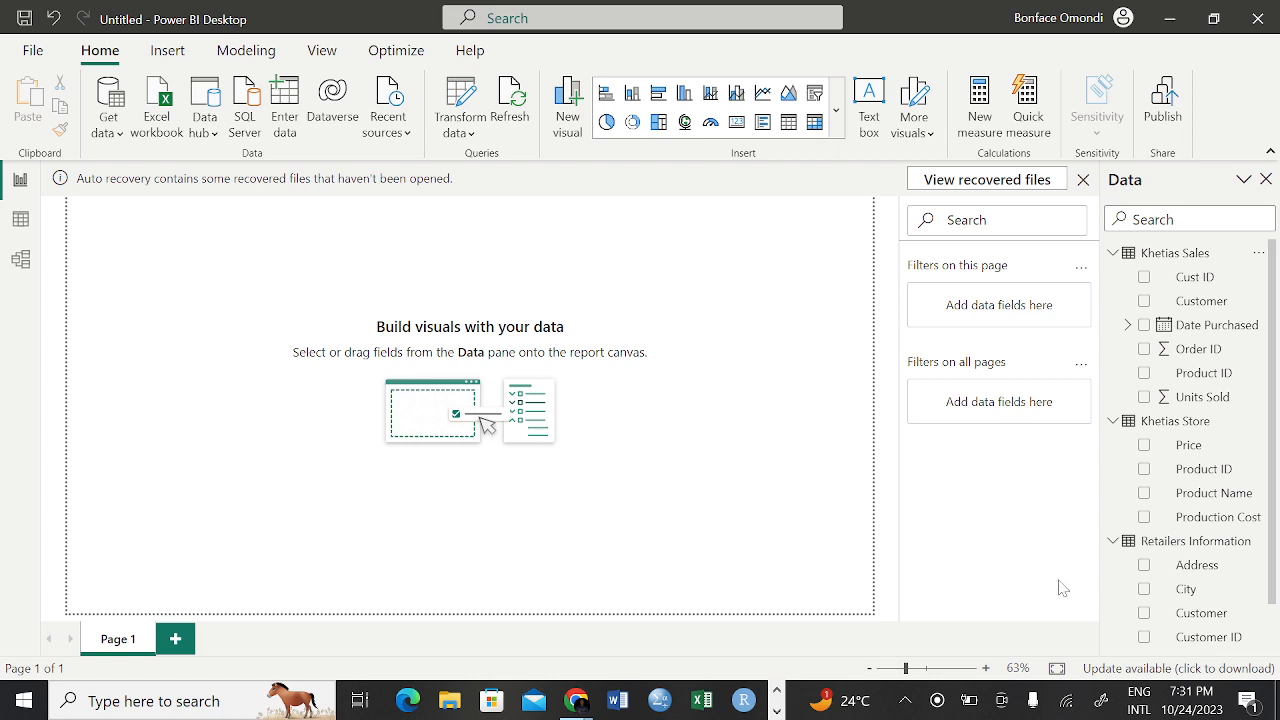
Build a matrix of City from Retailers Information with Product ID from Khetias Store aggregated as Count
left_click(1146, 592)
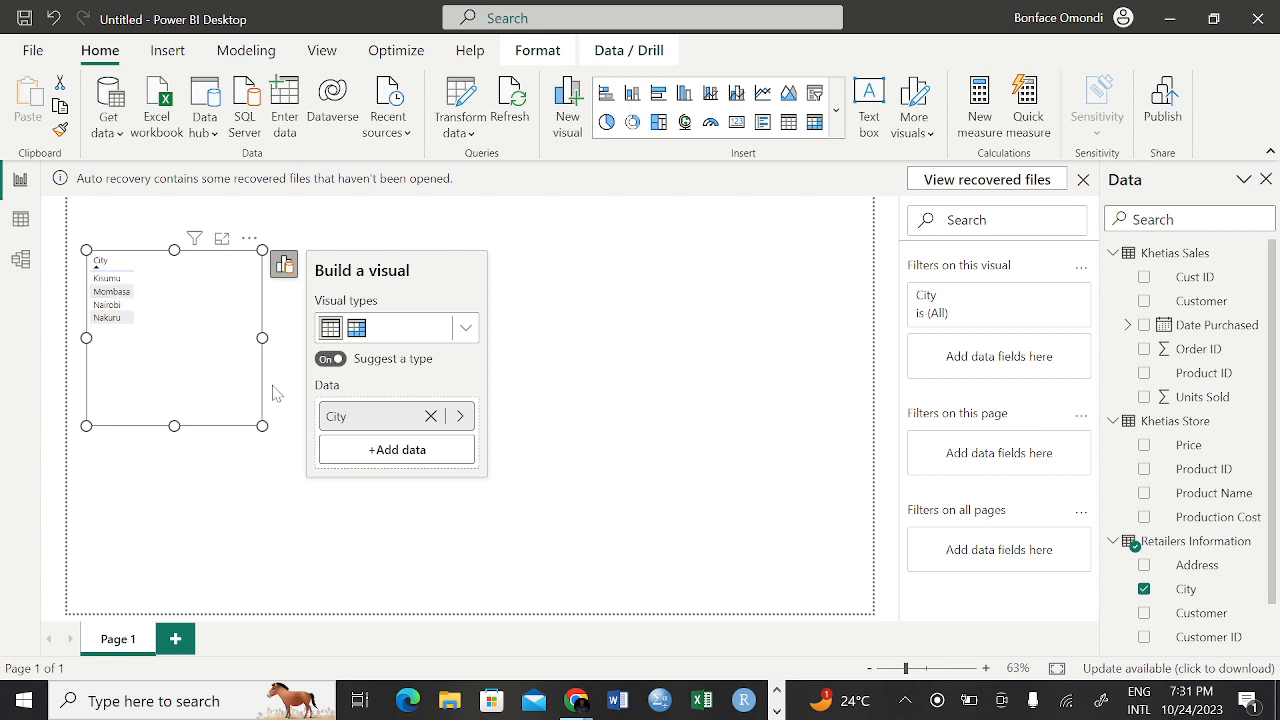
left_click(1147, 477)
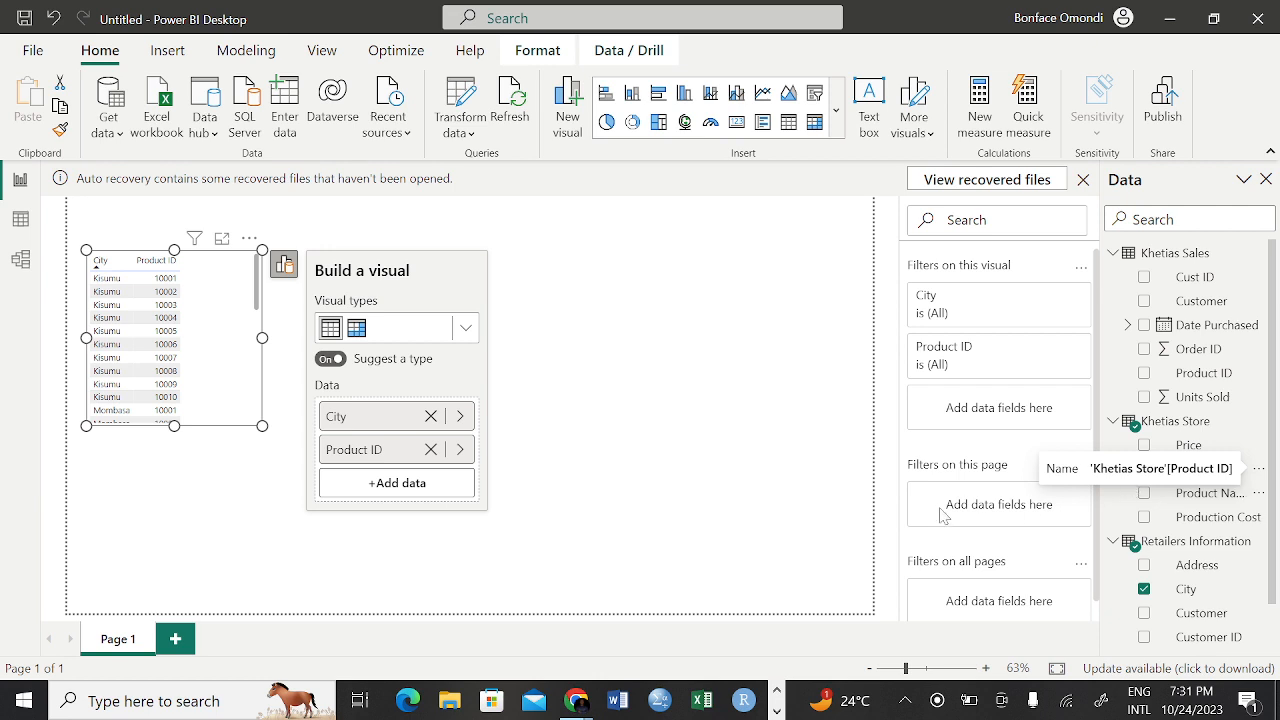
left_click(460, 449)
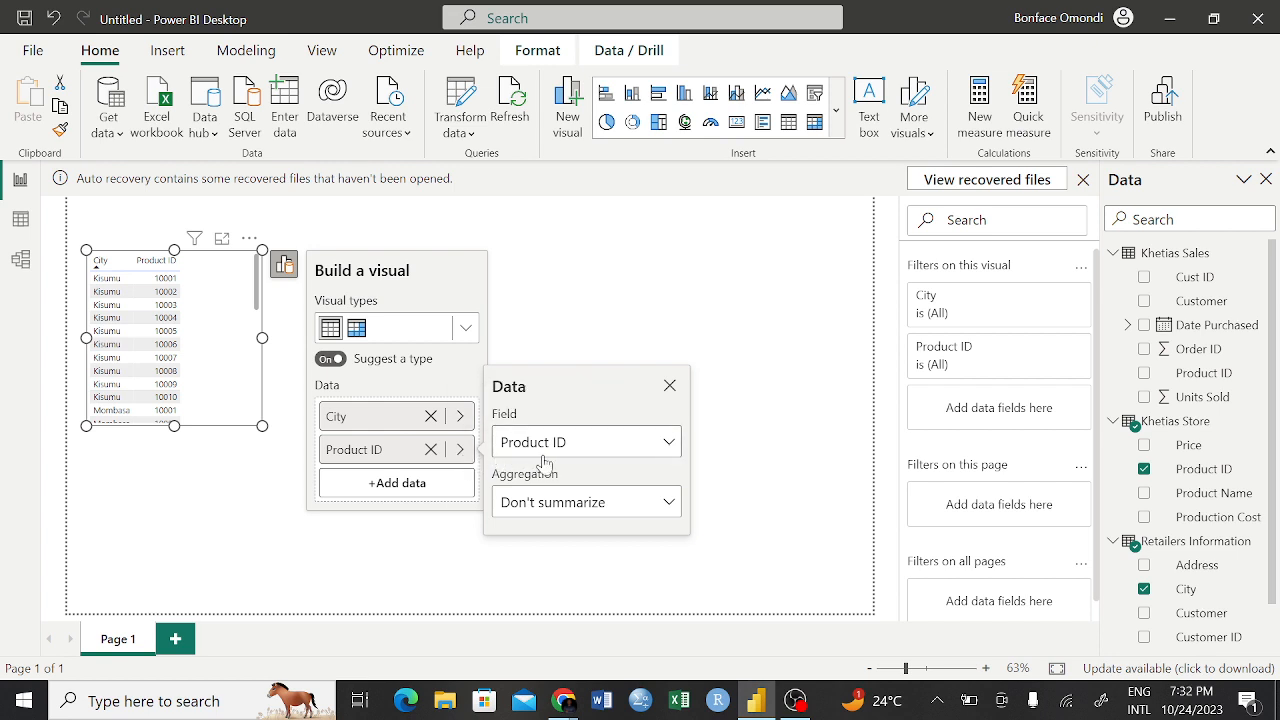
left_click(665, 503)
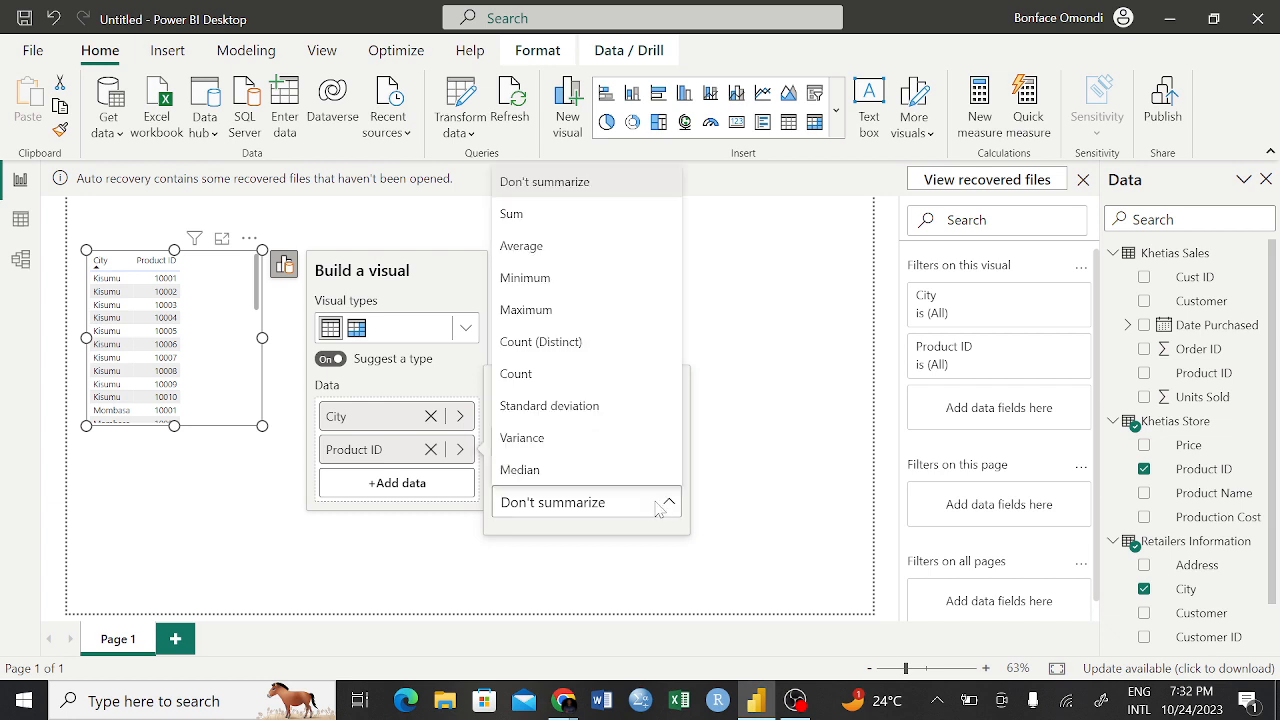
left_click(518, 373)
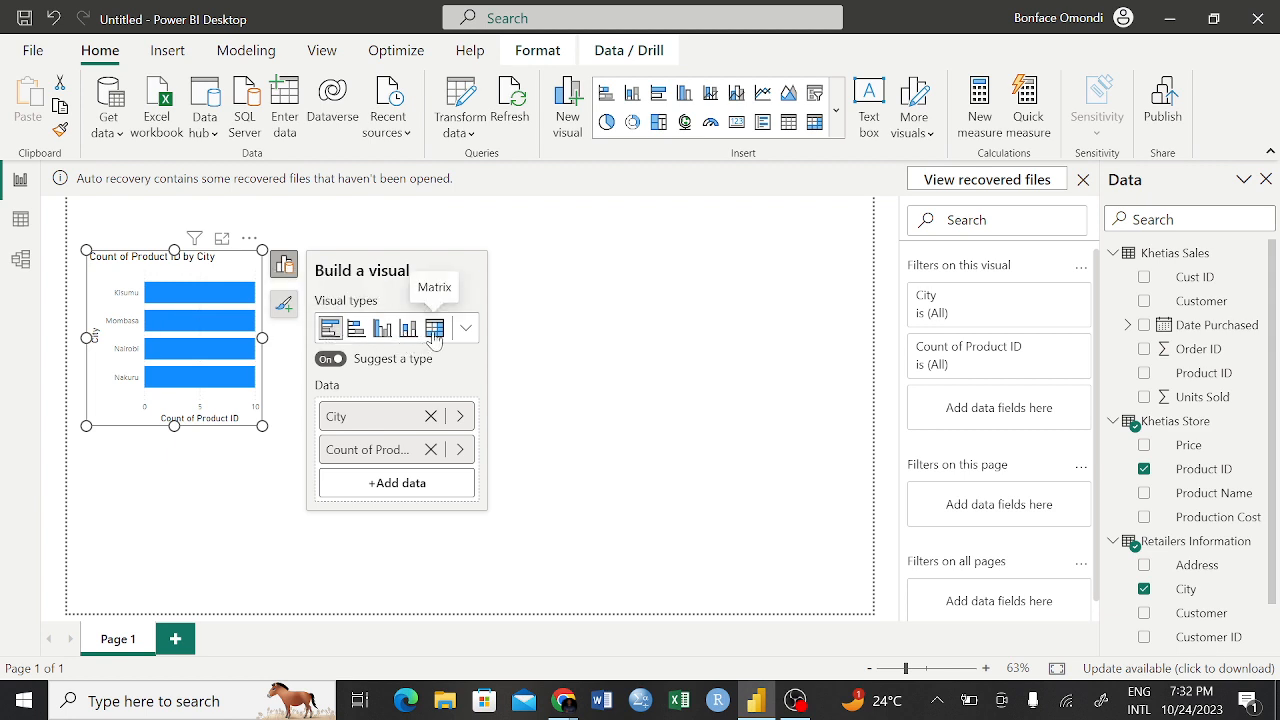
left_click(434, 330)
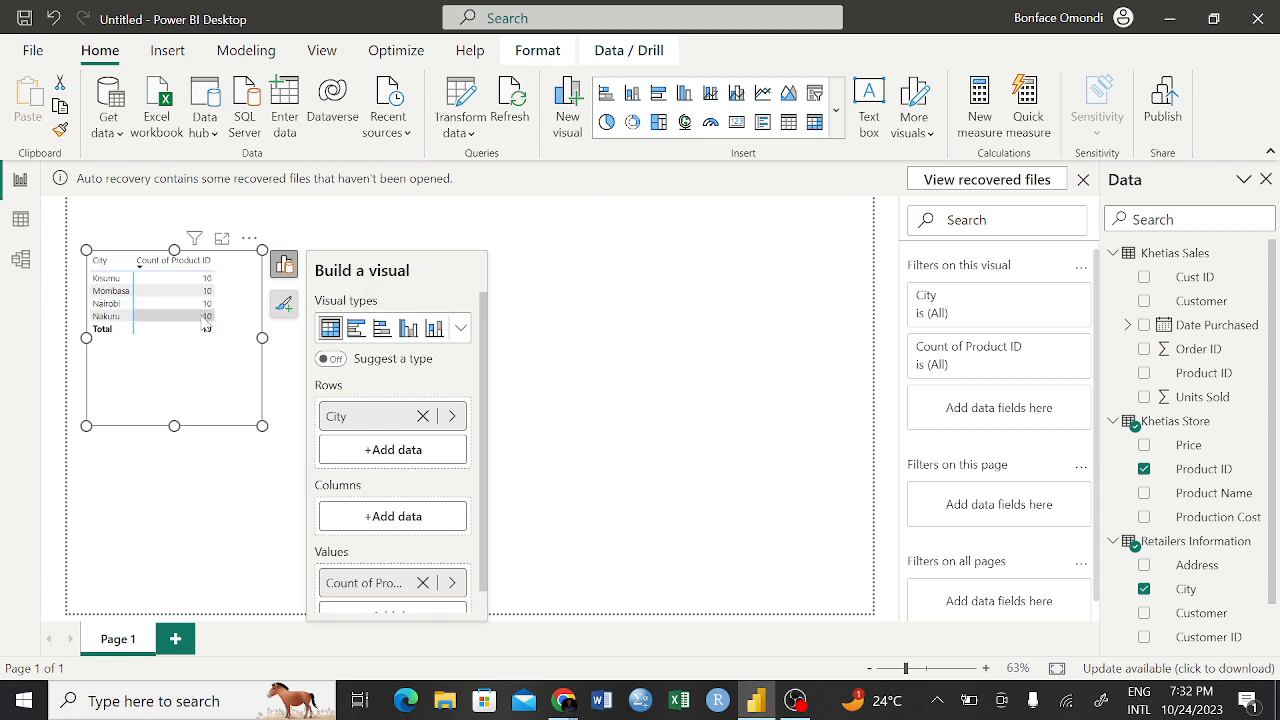
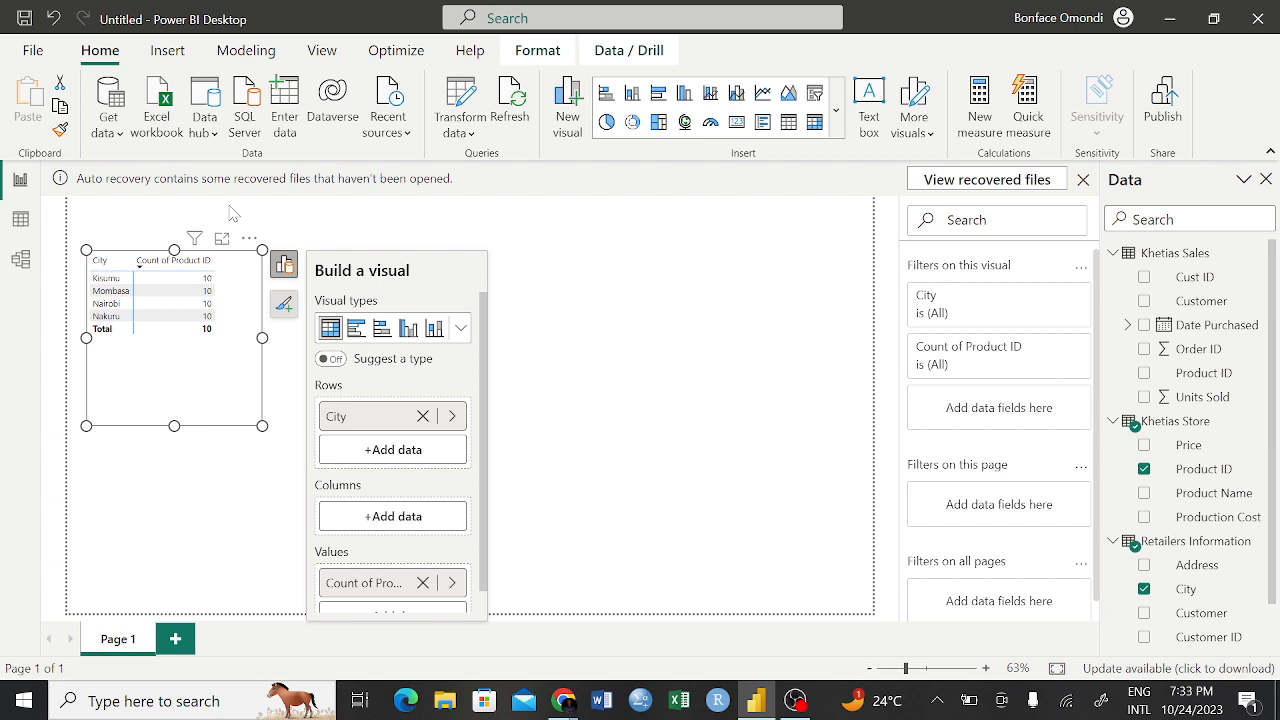
Review the global Security options, including the Map and Filled Map visuals setting, and close the options with OK
left_click(33, 50)
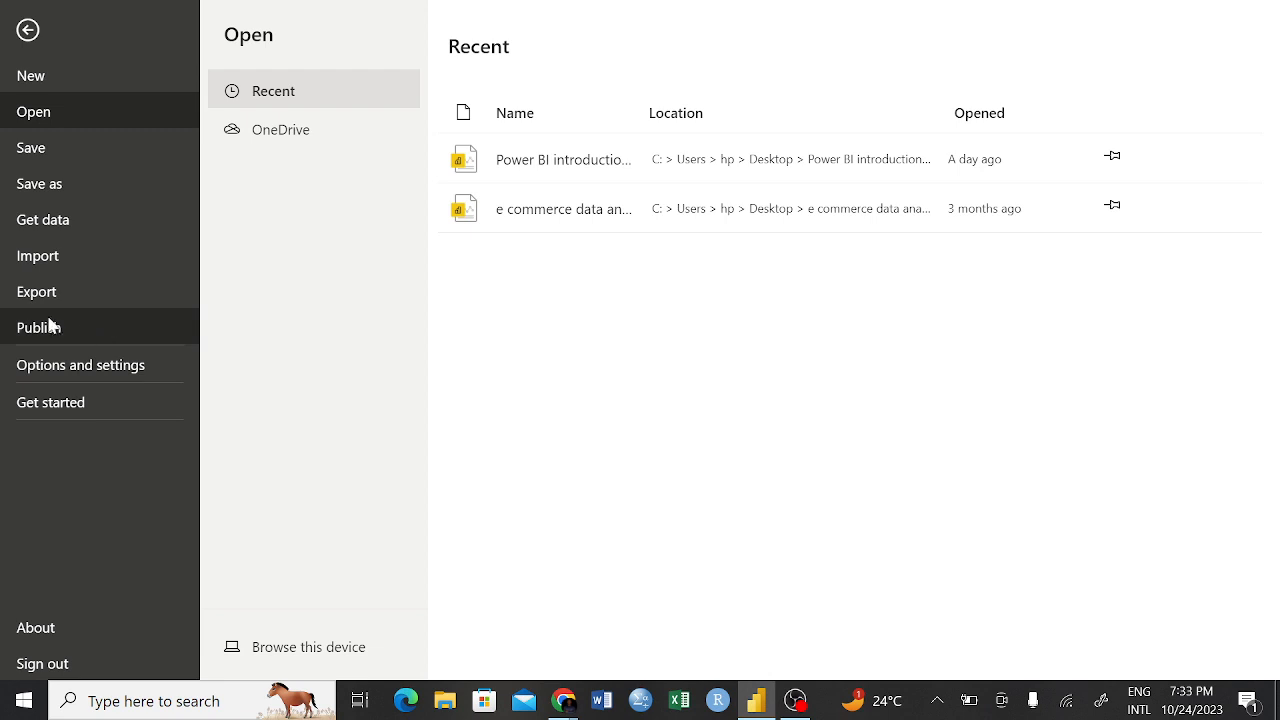
left_click(55, 366)
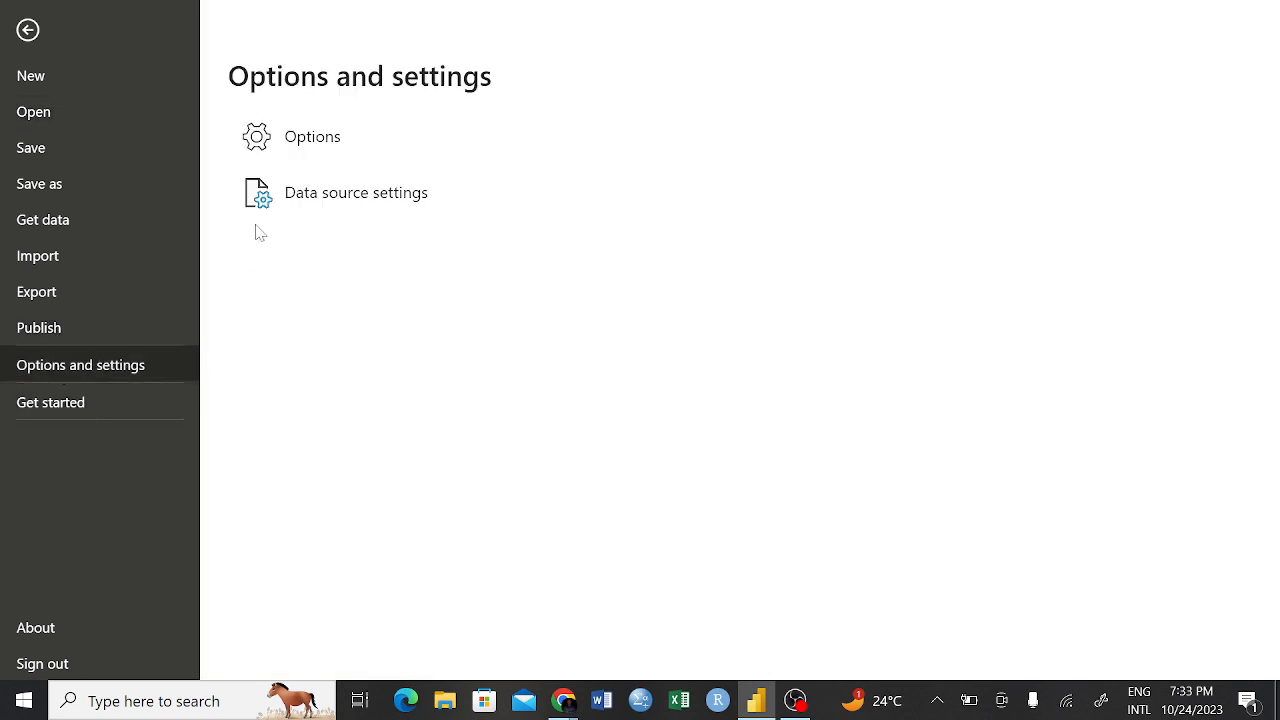
left_click(300, 140)
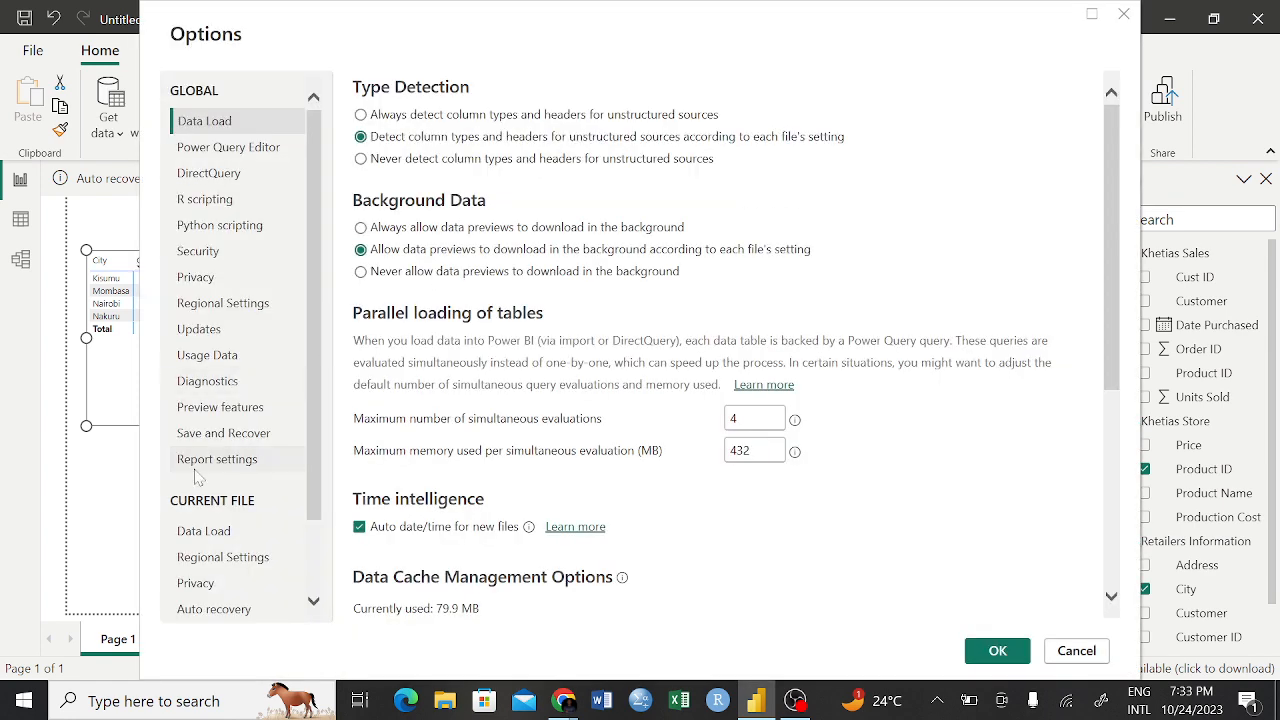
scroll(197, 478, "down", 2)
scroll(197, 478, "up", 2)
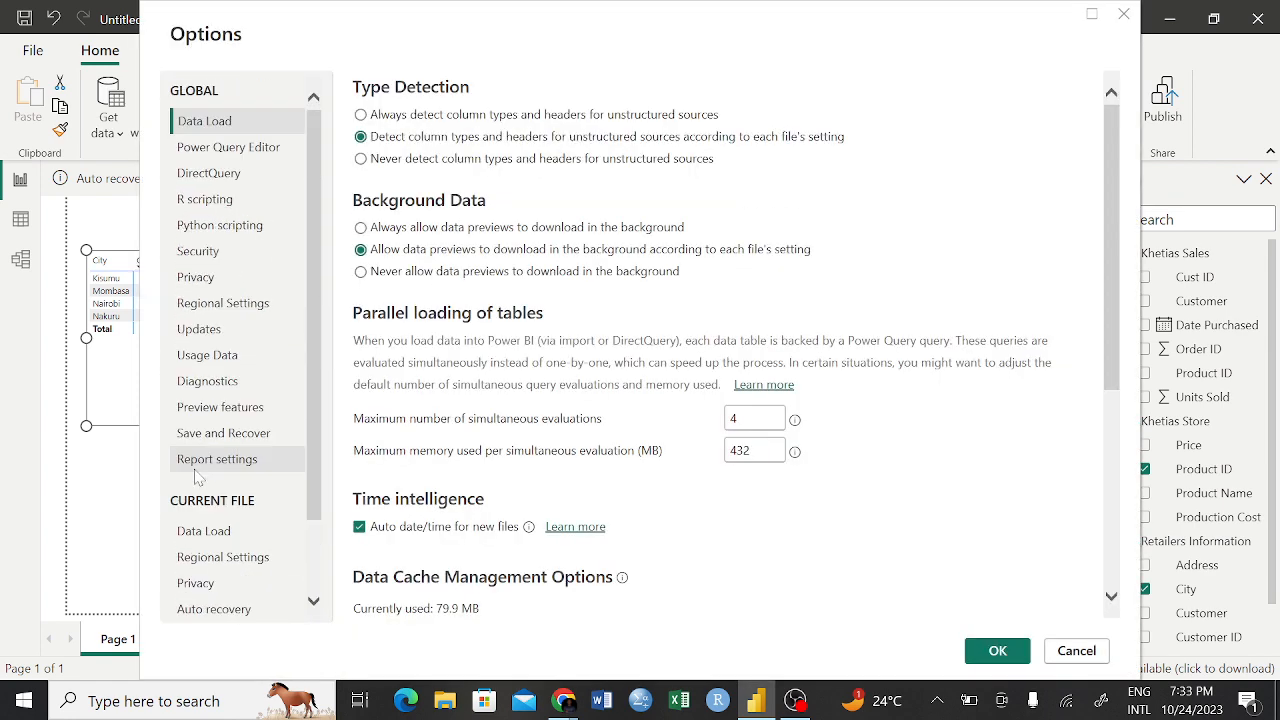
left_click(212, 256)
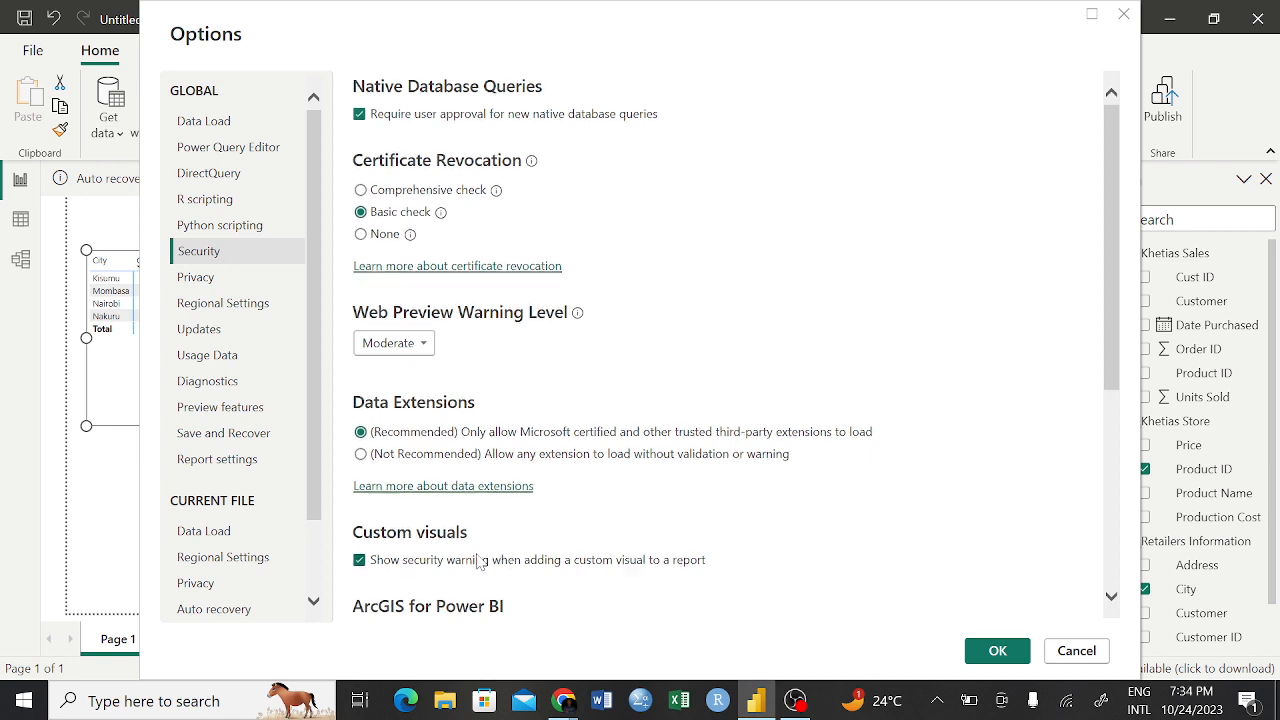
scroll(480, 563, "down", 4)
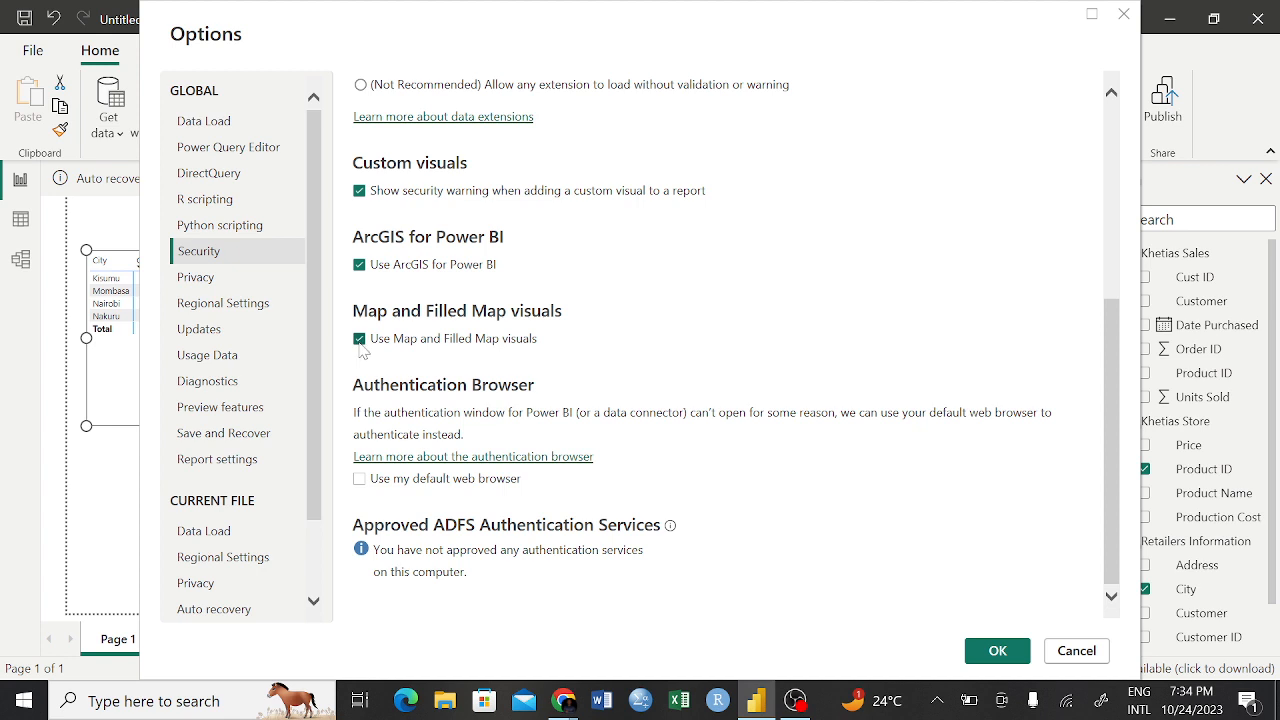
left_click(979, 652)
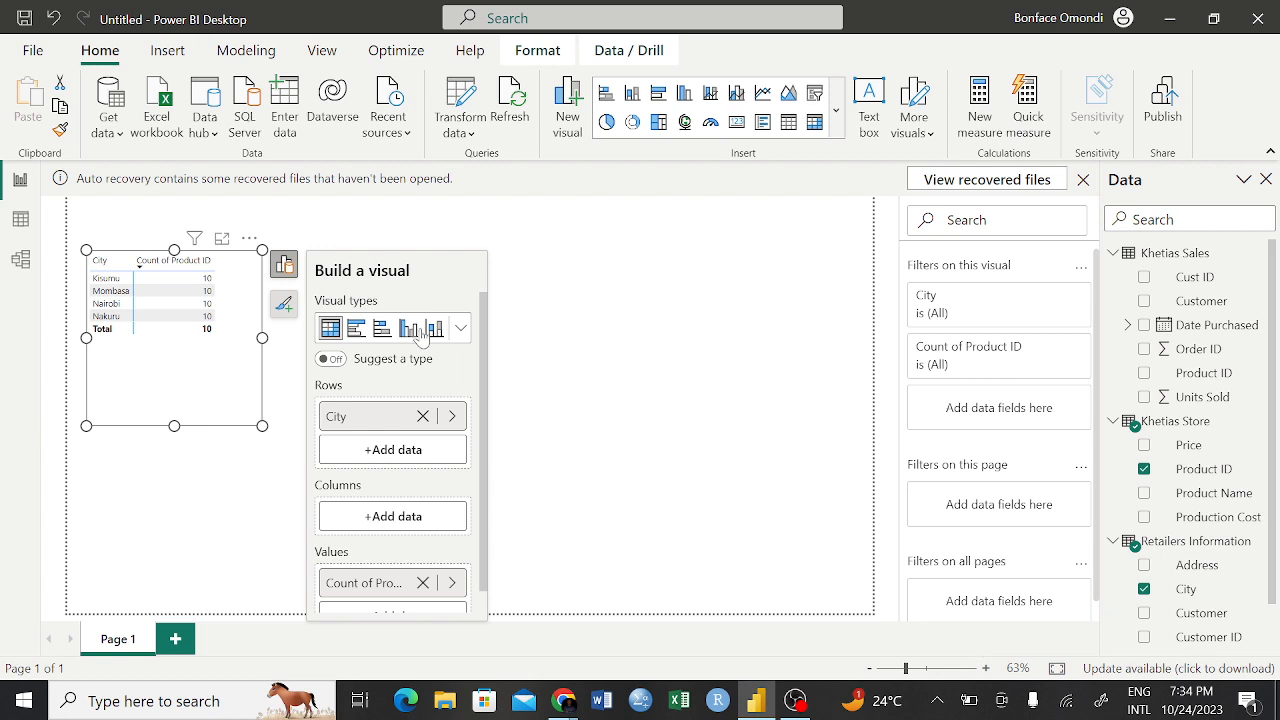
Reopen the global Security options, toggle Use Map and Filled Map visuals off and back on, and confirm
left_click(32, 52)
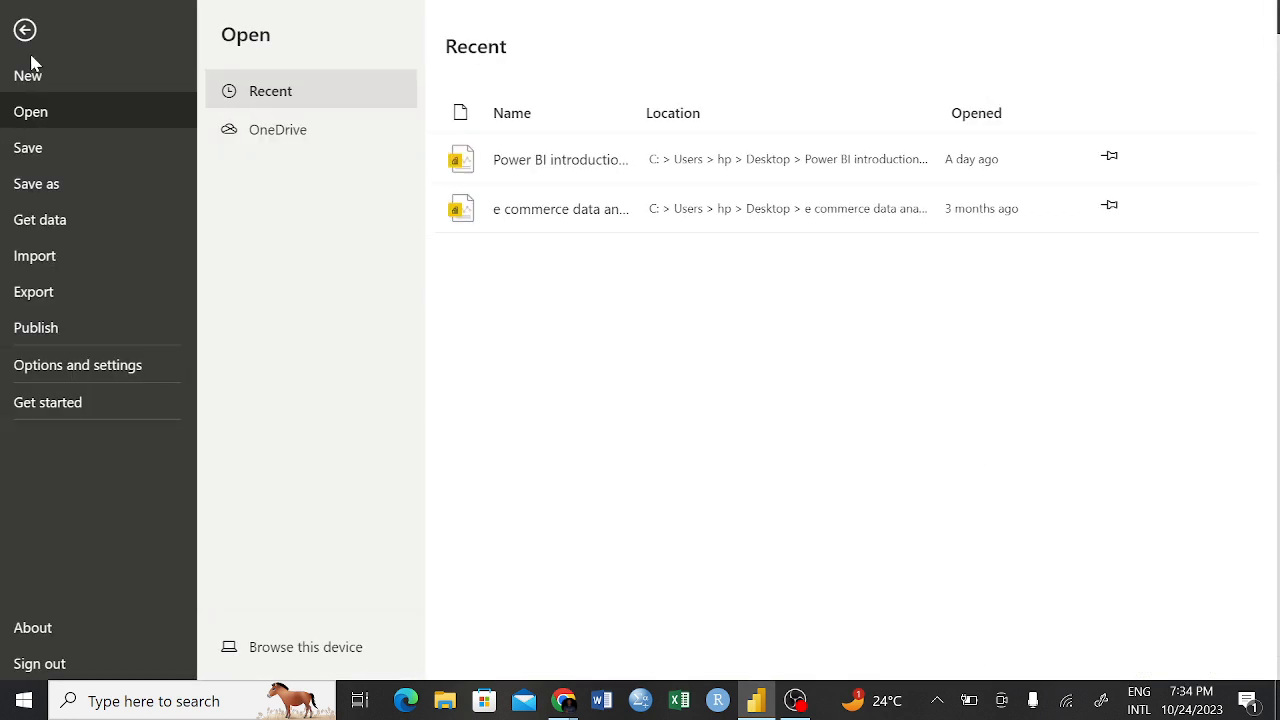
left_click(108, 366)
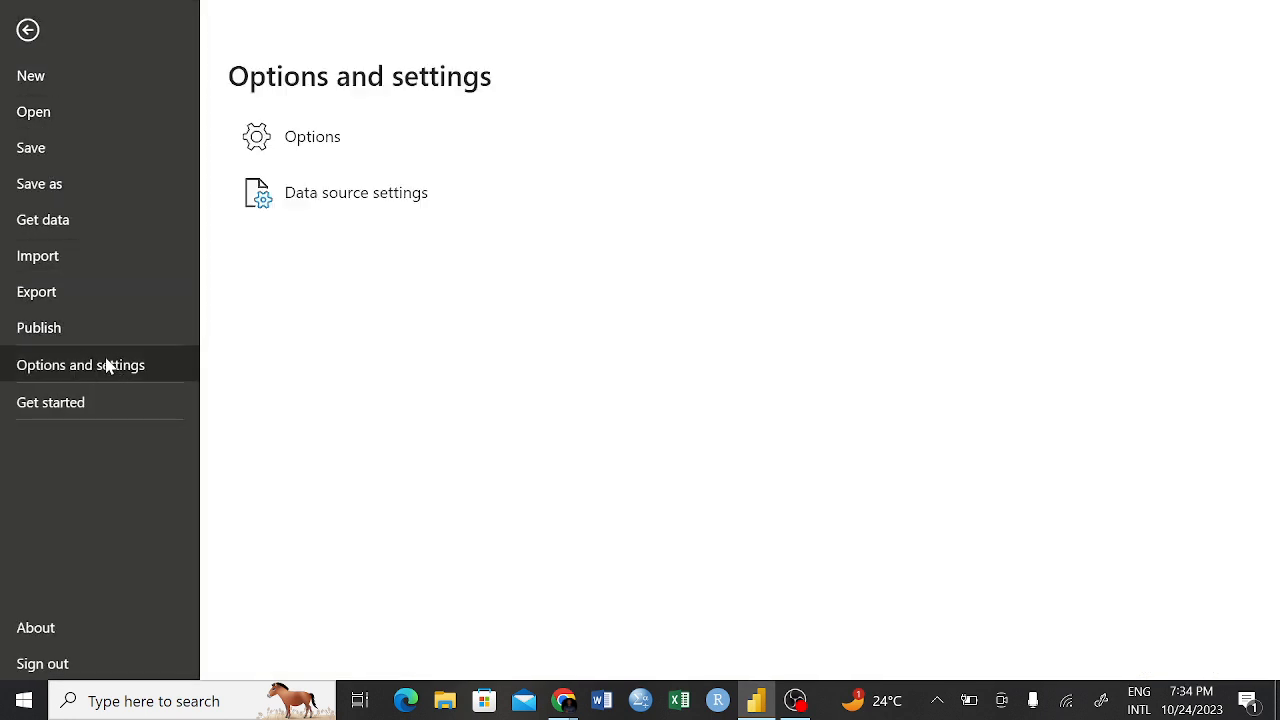
left_click(313, 140)
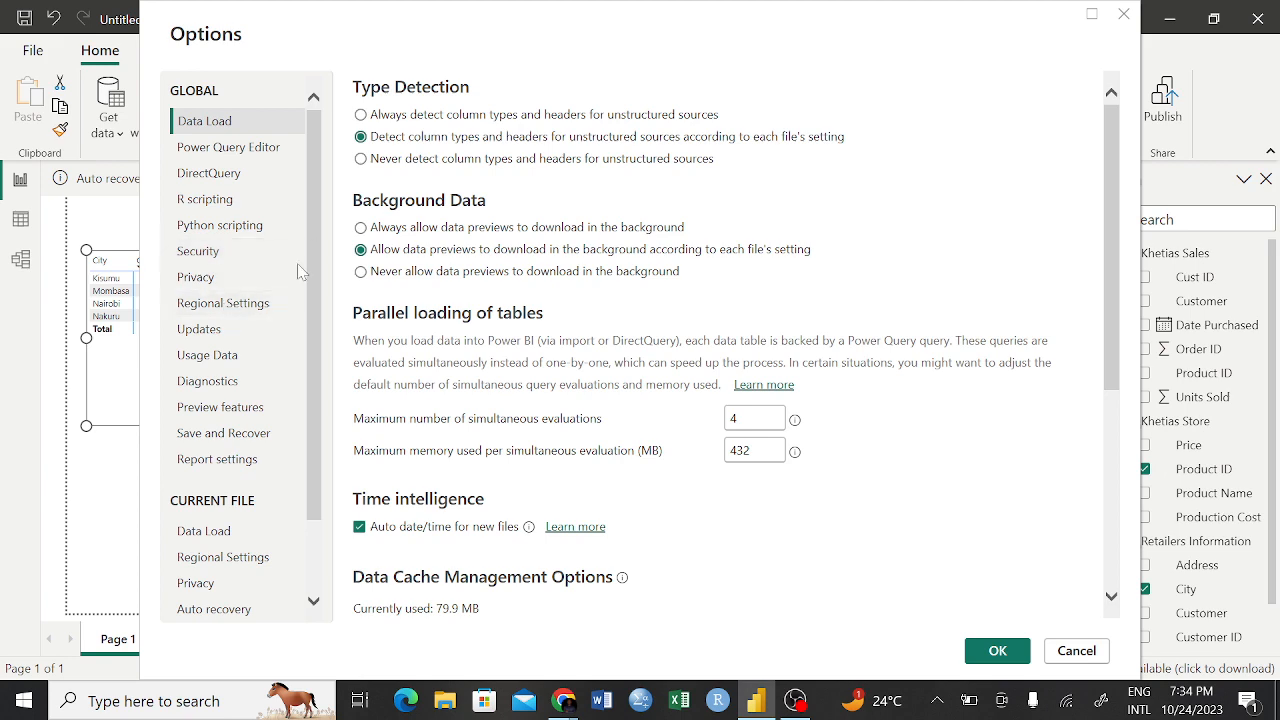
left_click(222, 260)
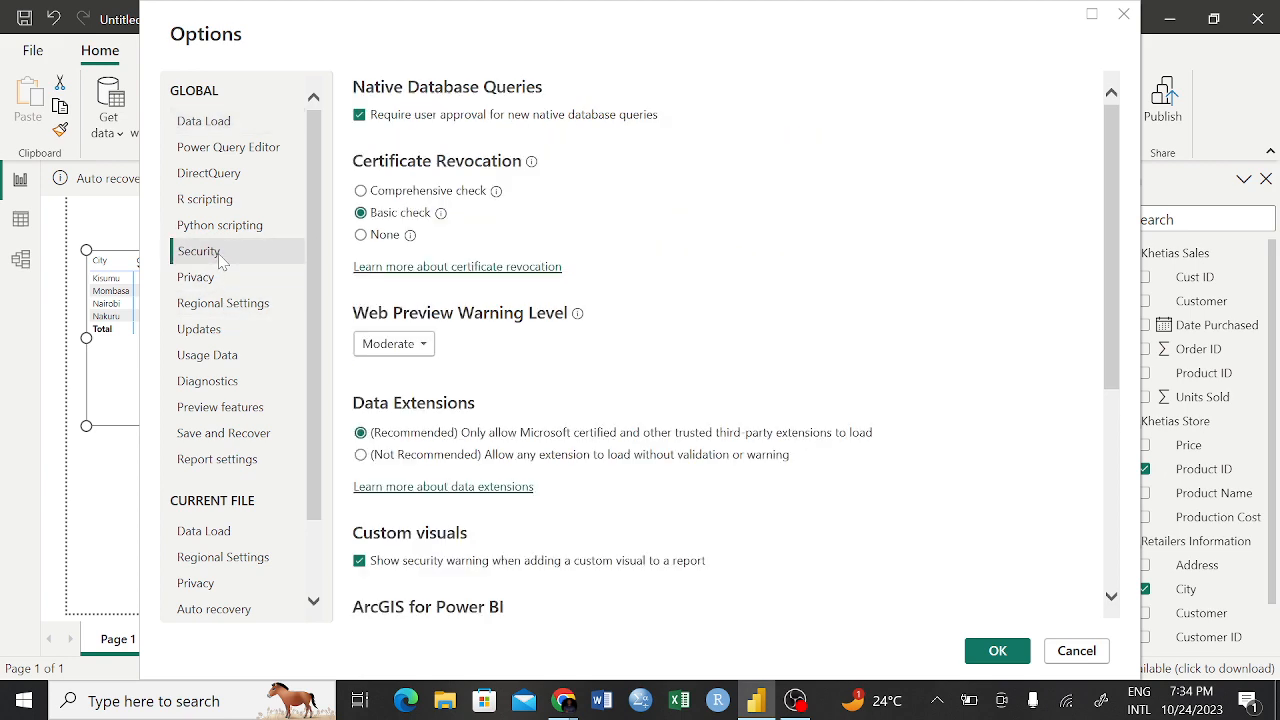
scroll(487, 512, "down", 4)
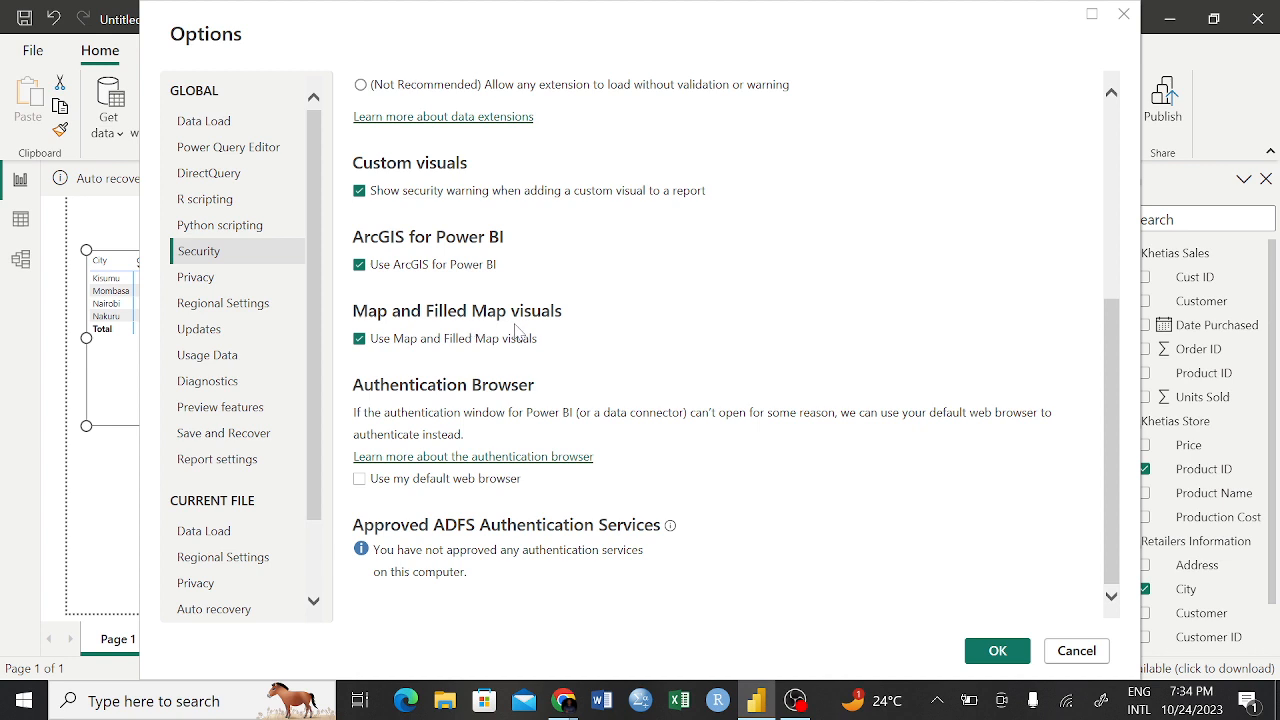
left_click(359, 339)
left_click(359, 339)
left_click(998, 652)
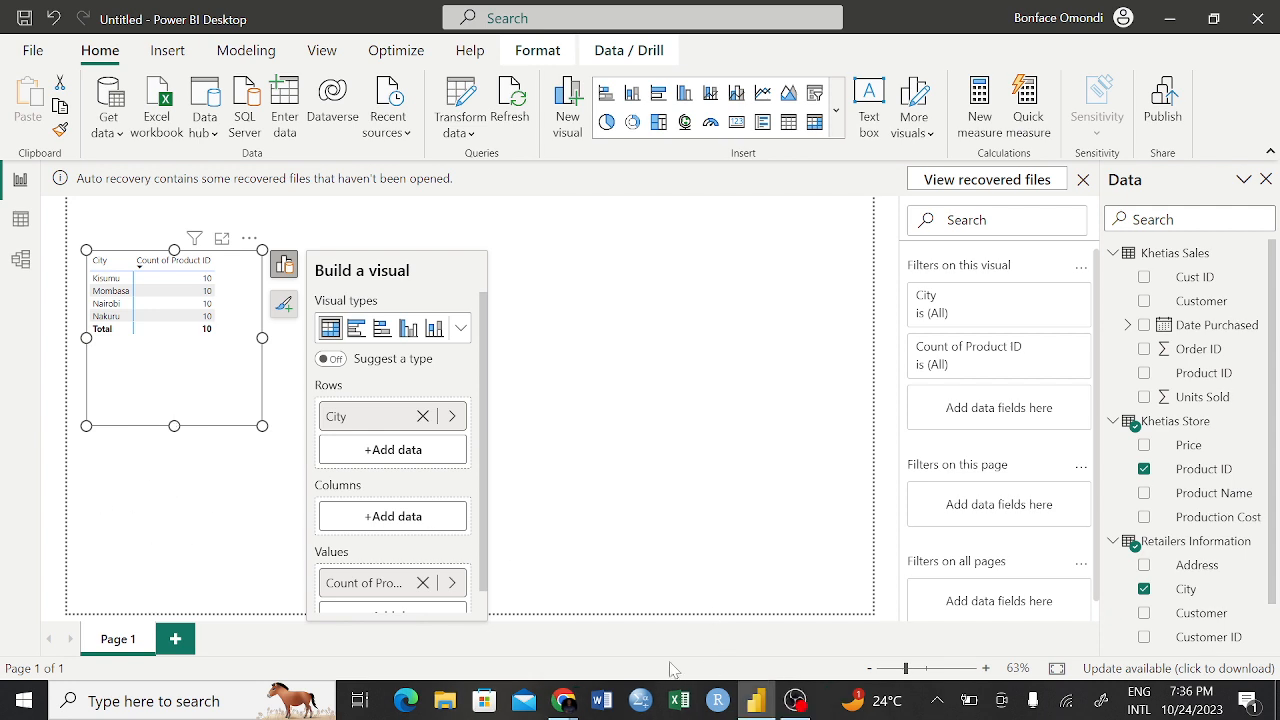
Switch to the Google Meet call in Chrome, resume presenting the screen, and return to Power BI Desktop
mouse_move(563, 706)
left_click(505, 630)
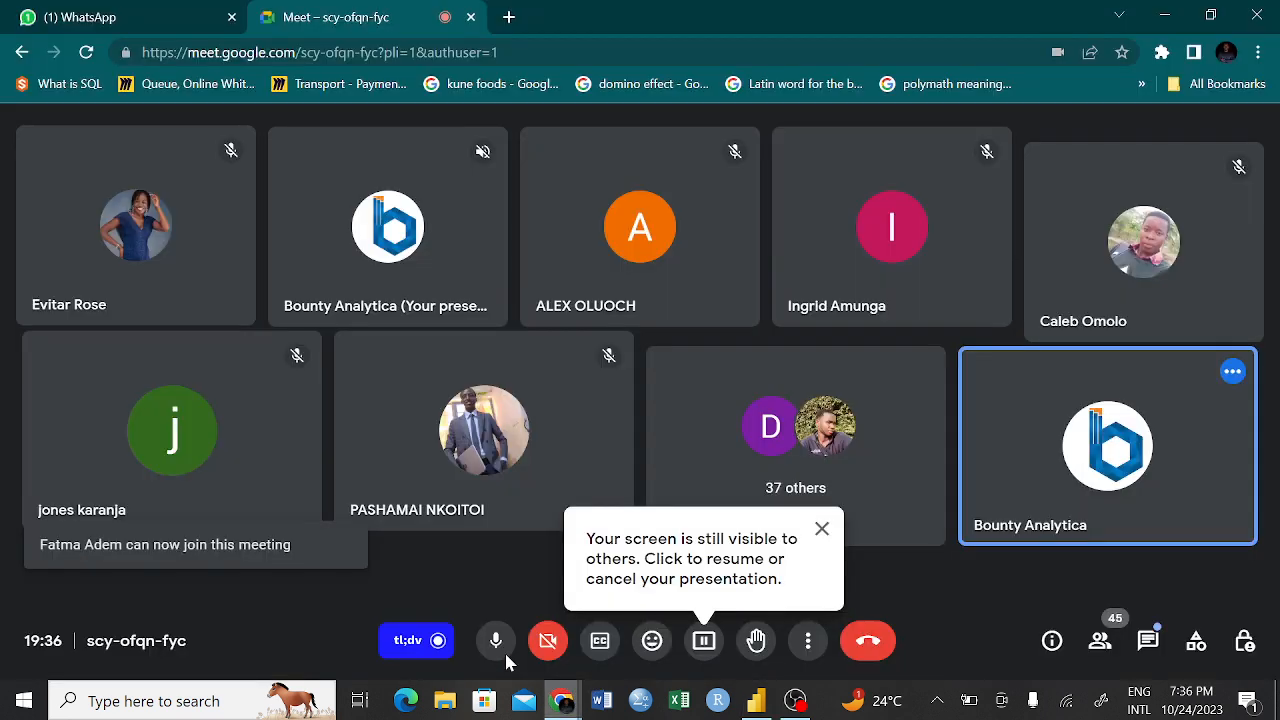
left_click(704, 640)
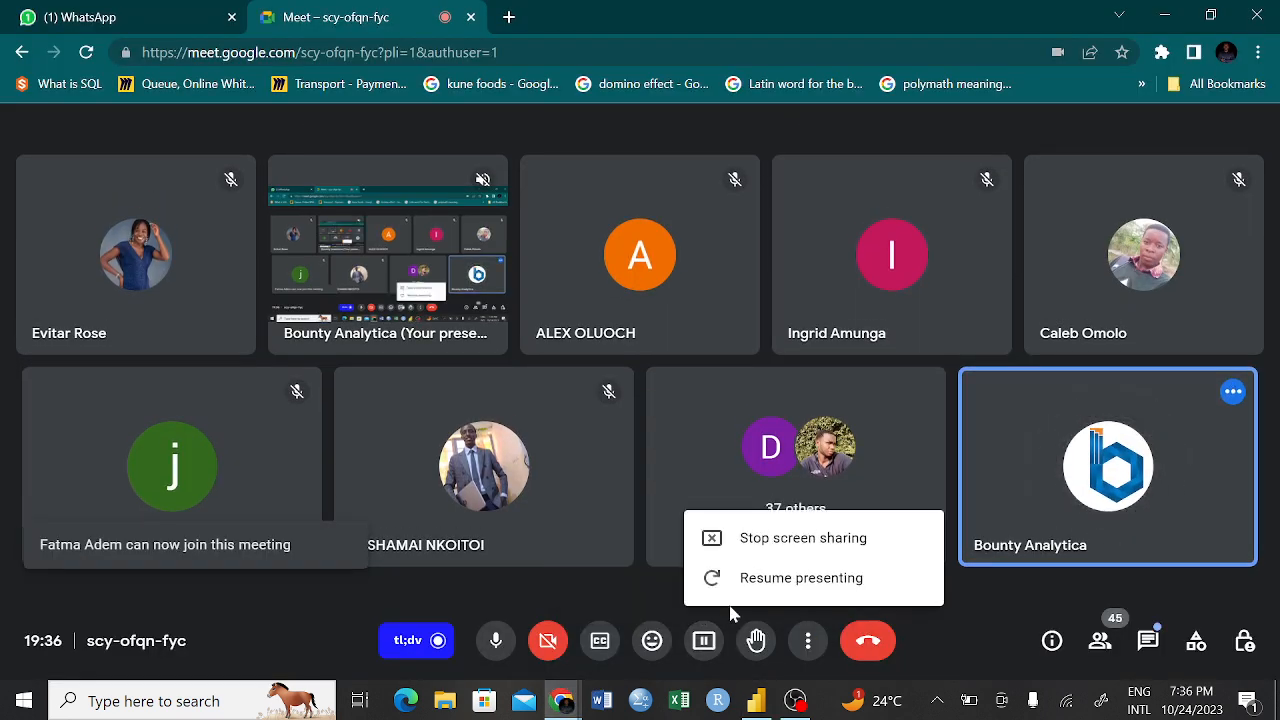
left_click(773, 580)
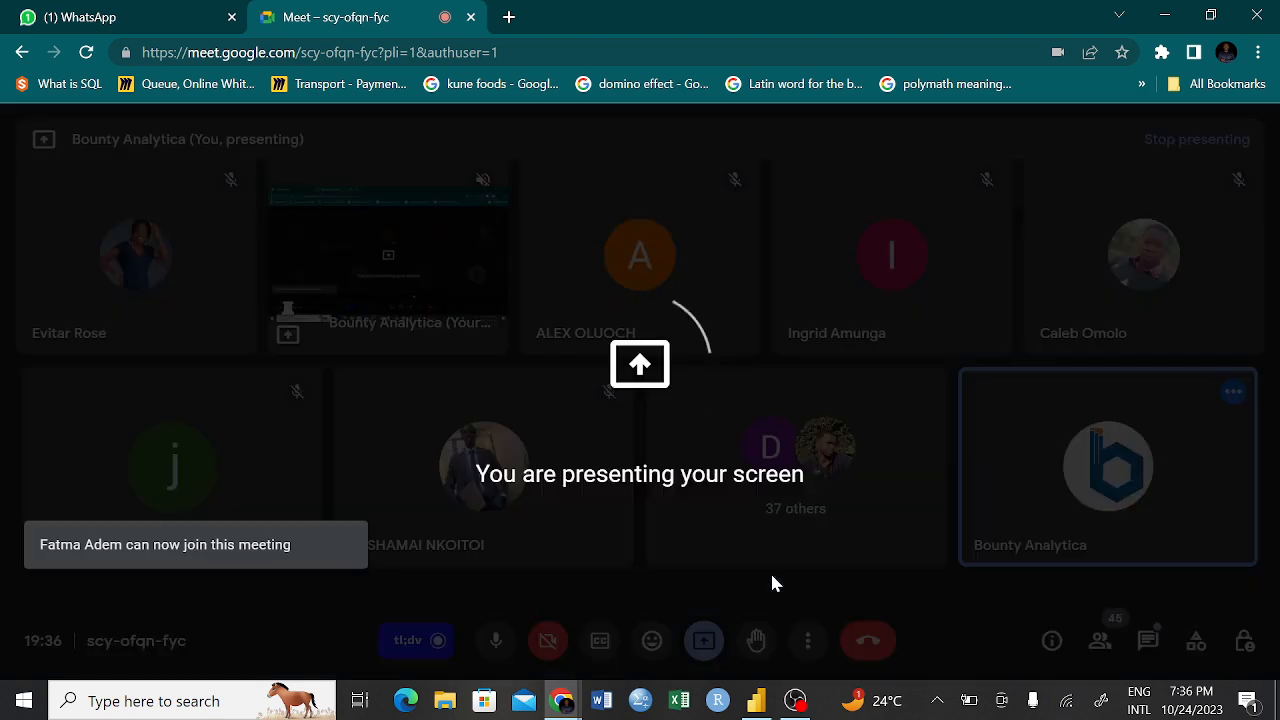
left_click(758, 702)
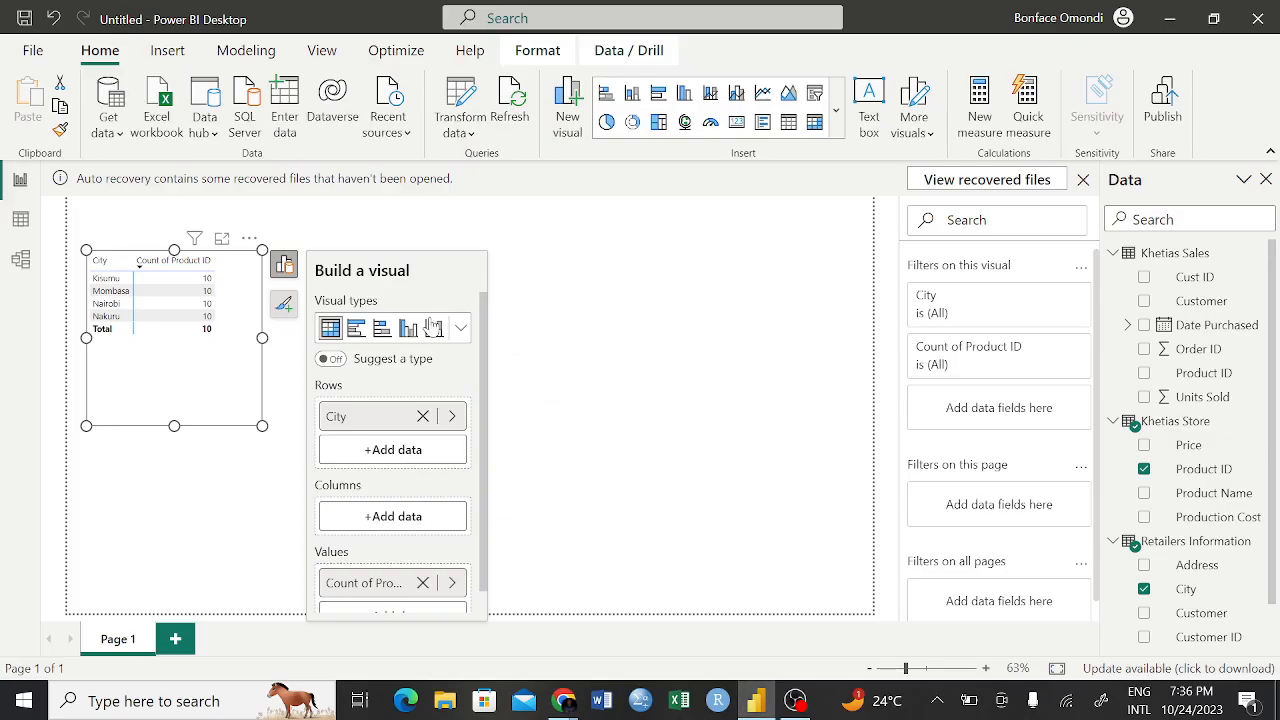
Try showing the City and Product ID count visual as a map, and restore the matrix type
left_click(461, 331)
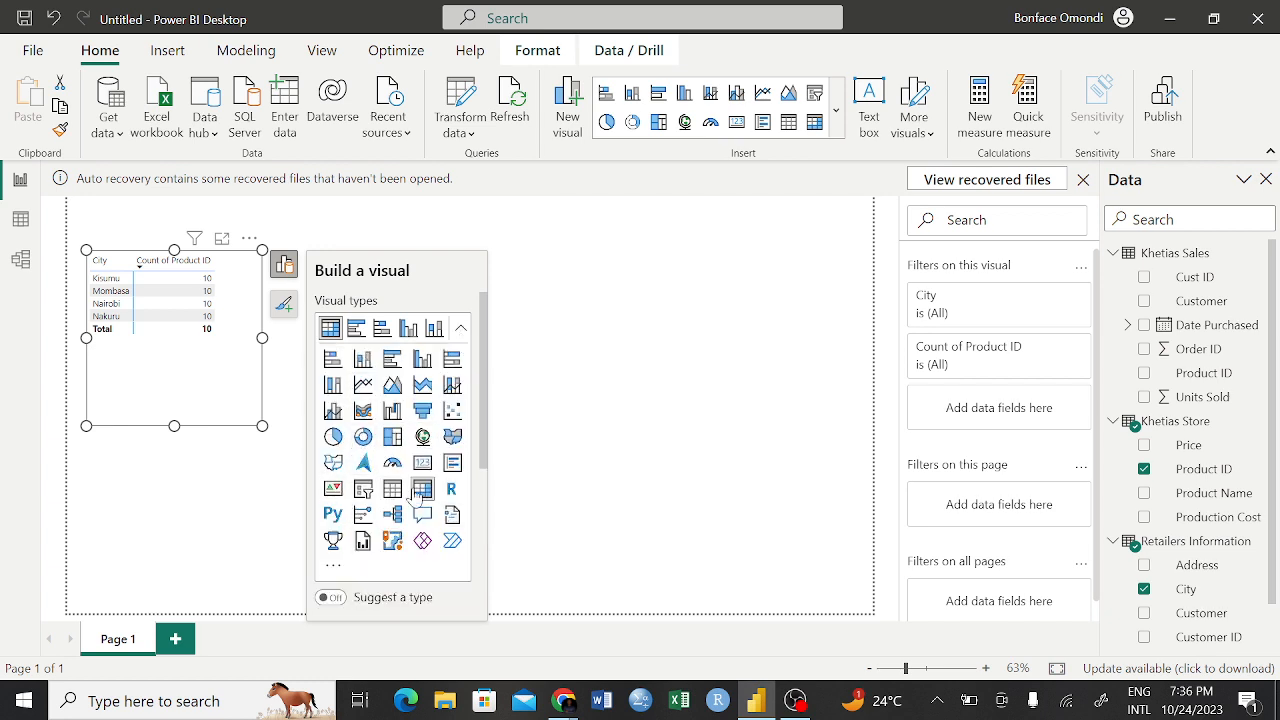
left_click(421, 441)
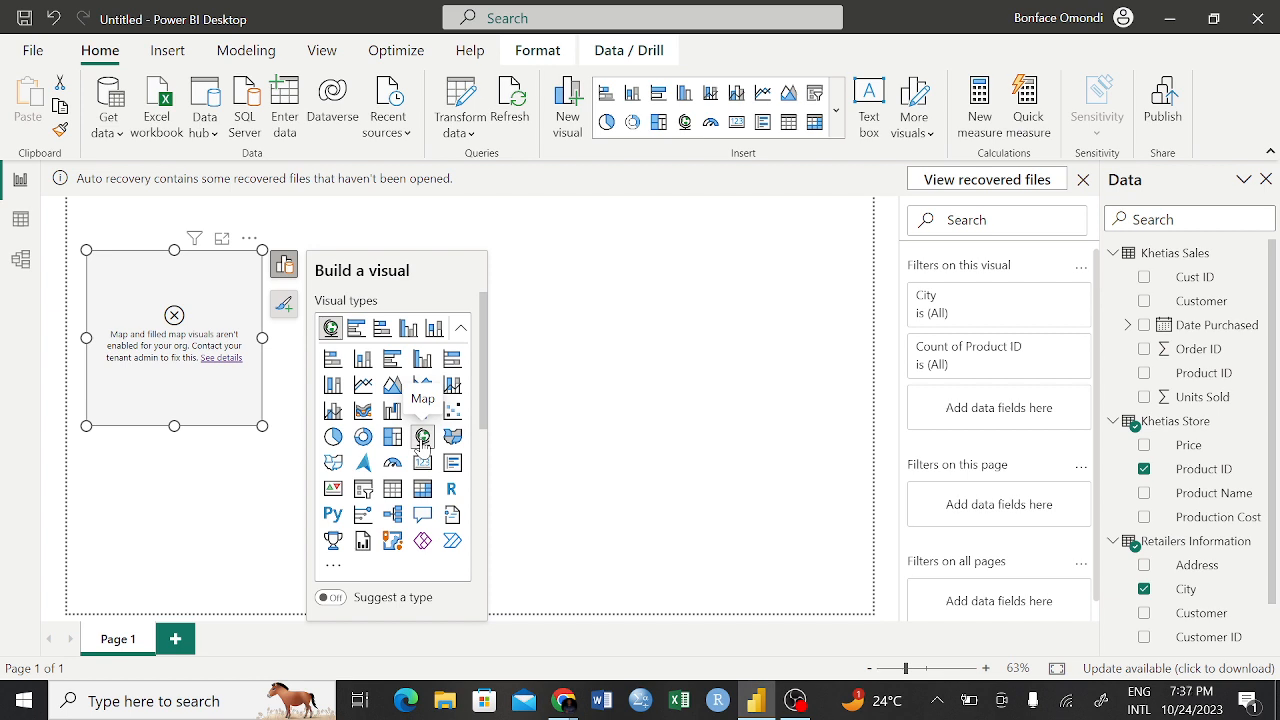
left_click(423, 490)
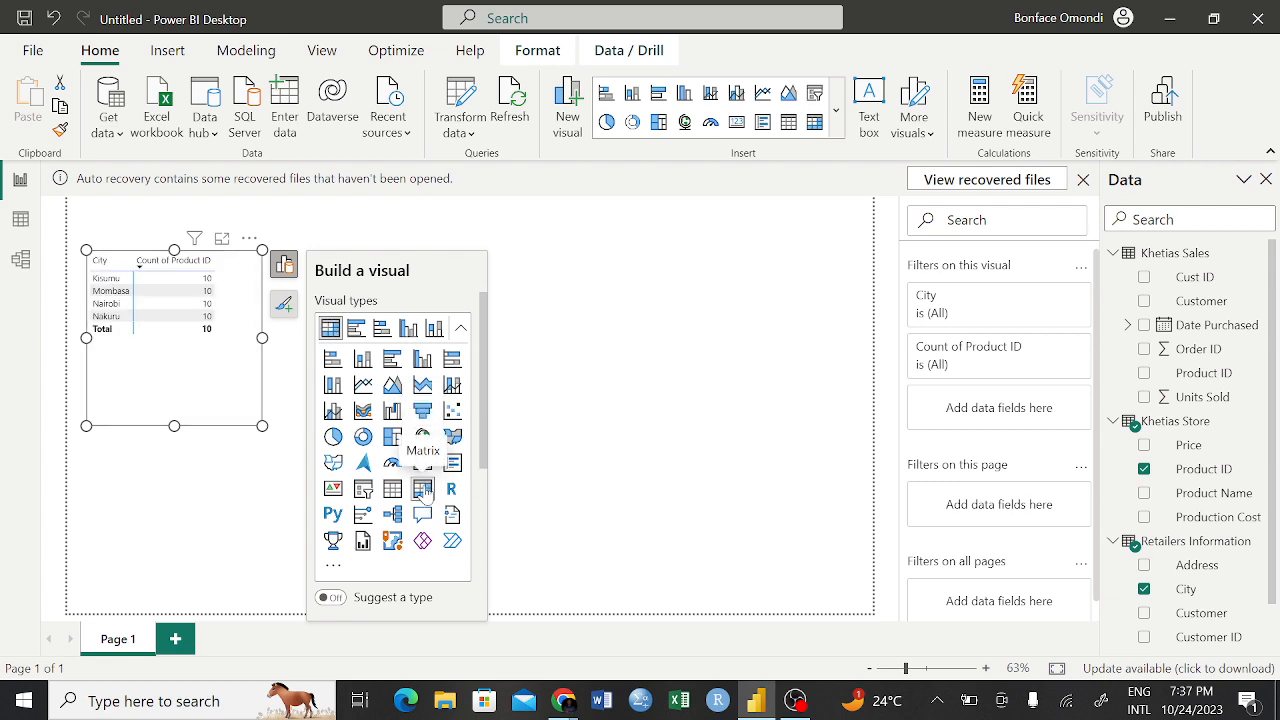
Try the donut, funnel and clustered bar chart types on the City visual, and change it back to a matrix
left_click(363, 437)
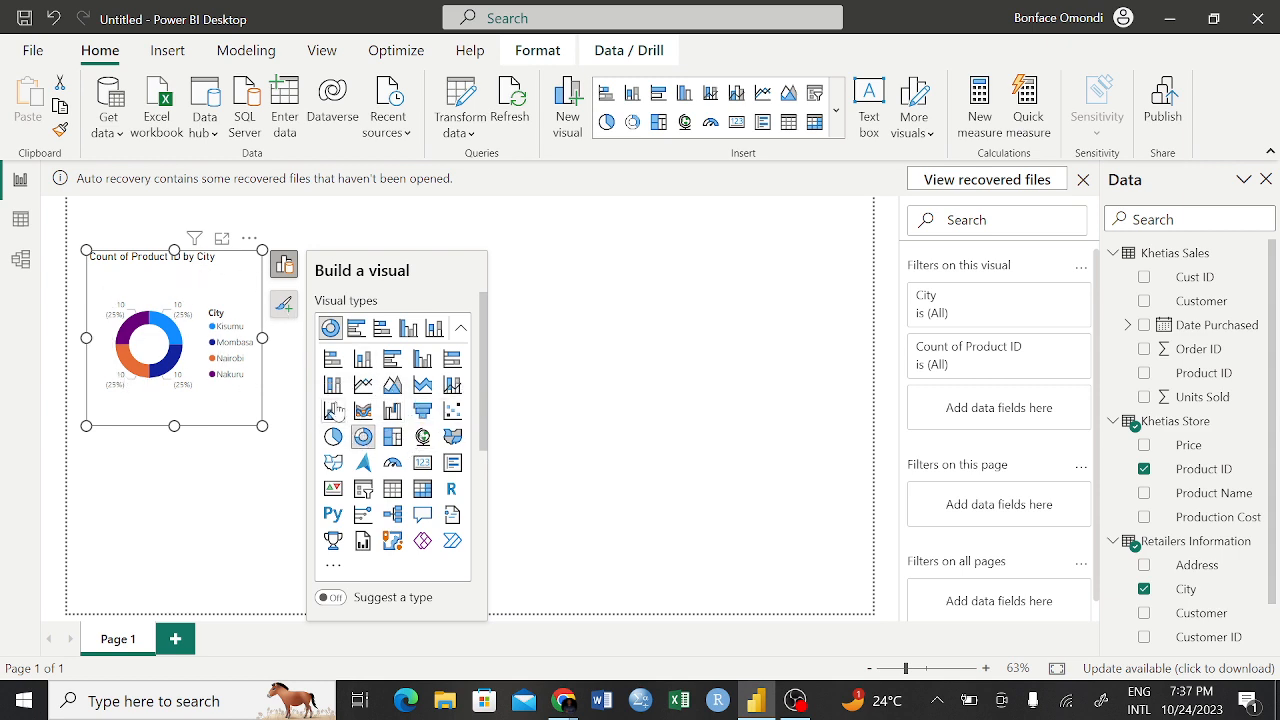
left_click(430, 414)
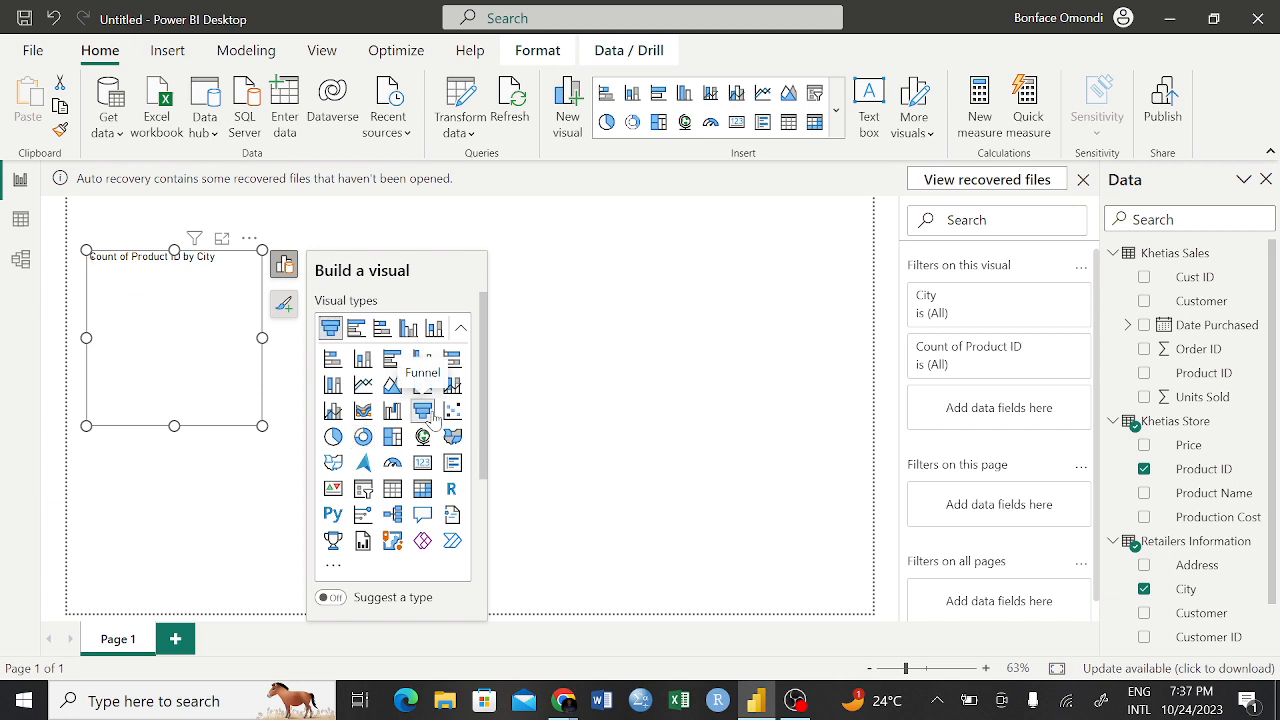
left_click(398, 362)
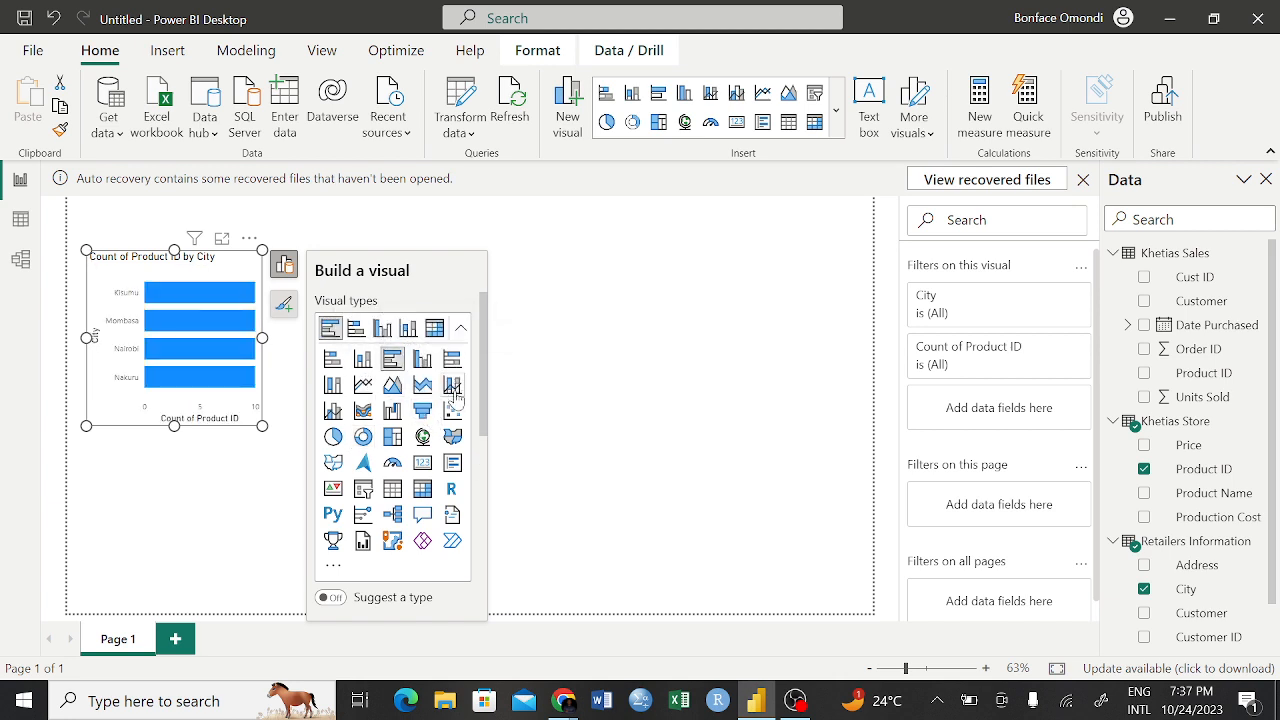
left_click(420, 490)
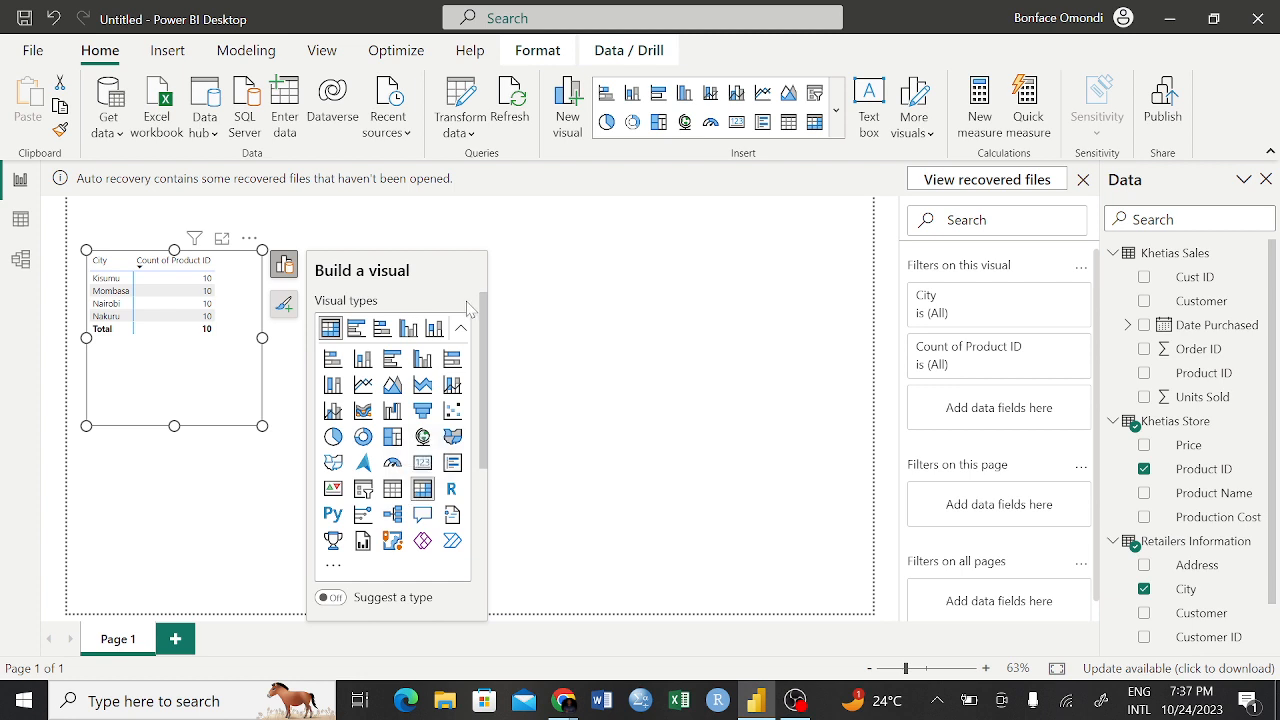
Close the visual builder and reduce the City matrix's height so its frame ends just below the Total row
left_click(357, 280)
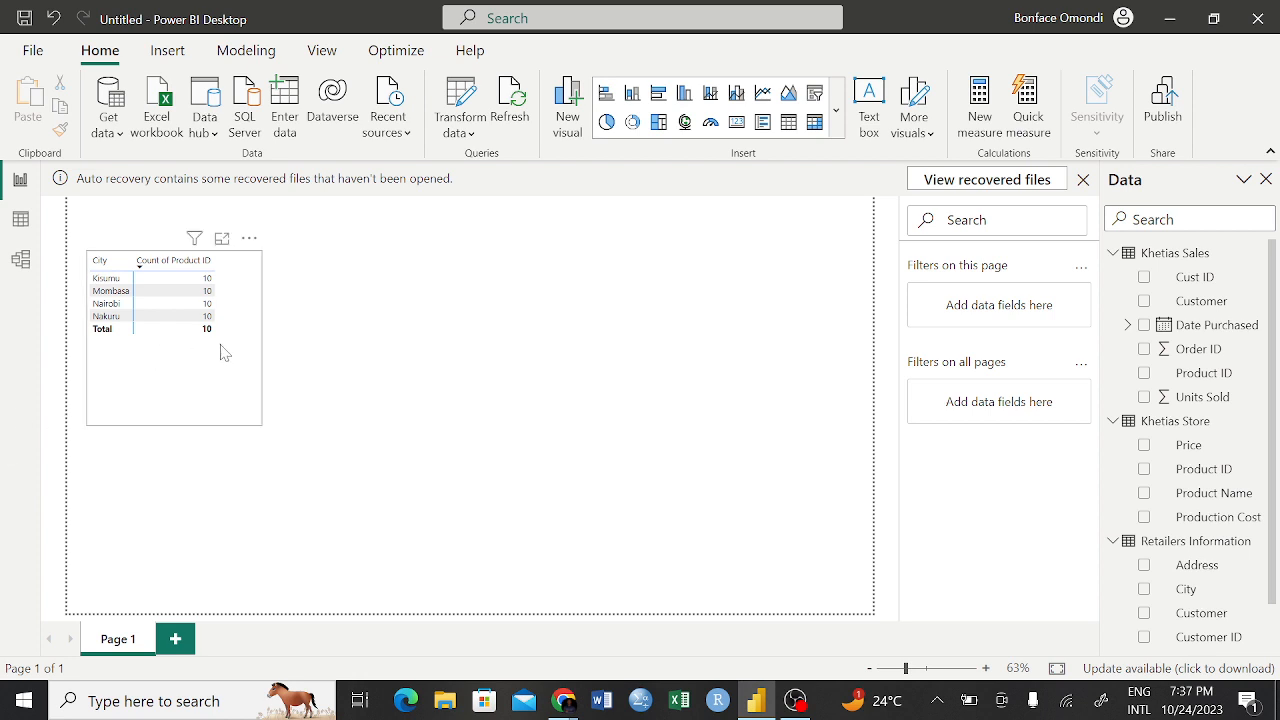
left_click(230, 385)
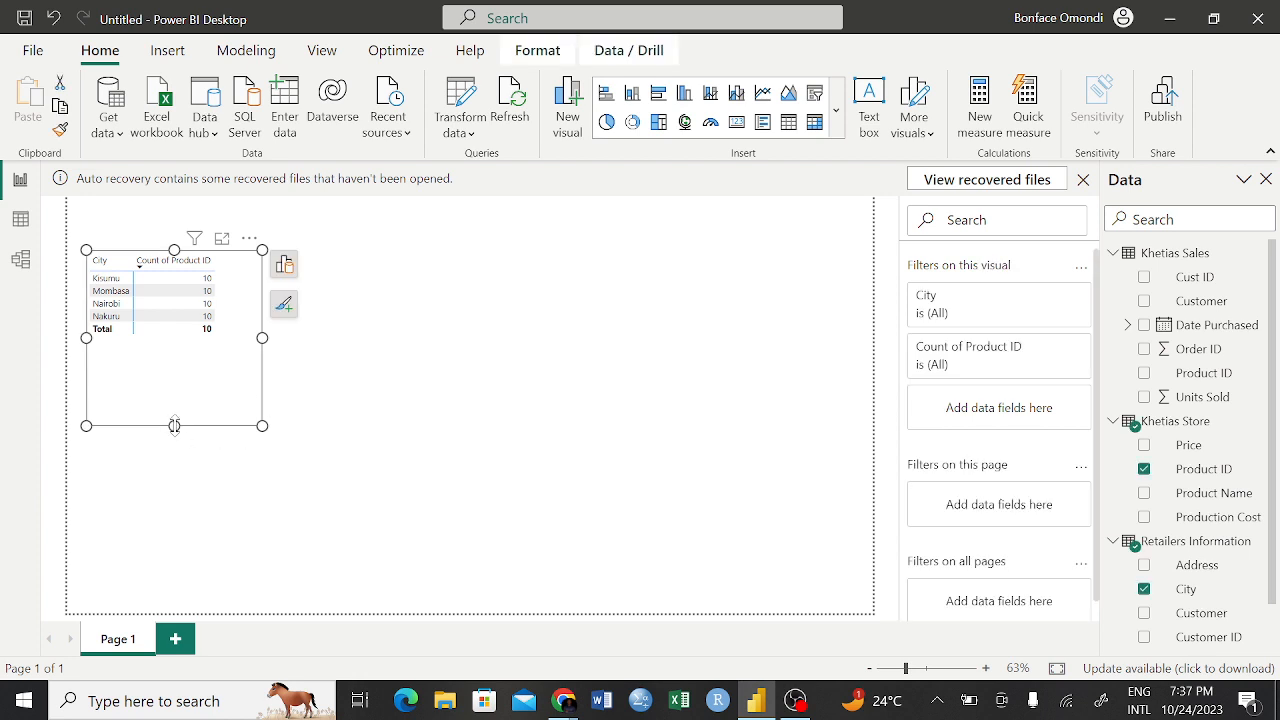
left_click_drag(174, 426, 174, 351)
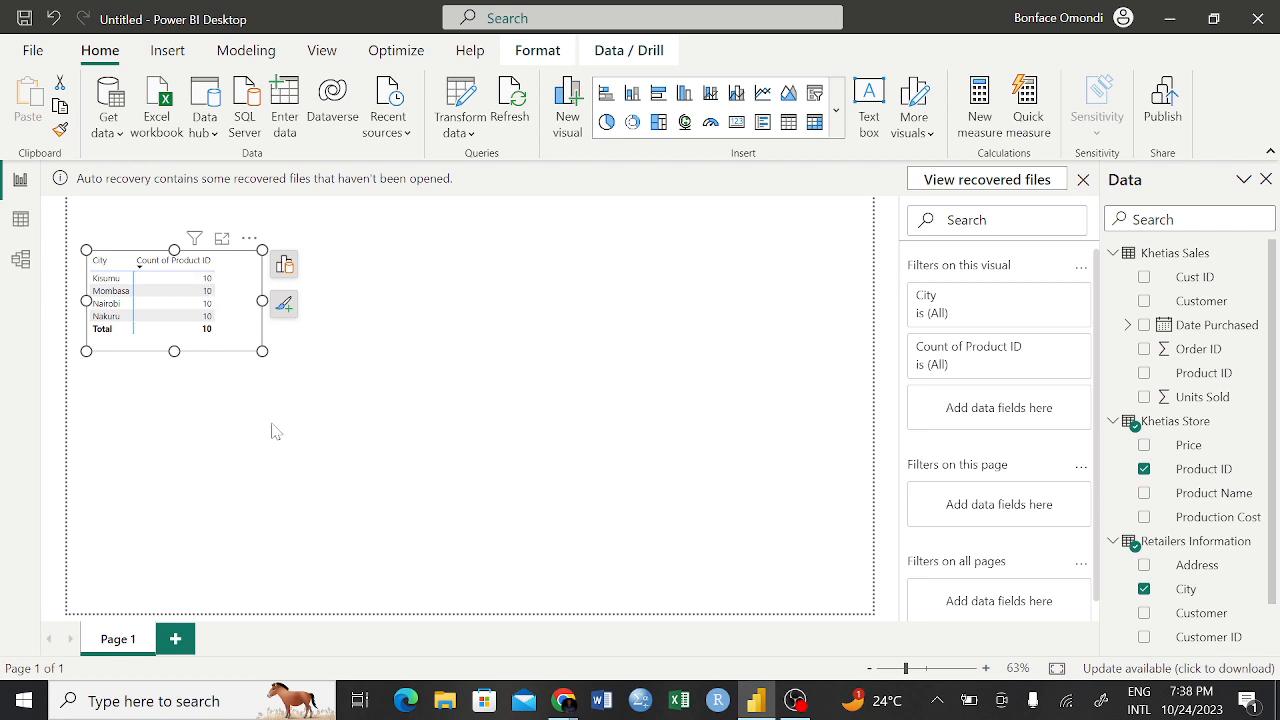
Set the cross filter direction between Khetias Sales and Retailers Information to Both, check the City matrix in the report, and return to the model view
left_click(20, 259)
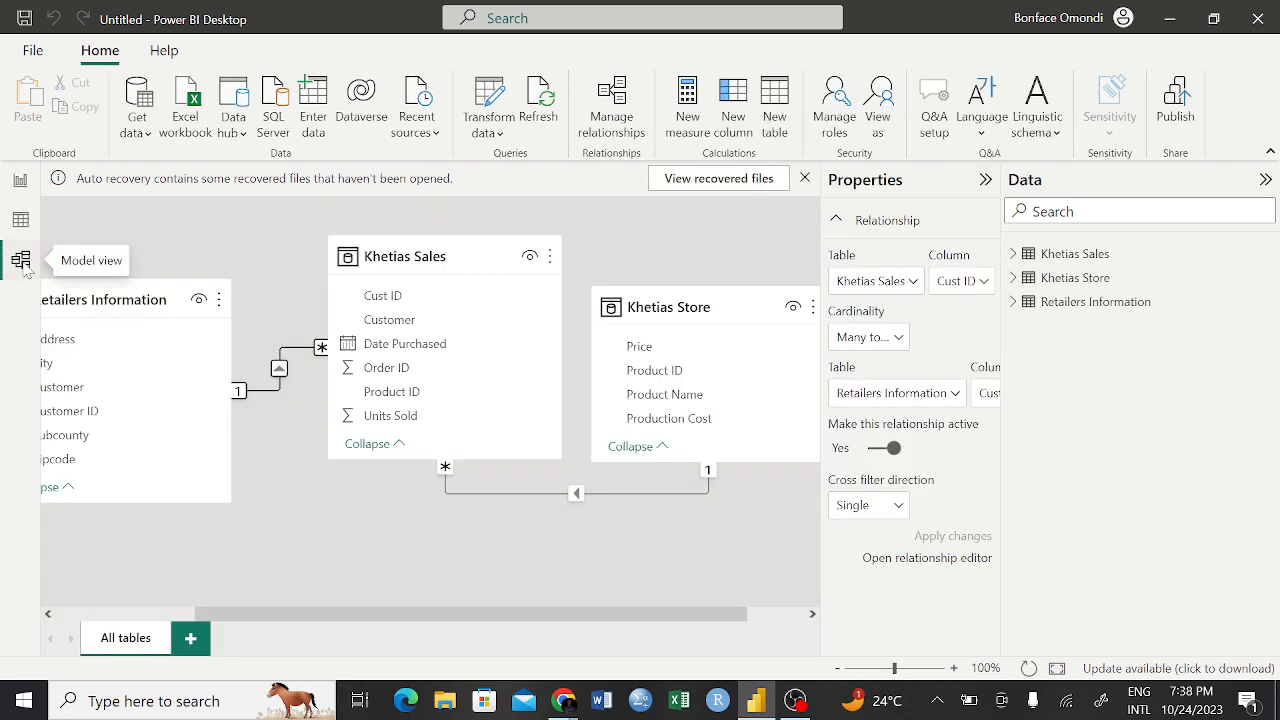
double_click(275, 394)
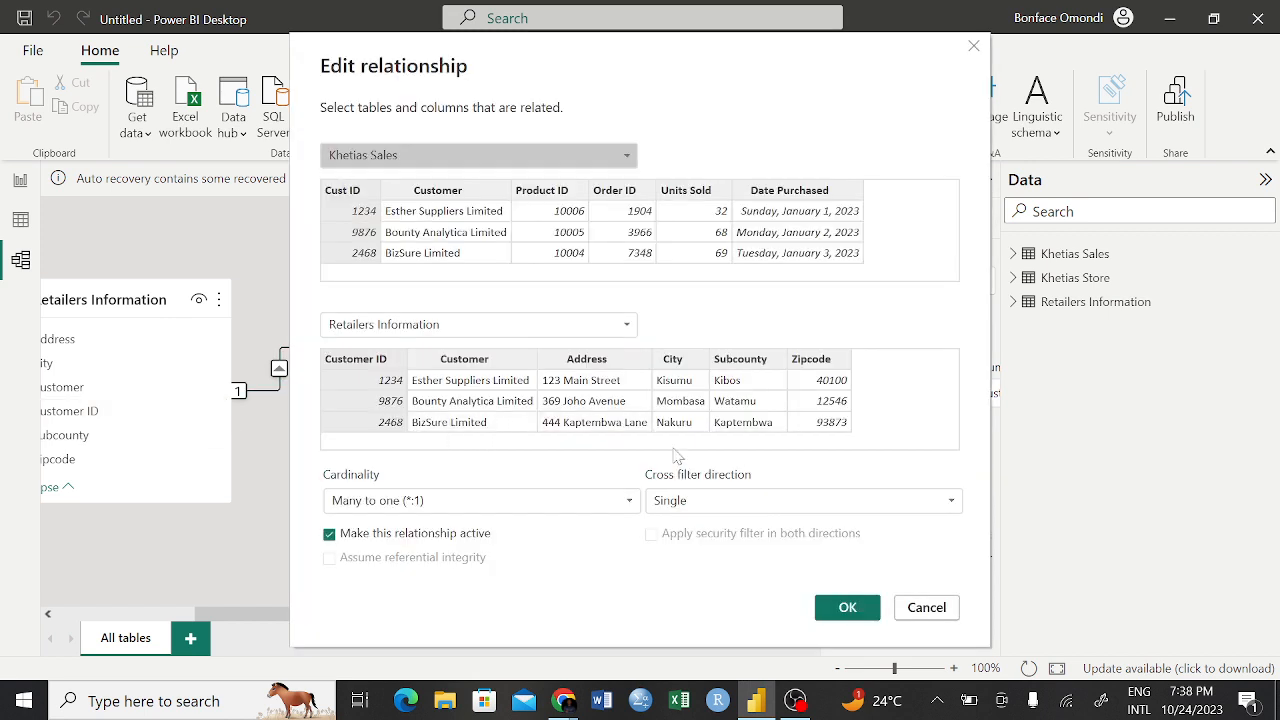
left_click(940, 498)
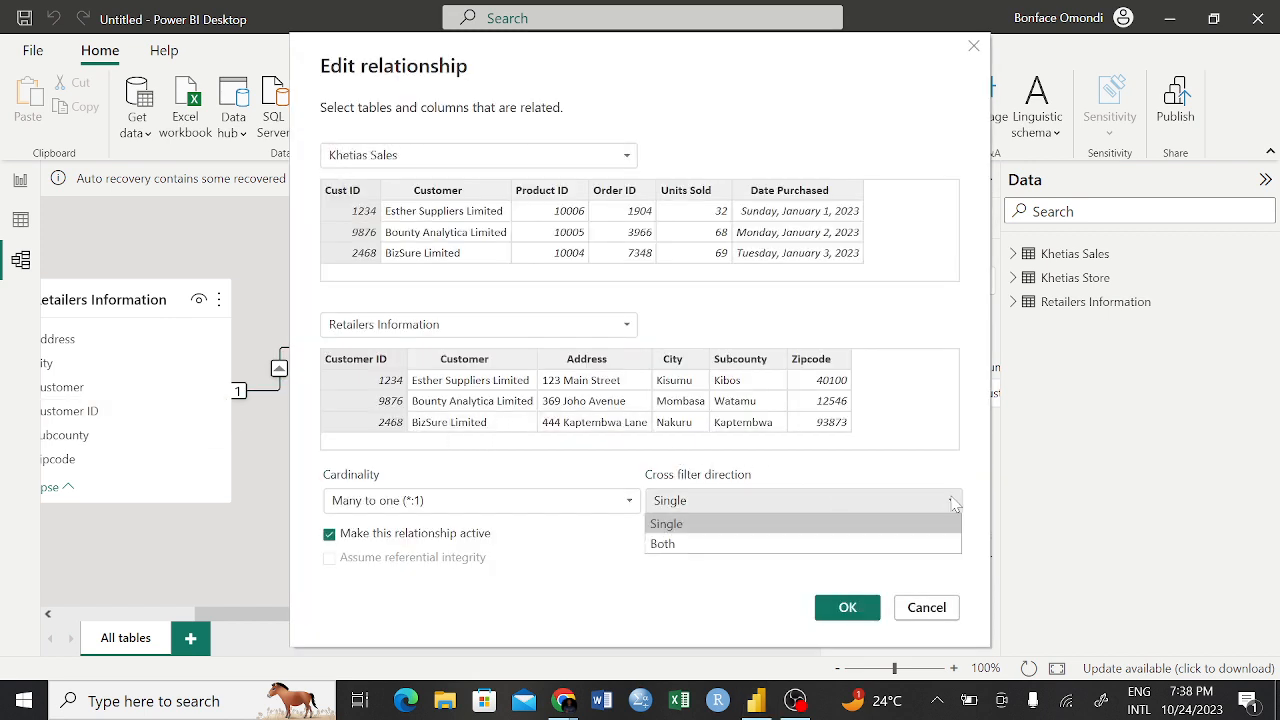
left_click(730, 543)
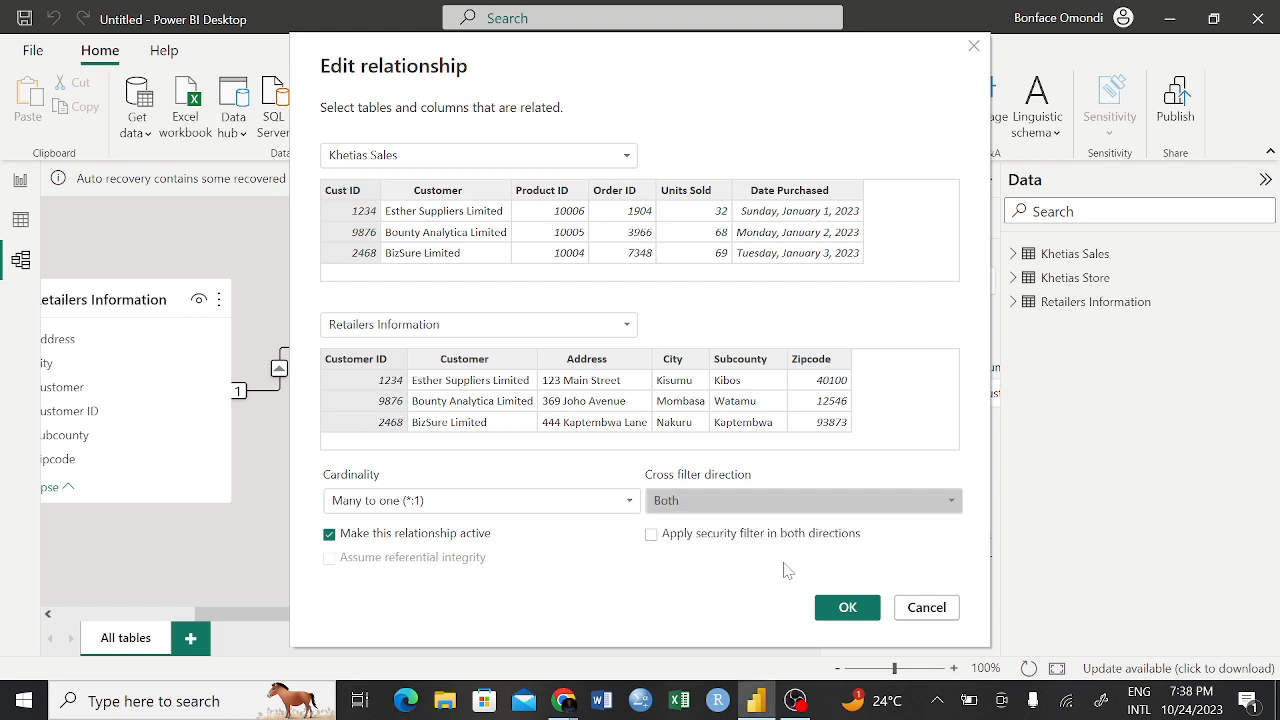
left_click(845, 608)
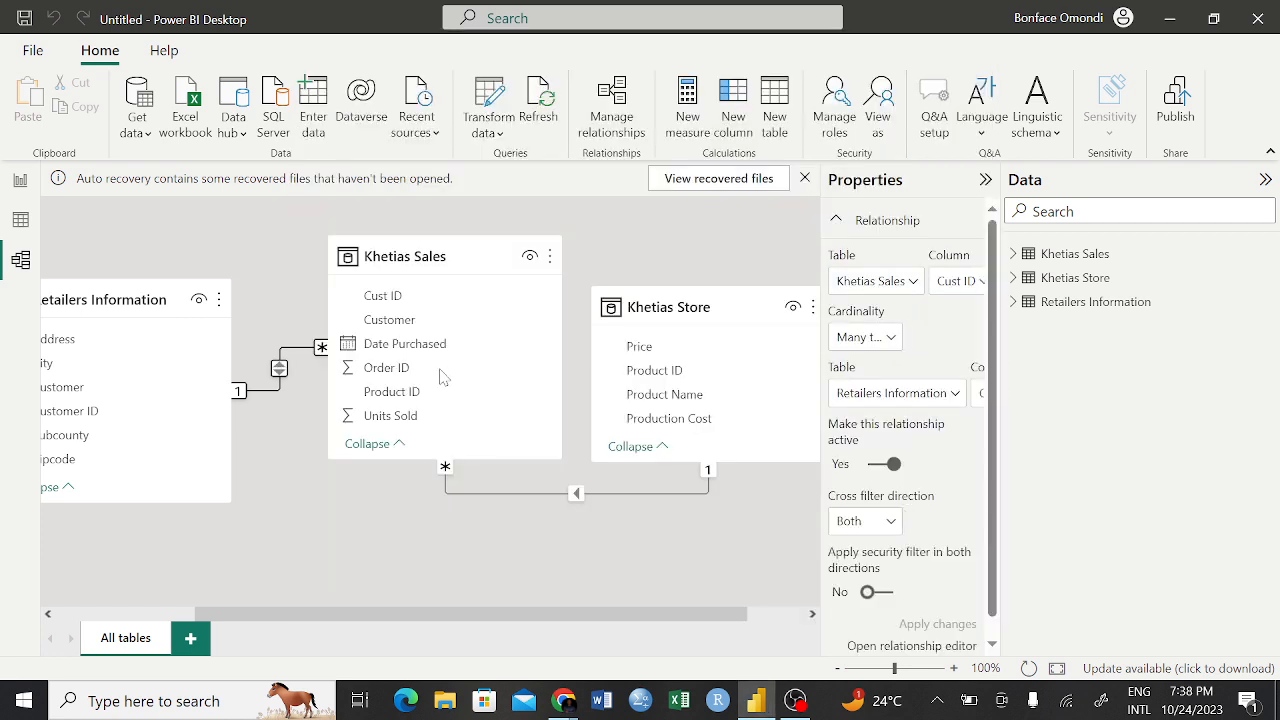
left_click(20, 183)
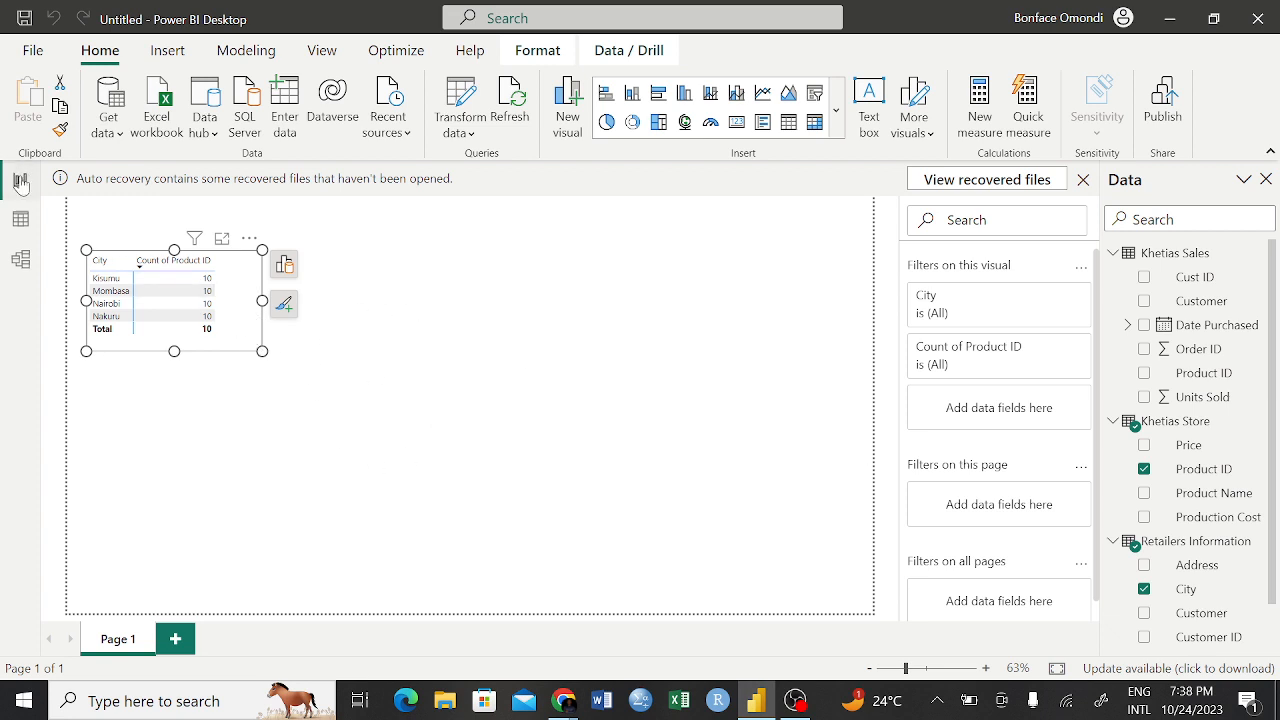
left_click(20, 259)
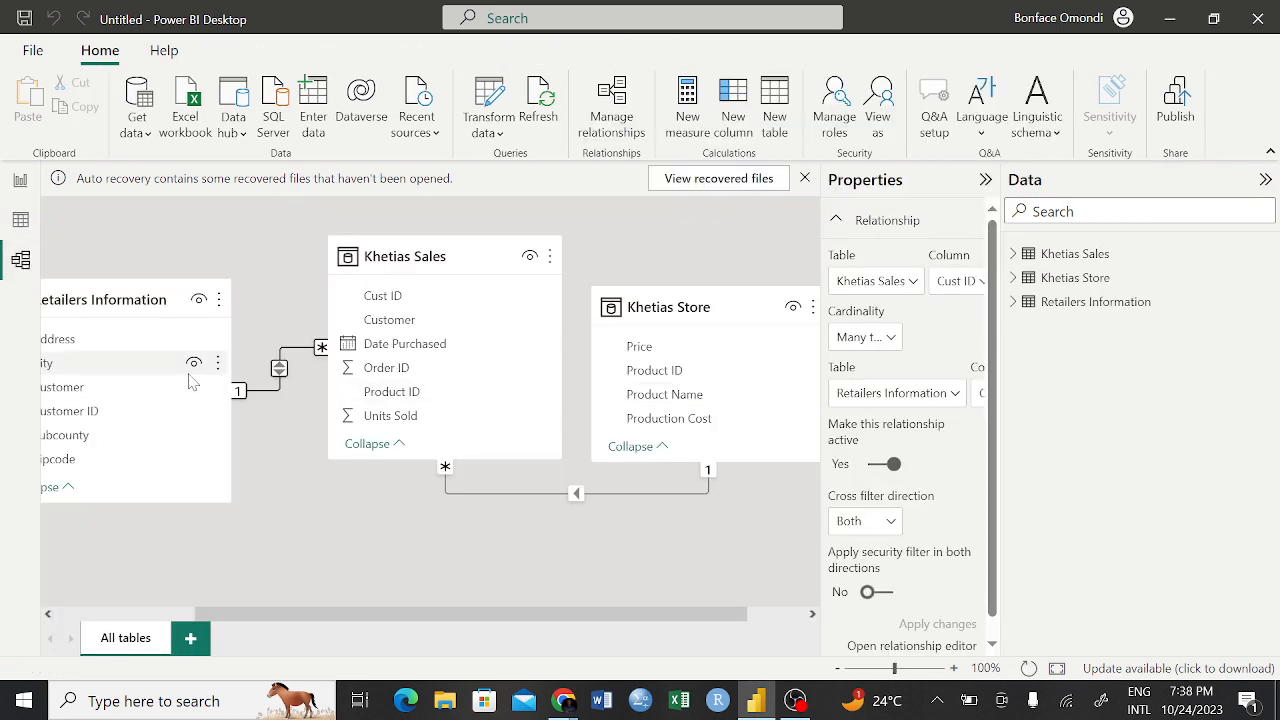
Set the cross filter direction between Khetias Sales and Khetias Store to Both, check the City matrix in the report, and return to the model view
double_click(678, 496)
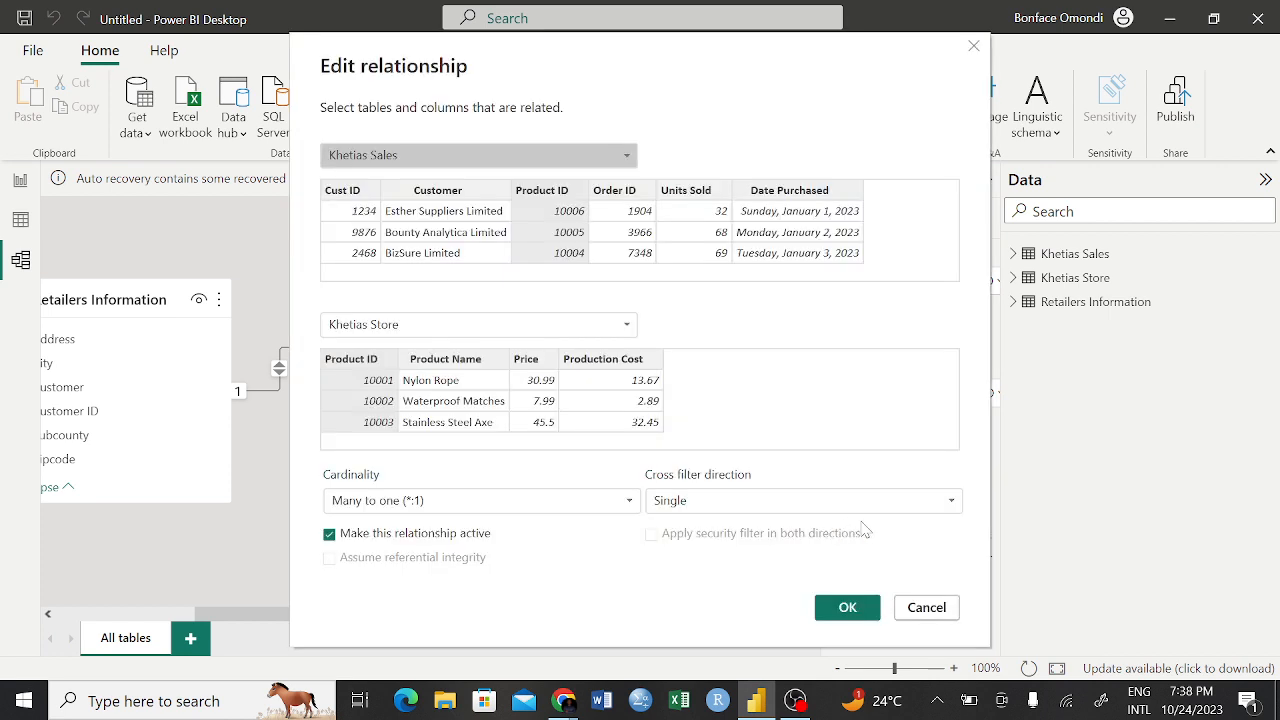
left_click(835, 499)
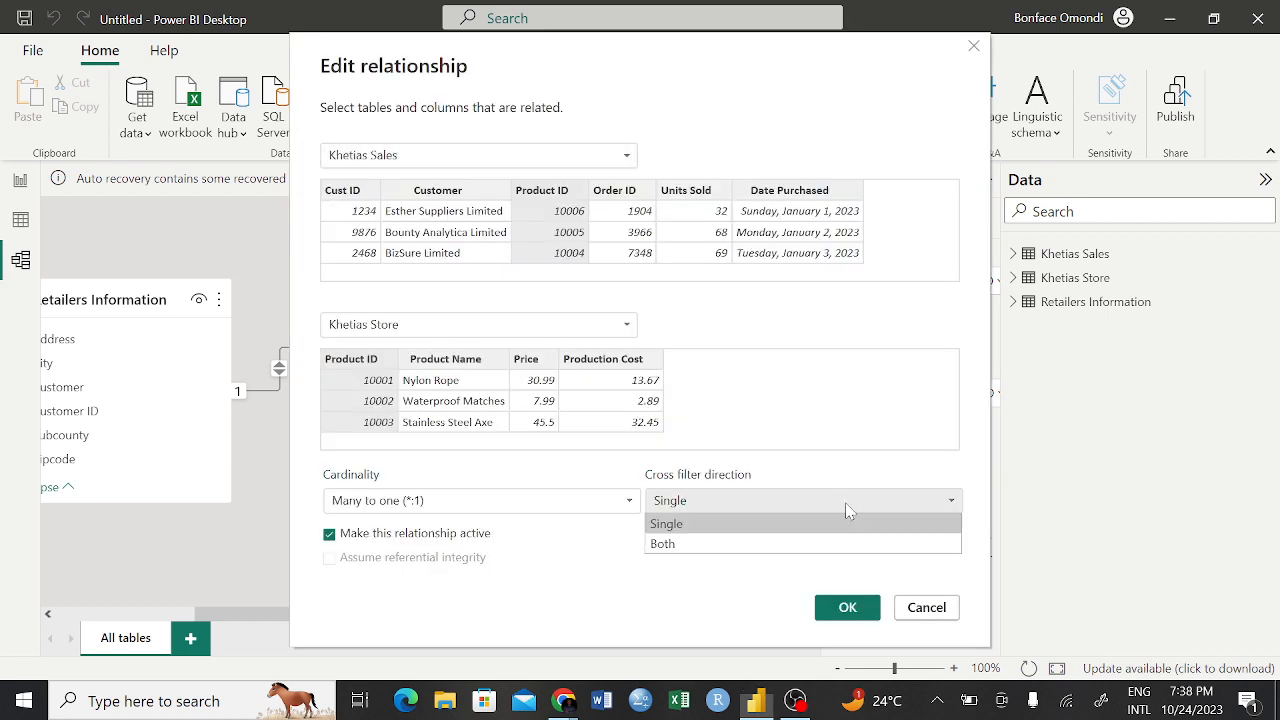
left_click(738, 543)
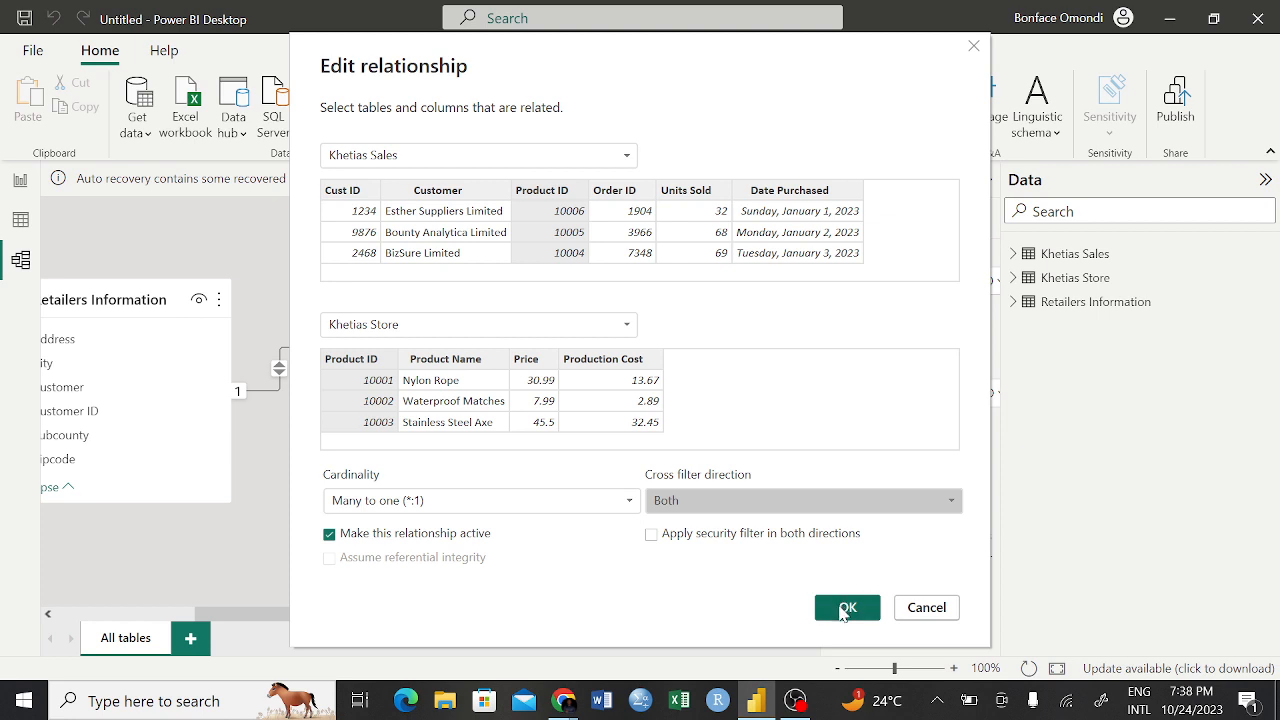
left_click(846, 608)
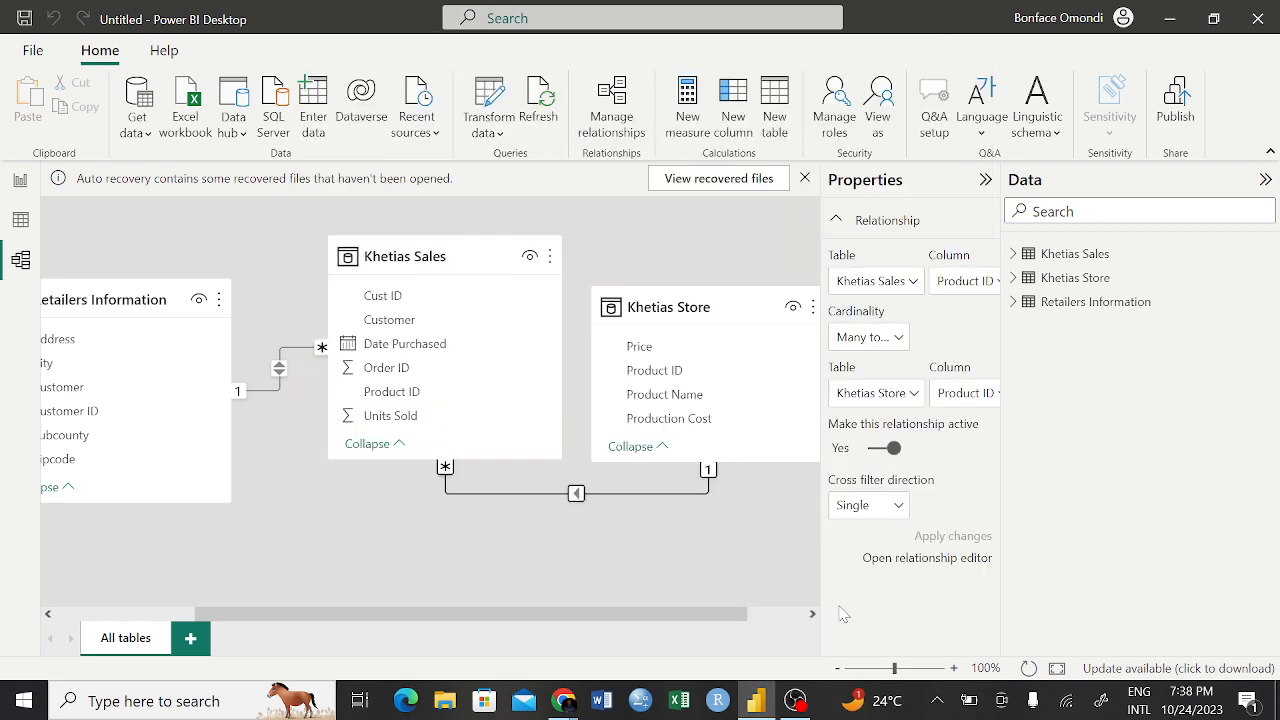
left_click(18, 188)
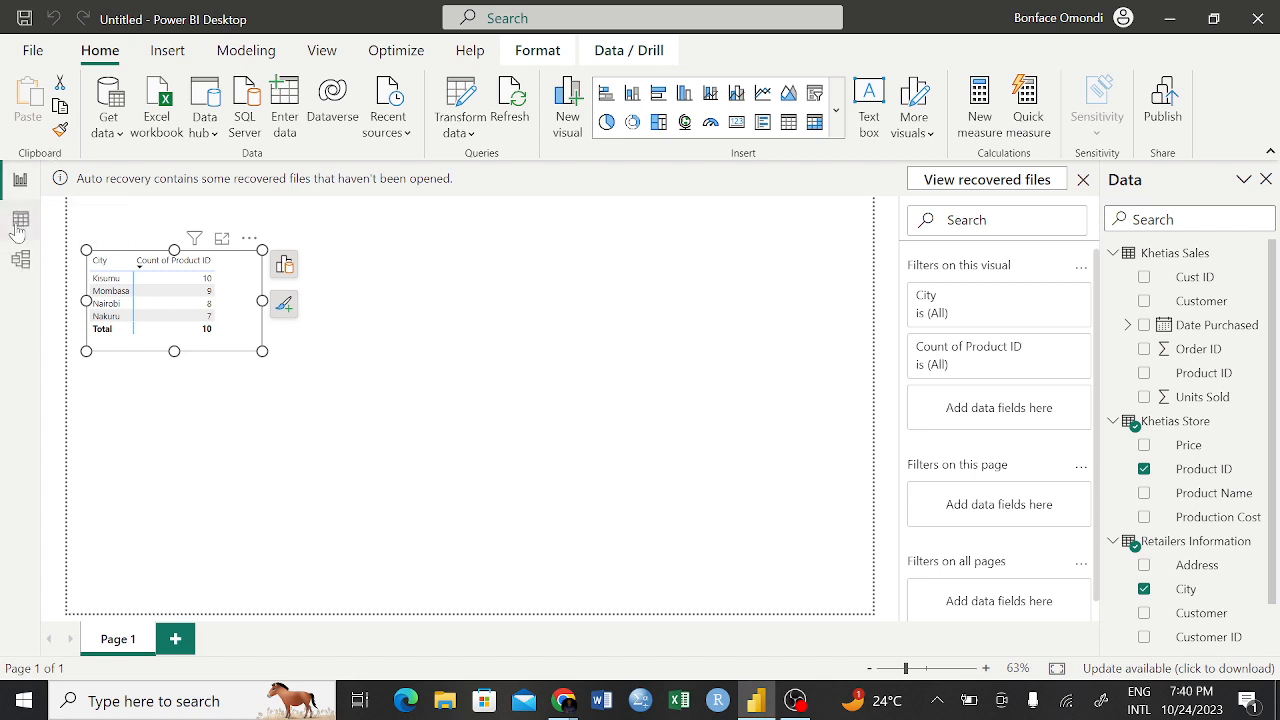
left_click(21, 260)
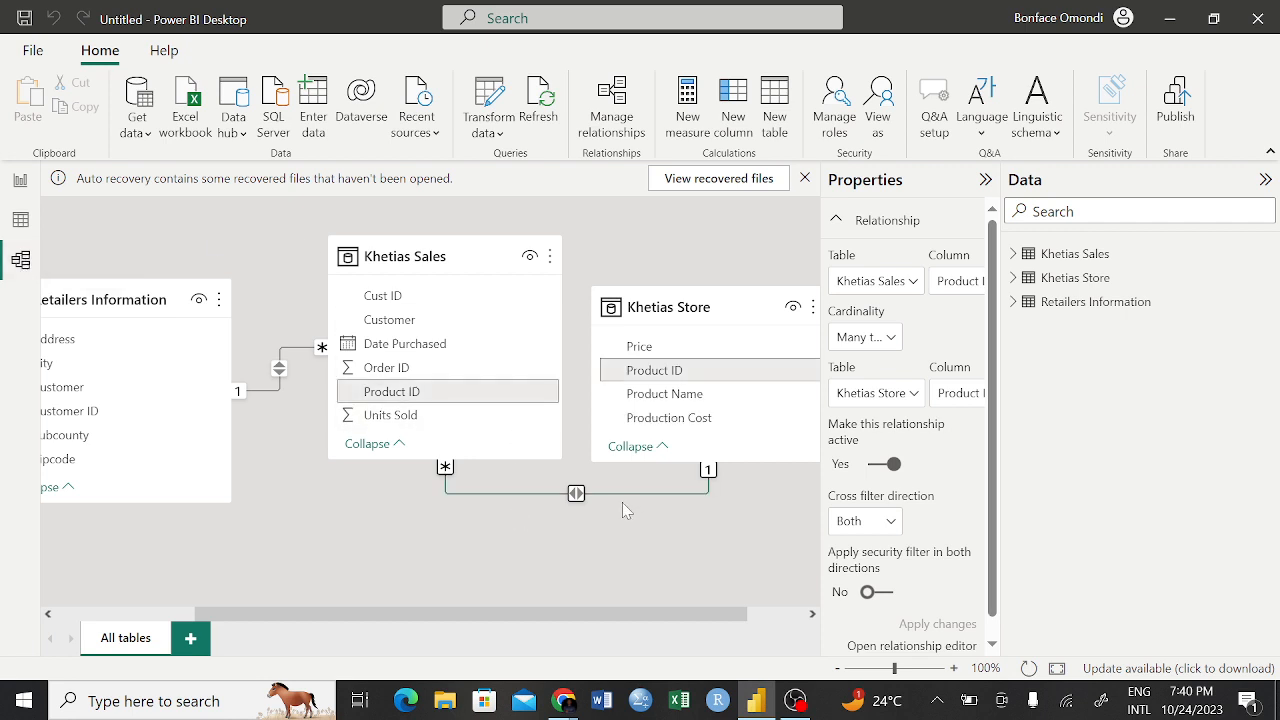
left_click(890, 524)
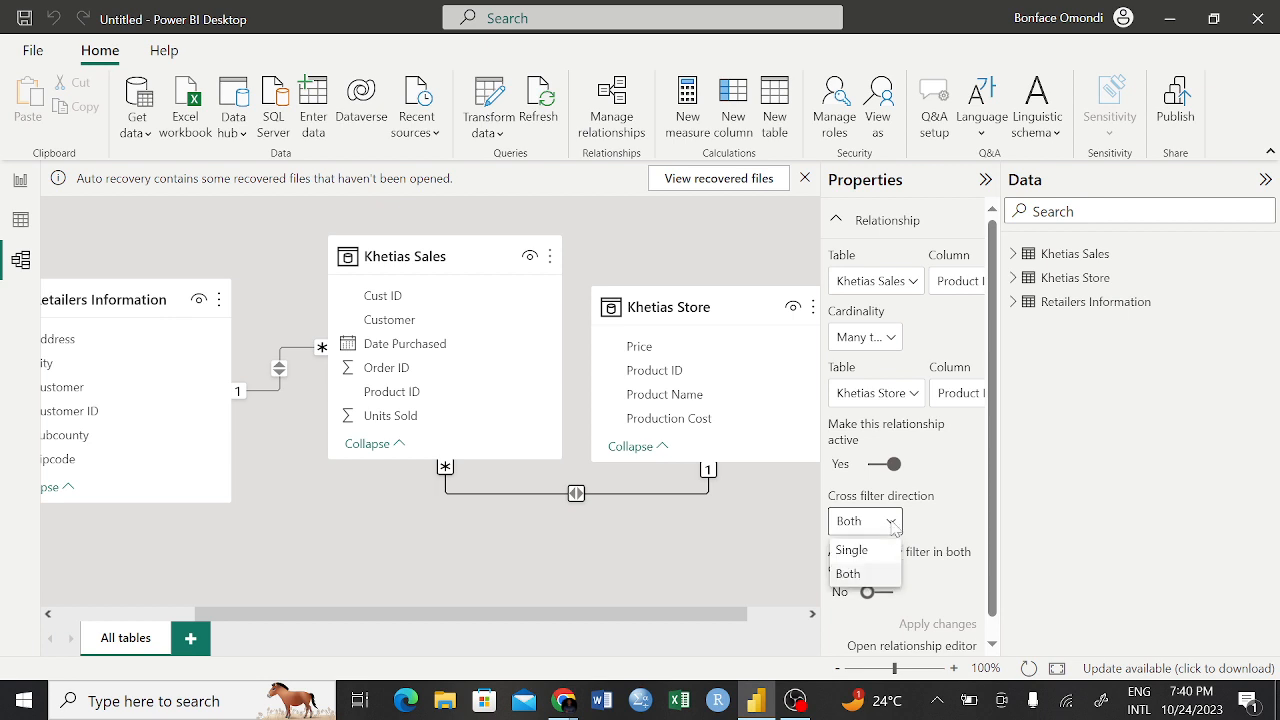
left_click(852, 552)
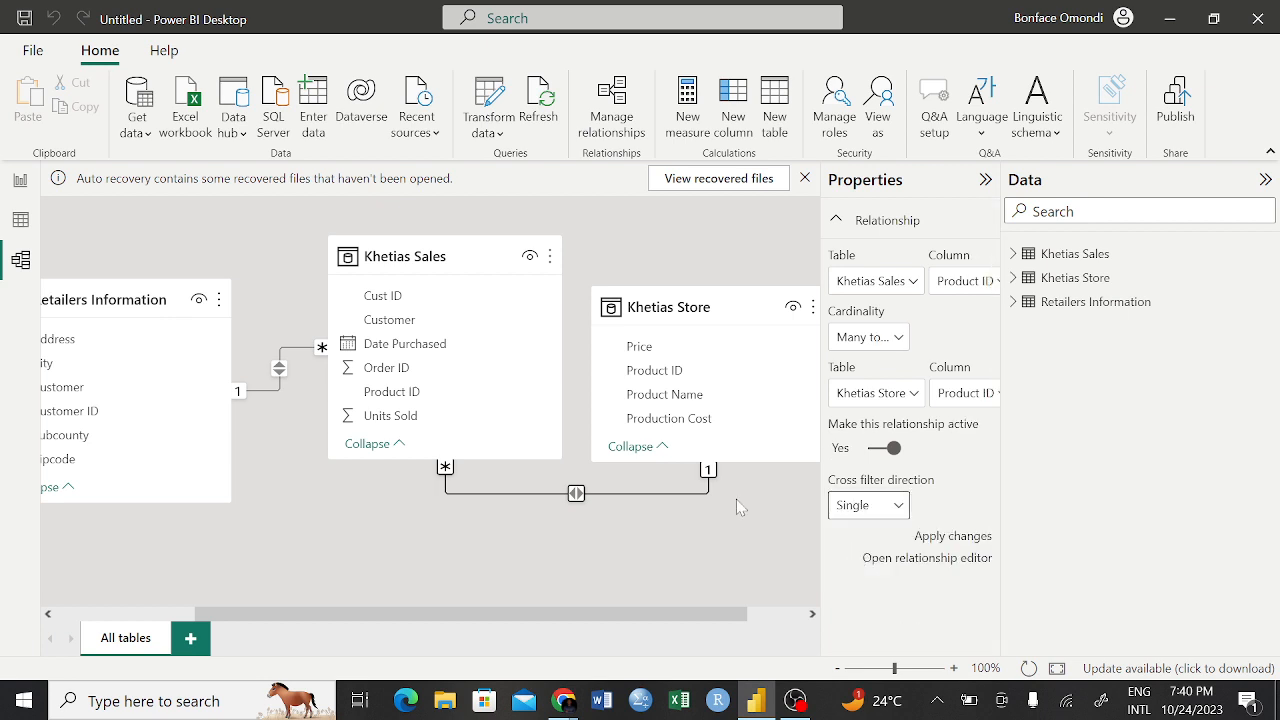
left_click(281, 365)
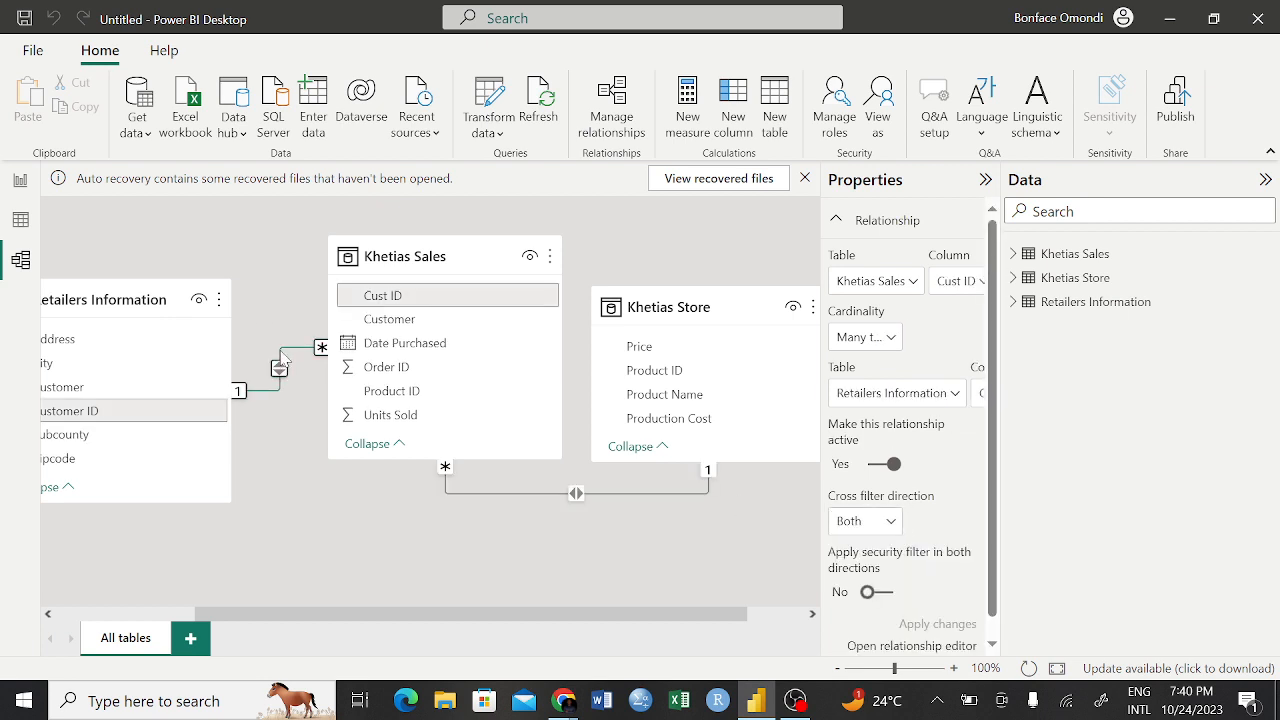
left_click(888, 522)
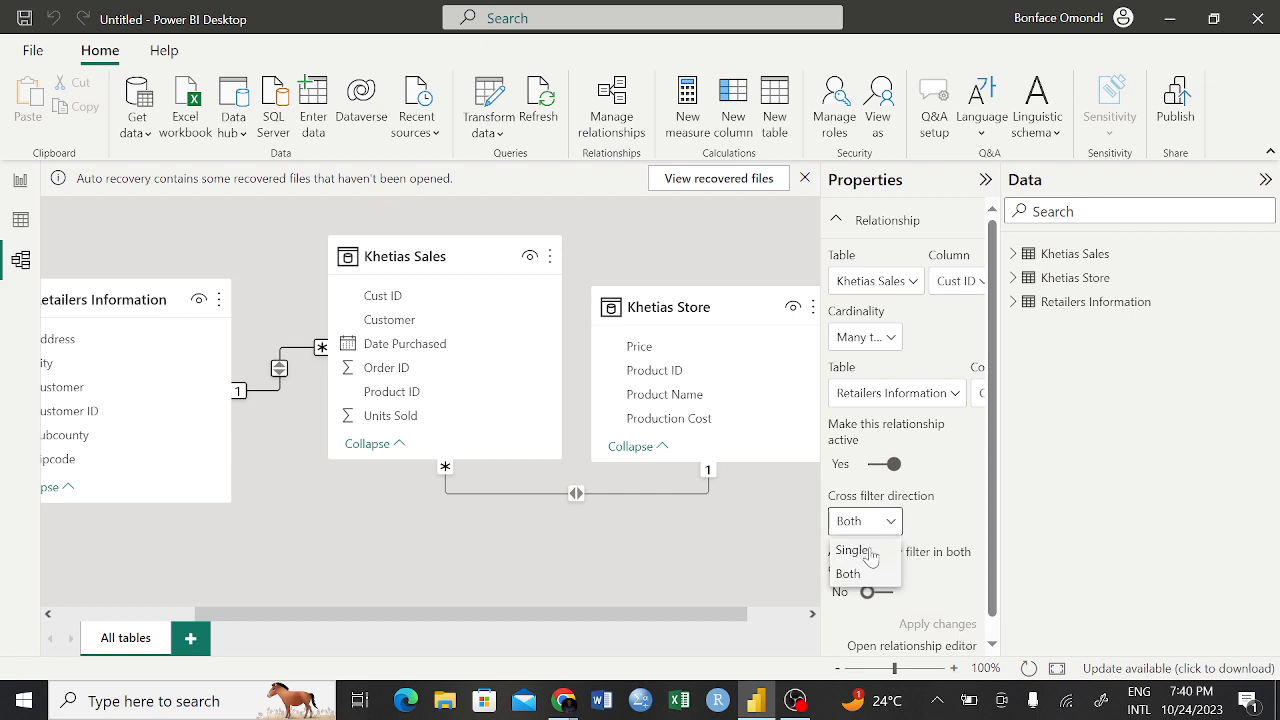
left_click(870, 551)
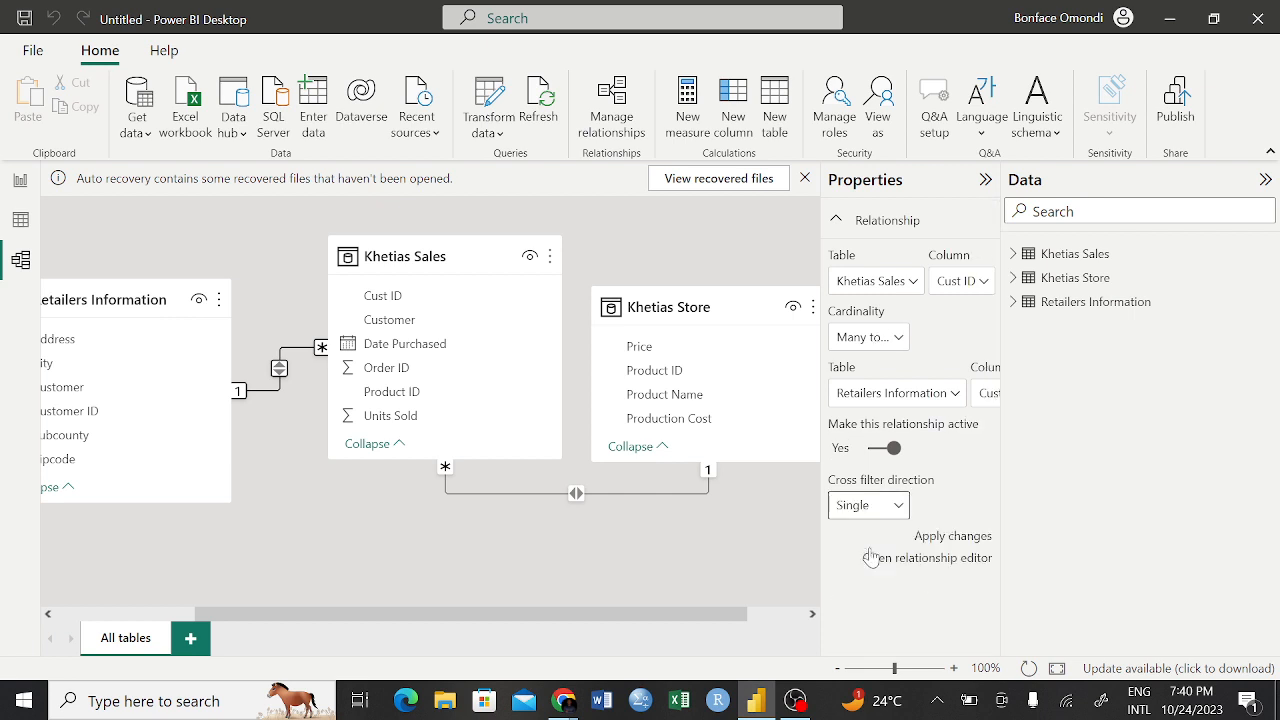
left_click(357, 467)
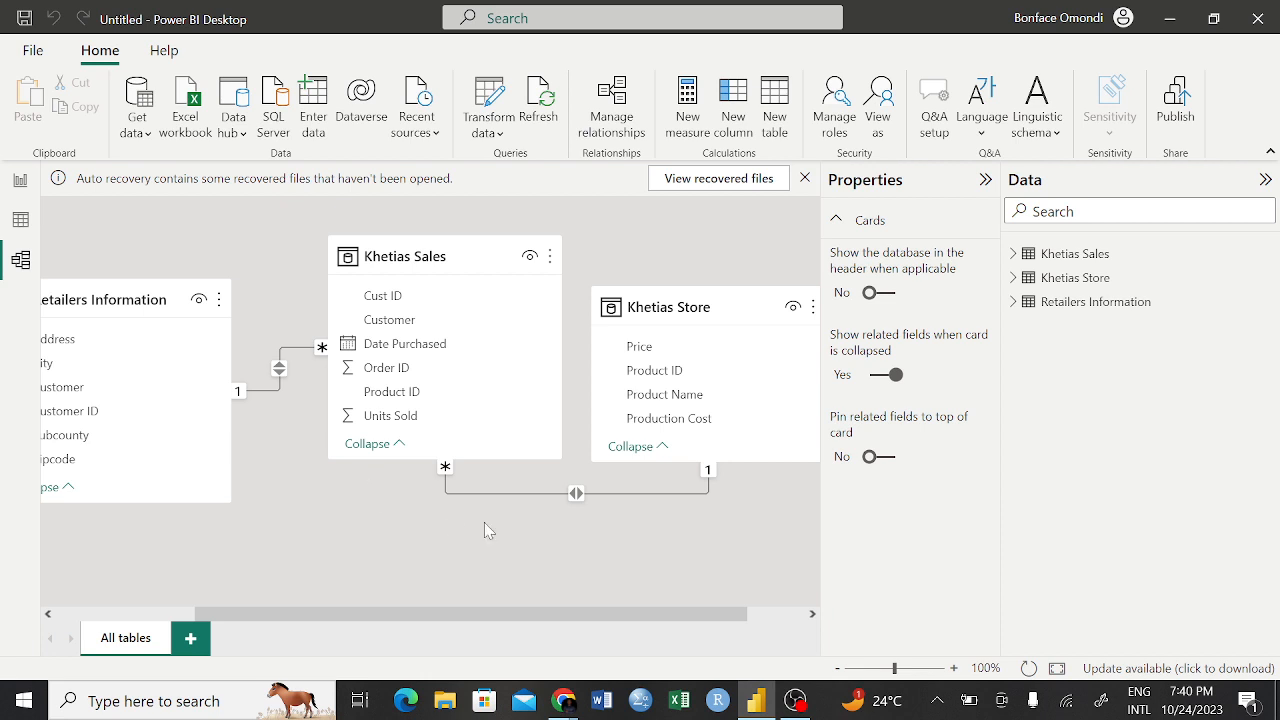
Set the cross filter direction between Khetias Sales and Khetias Store to Single and apply the change
left_click(621, 493)
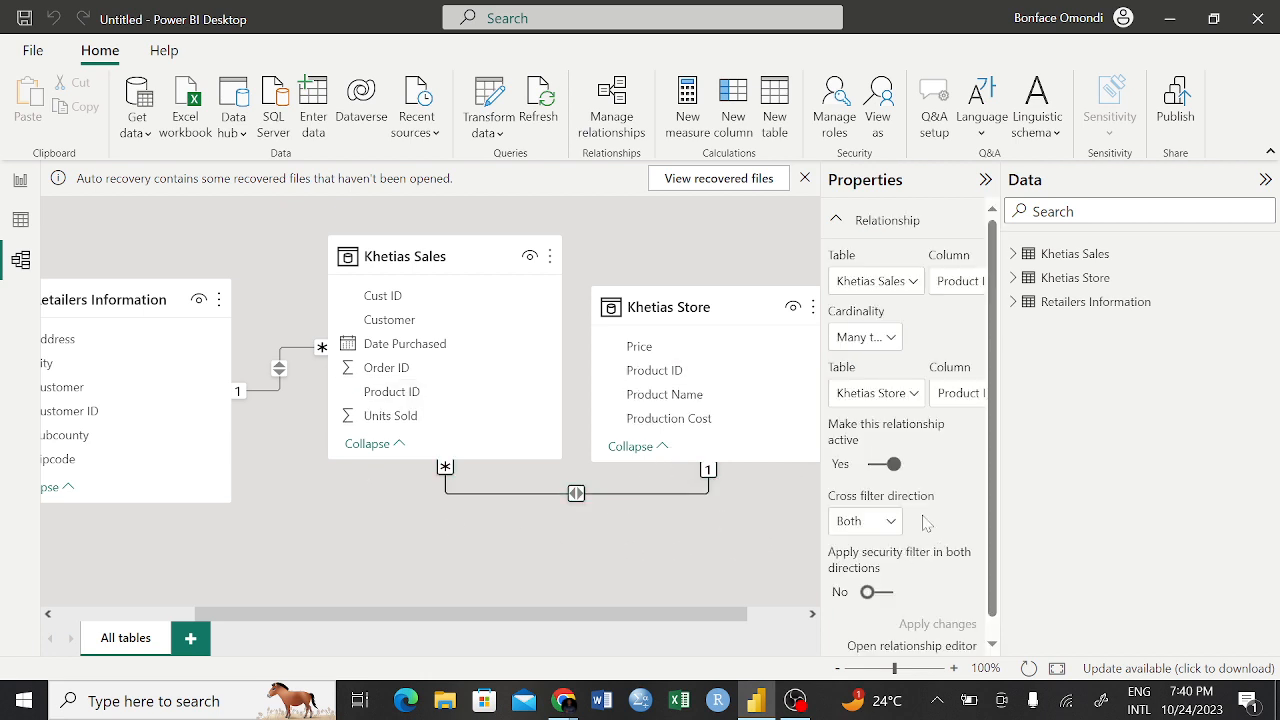
scroll(893, 527, "down", 1)
left_click(892, 505)
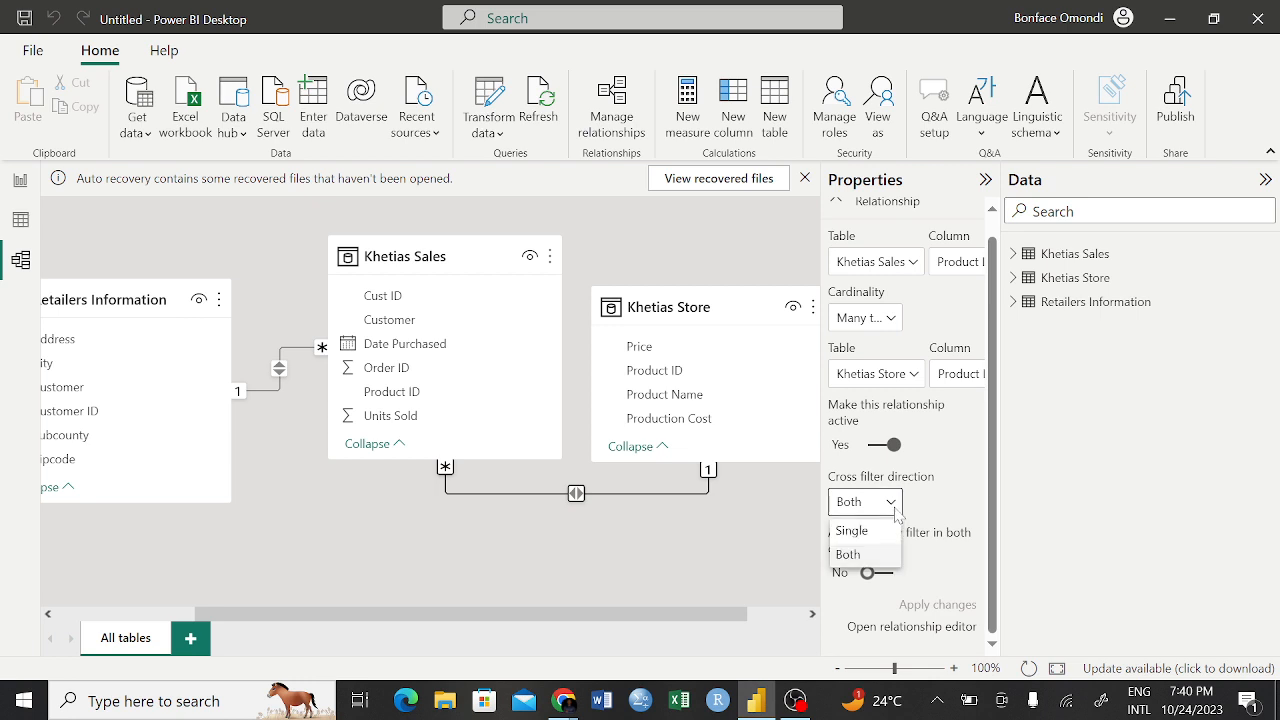
left_click(866, 531)
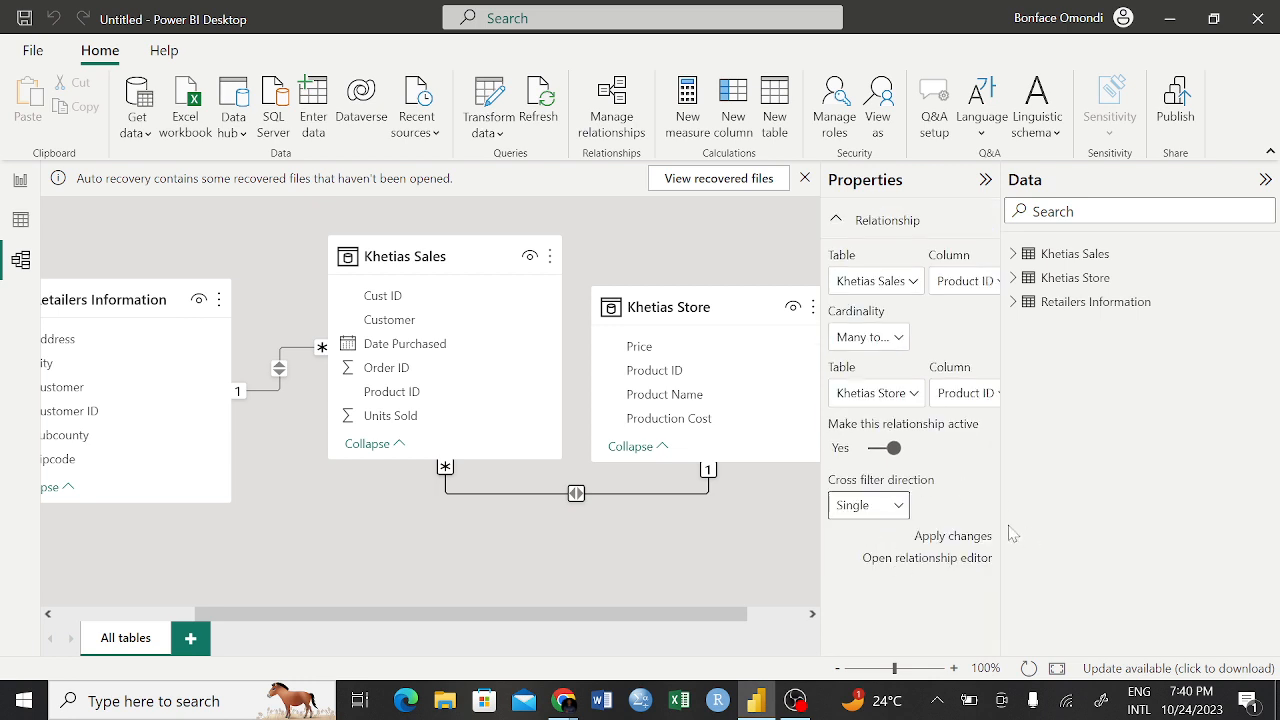
left_click(955, 538)
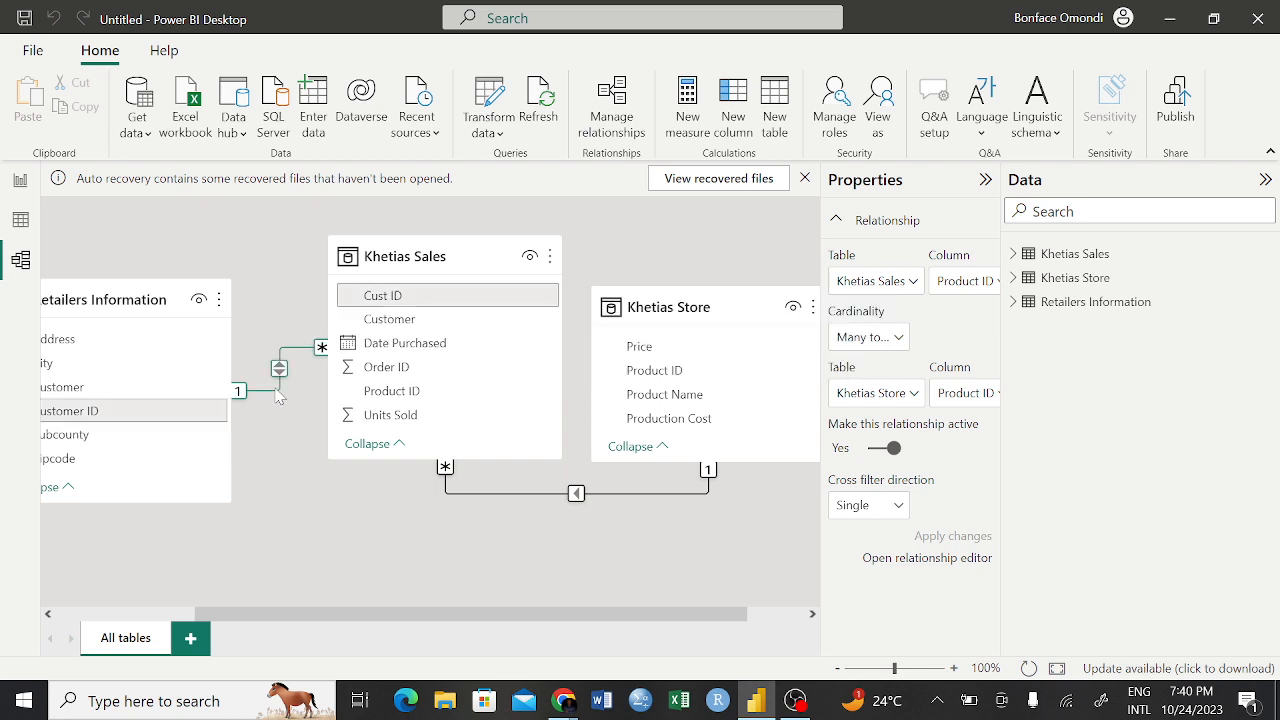
Set the cross filter direction between Khetias Sales and Retailers Information to Single and apply the change
left_click(279, 396)
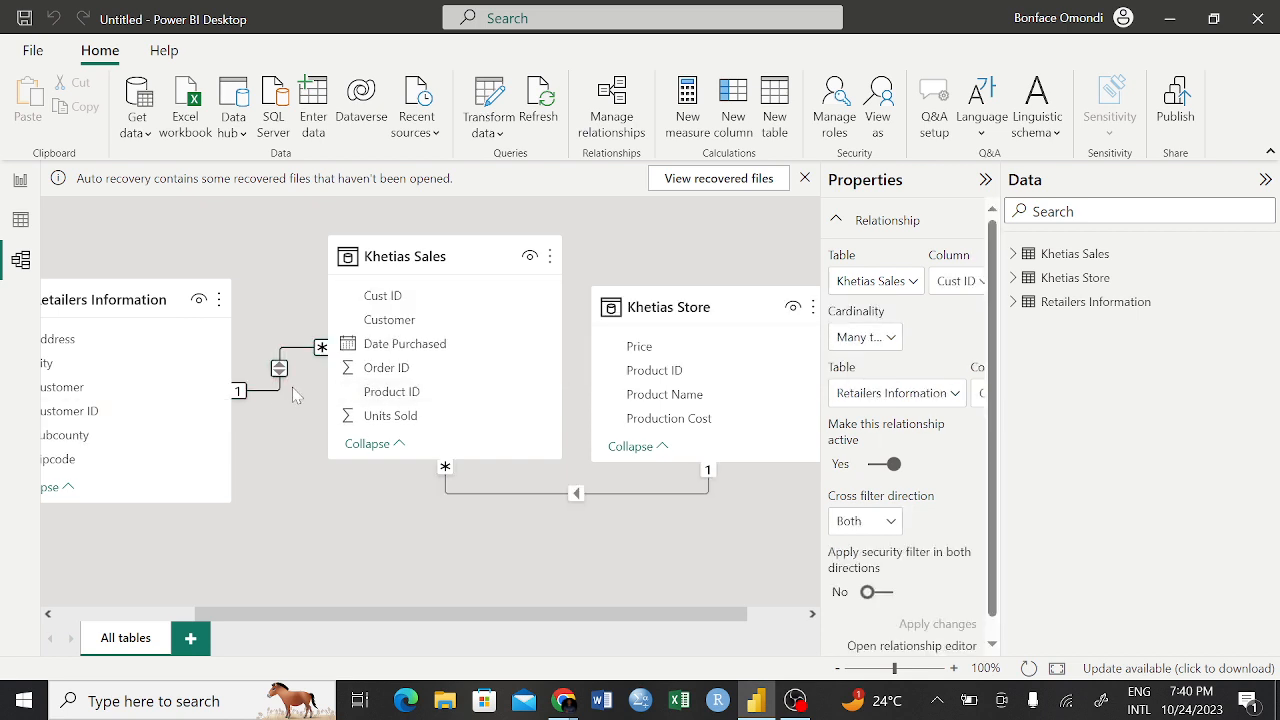
left_click(893, 522)
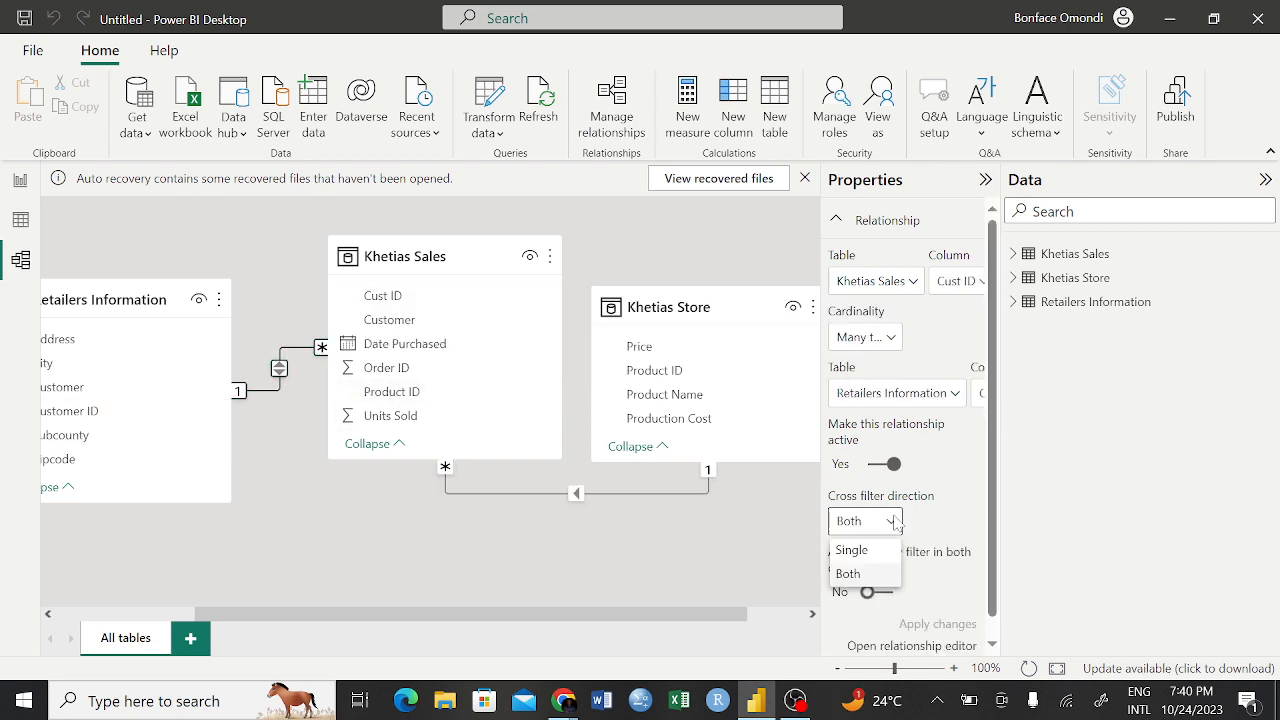
left_click(856, 552)
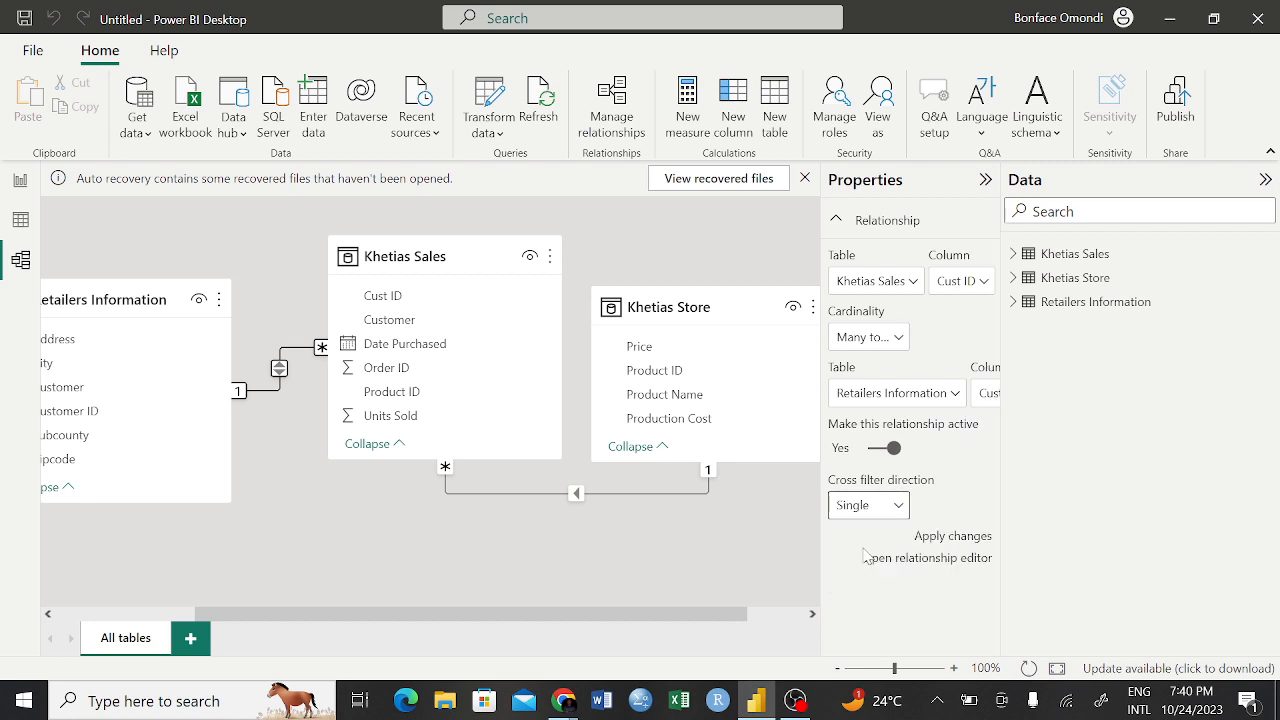
left_click(951, 538)
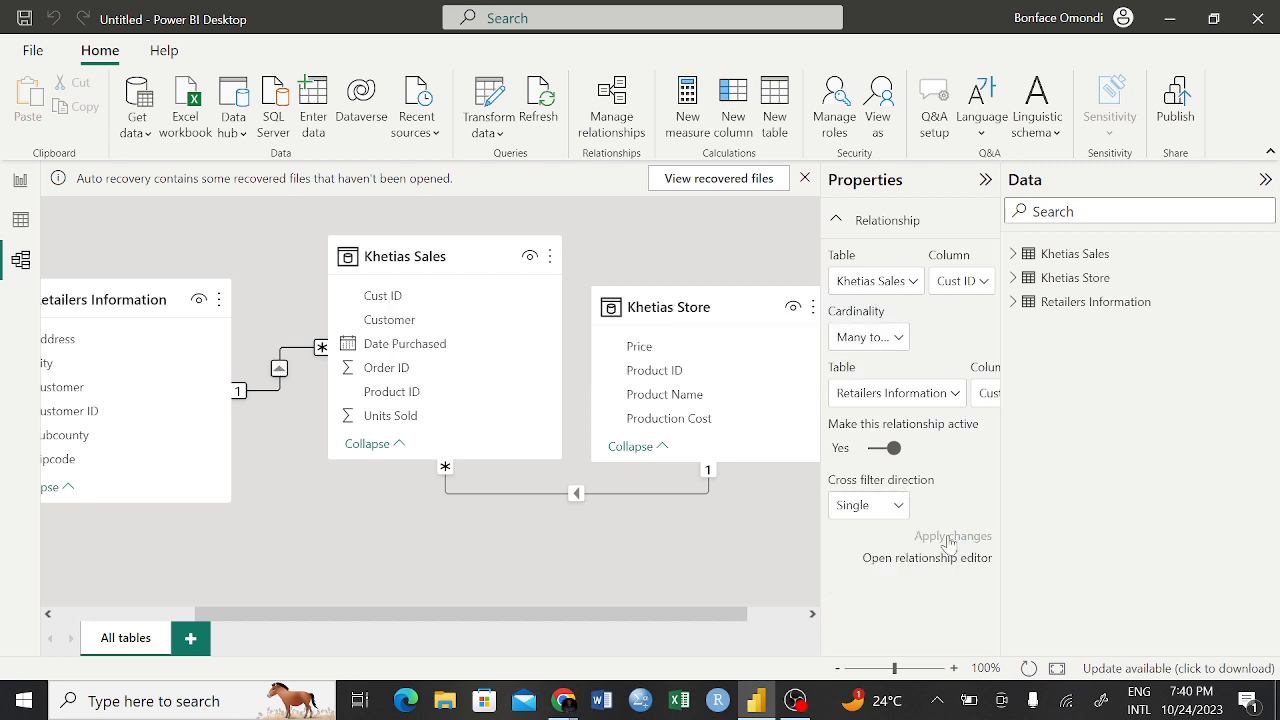
Return to the report and remove the City and Product ID count matrix from Page 1
left_click(20, 180)
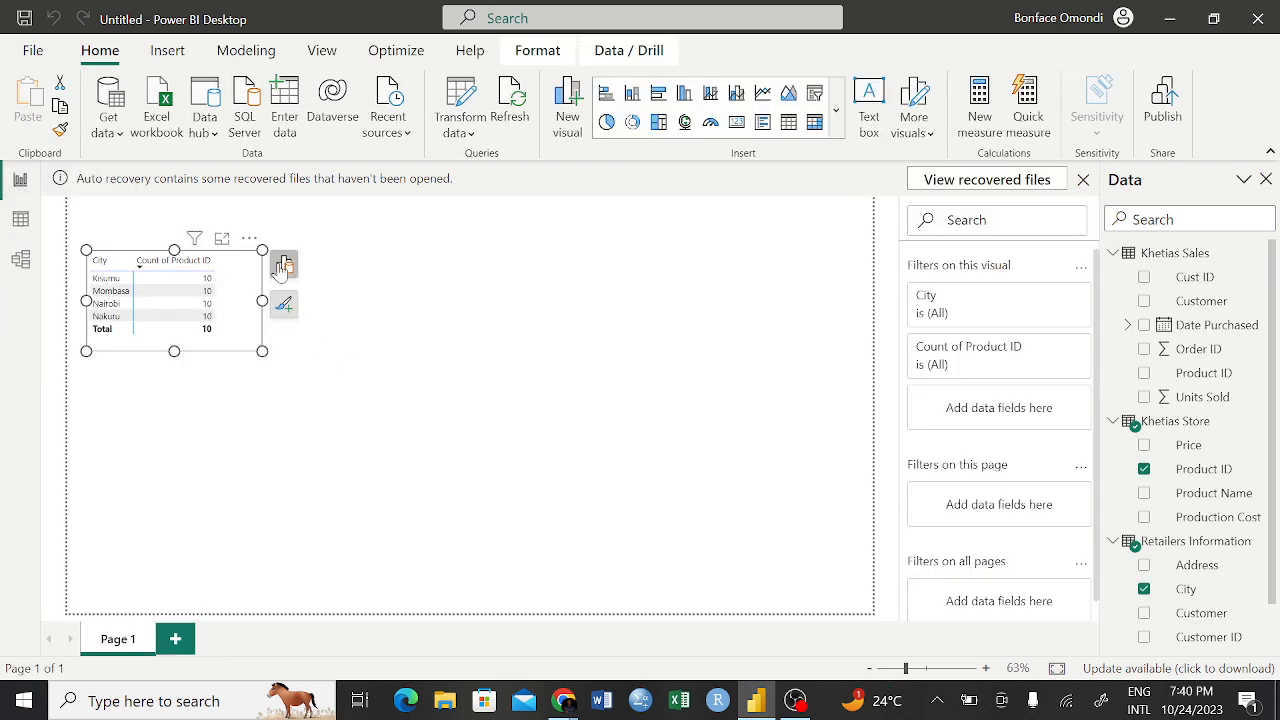
left_click(249, 239)
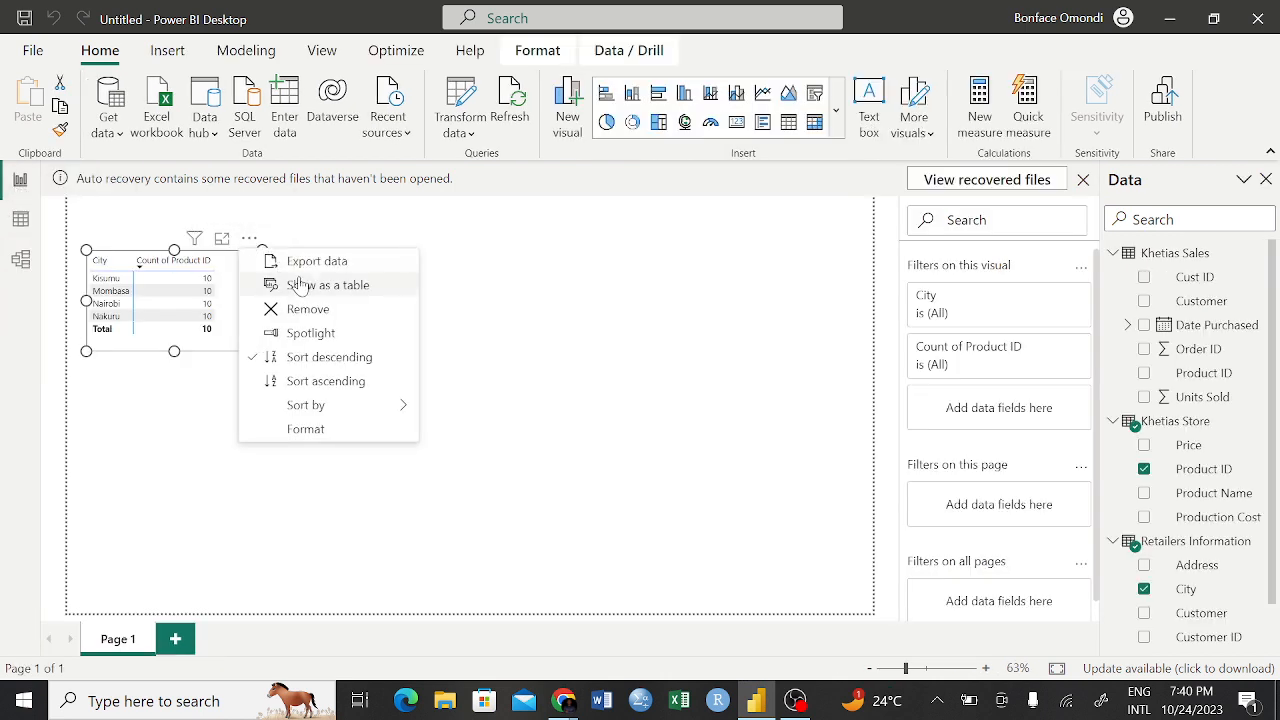
left_click(302, 311)
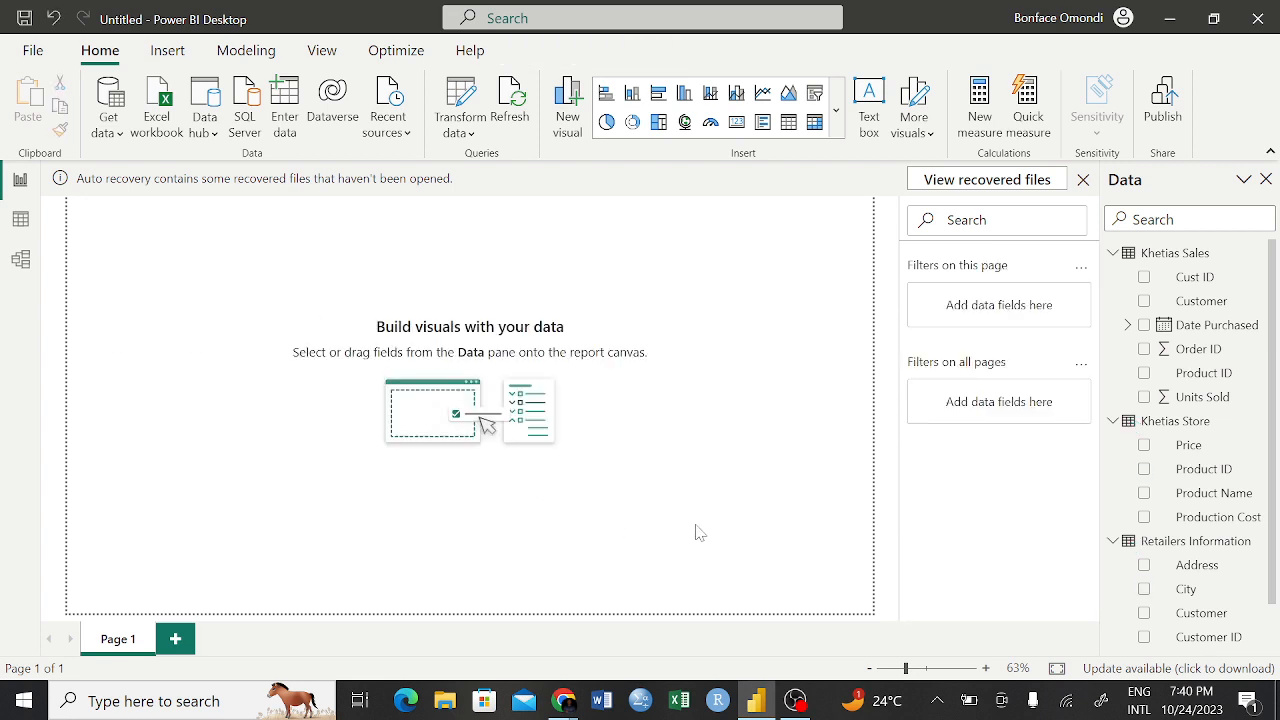
Collapse the field lists of Khetias Sales, Khetias Store and Retailers Information, and bring back the home commands
left_click(1125, 256)
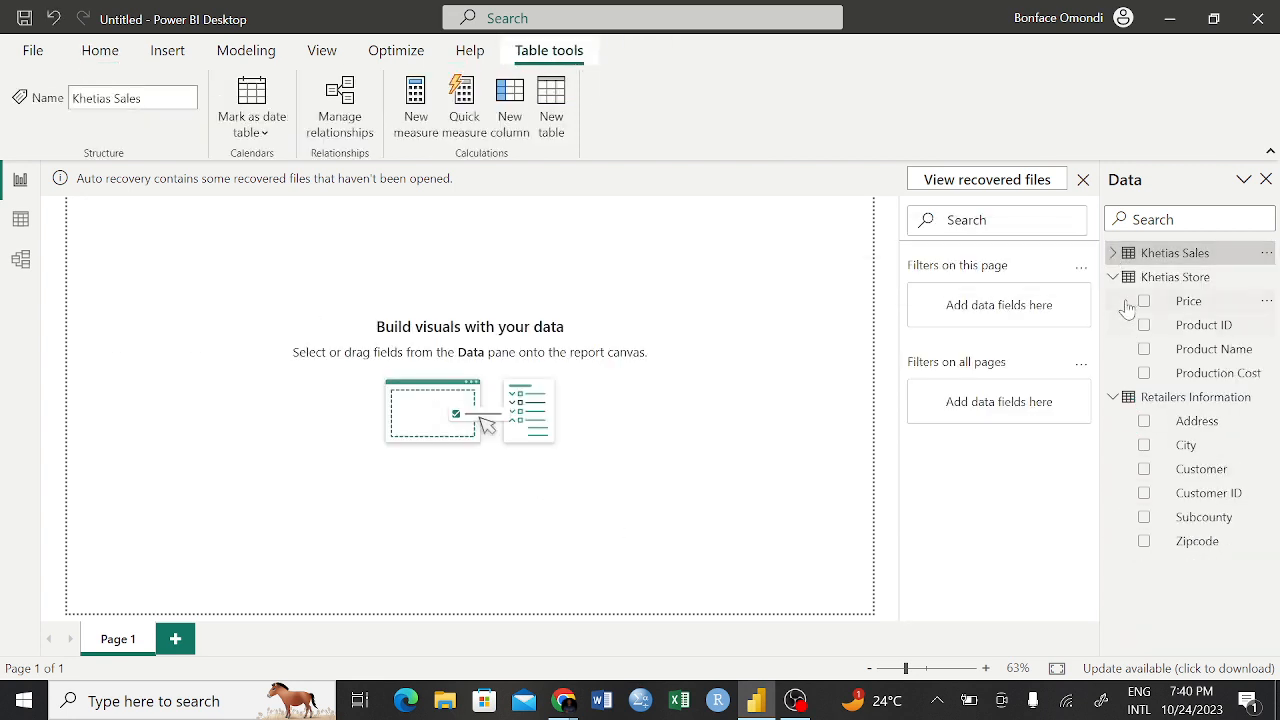
left_click(1113, 277)
left_click(1113, 301)
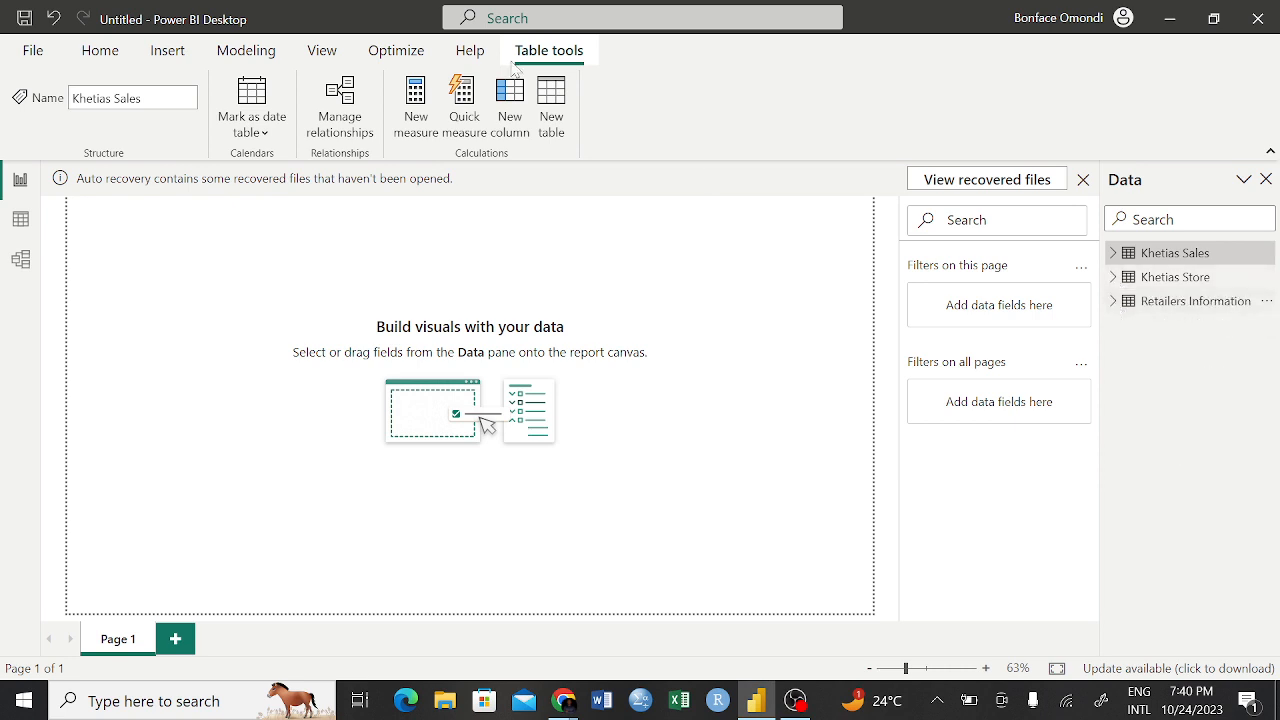
left_click(100, 50)
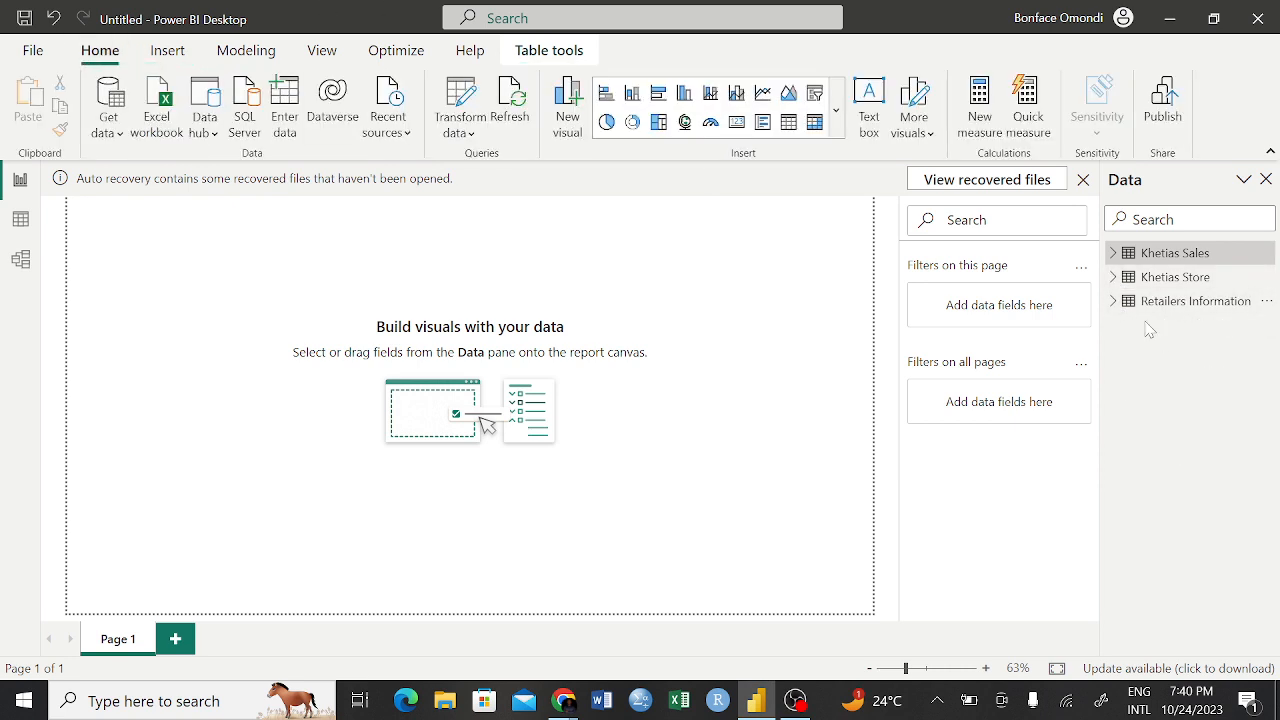
Add a visual of City from Retailers Information, move it down into full view on the page, and change it to a matrix
left_click(1114, 305)
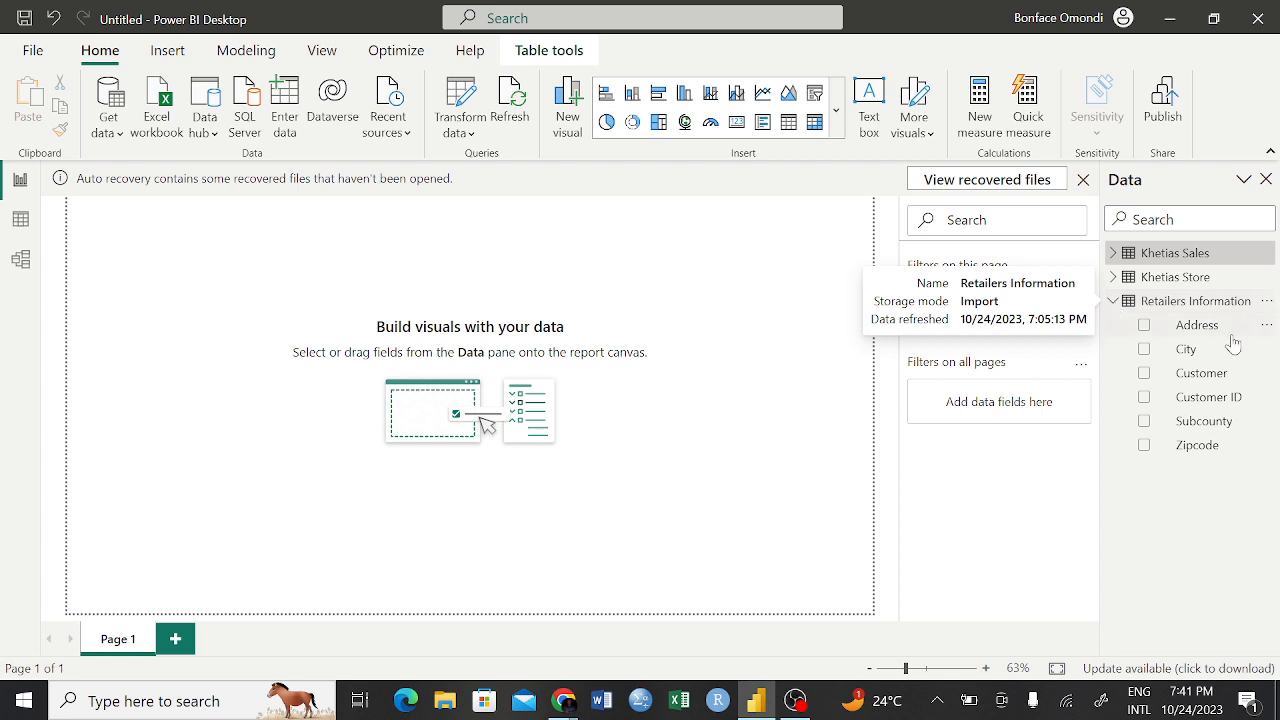
left_click(1145, 352)
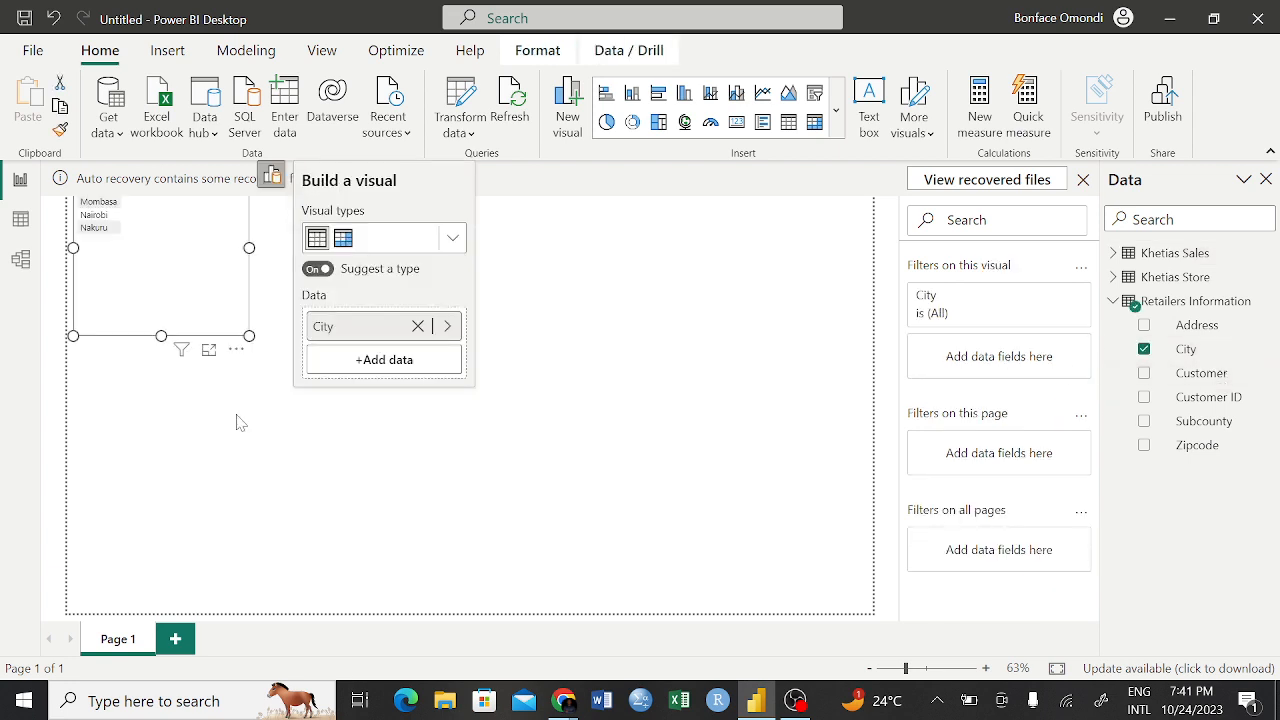
left_click_drag(186, 240, 205, 316)
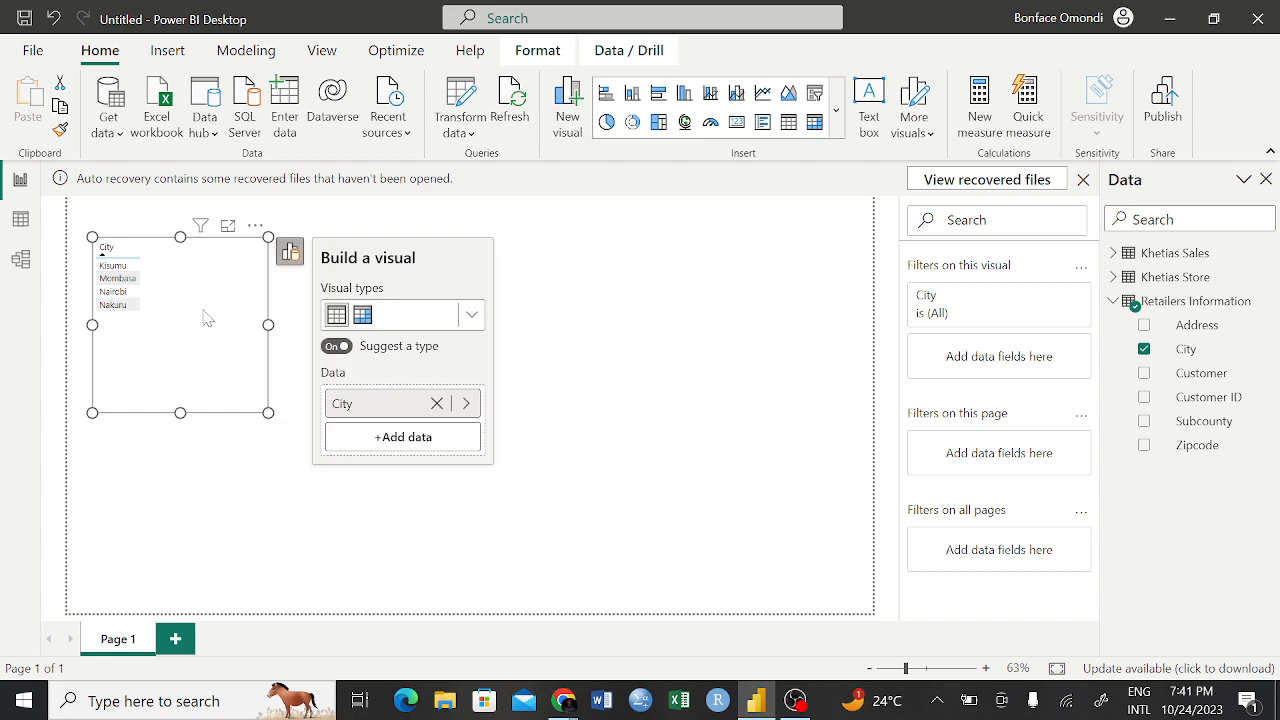
left_click(364, 318)
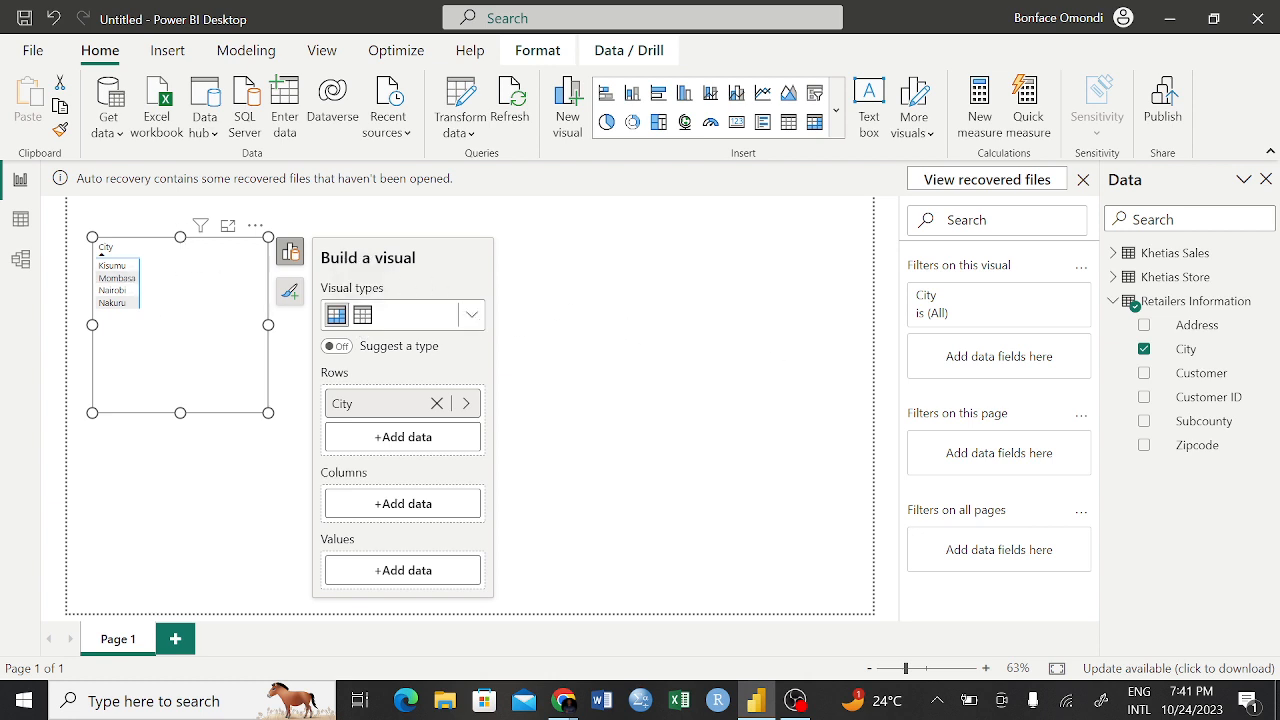
Try adding Product ID from Khetias Store to the City matrix, and remove it from the rows
left_click(1114, 301)
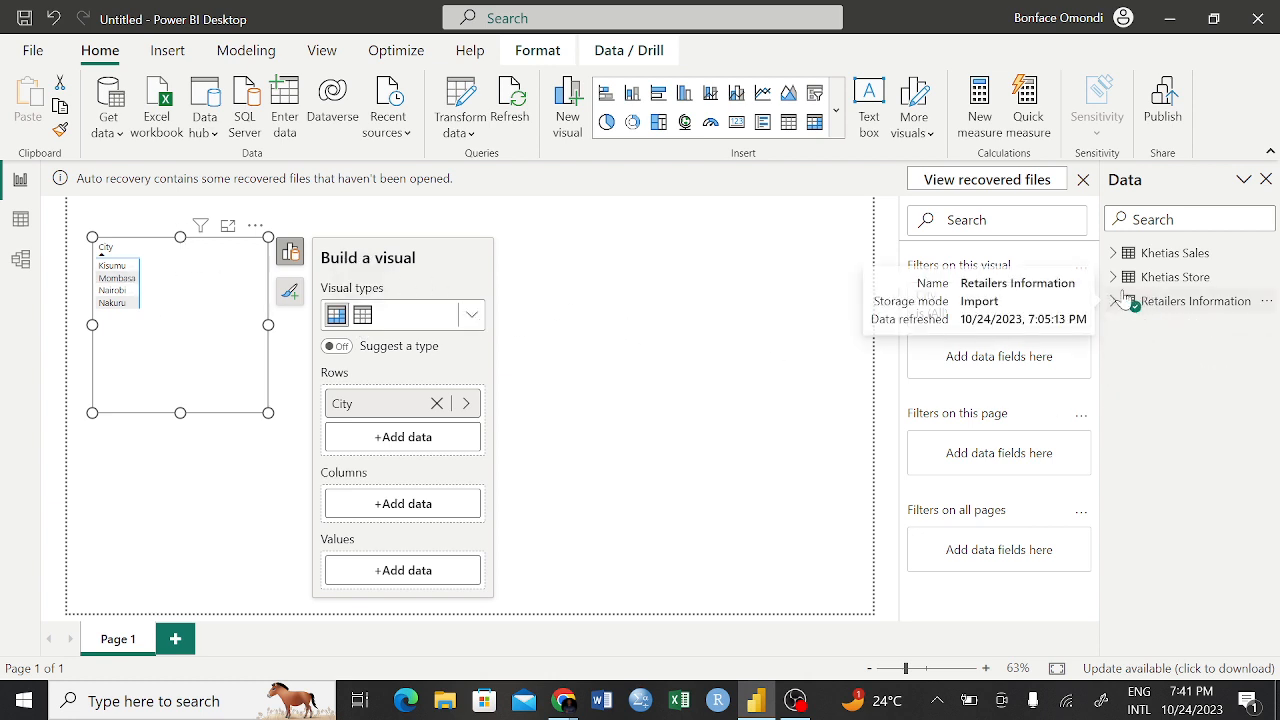
left_click(1114, 278)
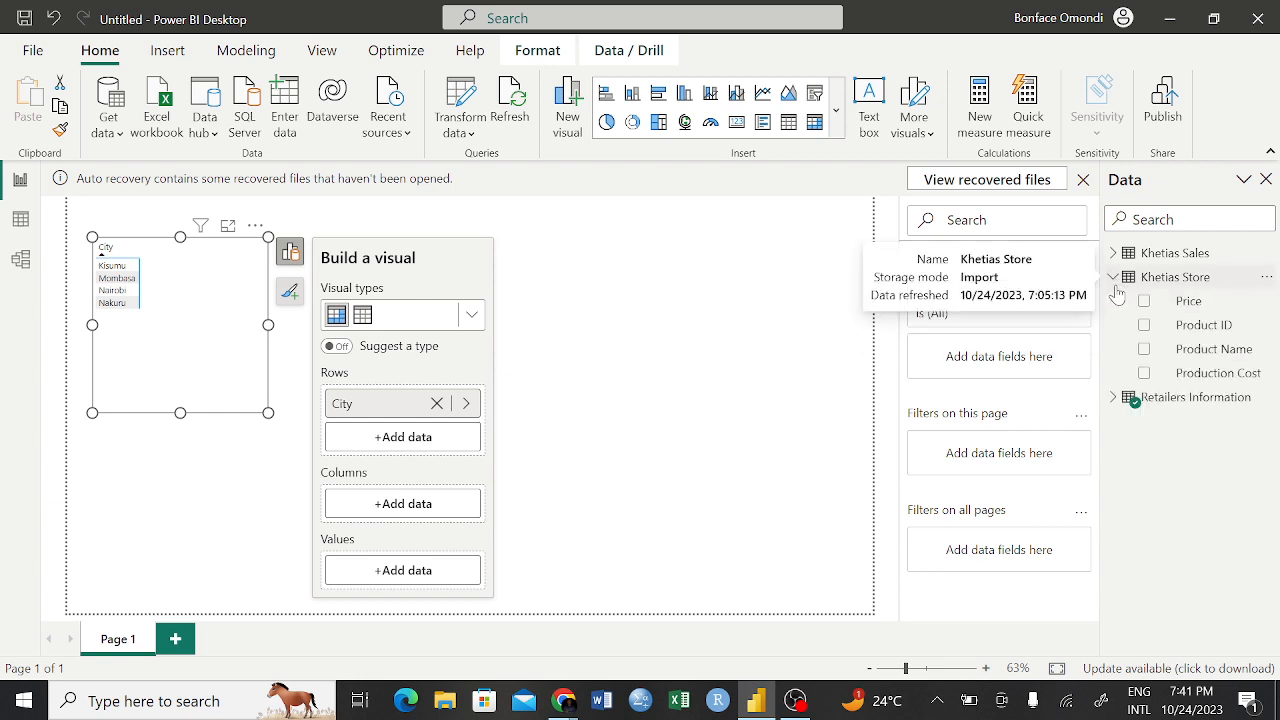
double_click(1147, 329)
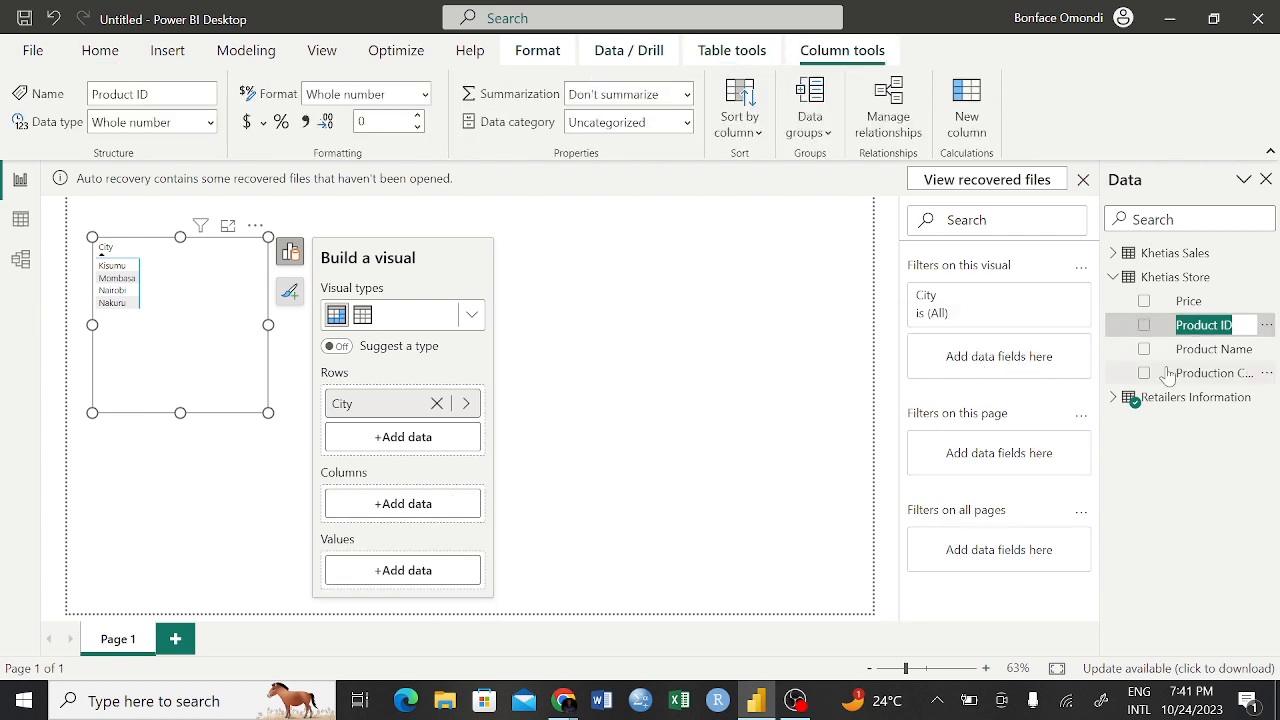
left_click(1142, 329)
left_click(1143, 326)
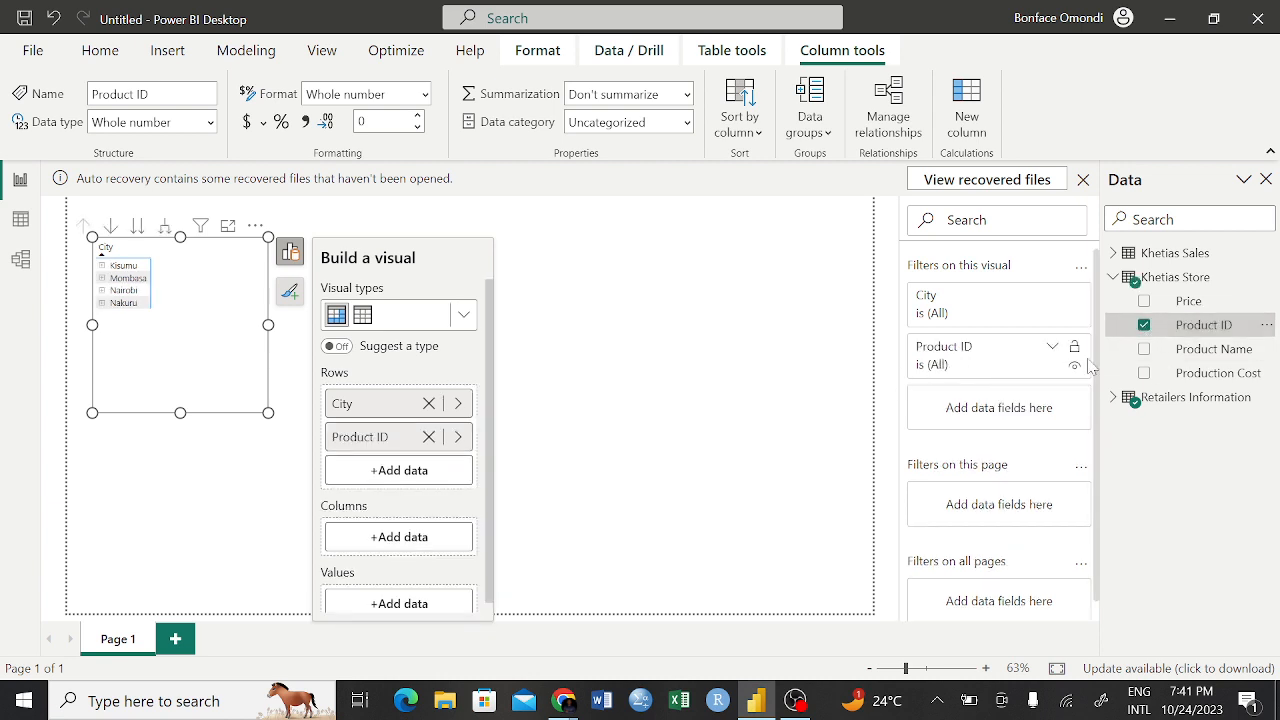
left_click(1144, 326)
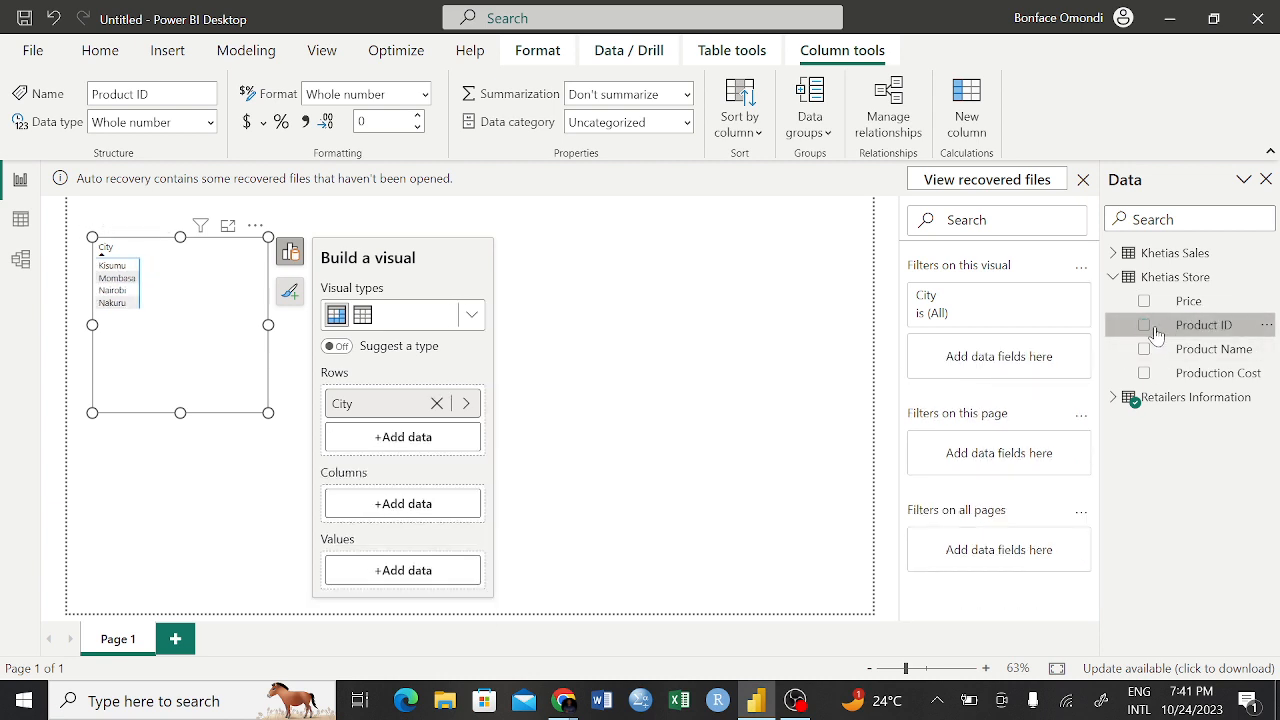
Add Product ID from Khetias Store to the City matrix's values and aggregate it as Count (Distinct)
left_click_drag(1156, 333, 381, 578)
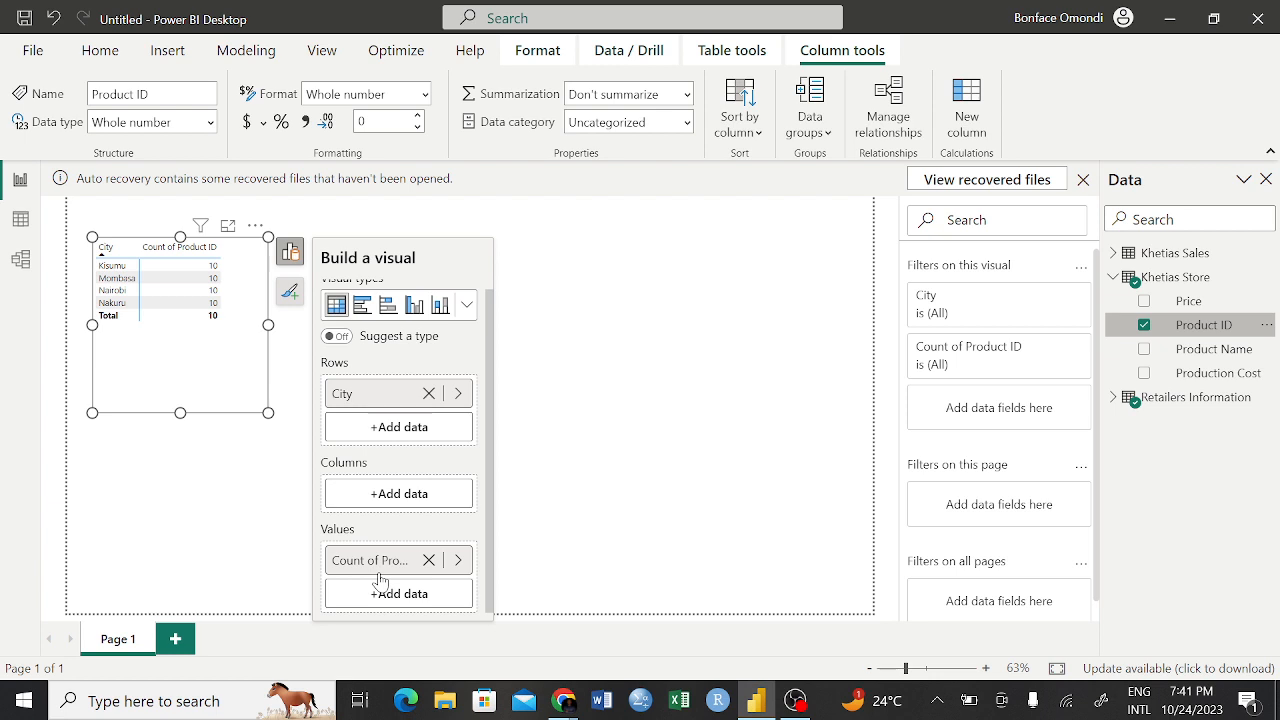
left_click(459, 562)
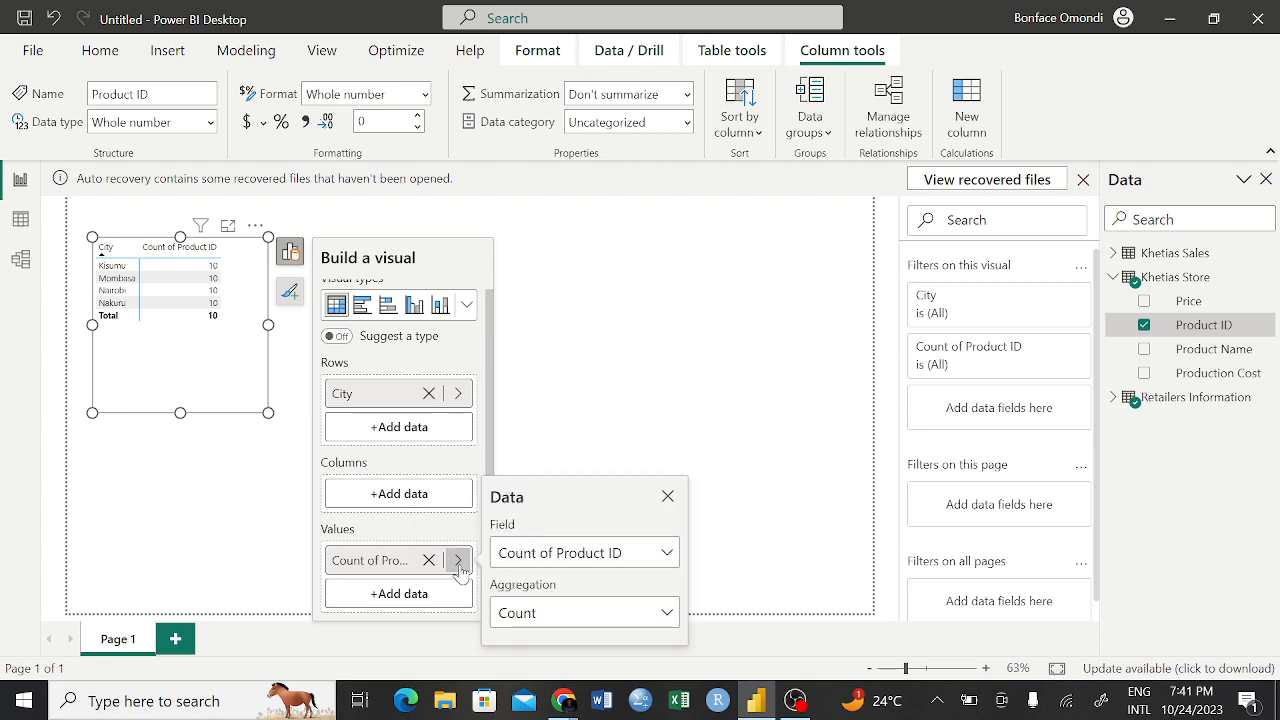
left_click(651, 617)
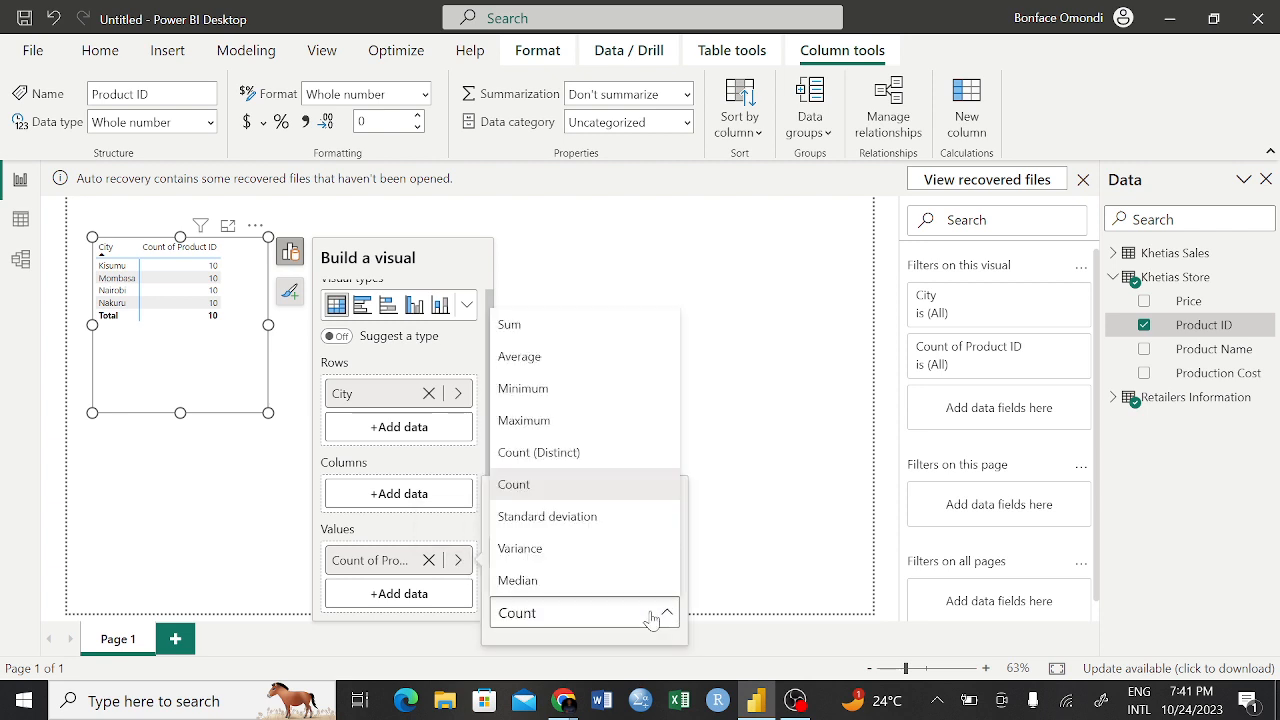
left_click(533, 453)
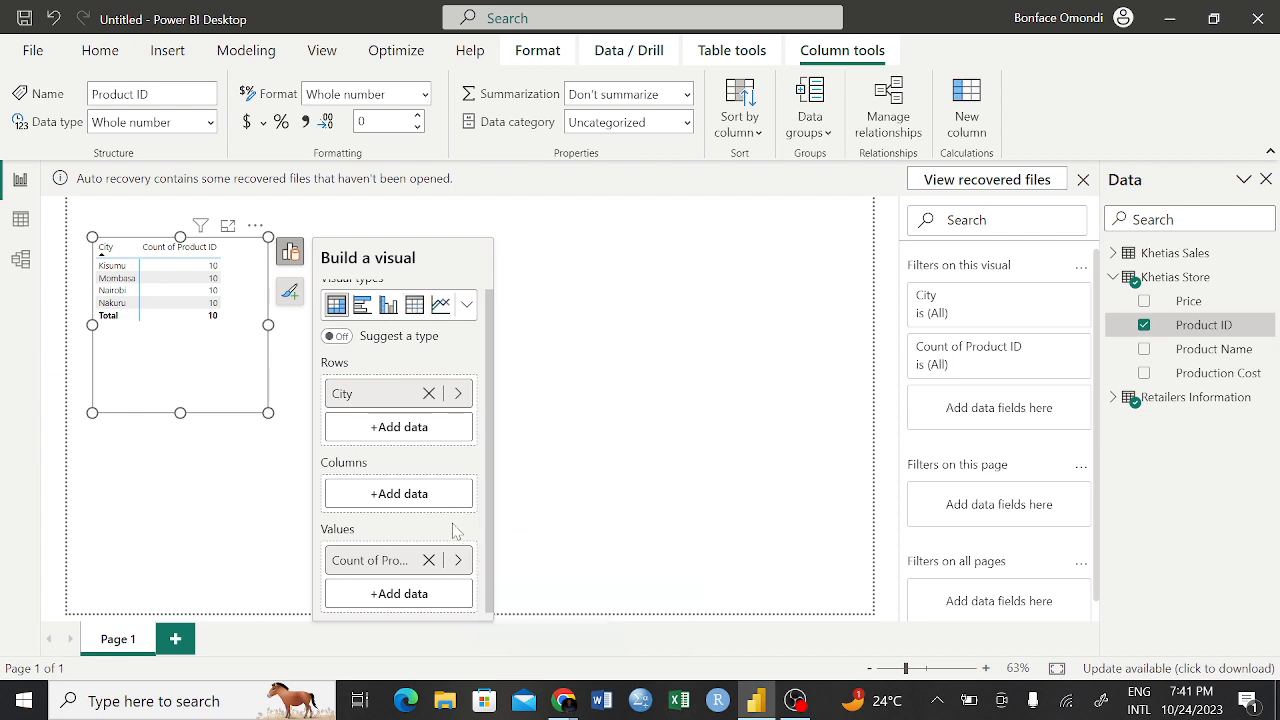
Try the Maximum, Average and Sum aggregations in turn on the matrix's Product ID value
left_click(458, 560)
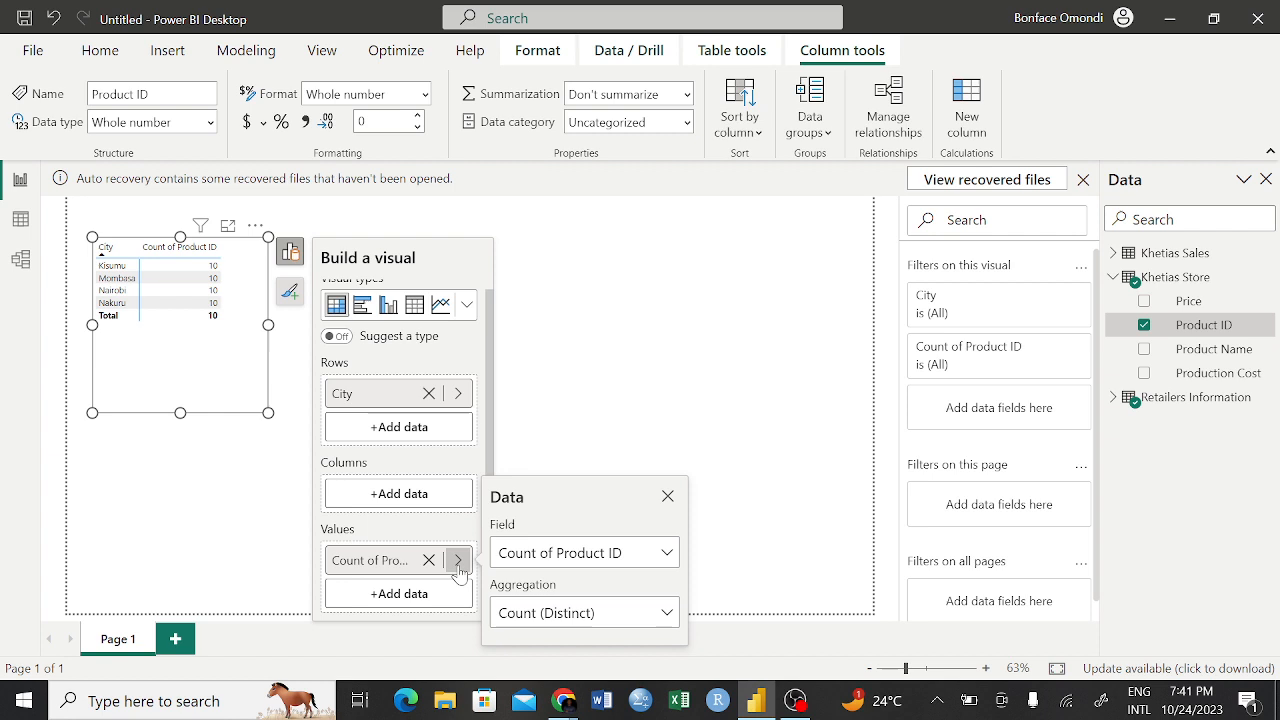
left_click(628, 614)
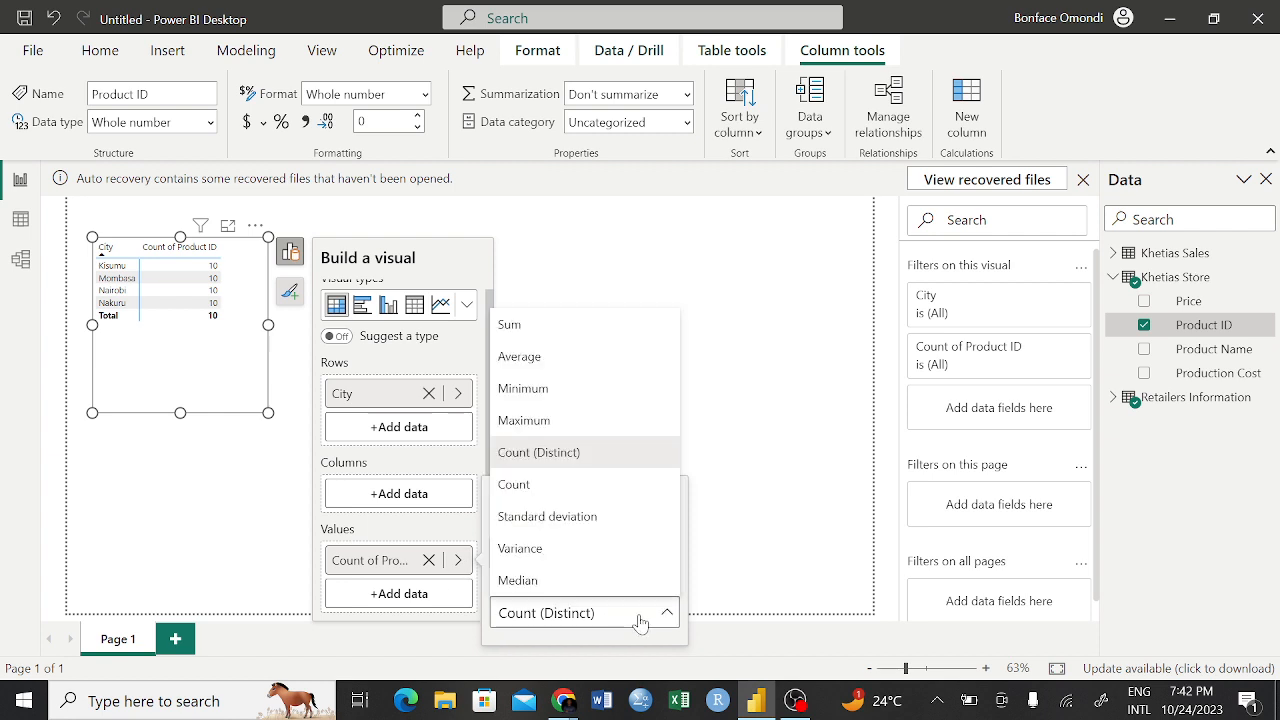
left_click(526, 428)
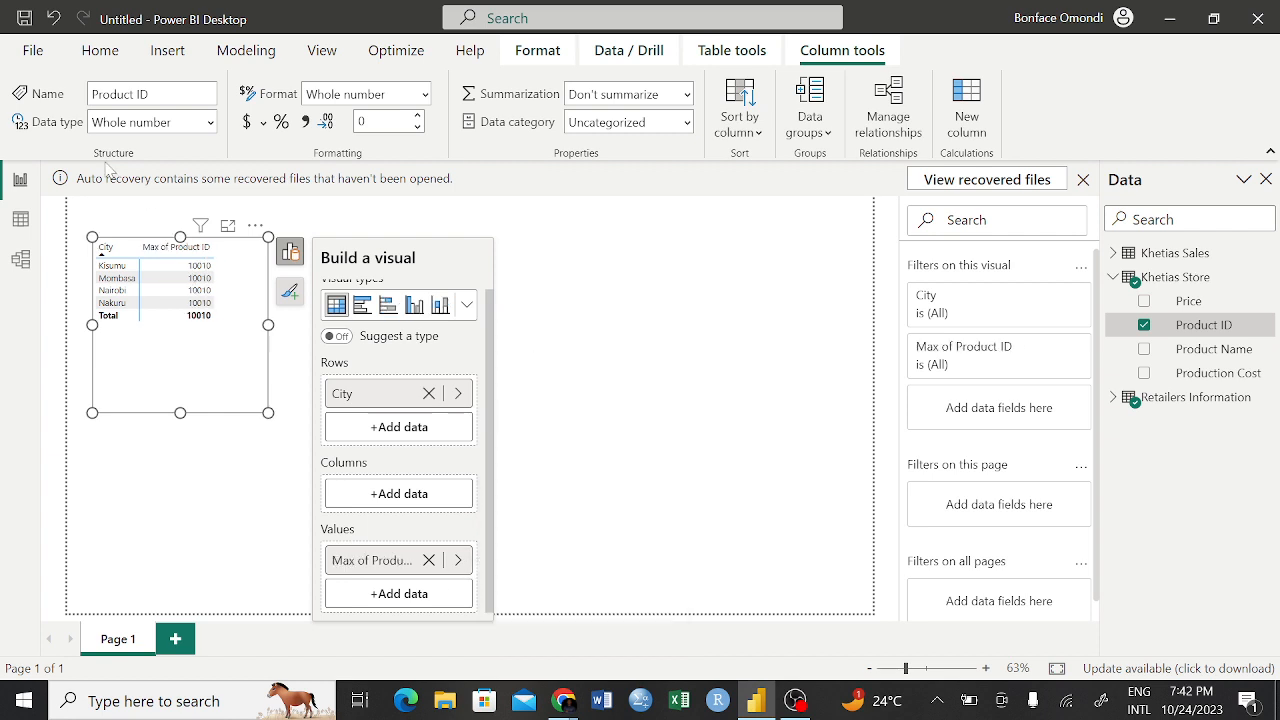
left_click(458, 561)
left_click(641, 618)
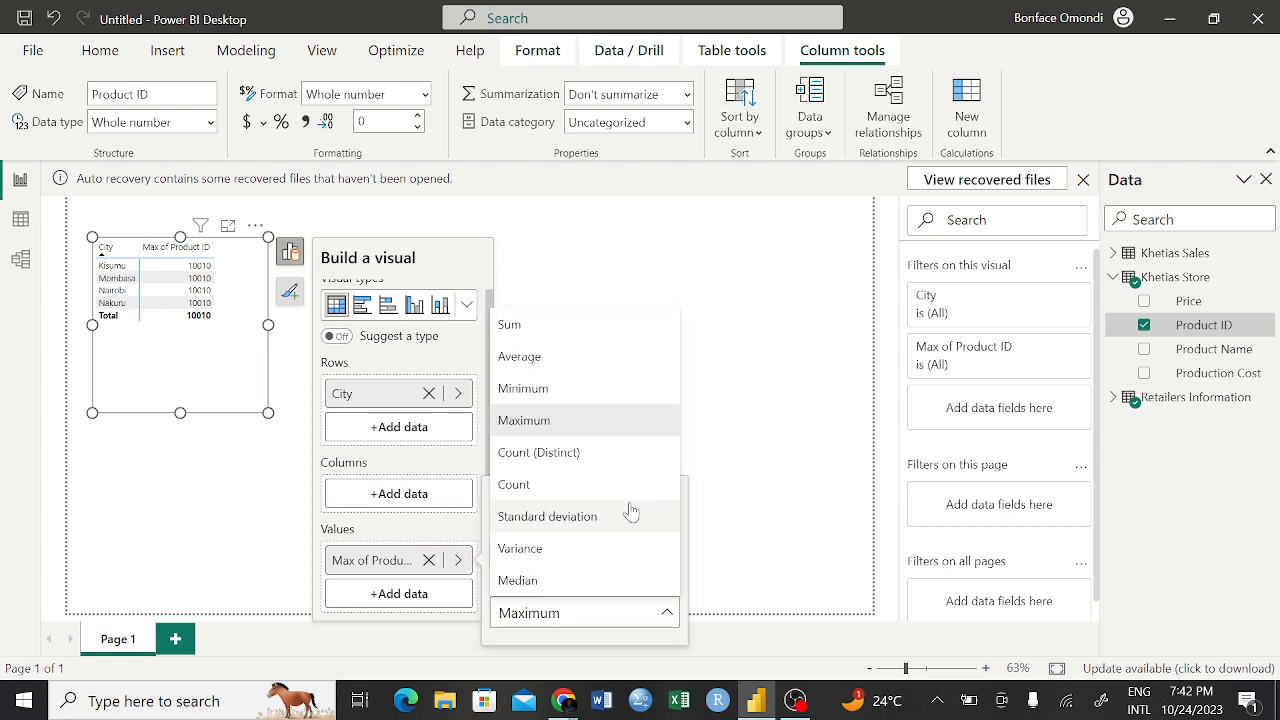
left_click(544, 358)
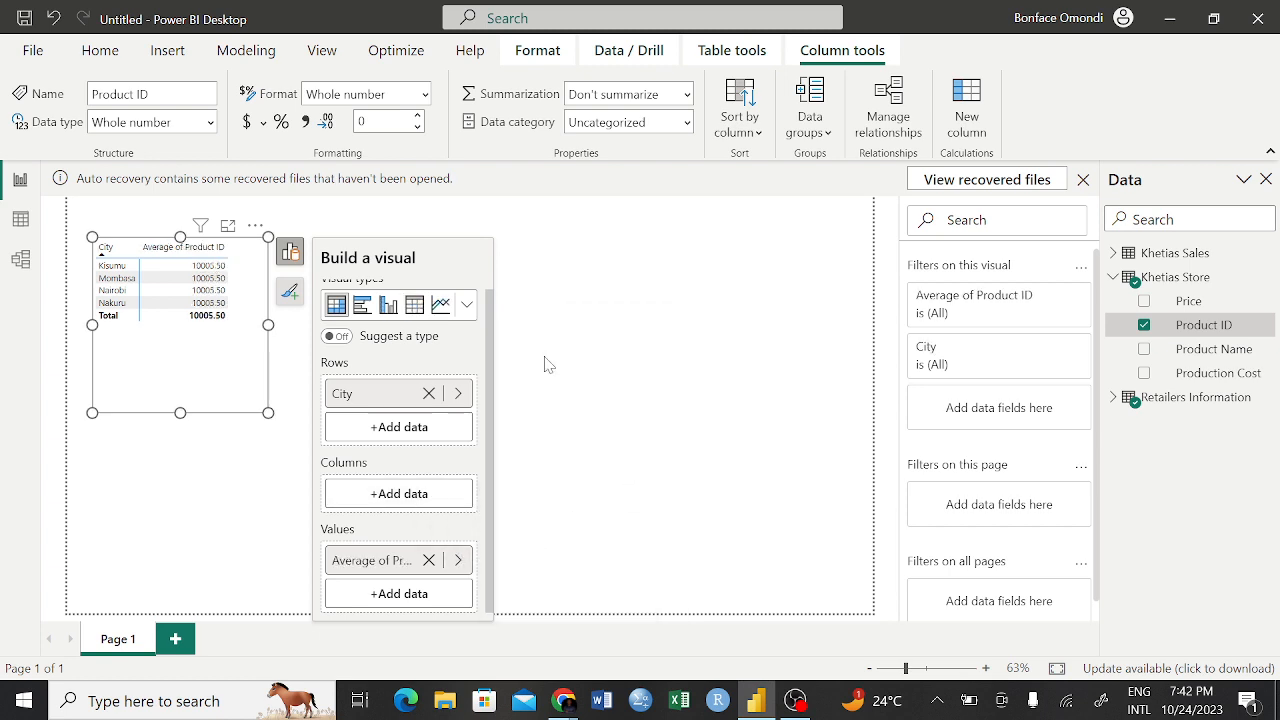
left_click(458, 561)
left_click(620, 613)
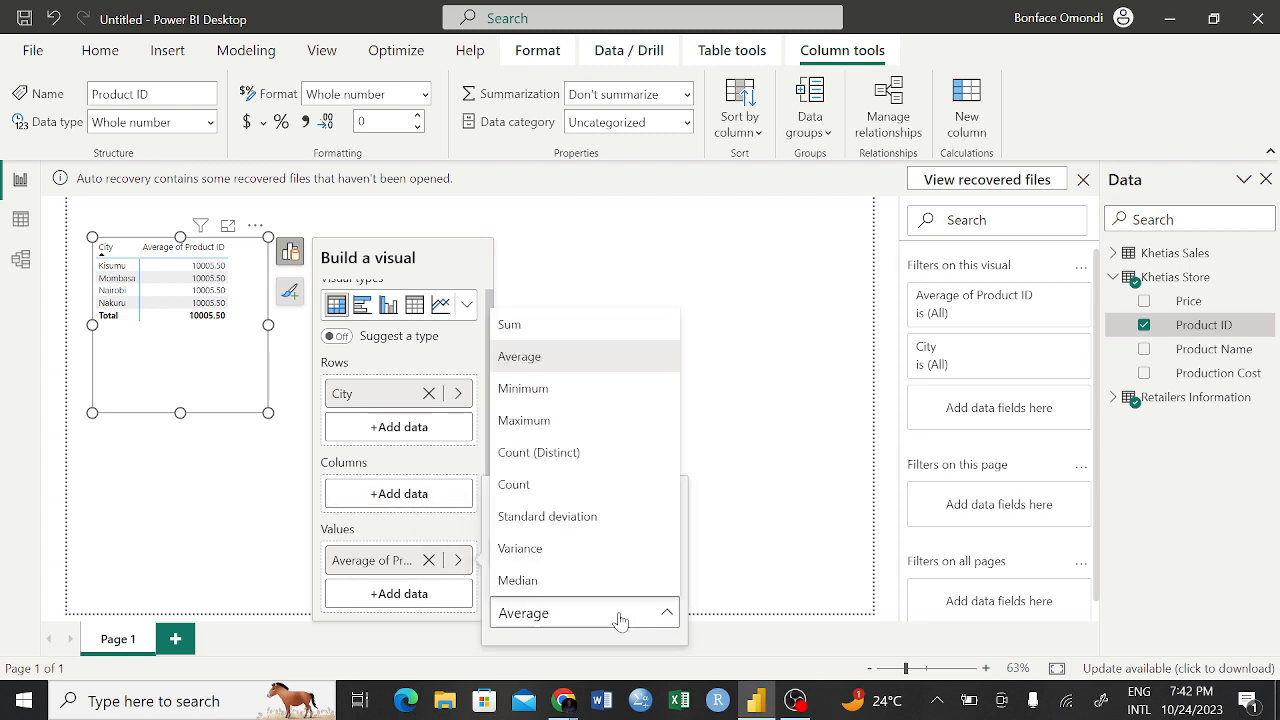
left_click(530, 333)
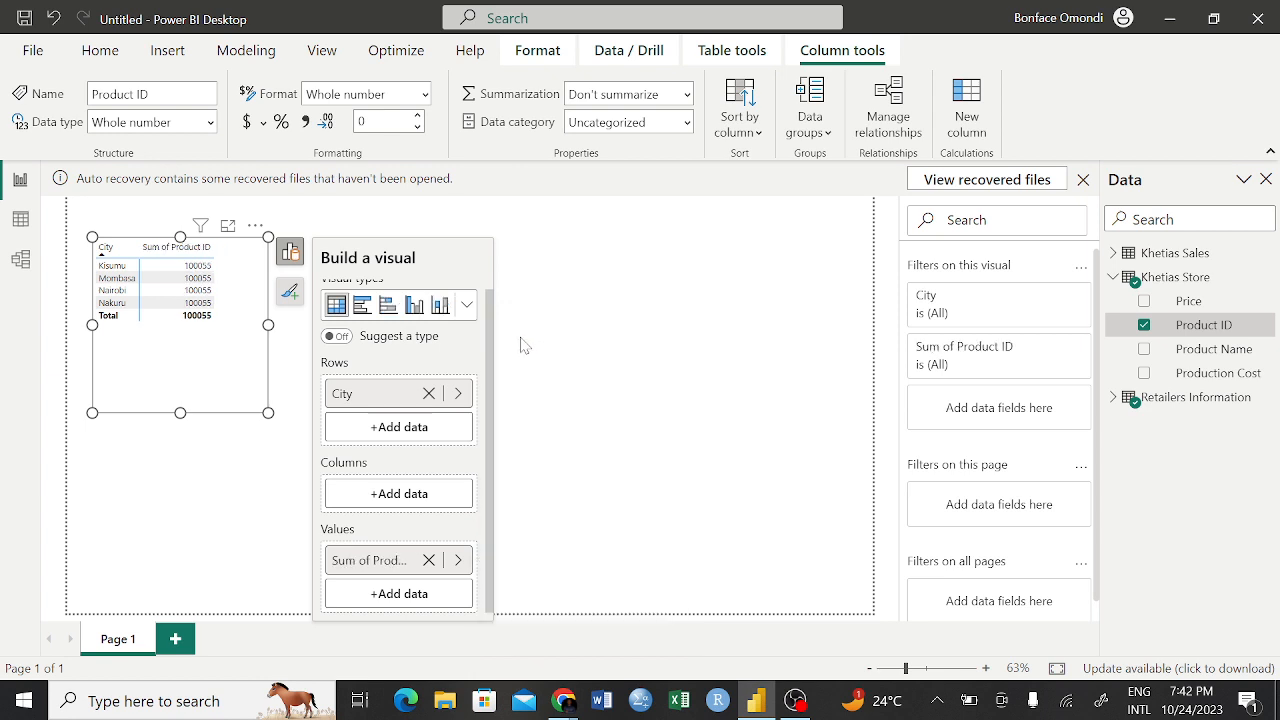
Set the aggregation of the matrix's Product ID value to Count
left_click(458, 560)
left_click(606, 612)
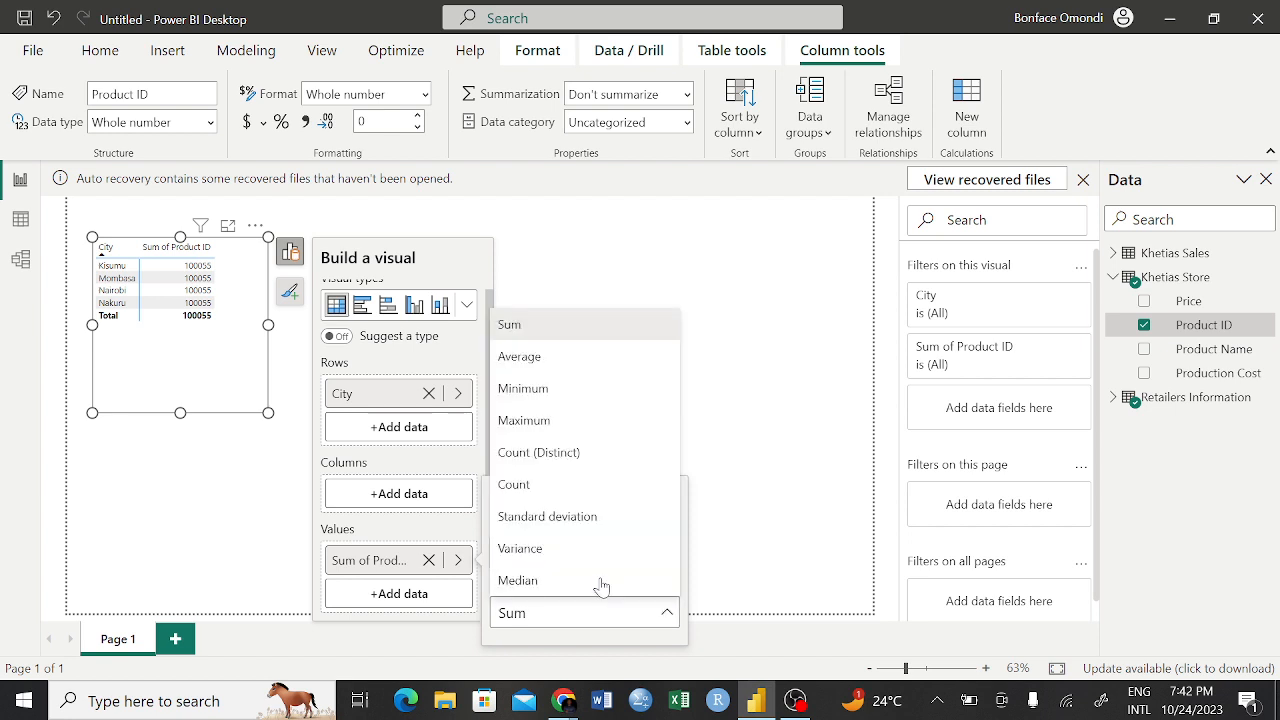
left_click(533, 484)
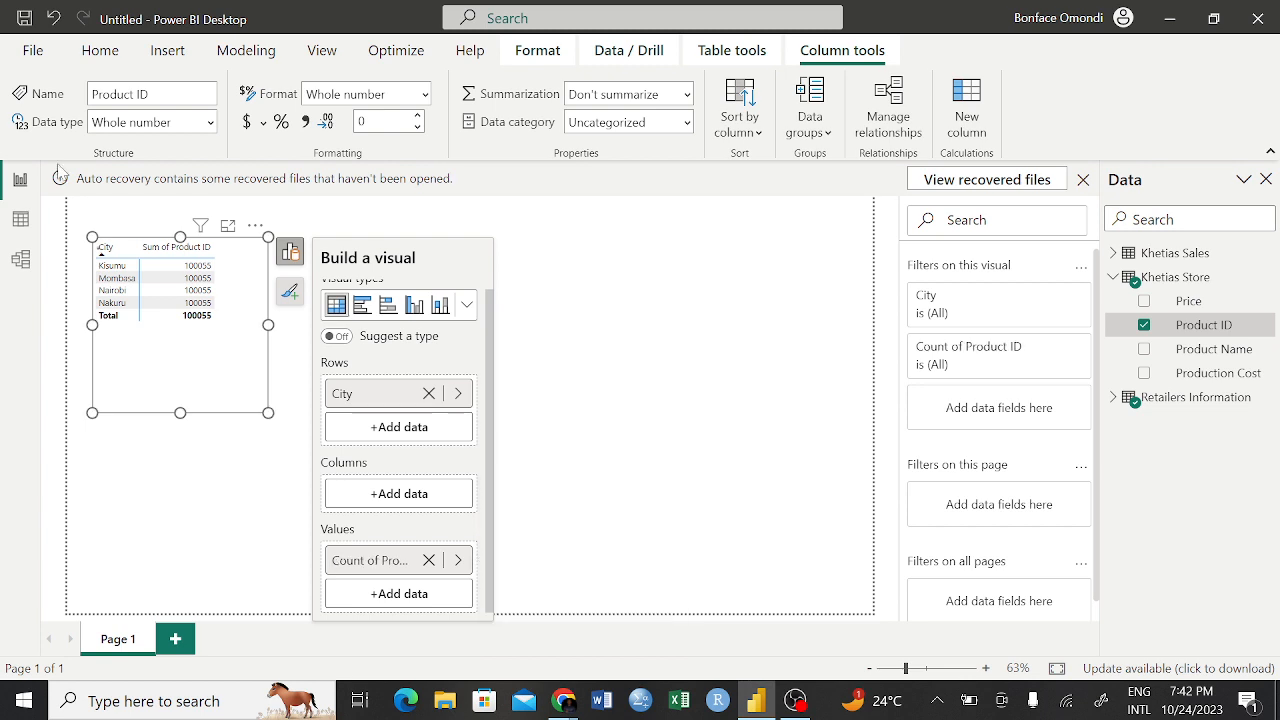
Examine the data rows of the Khetias Sales and Khetias Store tables, and return to the report
left_click(19, 224)
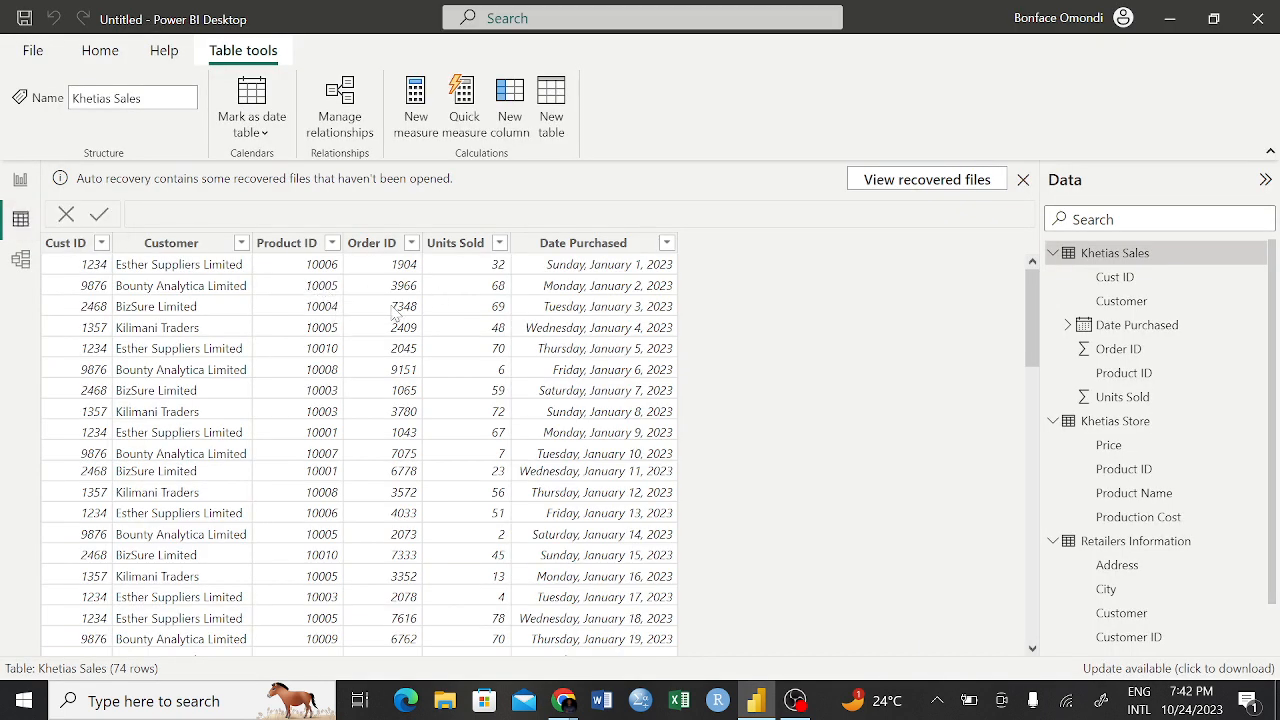
left_click(1062, 423)
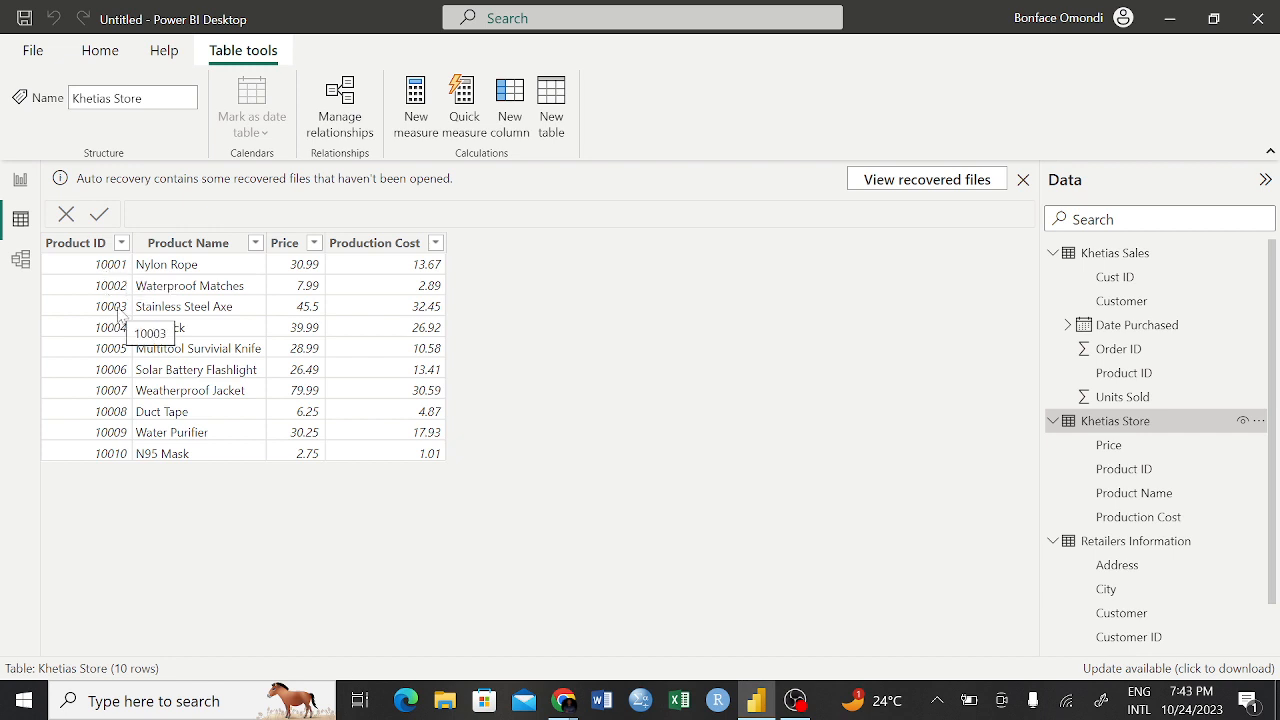
left_click(21, 185)
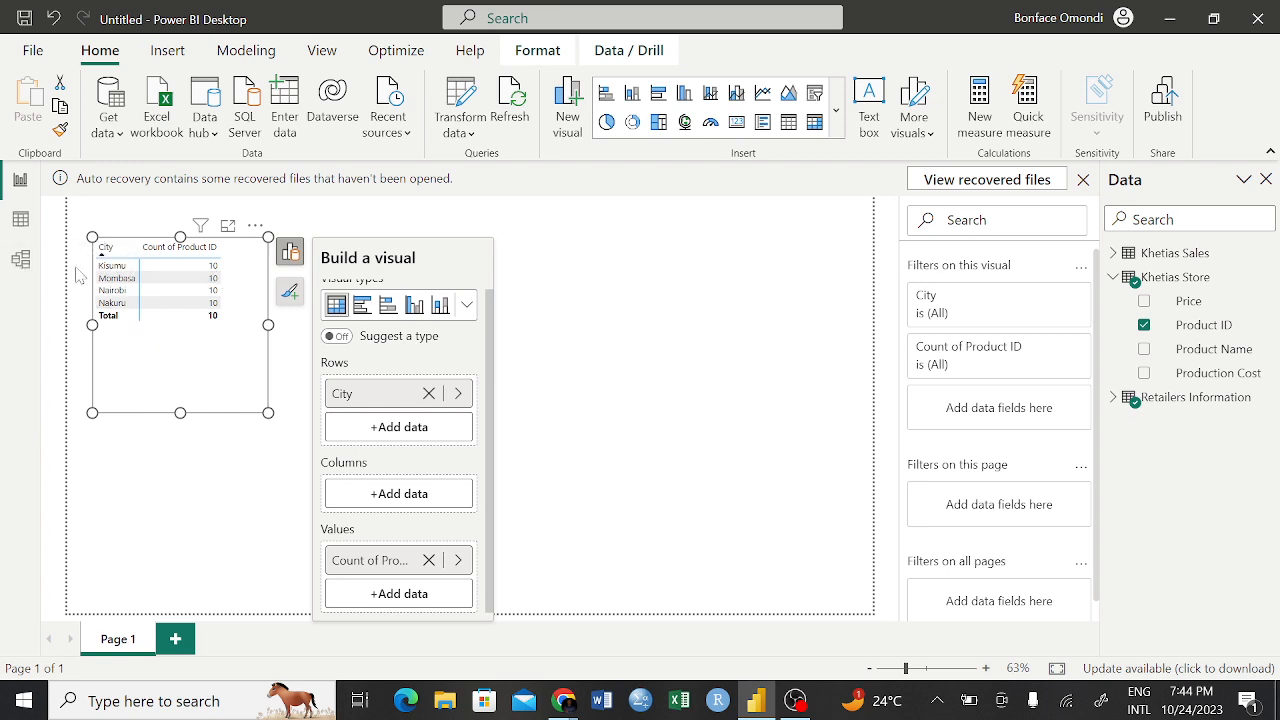
In the model, set the cross filter direction of the Product ID relationship between Khetias Sales and Khetias Store to Both and apply it
left_click(21, 263)
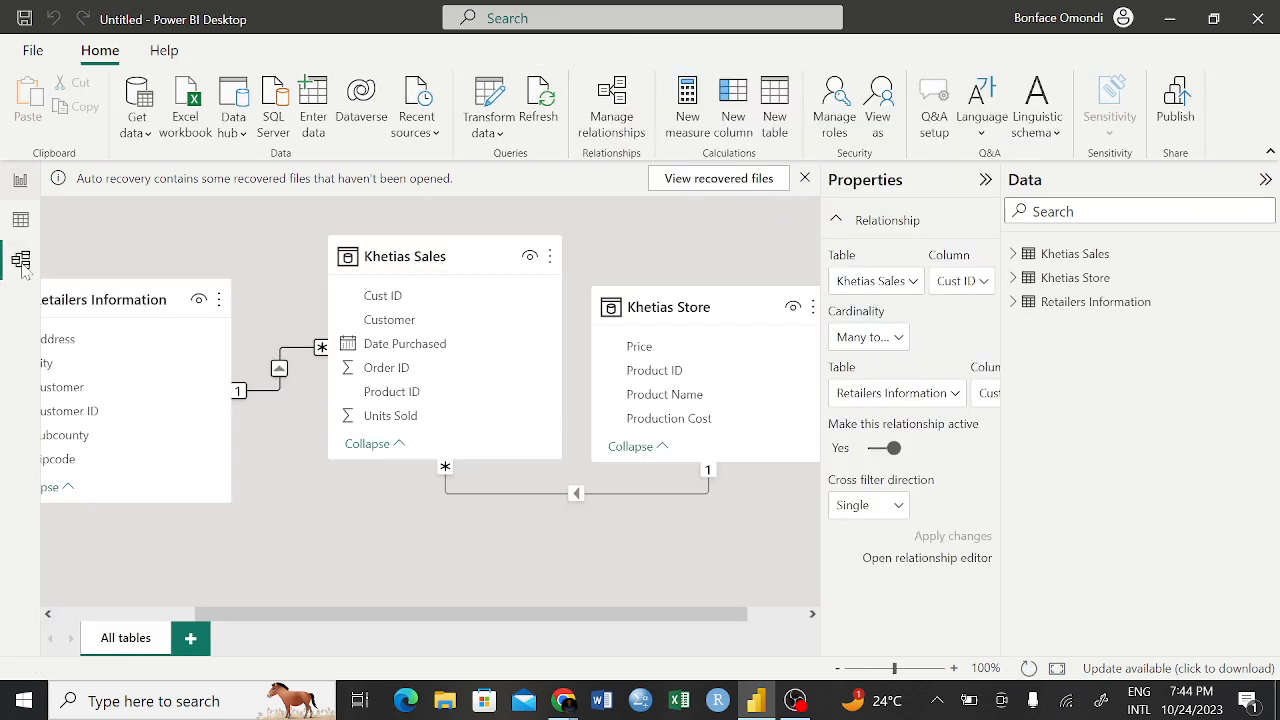
left_click(897, 510)
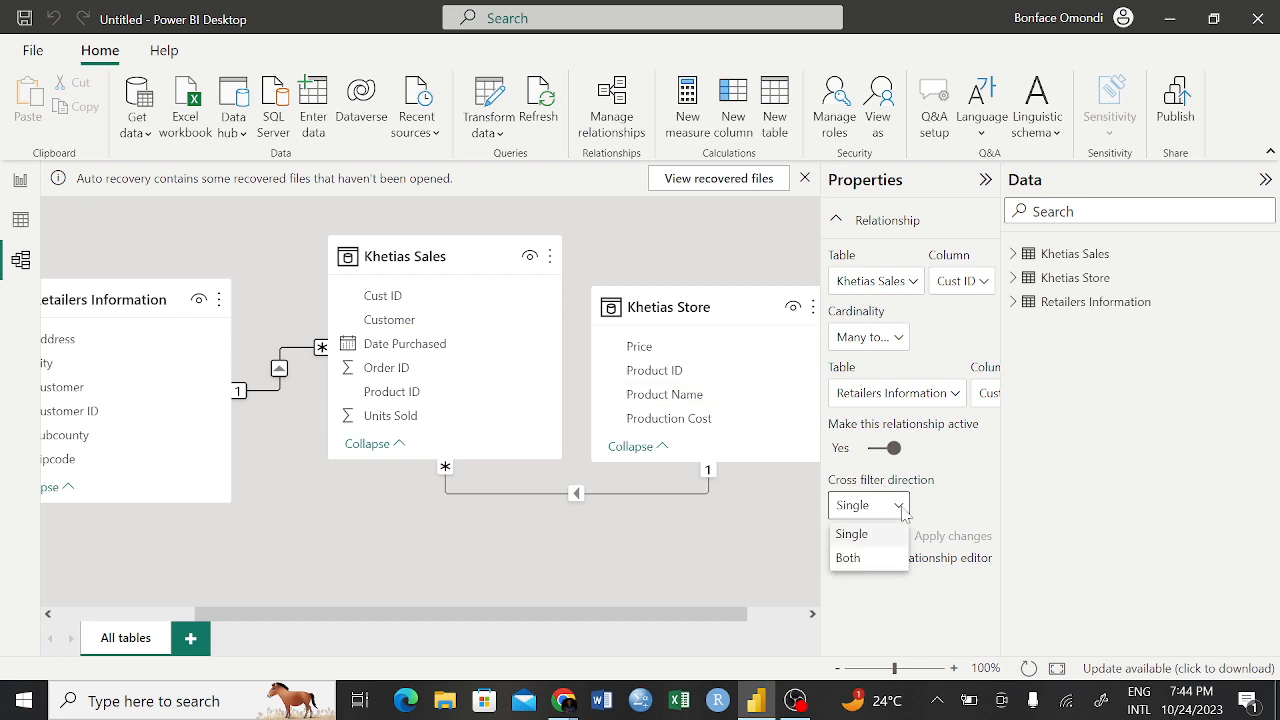
left_click(860, 567)
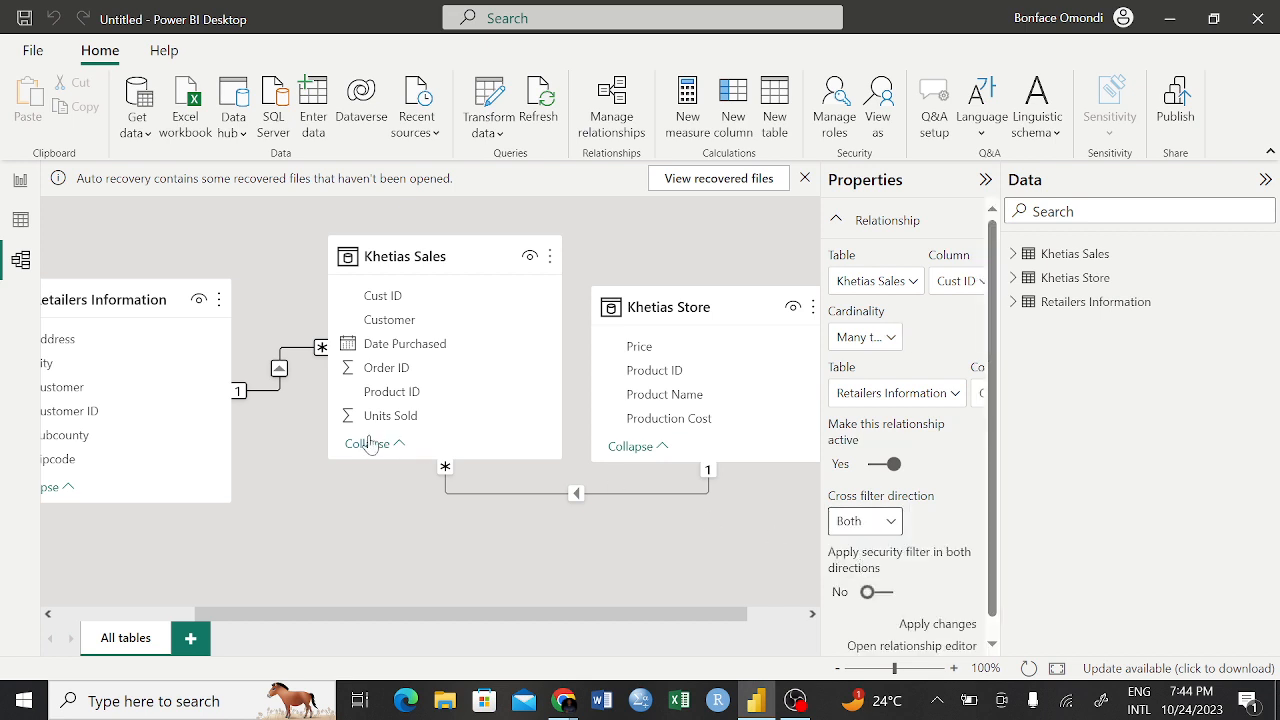
left_click(637, 494)
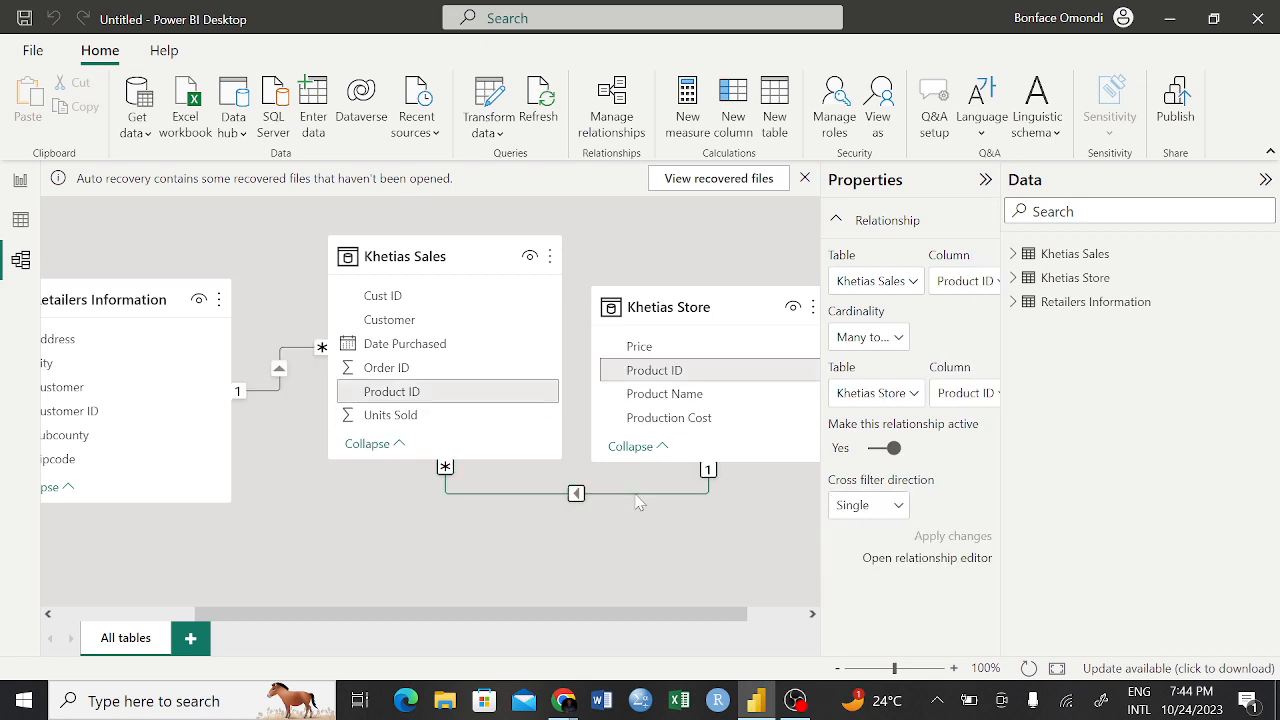
left_click(897, 507)
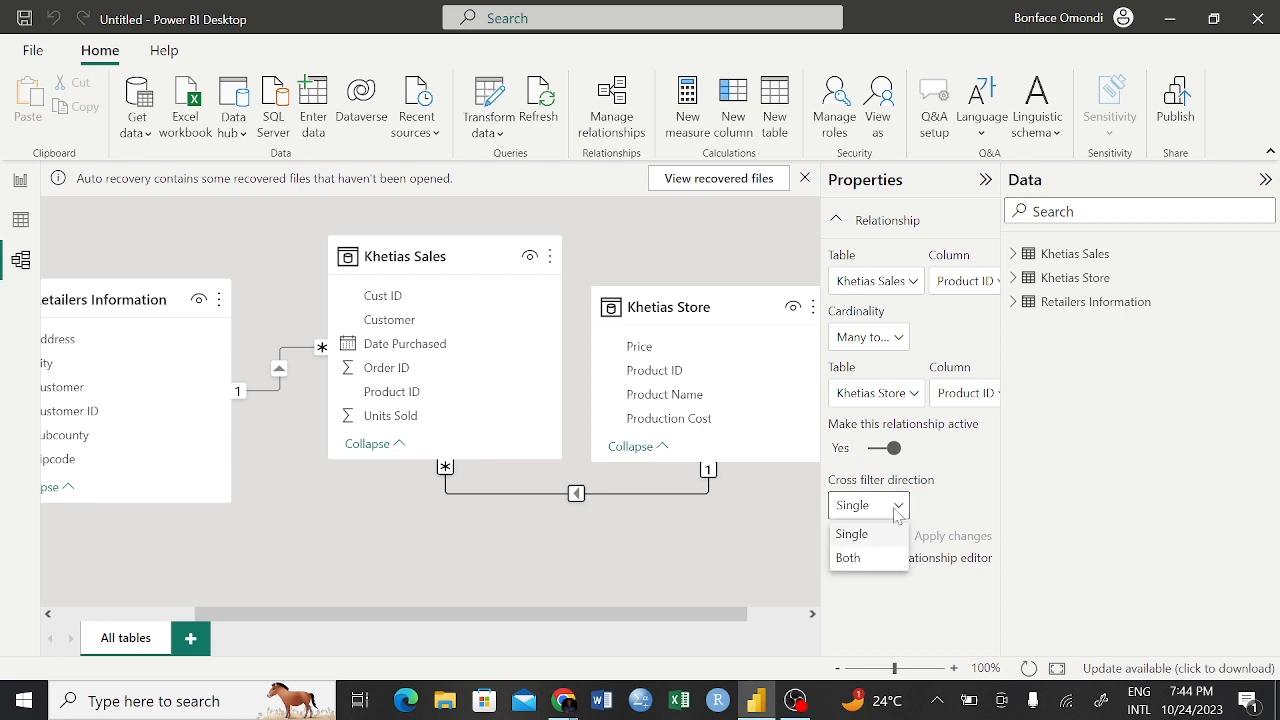
left_click(849, 558)
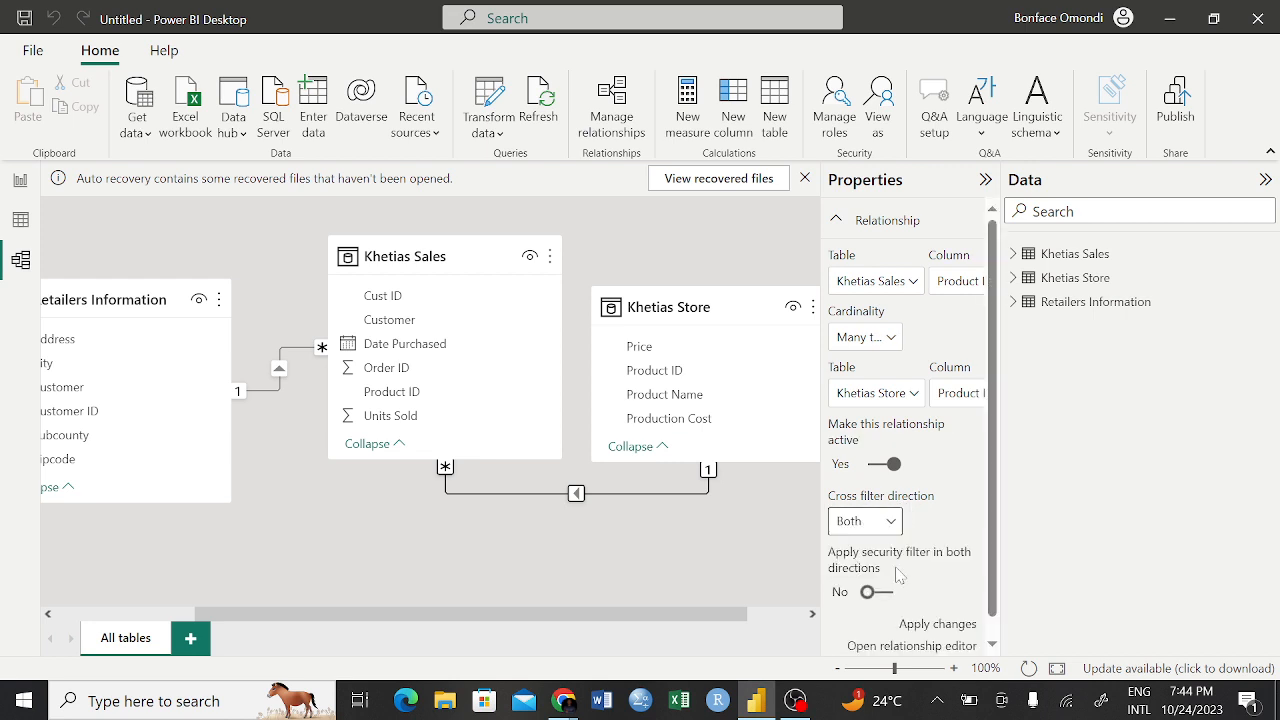
left_click(915, 624)
Set the cross filter direction of the relationship between Khetias Sales and Retailers Information to Both and apply it
left_click(279, 393)
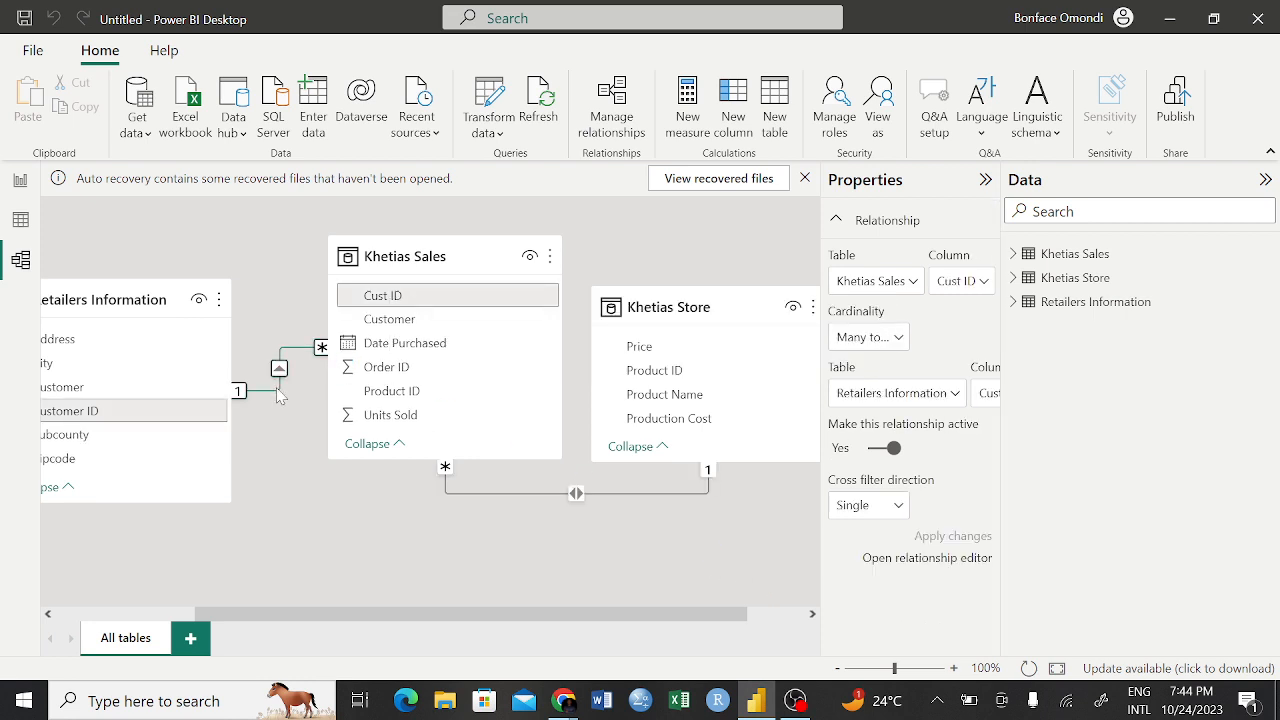
left_click(891, 508)
left_click(855, 559)
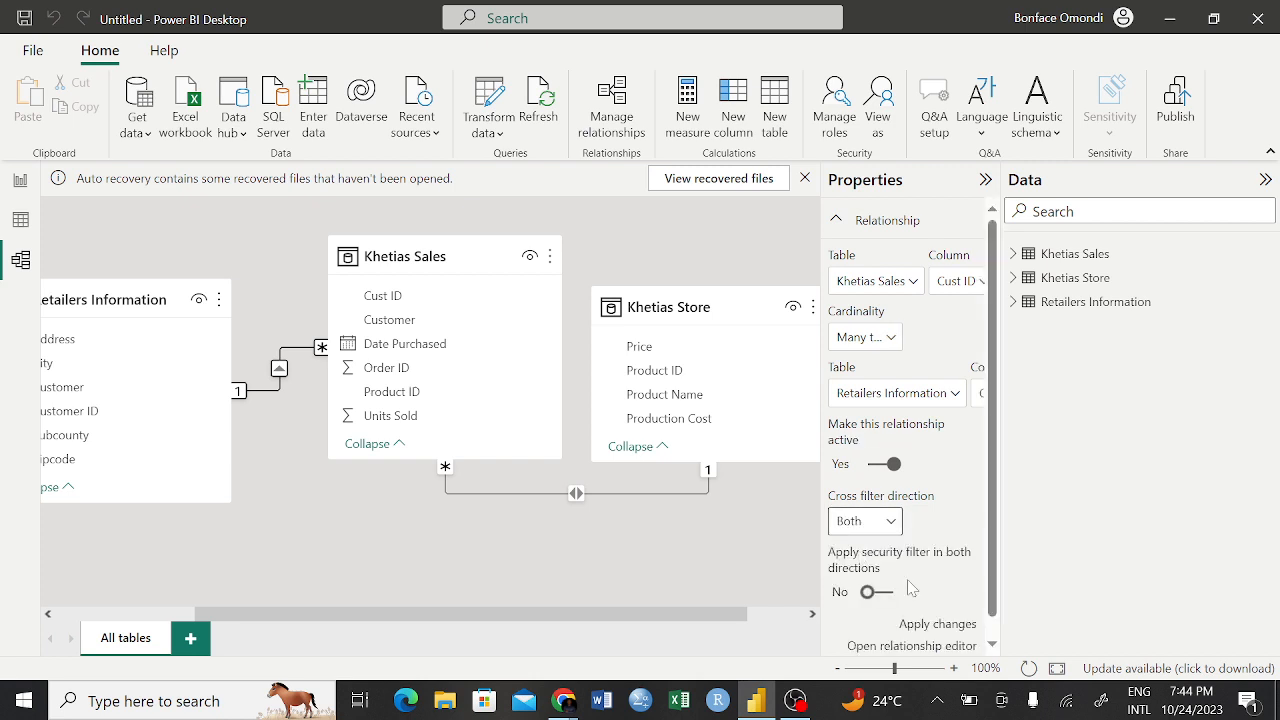
left_click(921, 628)
Return to the report, reduce the City matrix's height to fit just below its Total row, and deselect it
left_click(19, 182)
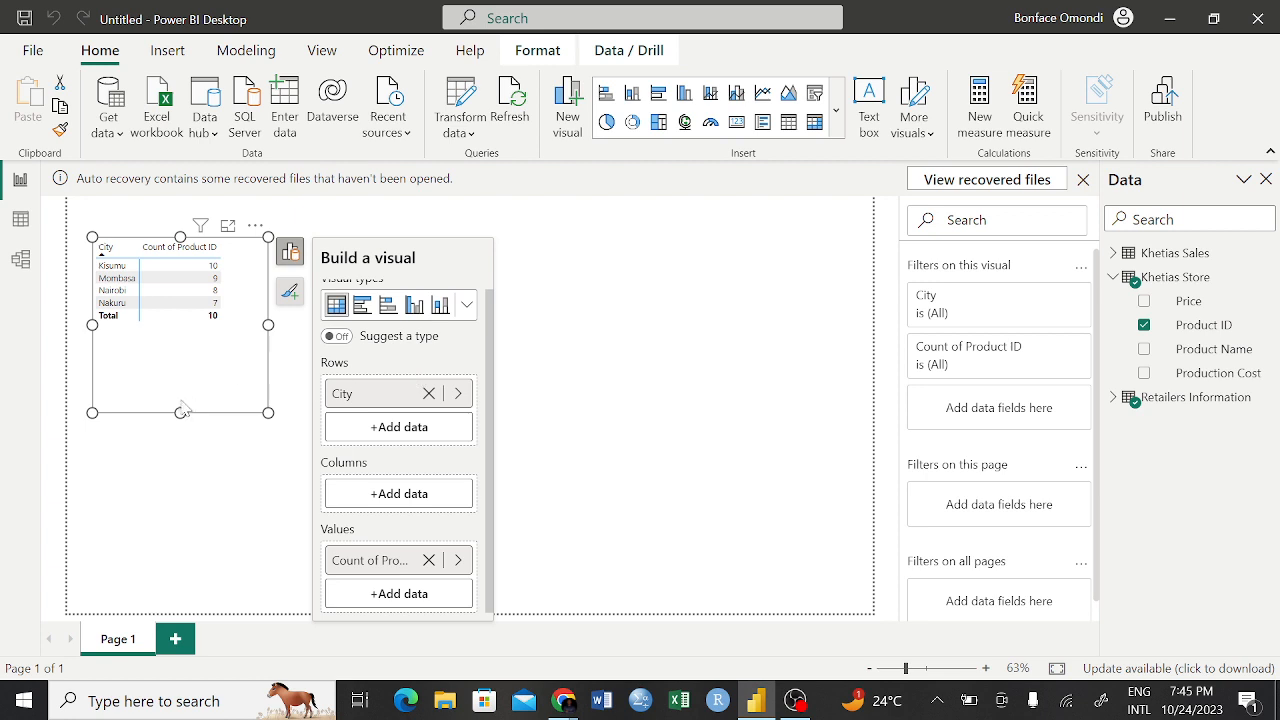
left_click_drag(181, 411, 182, 334)
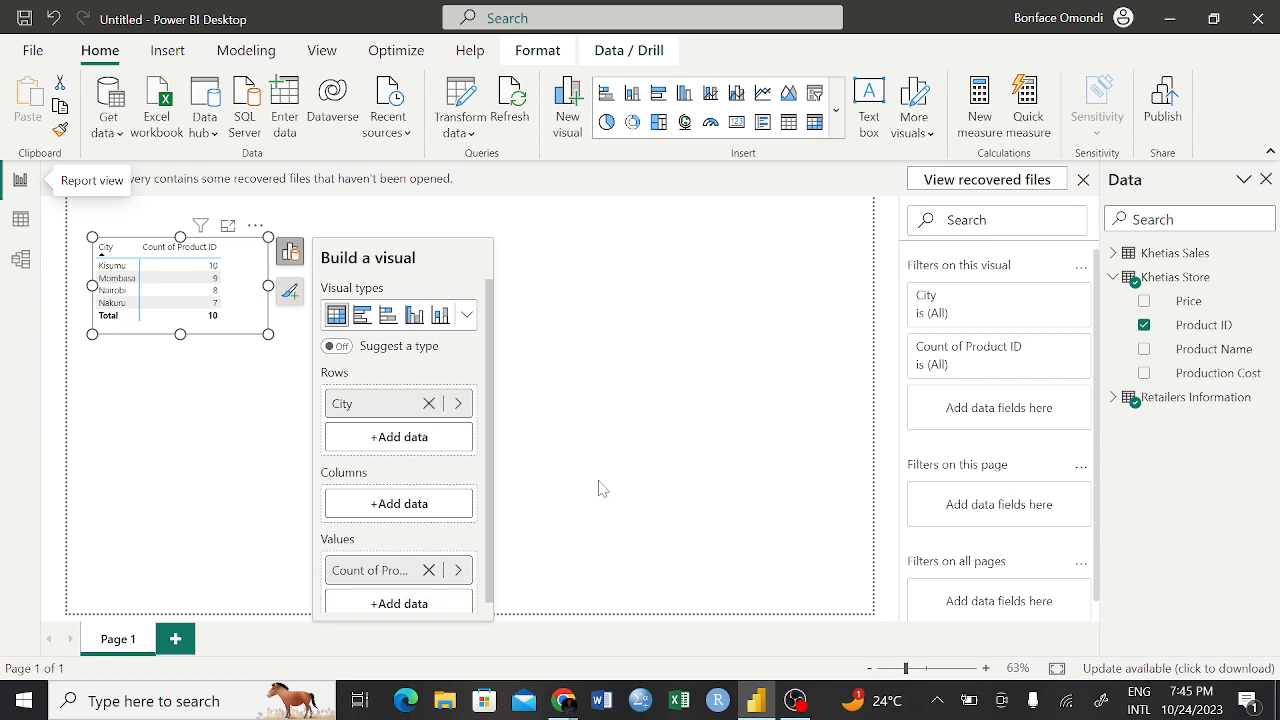
left_click(500, 501)
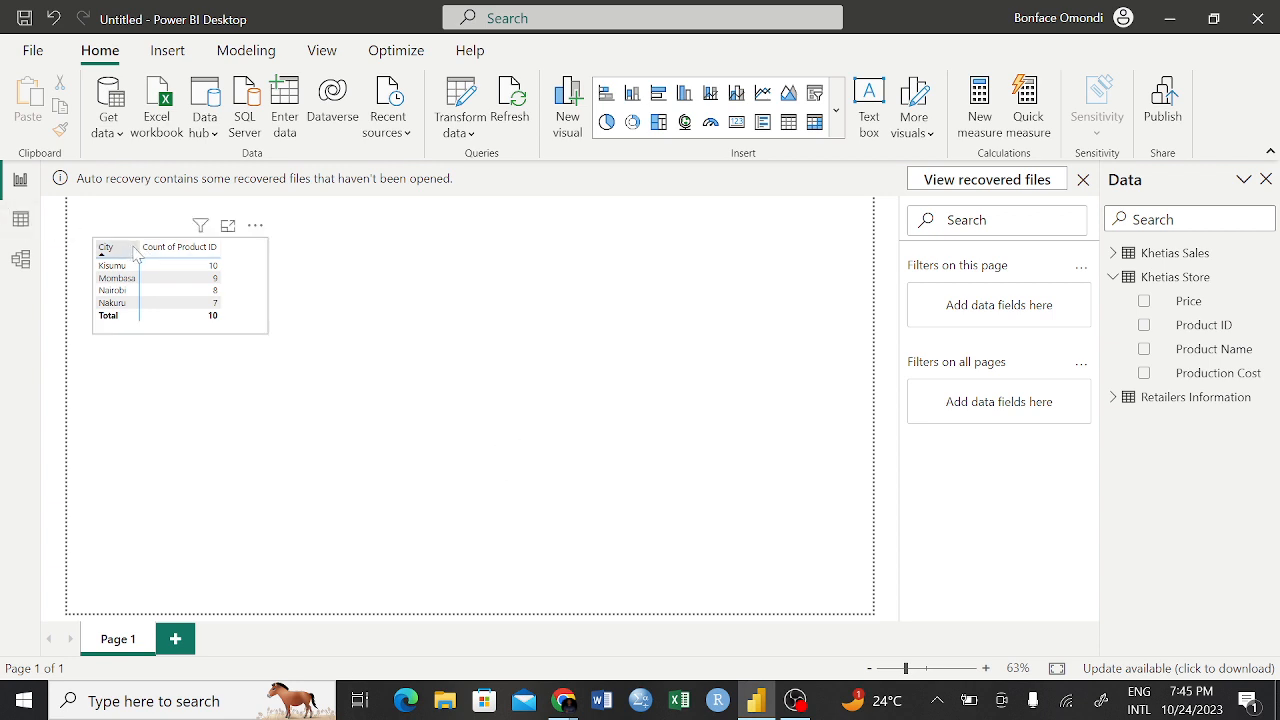
Examine the City matrix's build options and the available visual types, and reopen its build options
left_click(256, 315)
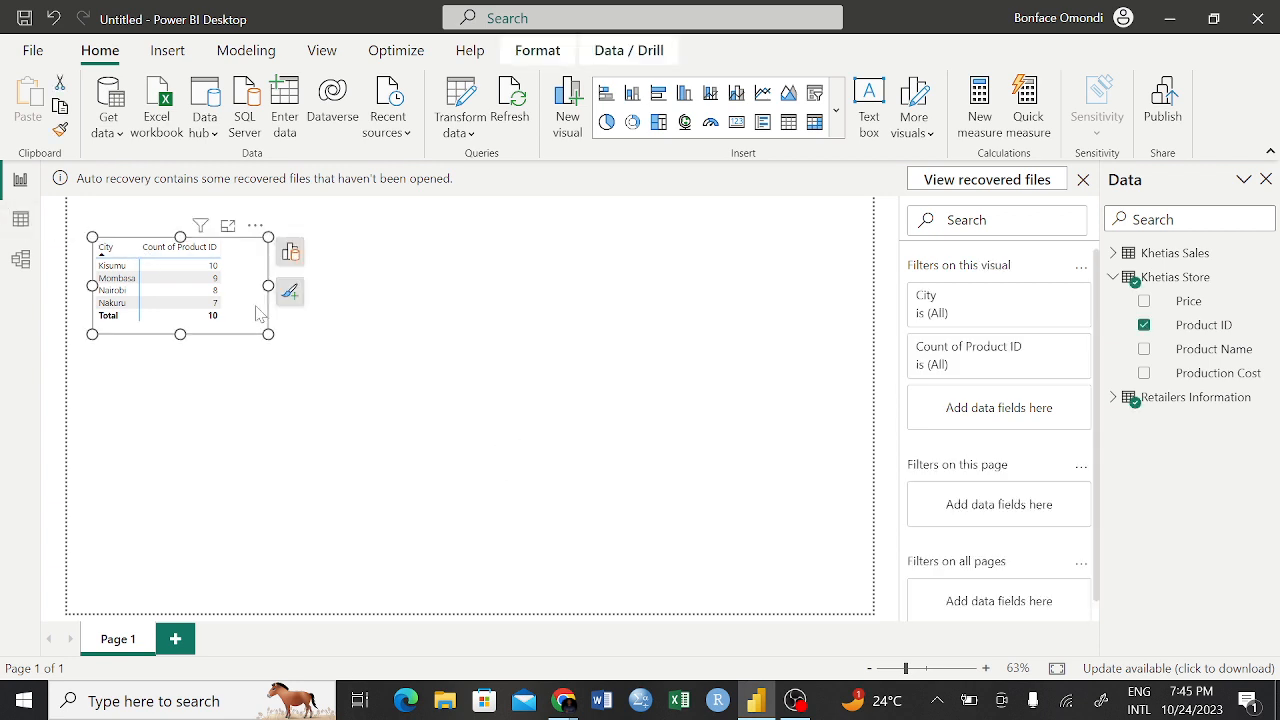
left_click(290, 253)
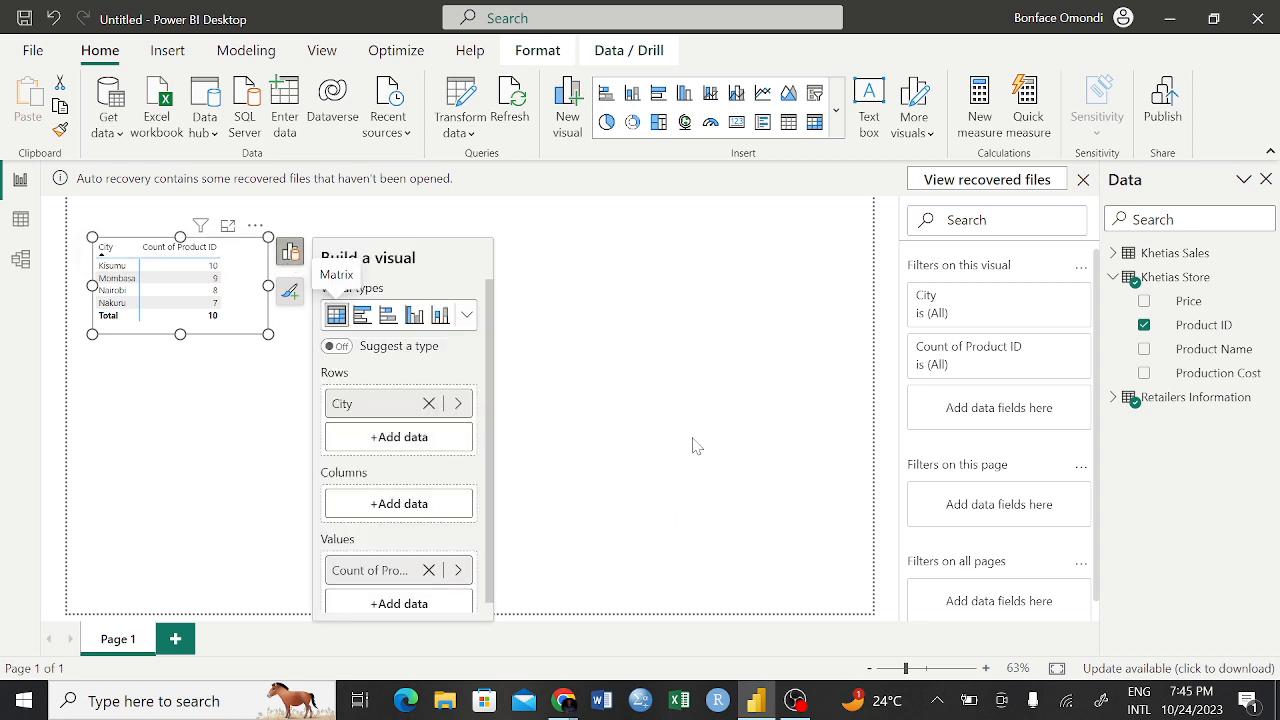
left_click(465, 317)
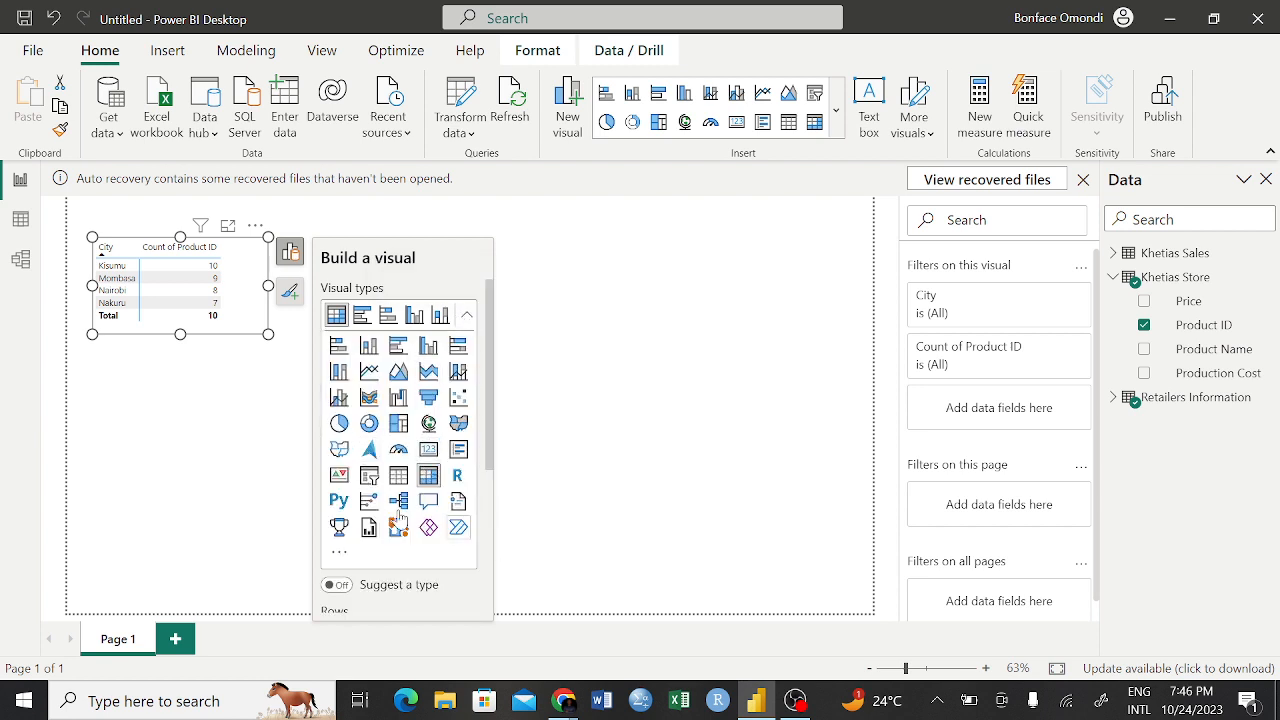
left_click(576, 408)
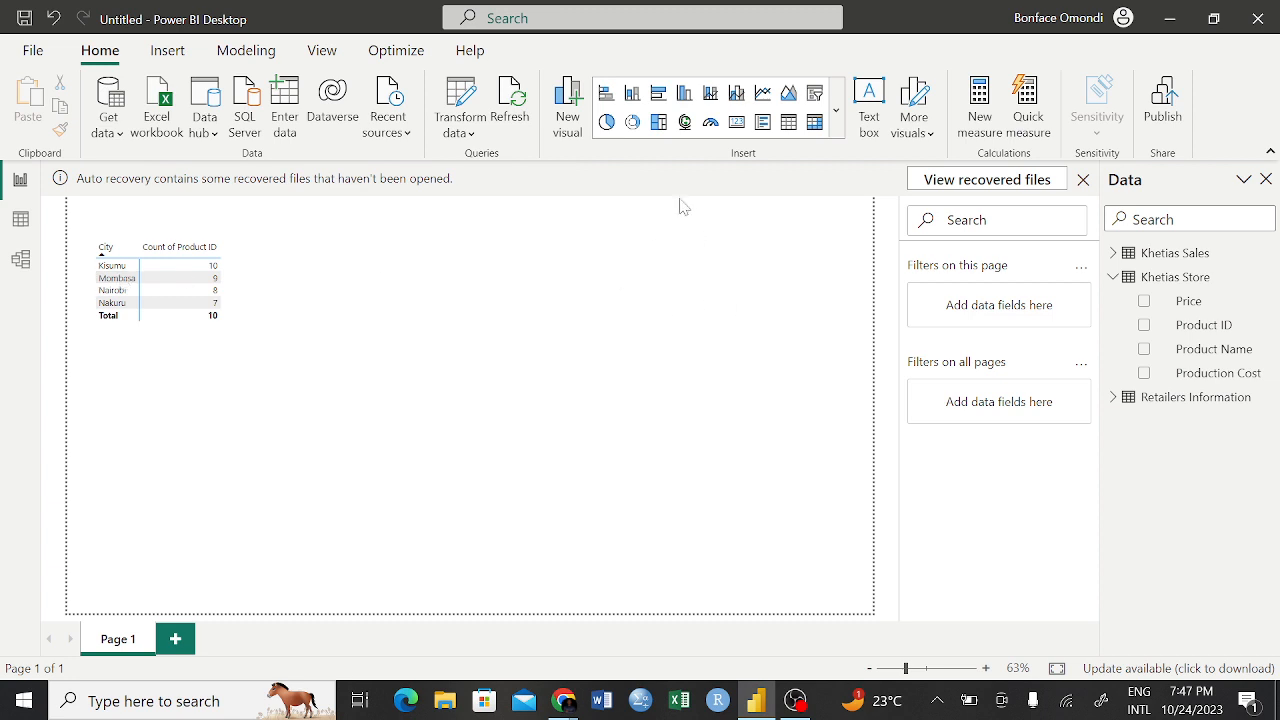
left_click(249, 263)
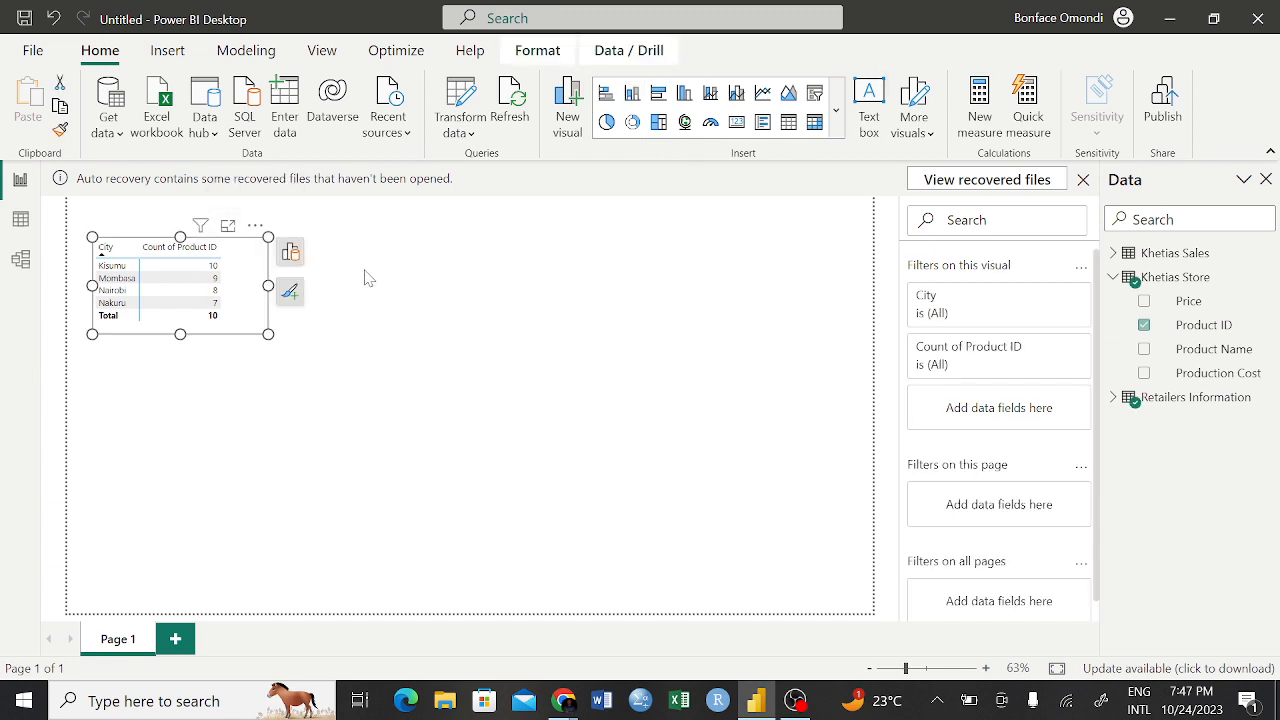
left_click(296, 254)
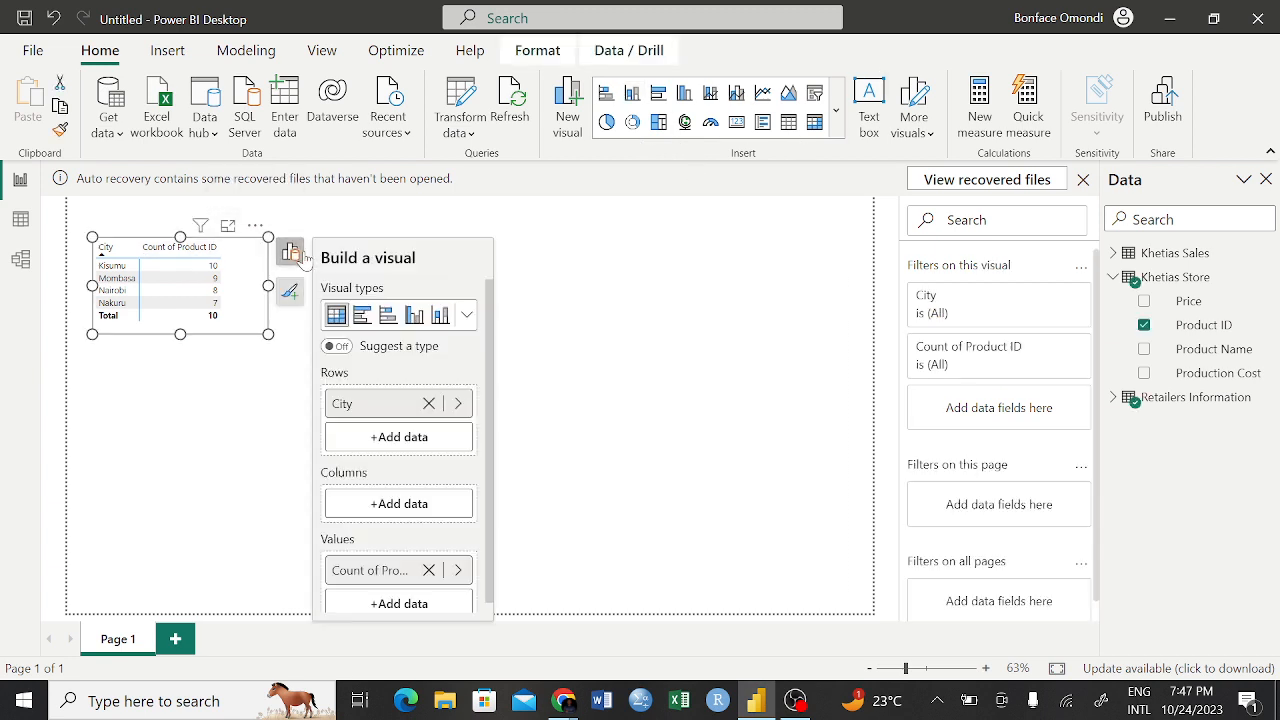
Convert the City matrix into a pie chart of Product ID count by City, and deselect it
left_click(466, 316)
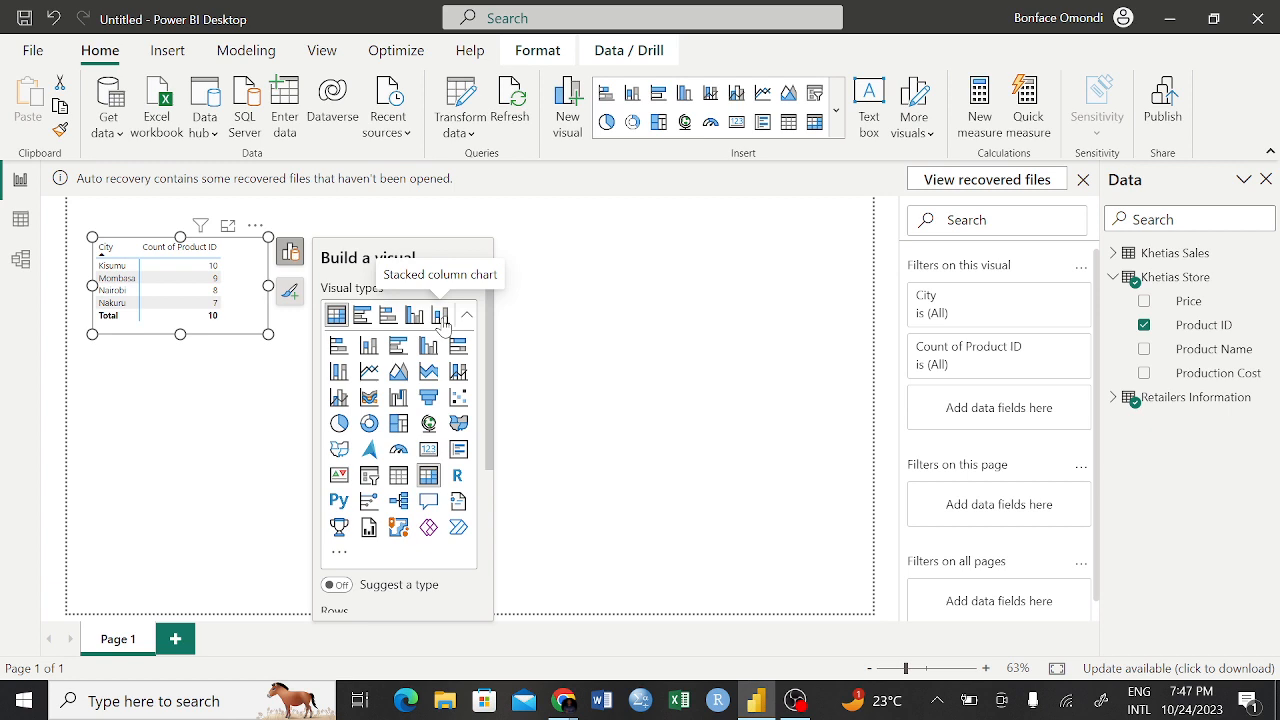
left_click(340, 424)
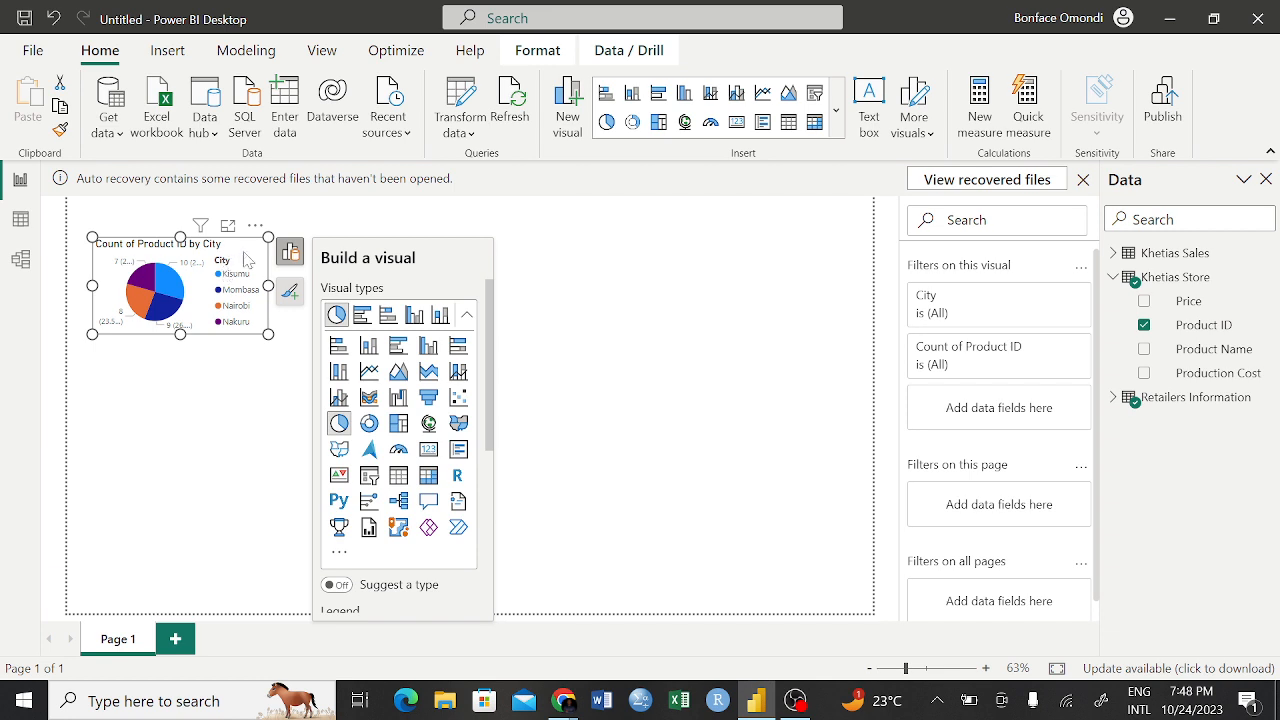
double_click(244, 250)
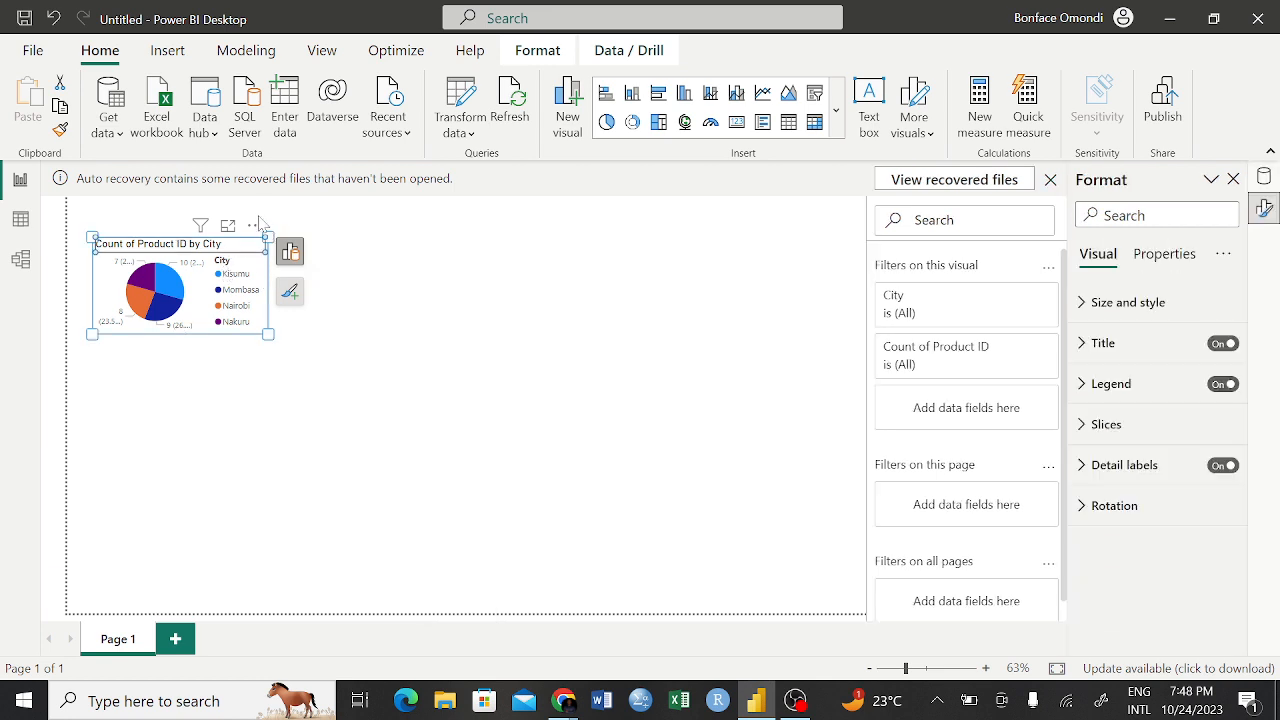
left_click(349, 294)
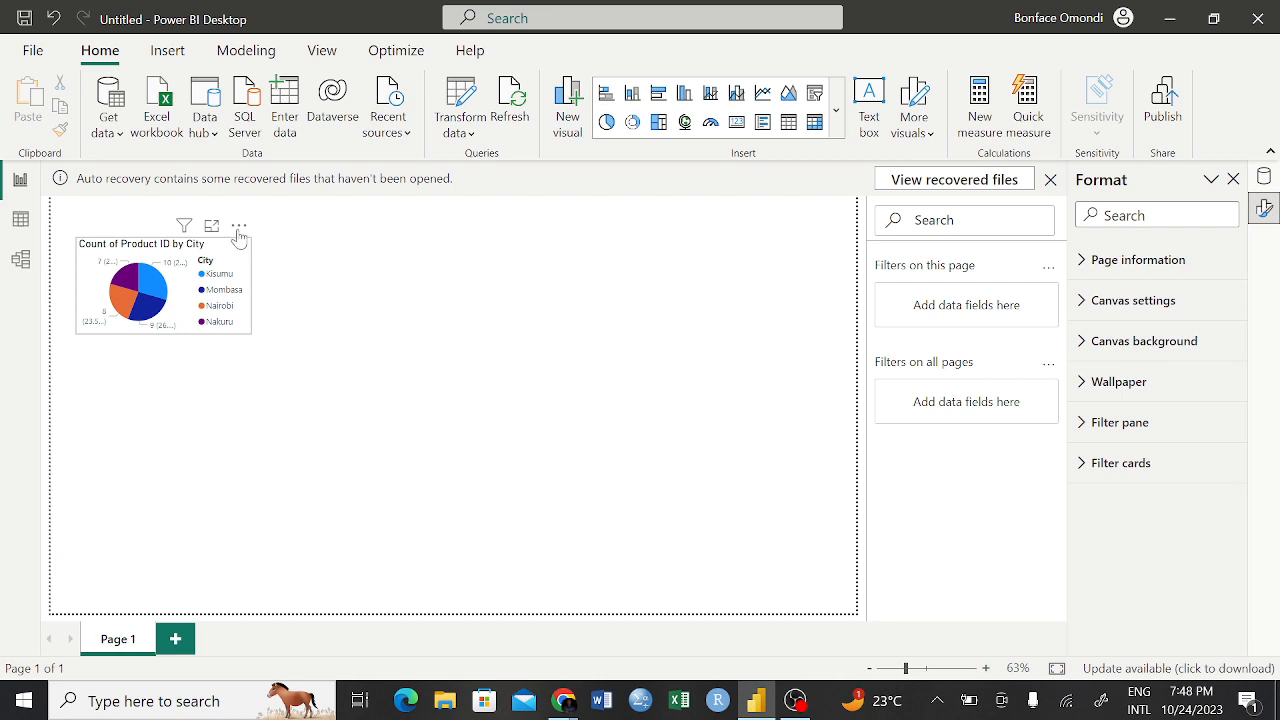
left_click(239, 228)
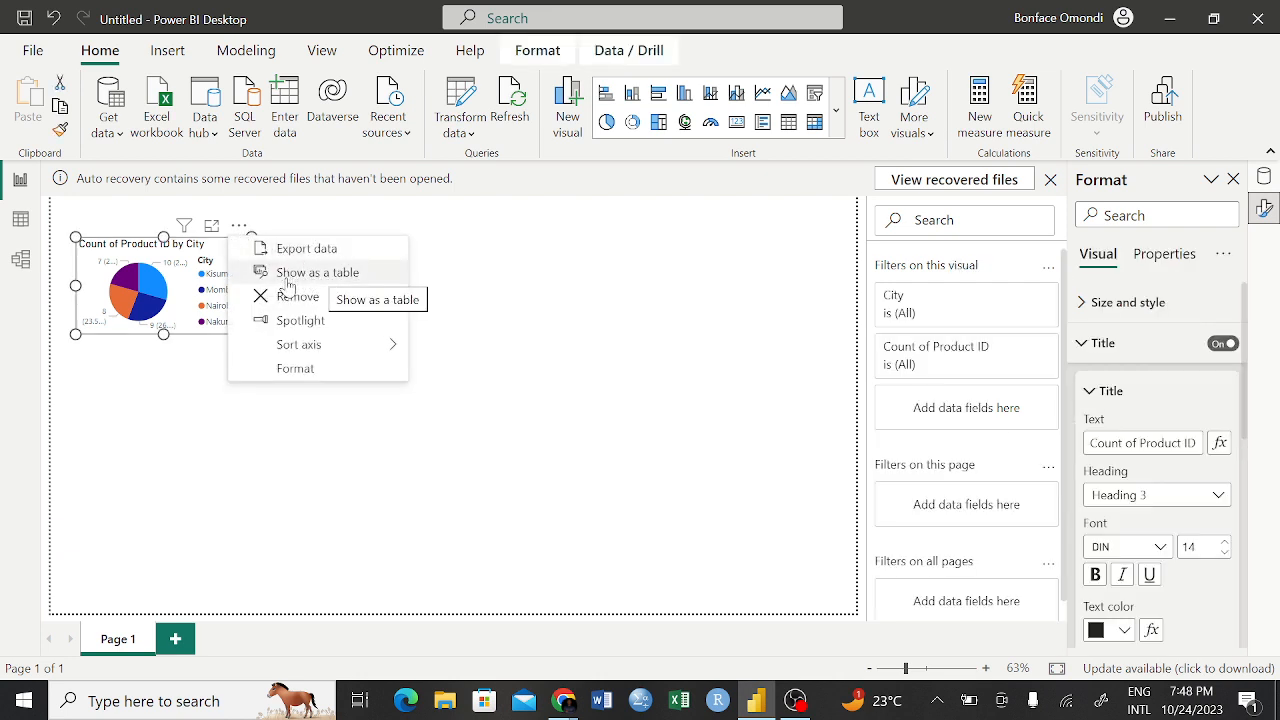
left_click(173, 404)
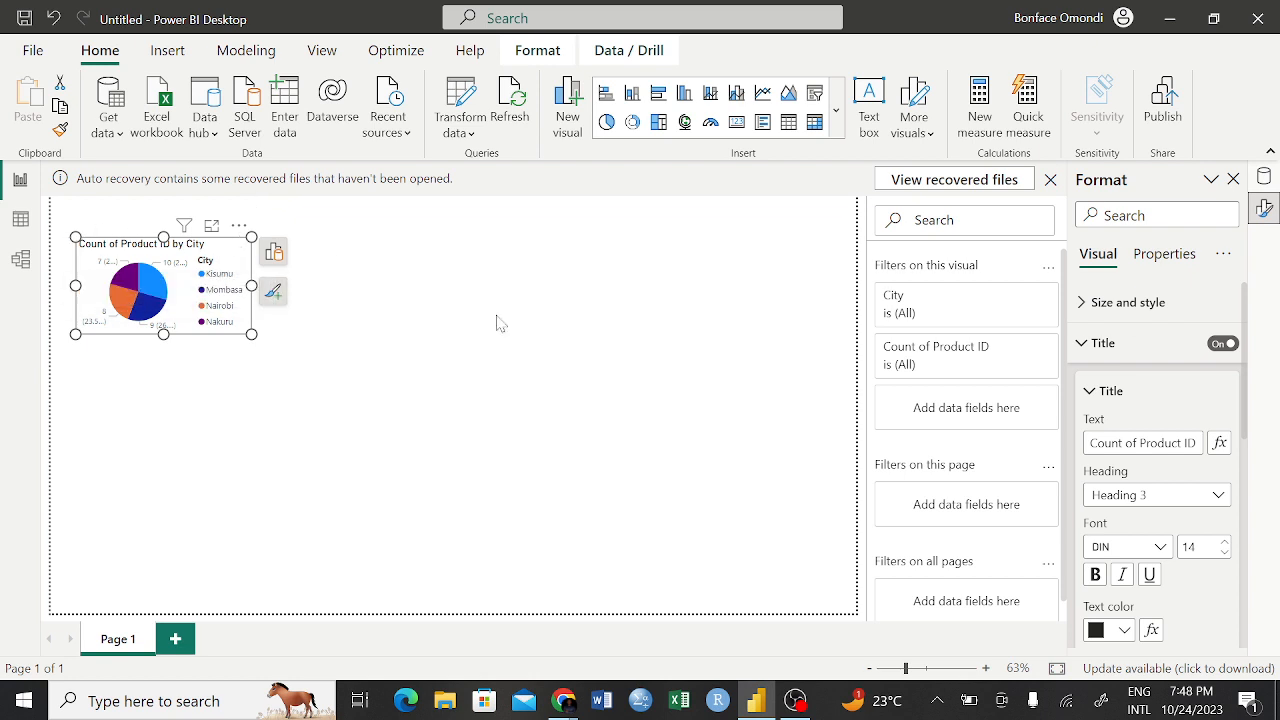
left_click(404, 388)
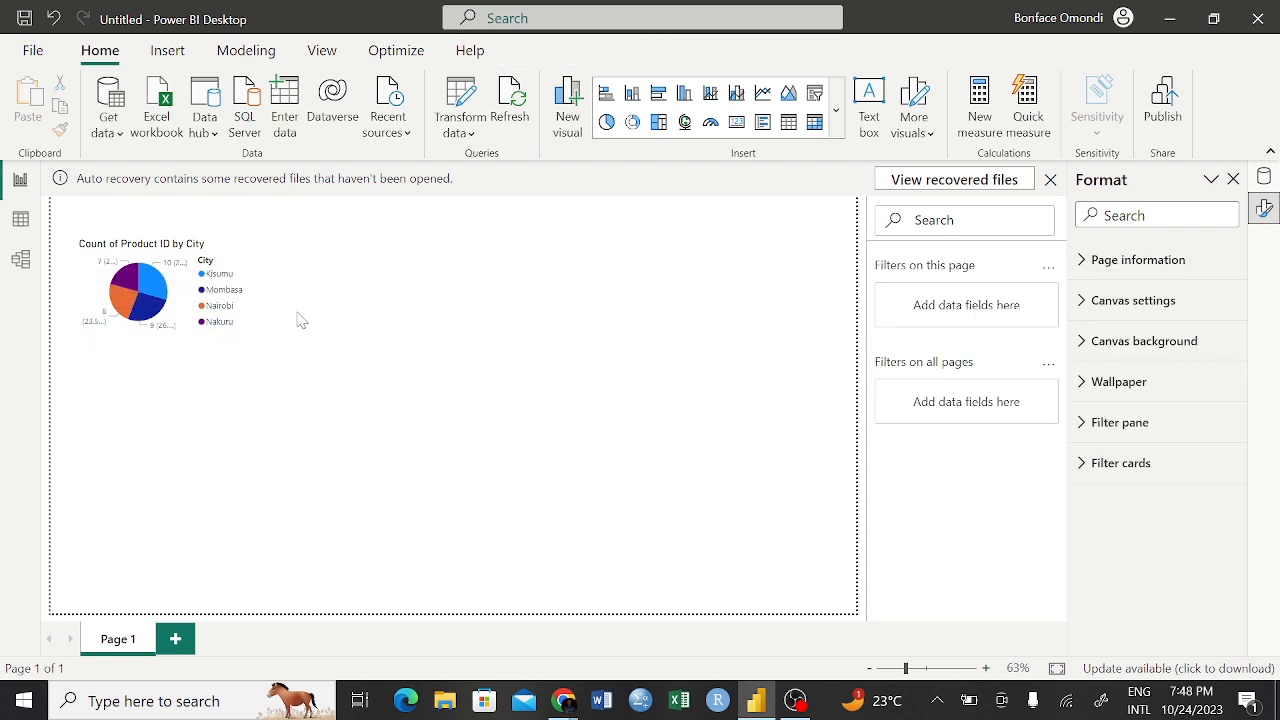
Examine the pie chart in focus mode by highlighting each city's slice, return to the report, and clear the highlight
left_click(233, 262)
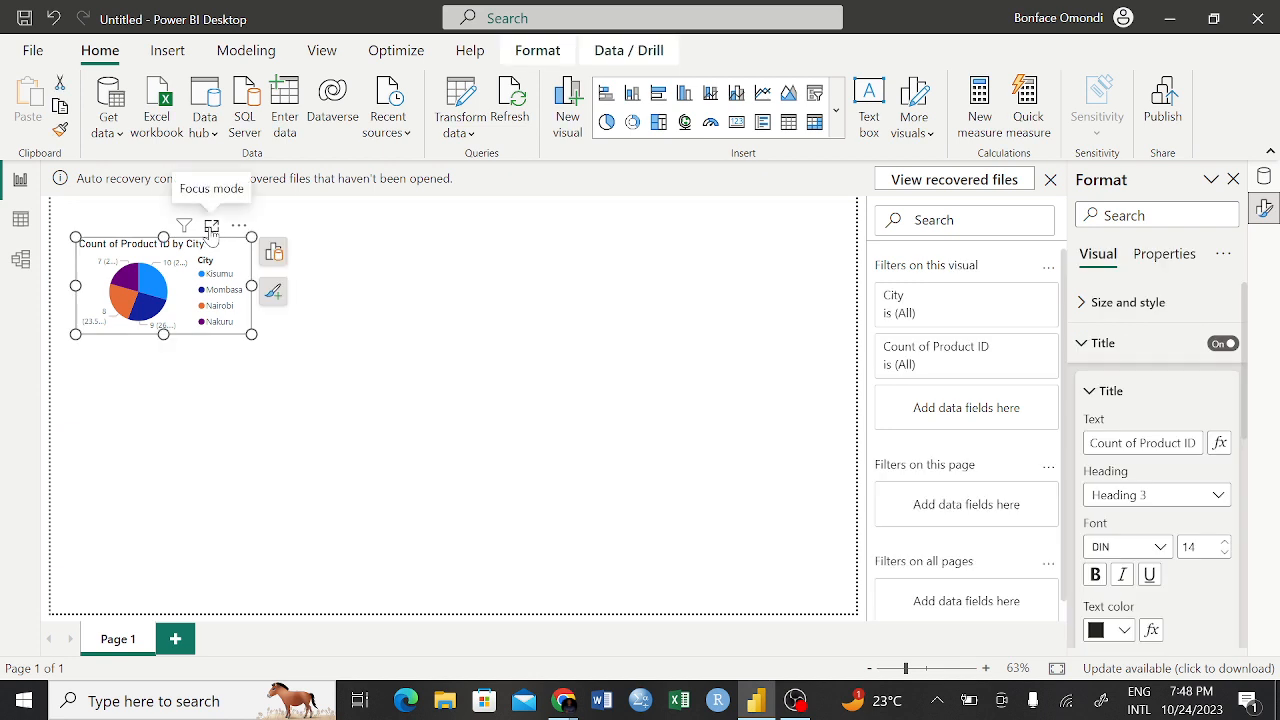
left_click(212, 228)
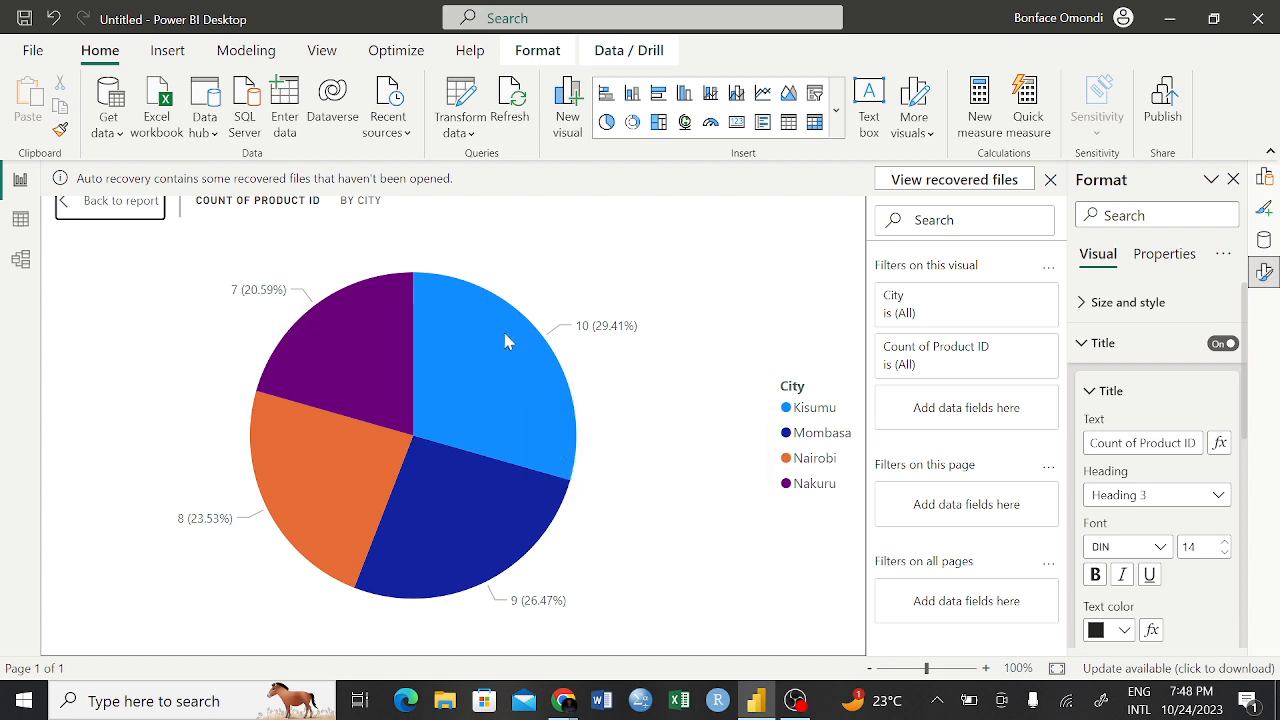
left_click(503, 396)
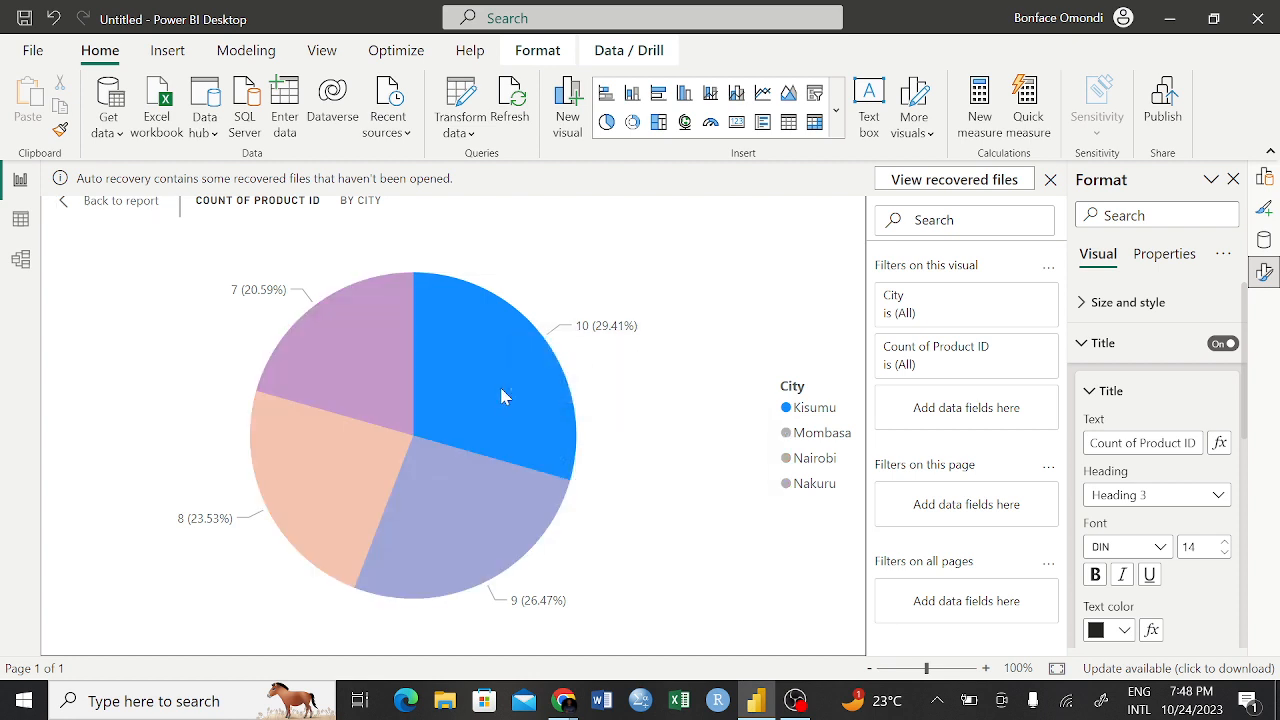
left_click(344, 370)
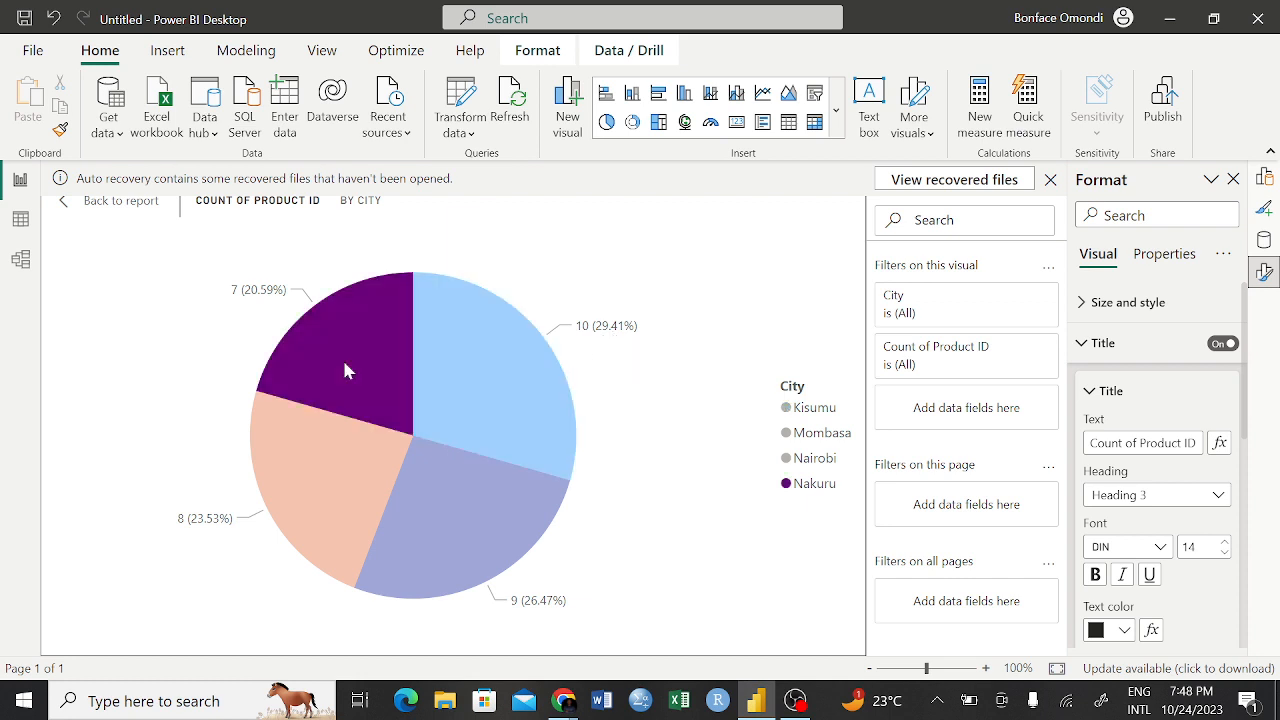
left_click(340, 473)
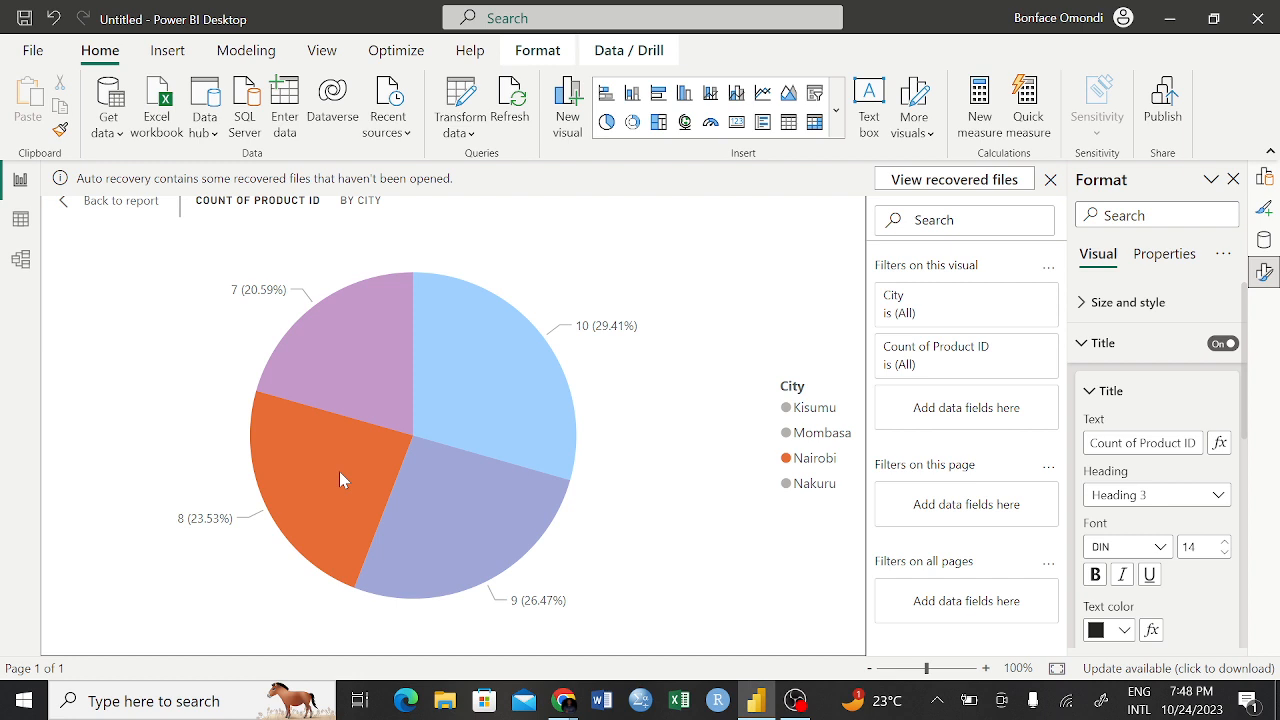
left_click(495, 511)
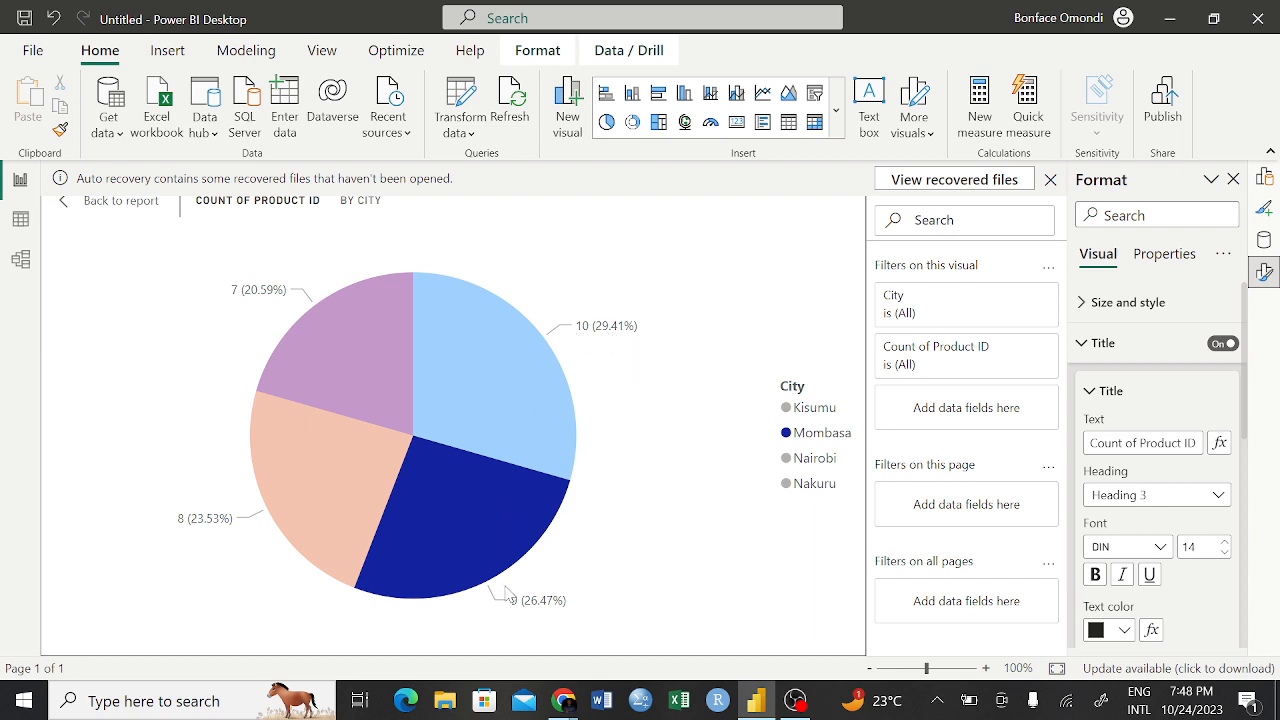
left_click(331, 530)
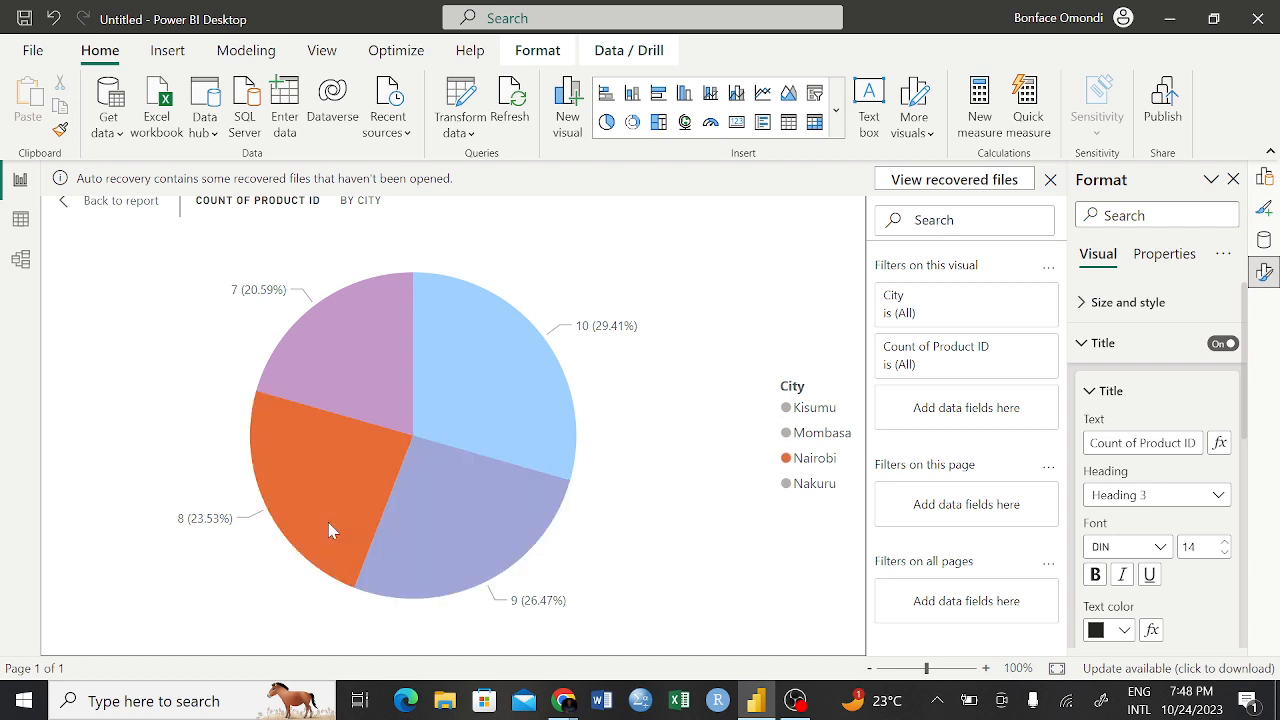
left_click(338, 372)
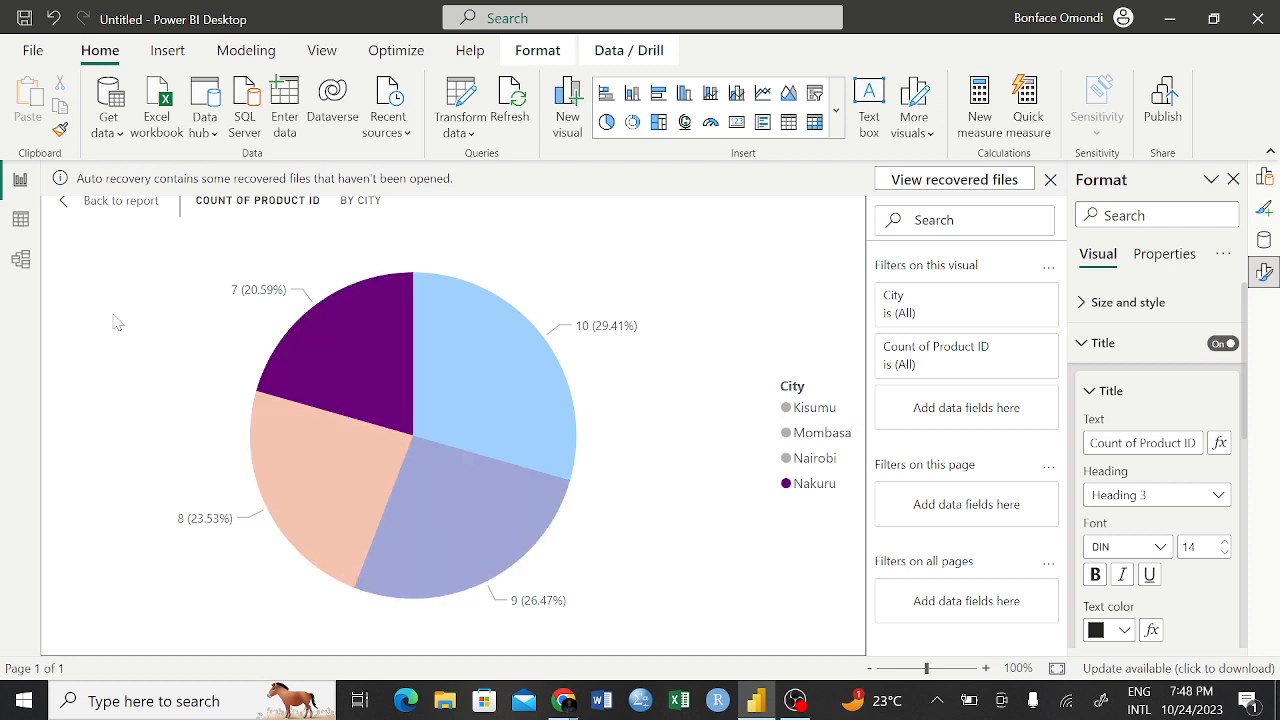
left_click(90, 204)
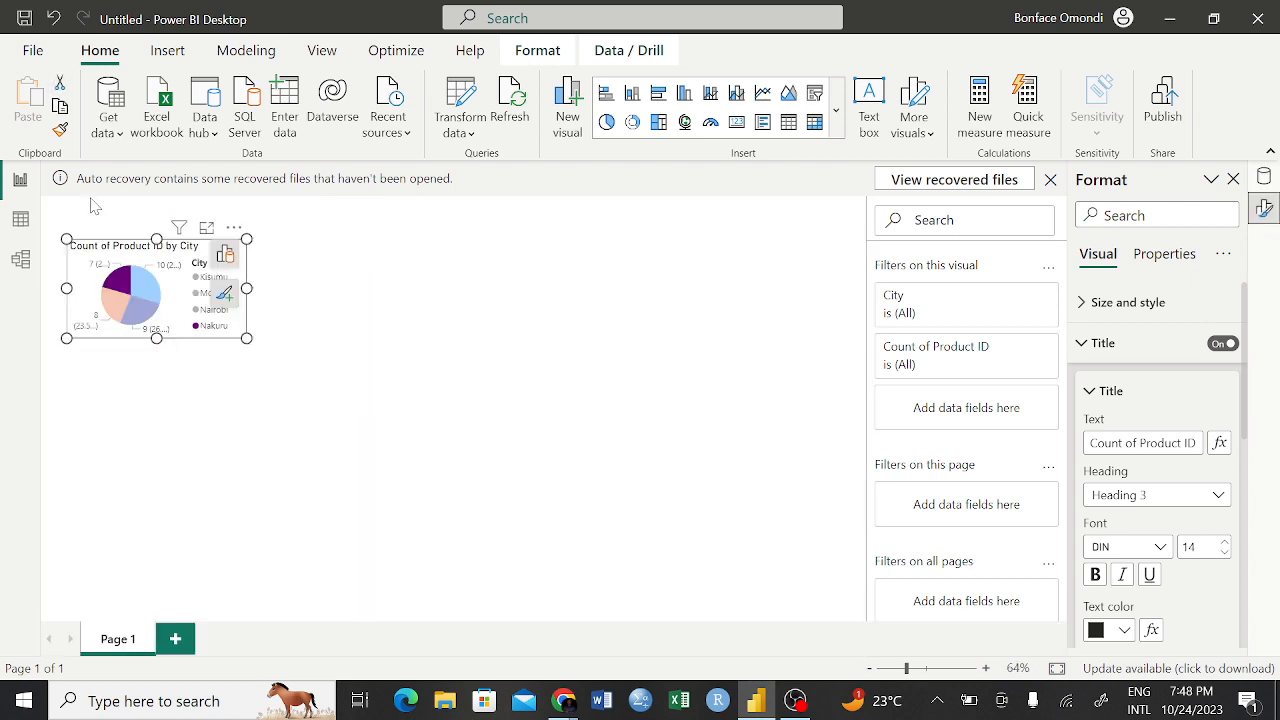
left_click(349, 358)
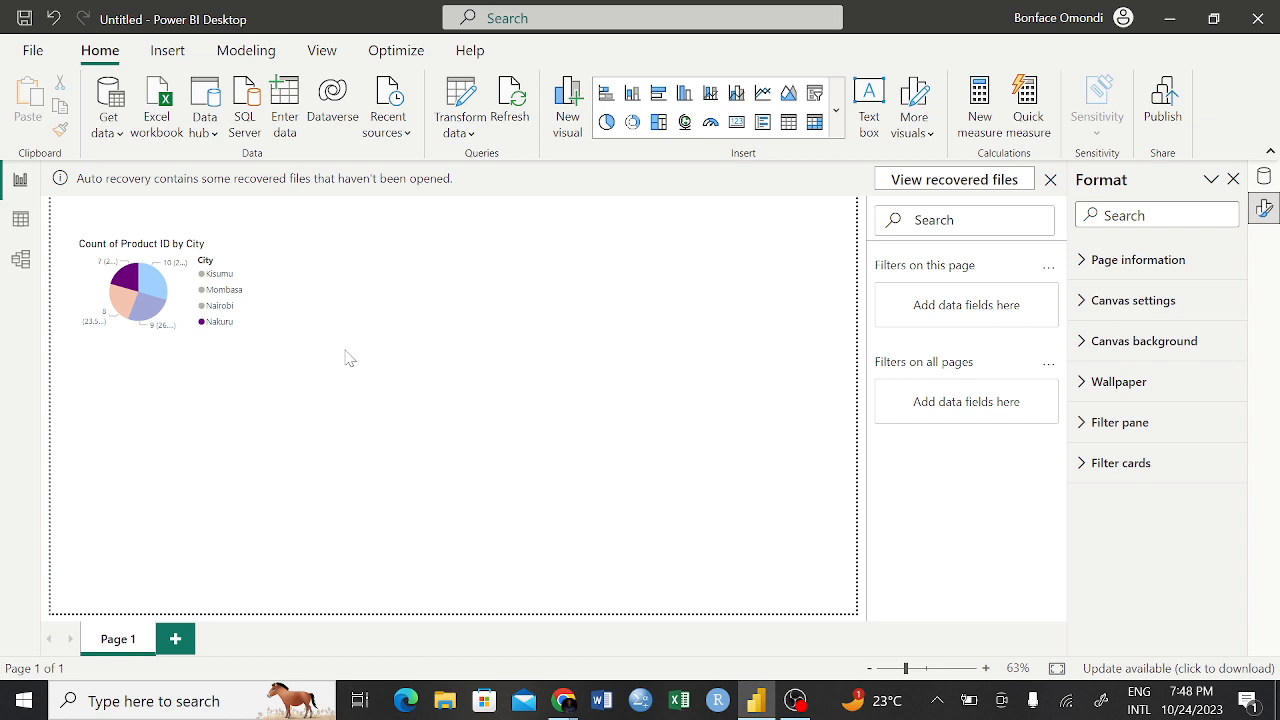
left_click(245, 262)
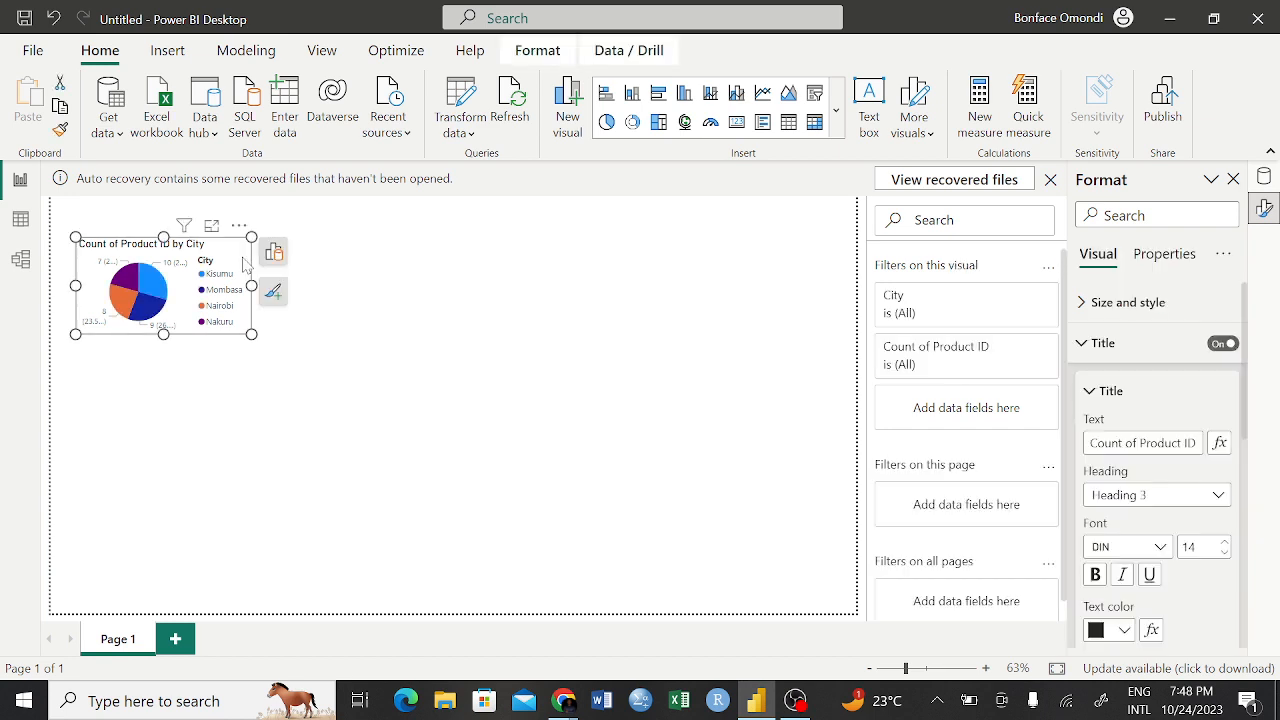
left_click(541, 405)
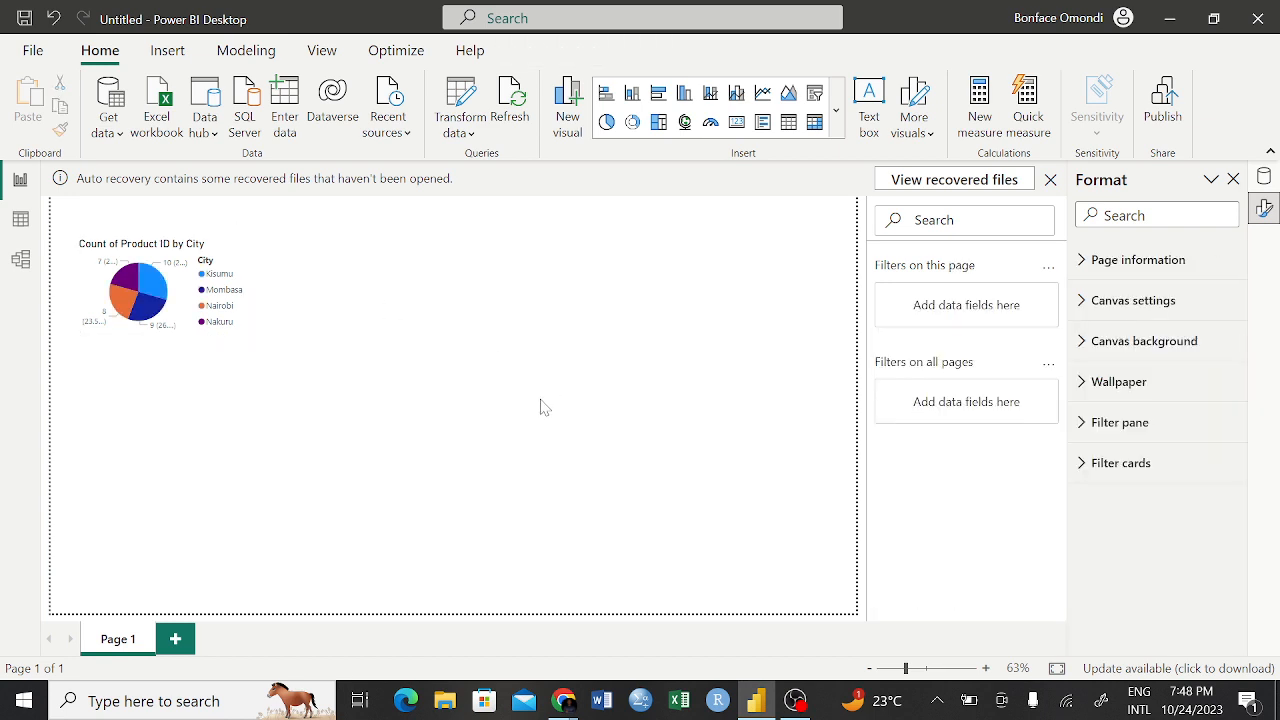
Enlarge the Count of Product ID by City pie chart, mainly in height, keeping its upper-left corner fixed
mouse_move(190, 276)
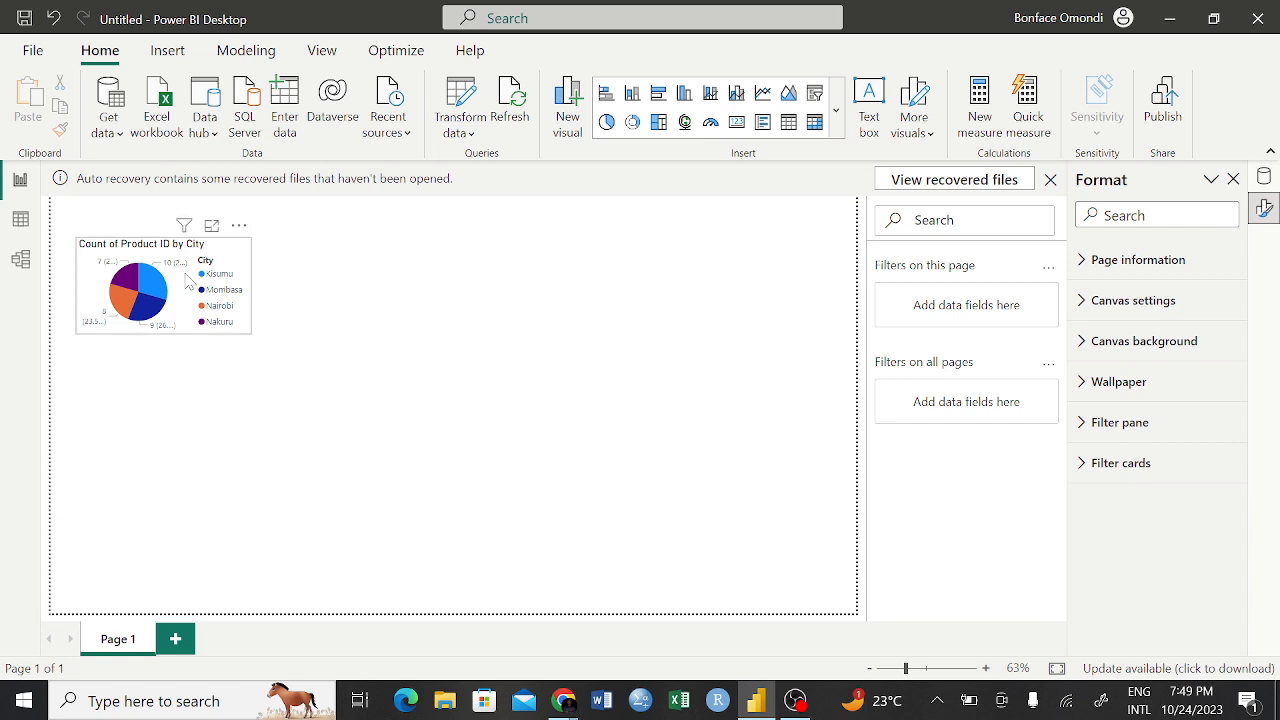
left_click(195, 296)
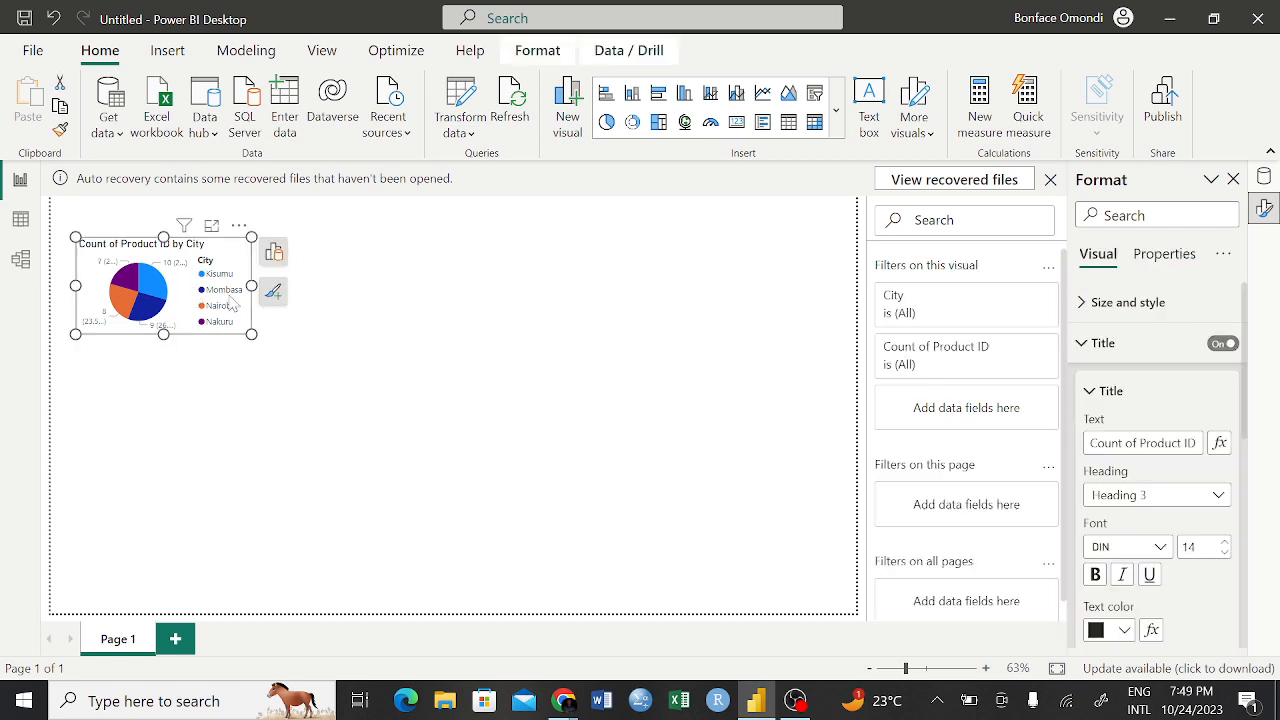
left_click_drag(250, 333, 280, 400)
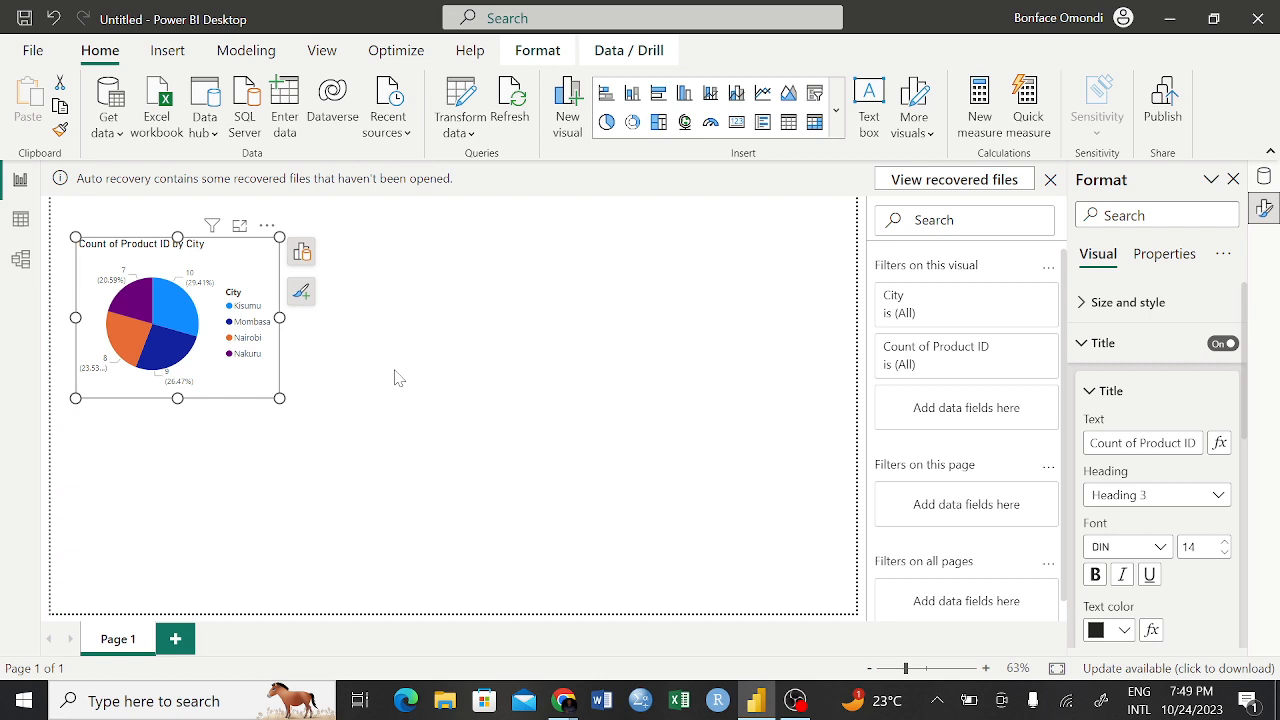
left_click(303, 254)
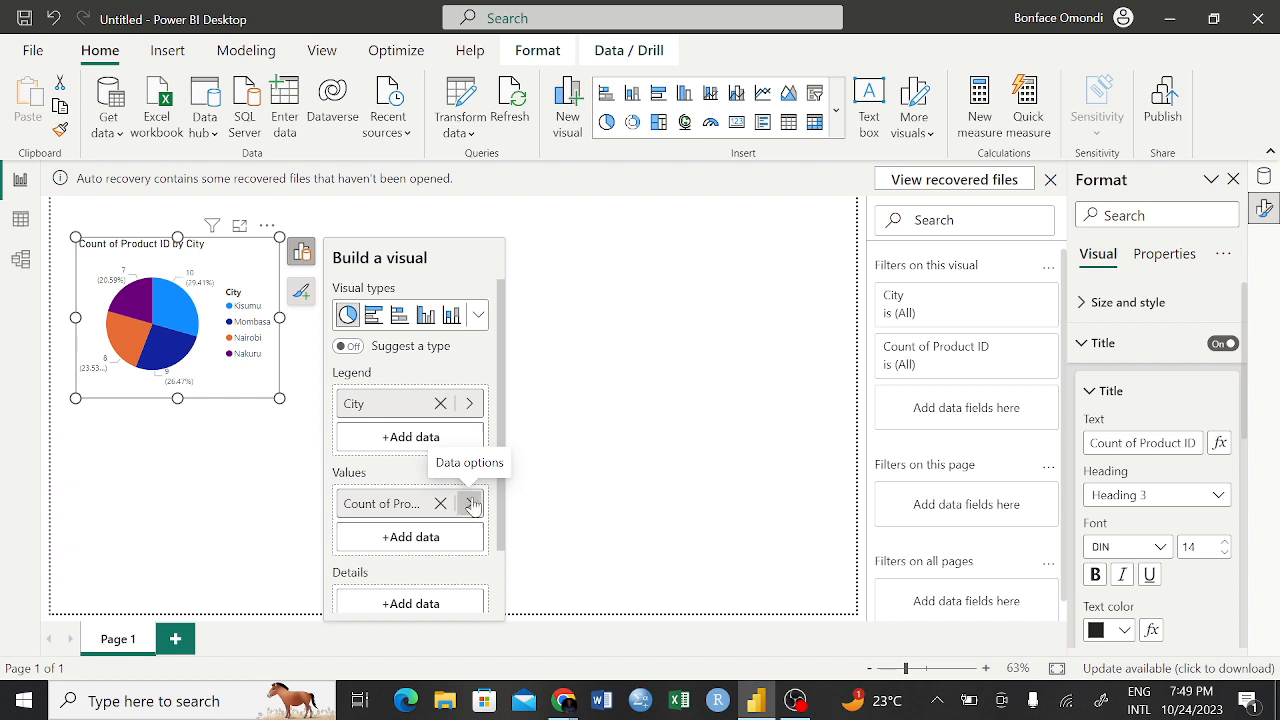
left_click(631, 443)
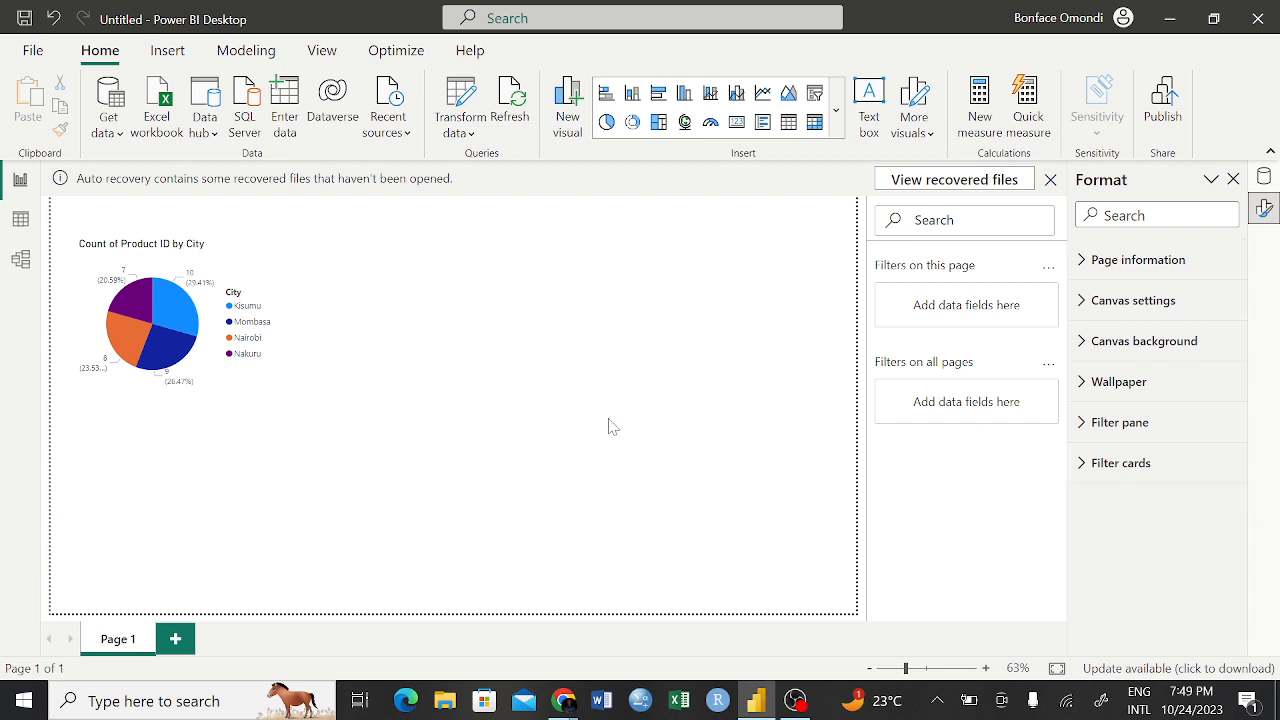
left_click(257, 273)
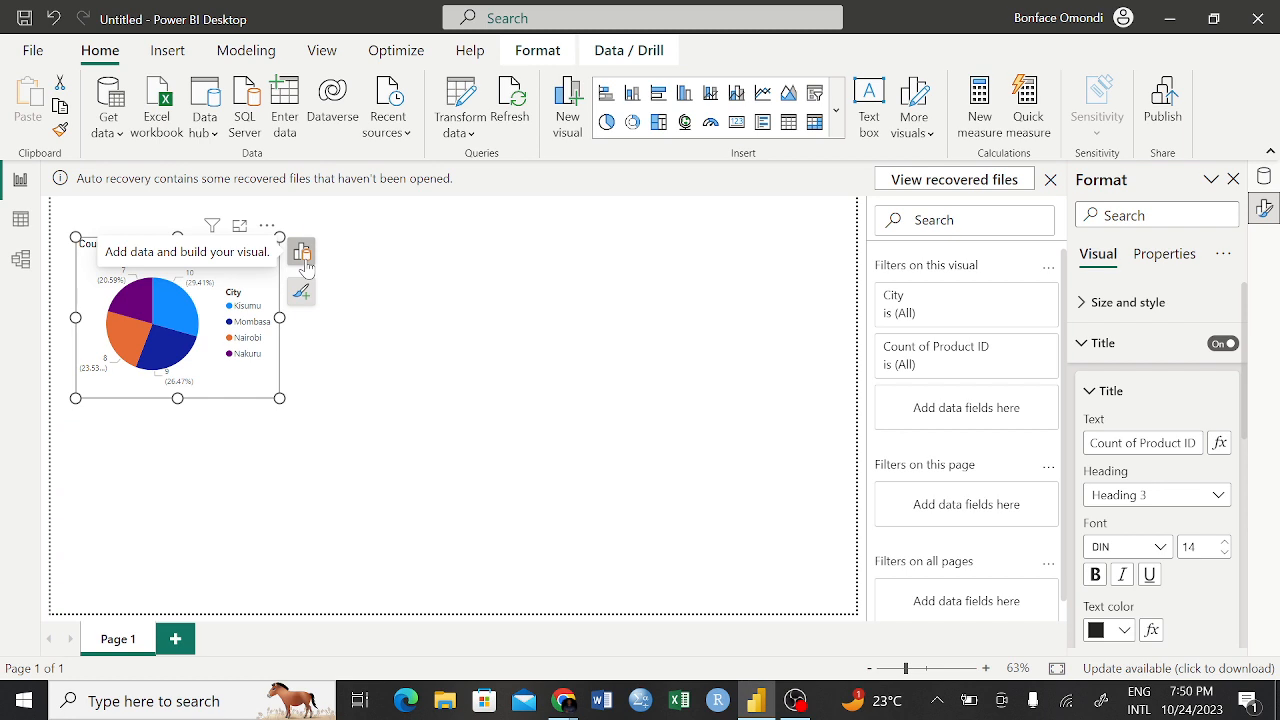
left_click(606, 437)
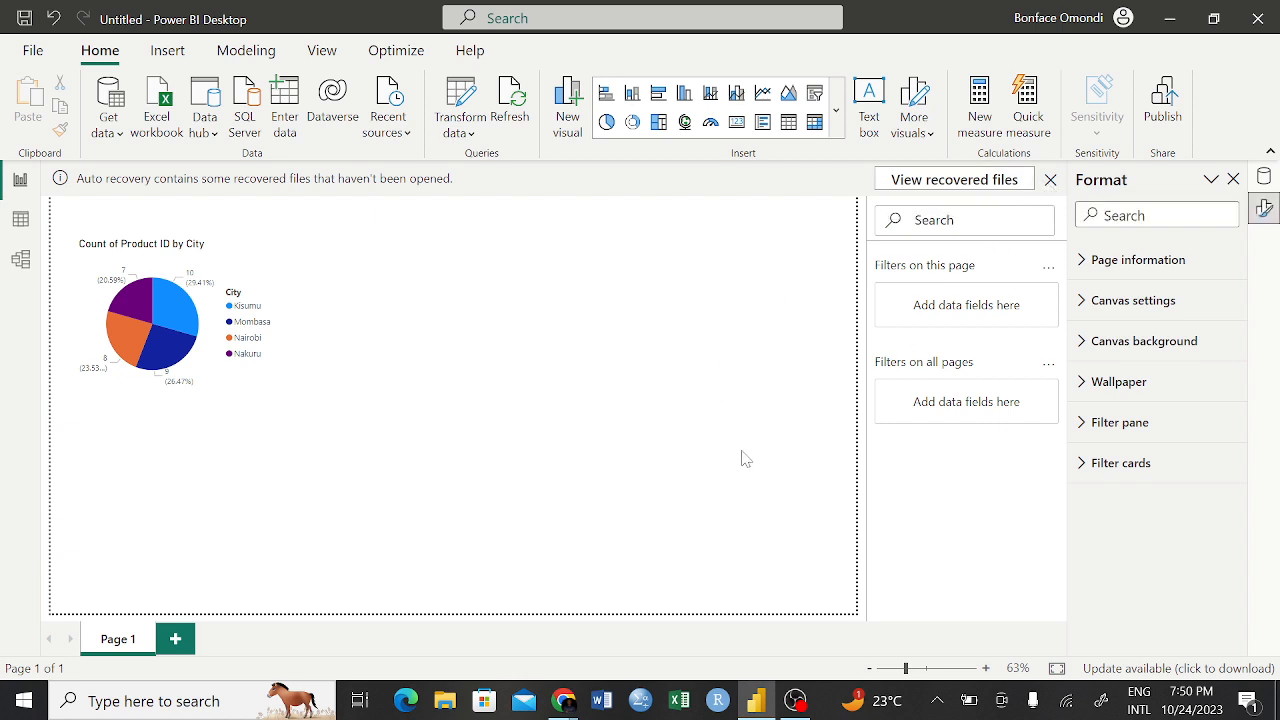
left_click(270, 277)
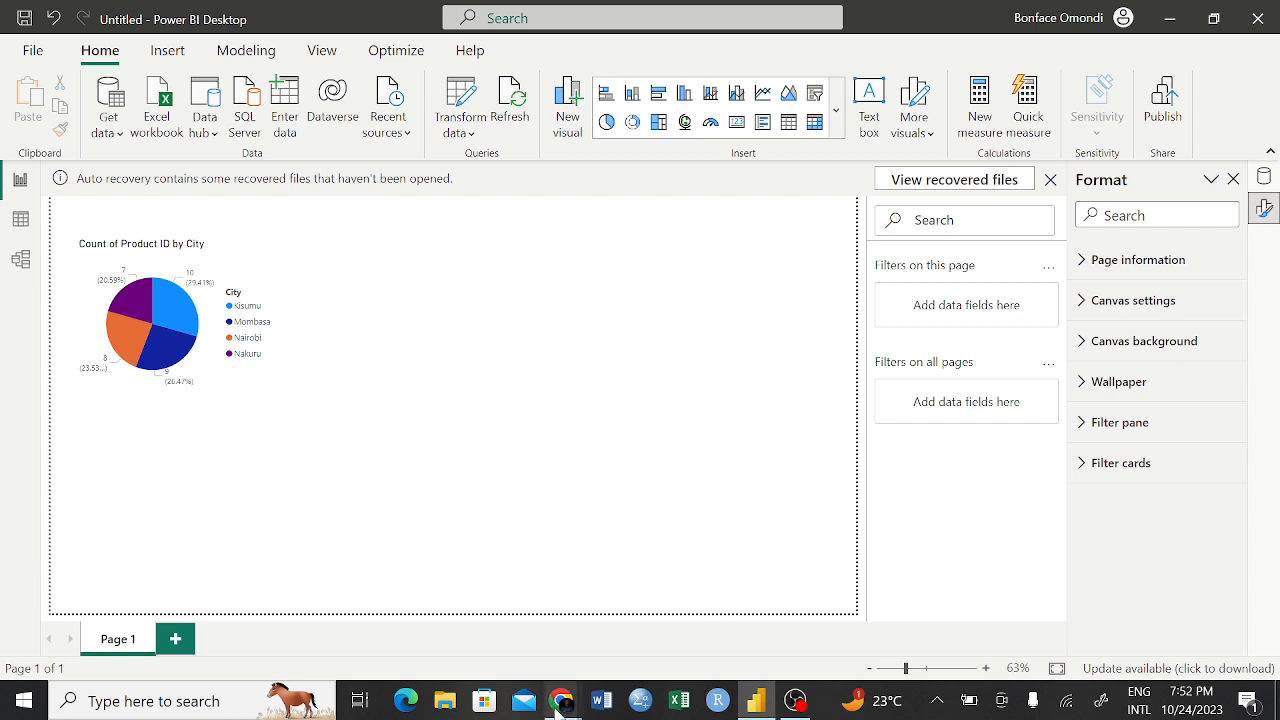
Switch to the Google Meet call, resume presenting the screen, and return to Power BI Desktop
mouse_move(555, 709)
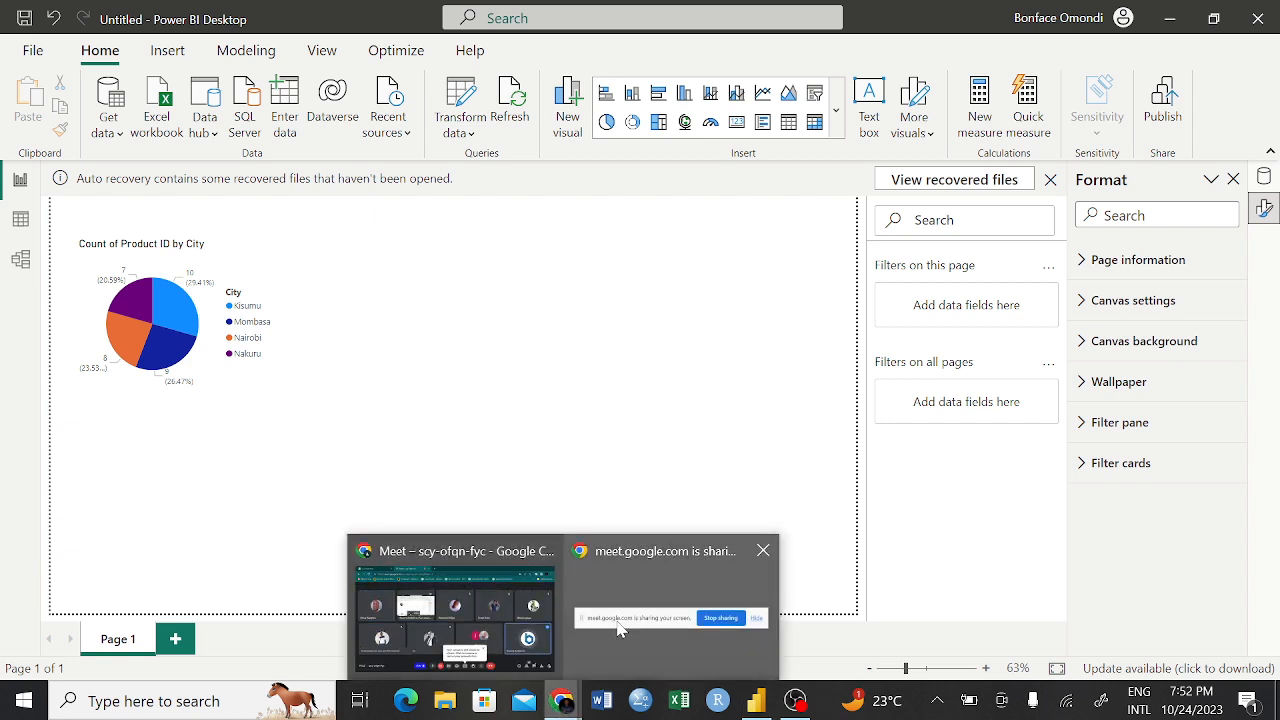
left_click(492, 665)
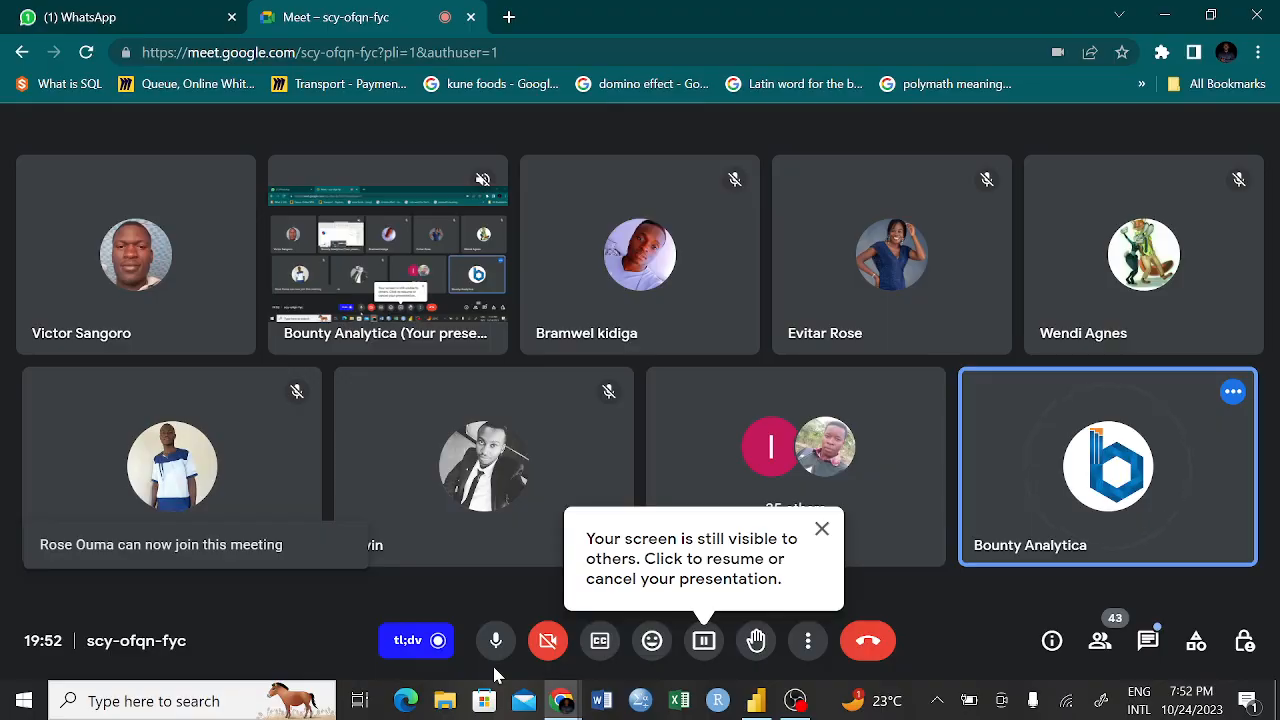
left_click(705, 645)
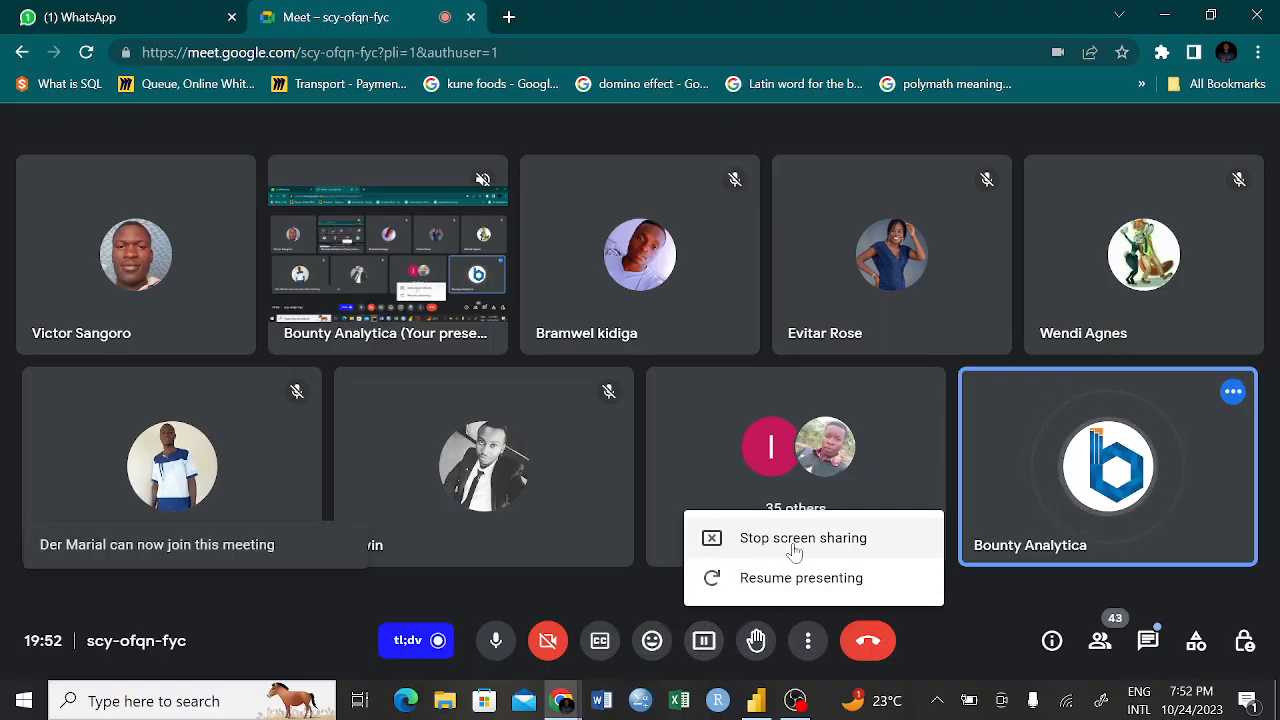
left_click(770, 580)
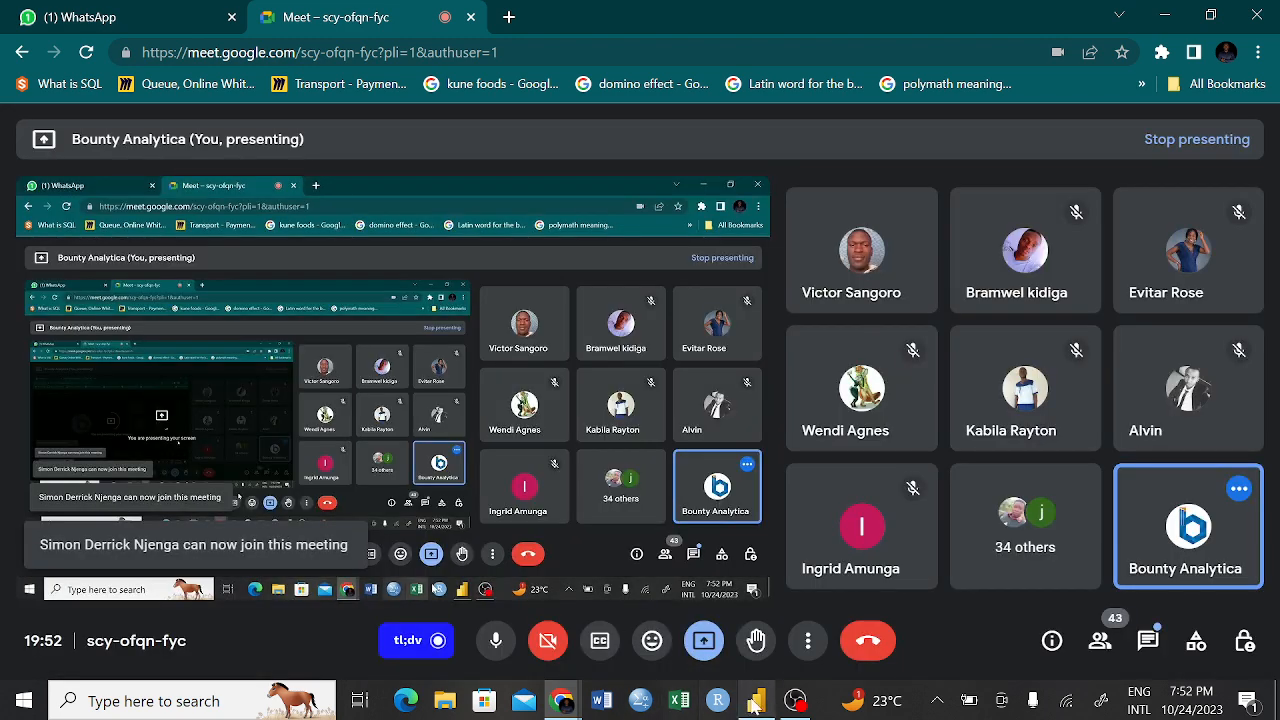
left_click(752, 708)
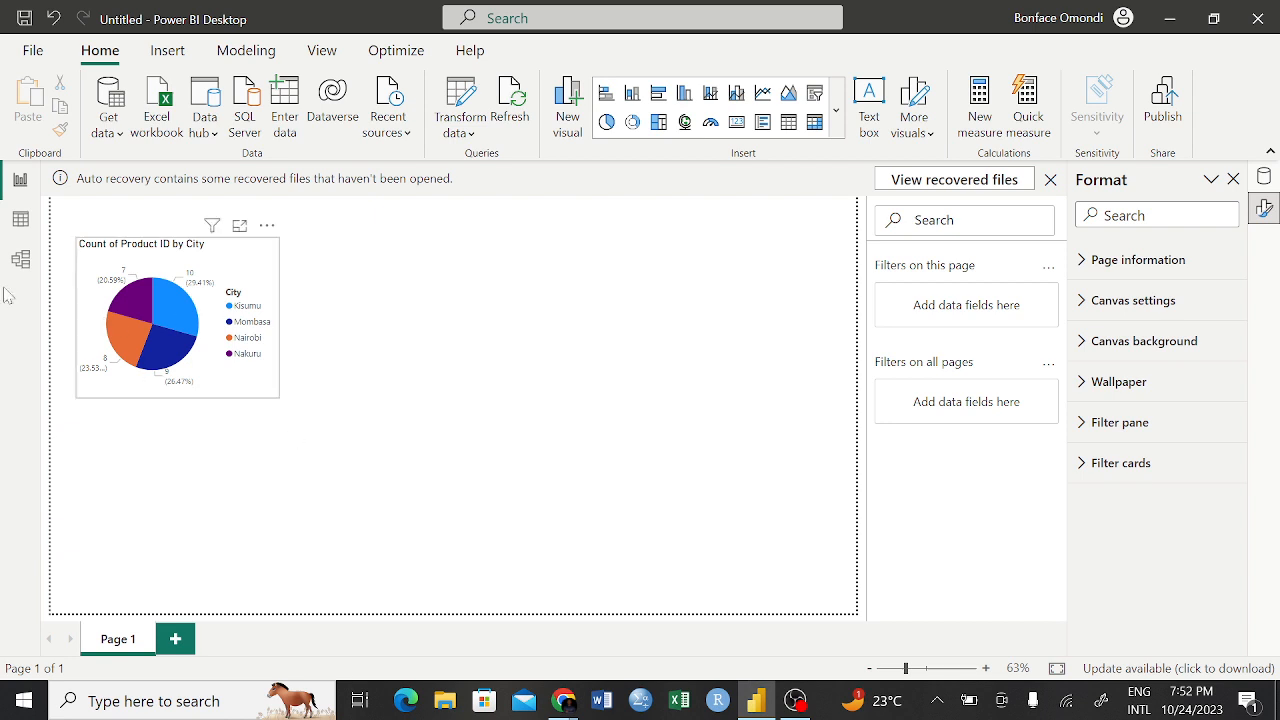
In the model view, delete the relationships linking Khetias Sales to Retailers Information and to Khetias Store
left_click(20, 261)
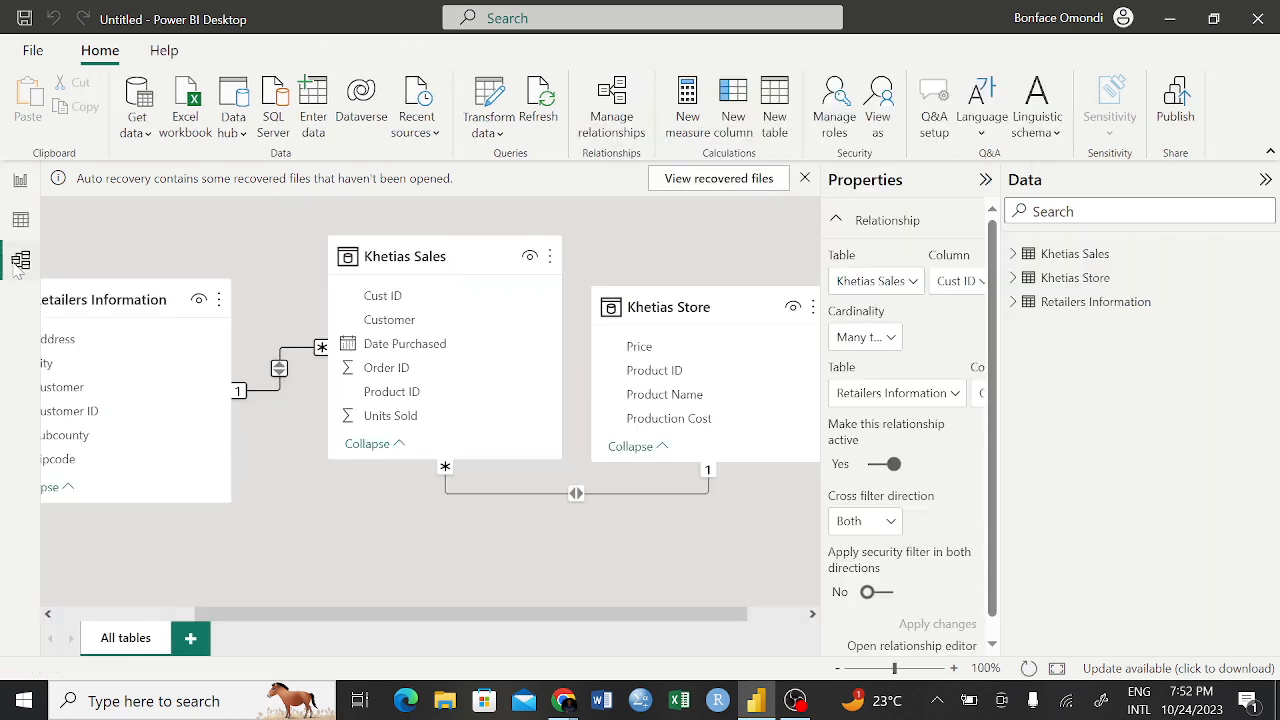
right_click(277, 396)
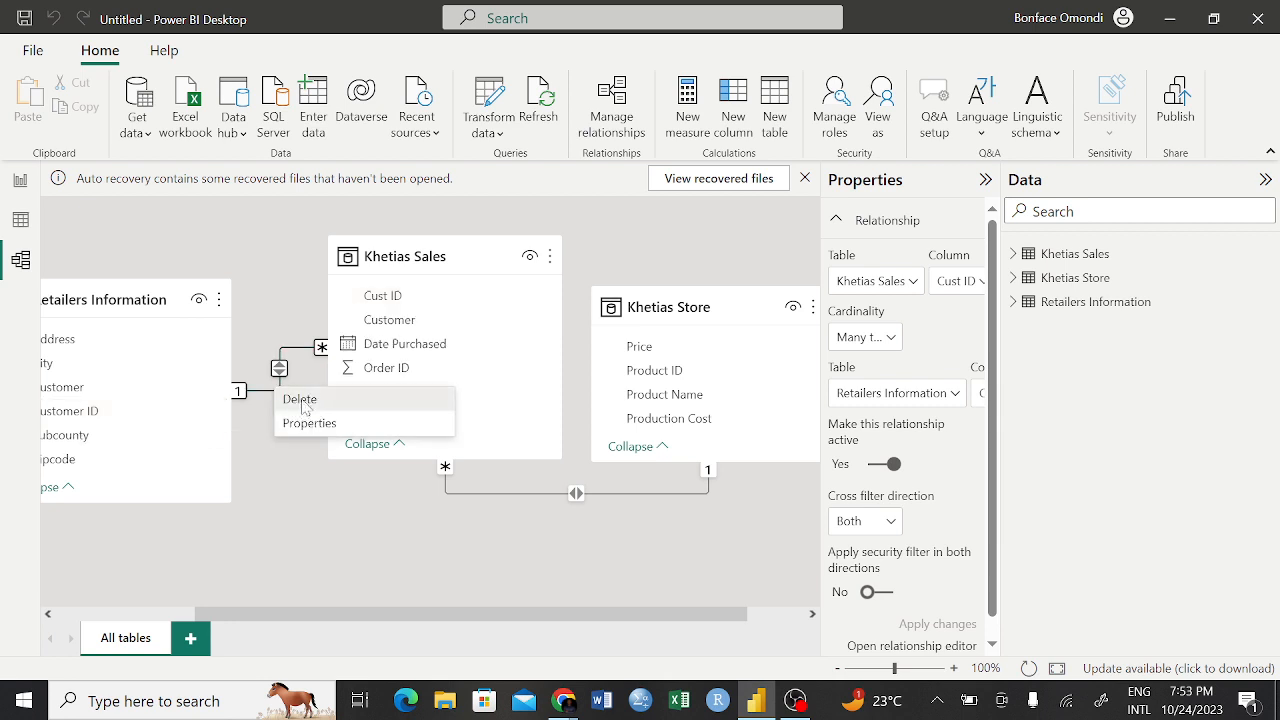
left_click(300, 400)
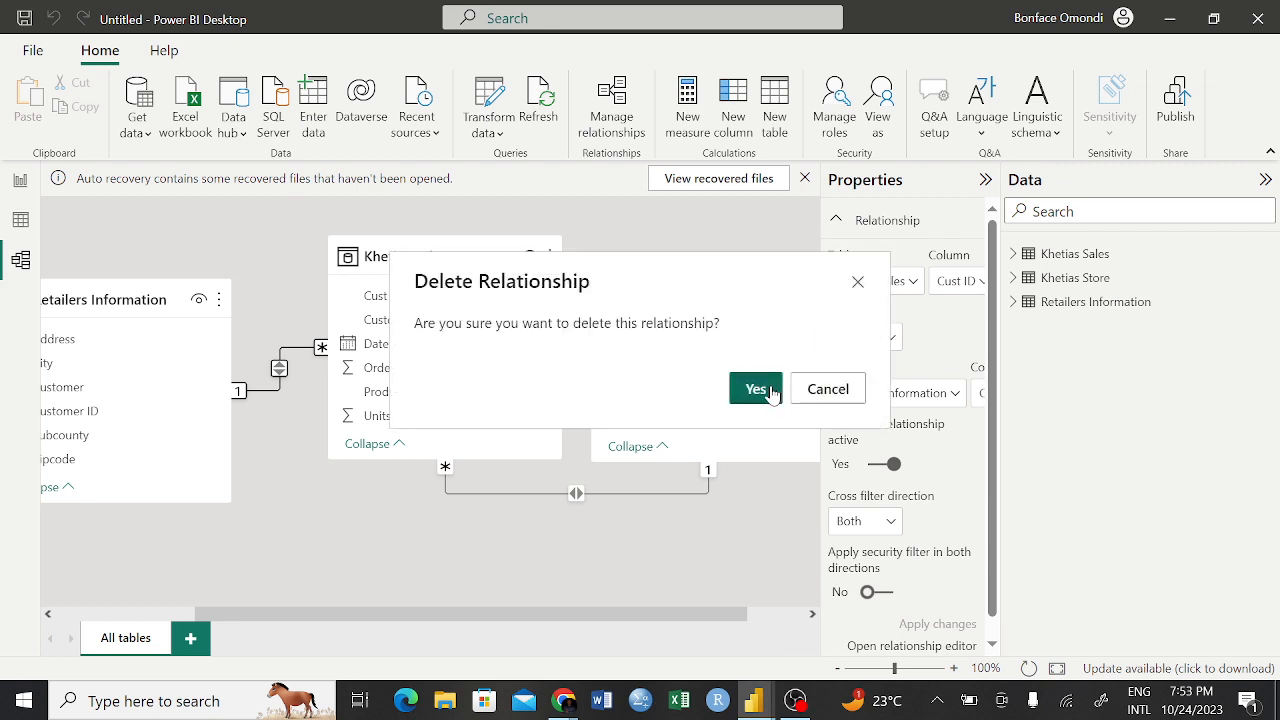
left_click(767, 391)
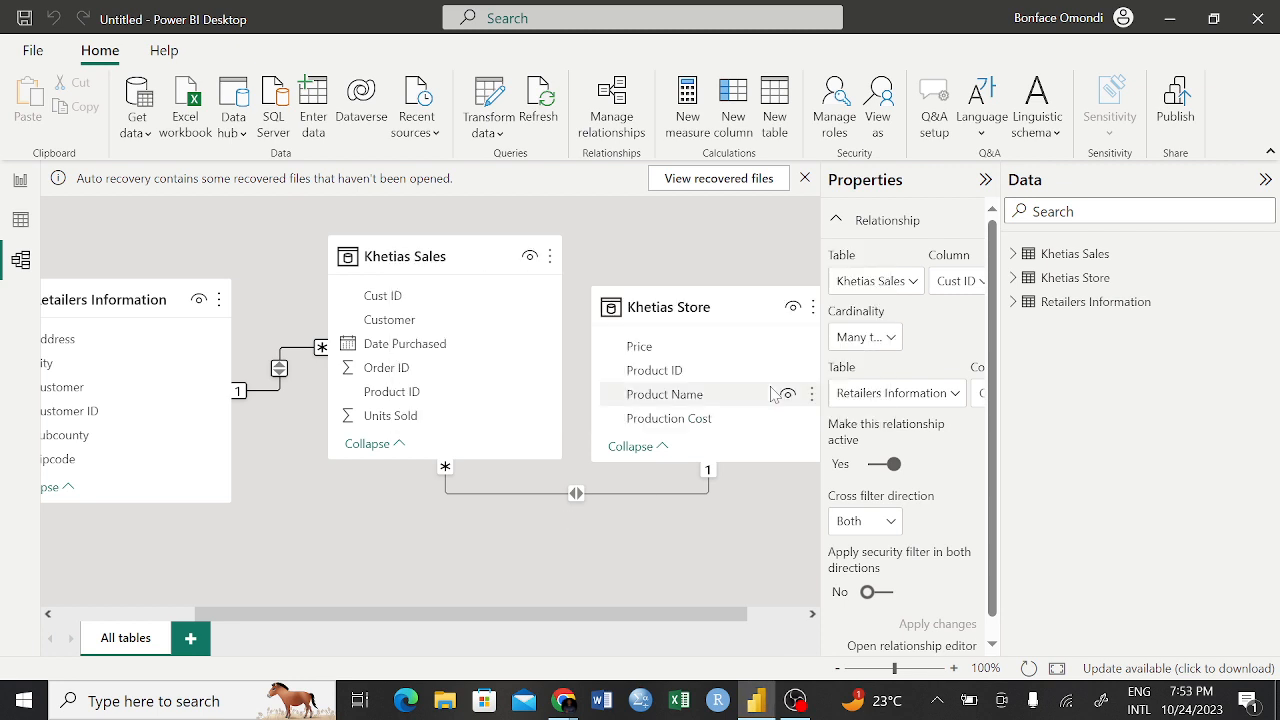
right_click(625, 493)
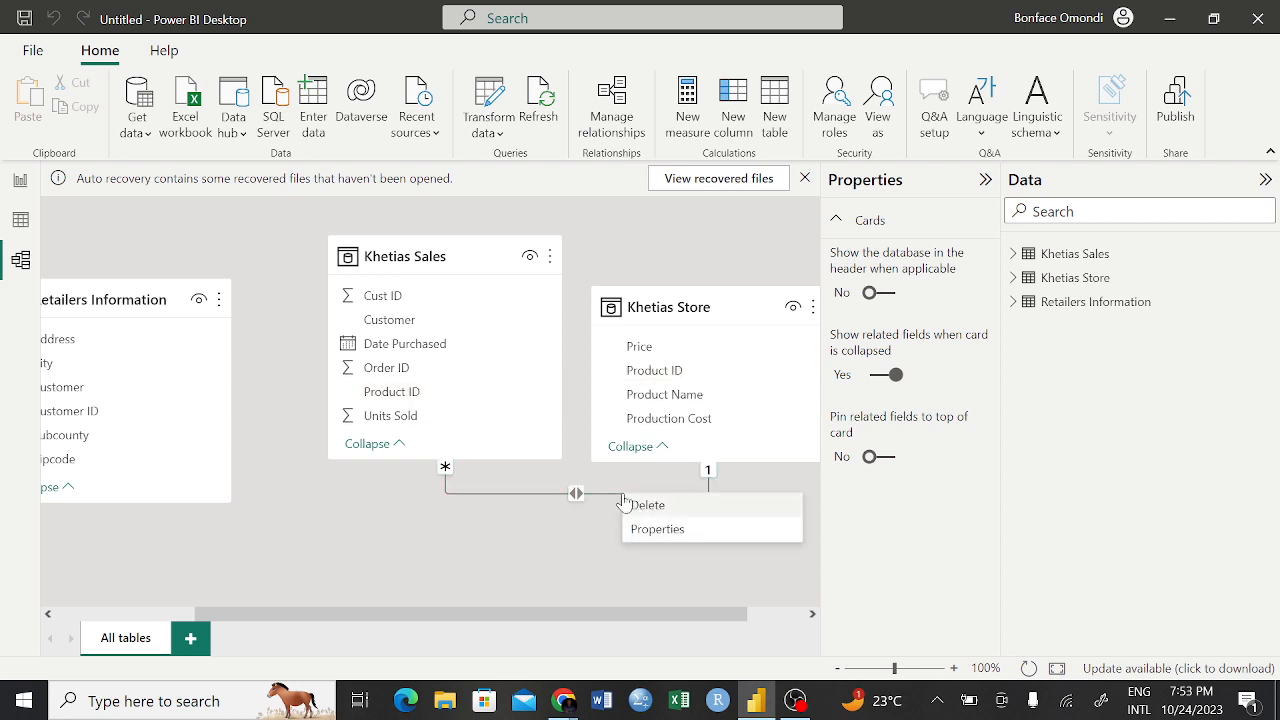
left_click(656, 510)
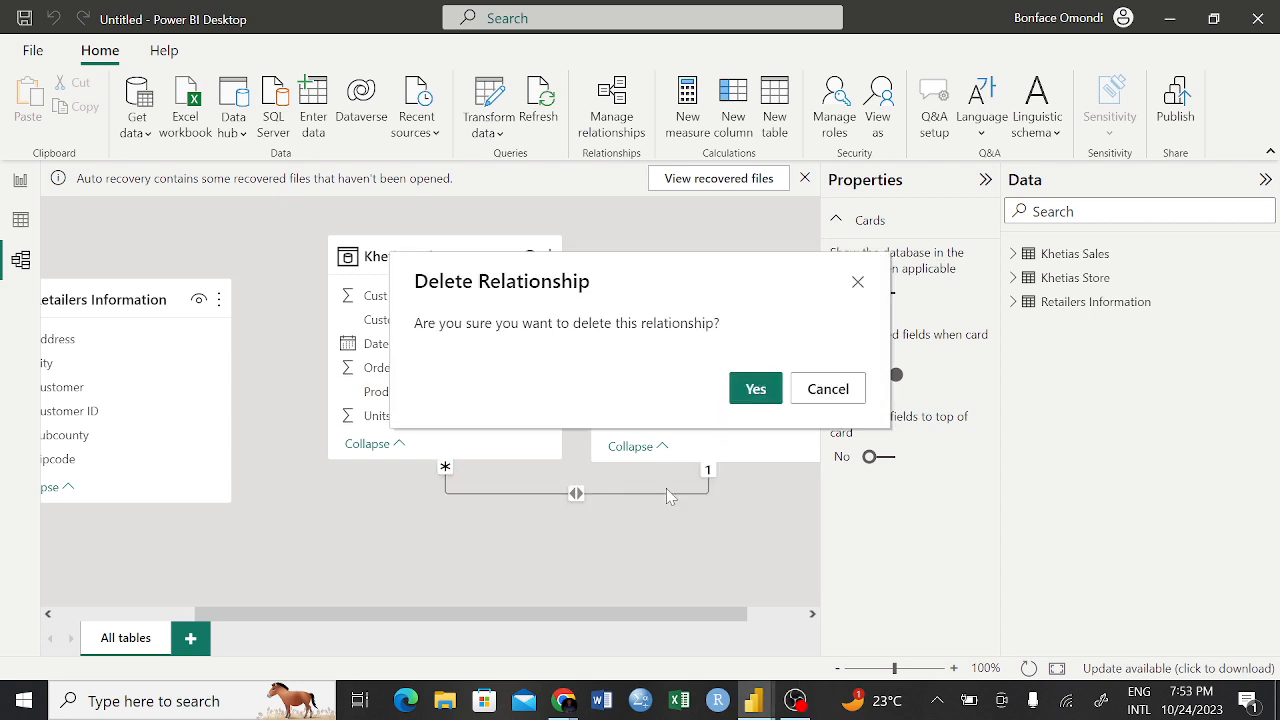
left_click(757, 390)
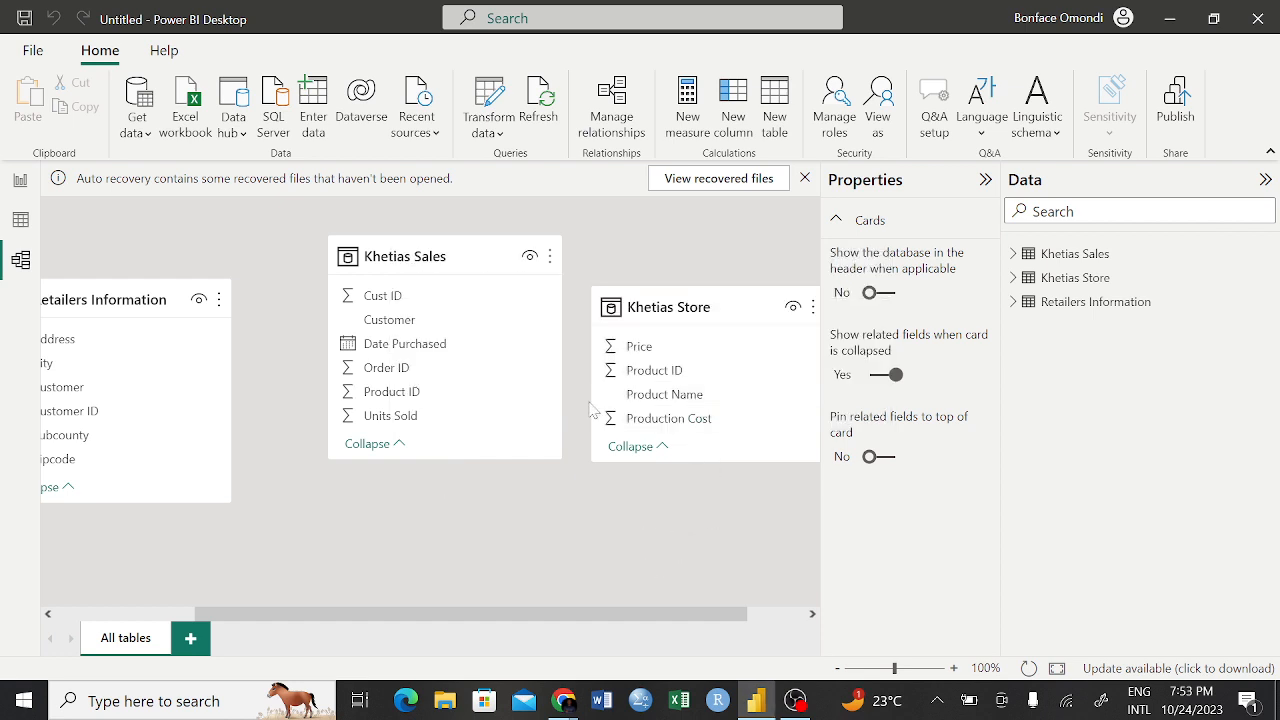
Shift the Khetias Sales and Retailers Information tables slightly, and relate Retailers Information's Customer ID to Khetias Sales' Cust ID
left_click_drag(480, 254, 456, 281)
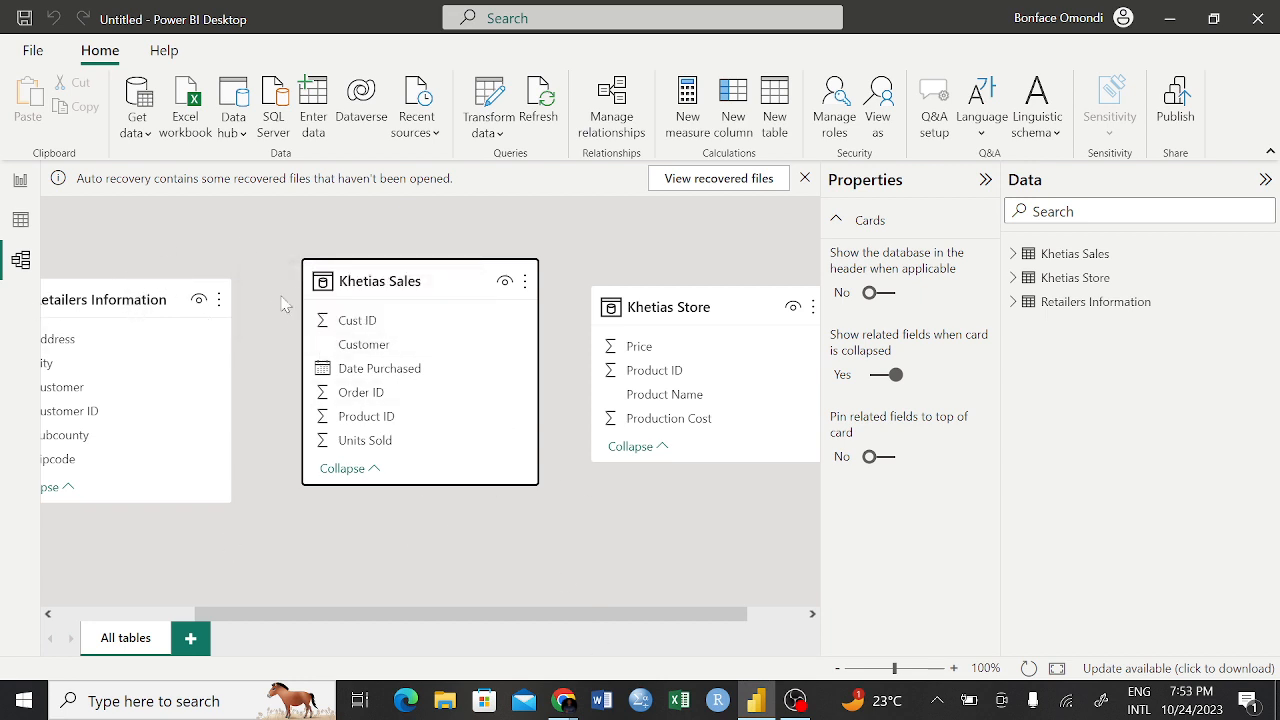
left_click_drag(113, 286, 133, 280)
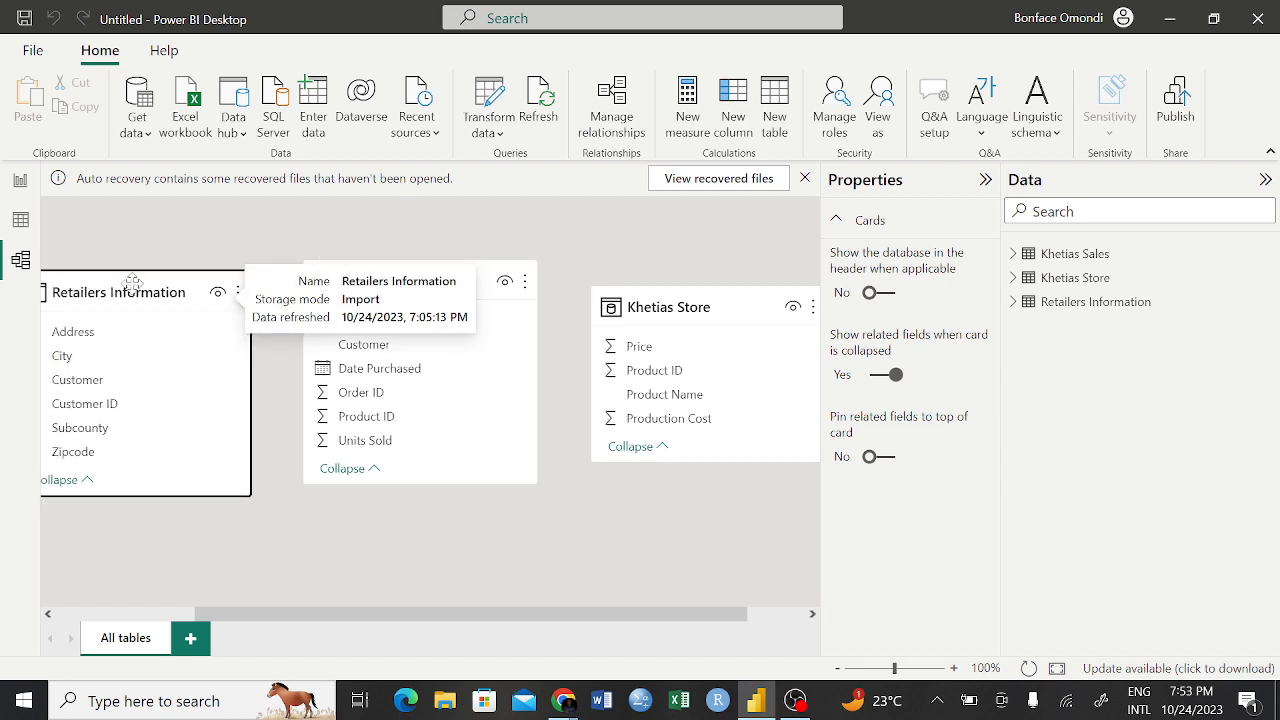
left_click(108, 413)
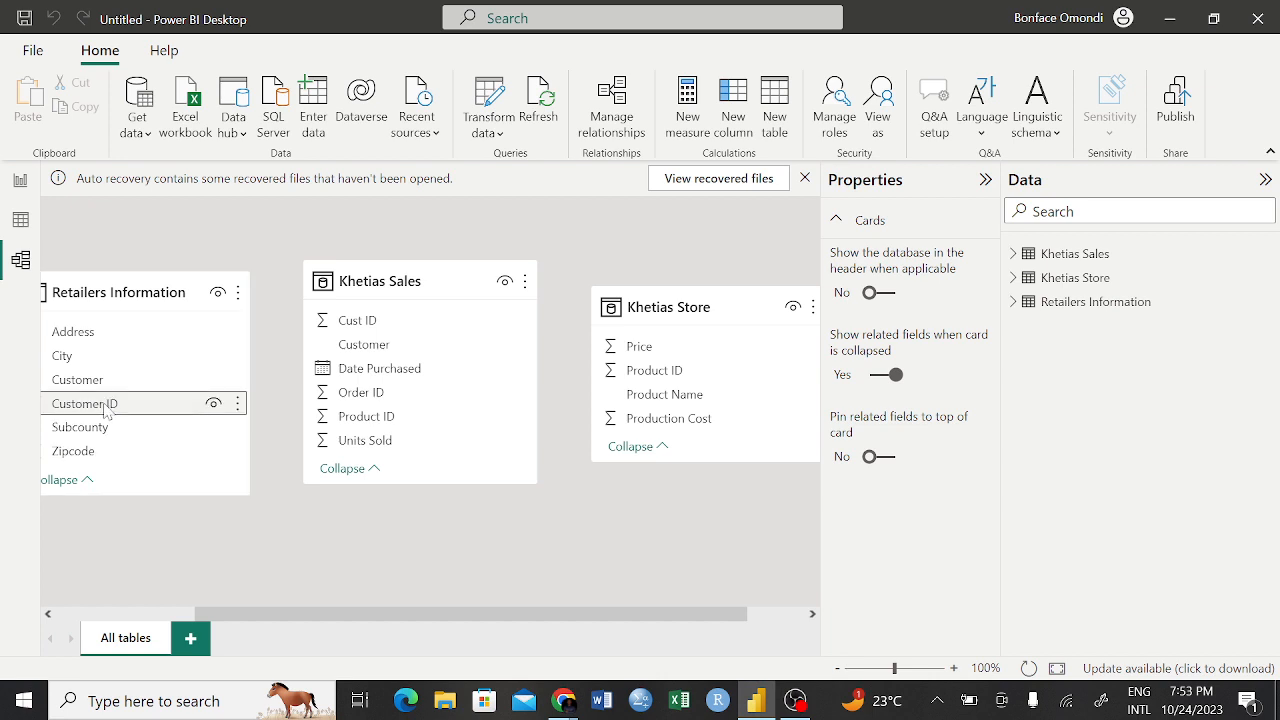
left_click_drag(108, 413, 393, 328)
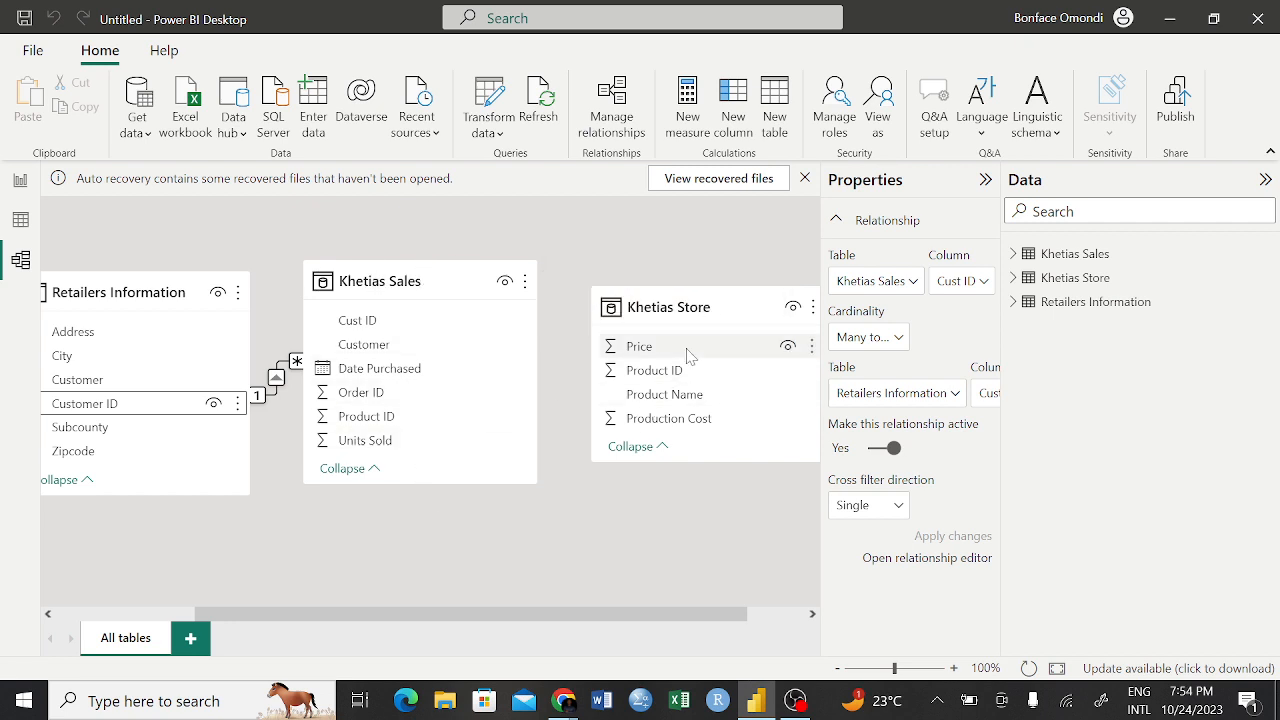
Relate Khetias Store's Product ID to Khetias Sales' Product ID, and apply a cross filter direction of Both
left_click_drag(671, 370, 397, 423)
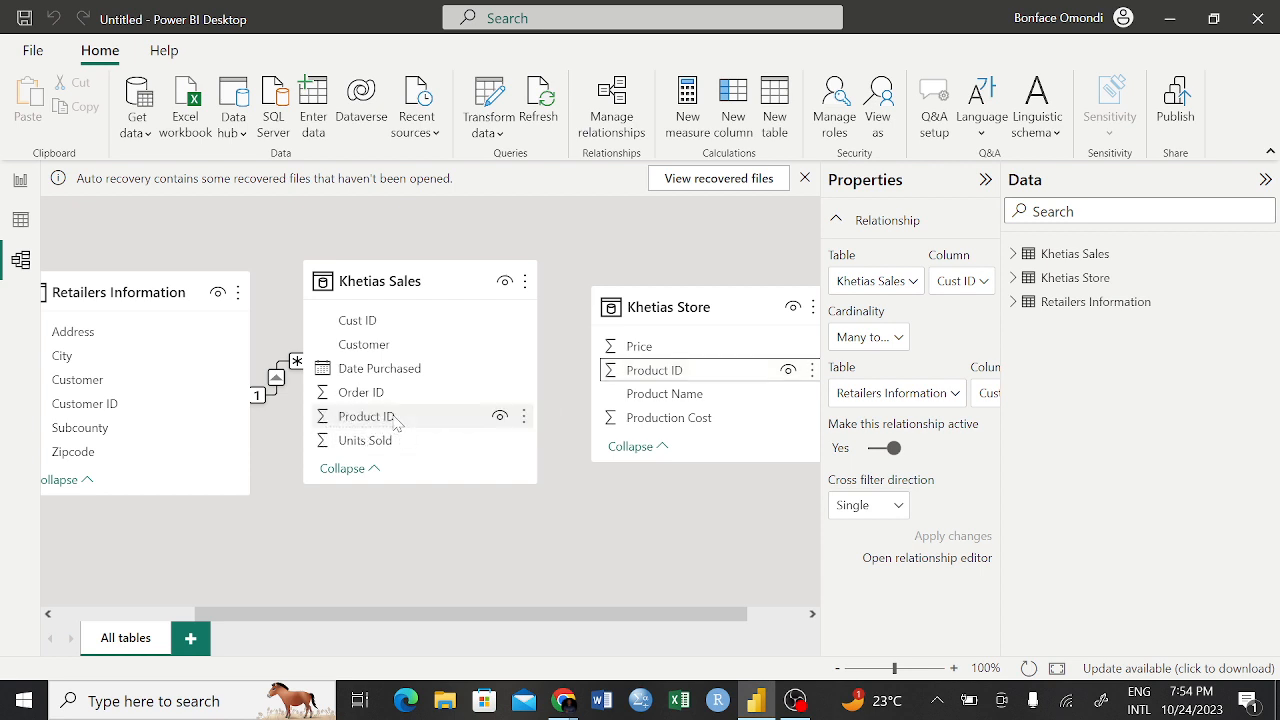
left_click_drag(396, 424, 396, 424)
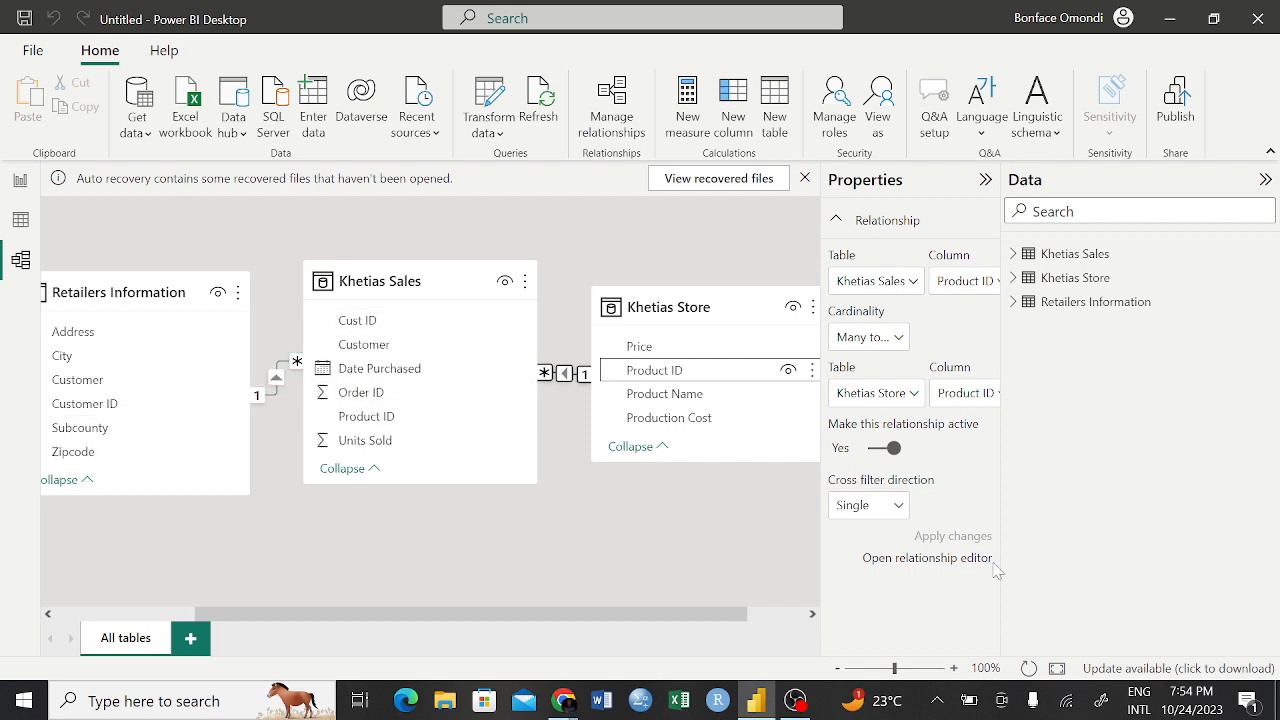
left_click(904, 506)
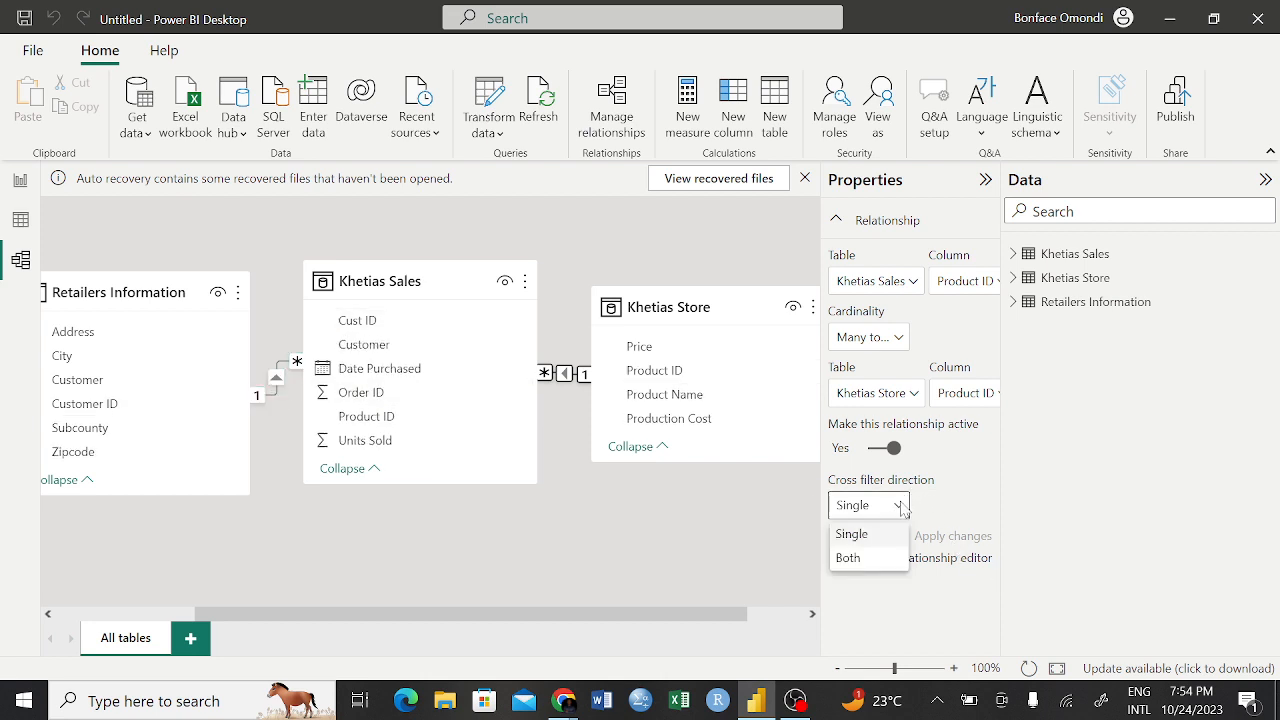
left_click(875, 560)
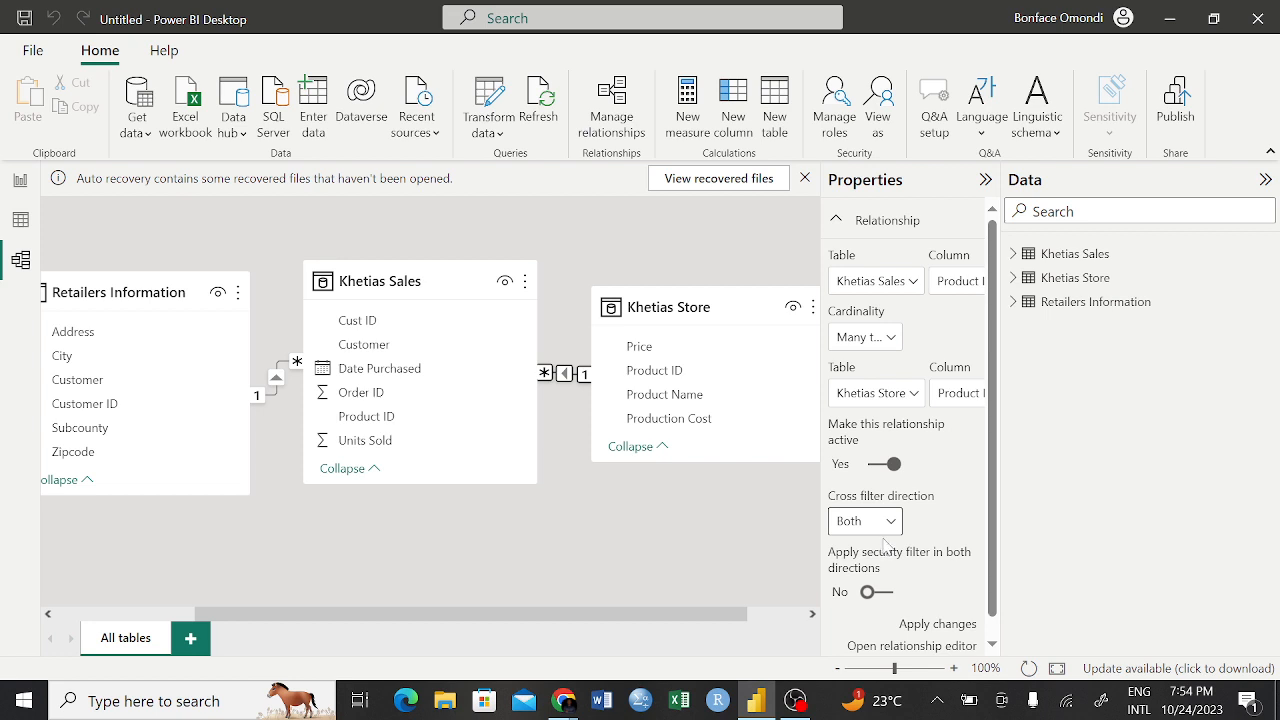
left_click(905, 625)
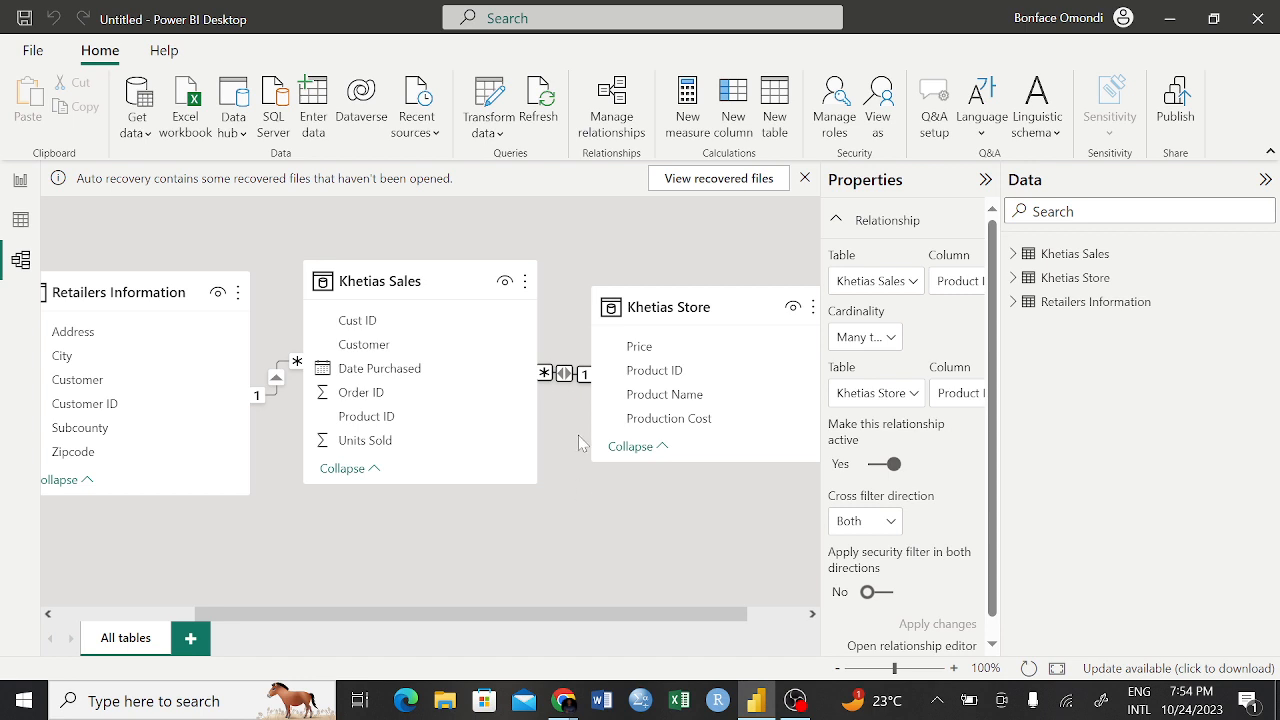
Set the cross filter direction of the Khetias Sales–Retailers Information relationship to Both, and deselect it
left_click(276, 399)
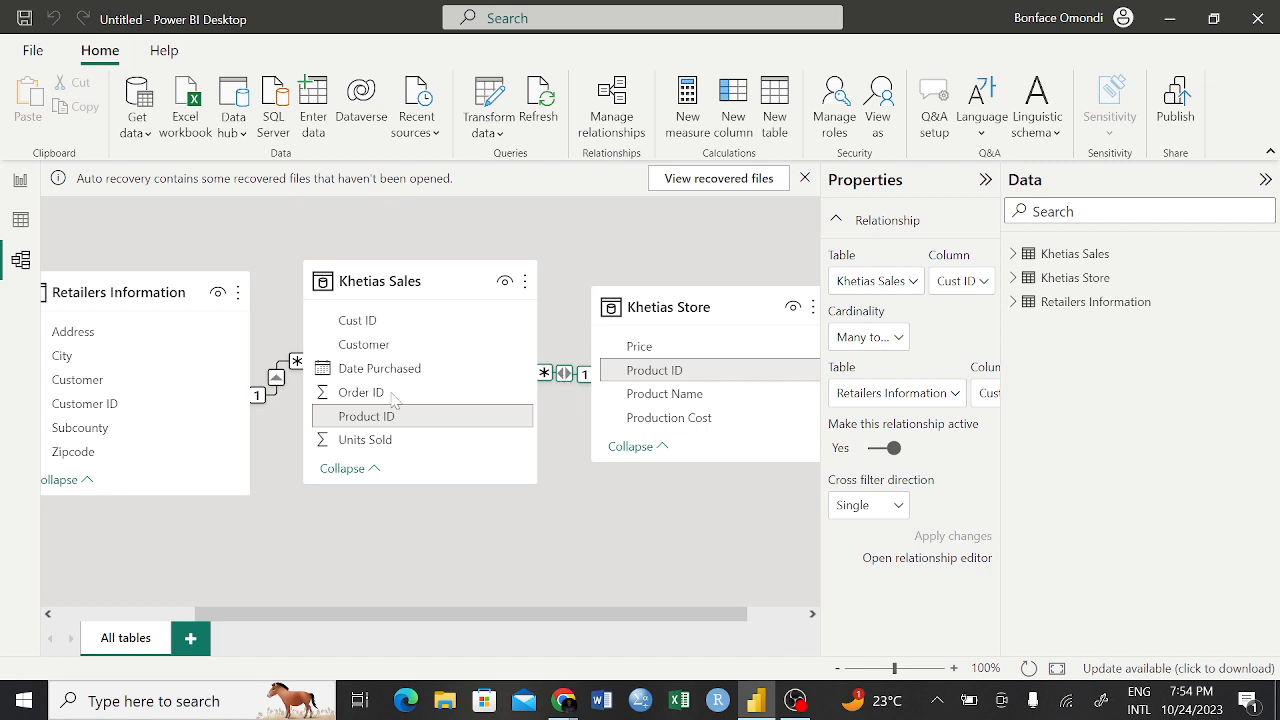
double_click(279, 397)
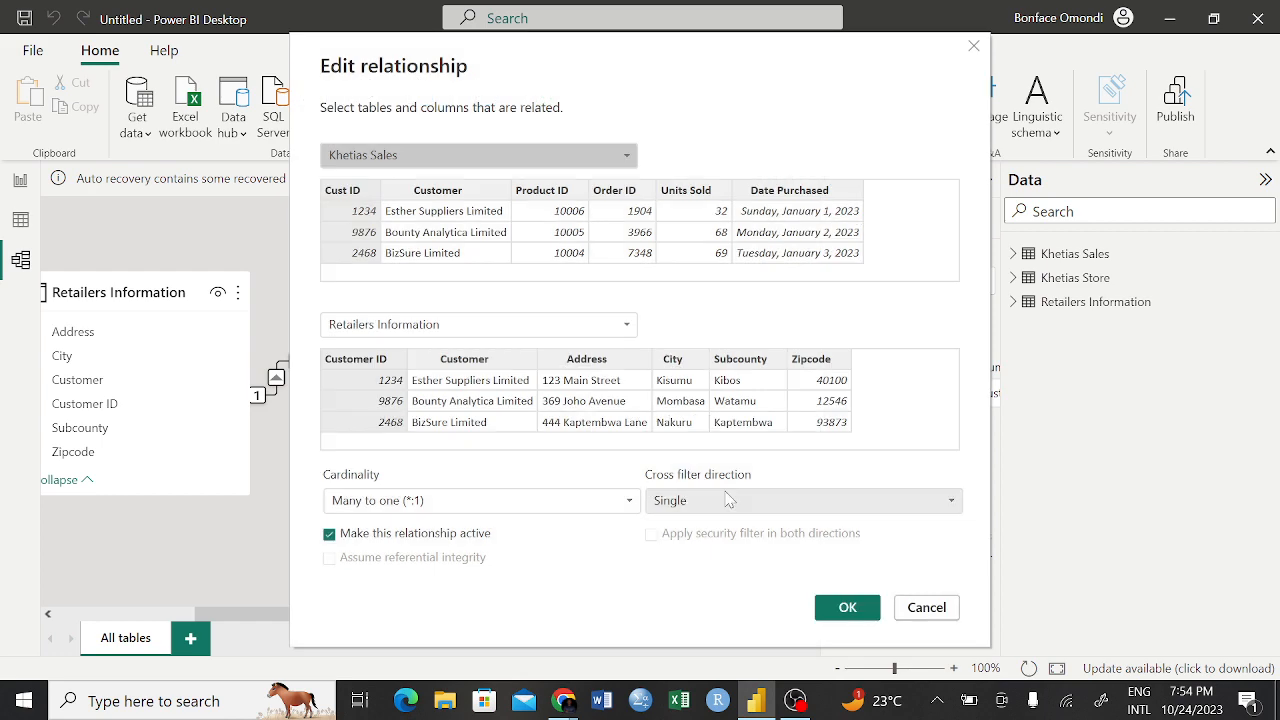
left_click(729, 499)
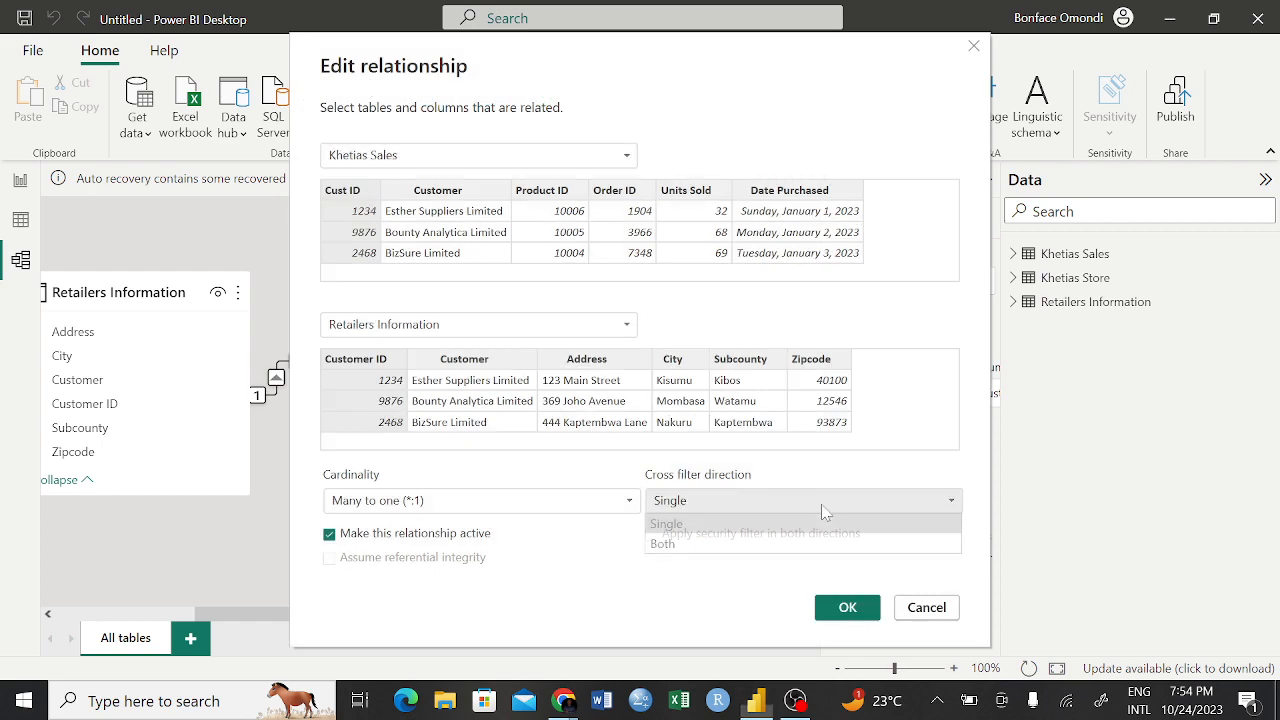
left_click(726, 550)
left_click(851, 621)
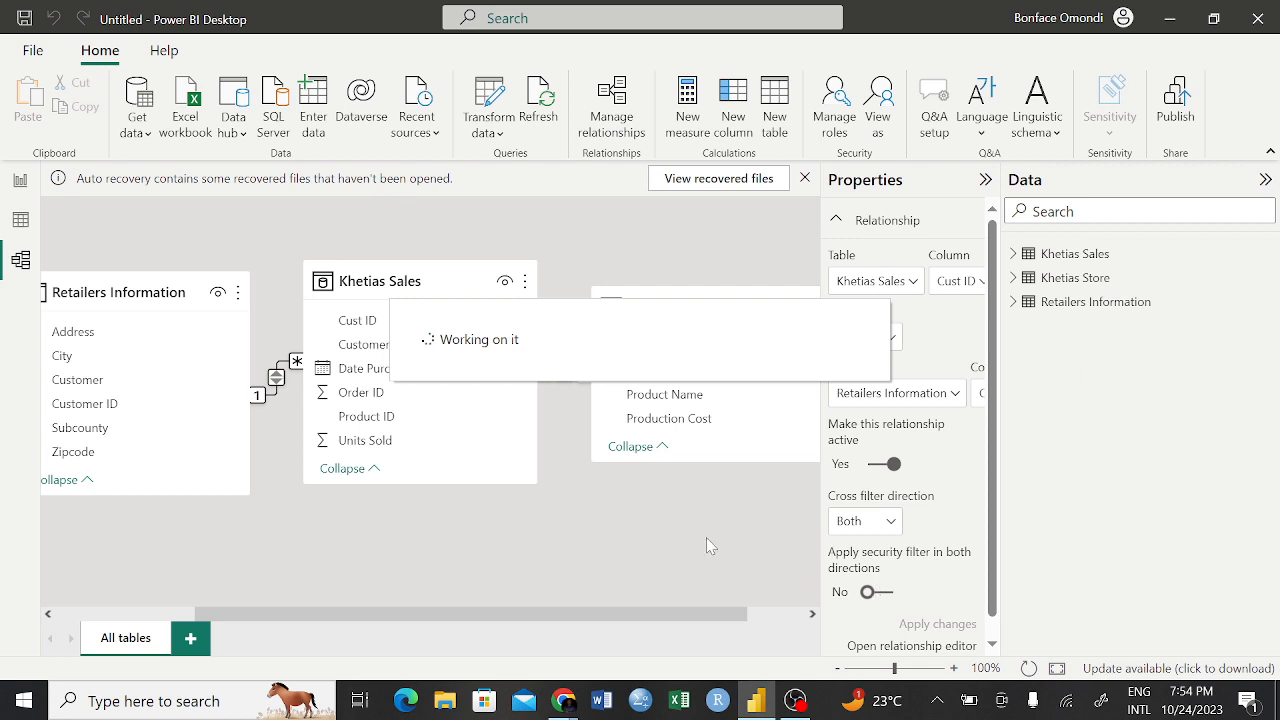
left_click(746, 495)
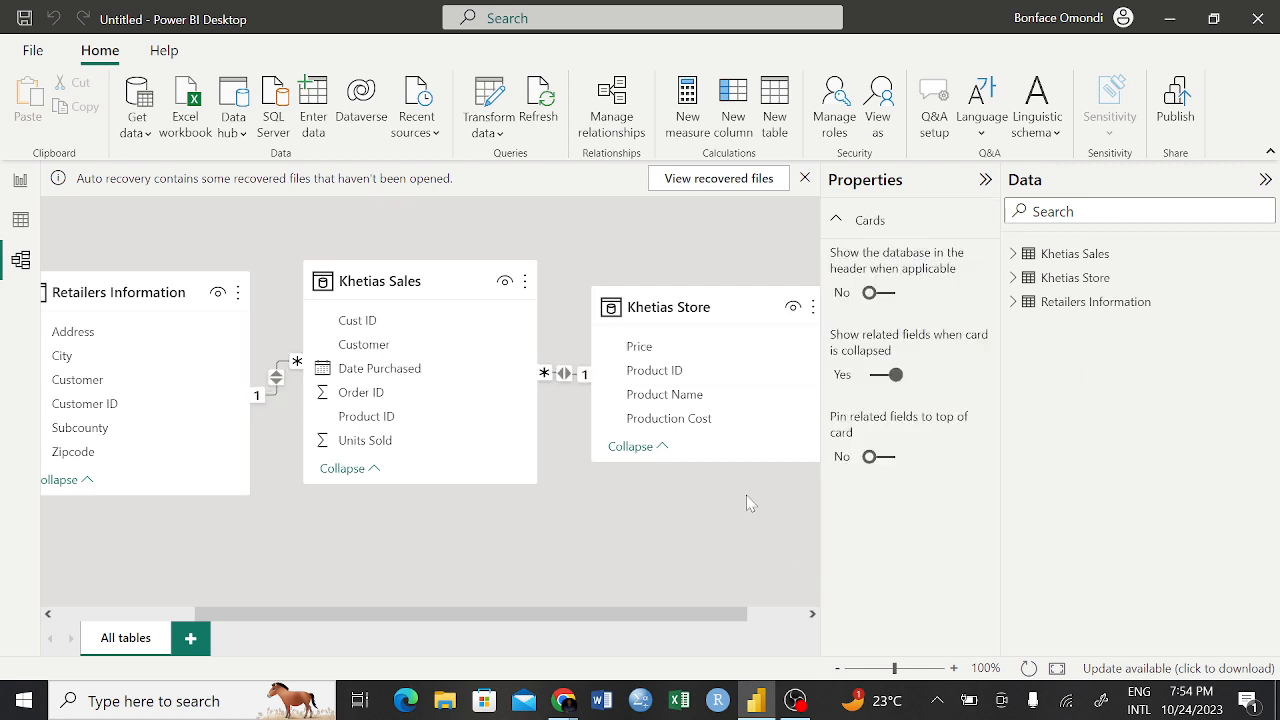
Look at the Khetias Store table's data and return to the report page
left_click(19, 184)
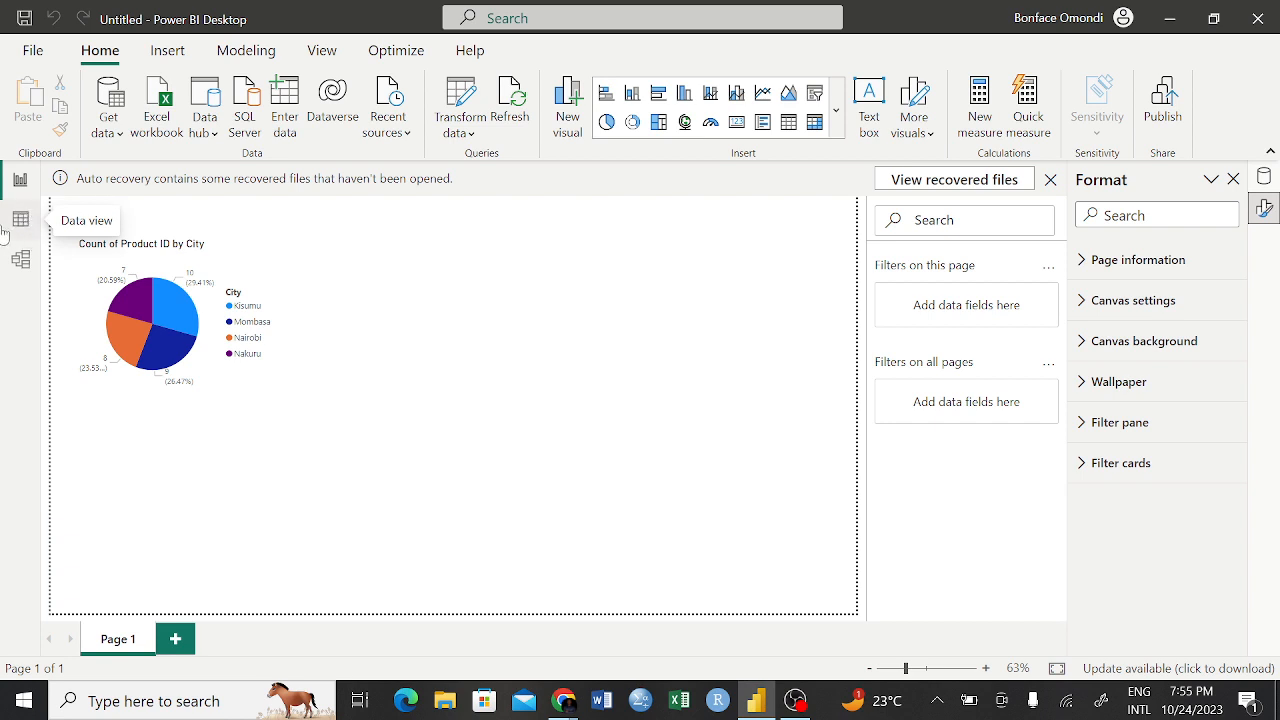
left_click(22, 220)
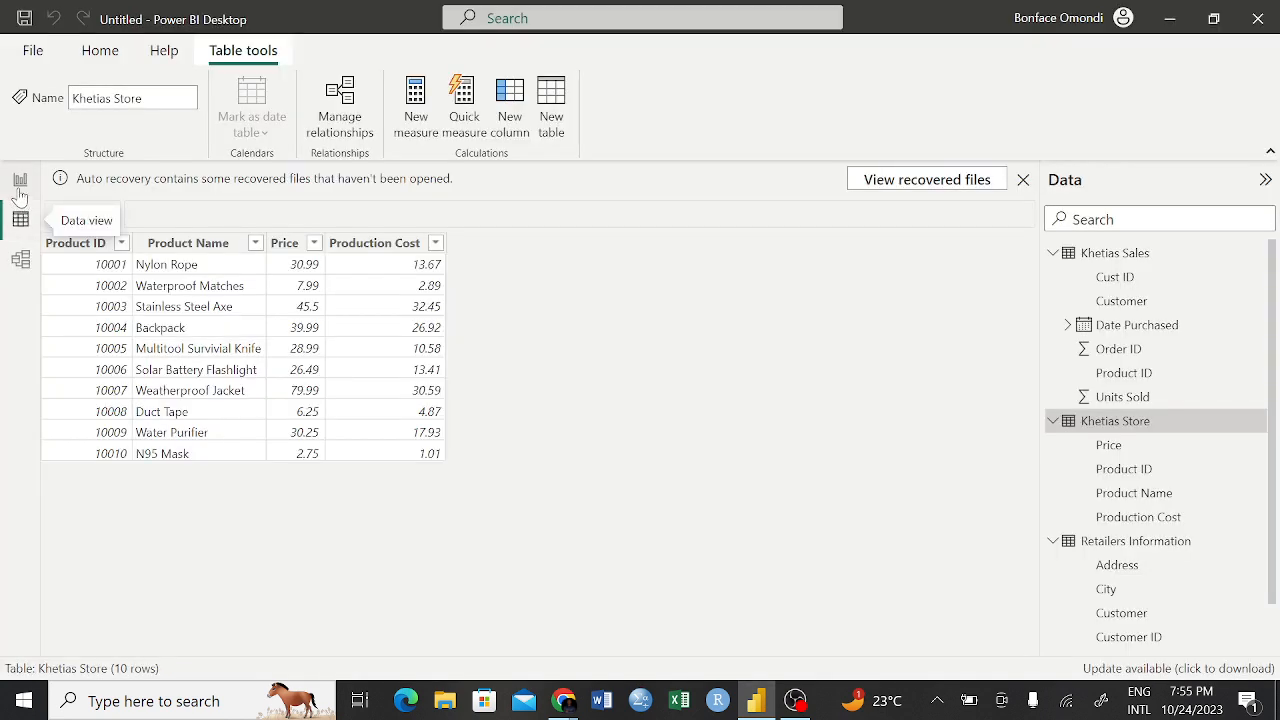
left_click(21, 182)
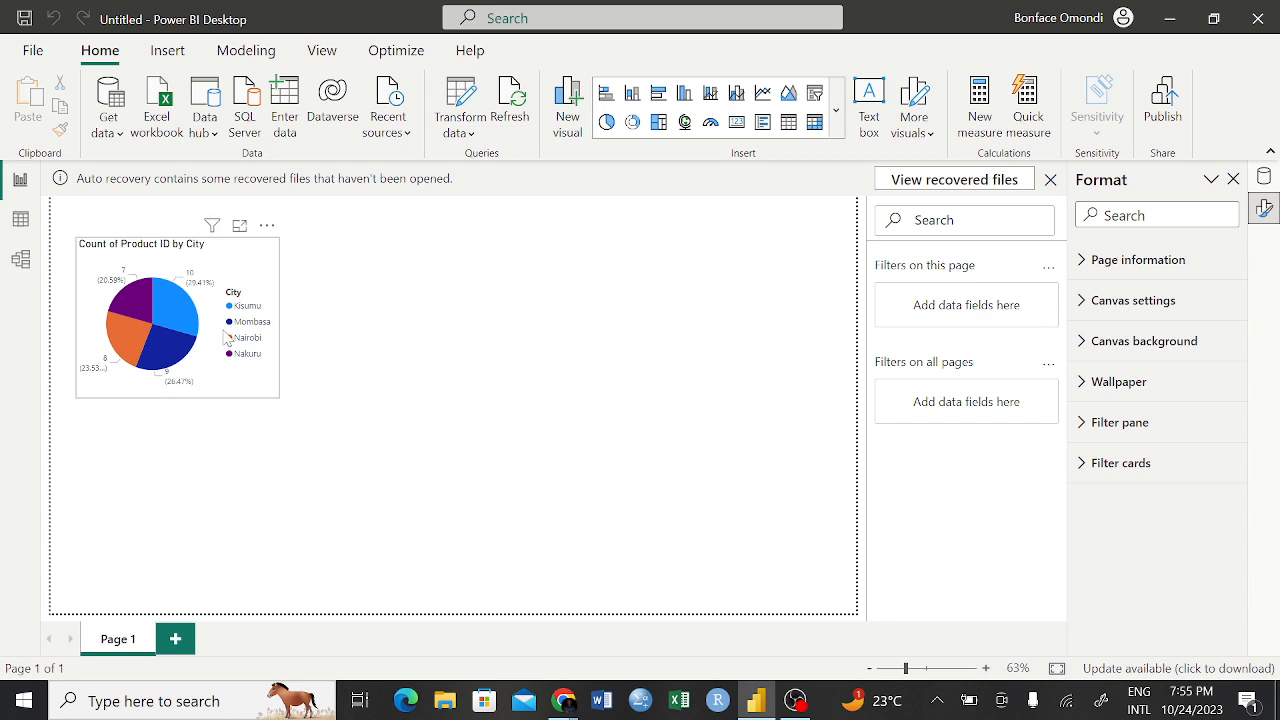
Examine the field and aggregation options for Product ID in the pie chart's values, close them, and deselect the chart
left_click(265, 285)
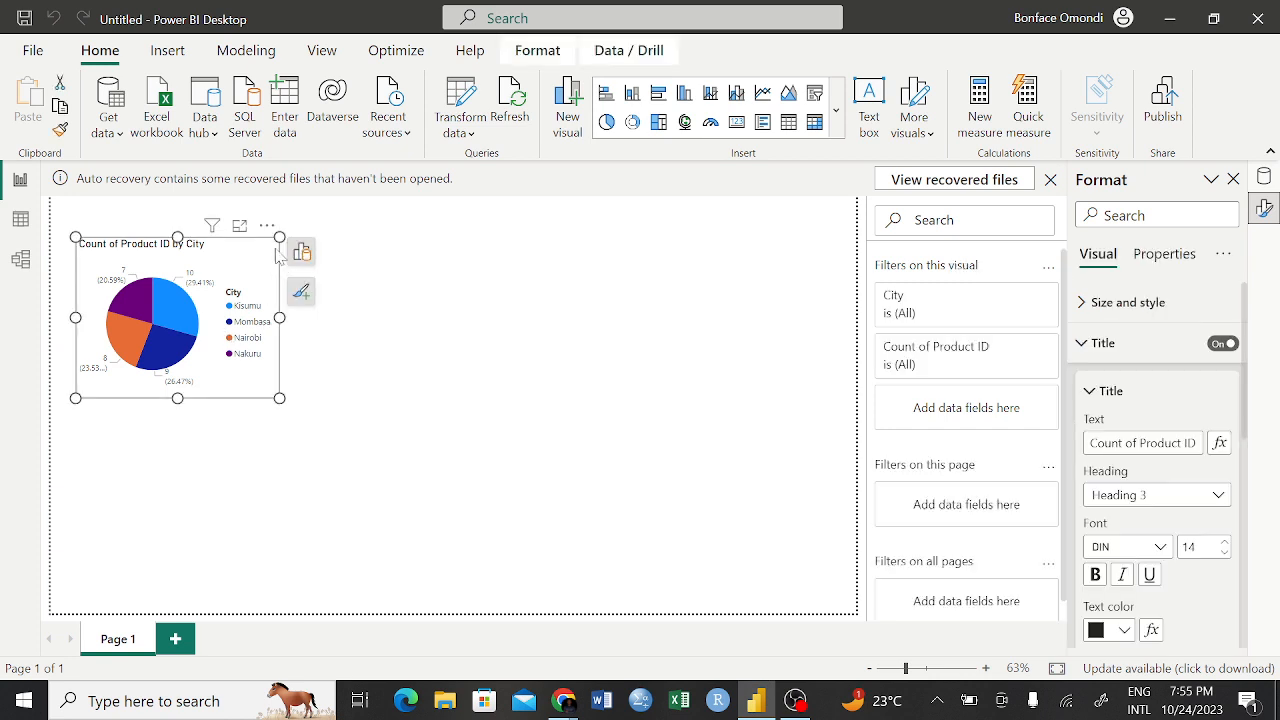
left_click(301, 254)
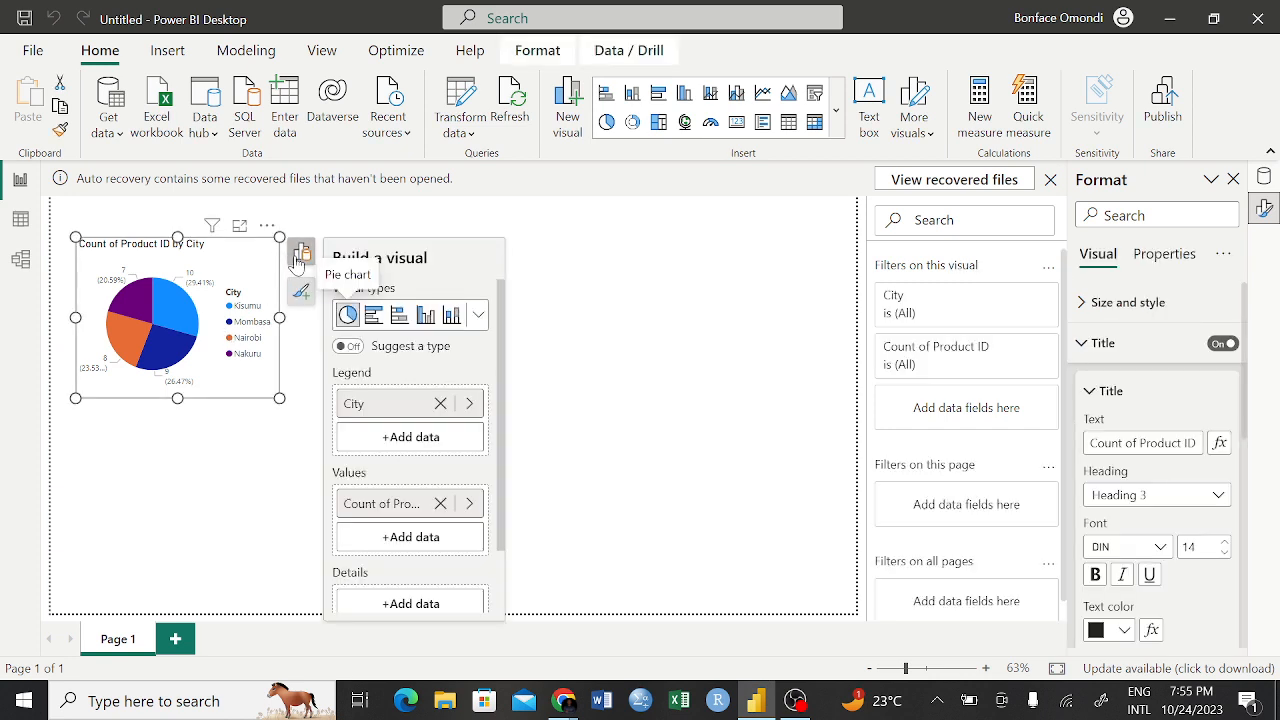
left_click(471, 506)
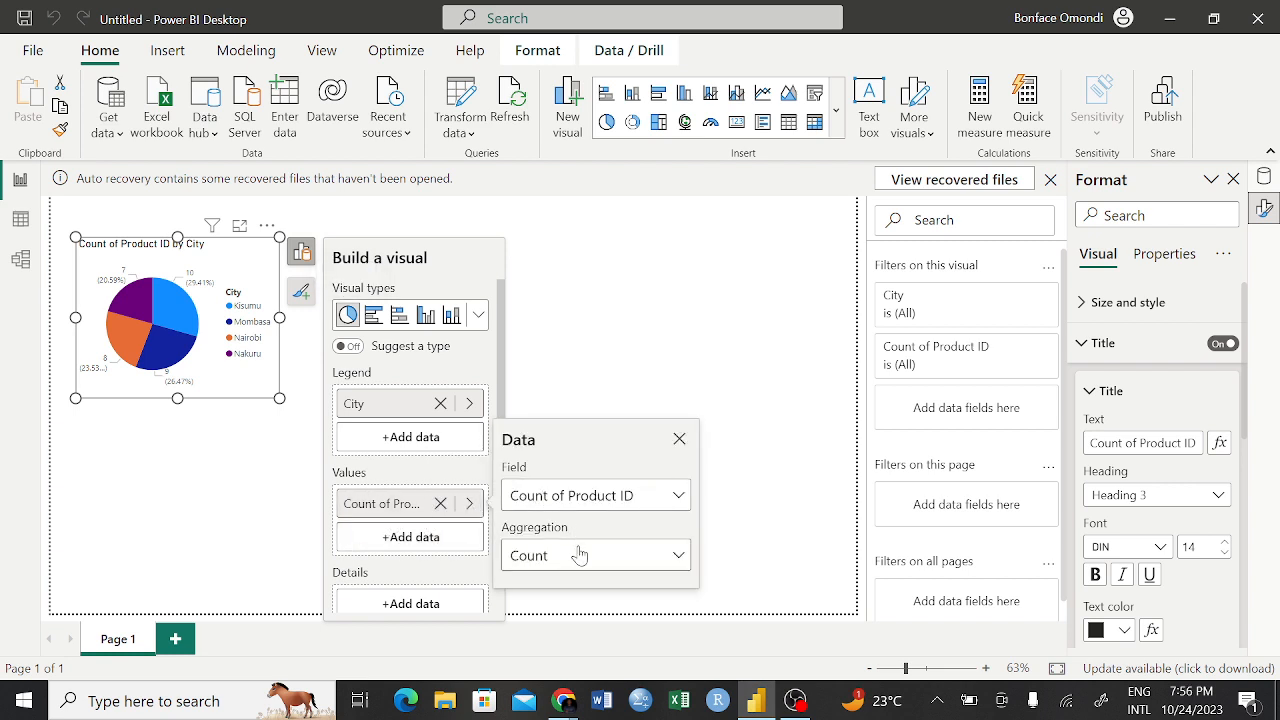
left_click(679, 497)
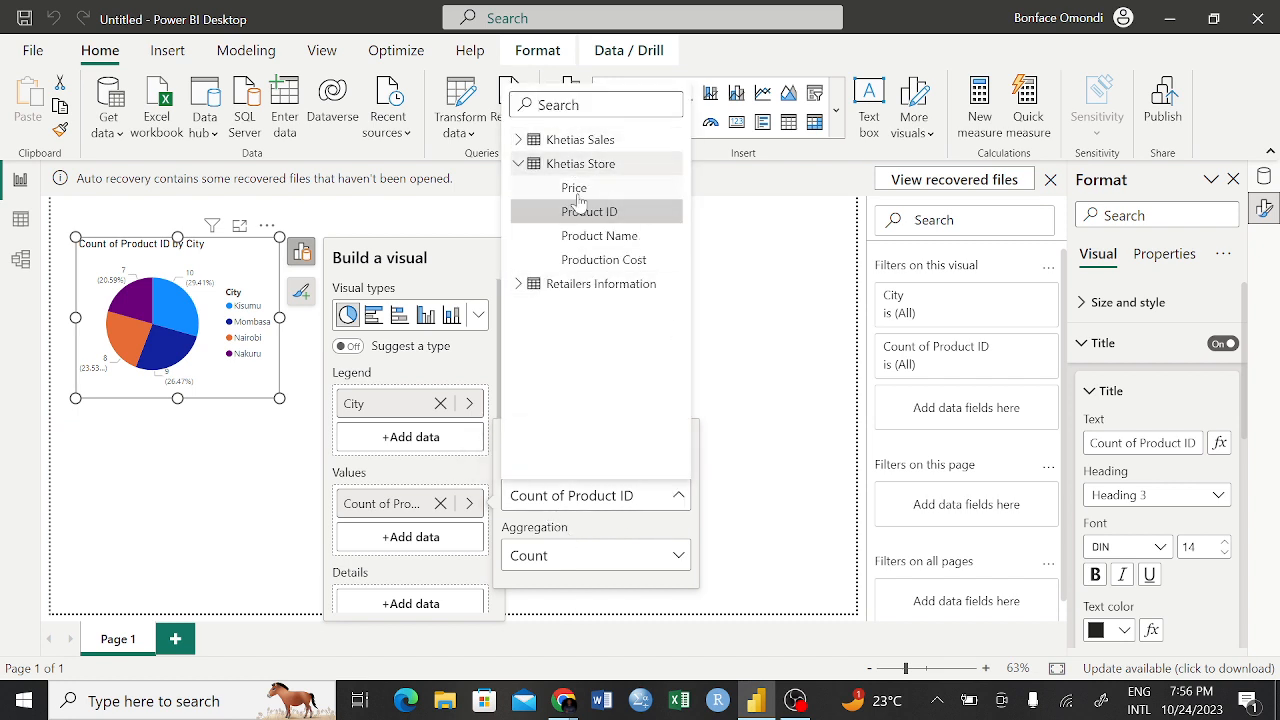
left_click(727, 361)
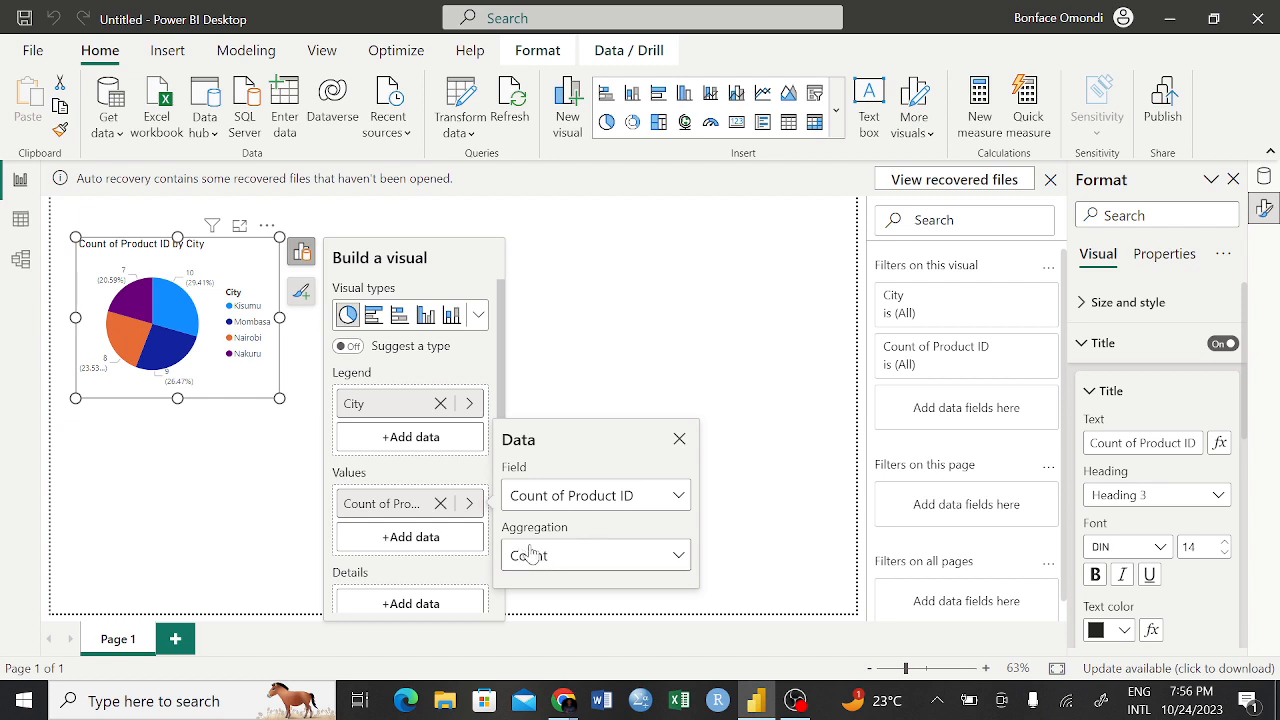
left_click(632, 560)
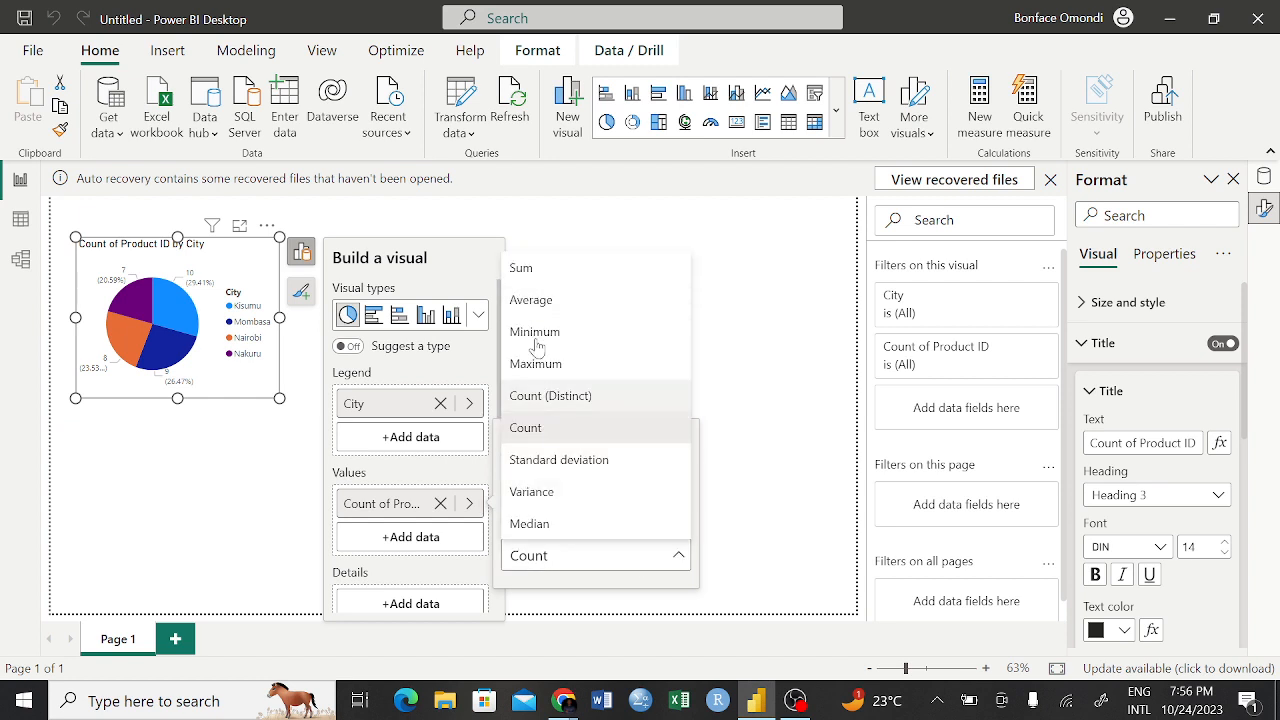
left_click(735, 468)
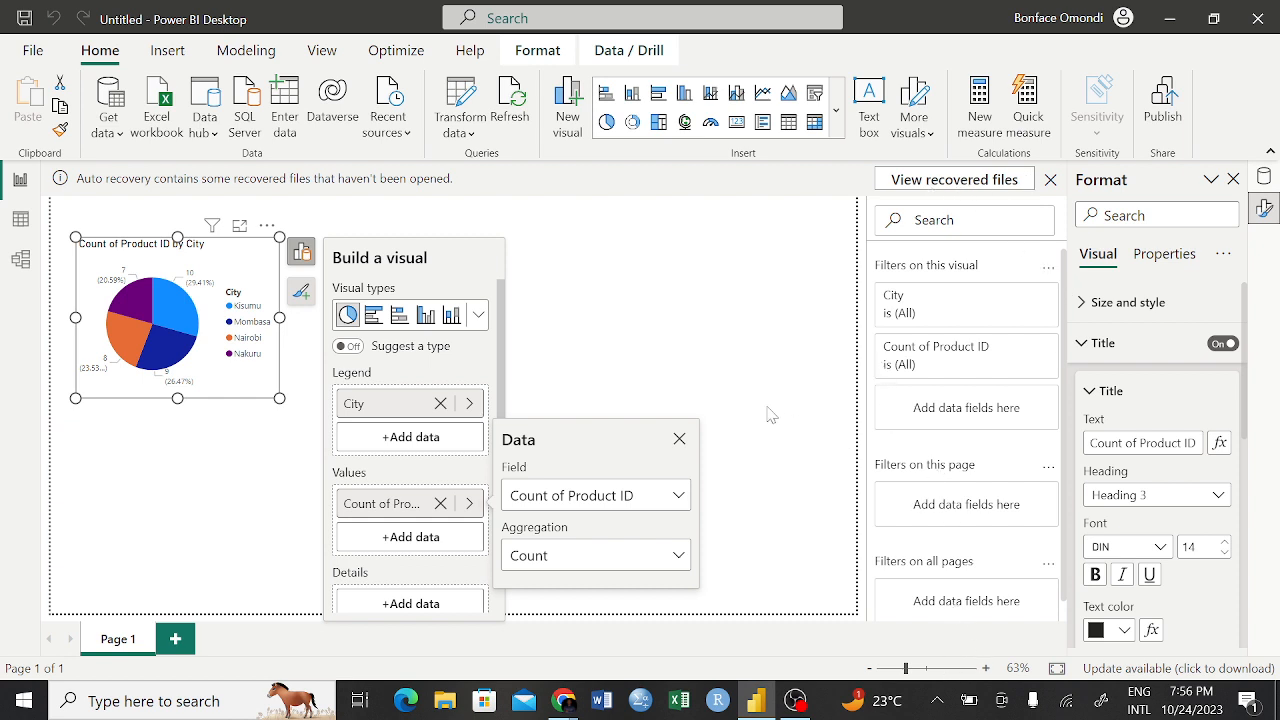
left_click(679, 439)
left_click(705, 382)
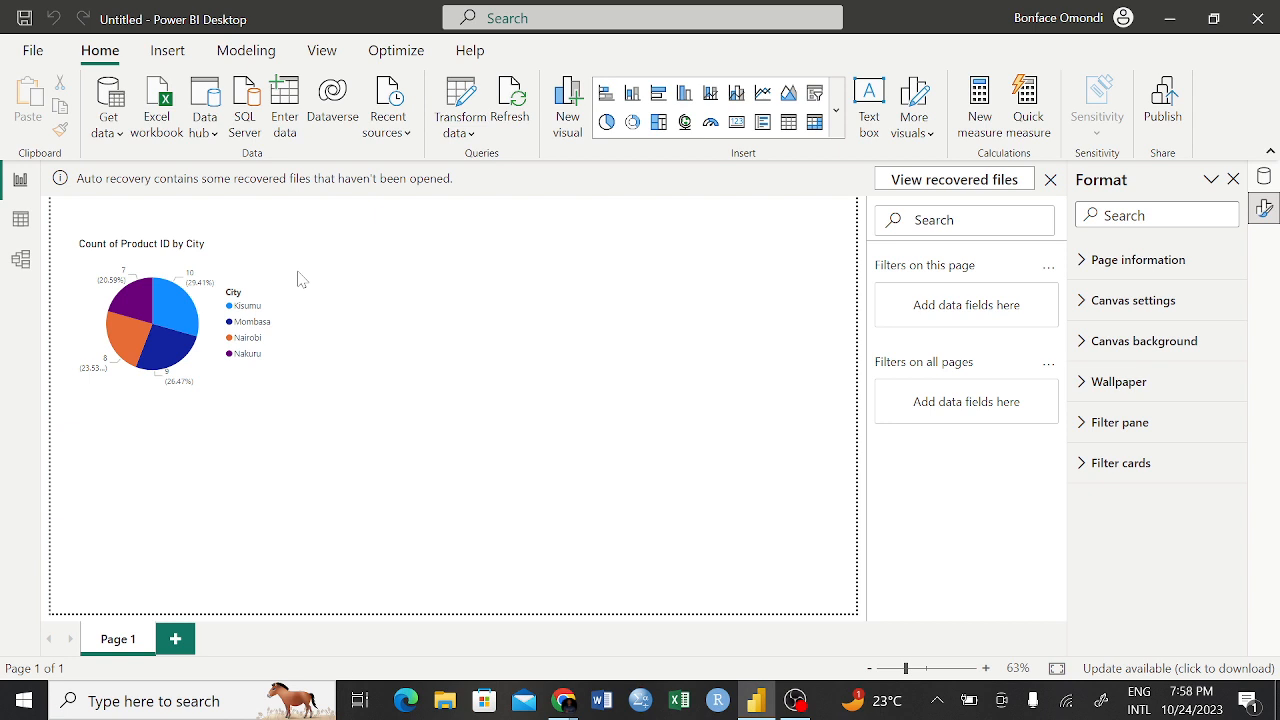
Convert the Count of Product ID by City pie chart to a matrix and deselect it
left_click(249, 290)
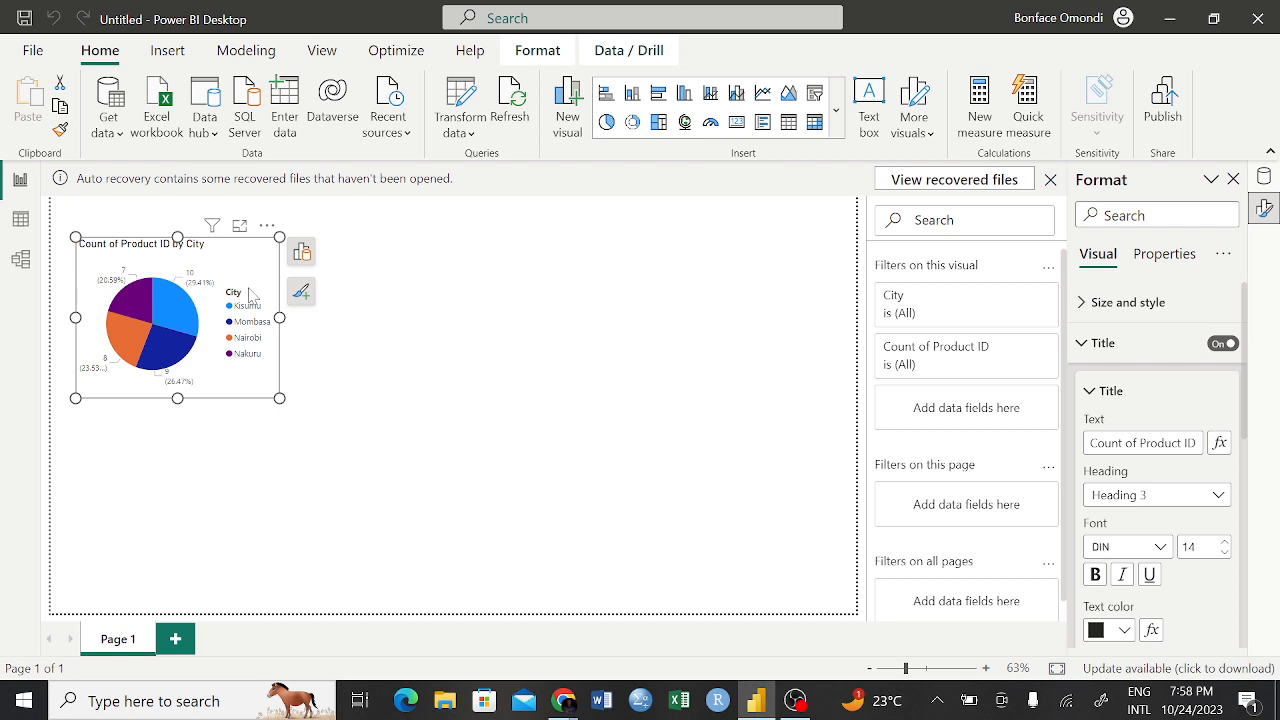
left_click(301, 256)
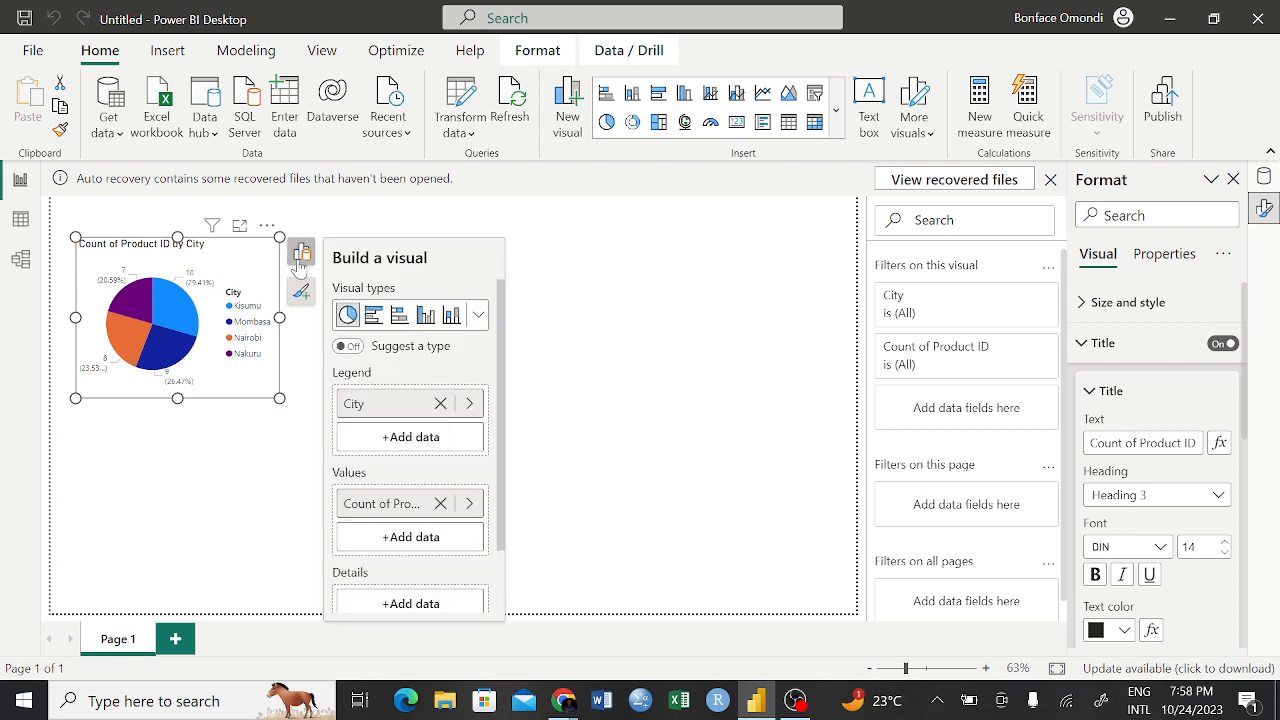
left_click(478, 316)
left_click(440, 476)
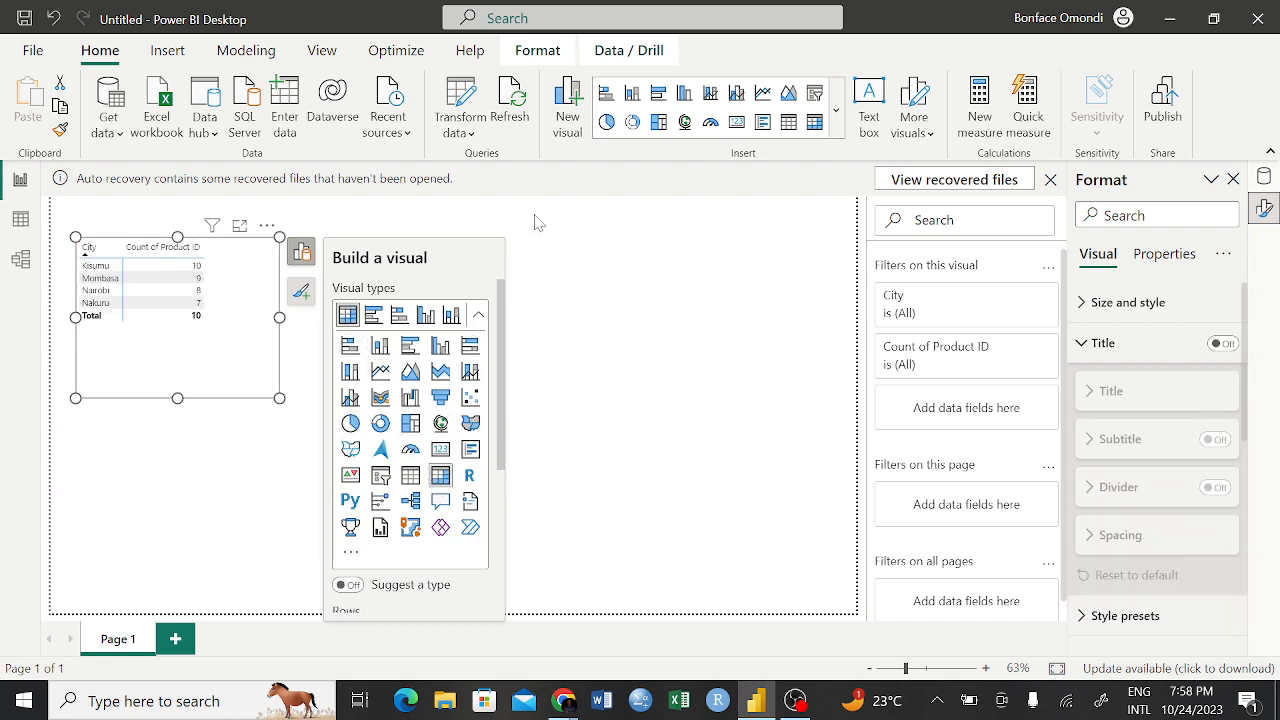
left_click(286, 266)
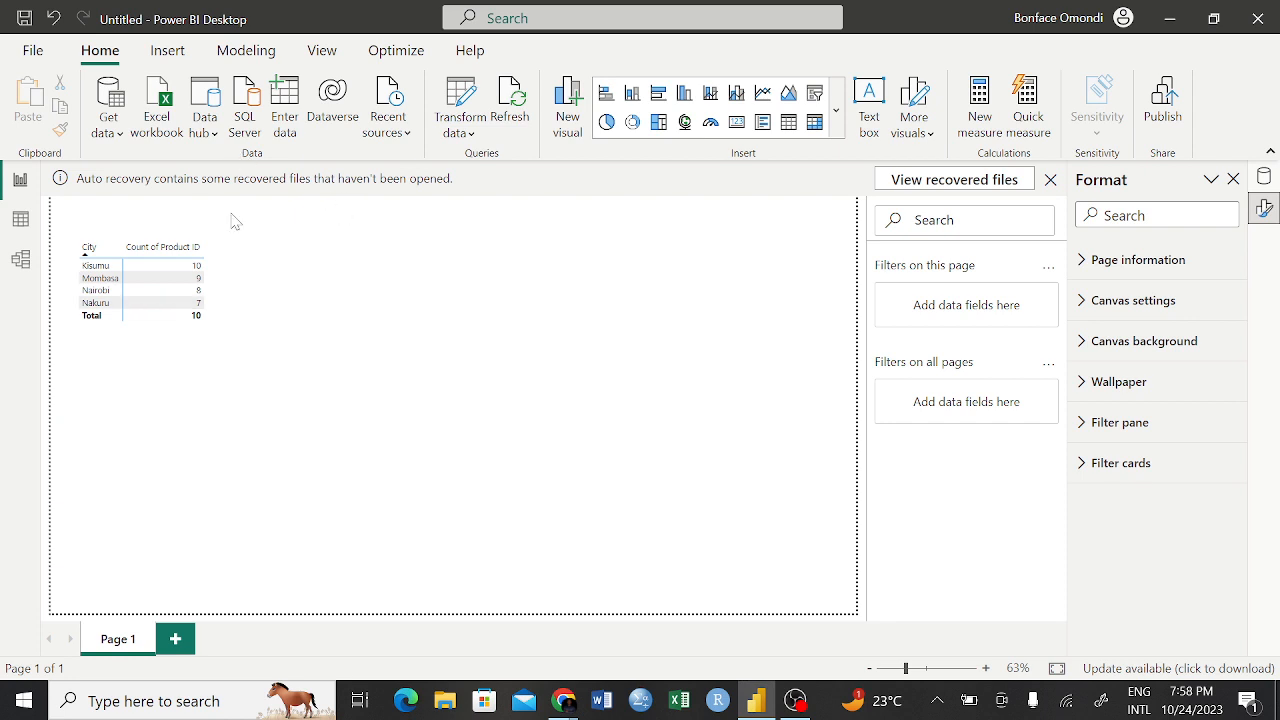
Look at the data of the Retailers Information and Khetias Store tables, leaving Khetias Store selected with its fields expanded
left_click(21, 222)
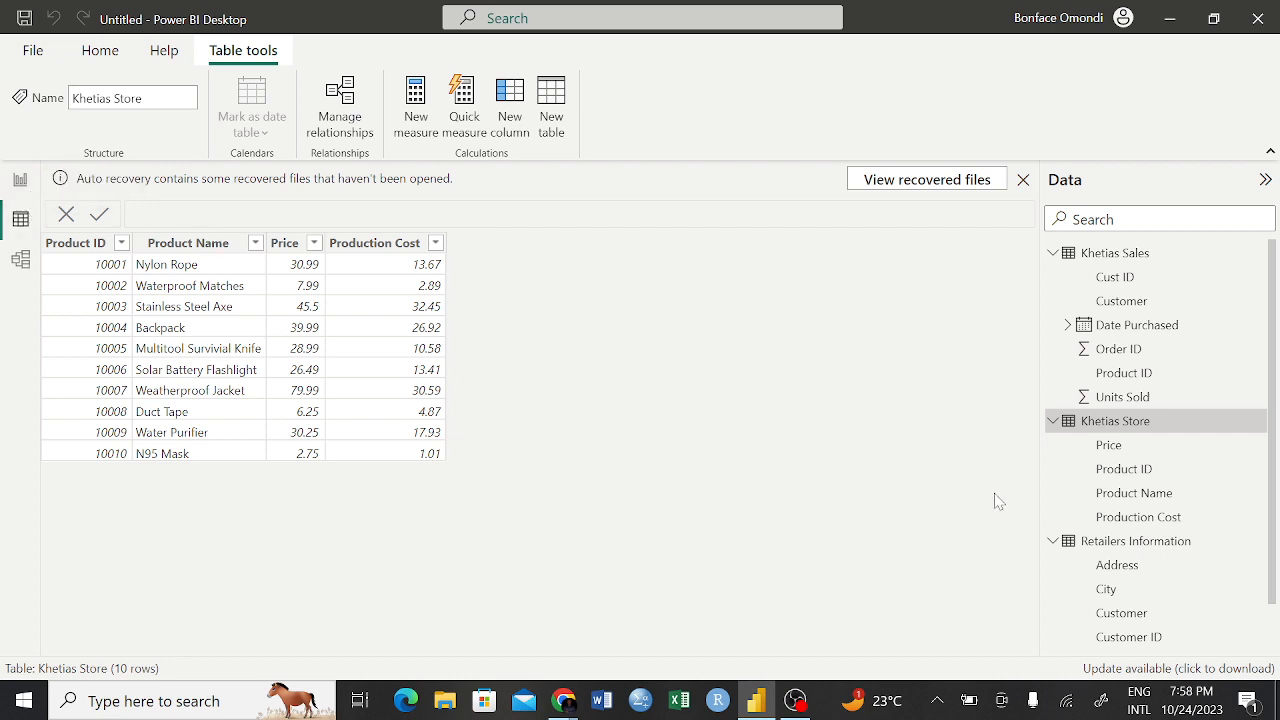
left_click(1092, 557)
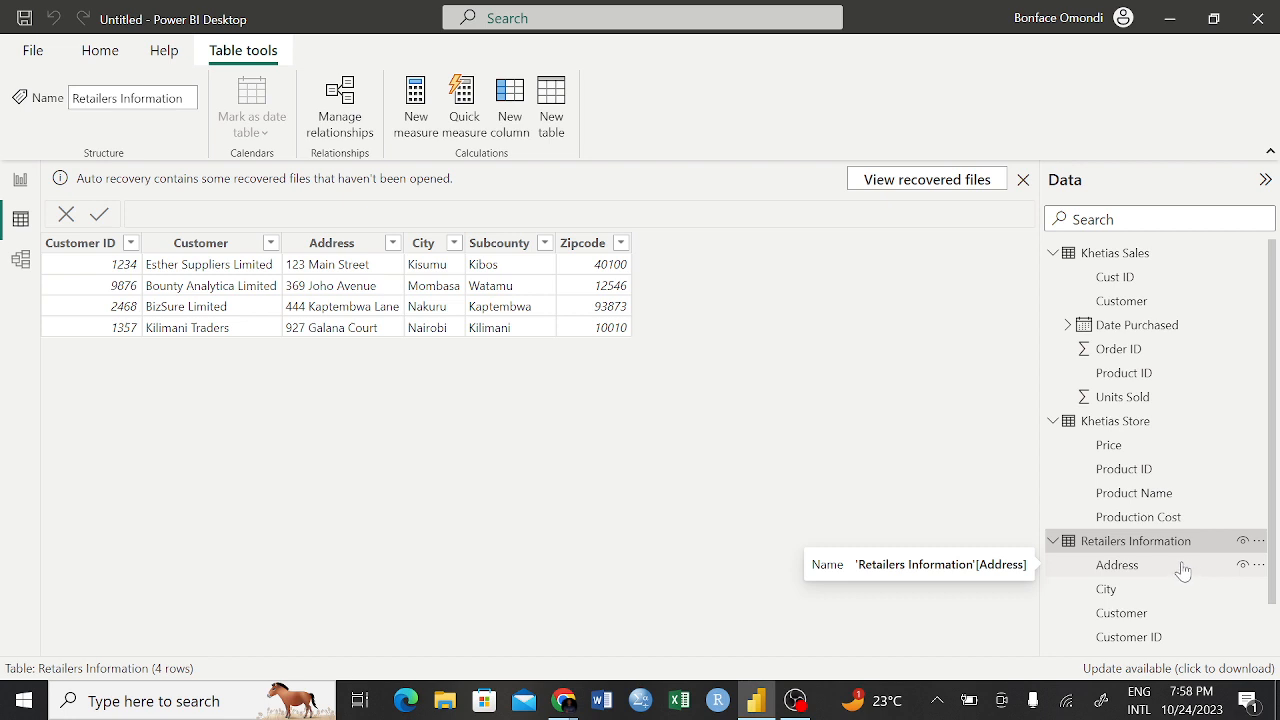
left_click(1054, 421)
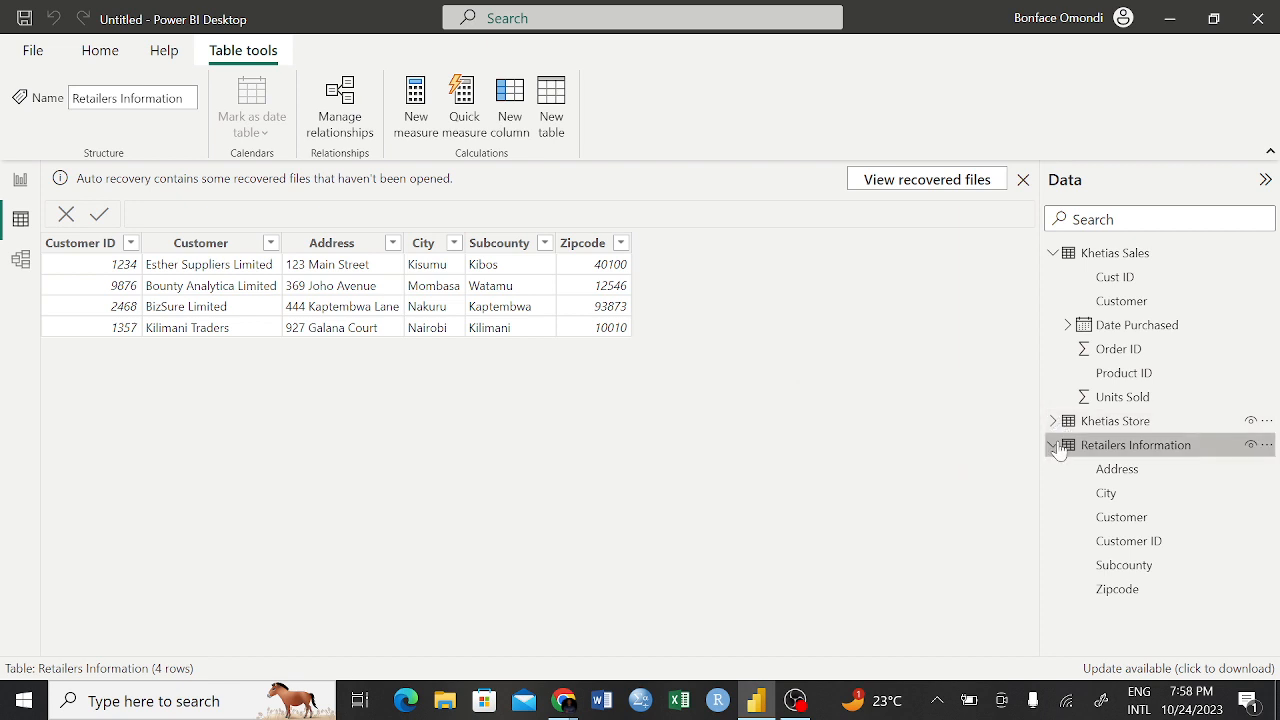
left_click(1055, 444)
left_click(1064, 424)
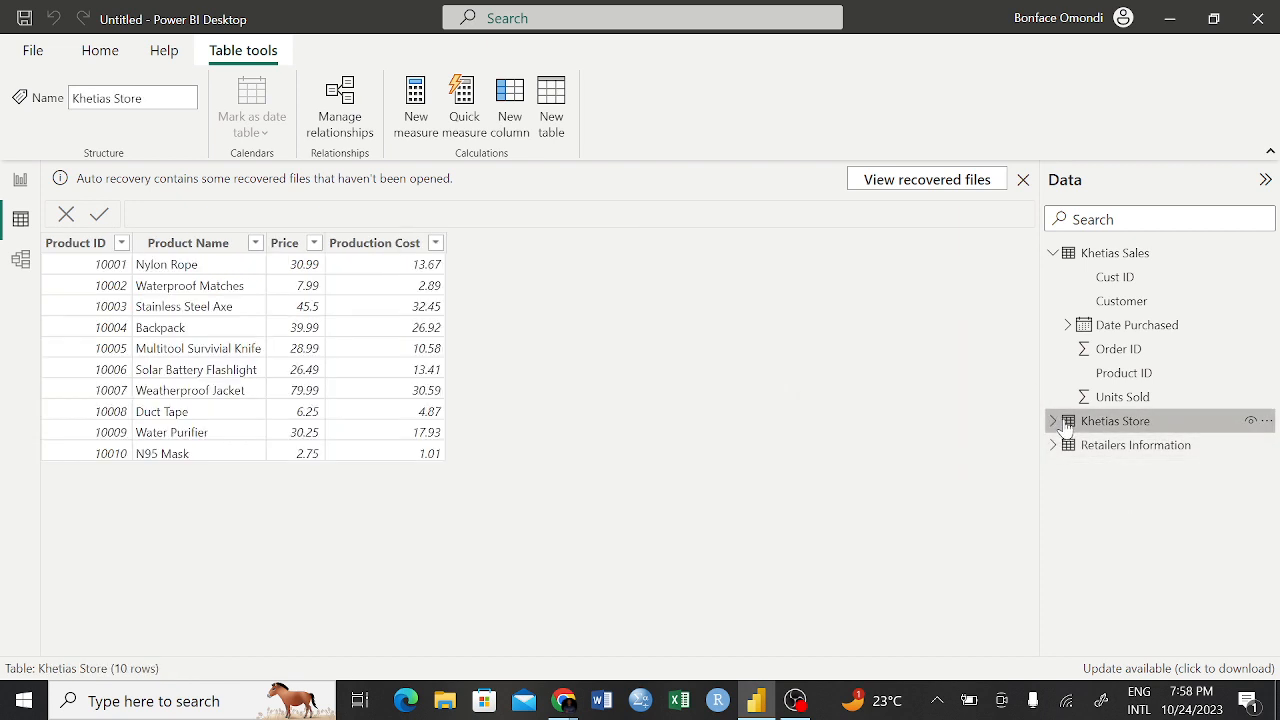
left_click(1055, 422)
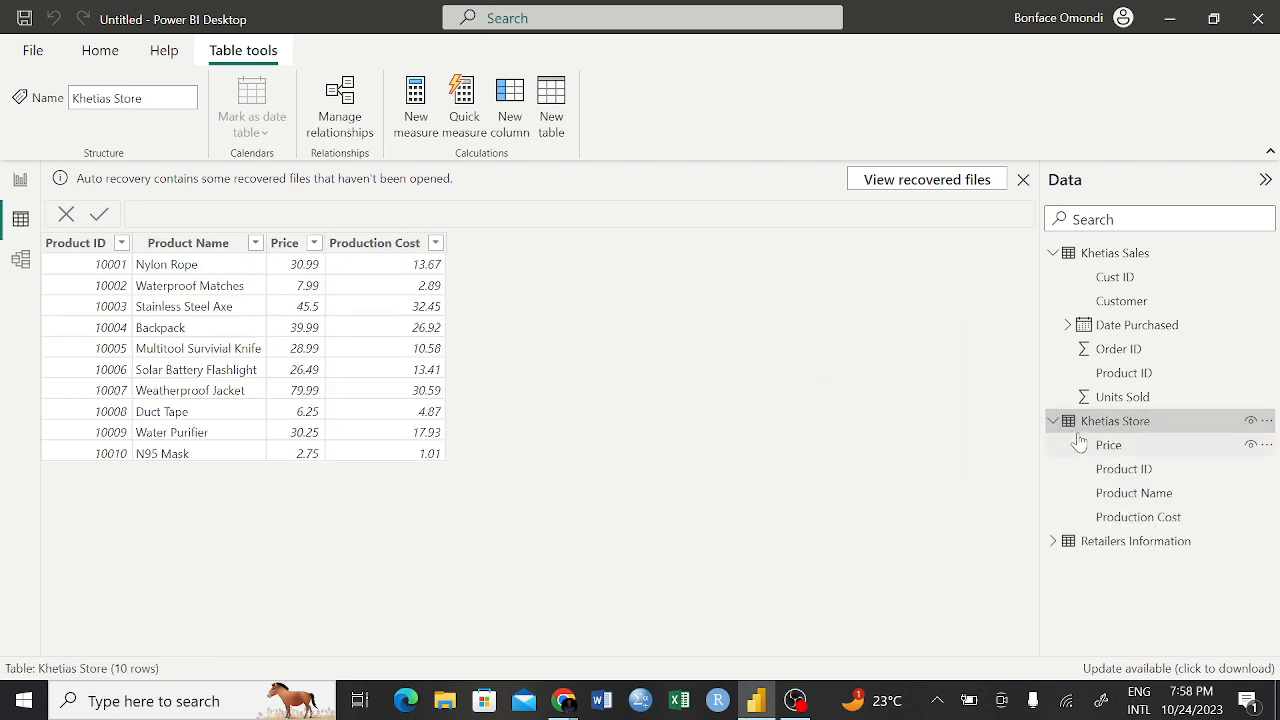
Add a new measure to the Khetias Store table and enter Count of Product ID as its name in the formula
left_click(416, 124)
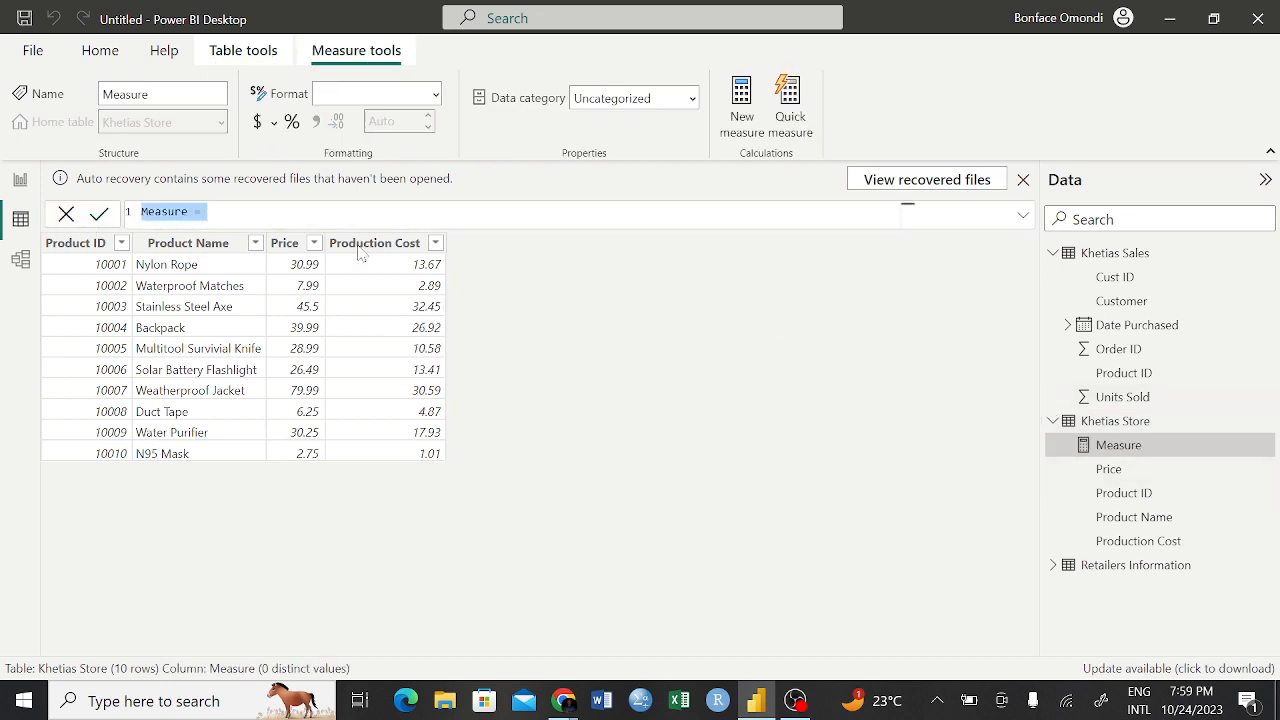
left_click(182, 212)
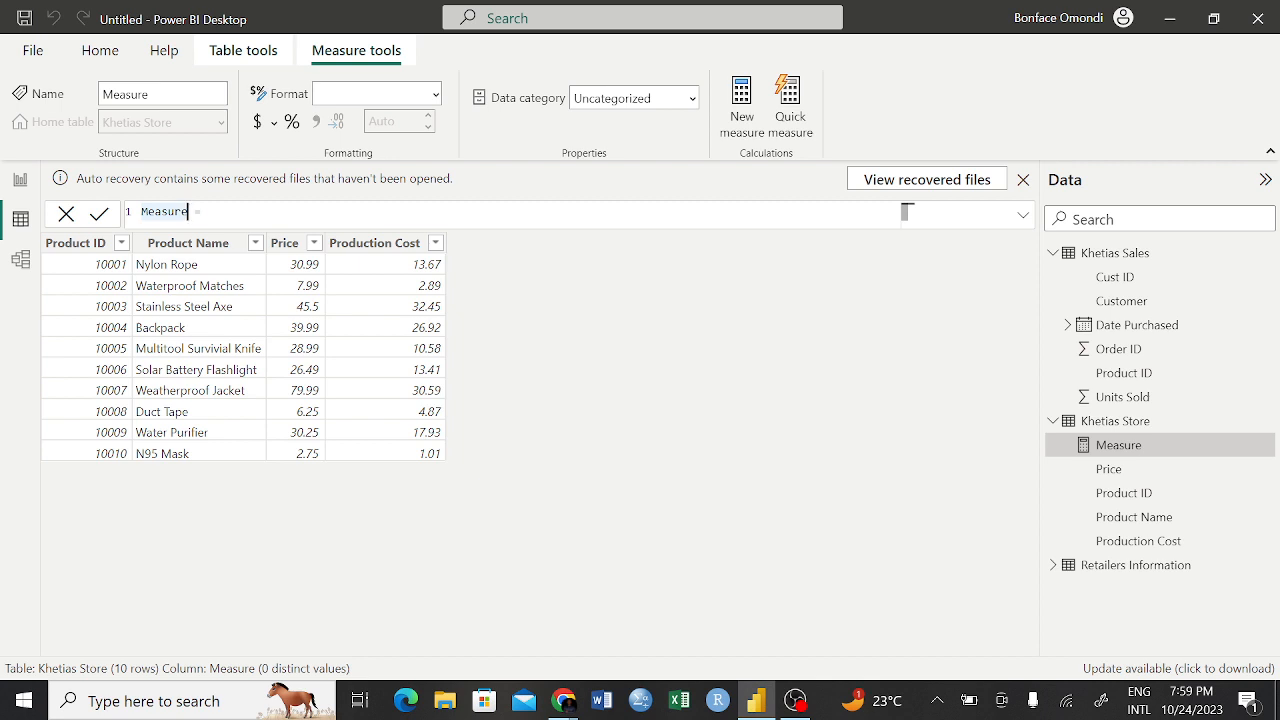
key("BackSpace")
key("BackSpace")
key("BackSpace")
key("BackSpace")
key("BackSpace")
key("BackSpace")
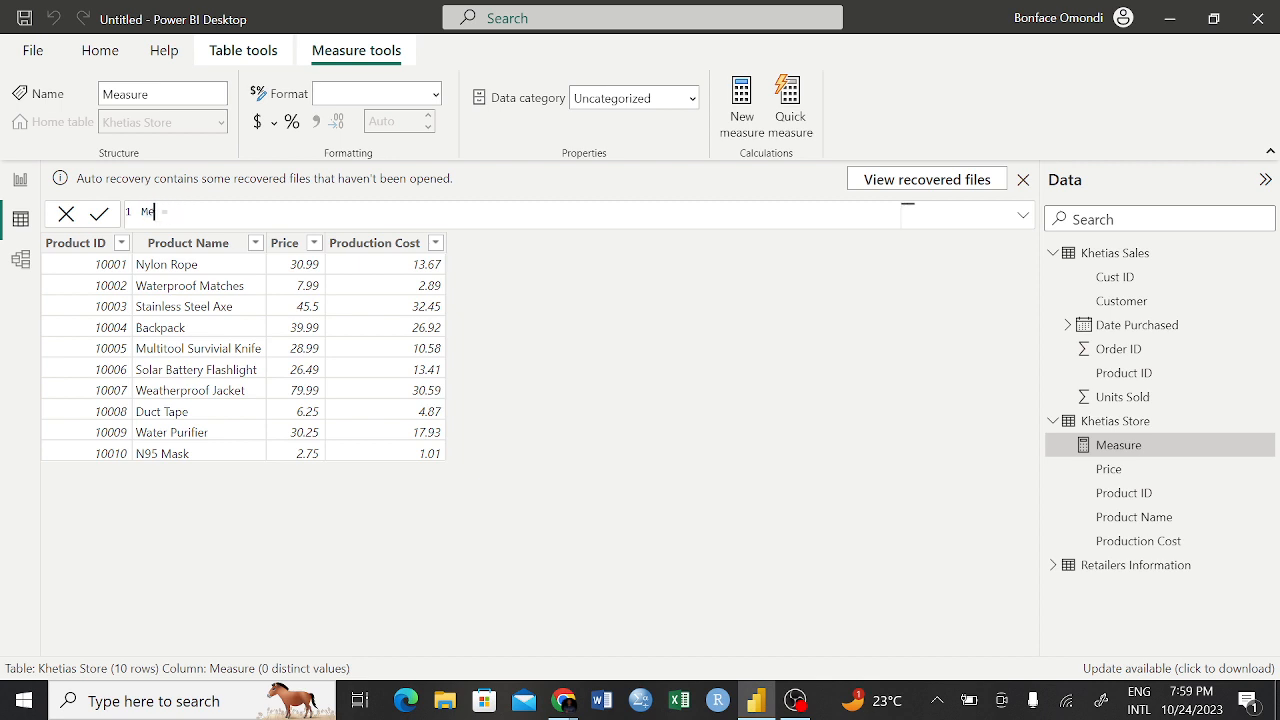
key("BackSpace")
type("Count of Product ID")
left_click(286, 212)
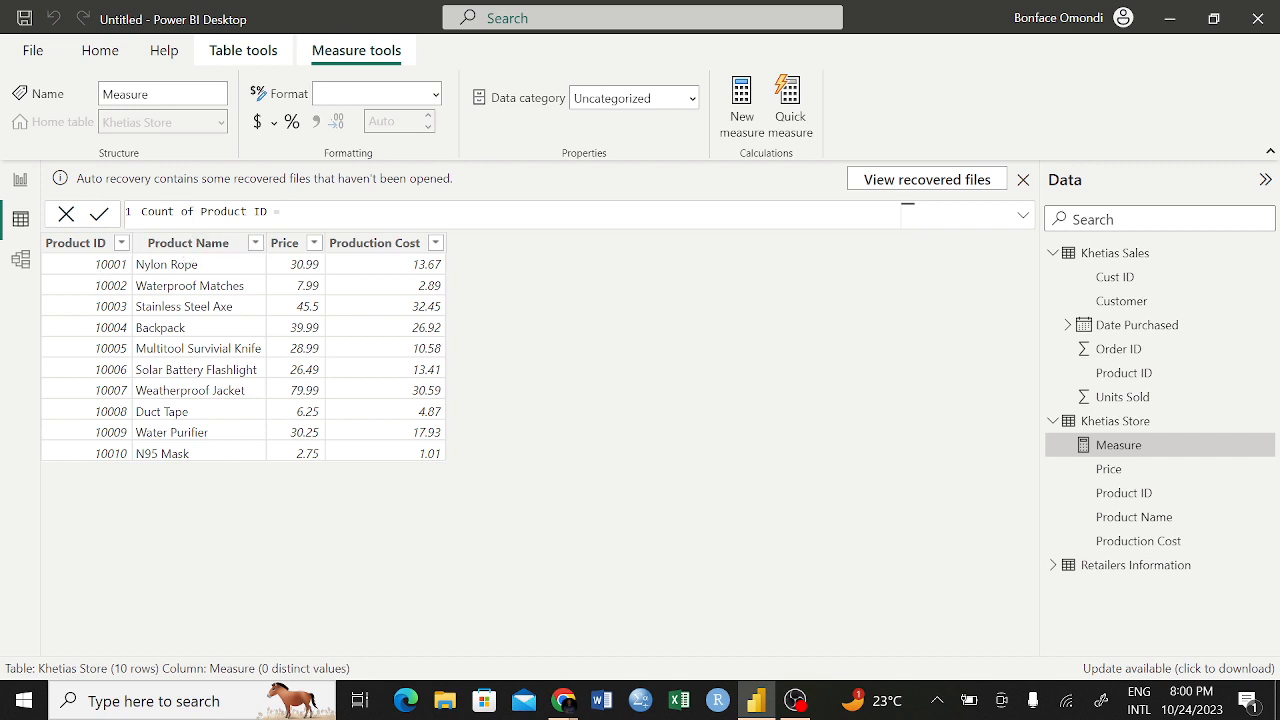
Replace the new measure's name in the formula with Measure
left_click_drag(267, 211, 153, 211)
key("BackSpace")
key("BackSpace")
type("Measure")
Define the measure as COUNT('Khetias Store'[Product ID]) and commit the formula
left_click(208, 212)
type("cou")
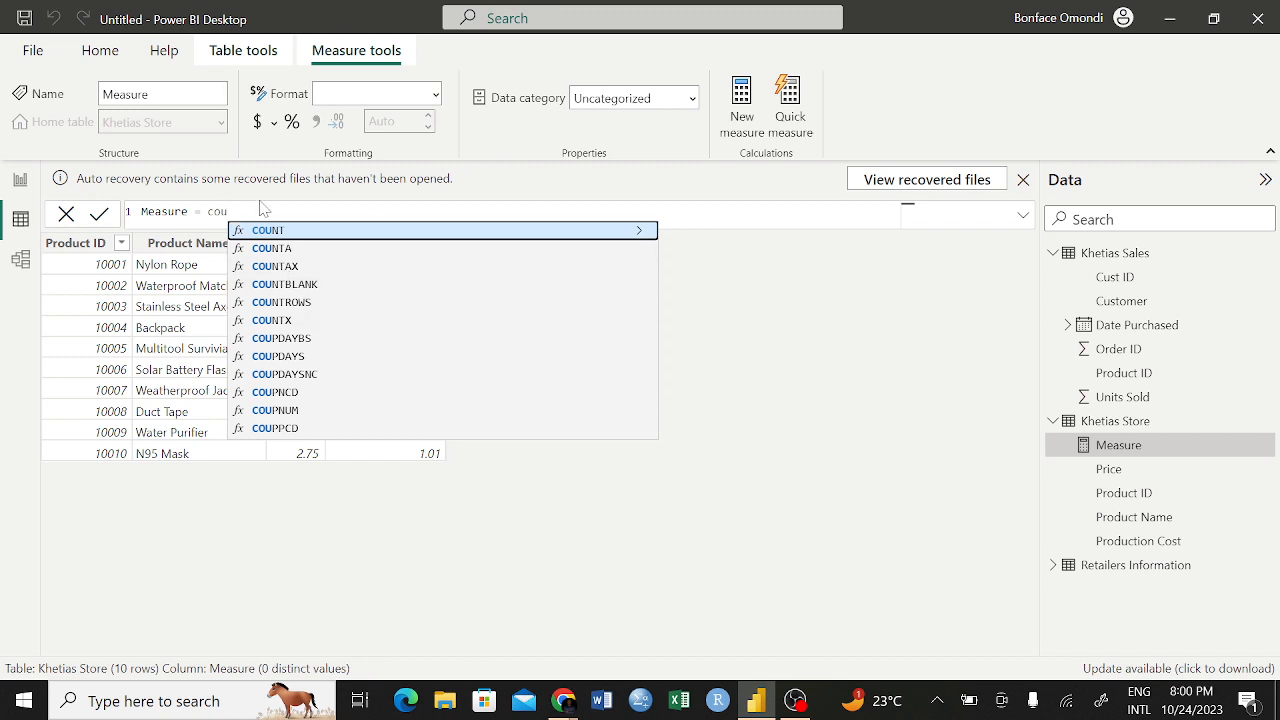
type("nt")
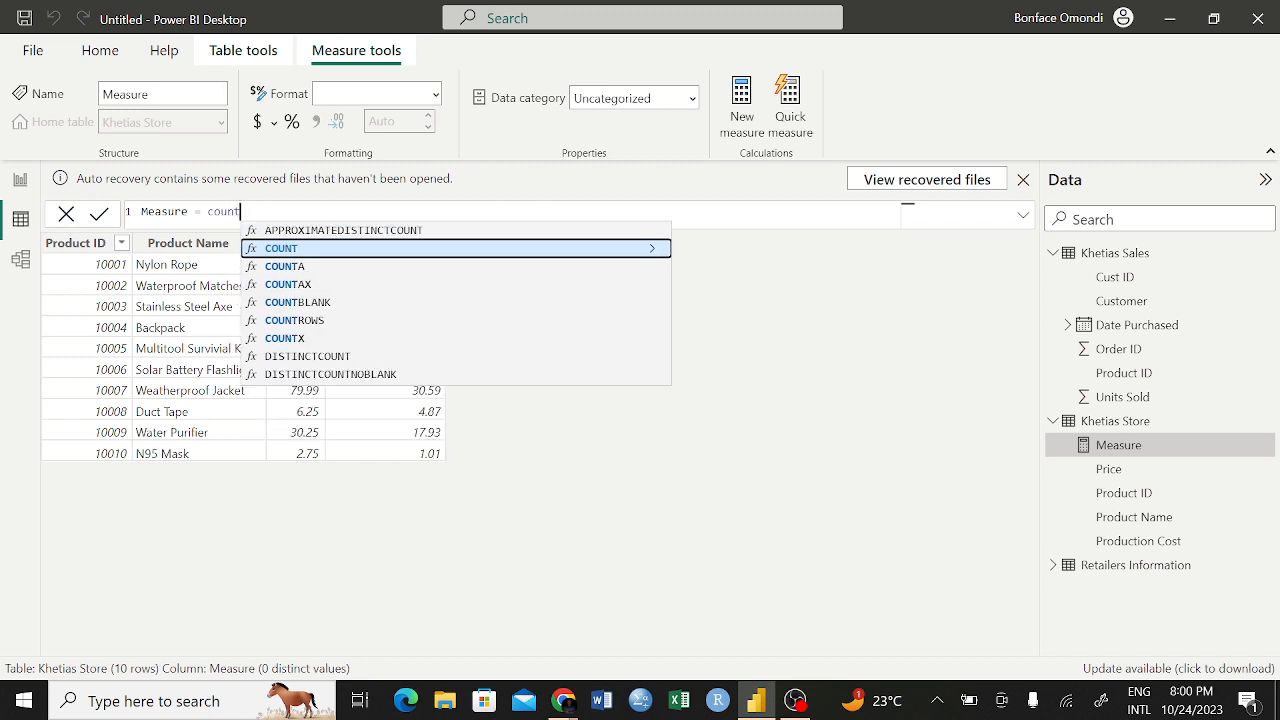
left_click(292, 250)
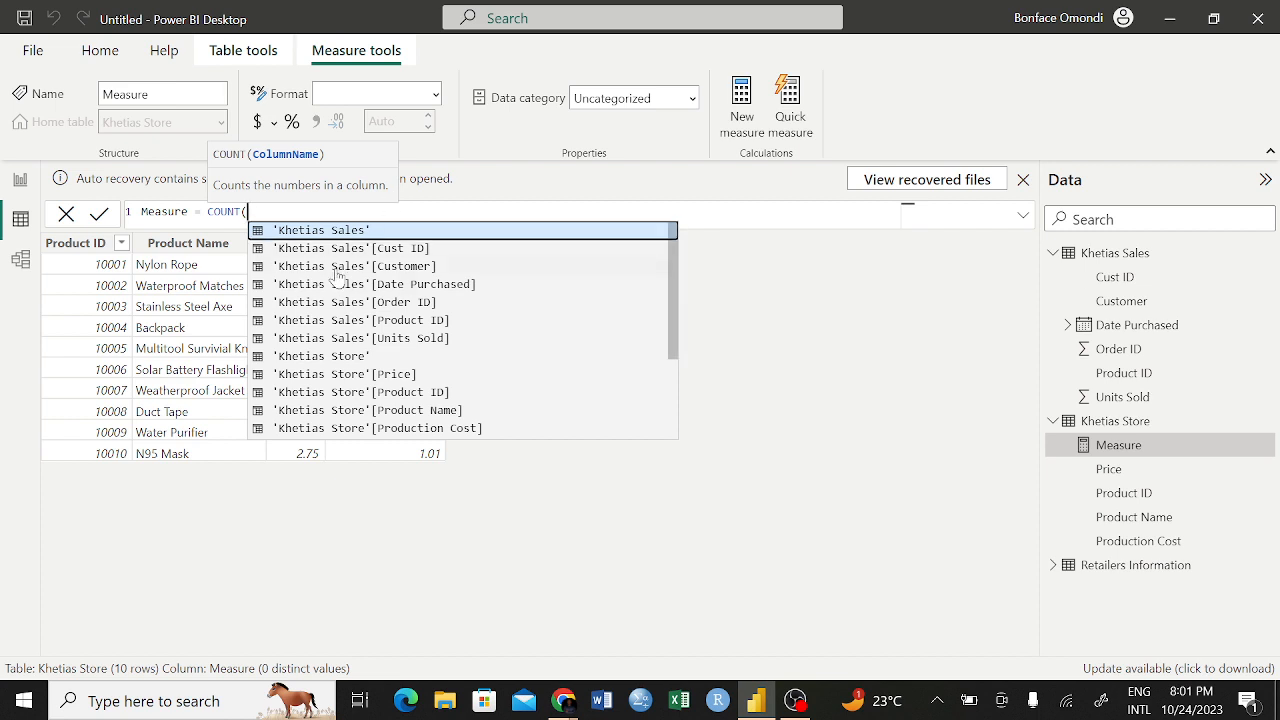
scroll(352, 372, "down", 1)
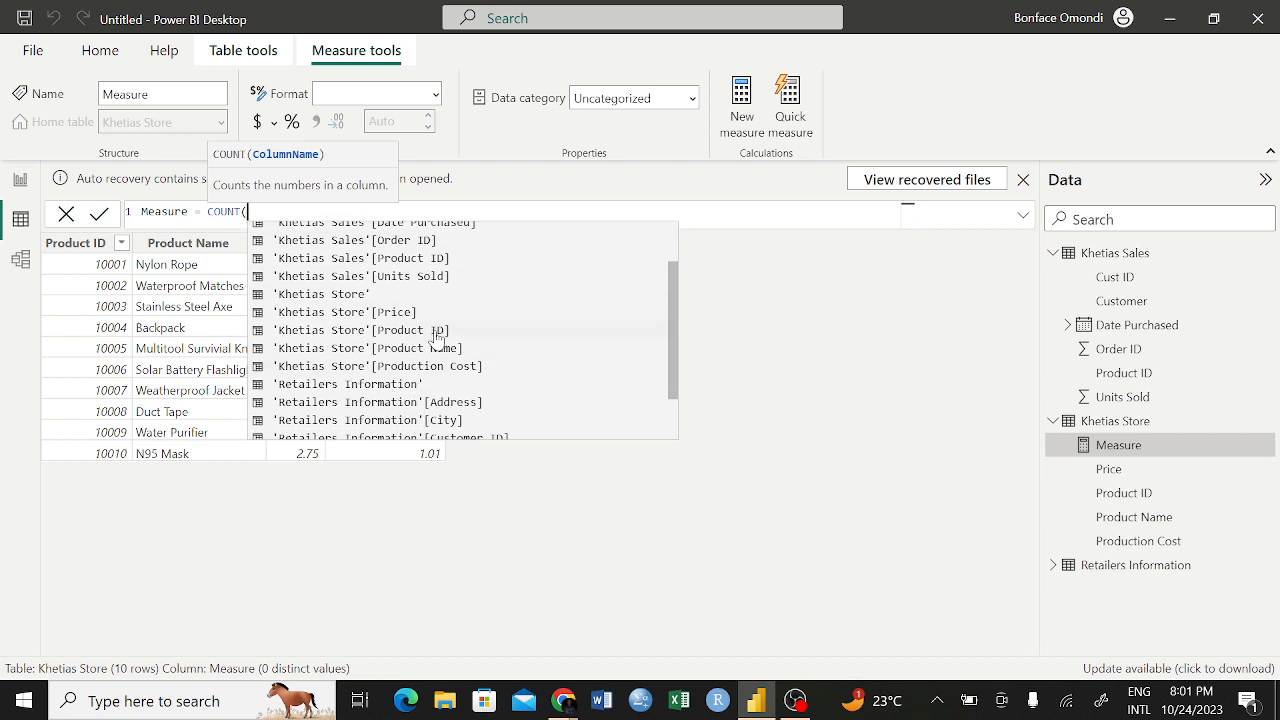
left_click(305, 333)
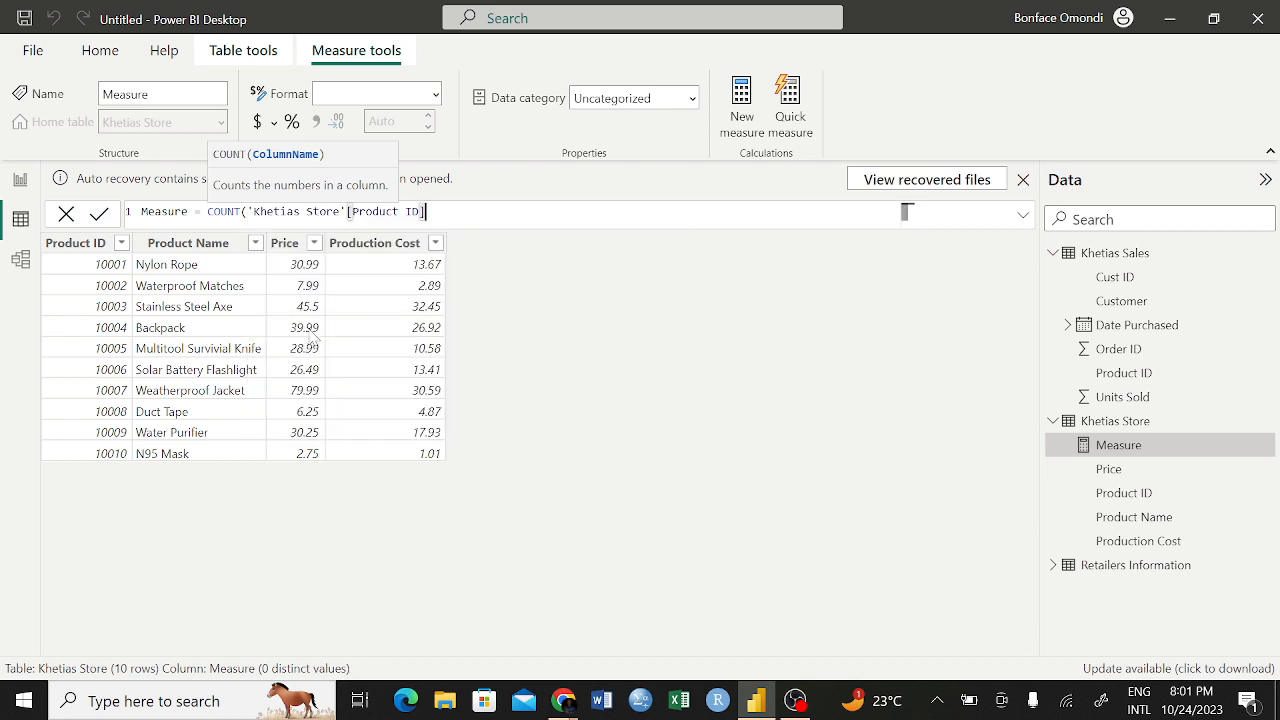
type(")")
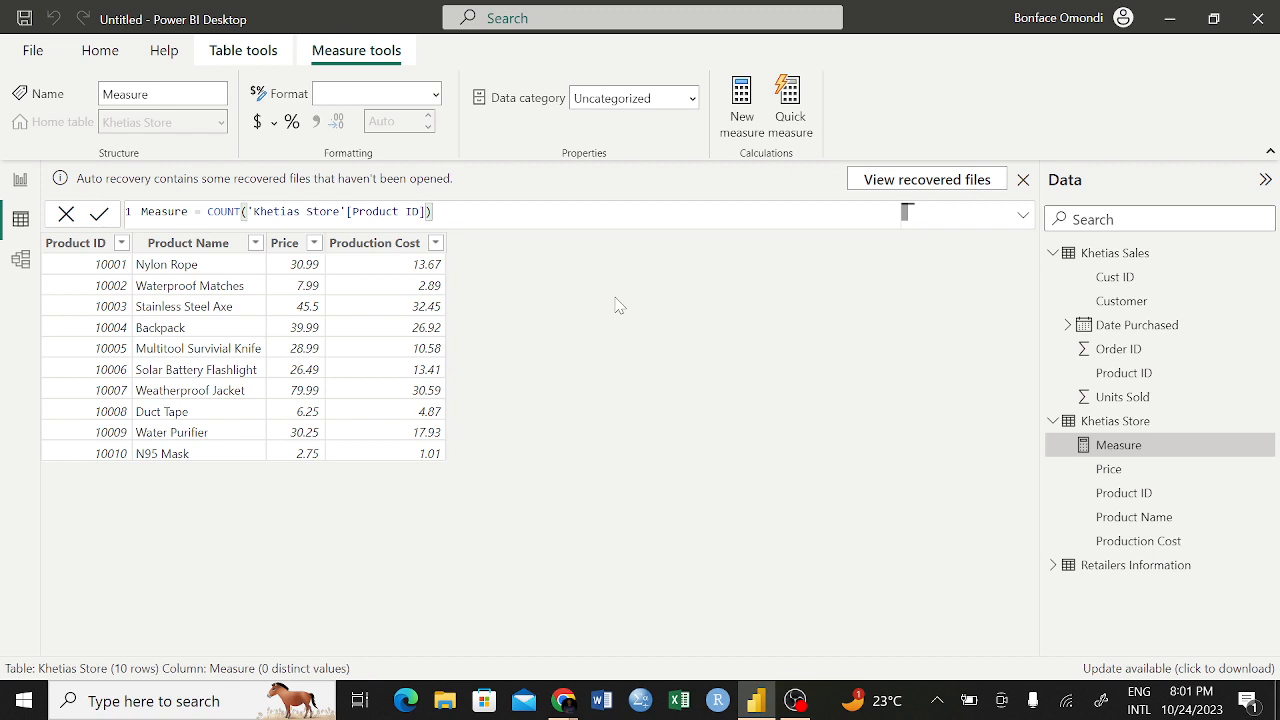
key("Return")
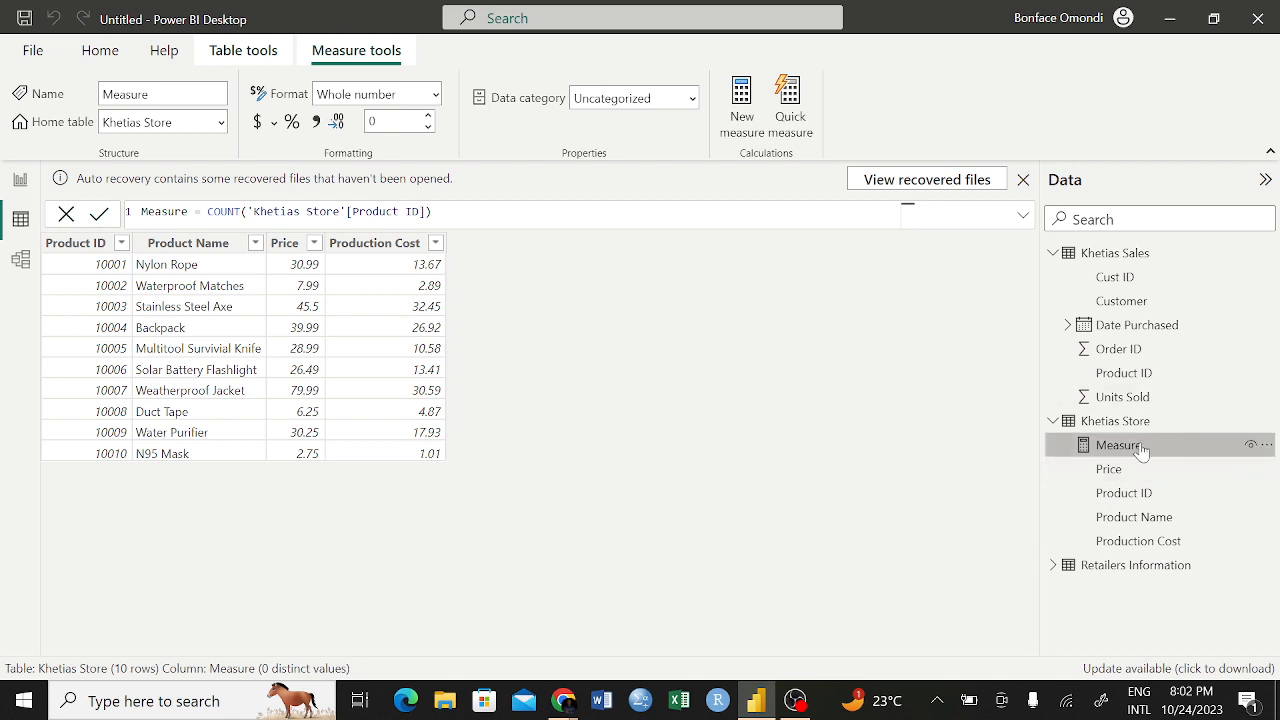
Return to the report page, display the data fields, and shrink the City matrix's frame to fit its contents
left_click(22, 185)
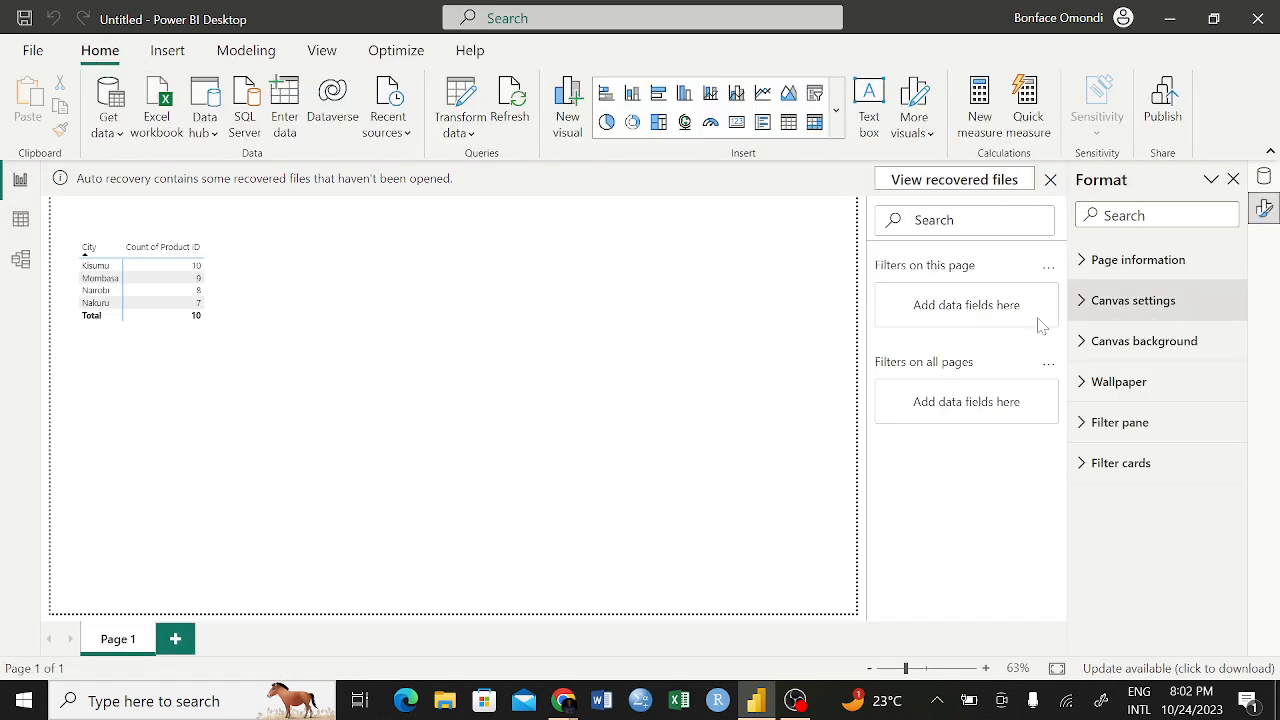
left_click(1263, 178)
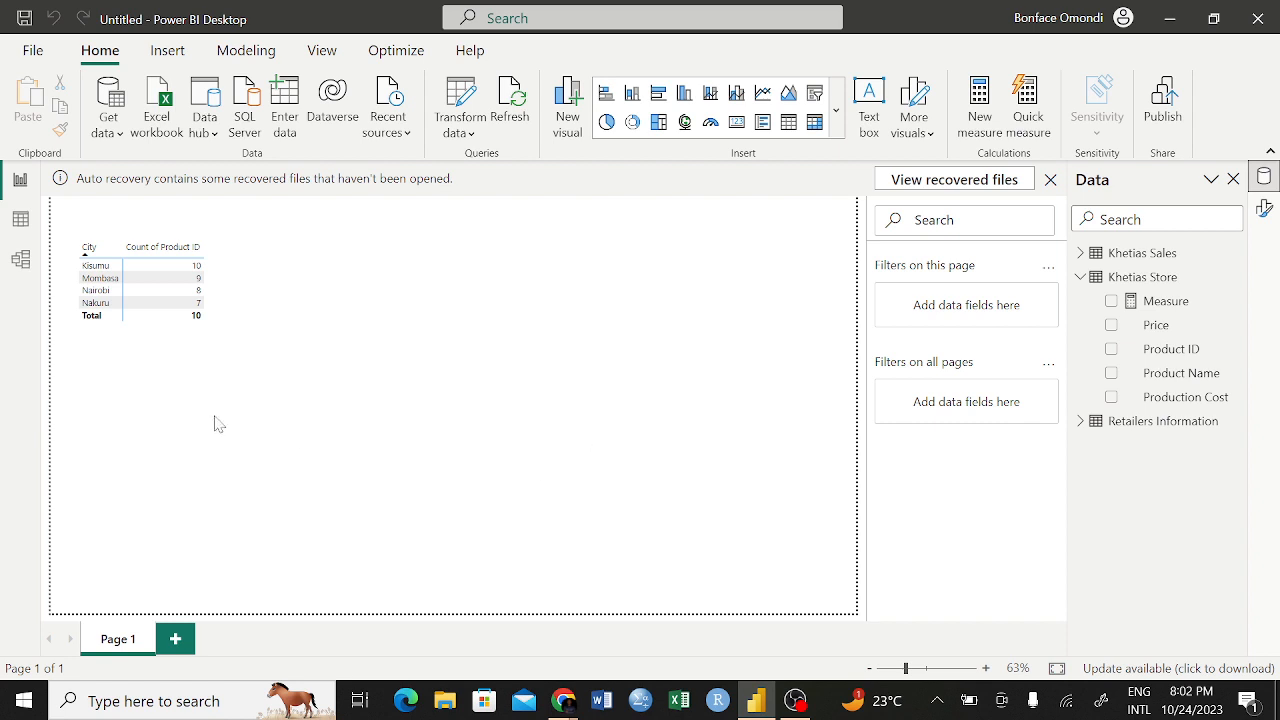
left_click(250, 385)
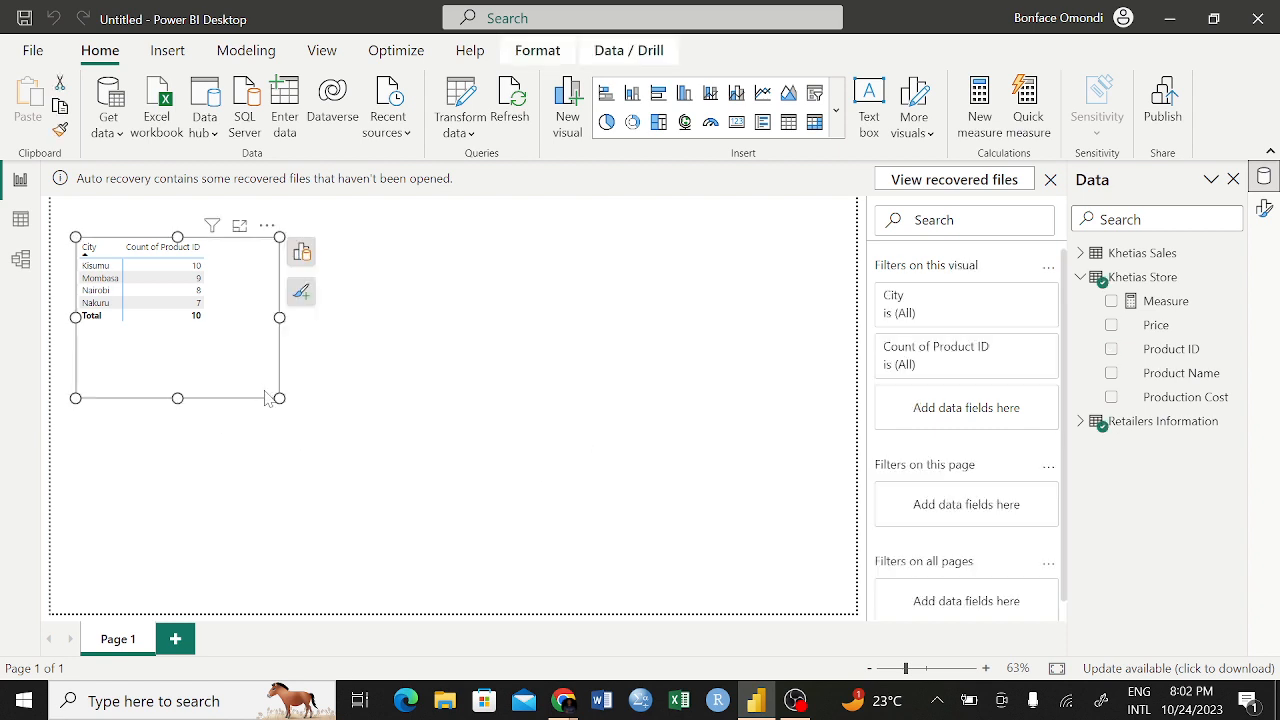
left_click_drag(279, 398, 226, 330)
left_click(658, 456)
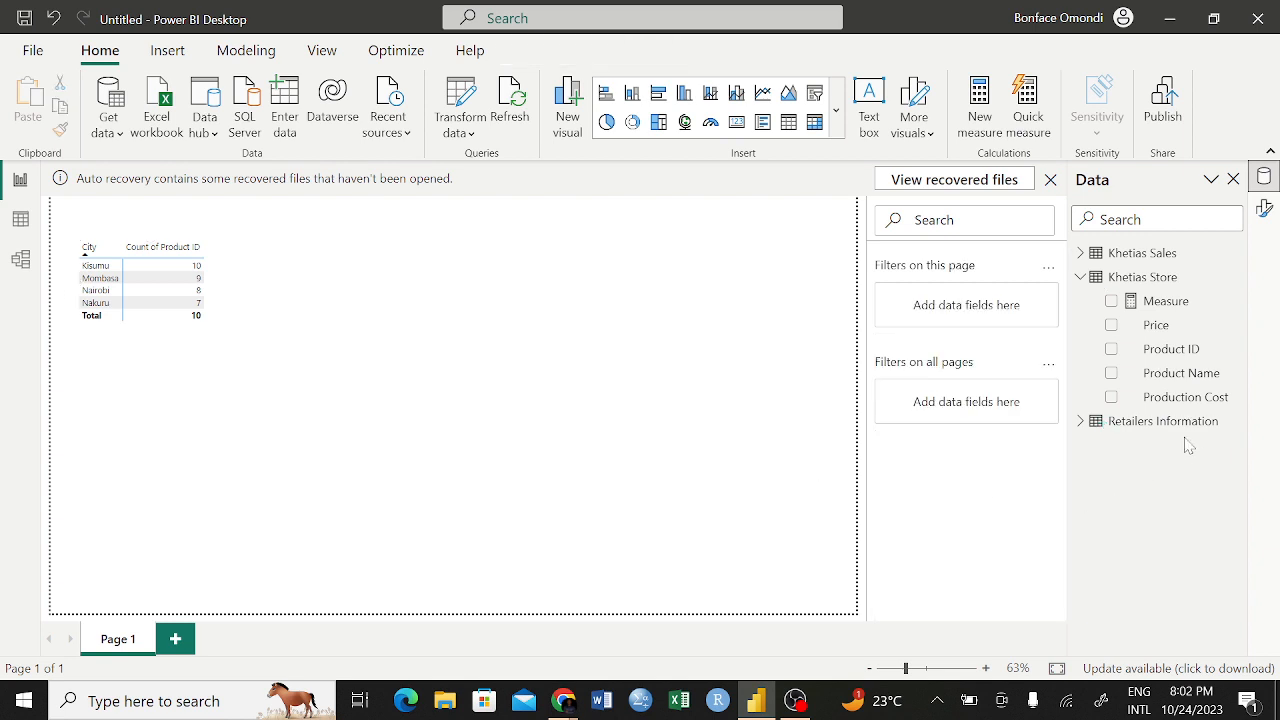
Create a second visual beside the matrix from Retailers Information's City and Khetias Store's Measure
left_click(1080, 421)
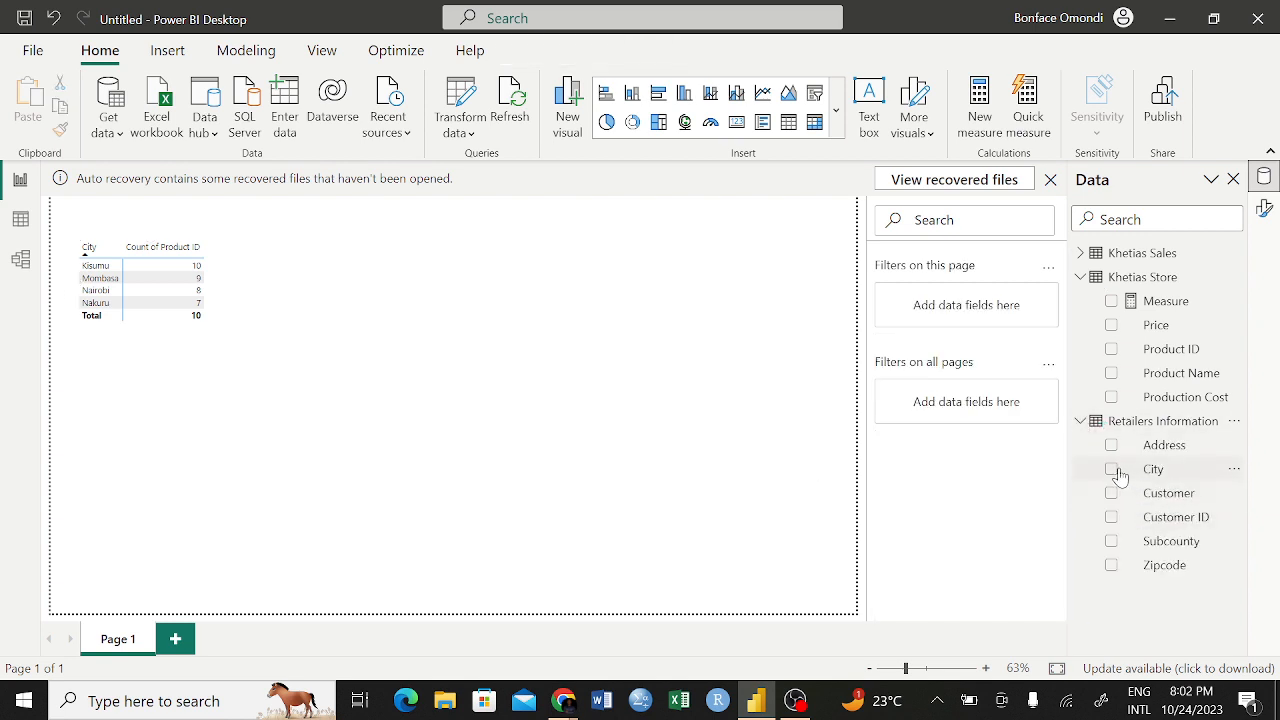
left_click_drag(1130, 472, 510, 251)
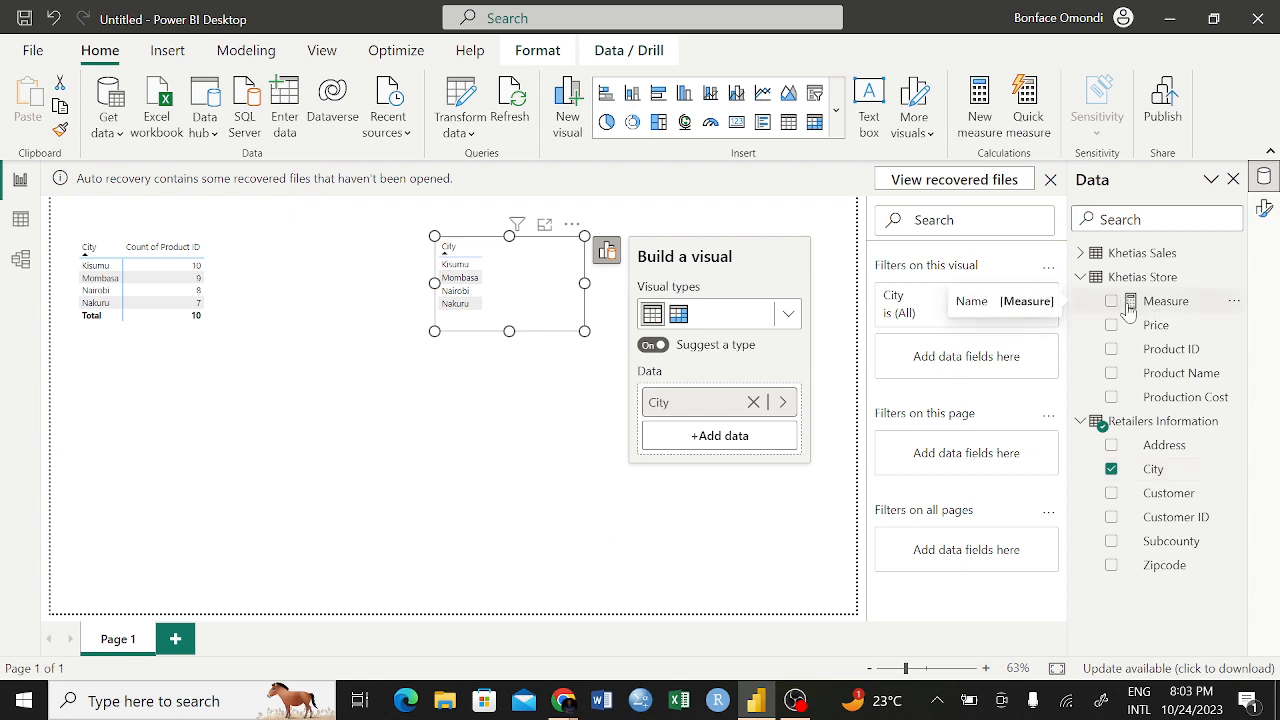
left_click_drag(1130, 312, 703, 438)
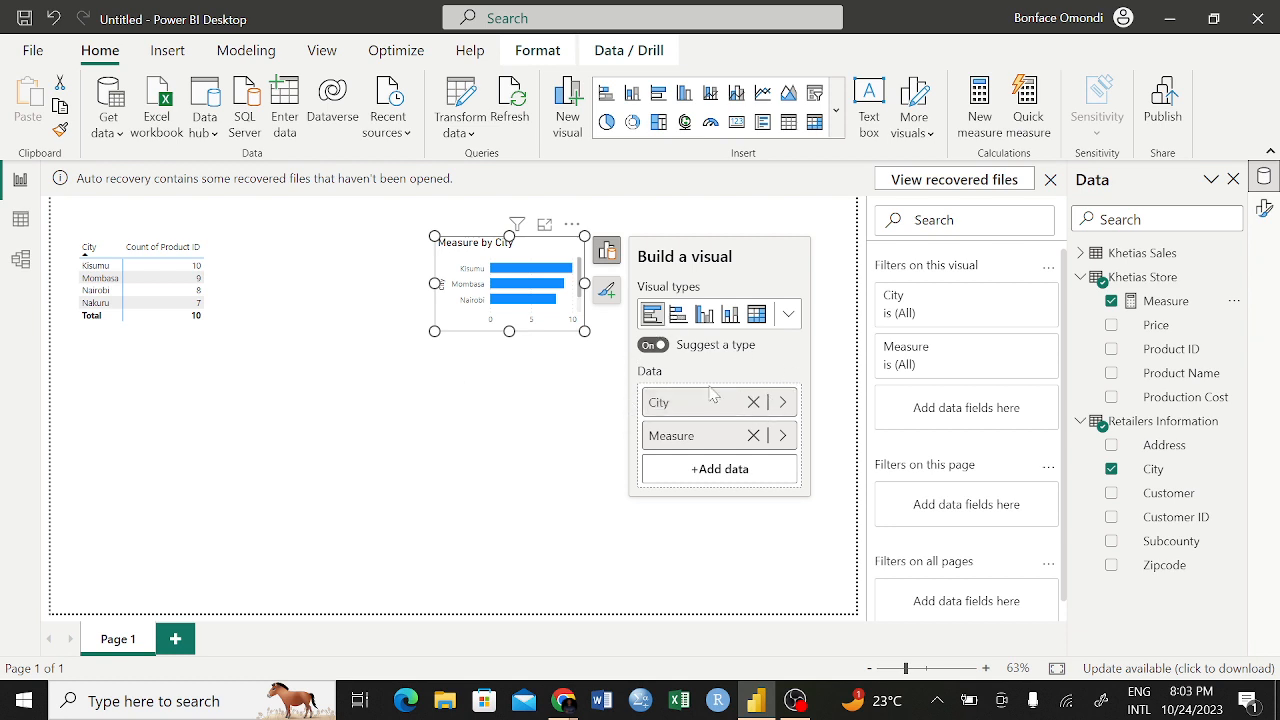
Check the field and aggregation settings of Measure, and convert the Measure by City bar chart to a matrix
left_click(781, 436)
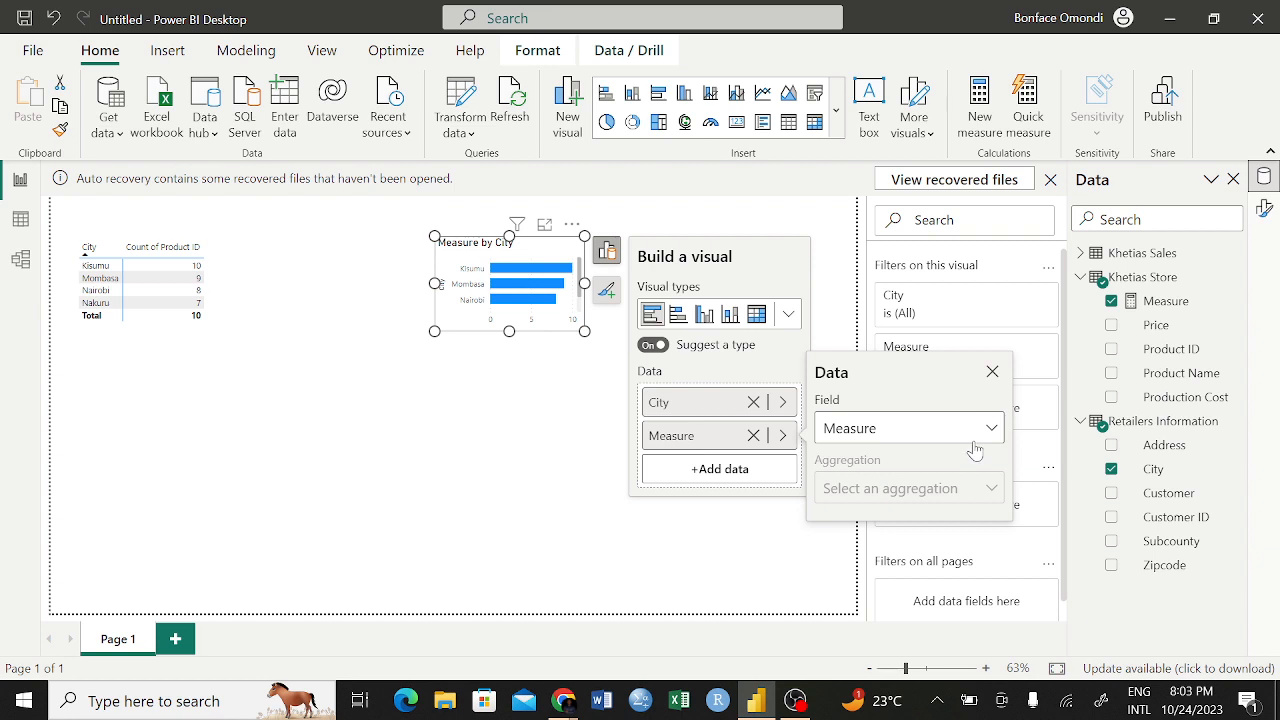
left_click(674, 545)
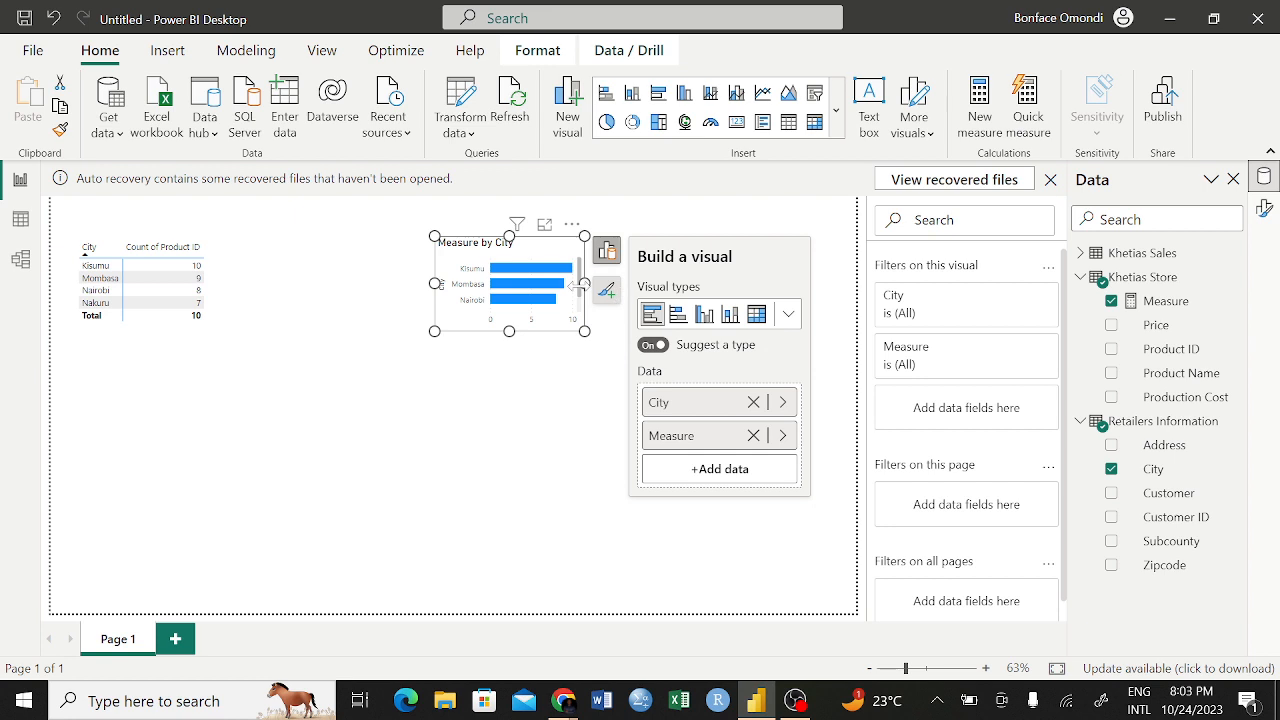
left_click(757, 314)
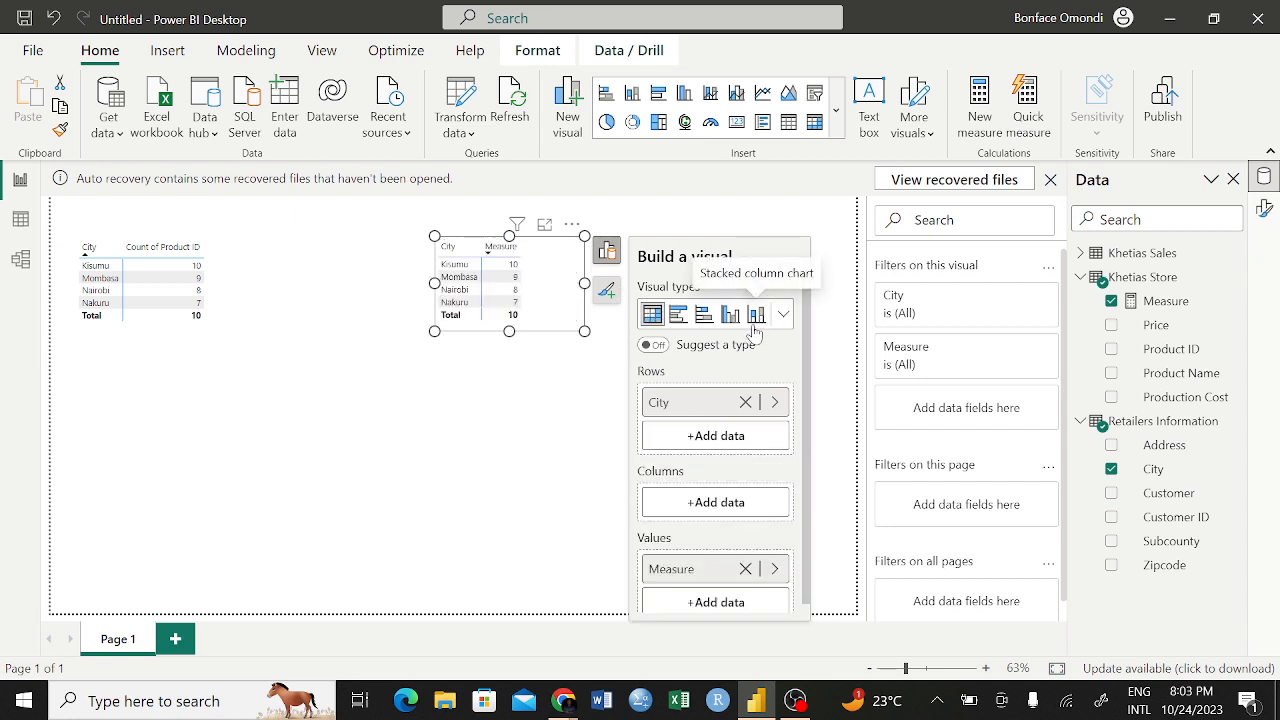
left_click(509, 432)
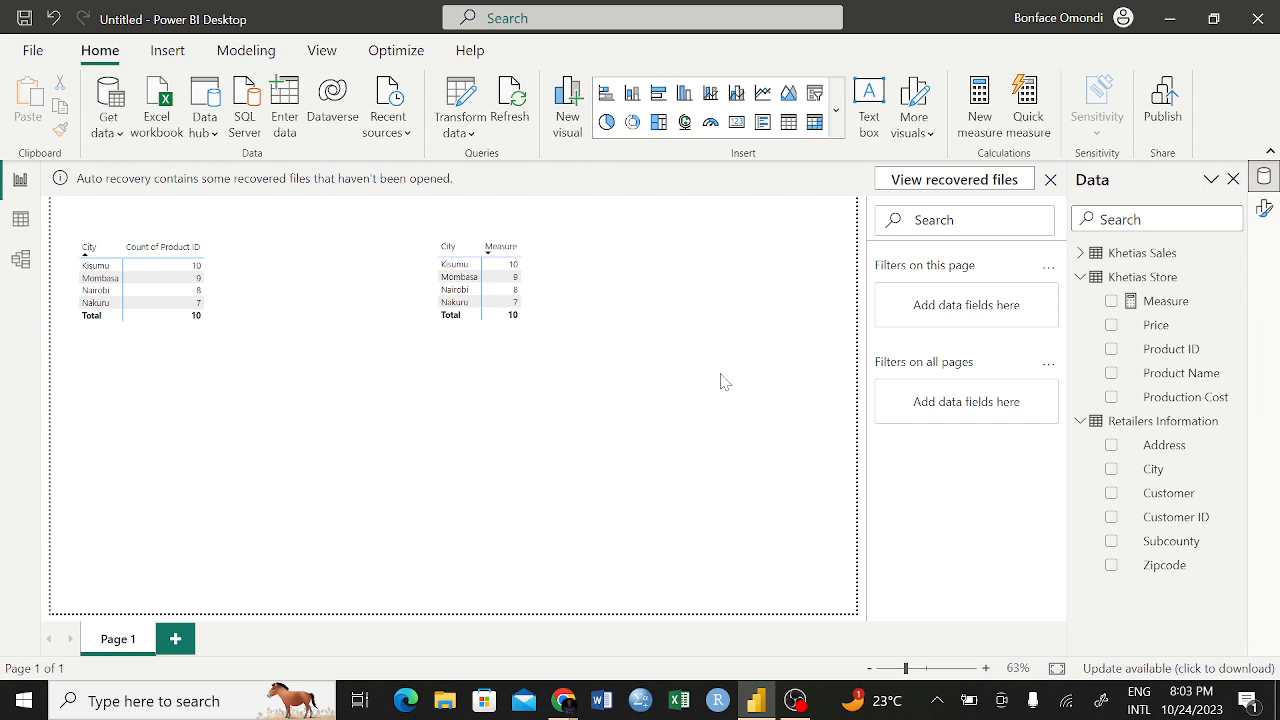
Examine the field and aggregation settings of Count of Product ID in the first matrix's values, and close them
left_click(148, 250)
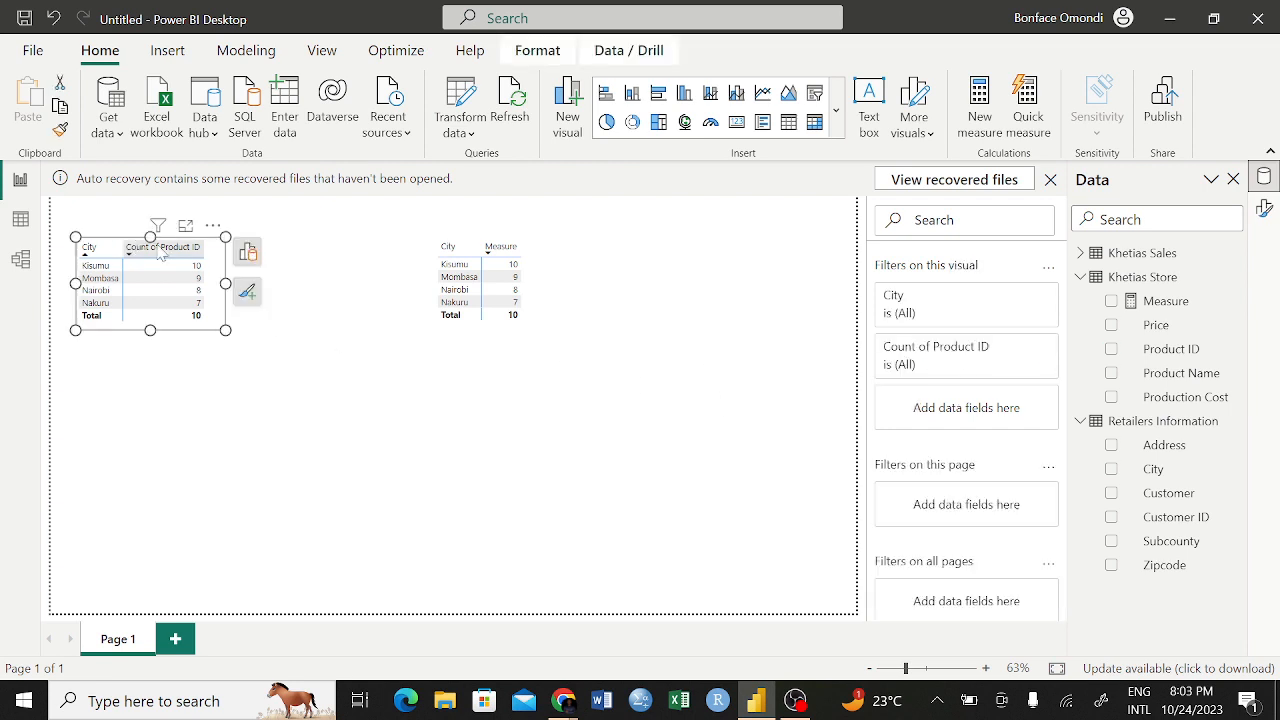
left_click(248, 251)
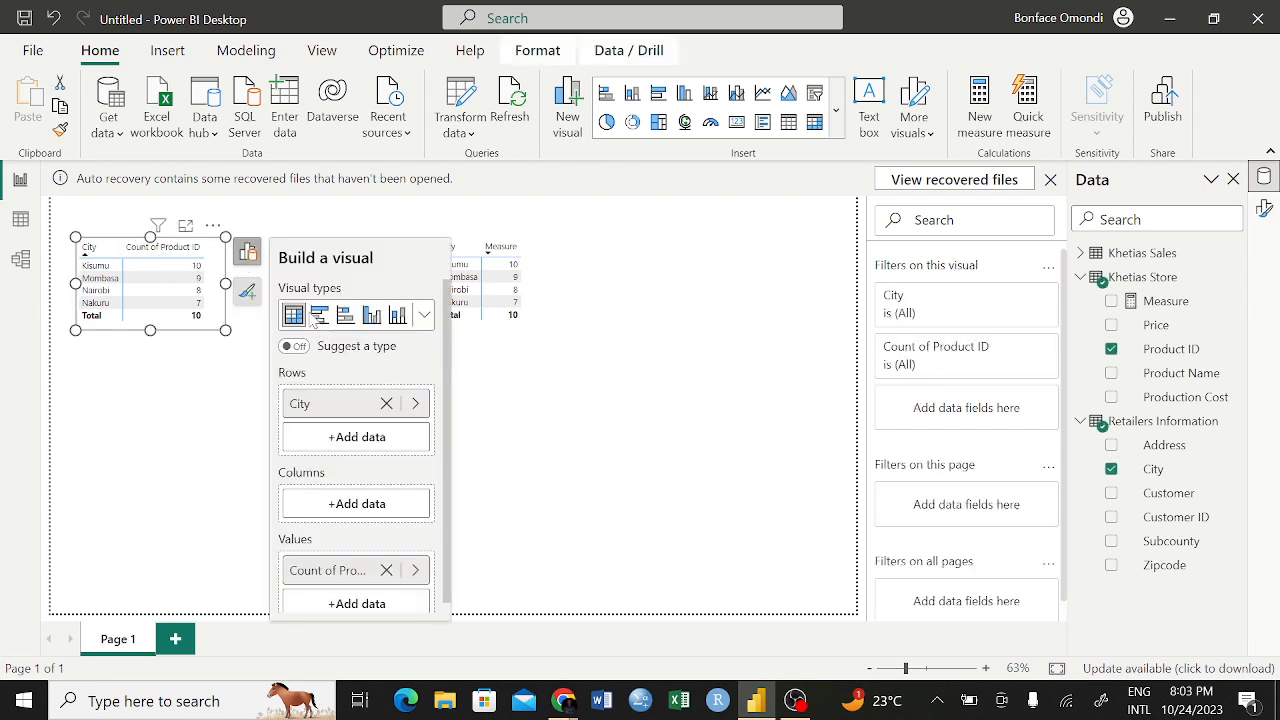
left_click(417, 572)
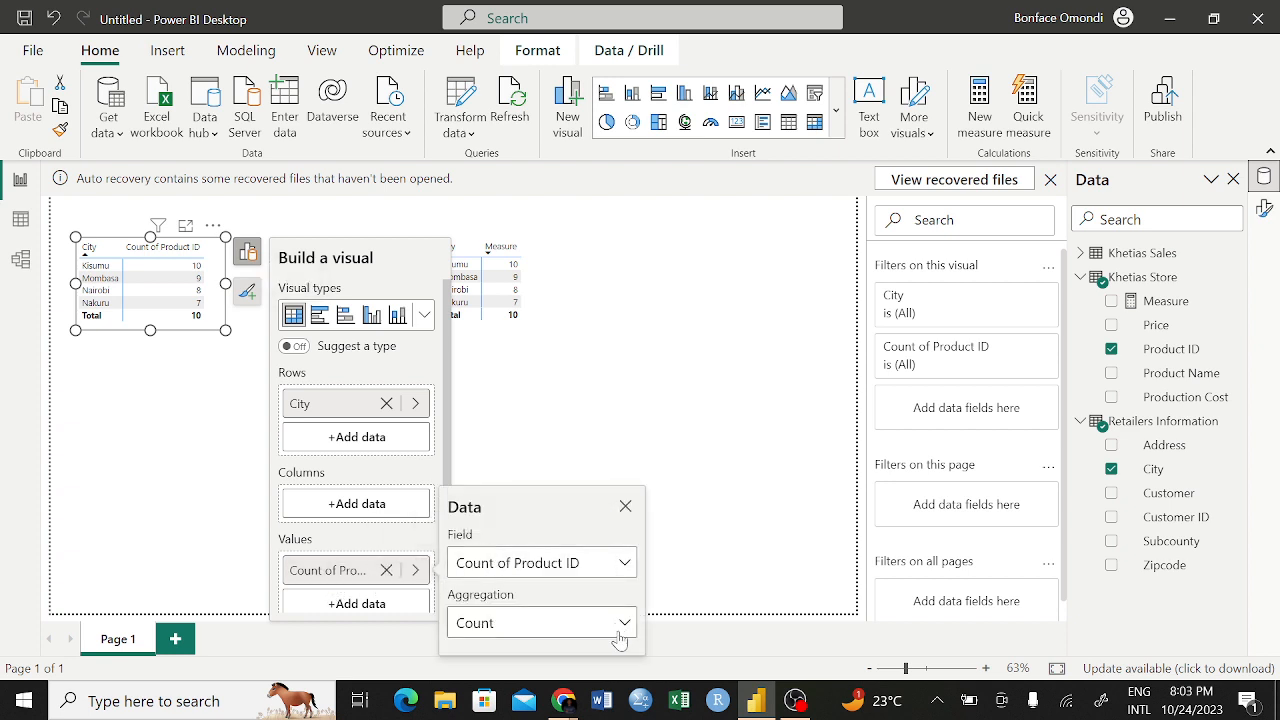
left_click(701, 386)
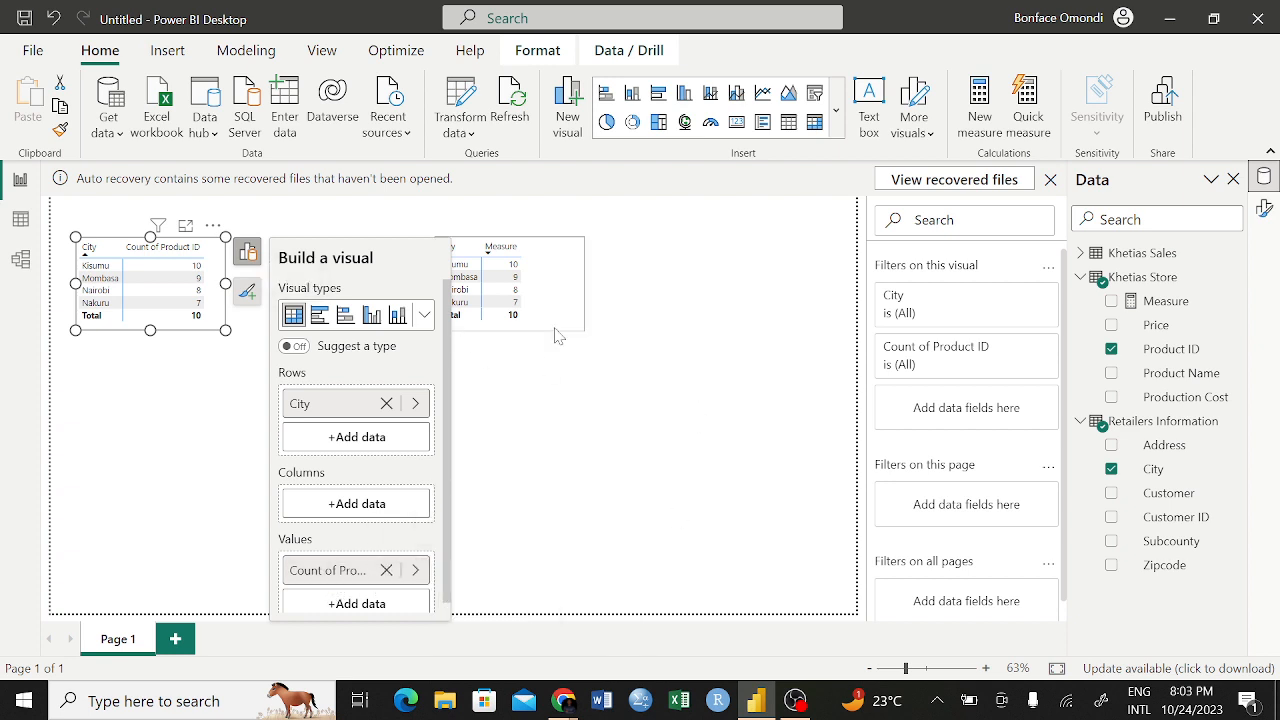
Remove the matrix of Measure by City from the page, and delete Measure from the Khetias Store table
left_click(410, 385)
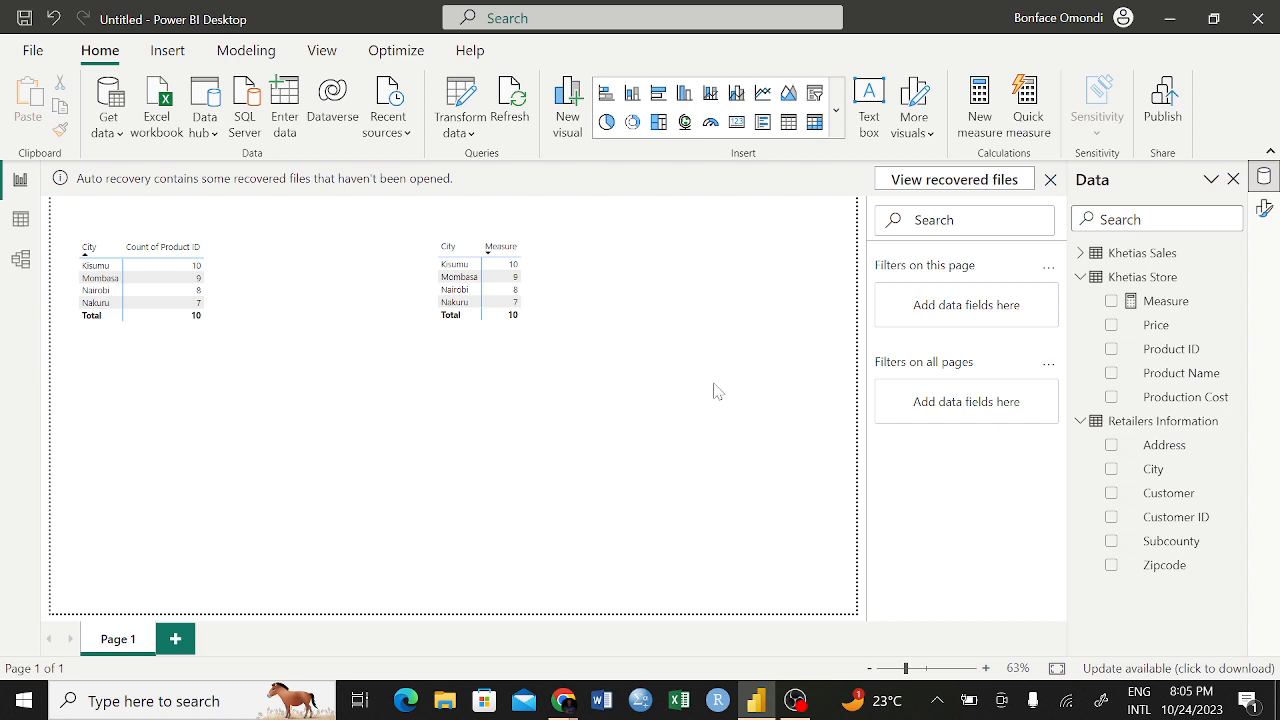
left_click(572, 230)
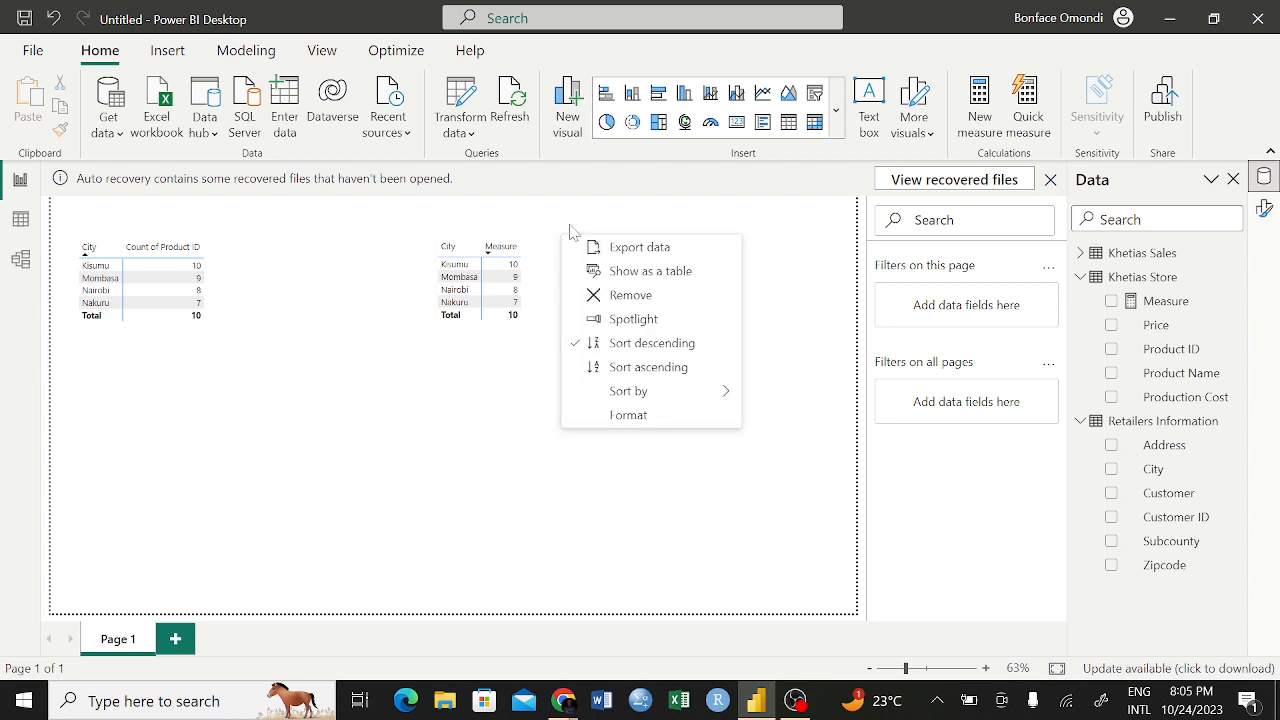
left_click(626, 296)
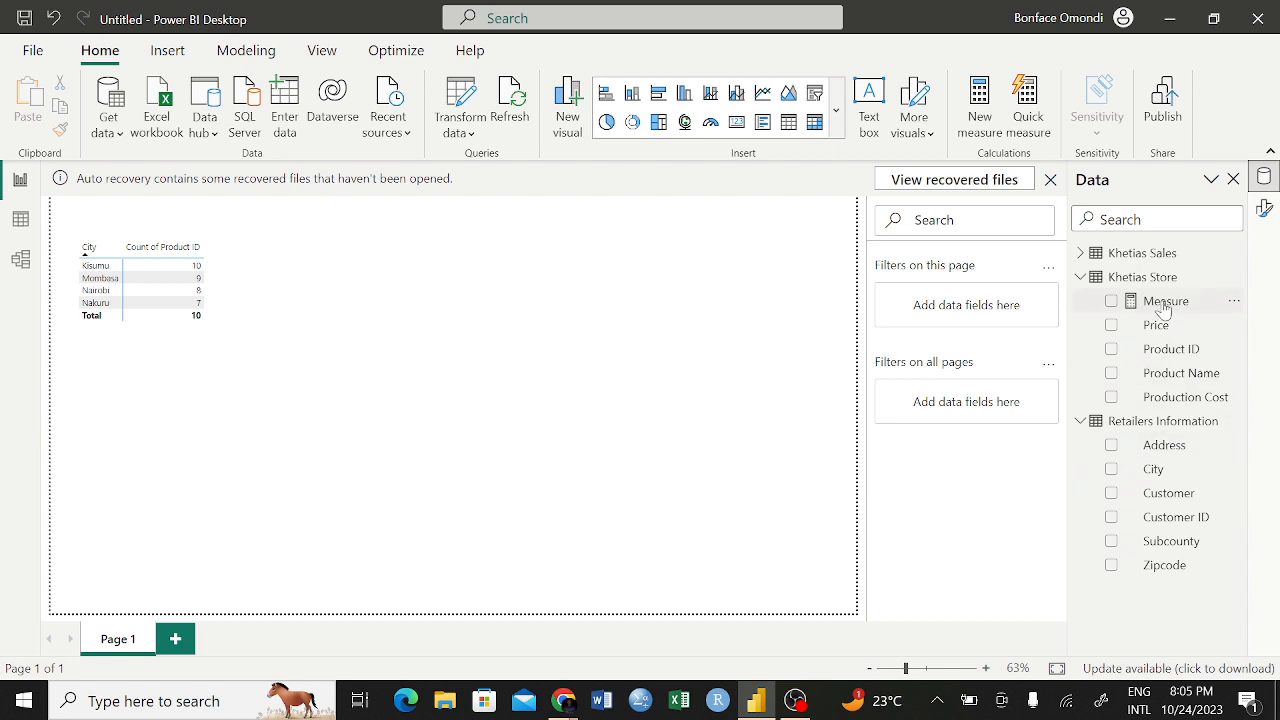
left_click(1234, 302)
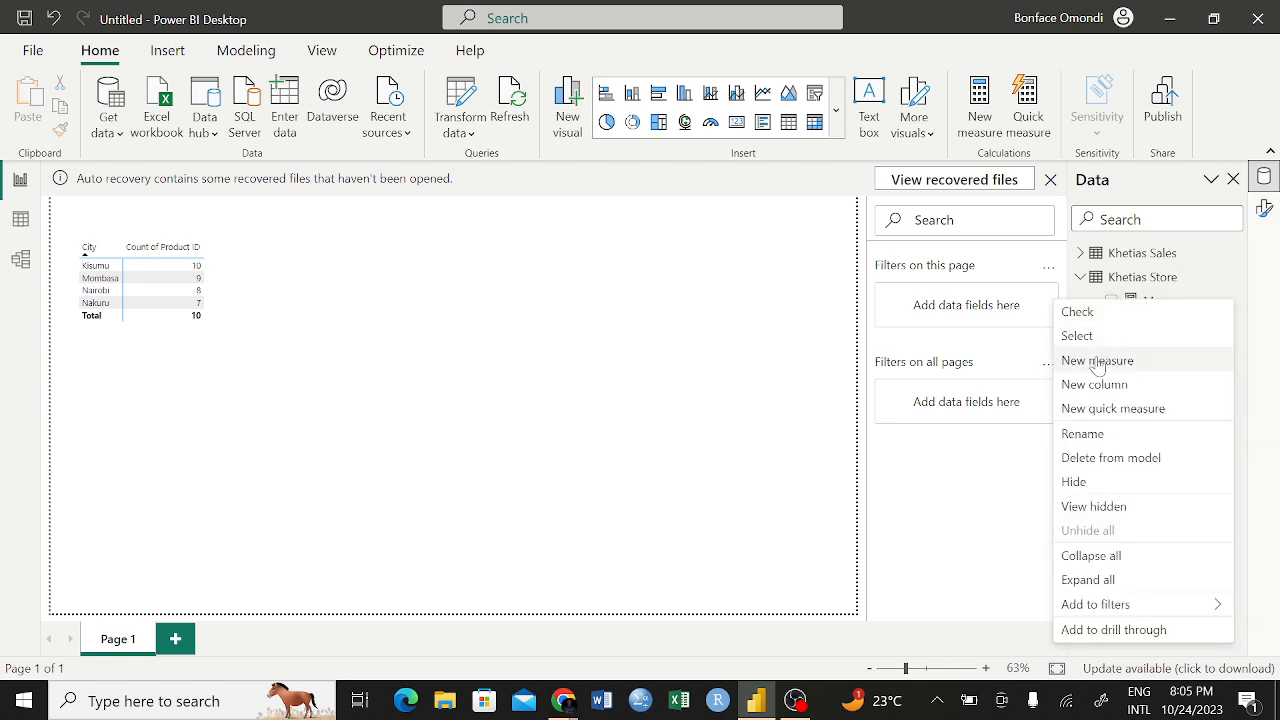
left_click(1085, 460)
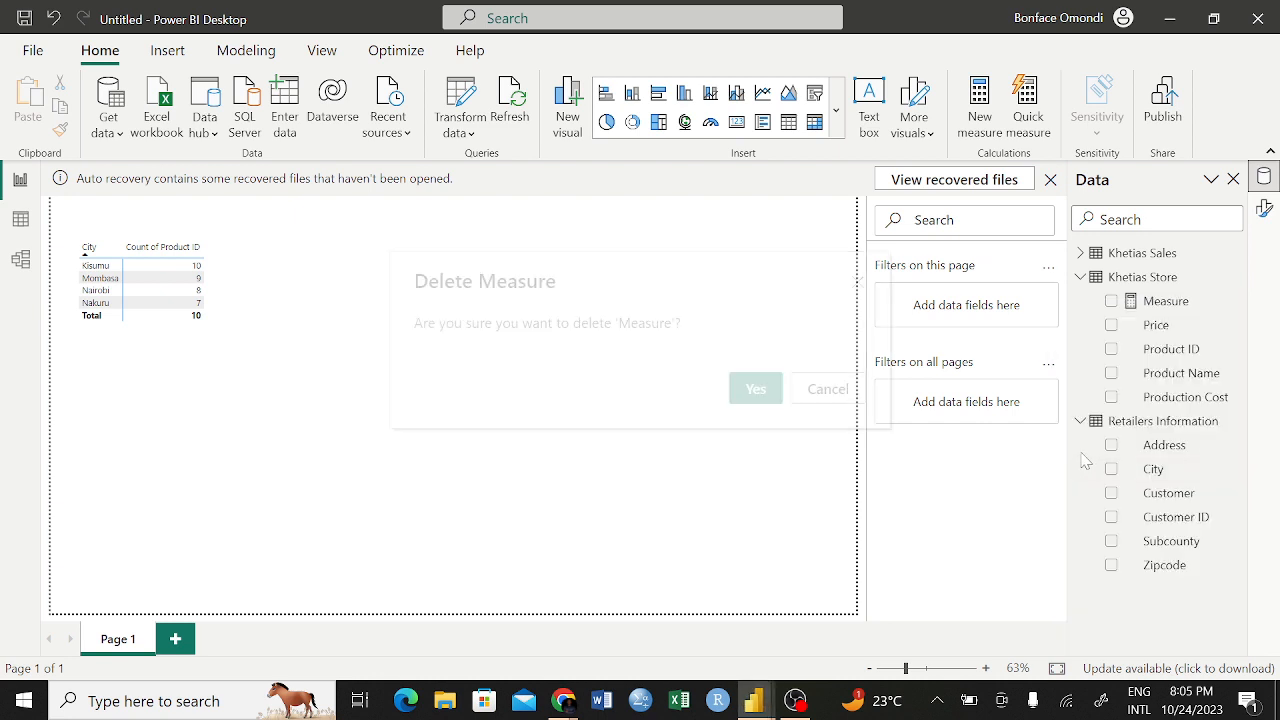
left_click(757, 390)
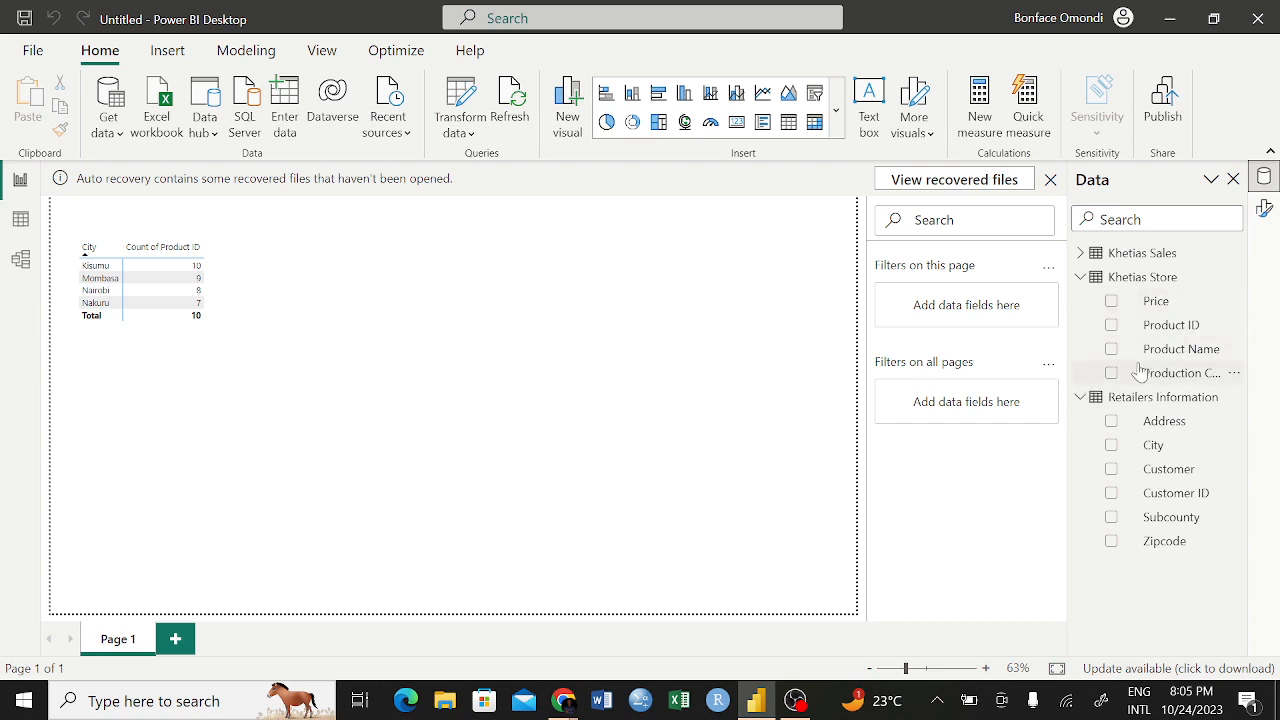
Add a new measure to the Khetias Store table and name it Countof Product ID
right_click(1103, 284)
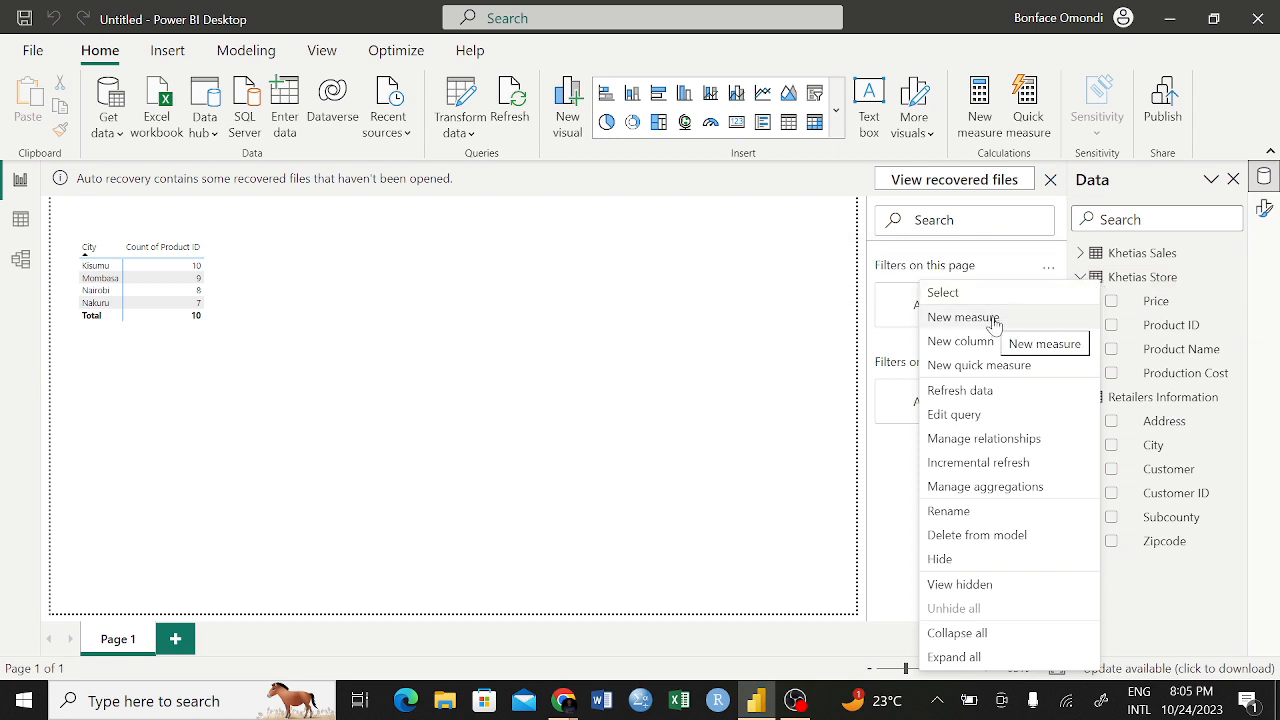
left_click(580, 356)
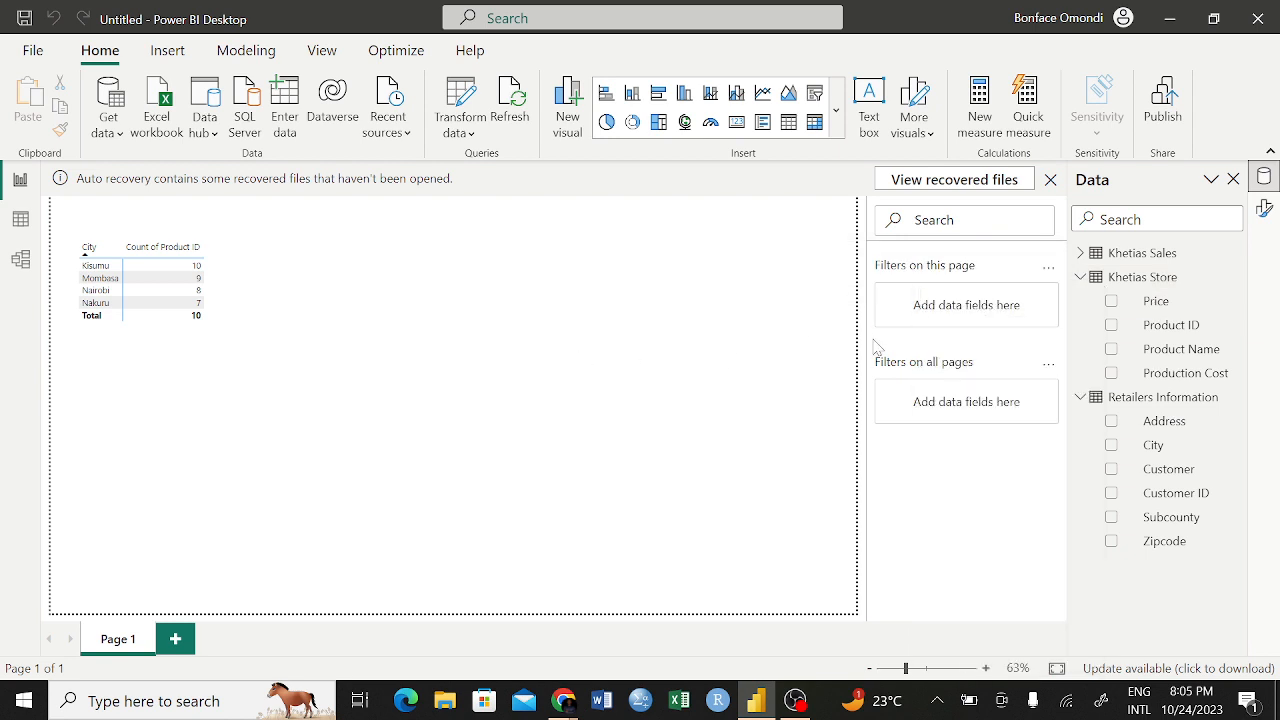
right_click(1125, 287)
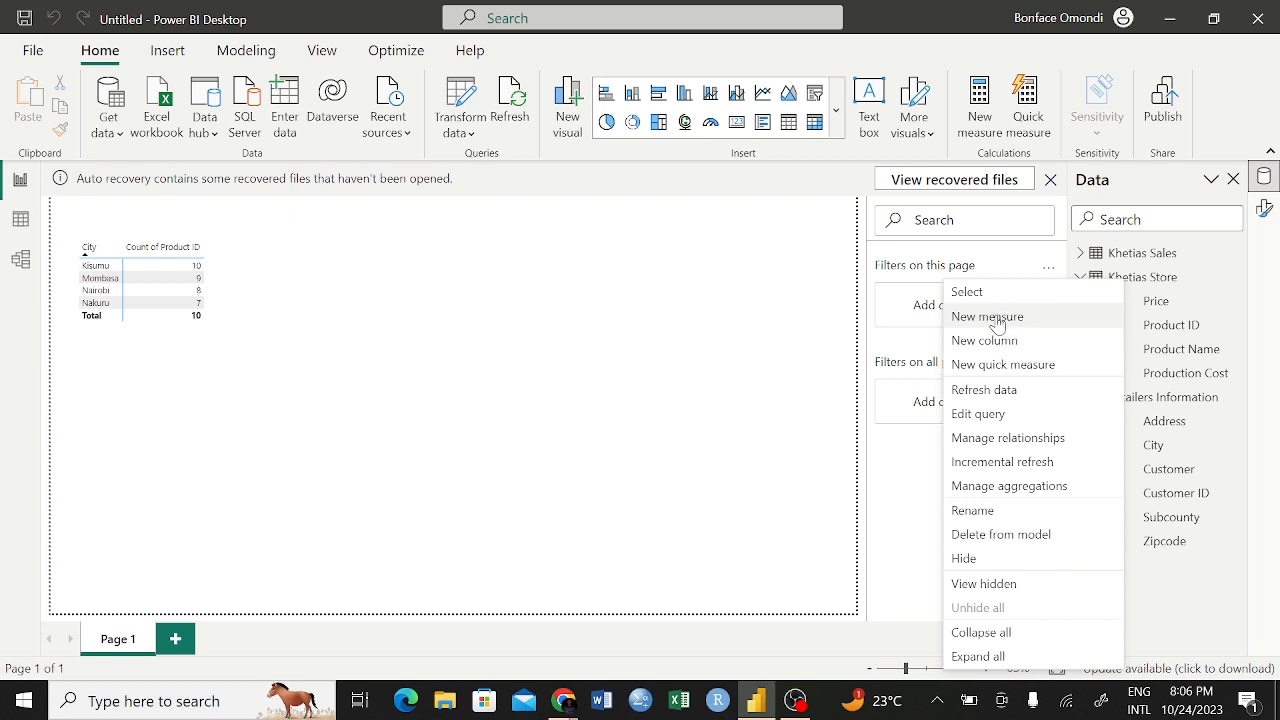
left_click(999, 318)
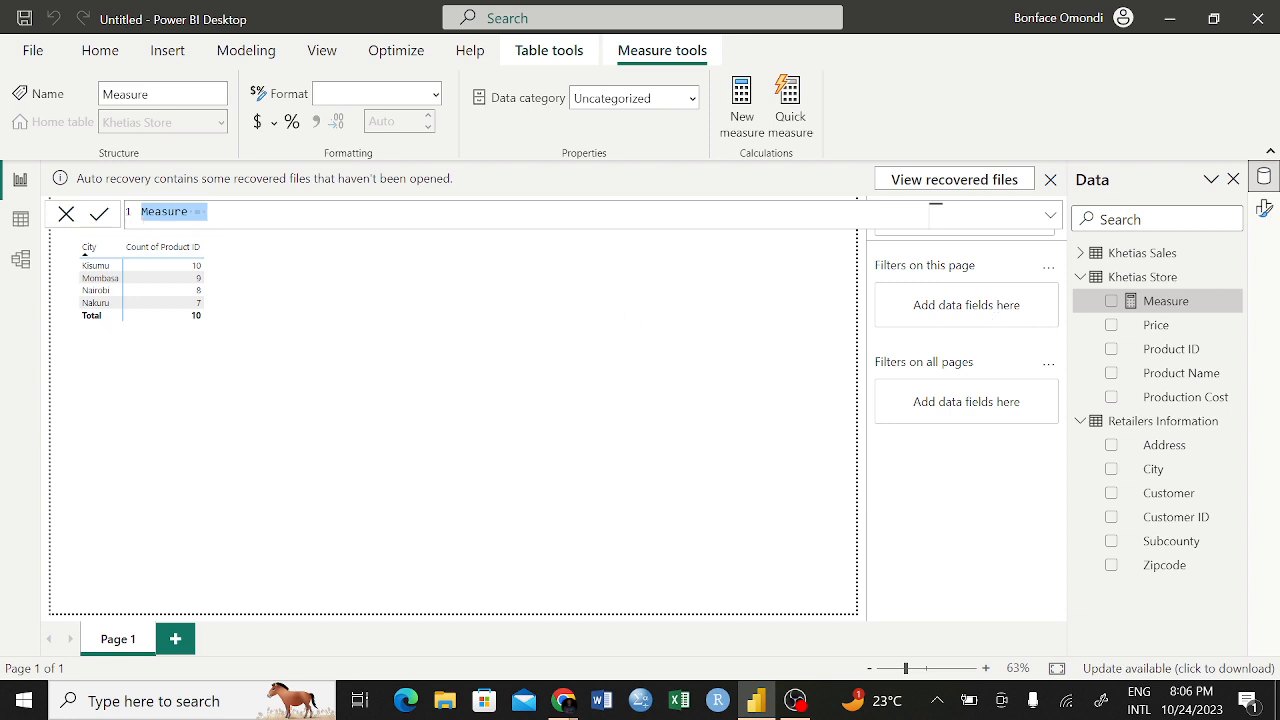
left_click(188, 212)
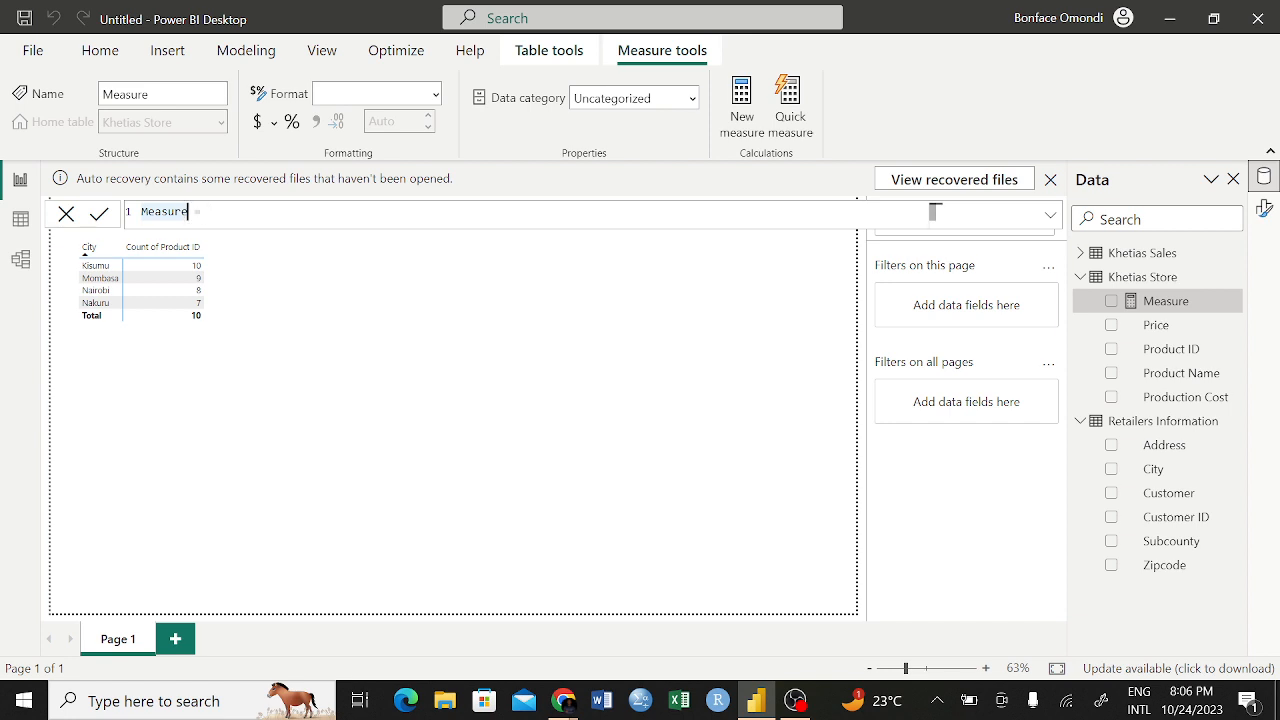
key("BackSpace")
key("BackSpace")
key("BackSpace")
key("BackSpace")
key("BackSpace")
key("BackSpace")
key("BackSpace")
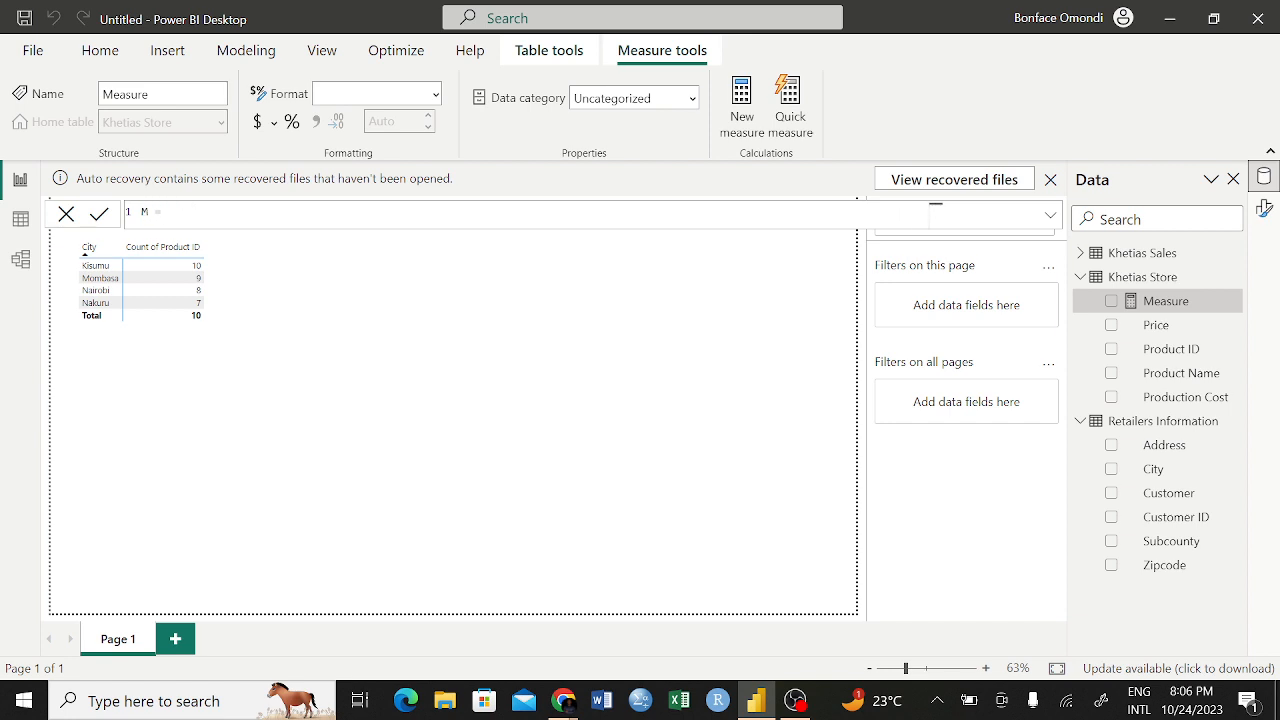
type("Countof Product ID")
left_click(298, 213)
type("count")
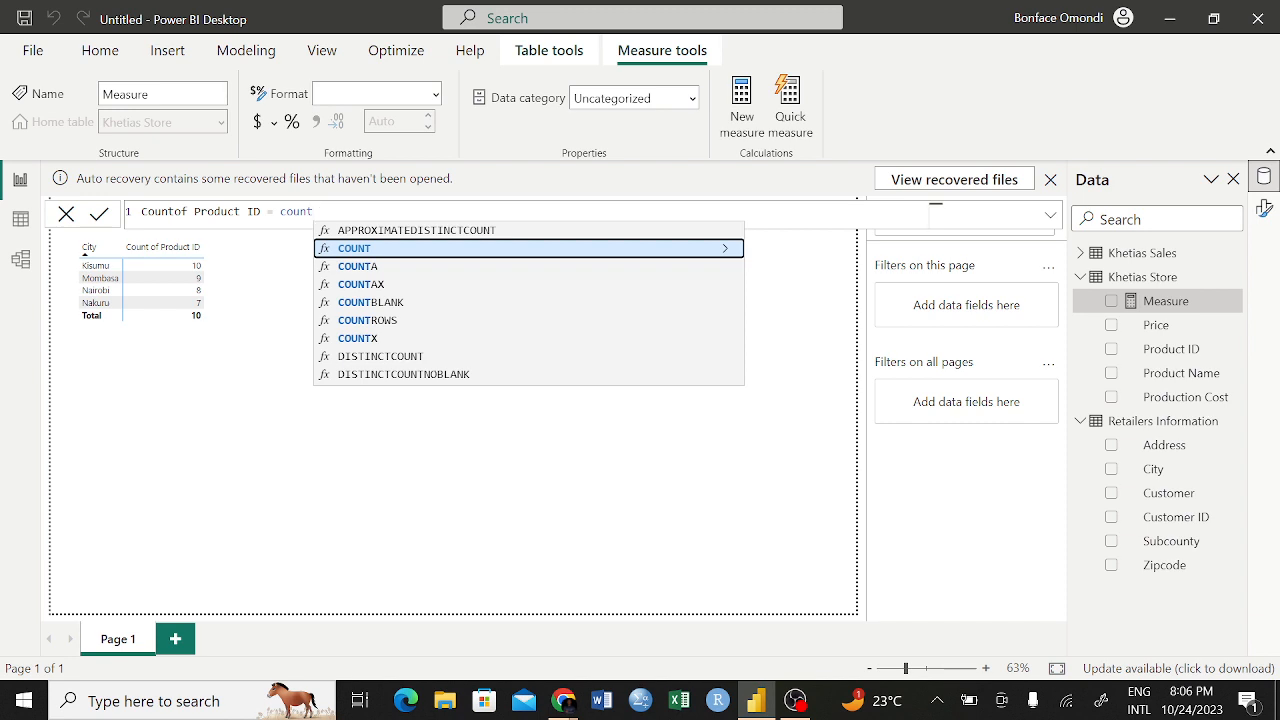
key("BackSpace")
key("BackSpace")
key("BackSpace")
key("BackSpace")
key("BackSpace")
type("sum")
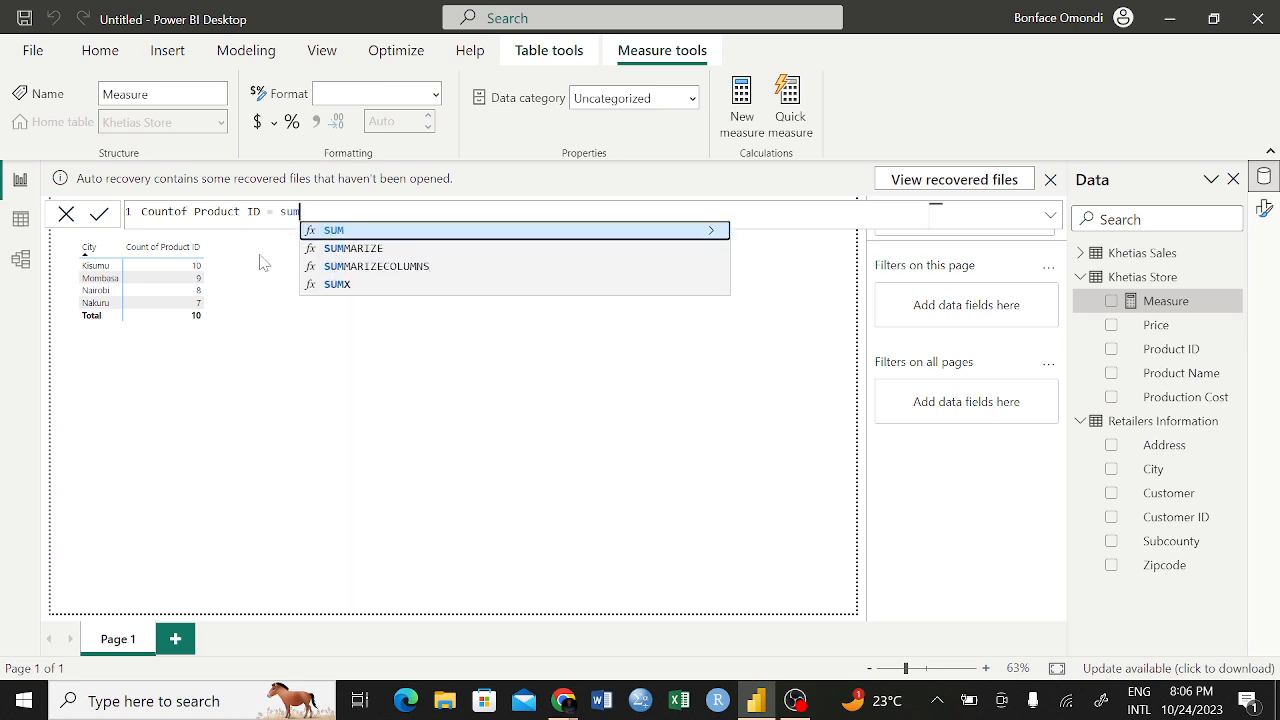
key("BackSpace")
key("BackSpace")
key("BackSpace")
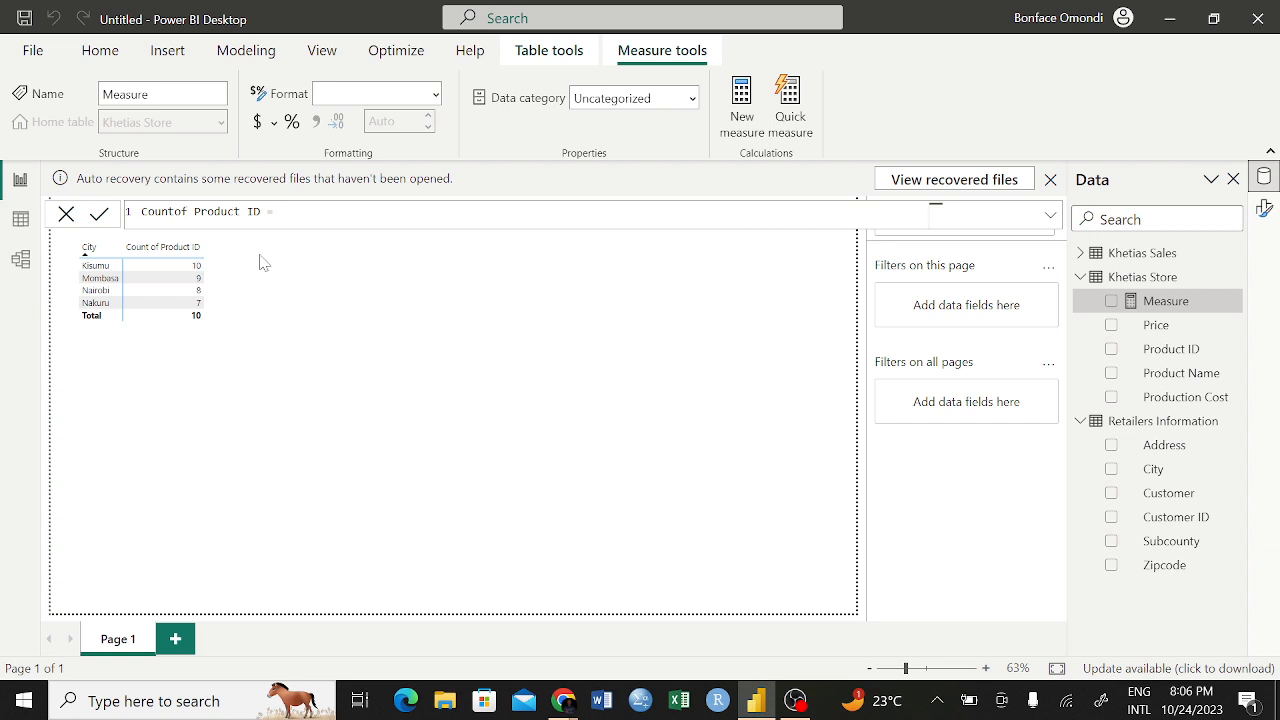
type("if")
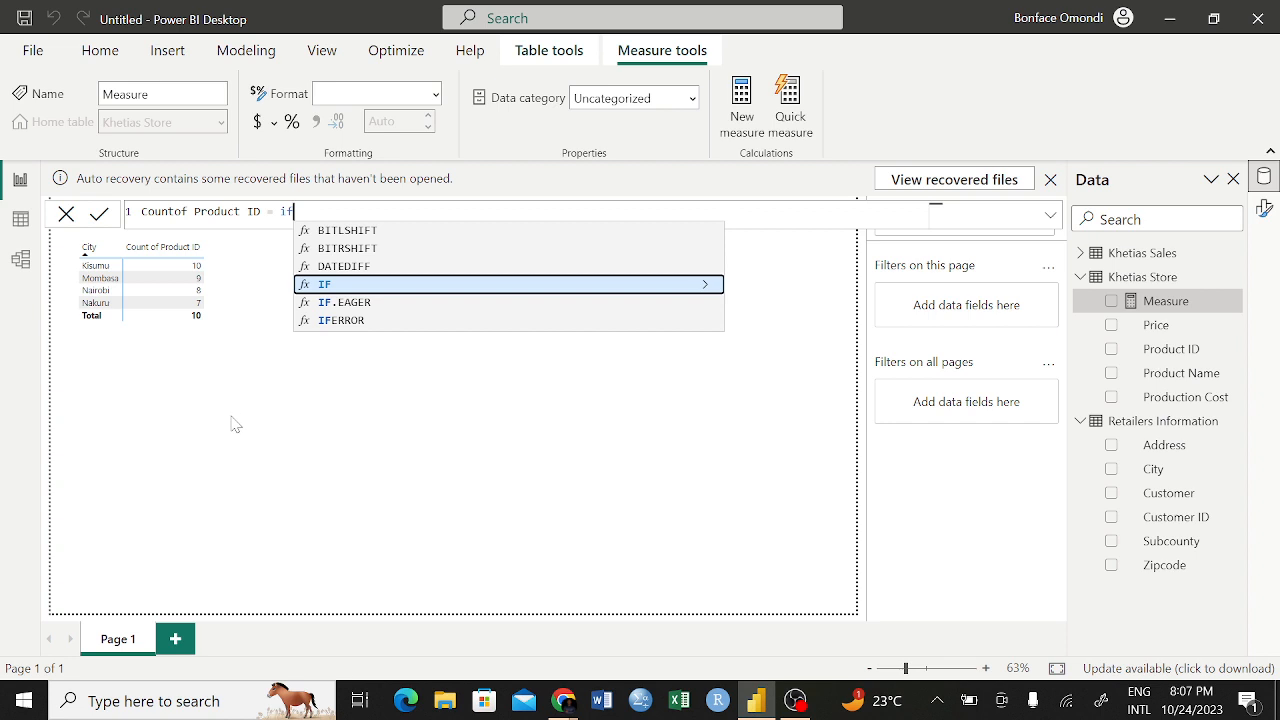
key("BackSpace")
key("BackSpace")
type("s")
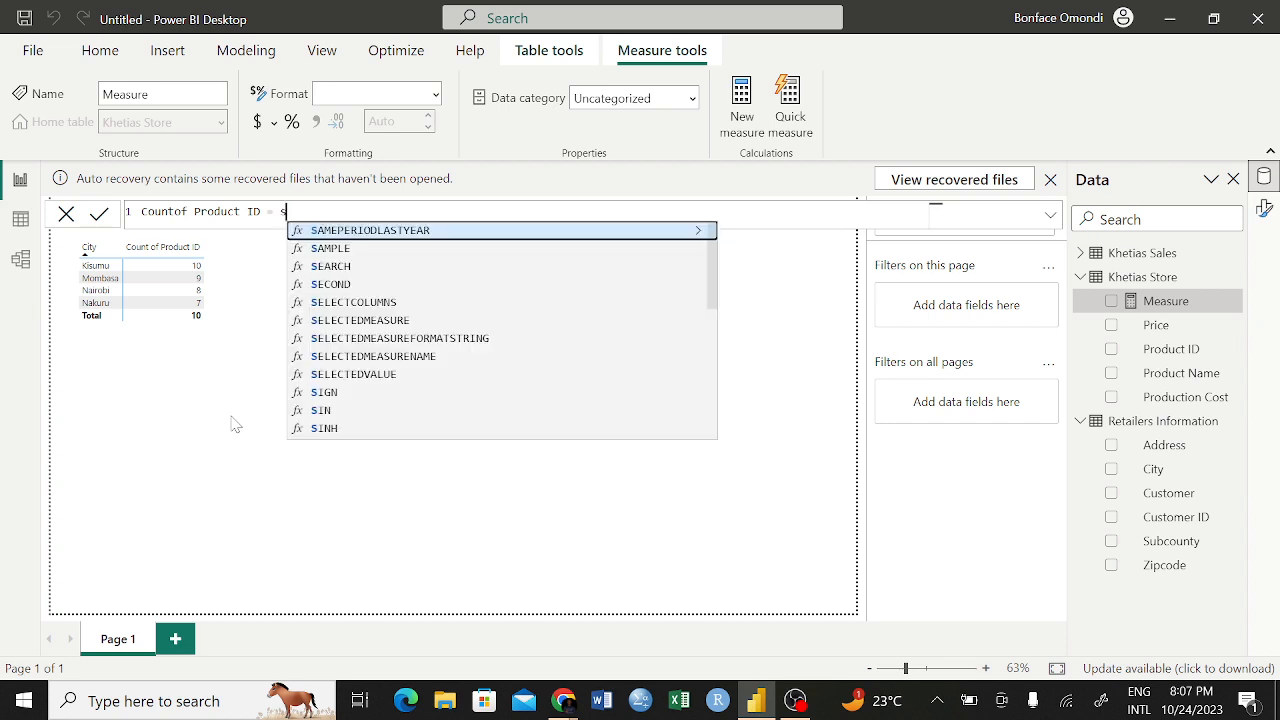
type("umif")
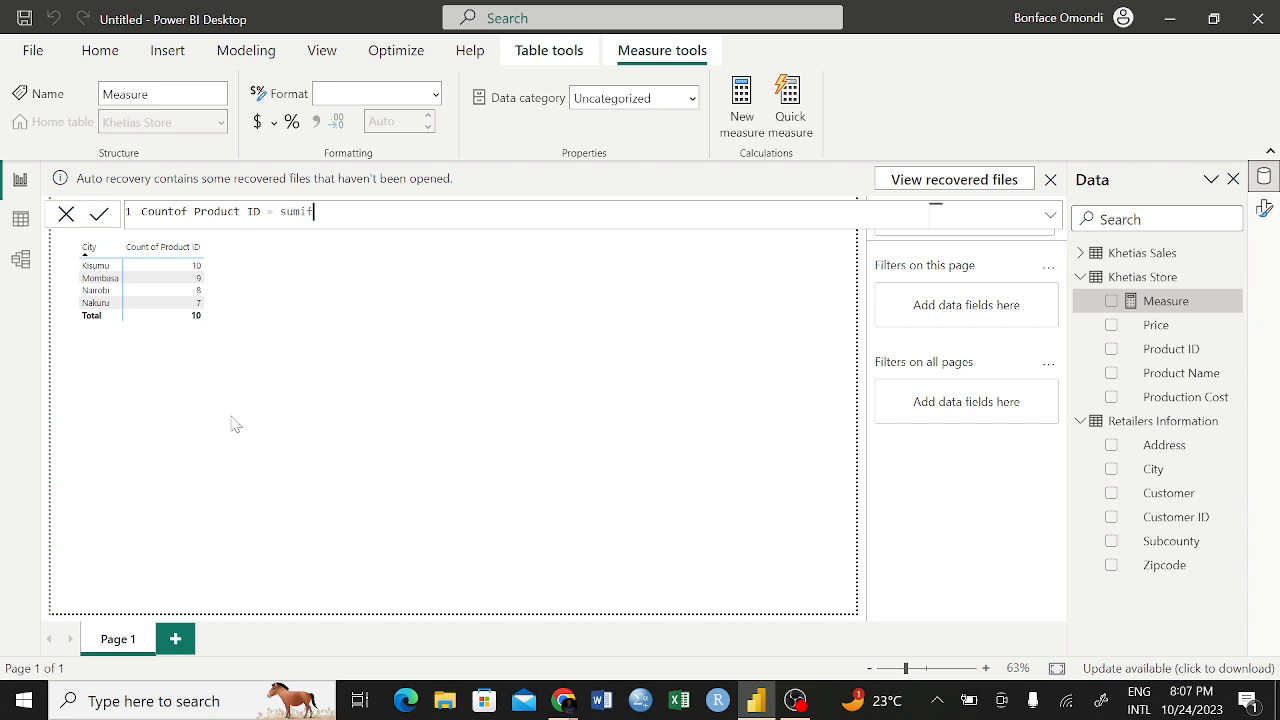
key("BackSpace")
key("BackSpace")
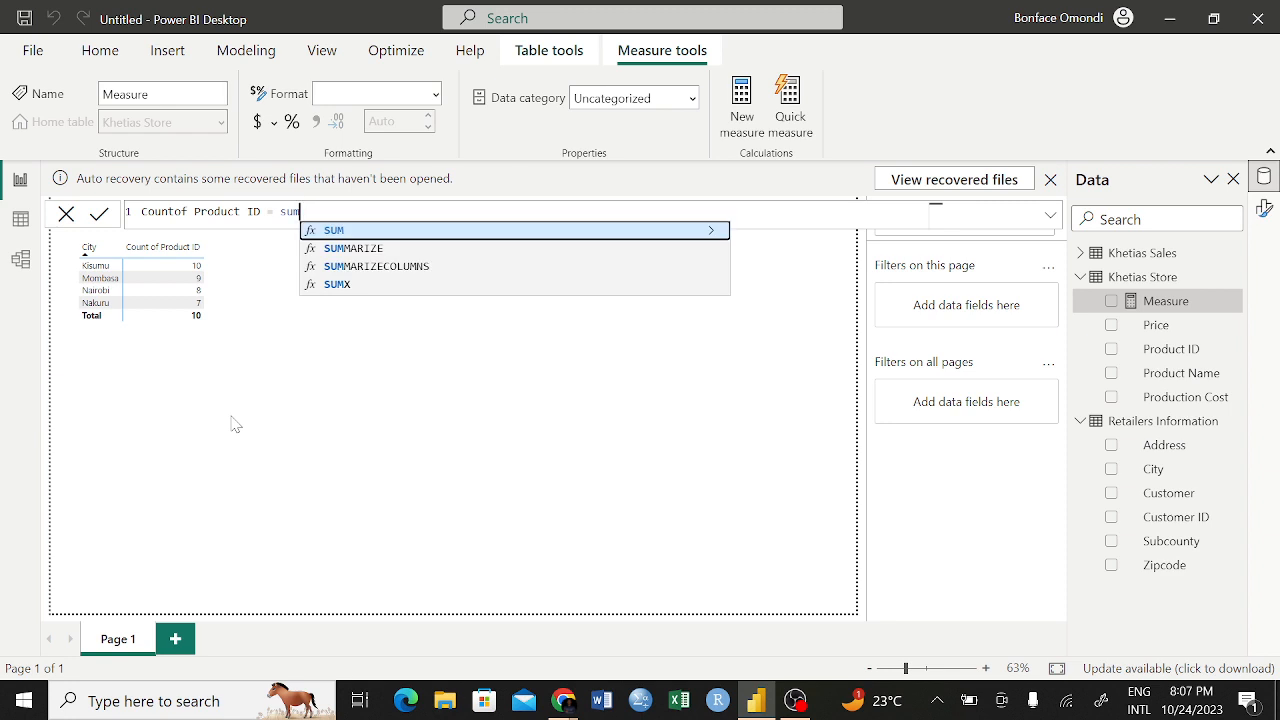
key("BackSpace")
key("BackSpace")
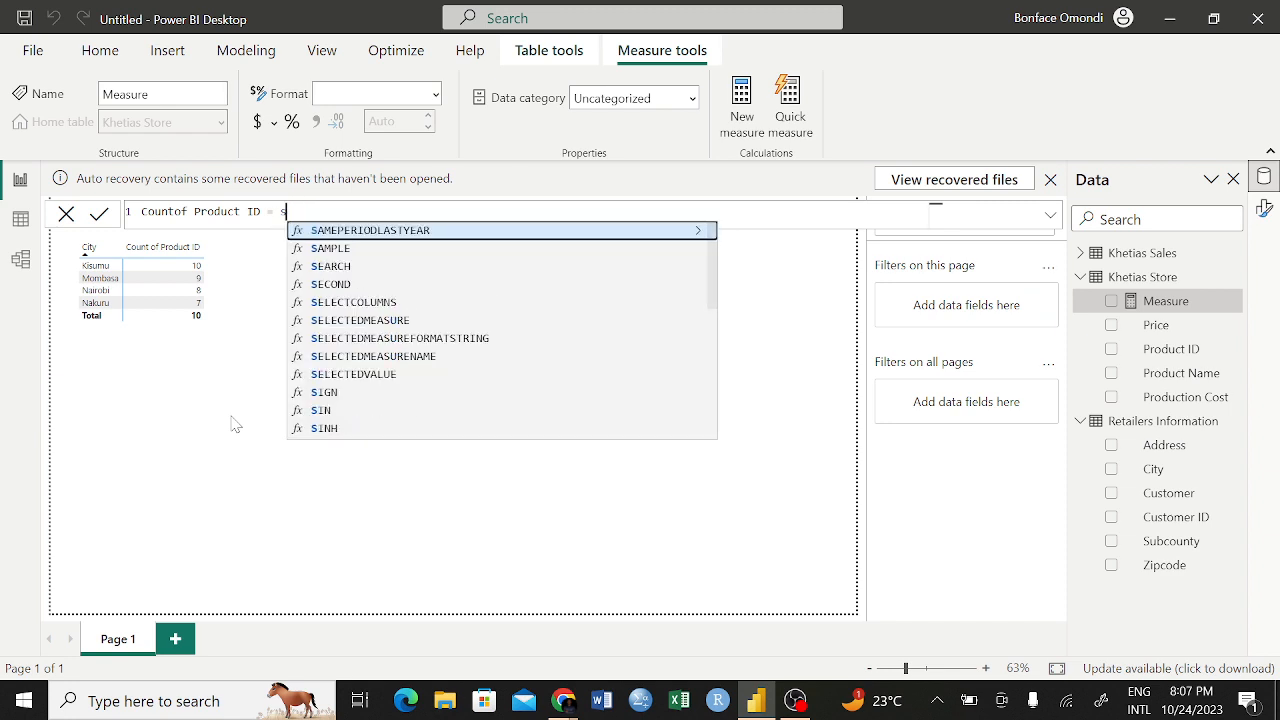
key("BackSpace")
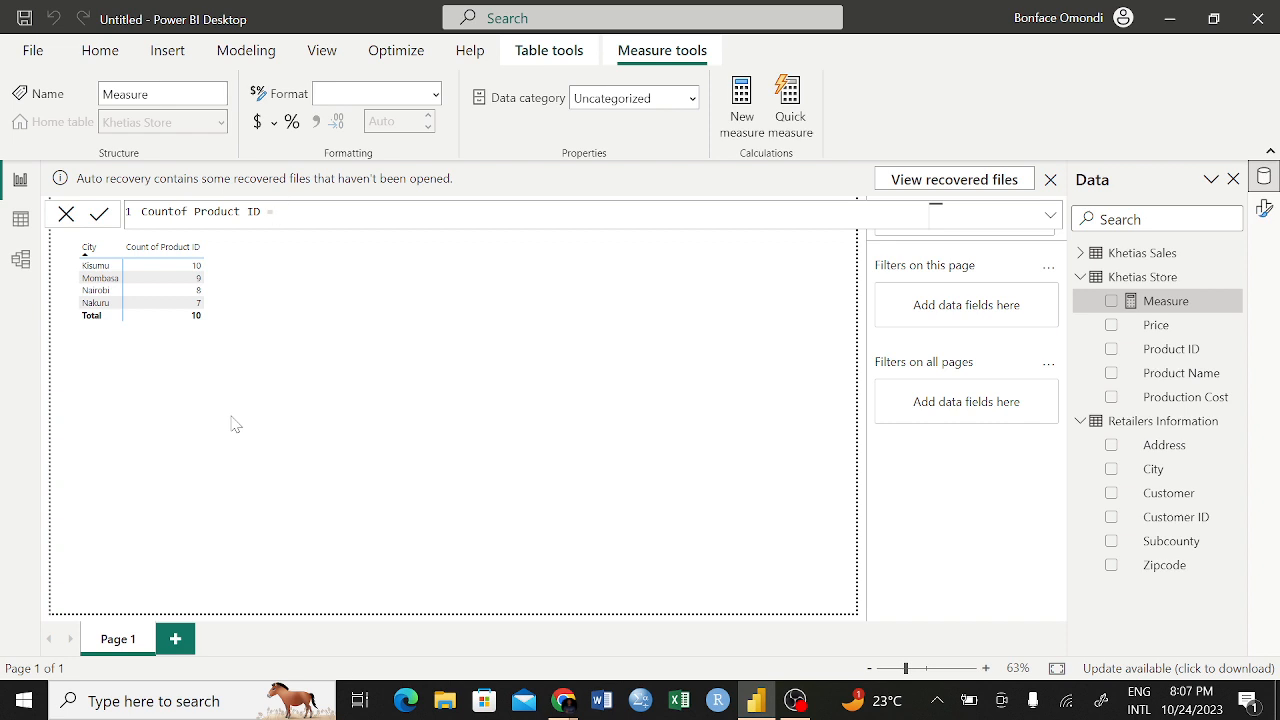
Define the measure as COUNT('Khetias Store'[Product ID]), commit it, and correct its name to Count of Product ID
type("count")
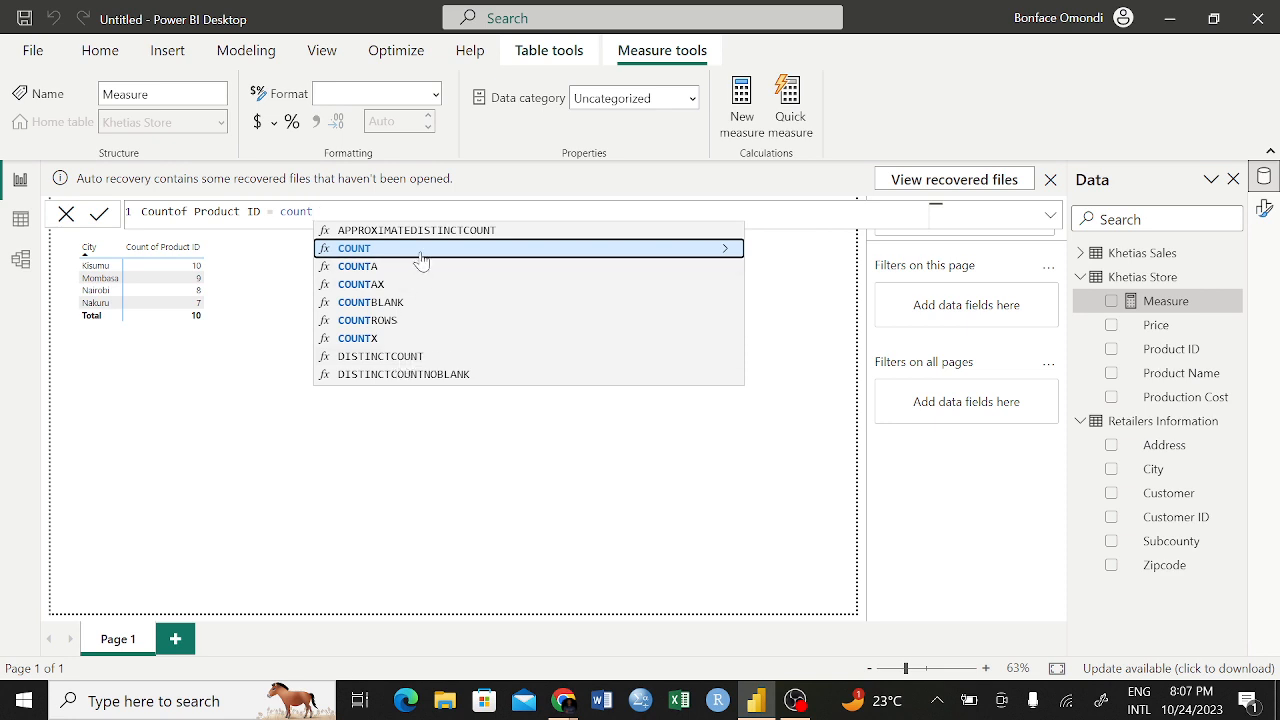
key("Tab")
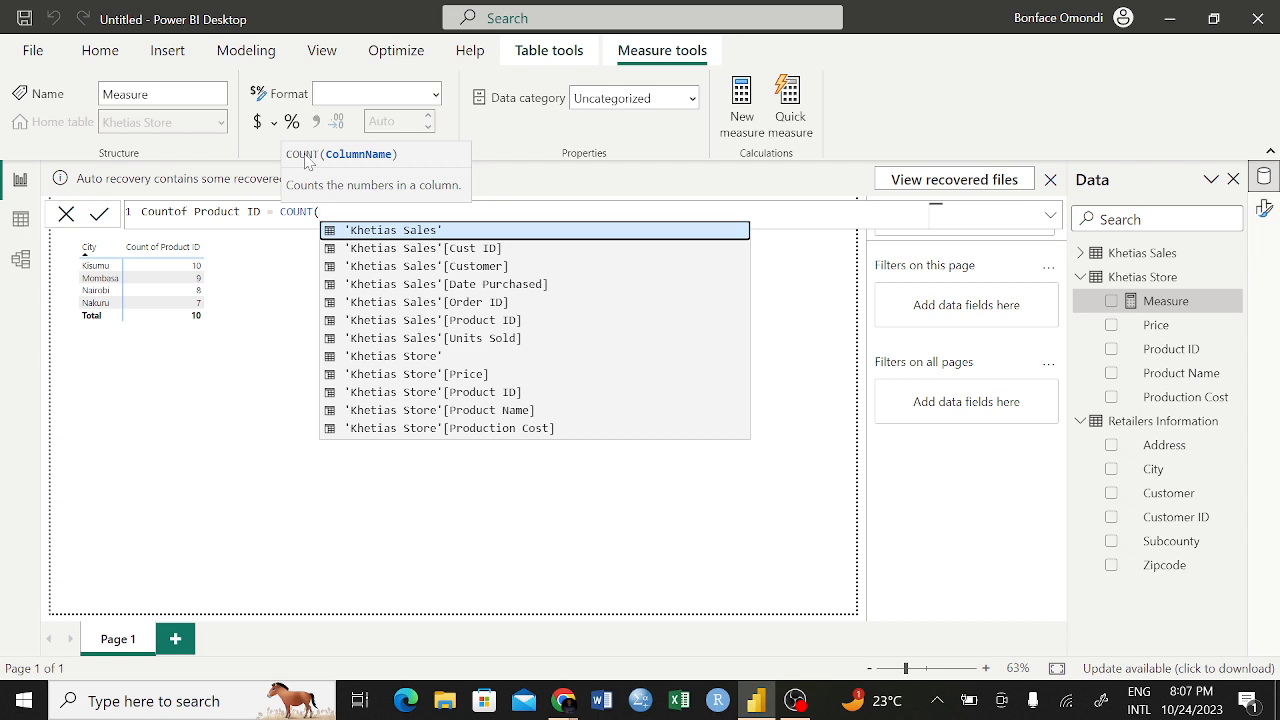
left_click(466, 396)
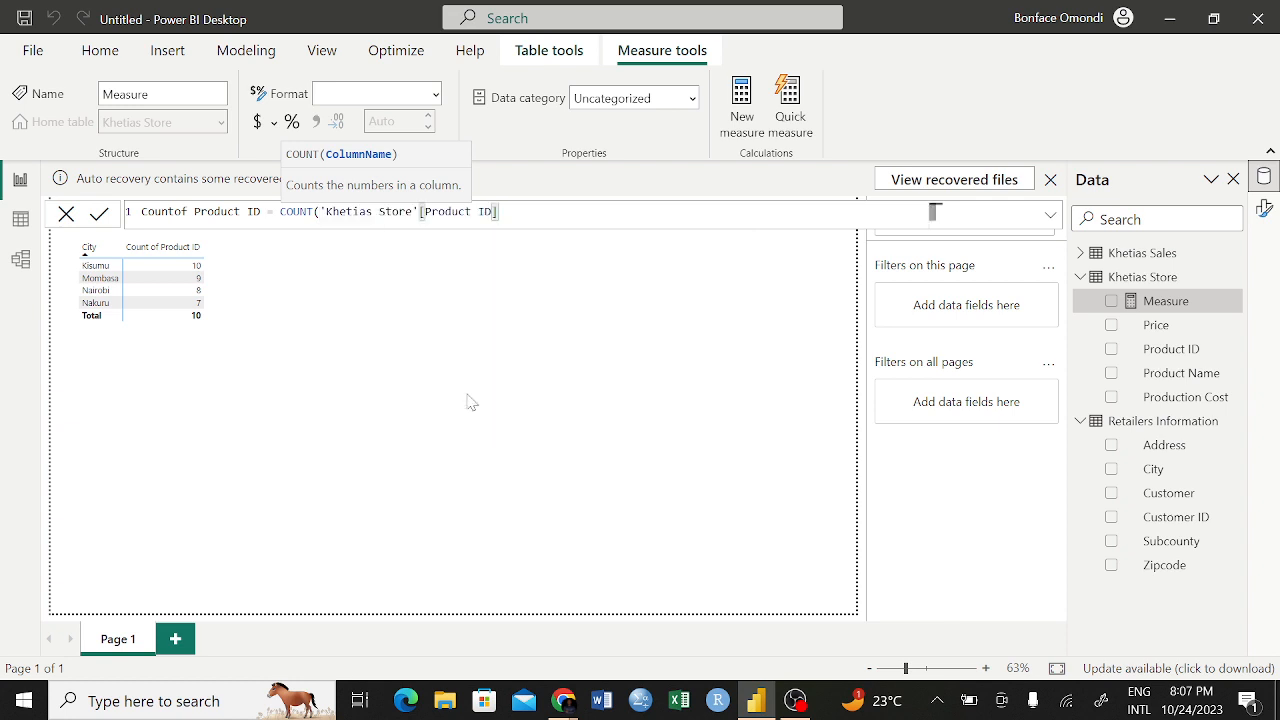
type(")")
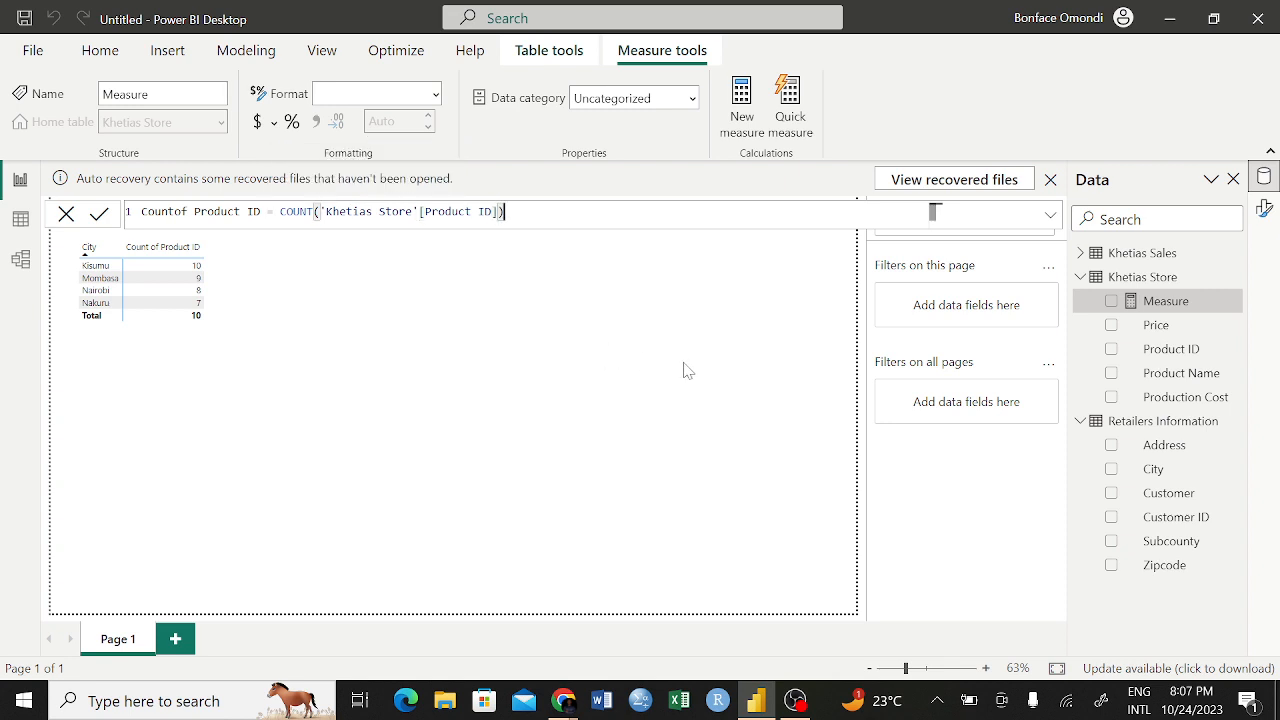
left_click(99, 217)
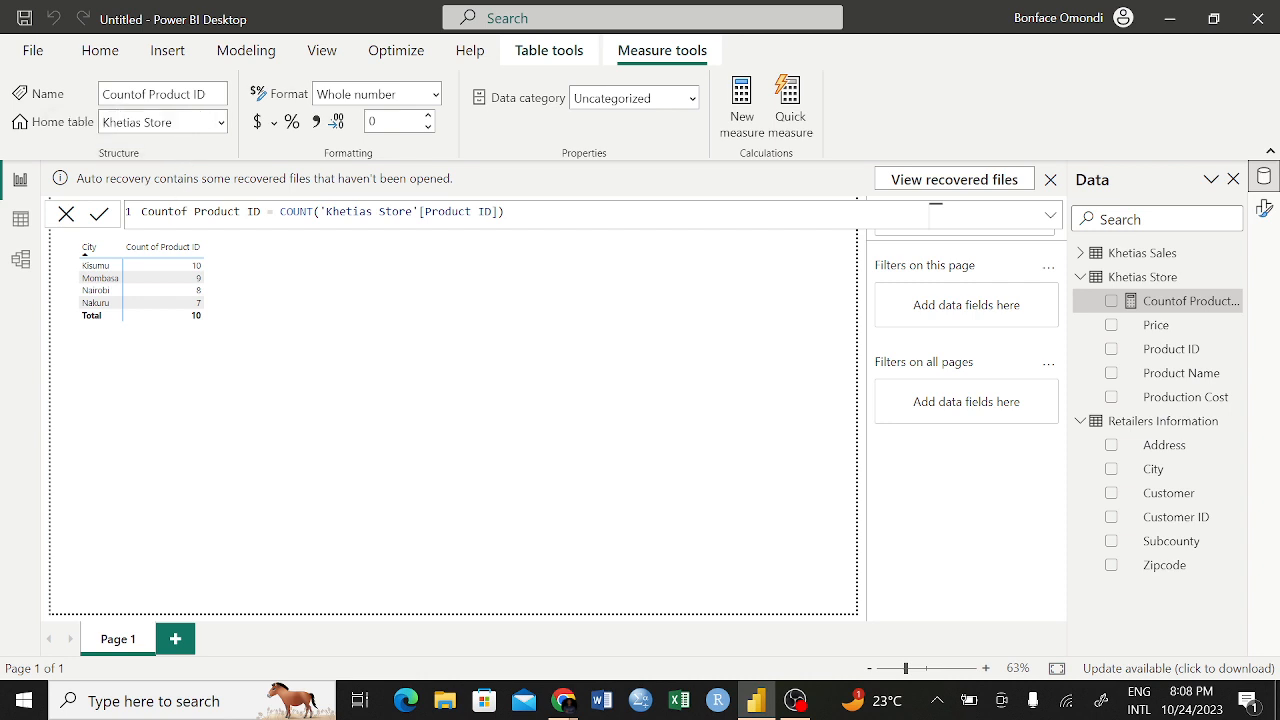
left_click(168, 211)
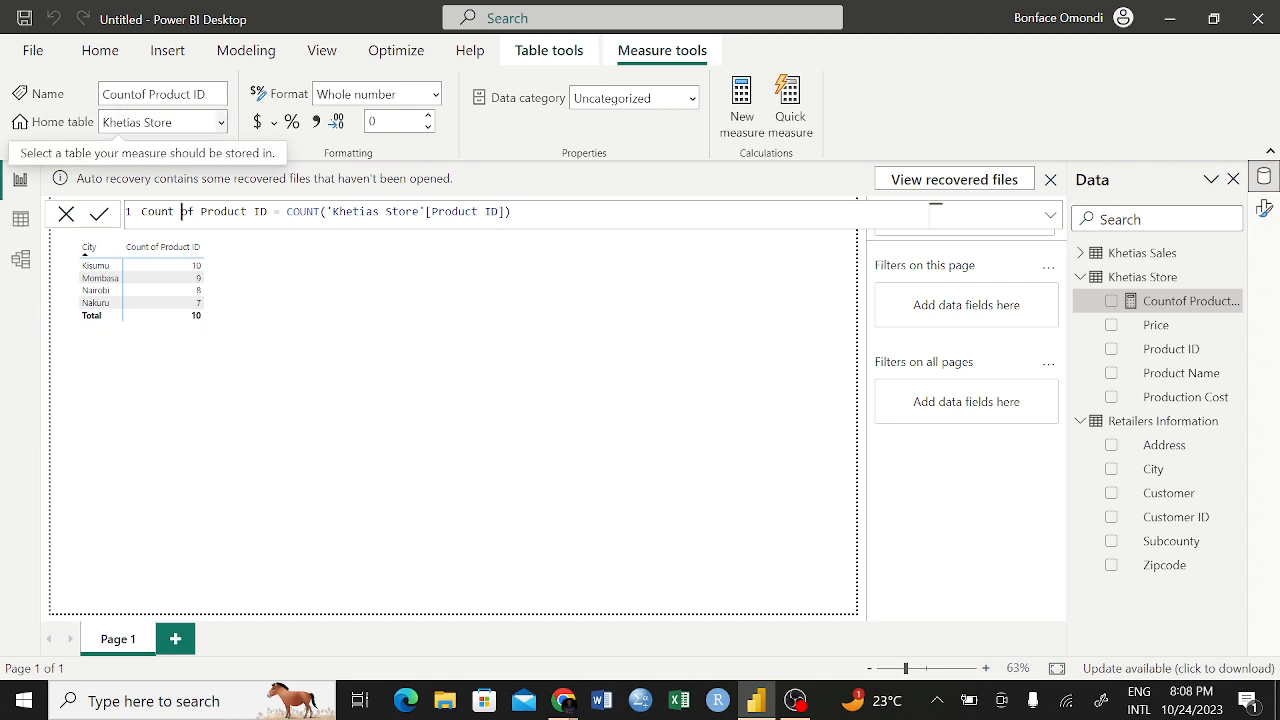
left_click(99, 214)
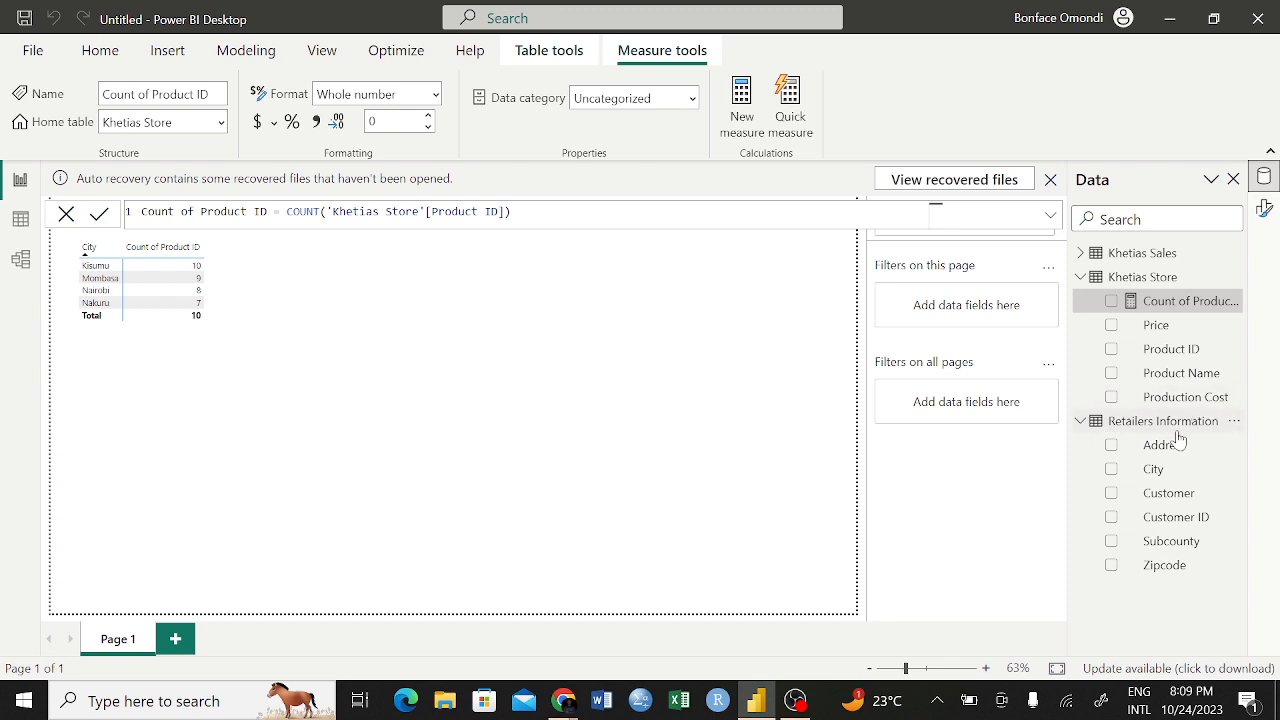
Create a visual beside the matrix from City and the Count of Product ID measure, and check the measure's field and aggregation settings
left_click_drag(1125, 474, 420, 280)
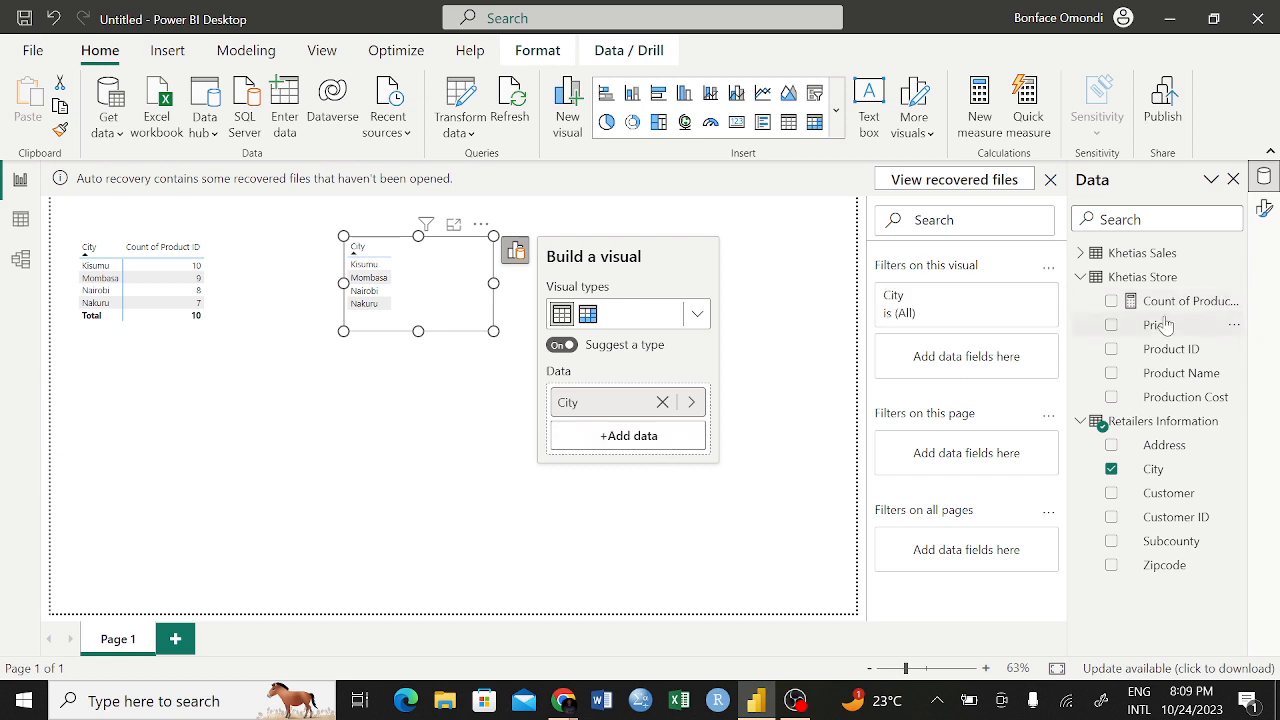
left_click_drag(1168, 304, 645, 447)
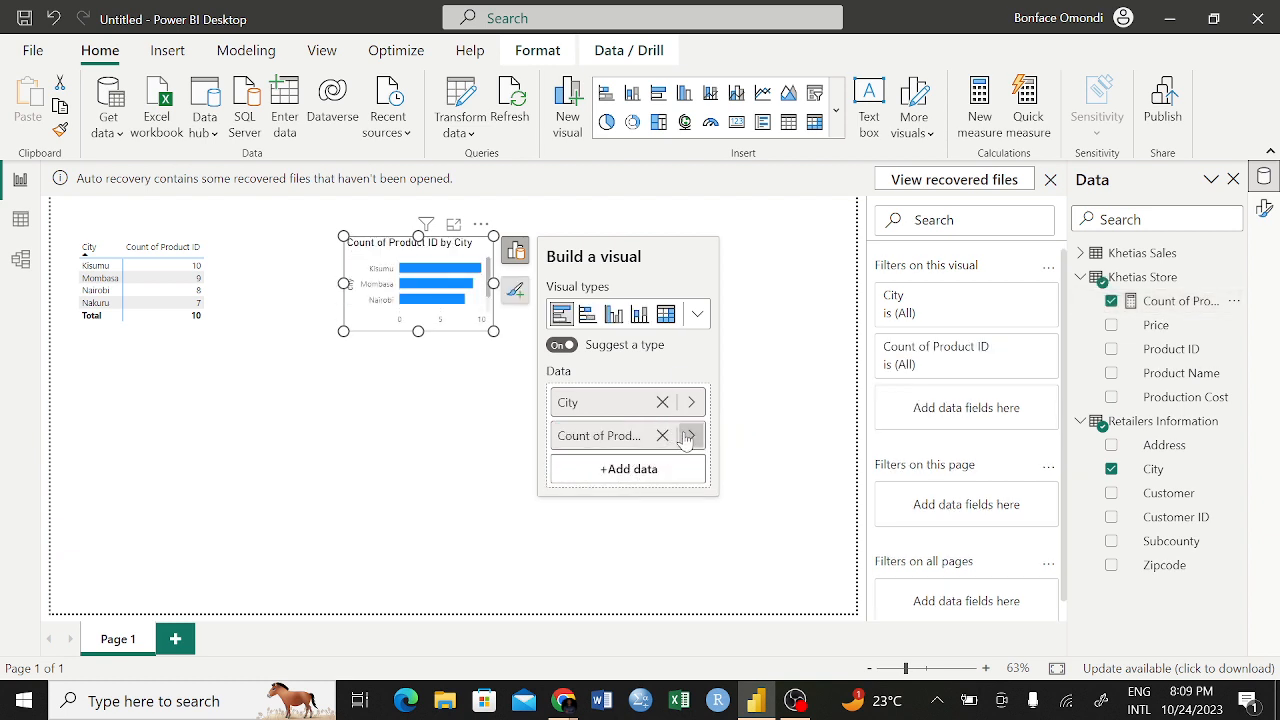
left_click(689, 436)
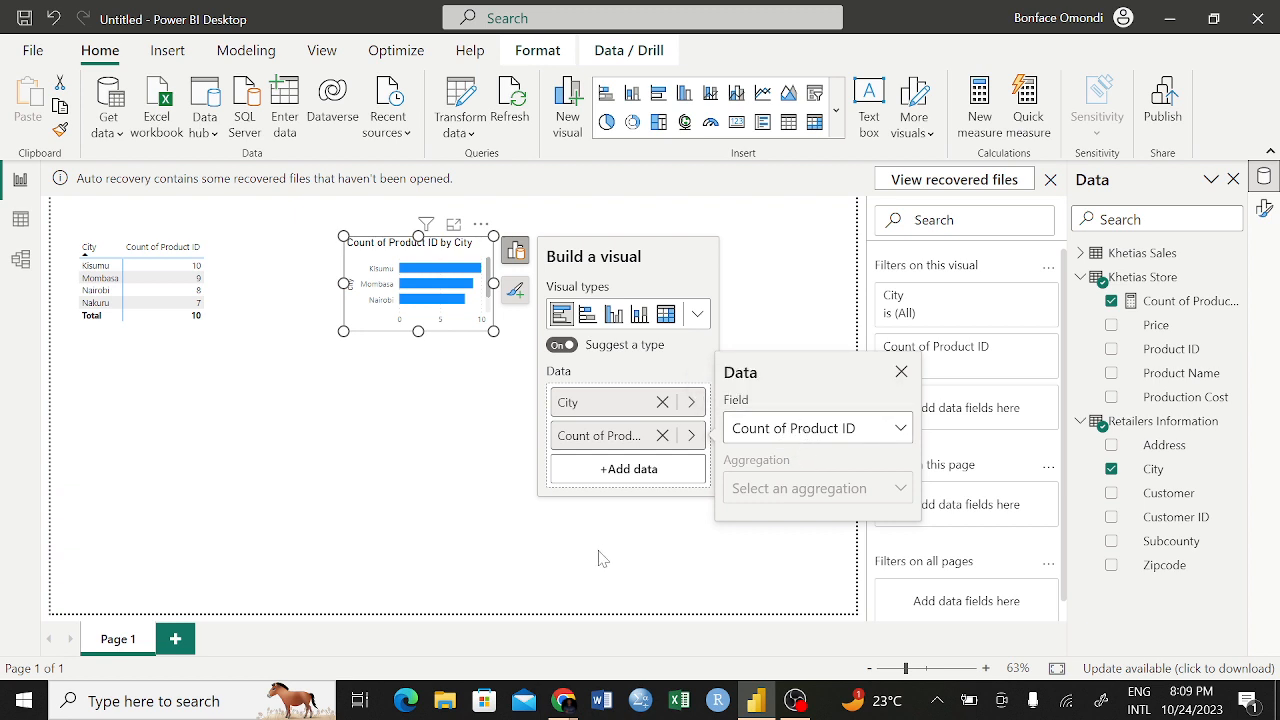
Try clustered bar and column chart types for Count of Product ID by City, and convert the visual to a matrix
left_click(590, 317)
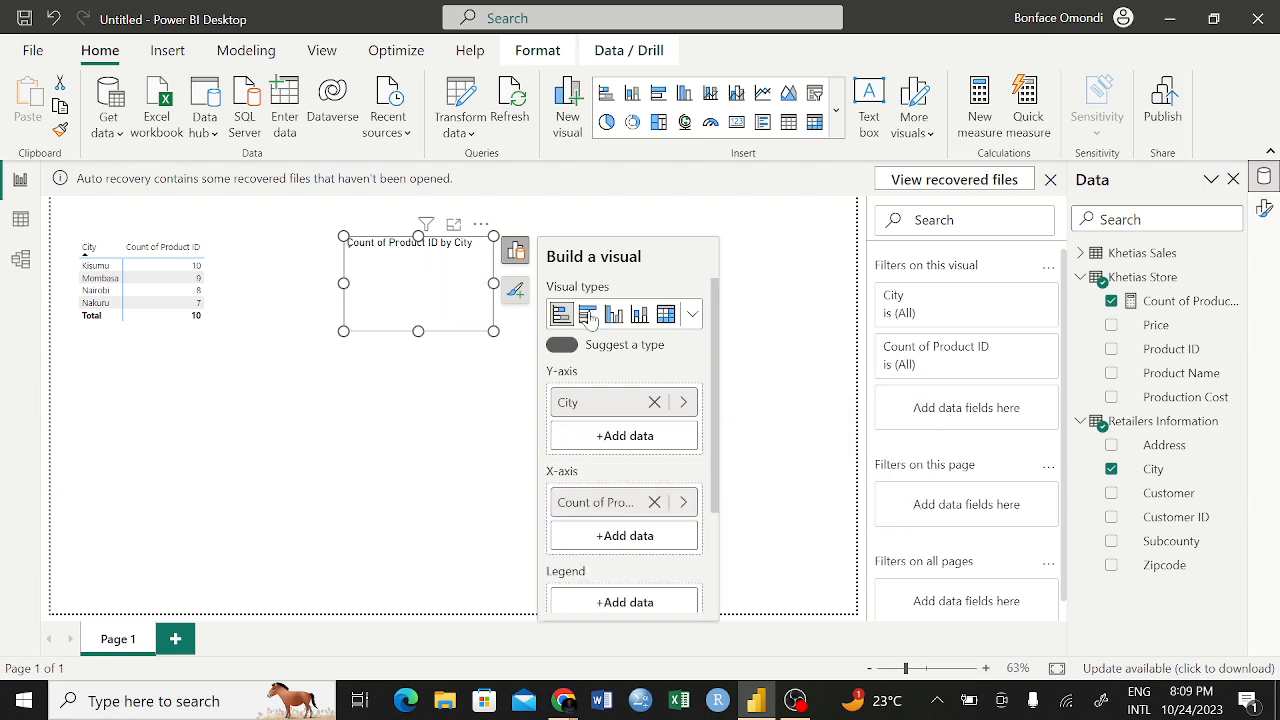
left_click(620, 313)
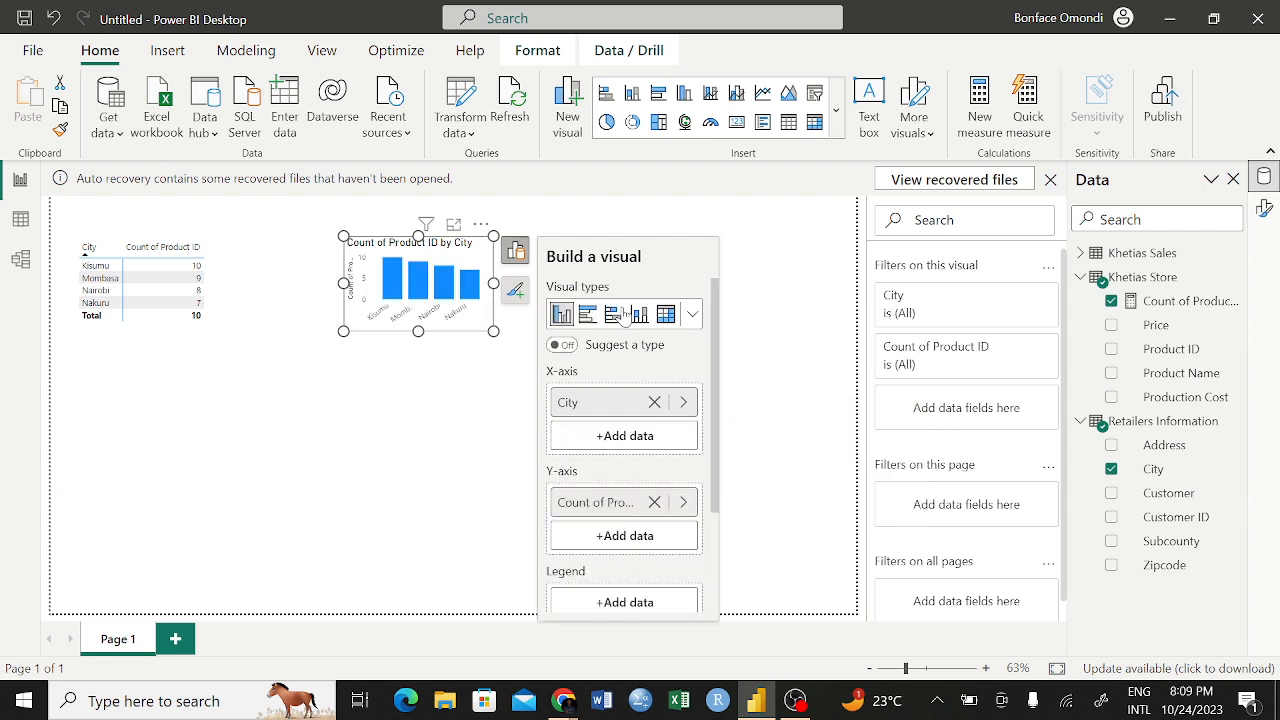
left_click(640, 316)
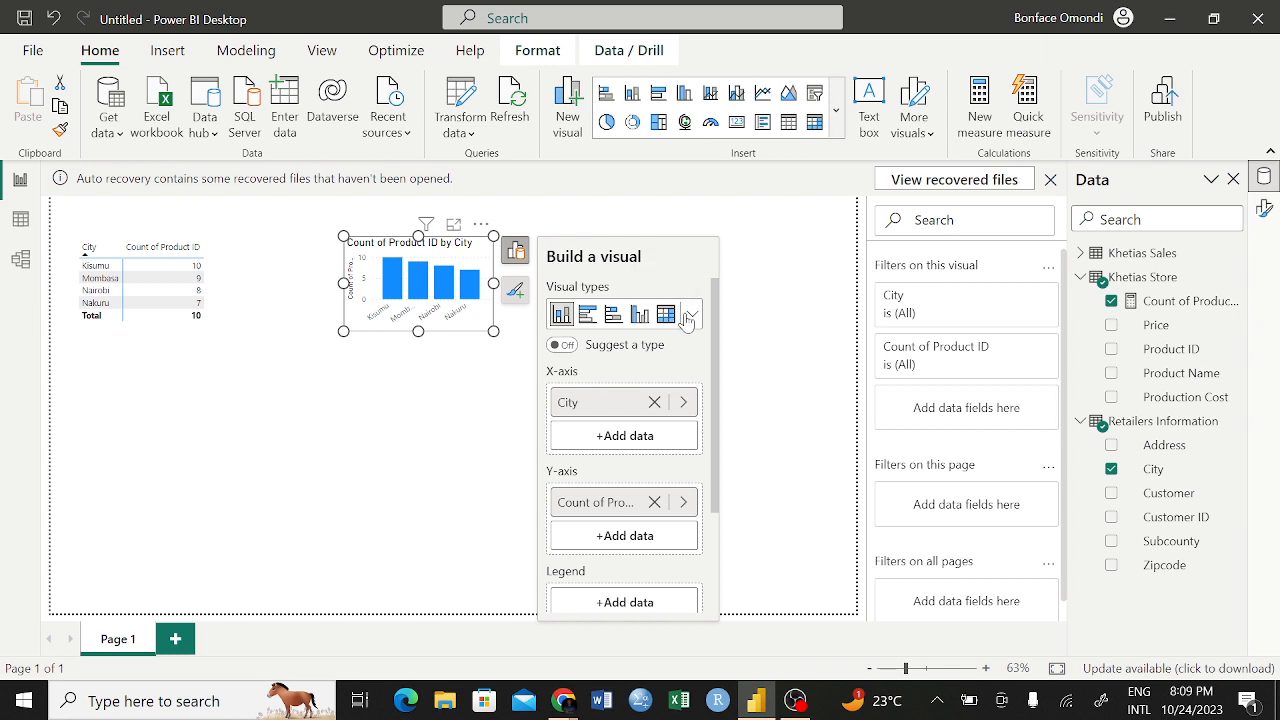
left_click(666, 316)
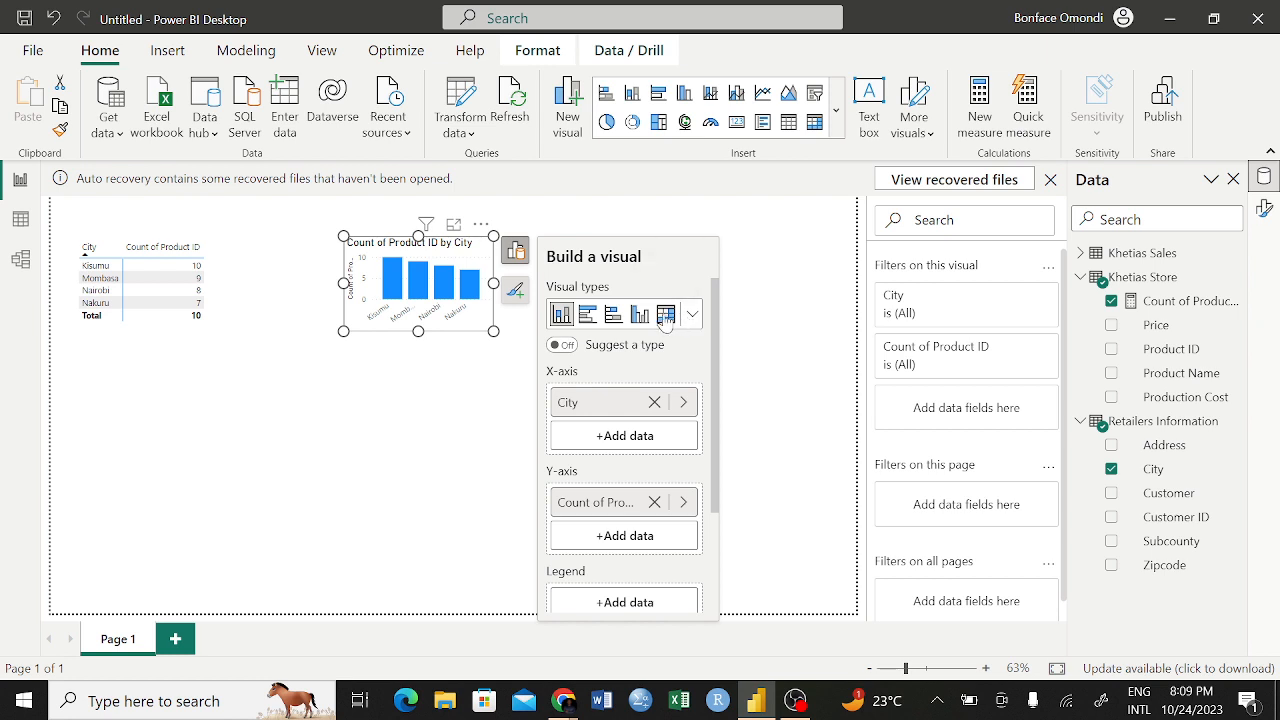
Move the matrix built on the explicit Count of Product ID measure directly below the first City matrix
left_click(402, 427)
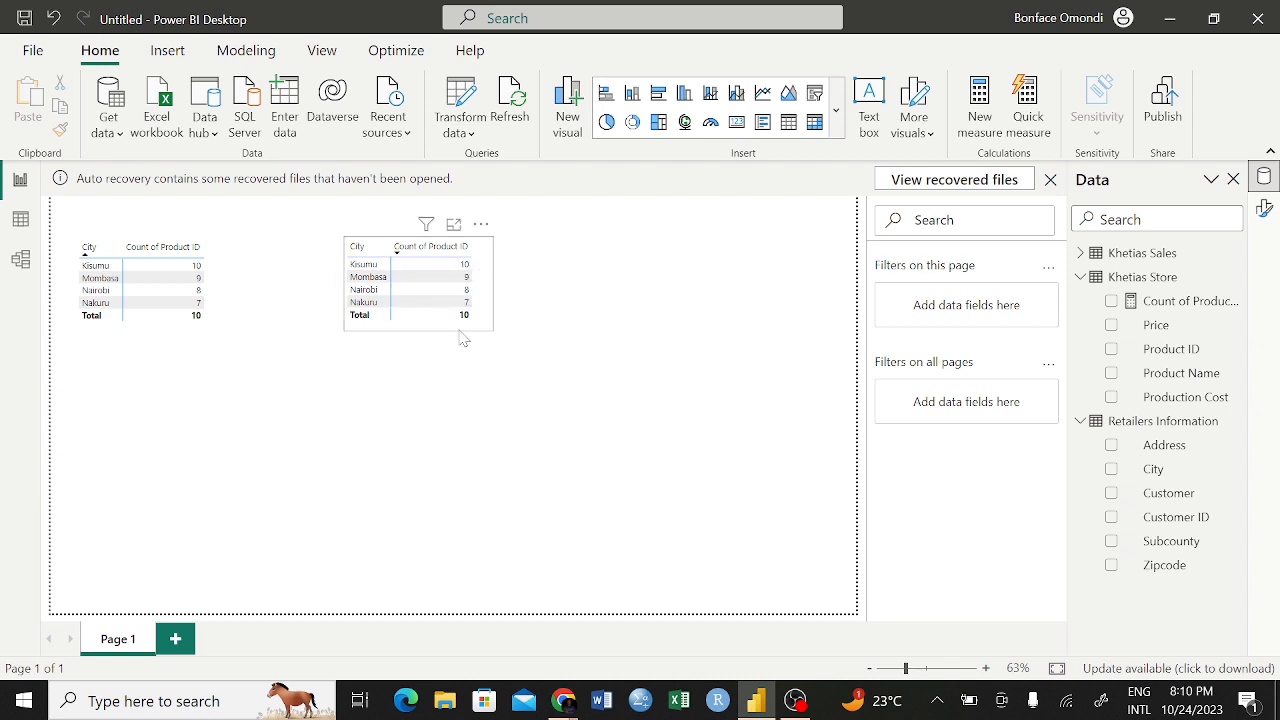
left_click(428, 262)
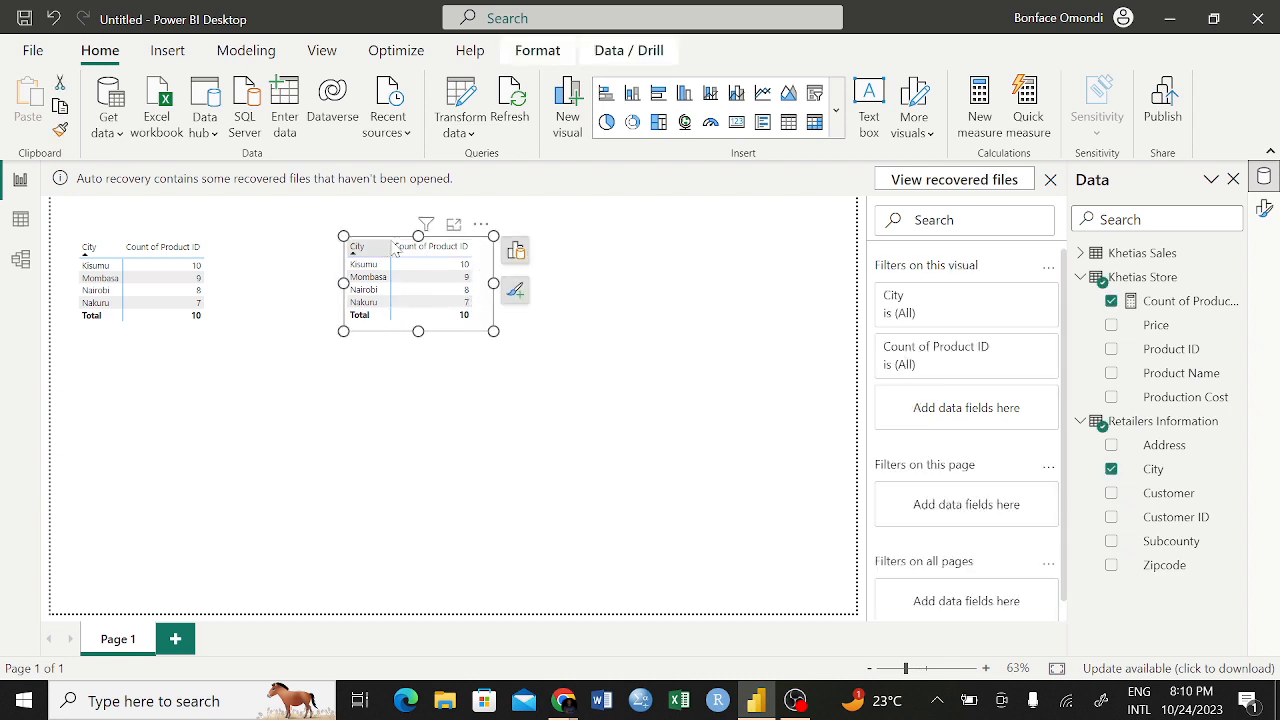
left_click_drag(483, 262, 212, 366)
left_click(503, 311)
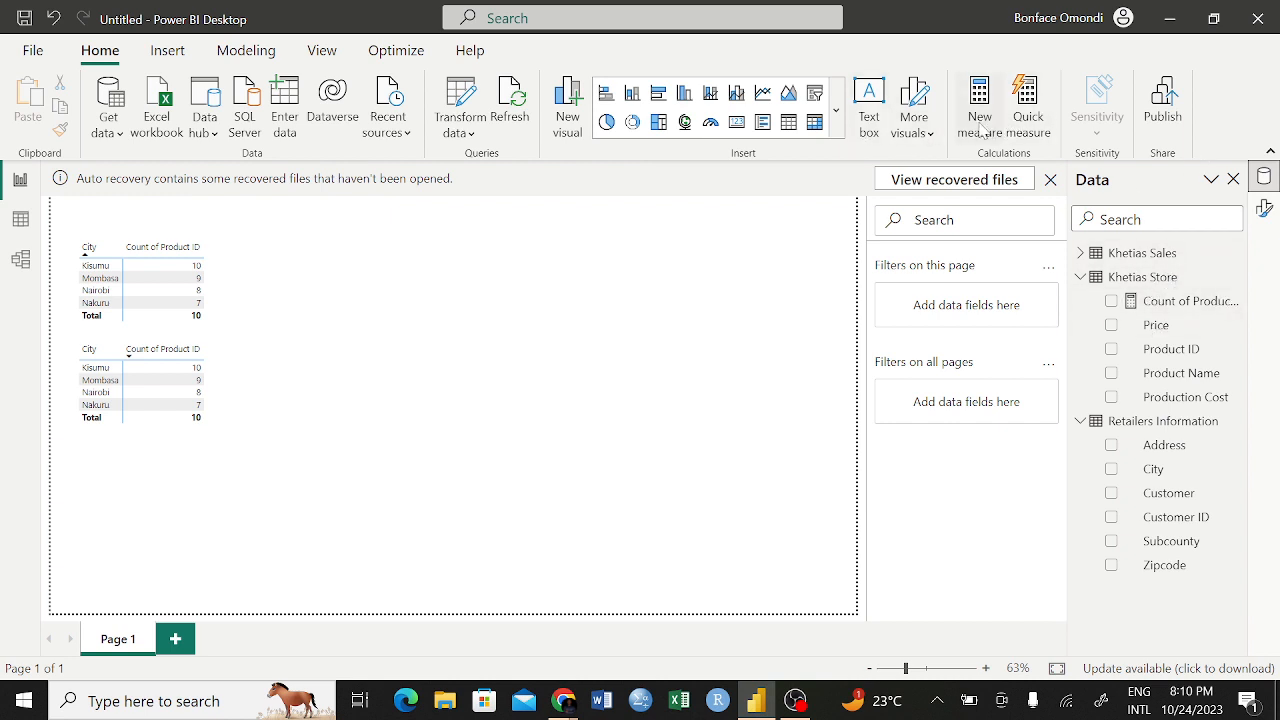
Try to define a new measure in the Khetias Store table with the SUM function
left_click(1100, 279)
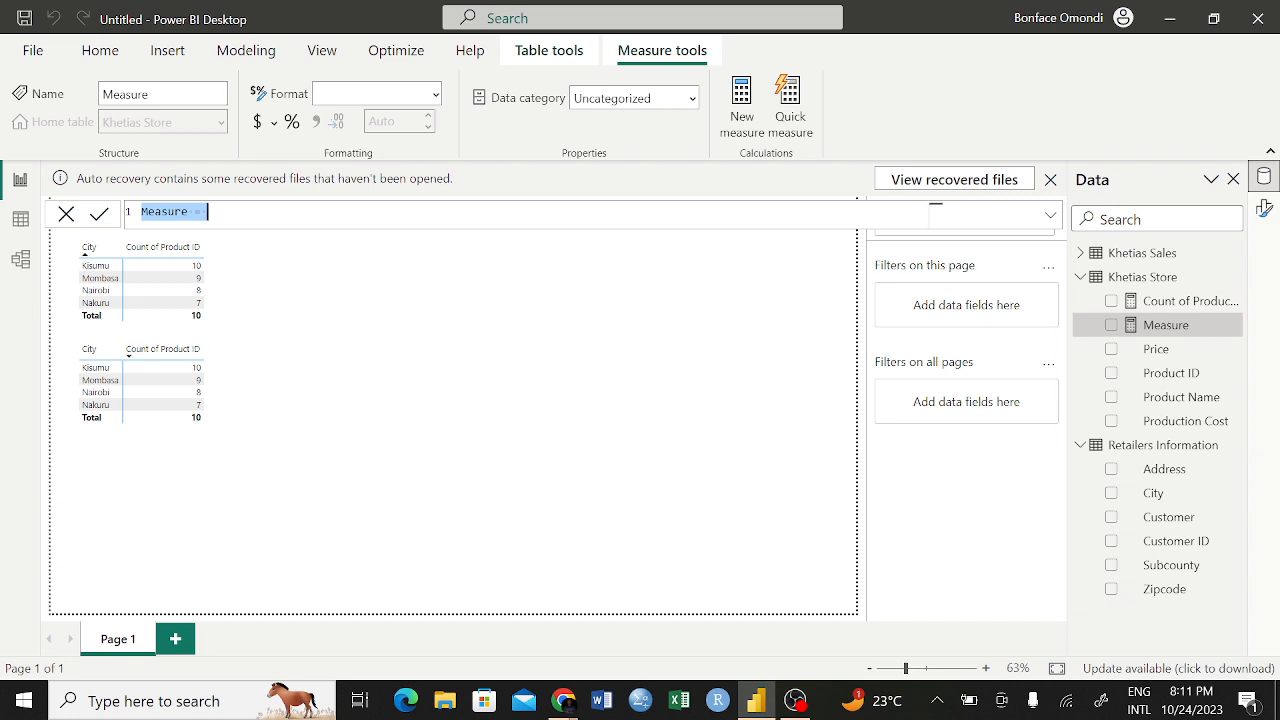
left_click(208, 212)
type("sum")
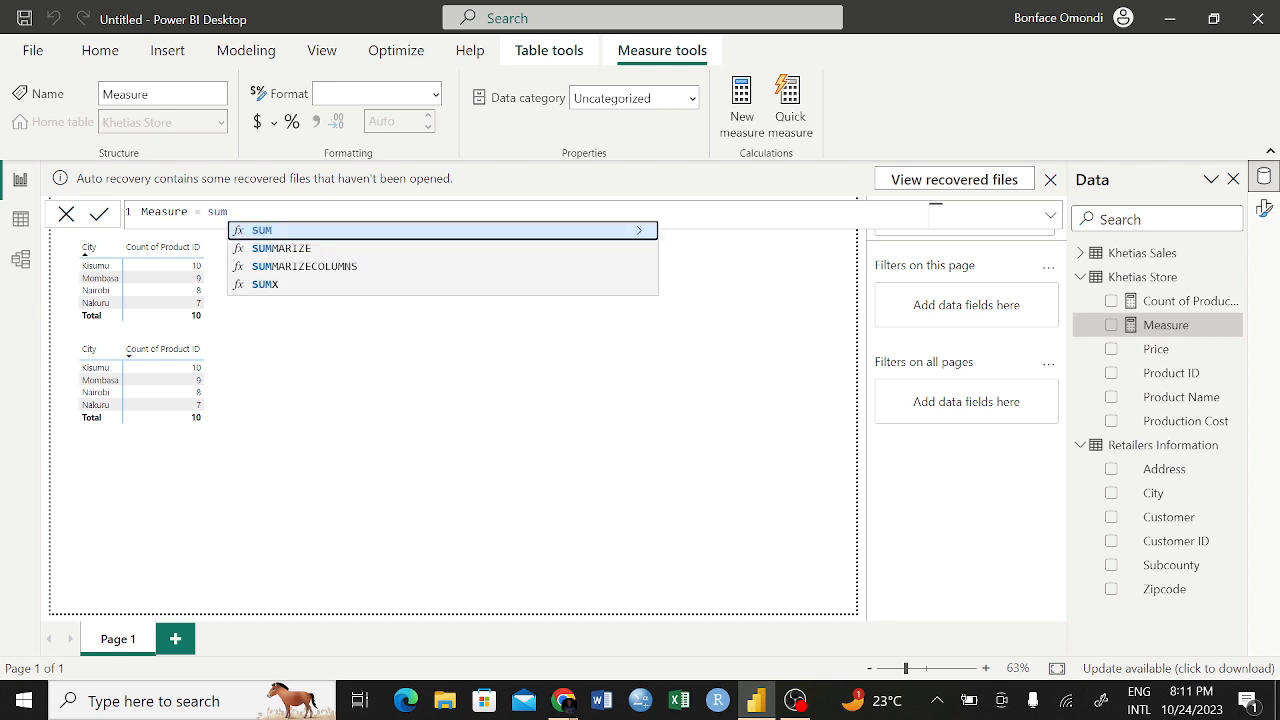
key("Tab")
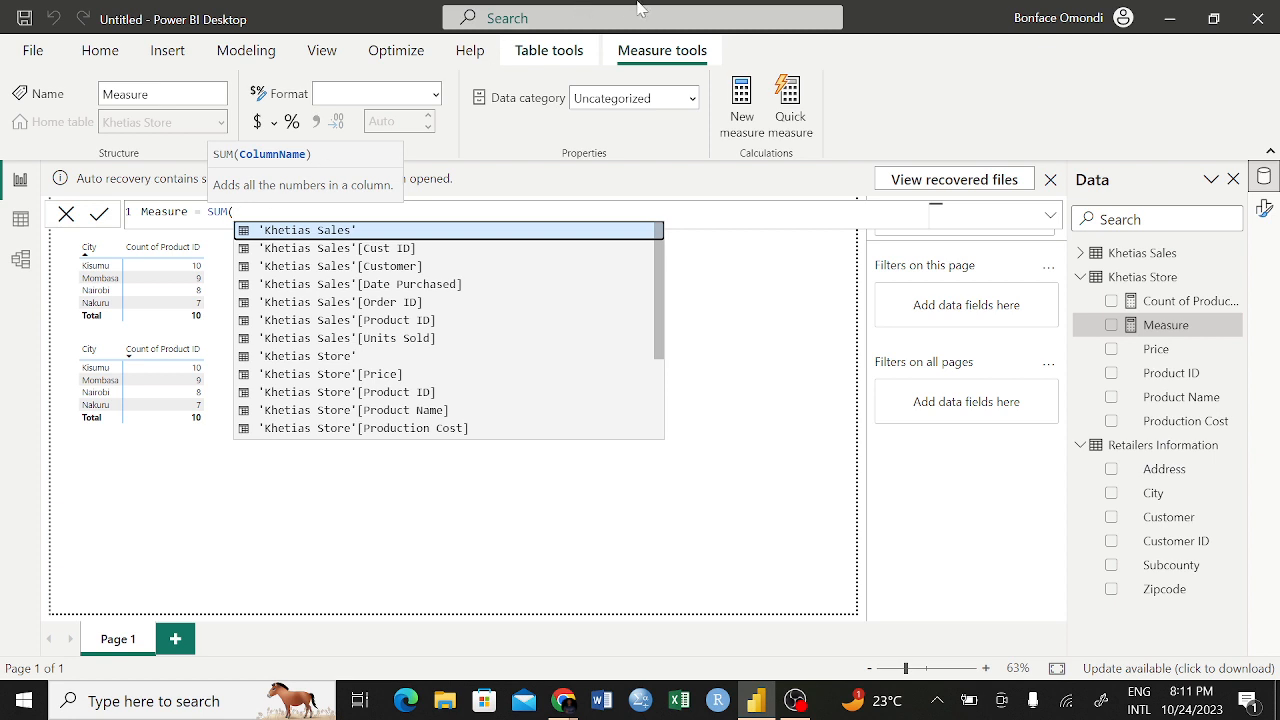
left_click(1081, 255)
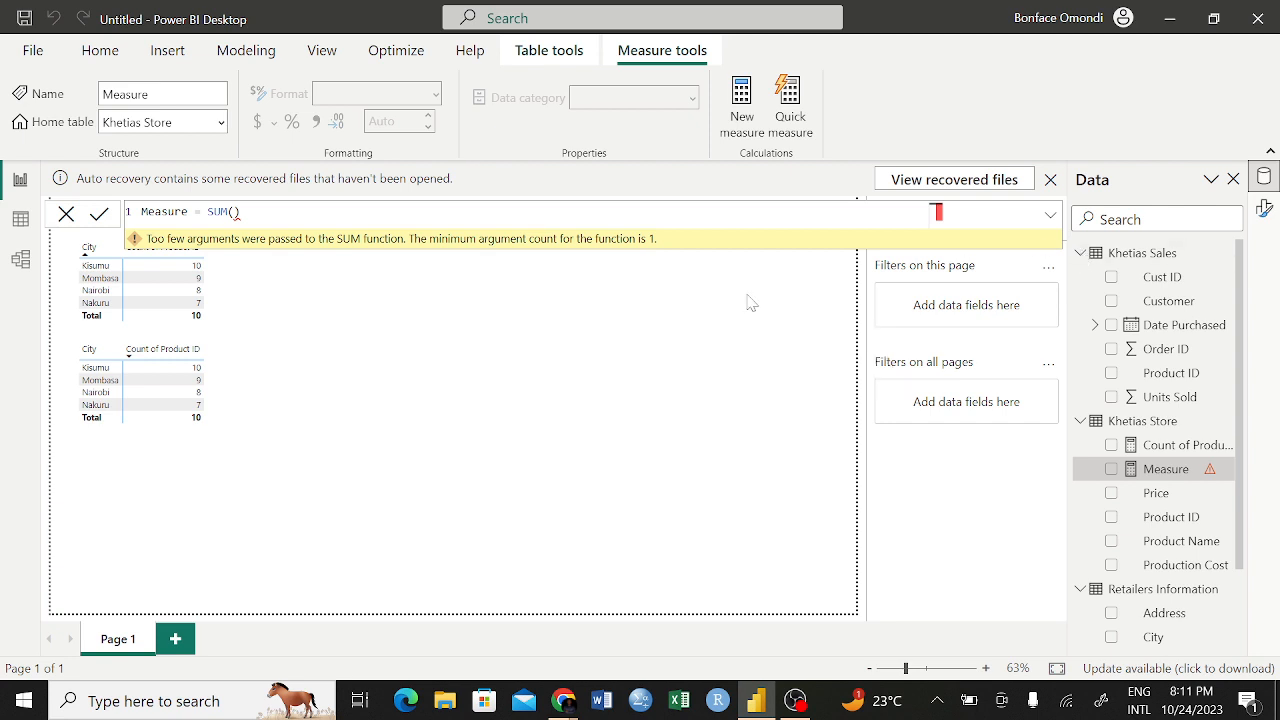
left_click(235, 211)
key("BackSpace")
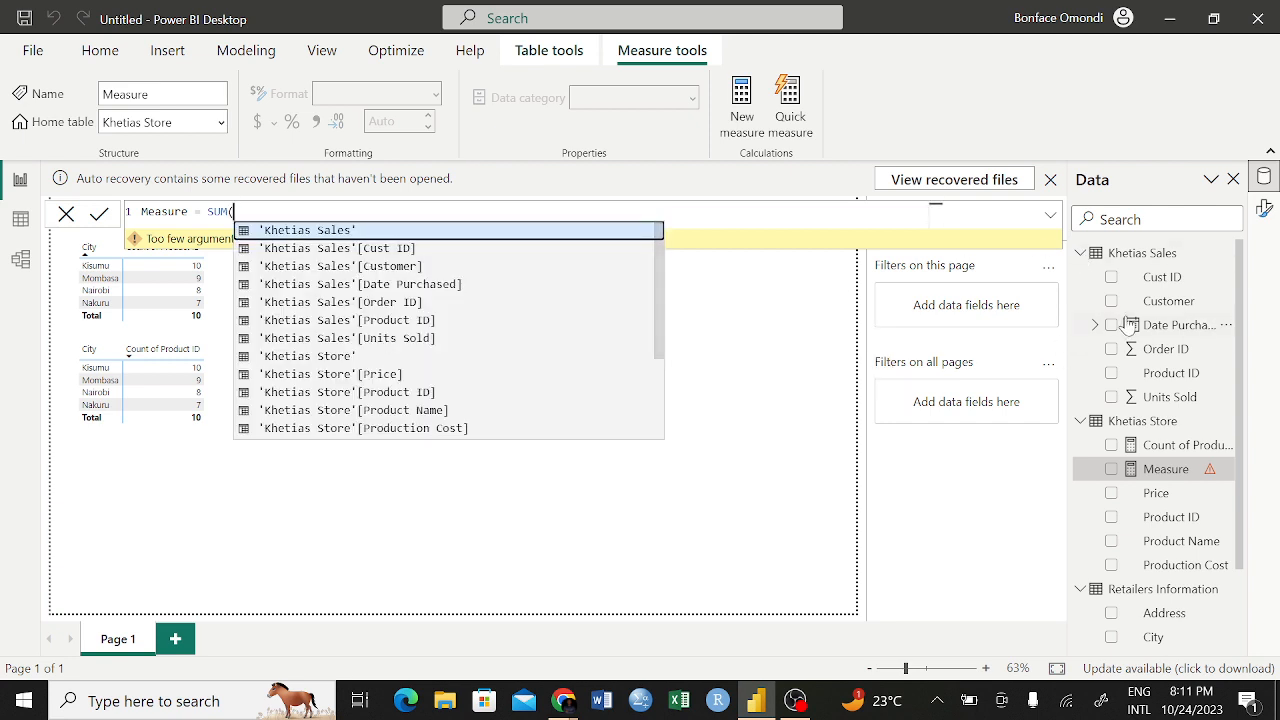
left_click(1092, 258)
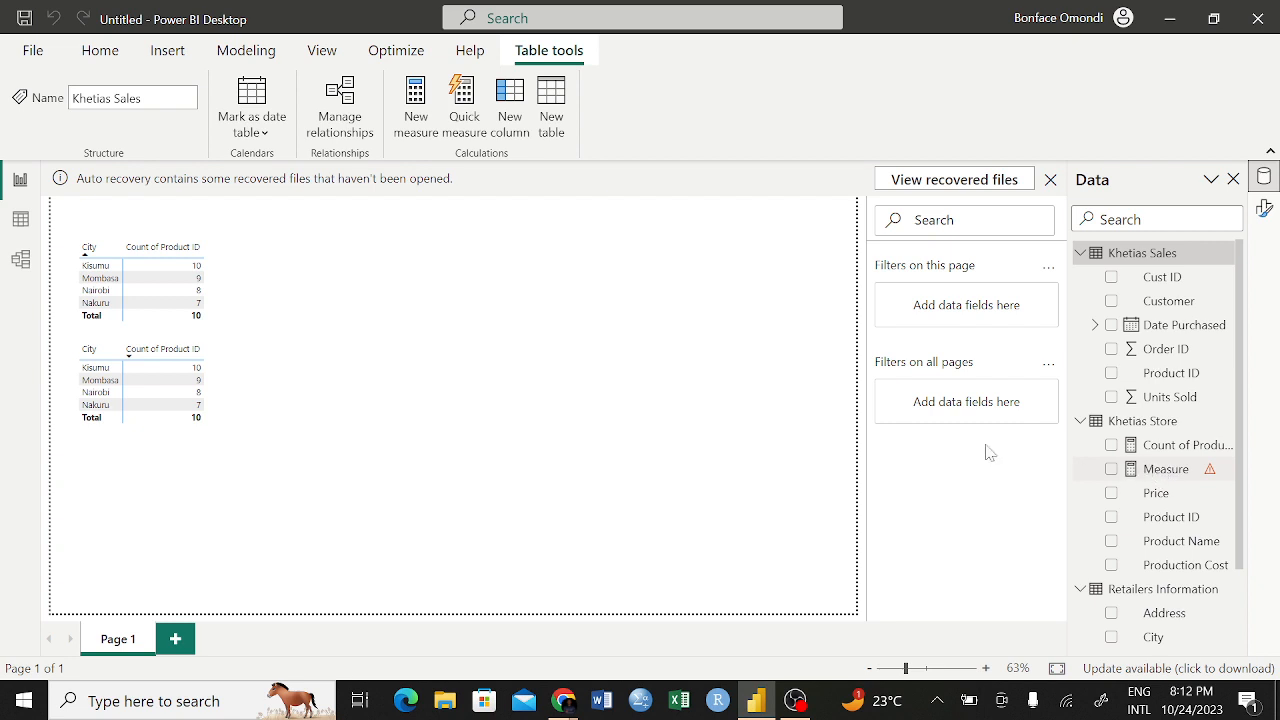
left_click(1145, 472)
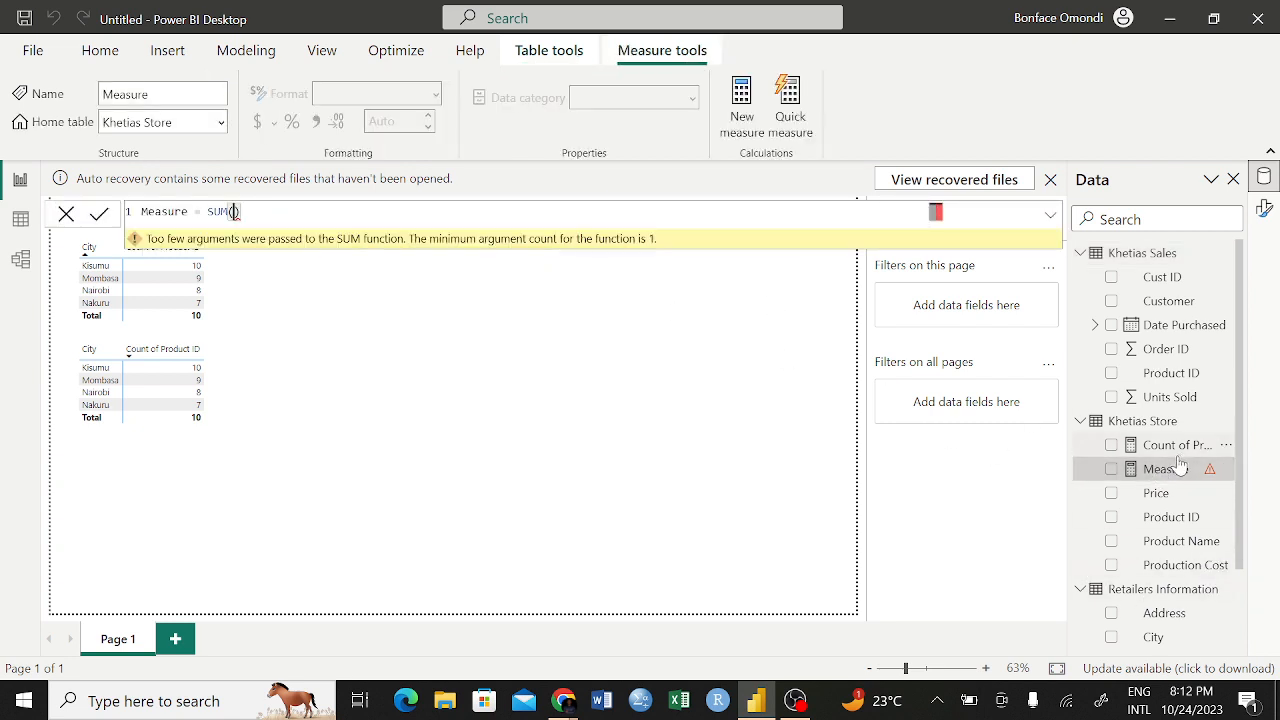
Try the Khetias Store Price field in a new visual, and swap it for the incomplete Measure
left_click(1111, 494)
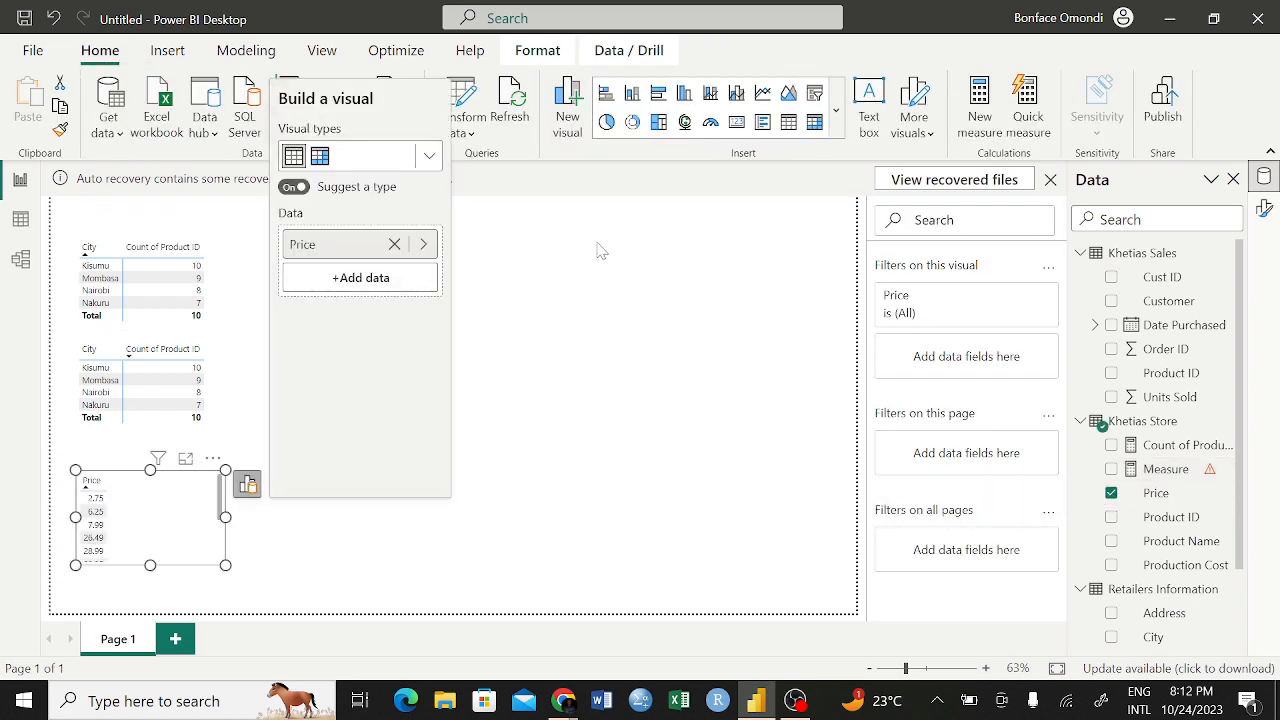
left_click(1111, 493)
left_click(1111, 469)
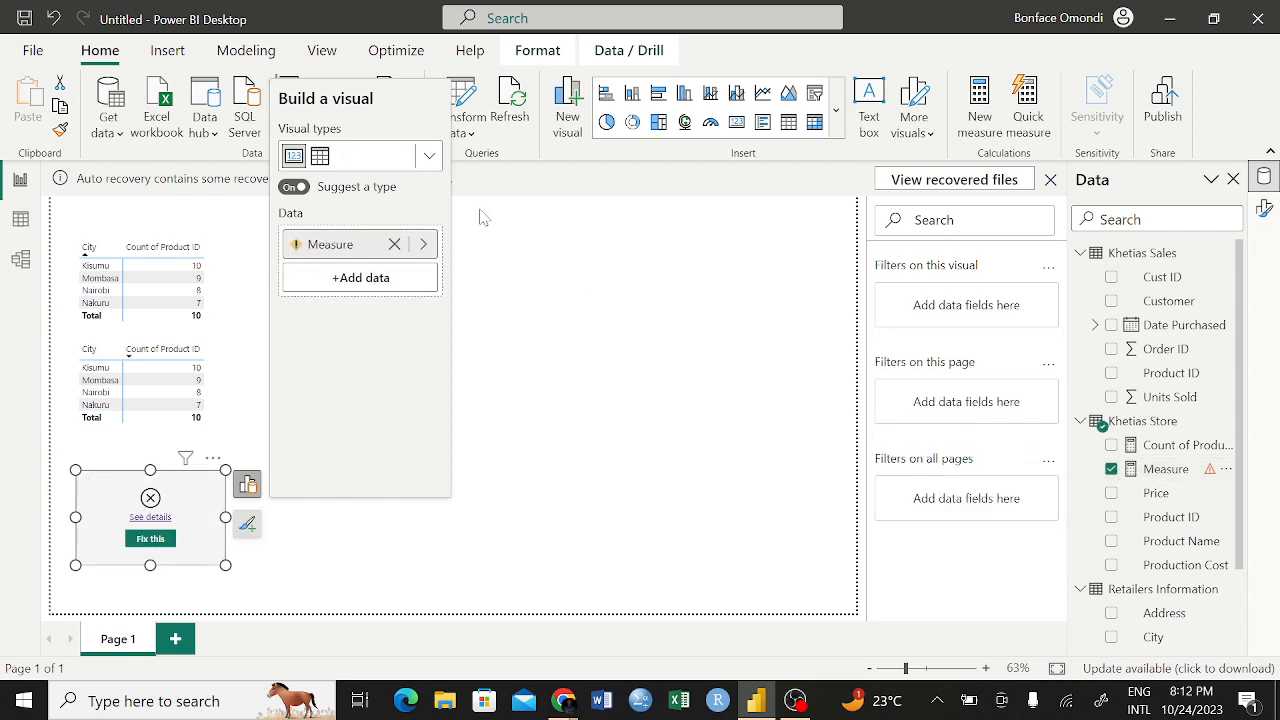
Delete the incomplete Measure from the model and remove the broken visual below the two matrices
right_click(1111, 478)
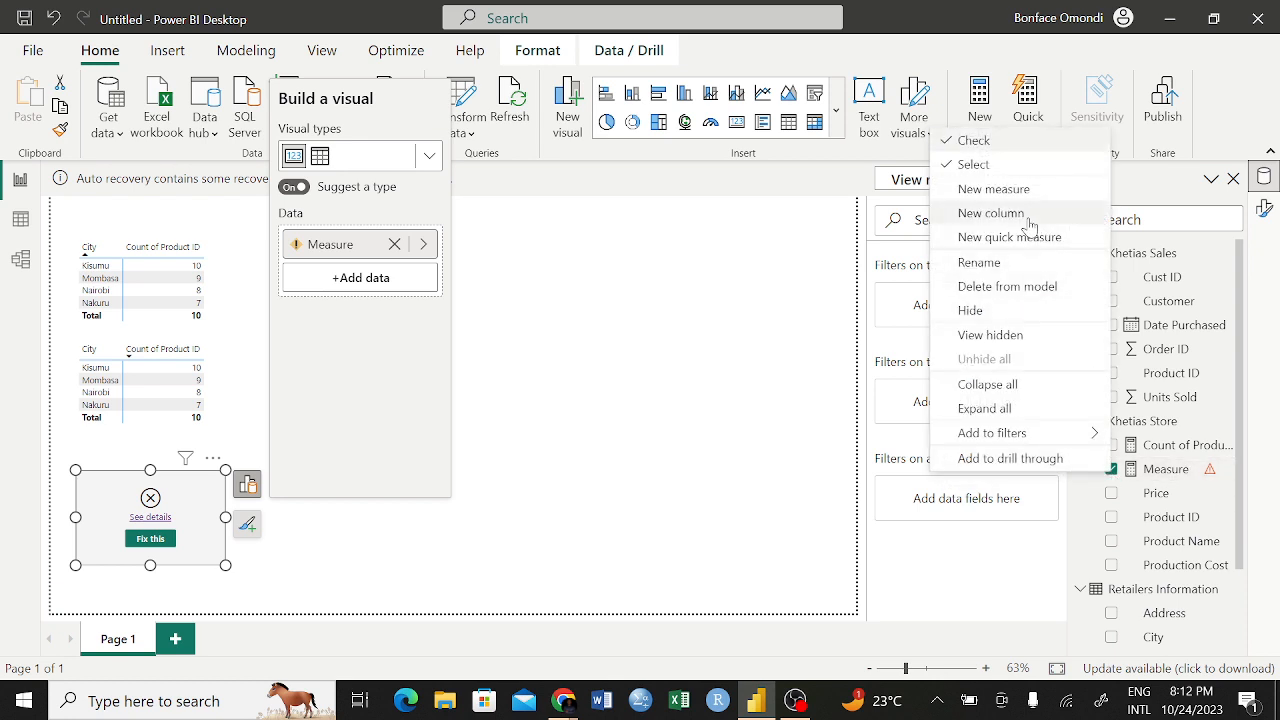
left_click(993, 288)
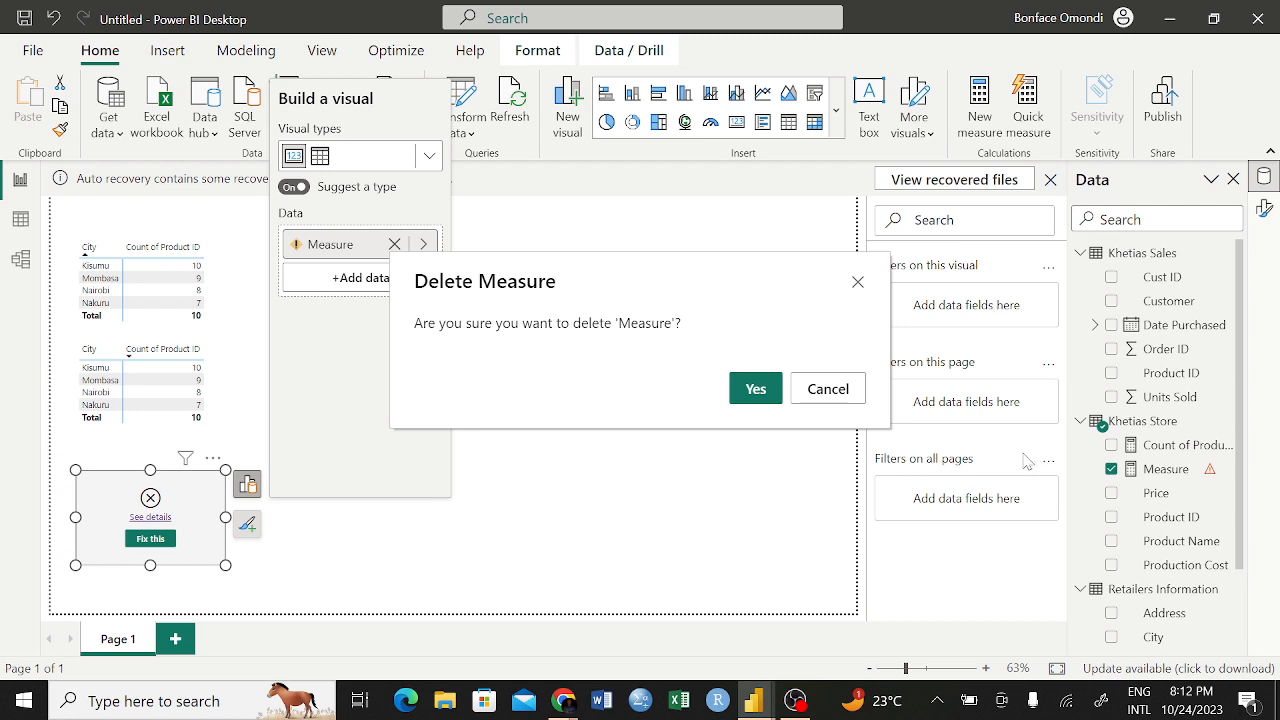
left_click(756, 392)
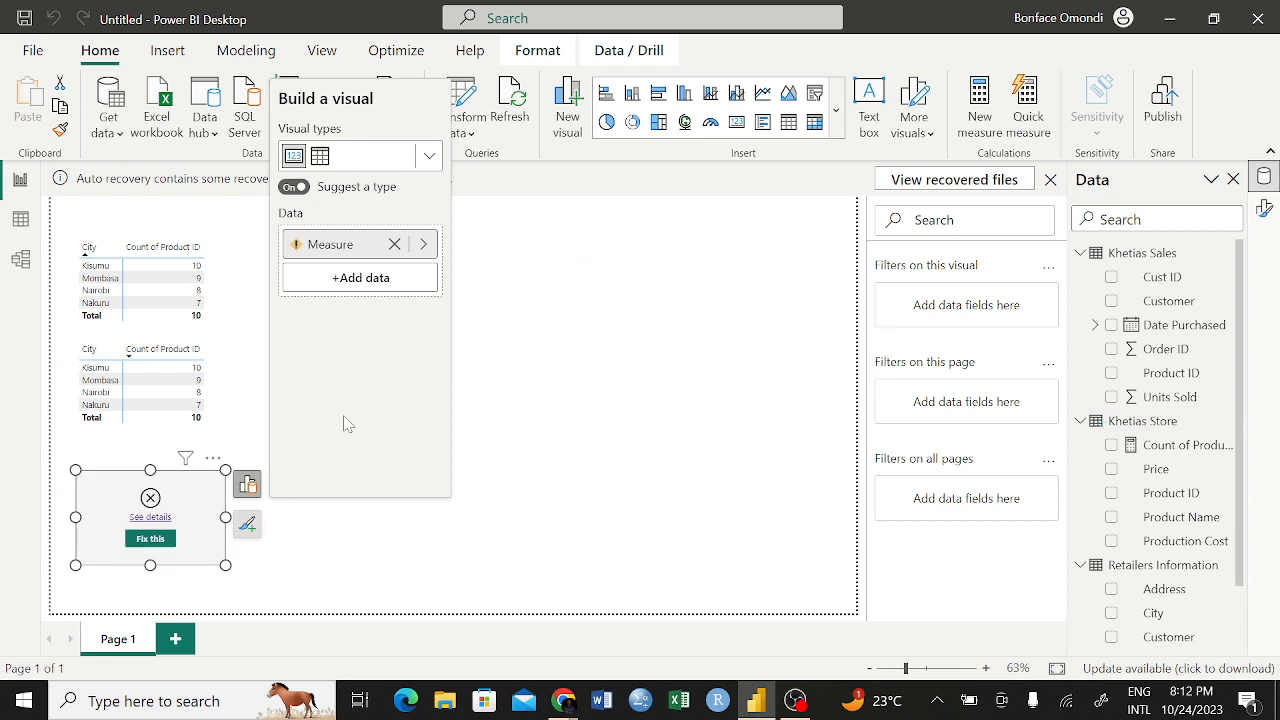
left_click(214, 459)
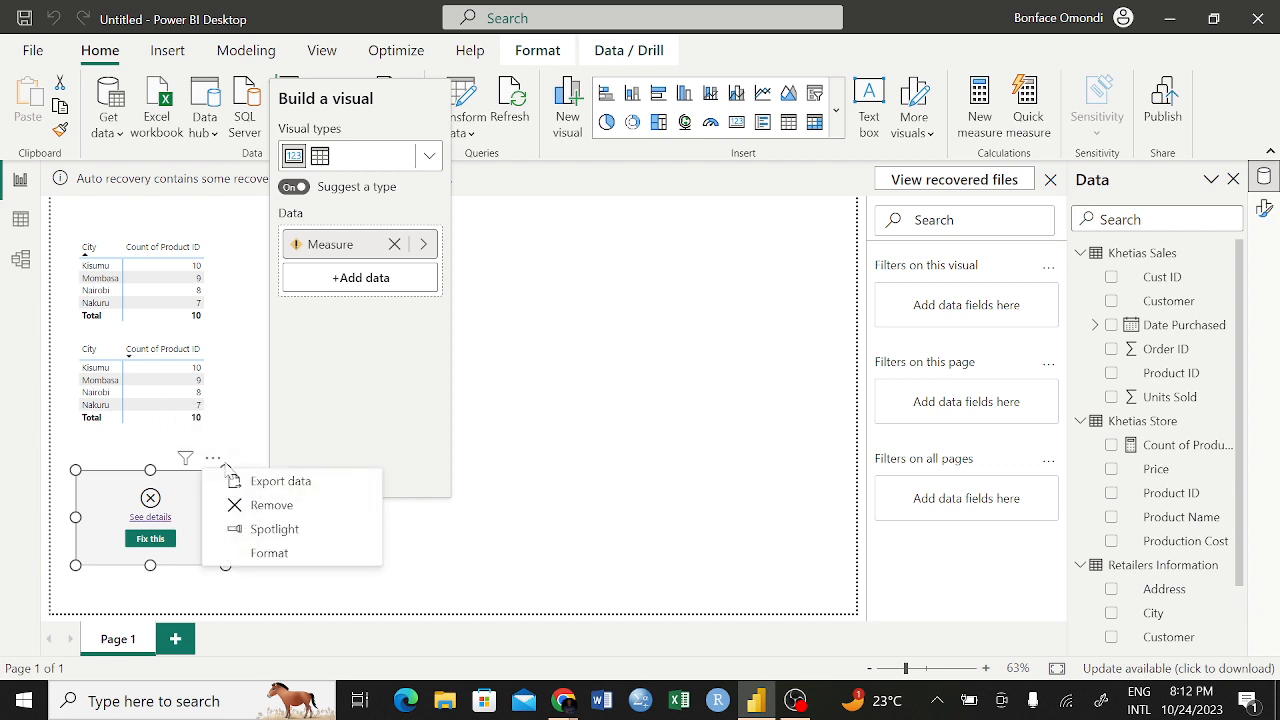
left_click(268, 506)
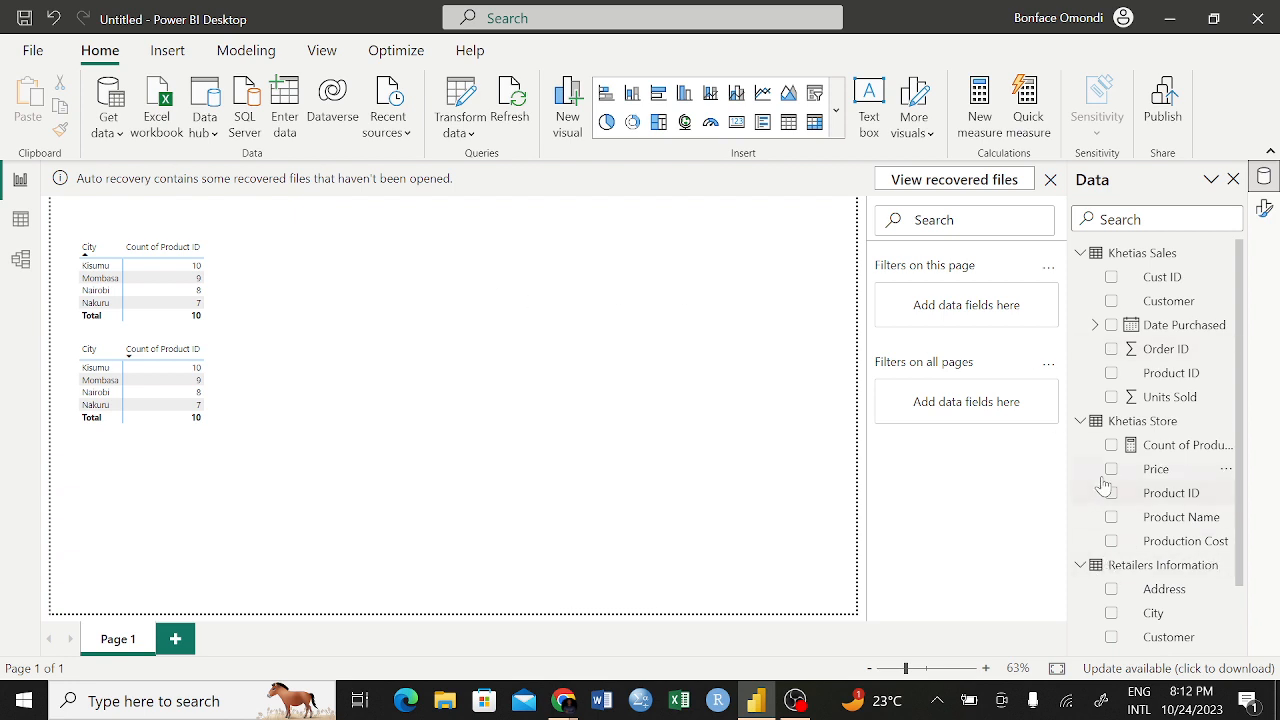
Try to create another SUM measure in Khetias Store, choosing its column from the table's fields
left_click(1093, 430)
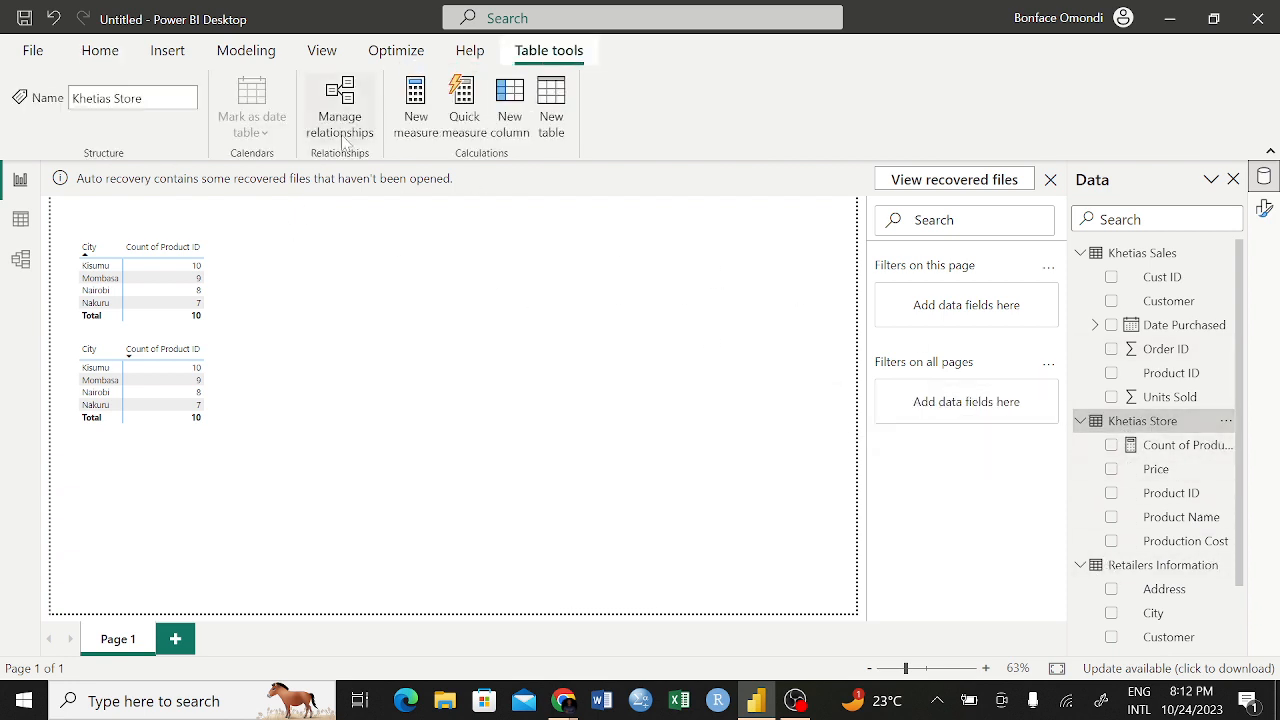
left_click(411, 93)
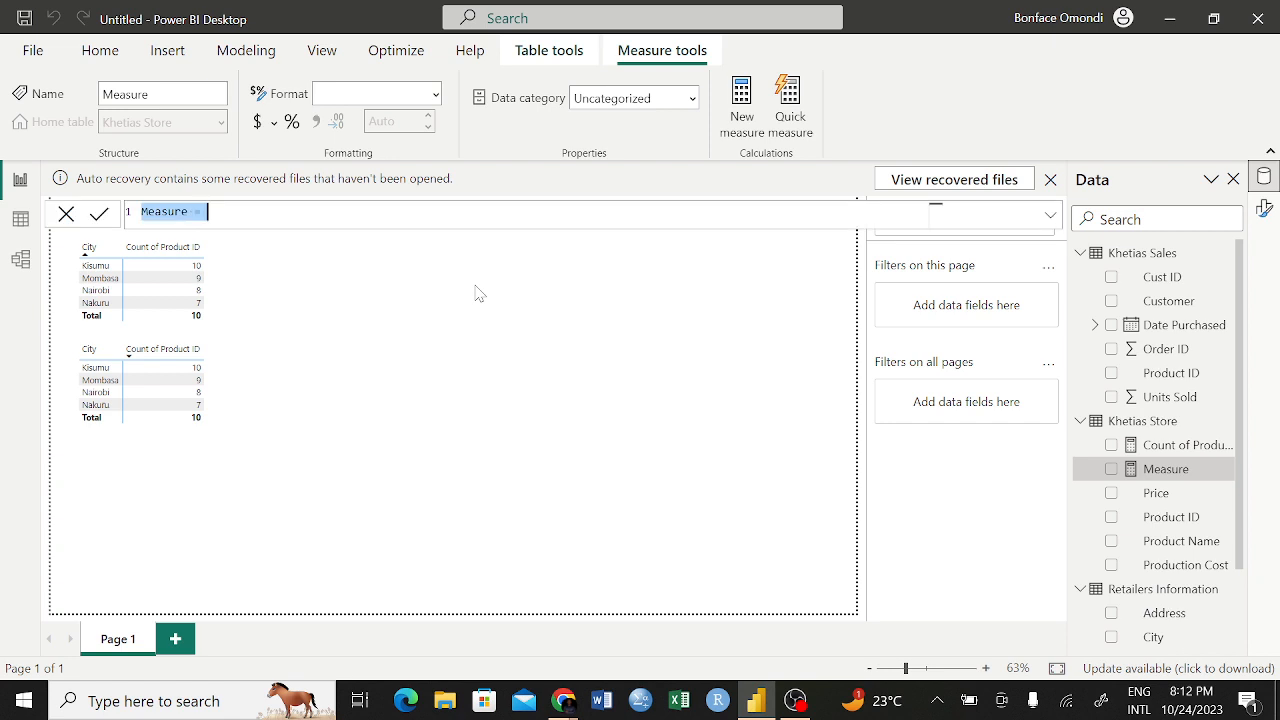
left_click(208, 212)
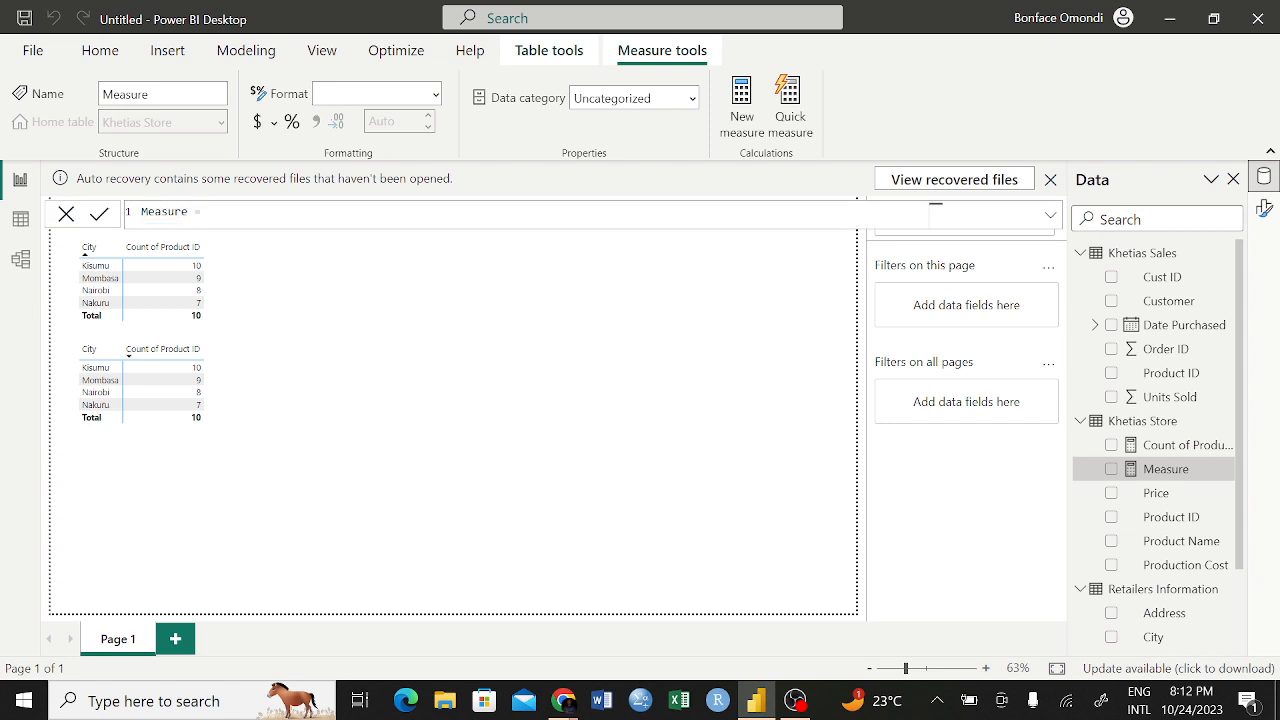
type("sum")
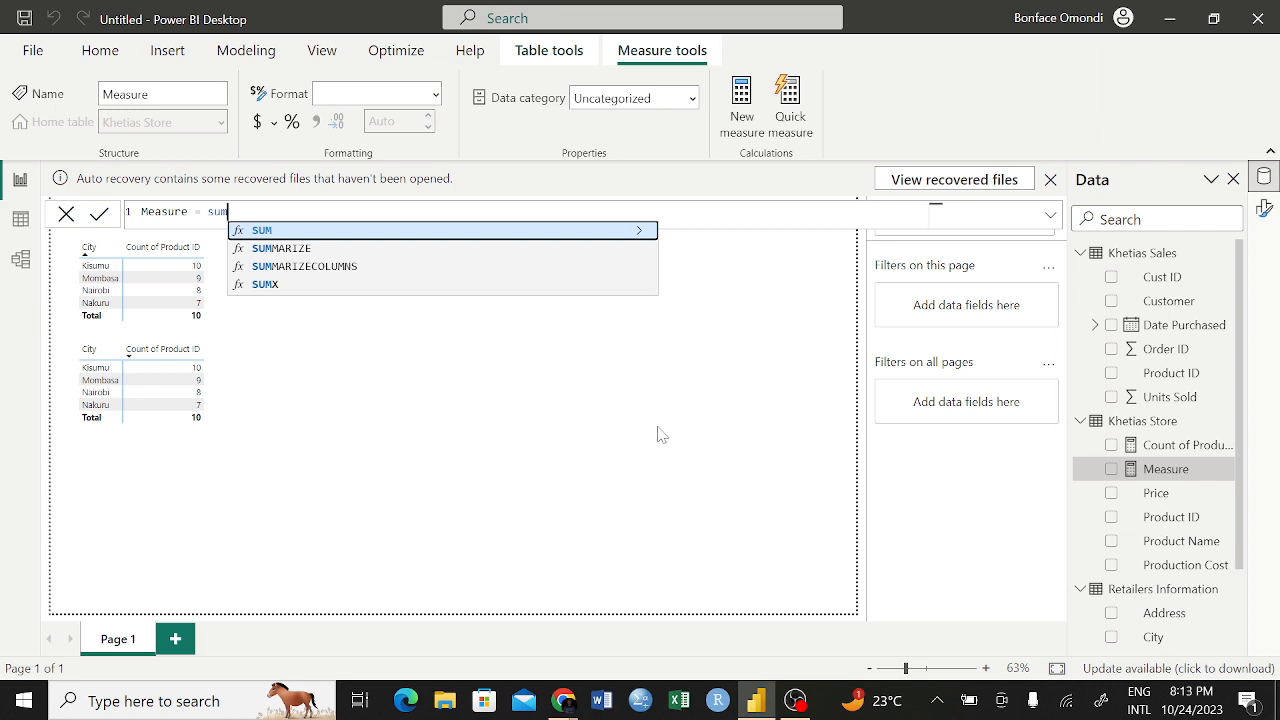
type("(")
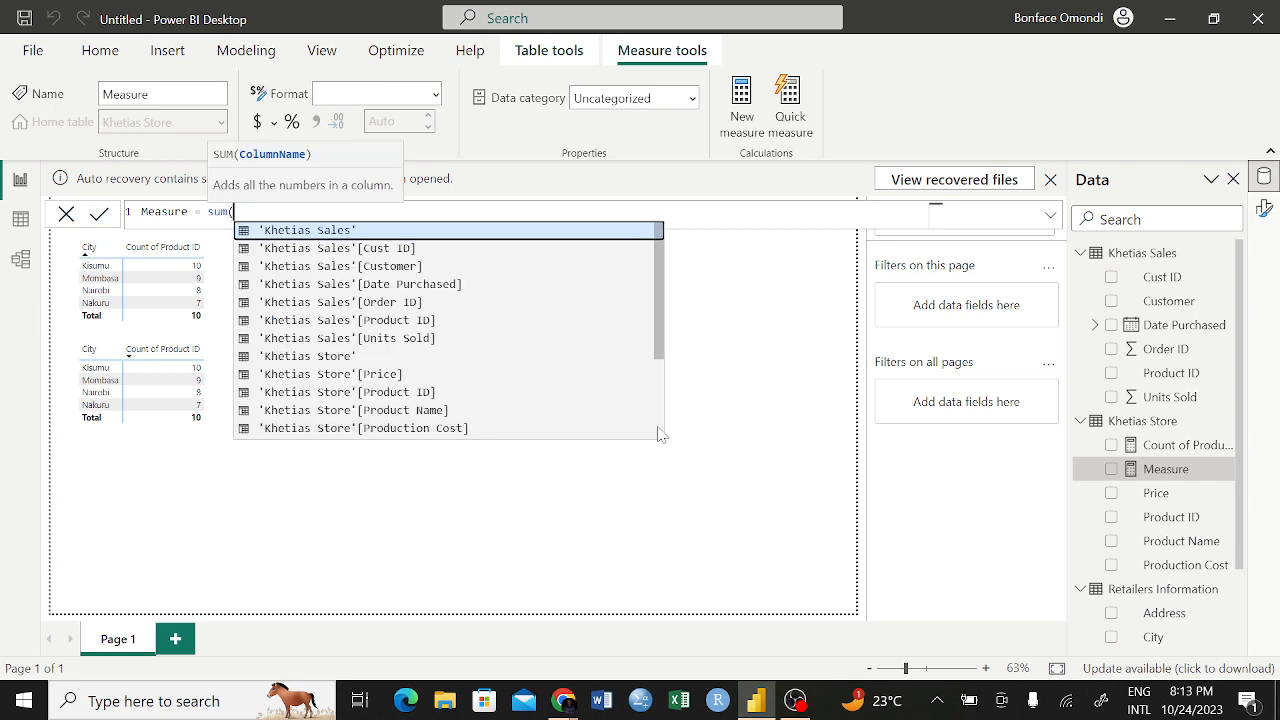
left_click(1150, 545)
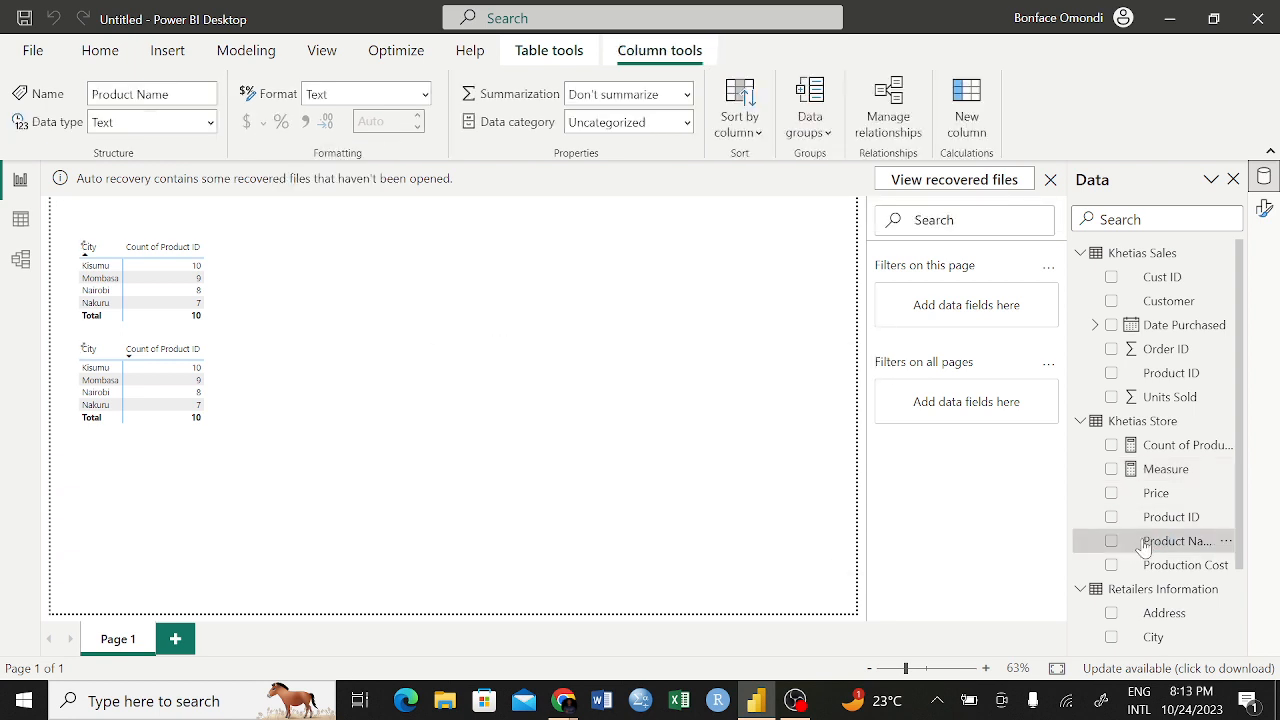
Delete the unfinished SUM measure from the Khetias Store table
right_click(1143, 472)
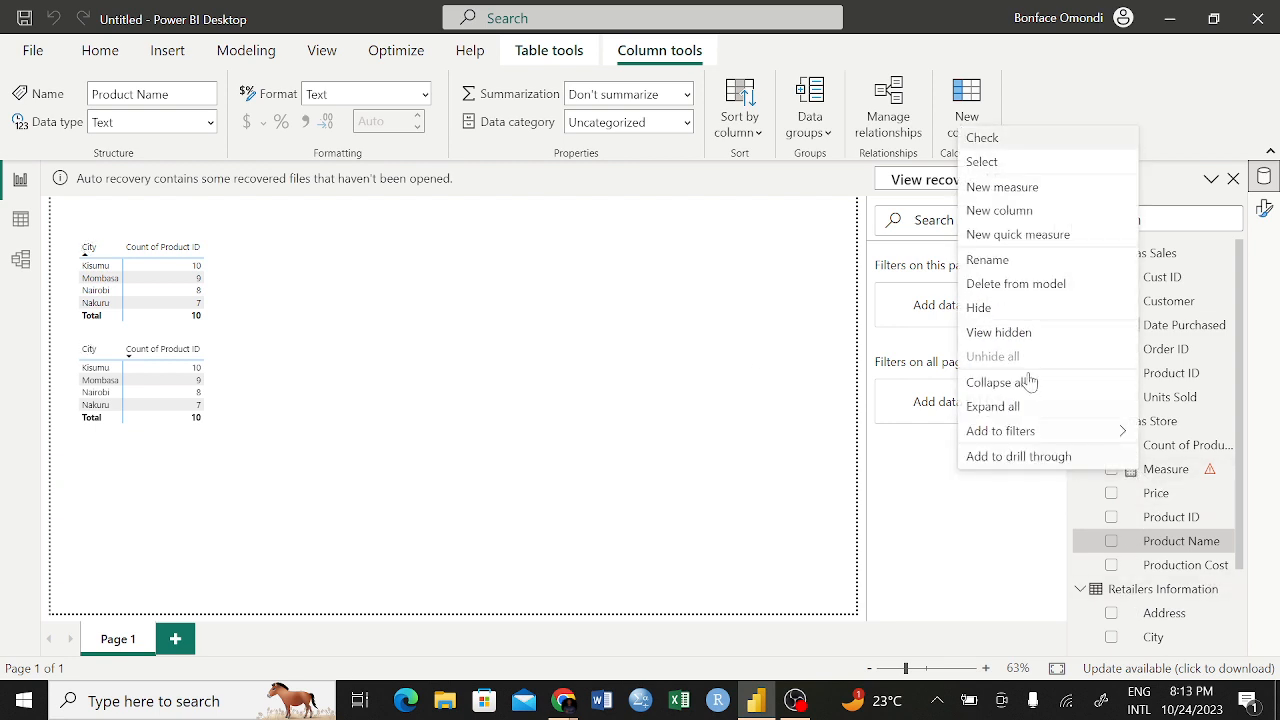
left_click(996, 283)
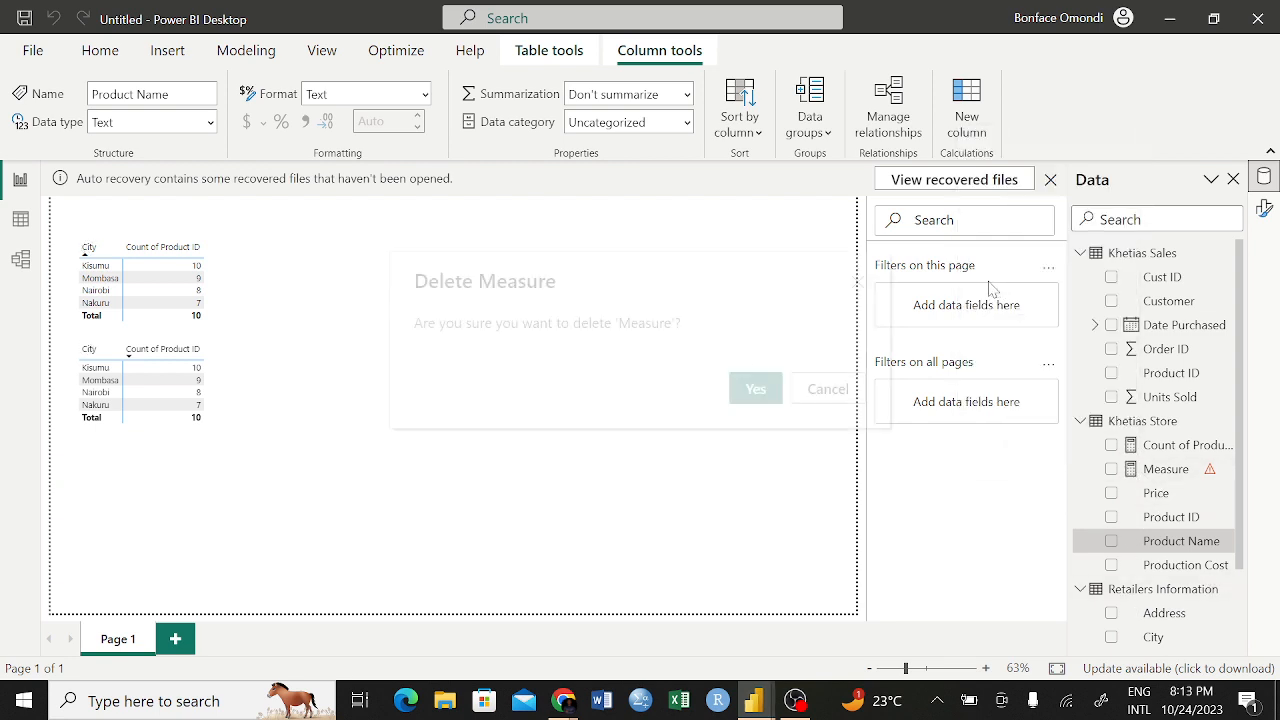
left_click(770, 387)
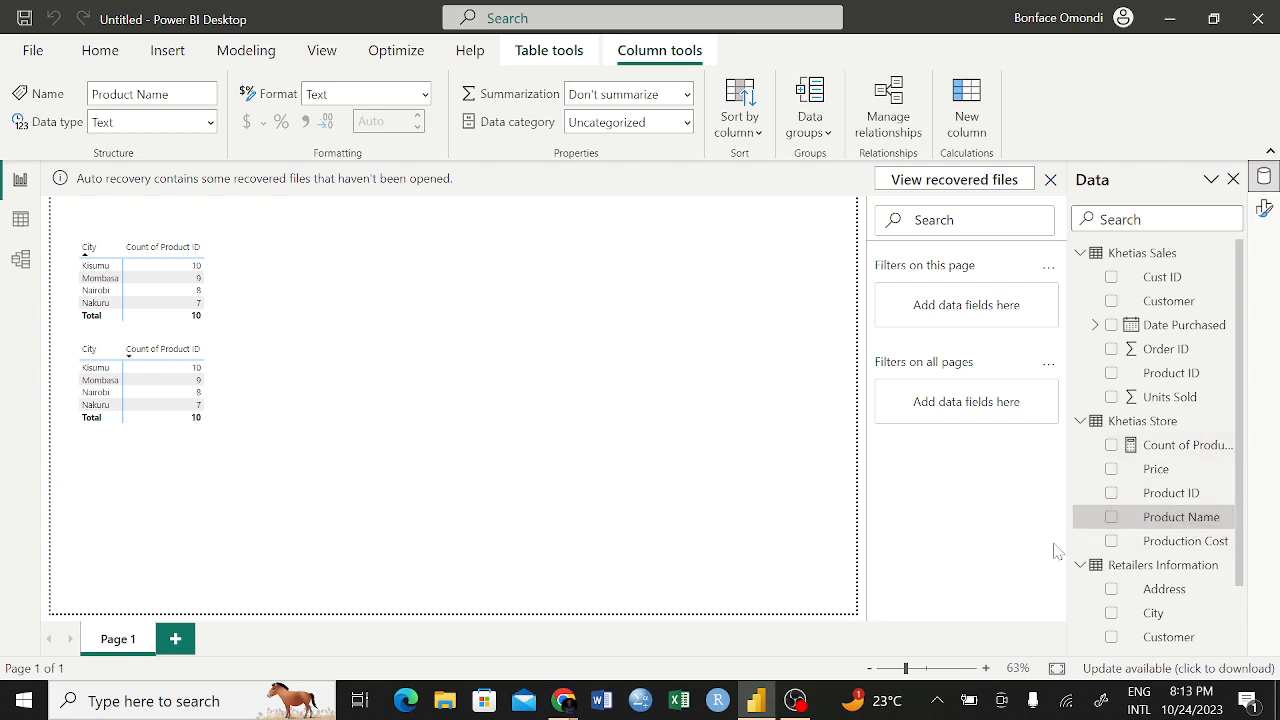
Add a measure to the Khetias Store table defined as sum('Khetias Store'[Price]) and commit it
left_click(1097, 428)
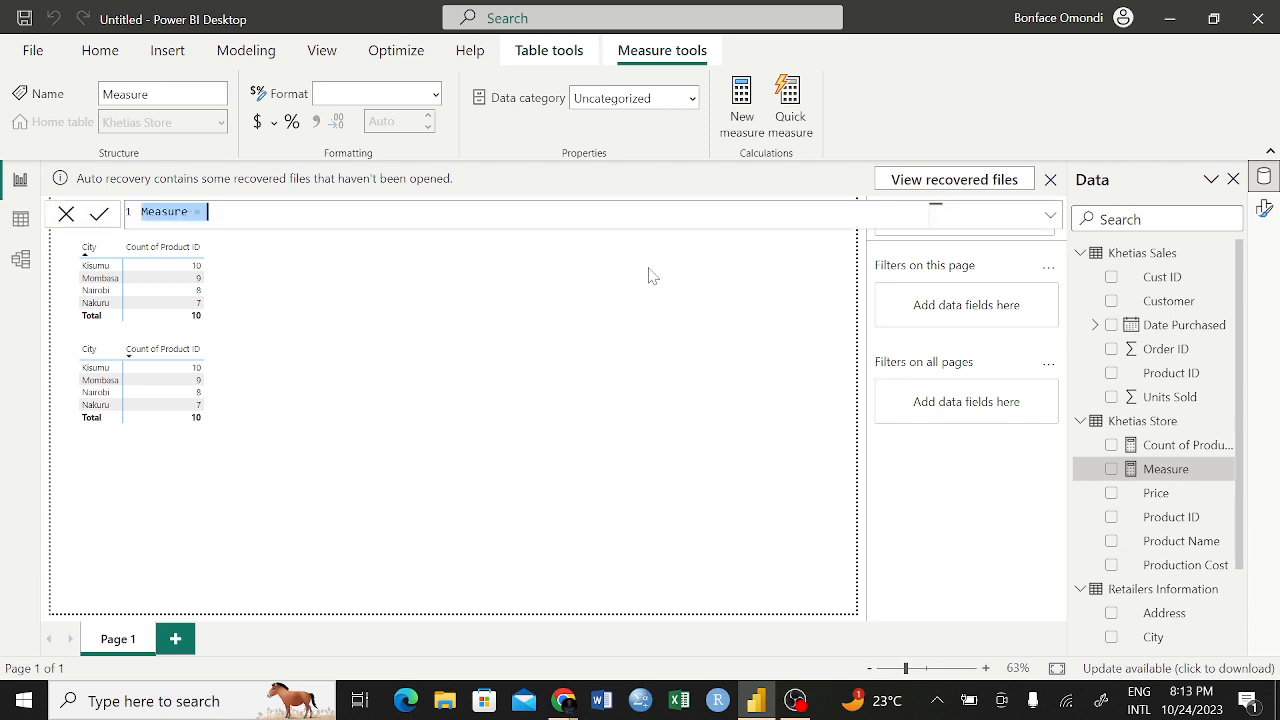
type("sum")
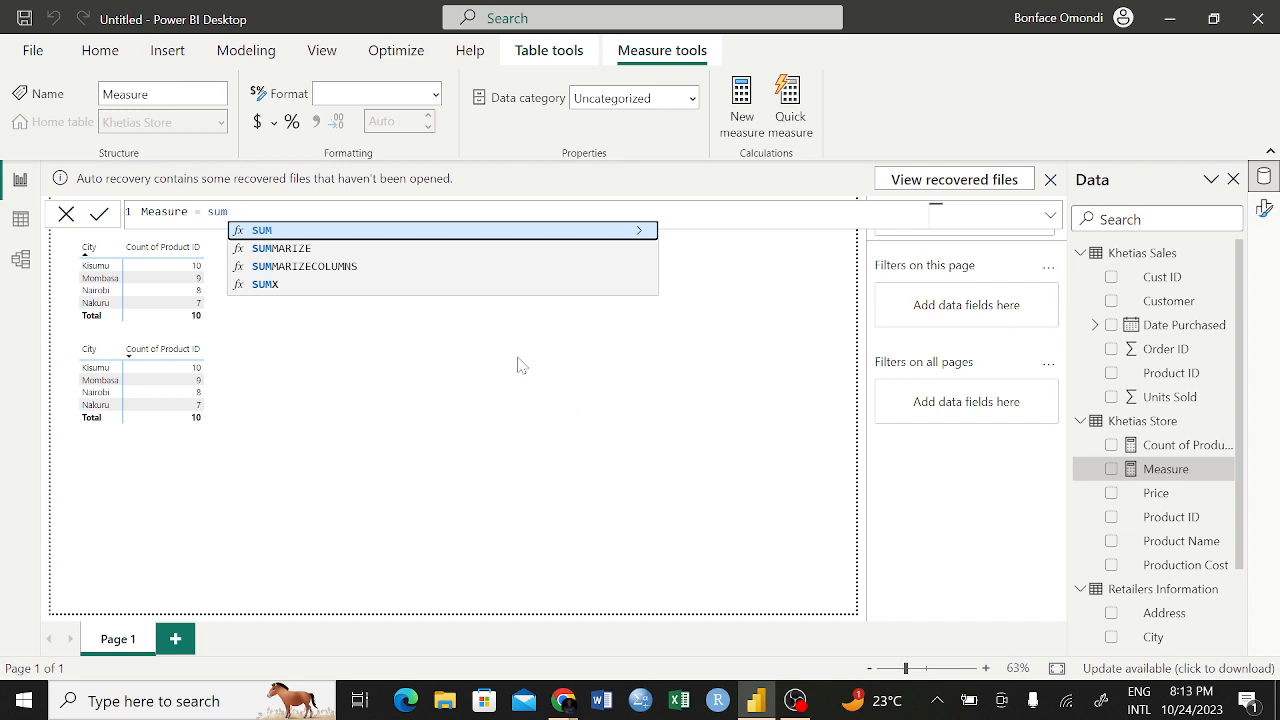
type("(")
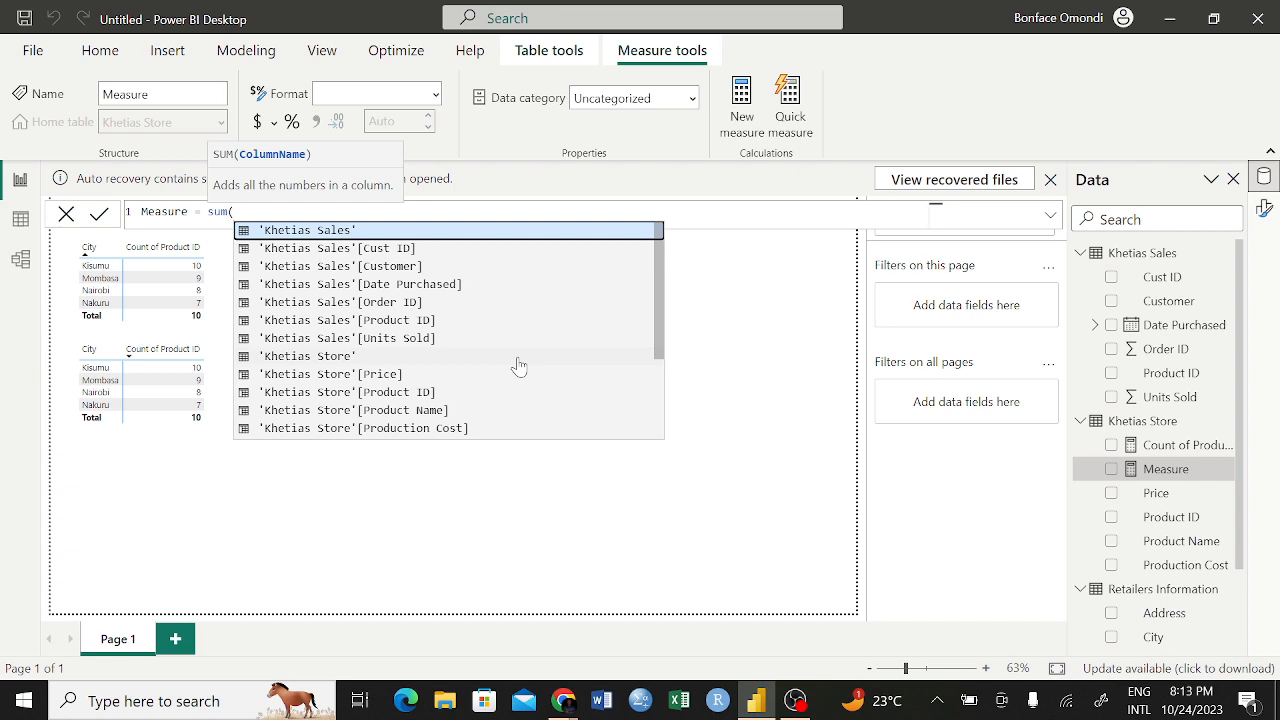
left_click(380, 380)
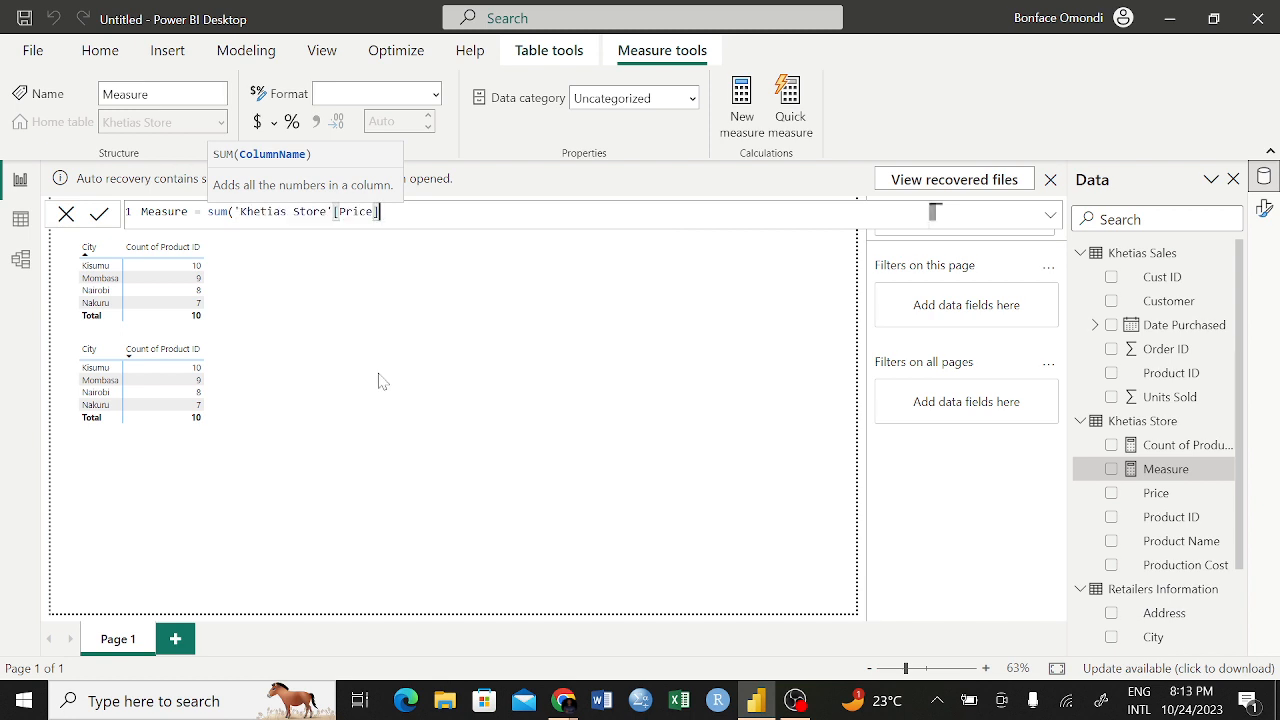
type(")")
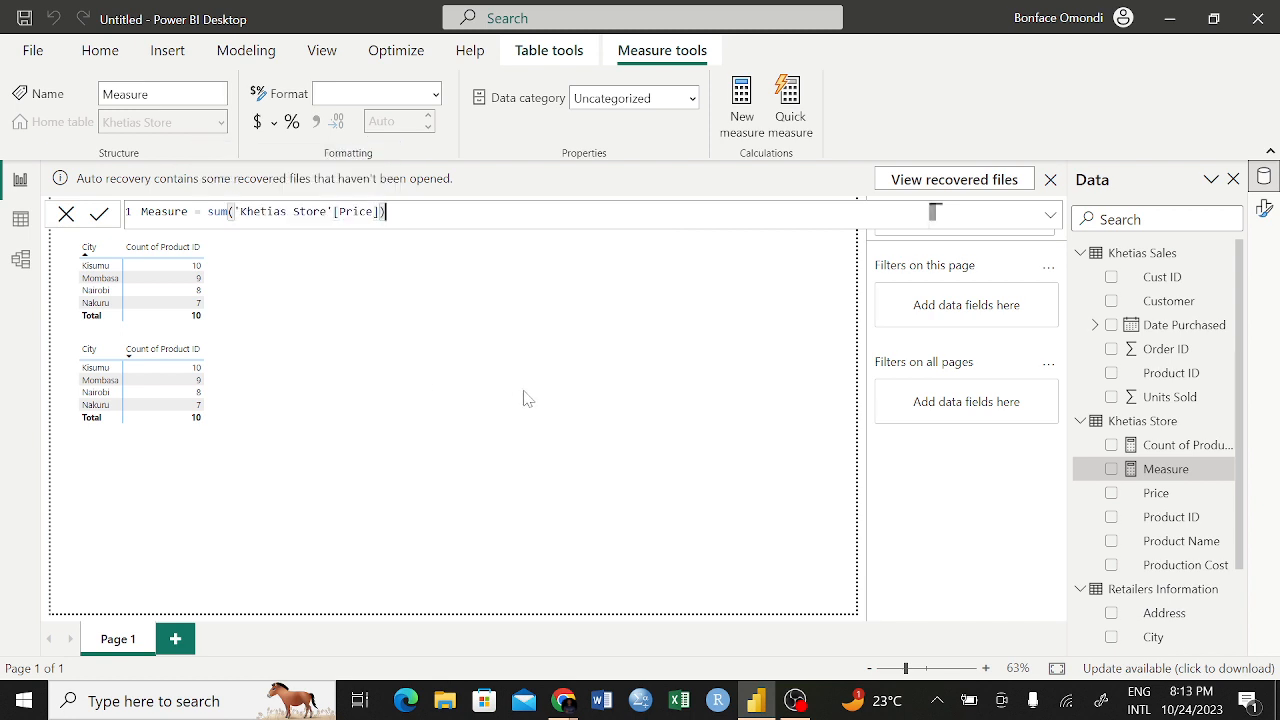
key("Return")
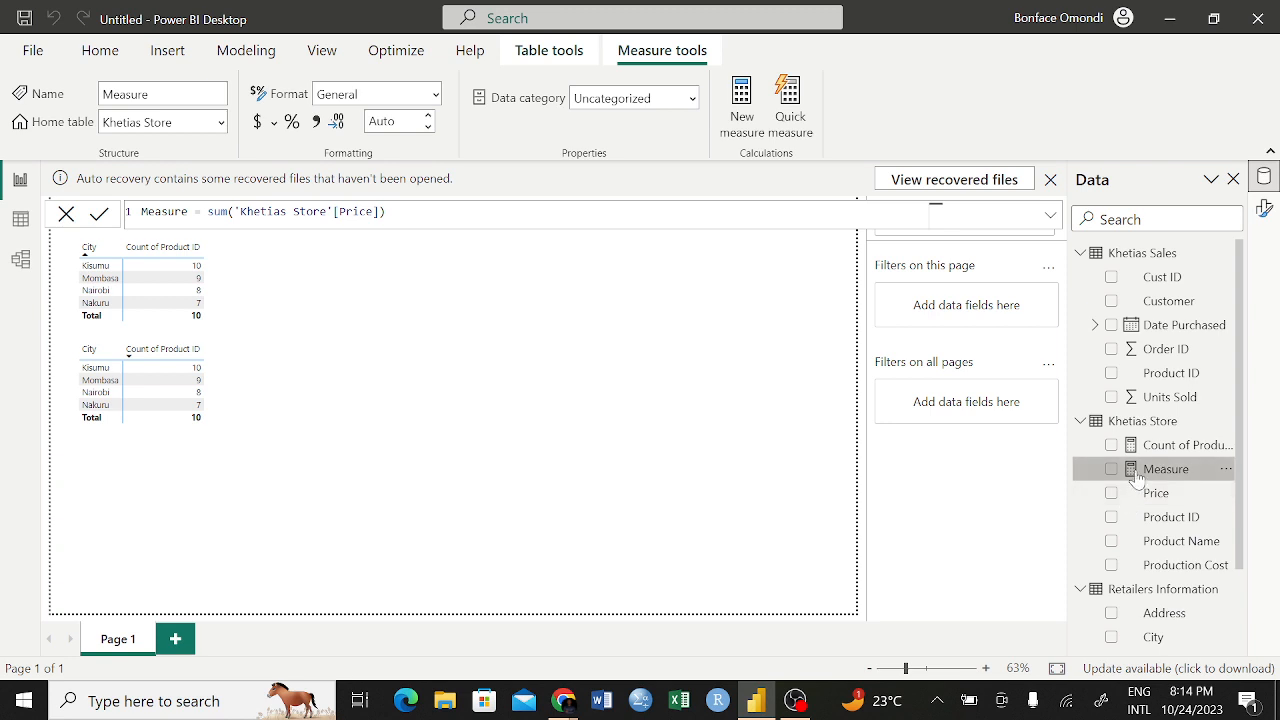
Create a visual from City and the new price-sum Measure beside the existing matrices, and convert it to a matrix
left_click_drag(1143, 645, 483, 291)
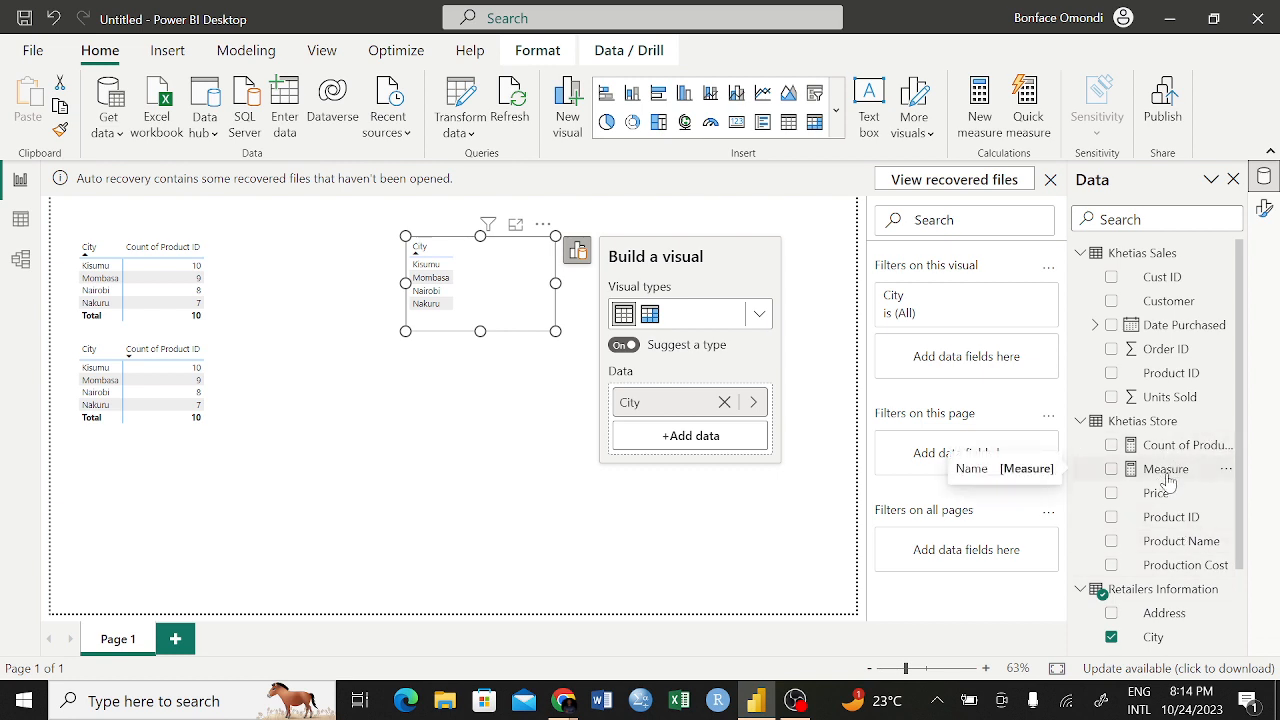
left_click_drag(1168, 475, 732, 453)
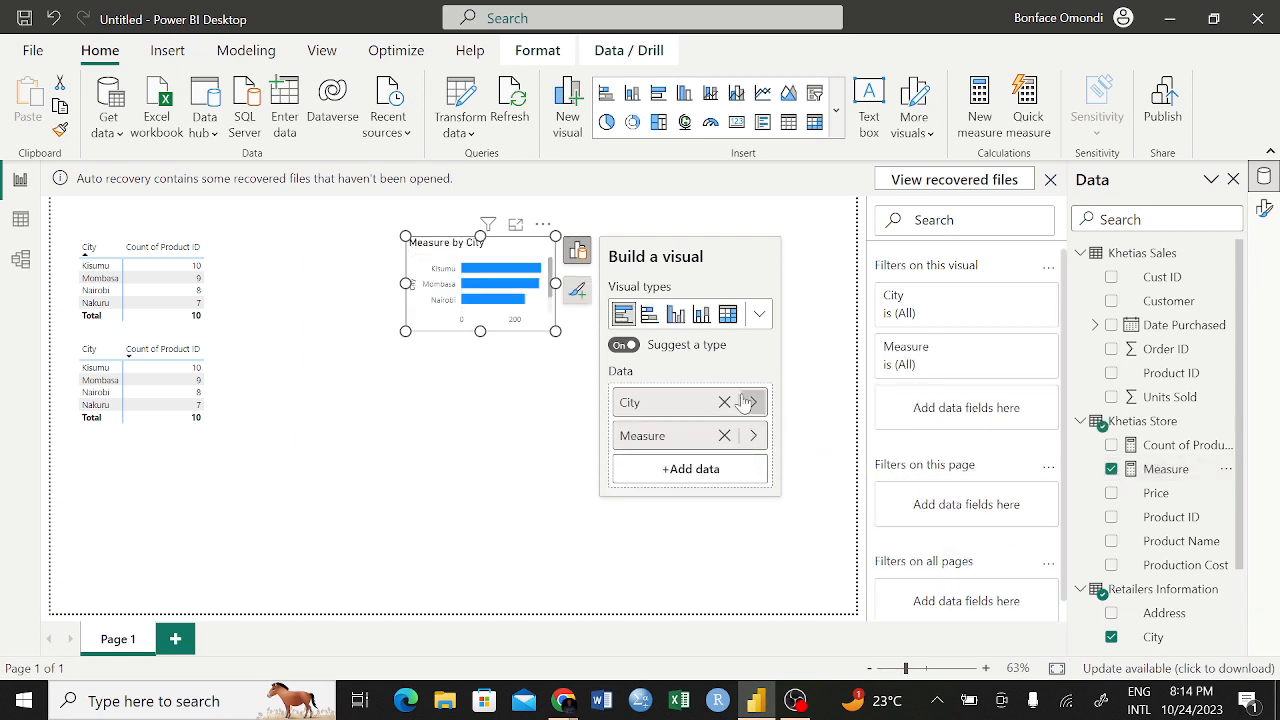
left_click(729, 315)
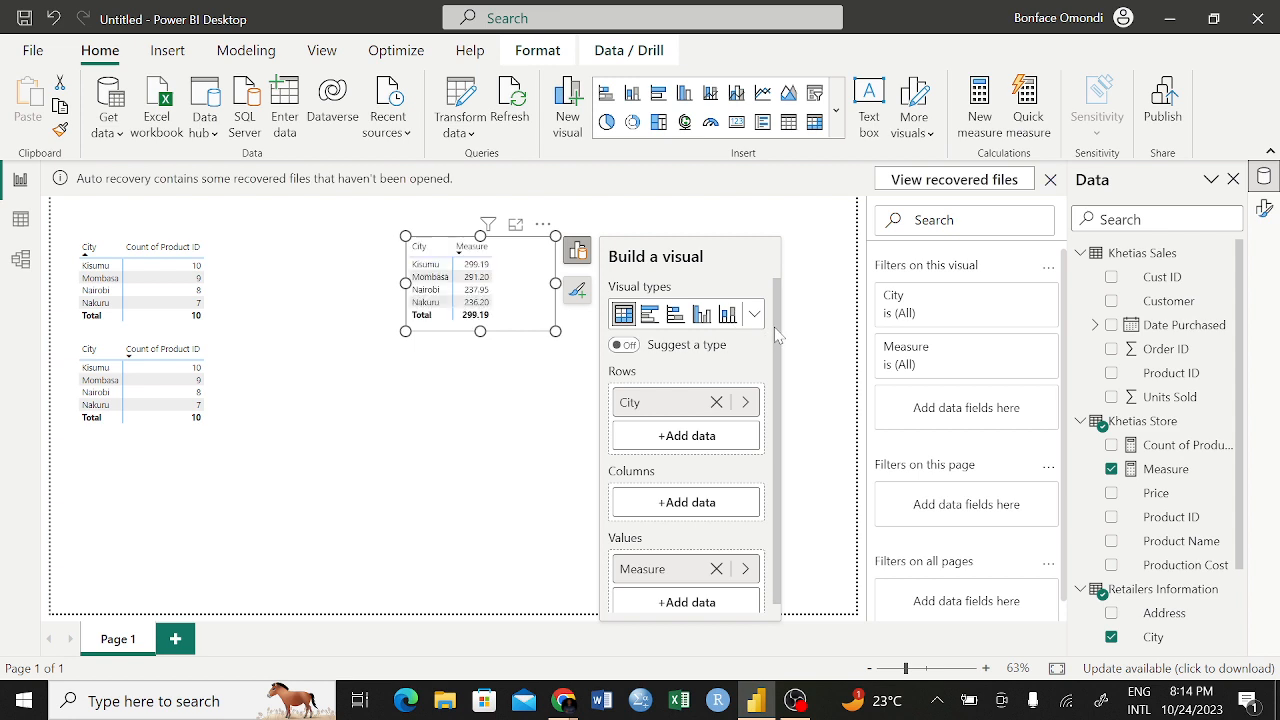
Delete the price-sum Measure from the Khetias Store table and remove the City matrix that used it
left_click(471, 482)
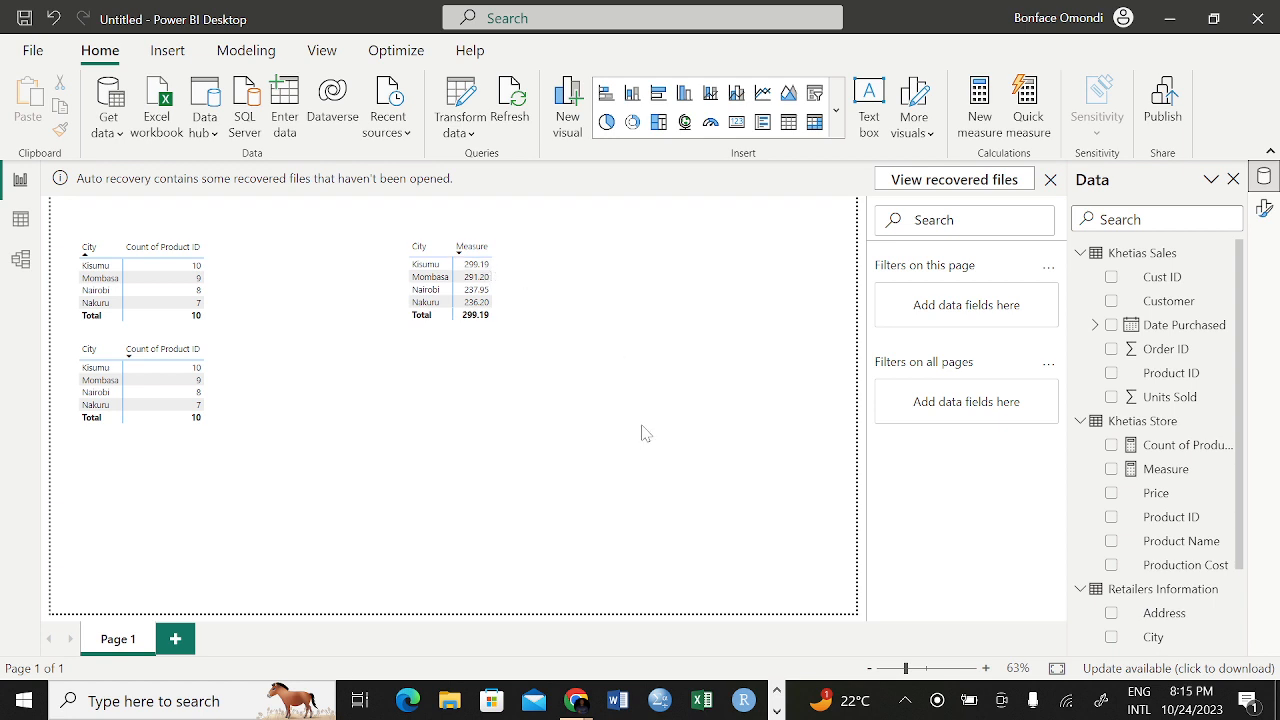
left_click(510, 260)
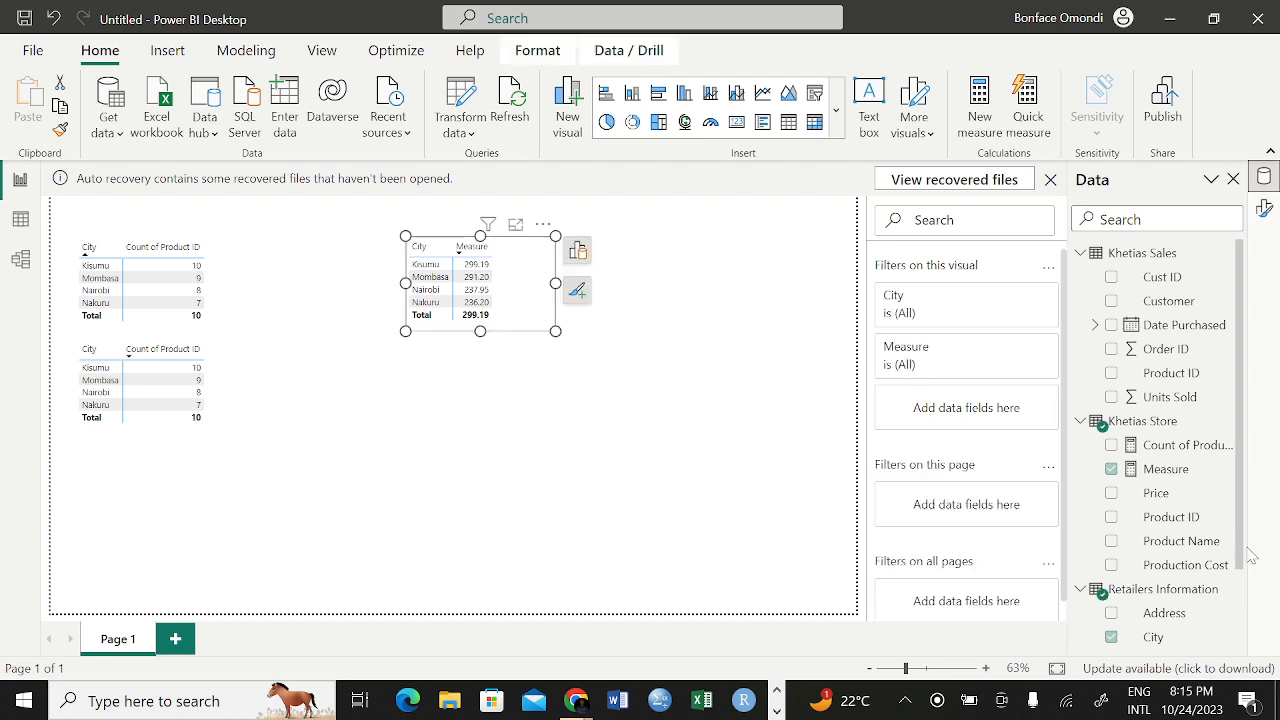
right_click(1136, 478)
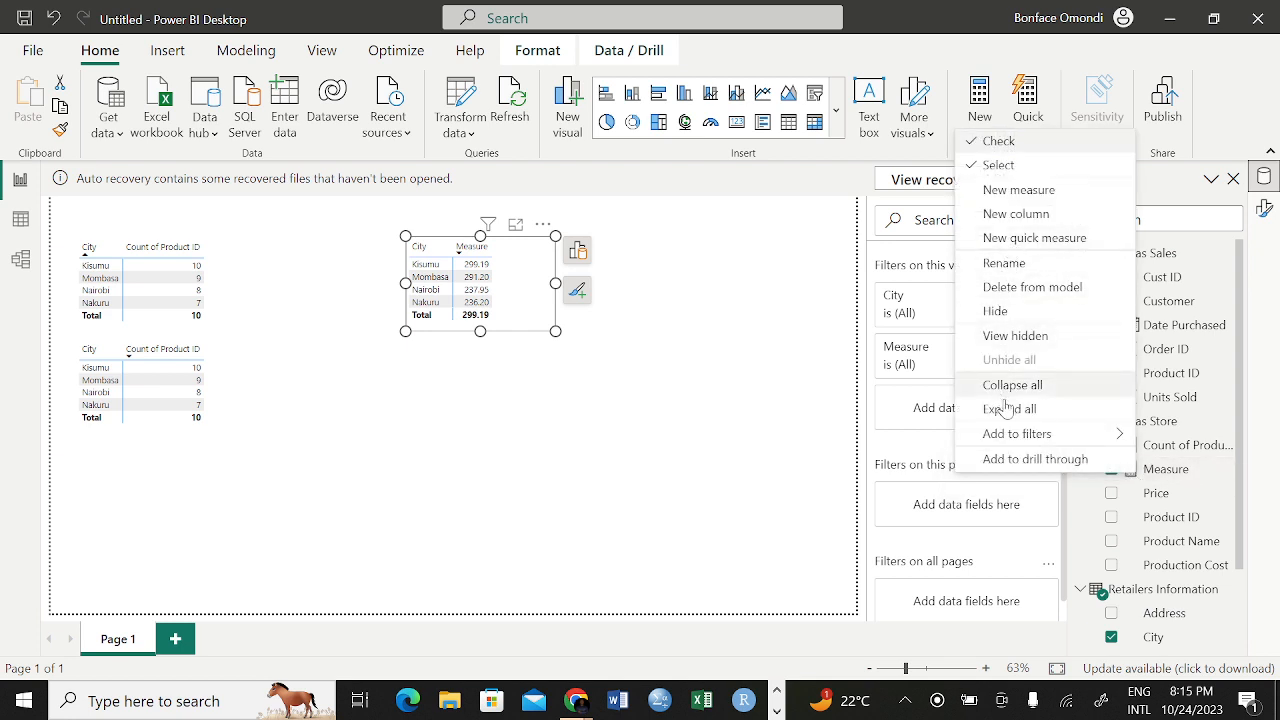
left_click(1007, 288)
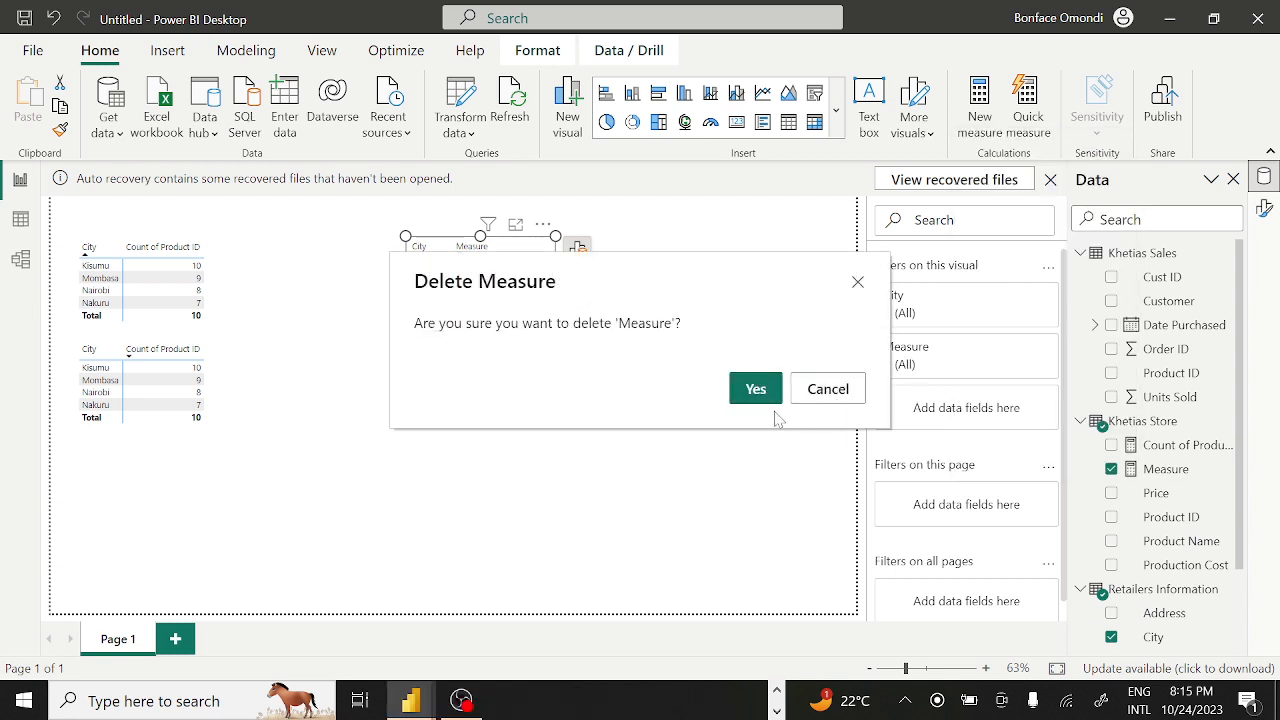
left_click(755, 389)
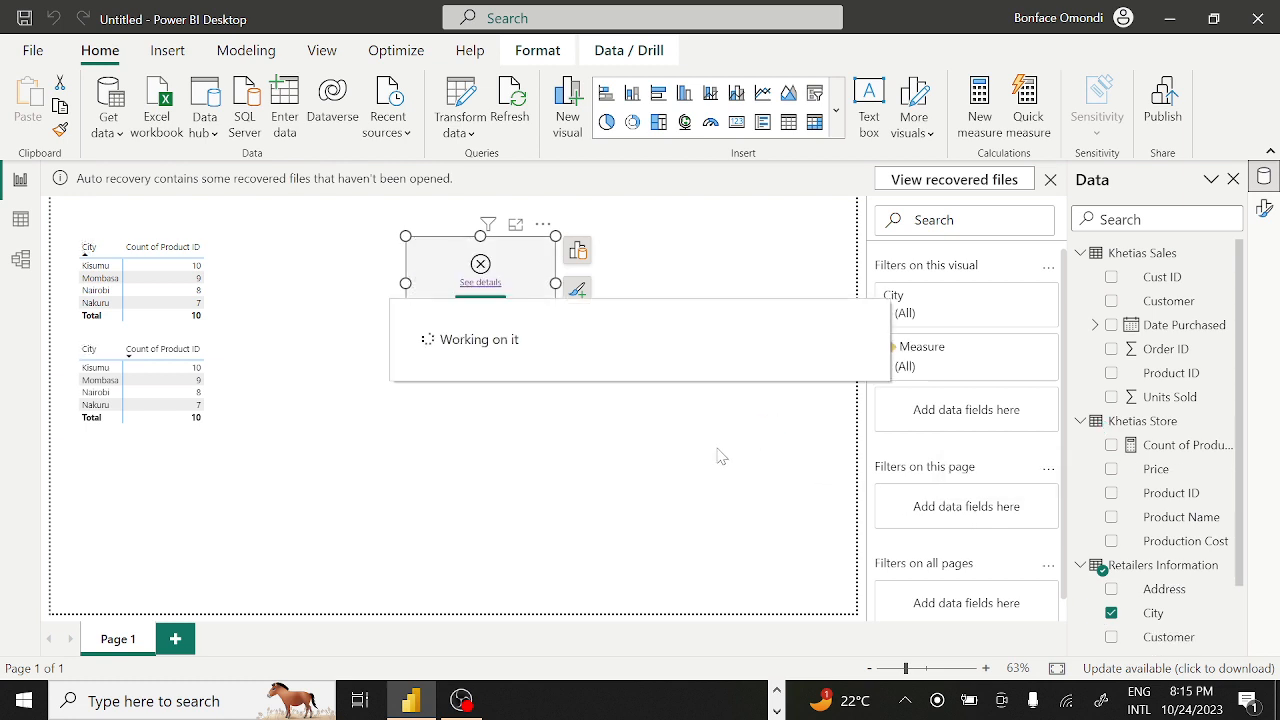
left_click(541, 225)
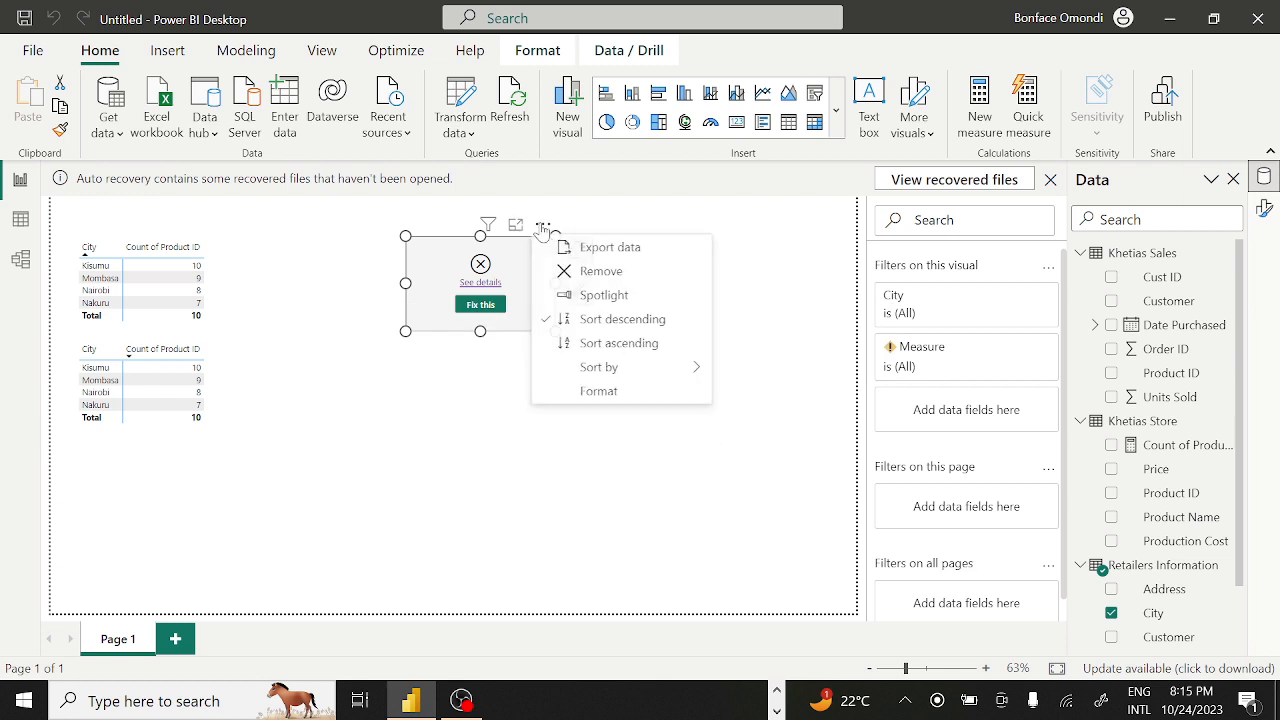
left_click(600, 272)
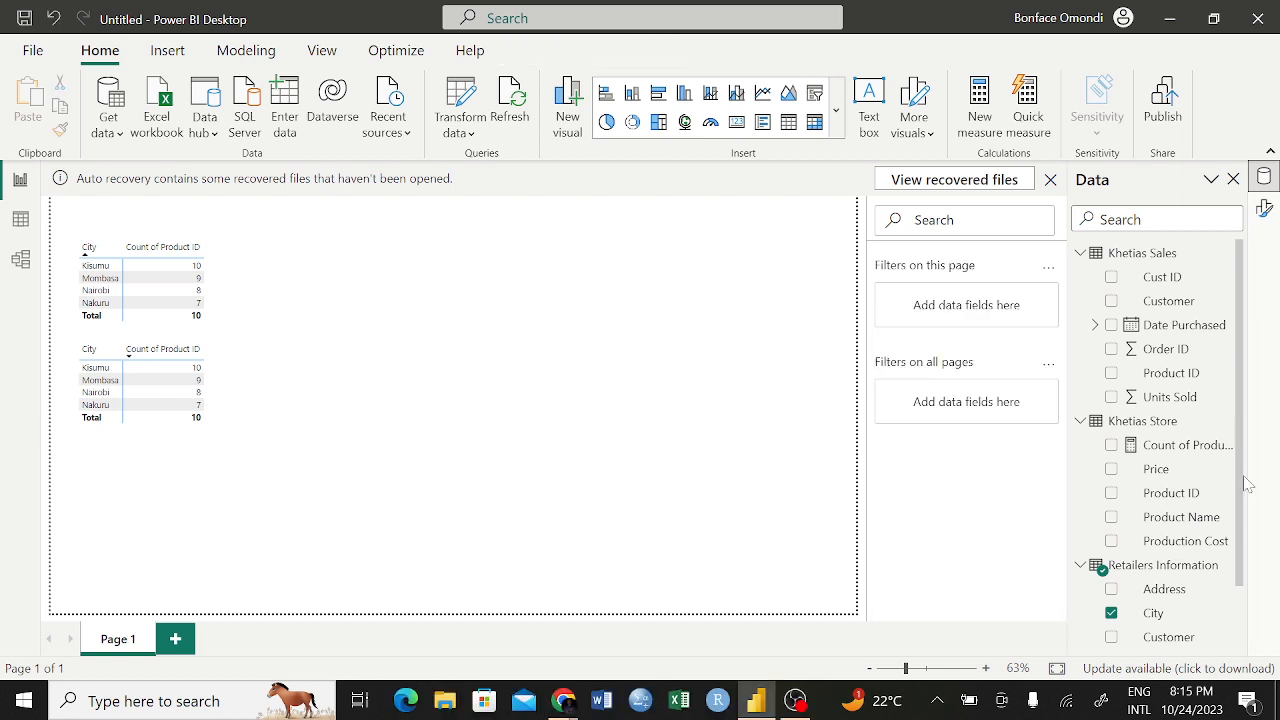
Add a measure to the Khetias Sales table defined as SUM('Khetias Sales'[Units Sold]) and commit it
left_click(1086, 422)
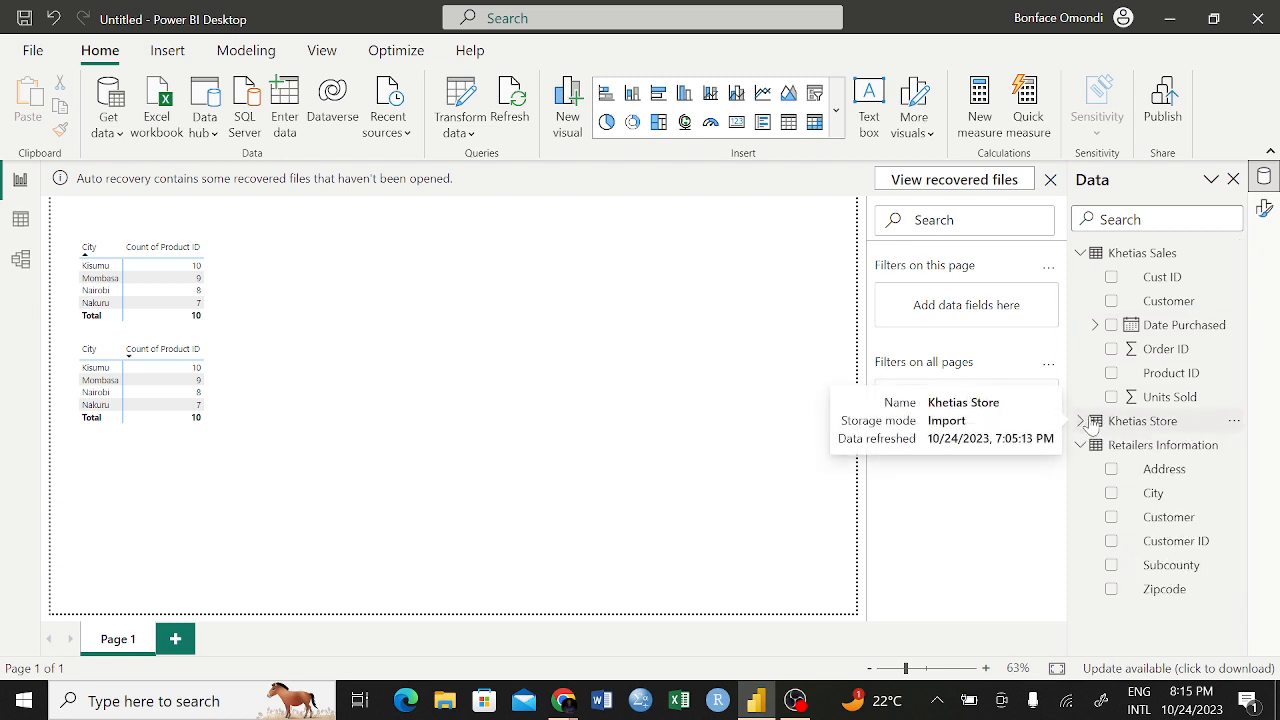
left_click(1102, 258)
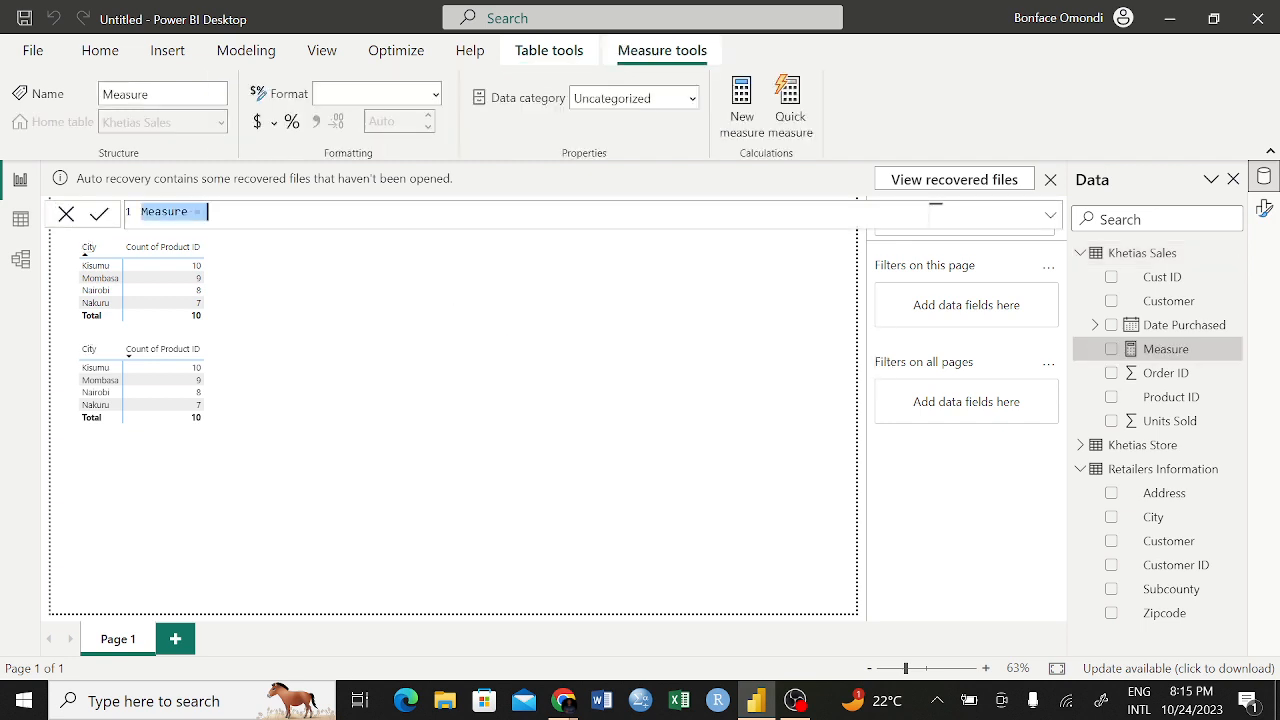
type("sum")
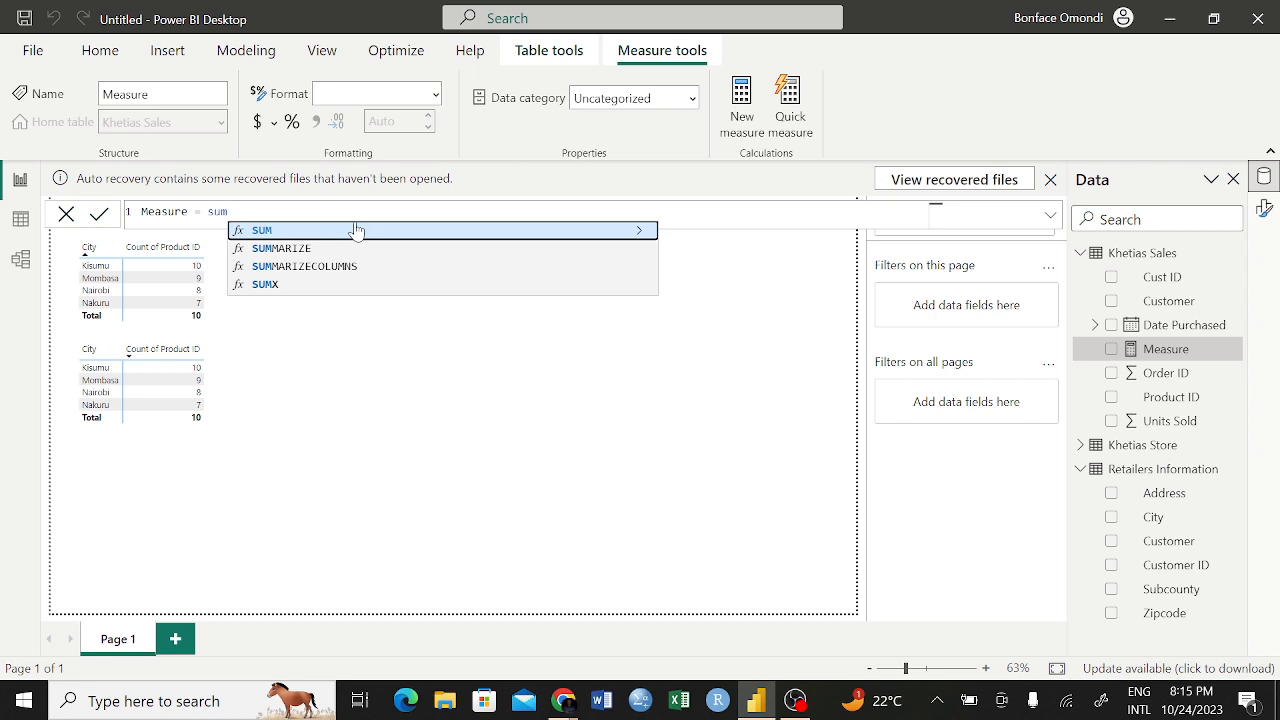
left_click(357, 231)
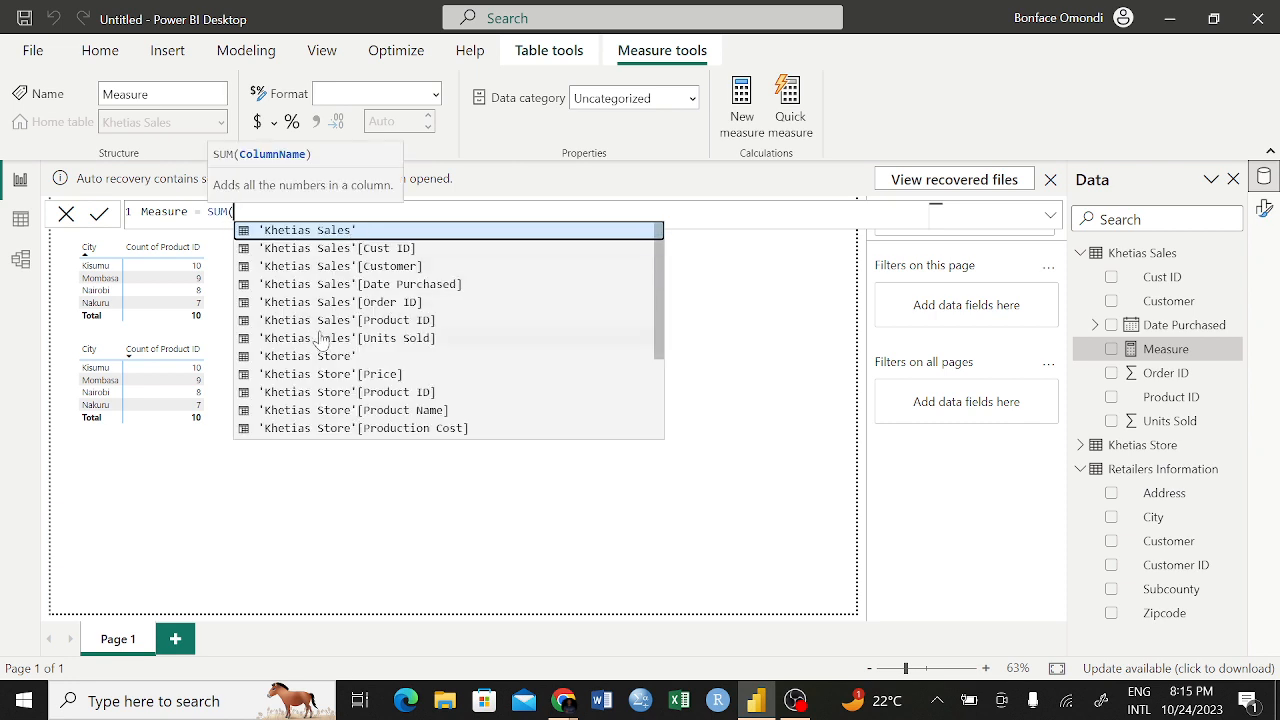
left_click(364, 339)
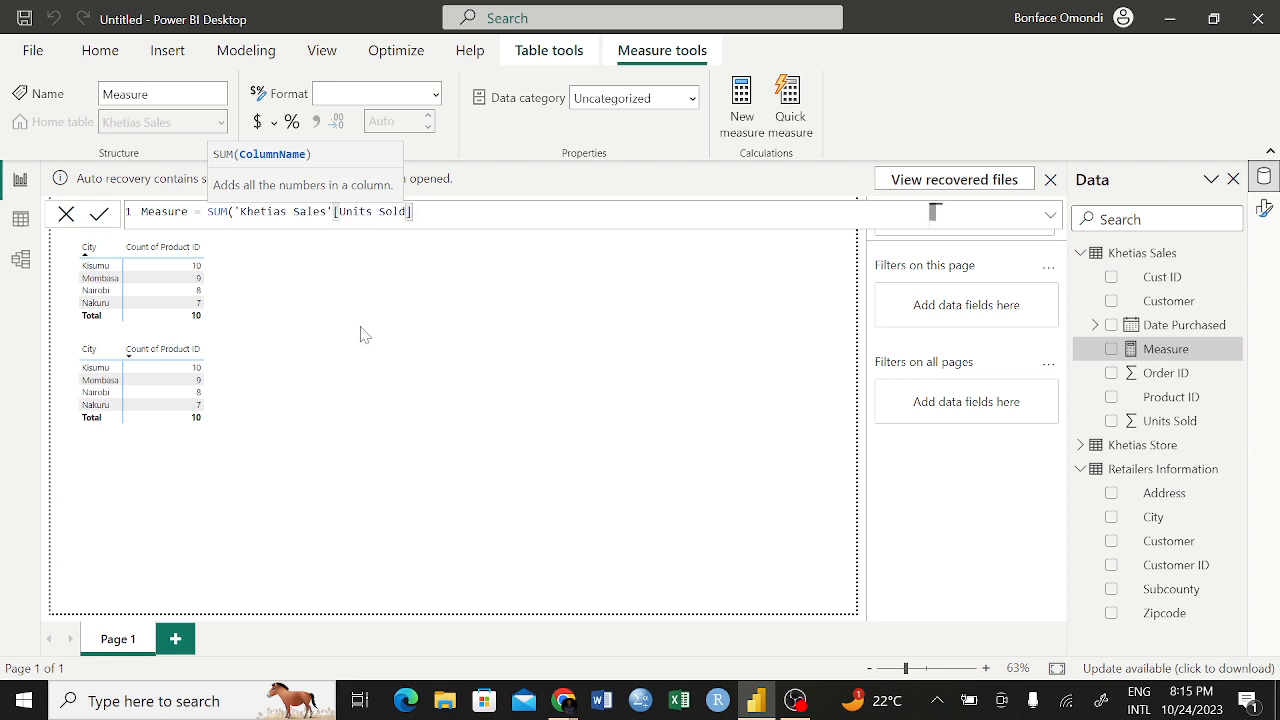
type(")")
key("Return")
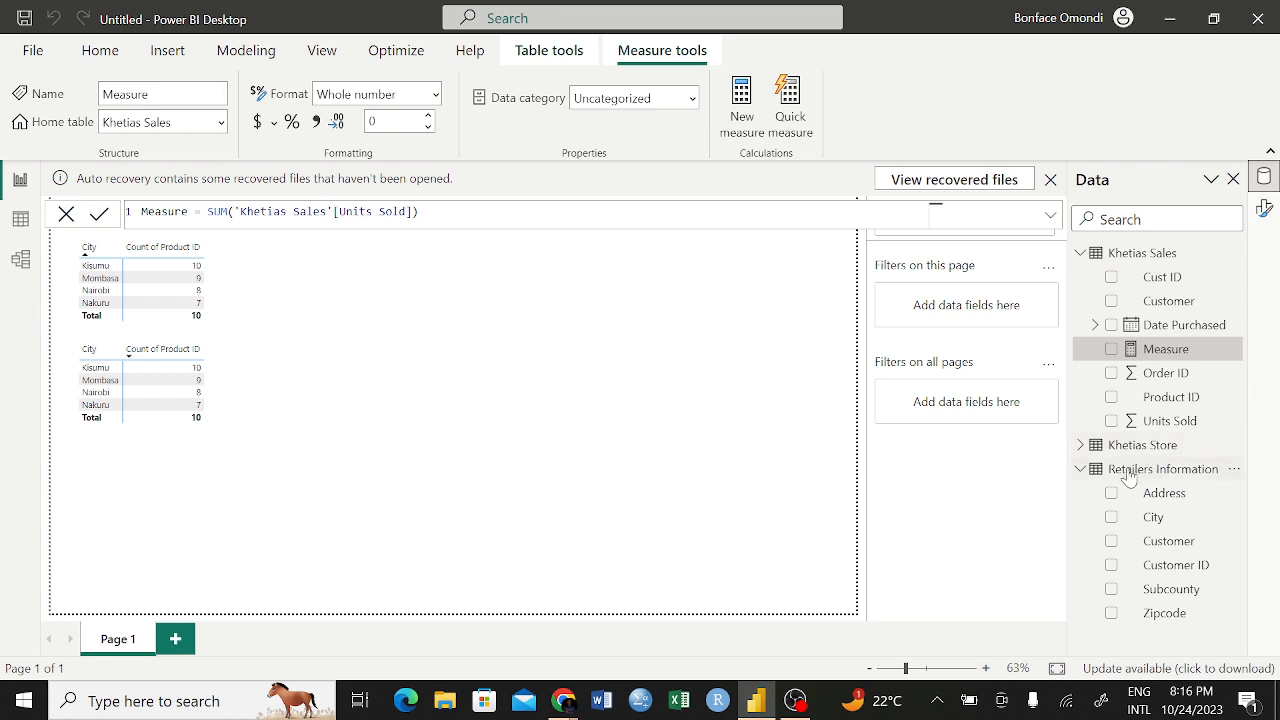
Create a matrix from Khetias Store's Product Name and the Khetias Sales Measure, and enlarge it to fit all product rows
left_click(1085, 447)
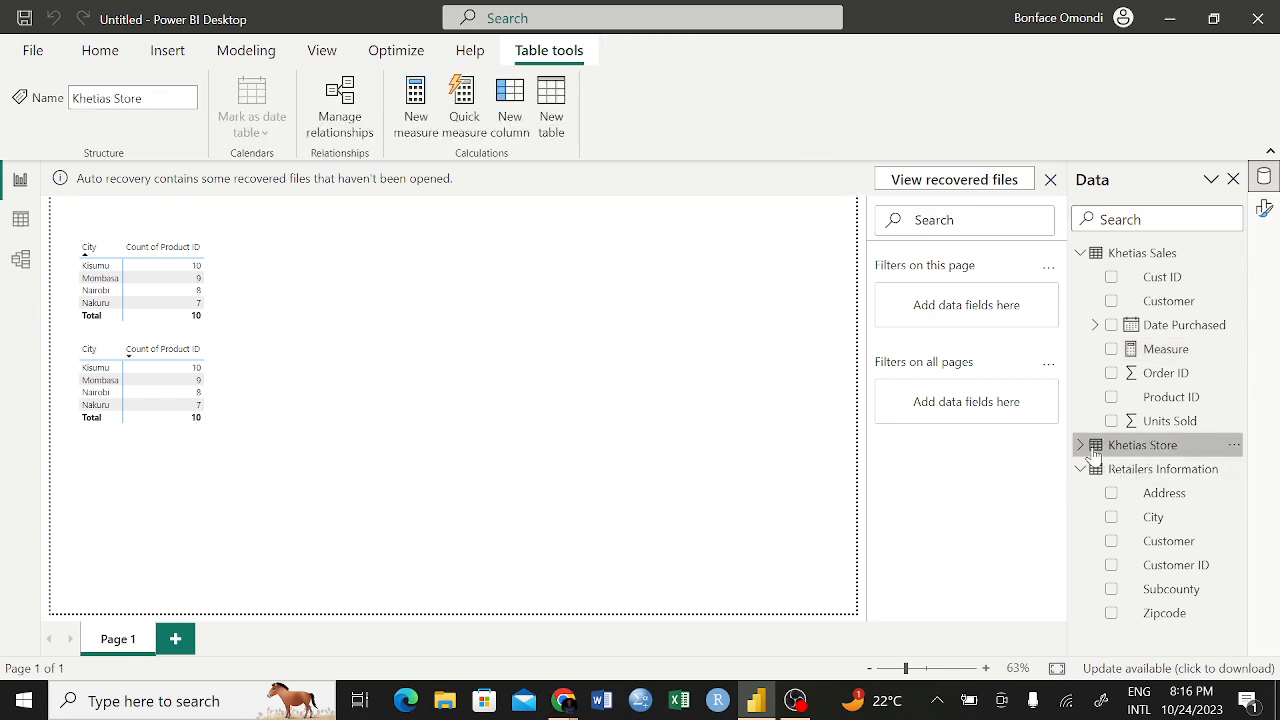
left_click(1081, 446)
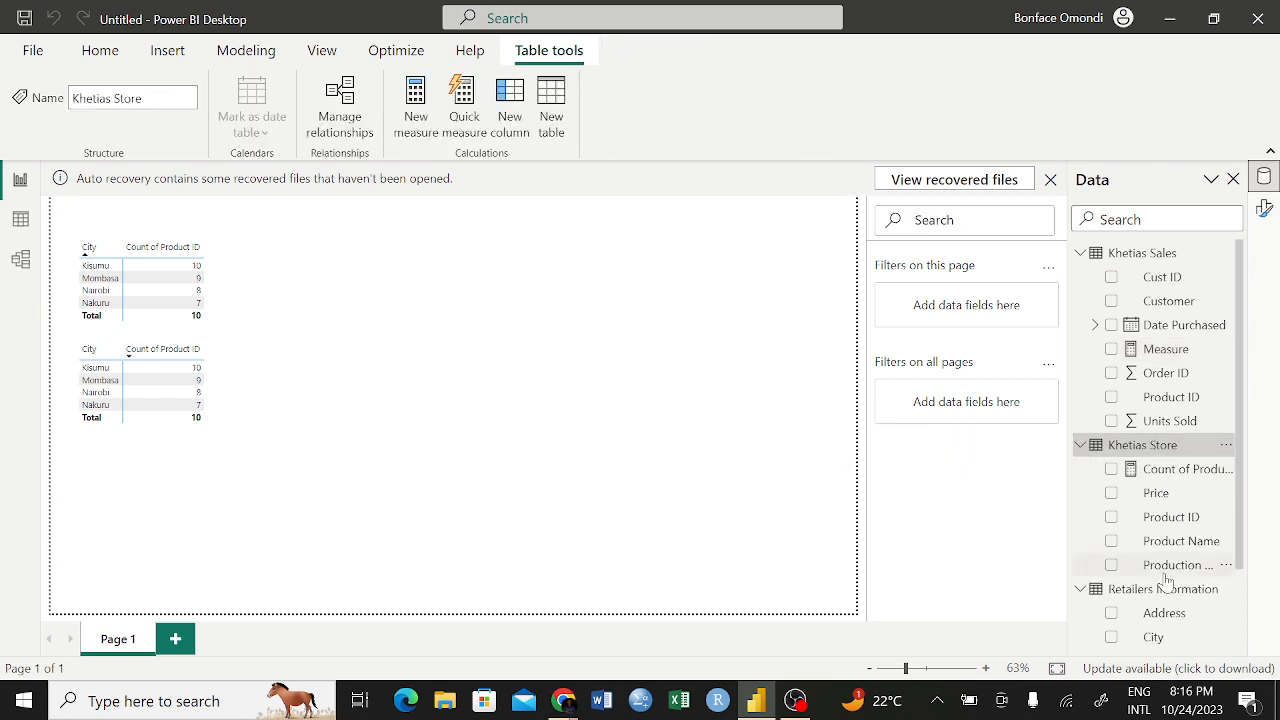
left_click_drag(1160, 548, 506, 323)
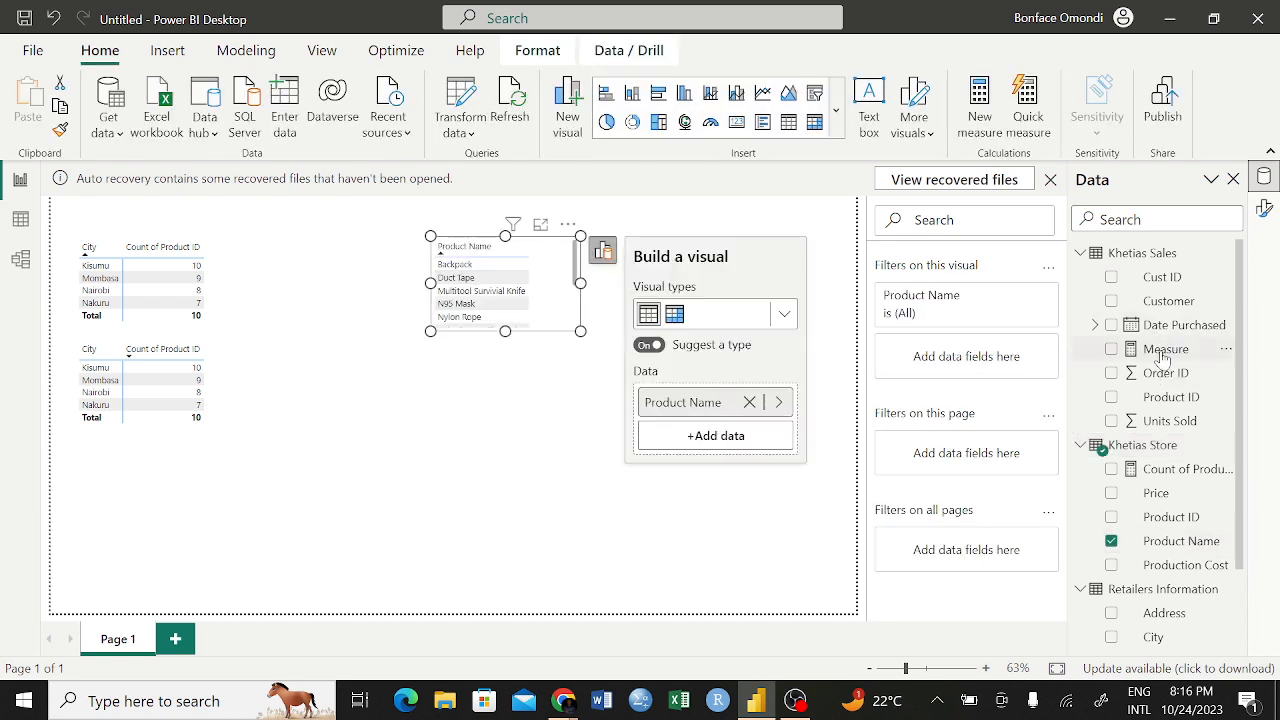
left_click_drag(1160, 349, 726, 447)
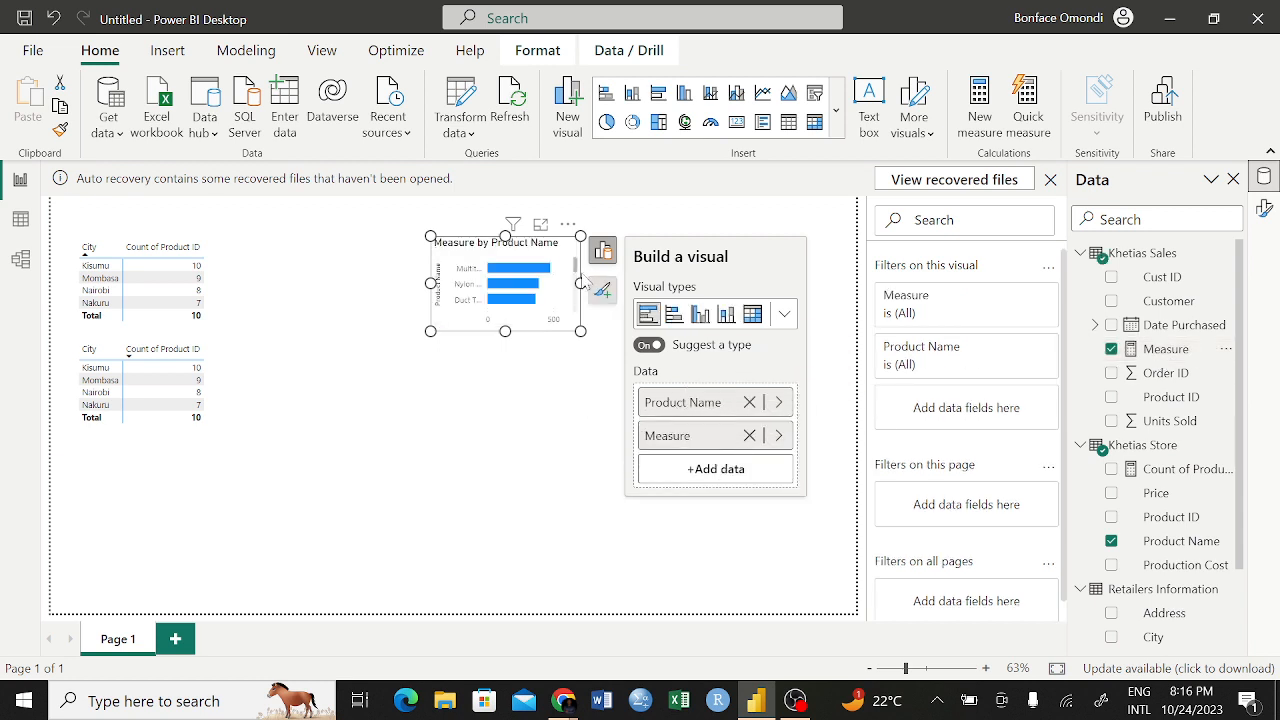
left_click(753, 316)
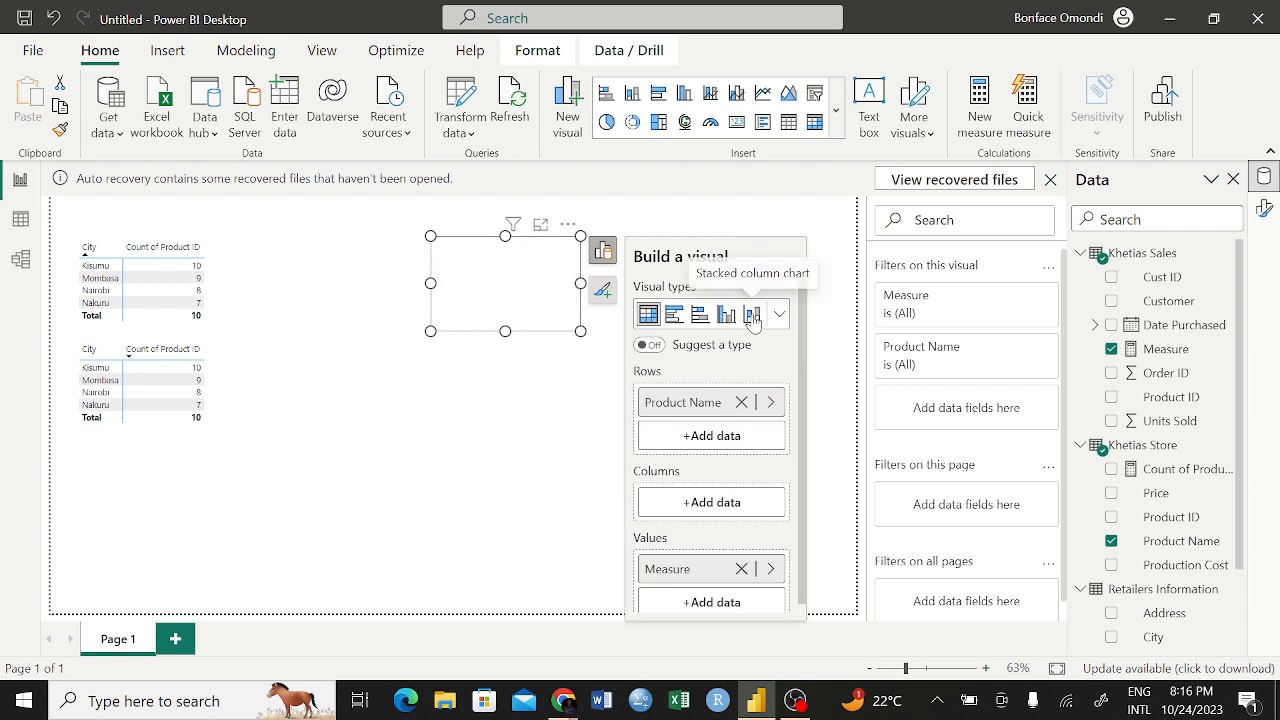
left_click_drag(580, 330, 632, 420)
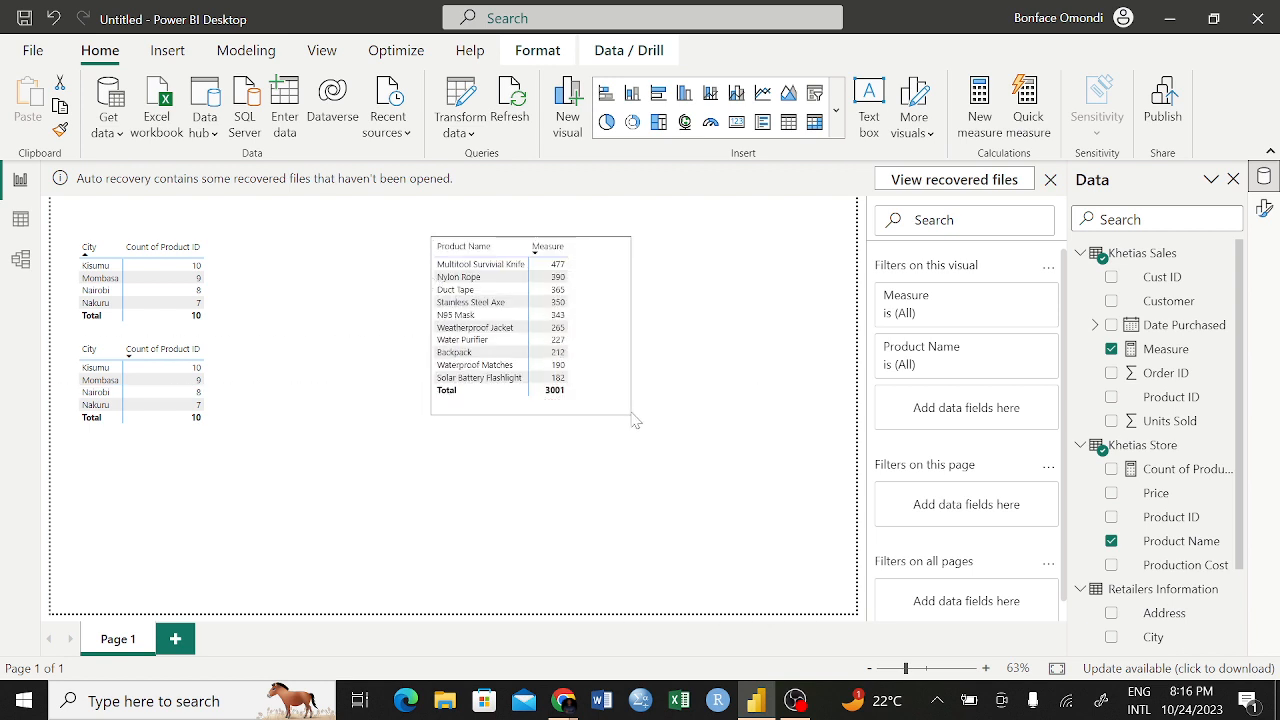
left_click(548, 522)
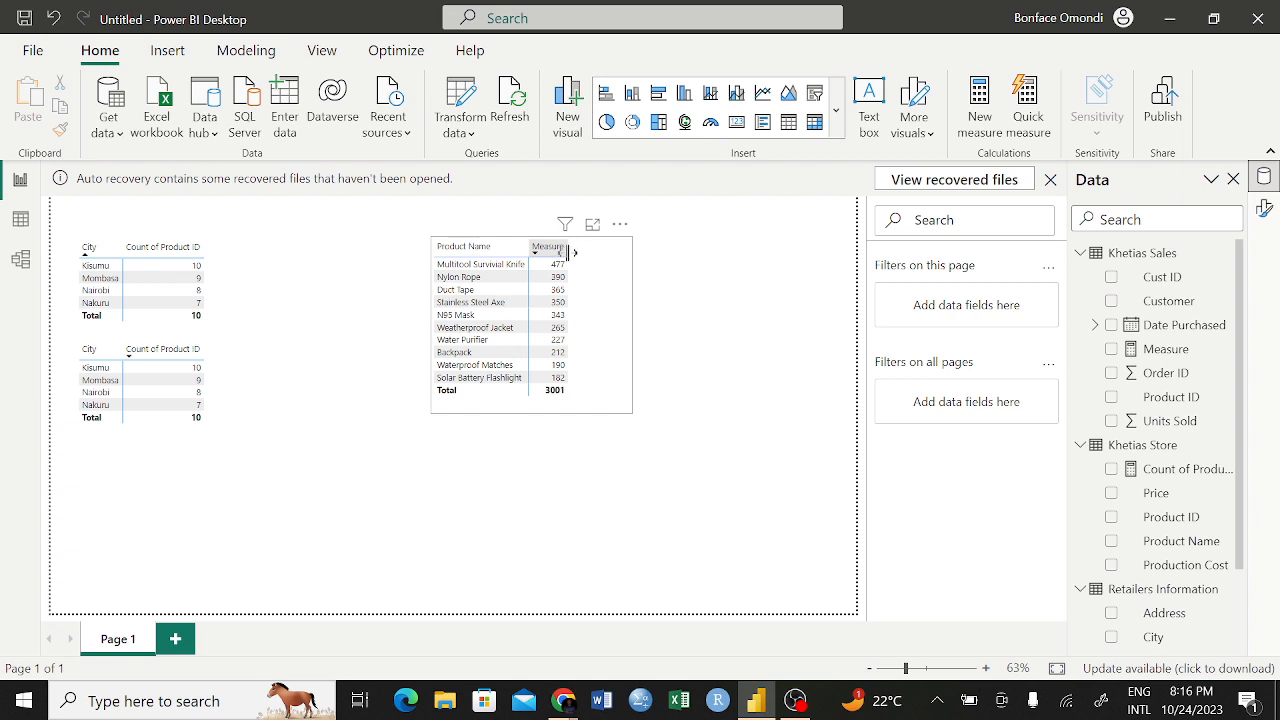
left_click(620, 225)
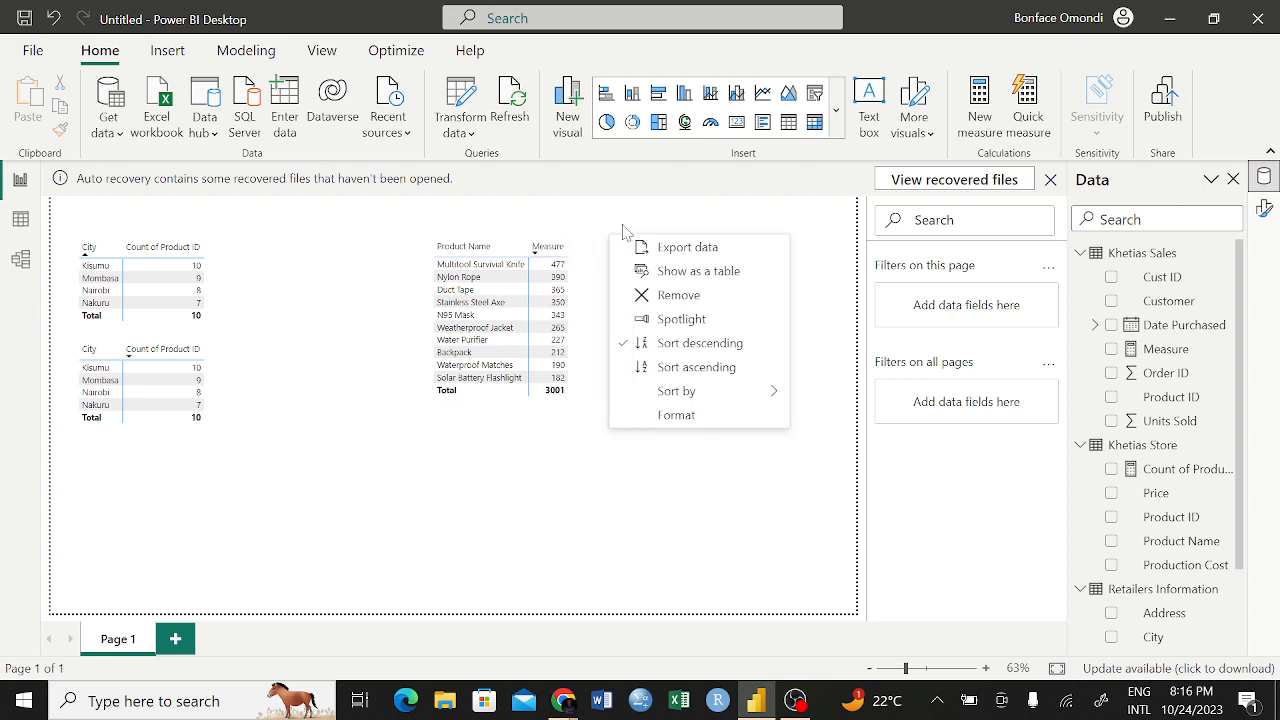
left_click(698, 350)
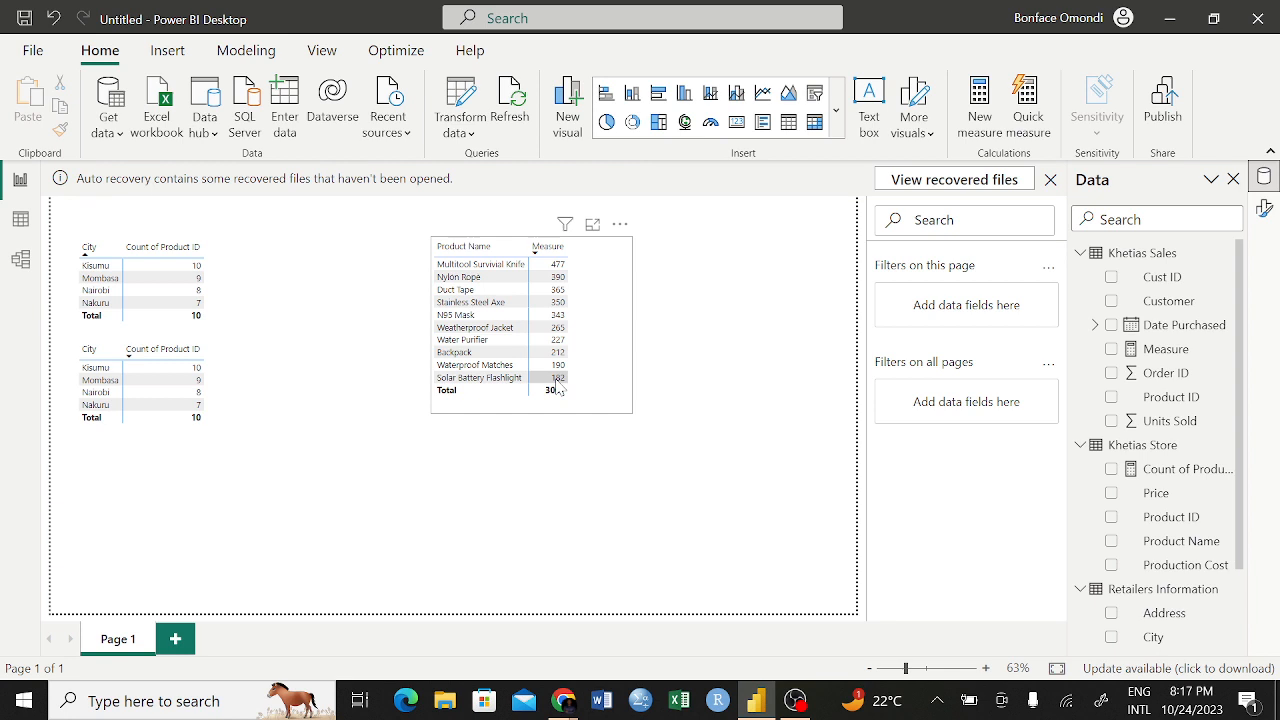
left_click(604, 263)
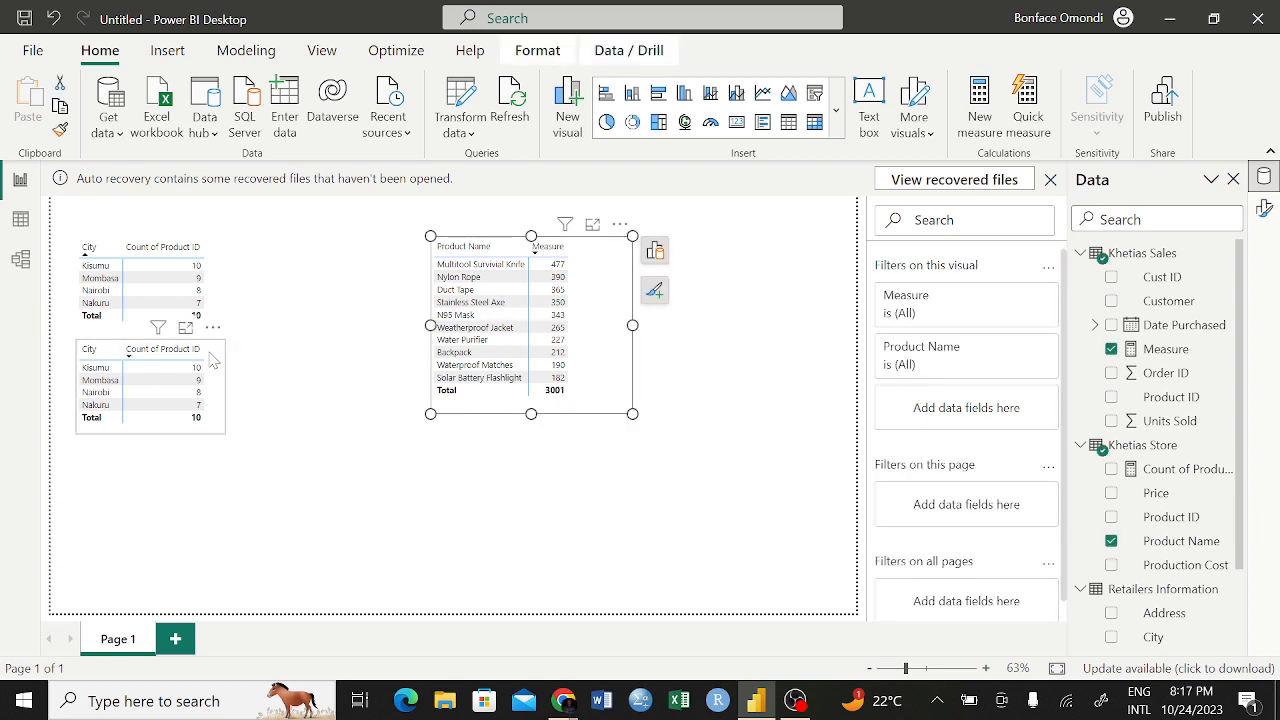
Remove the lower City count matrix and move the Product Name matrix into its place beneath the remaining City matrix
left_click(213, 327)
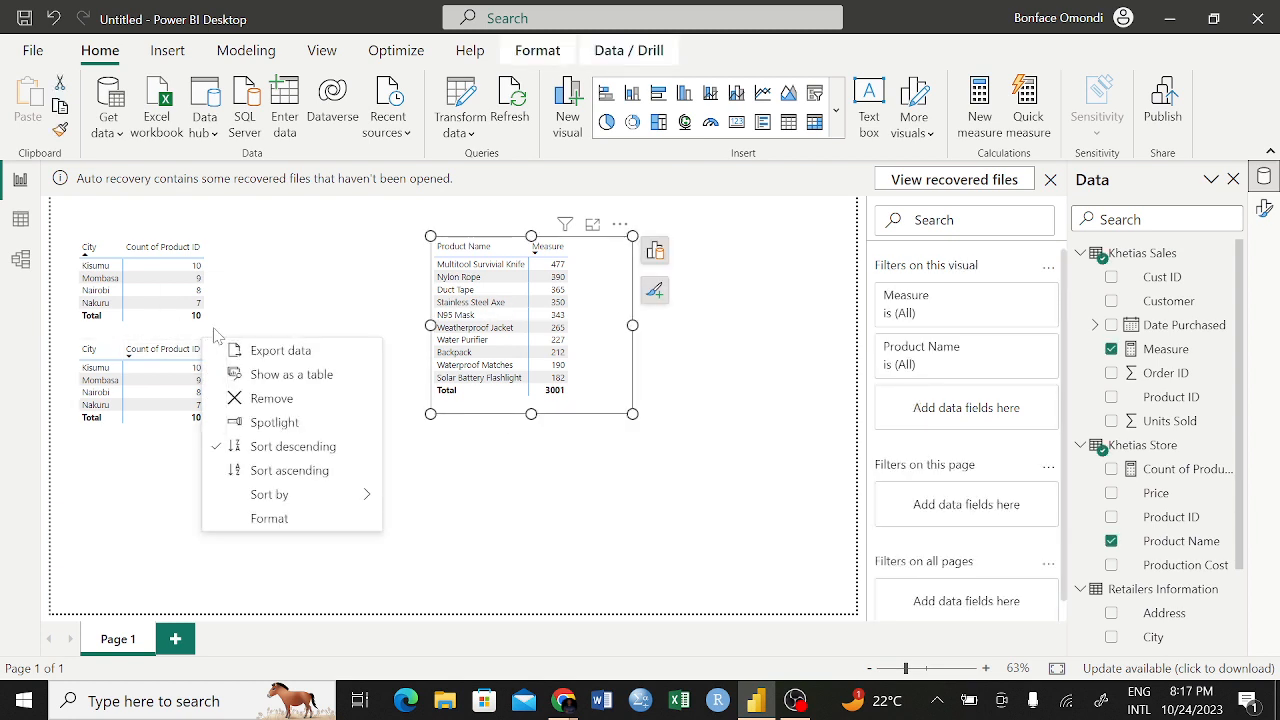
left_click(270, 400)
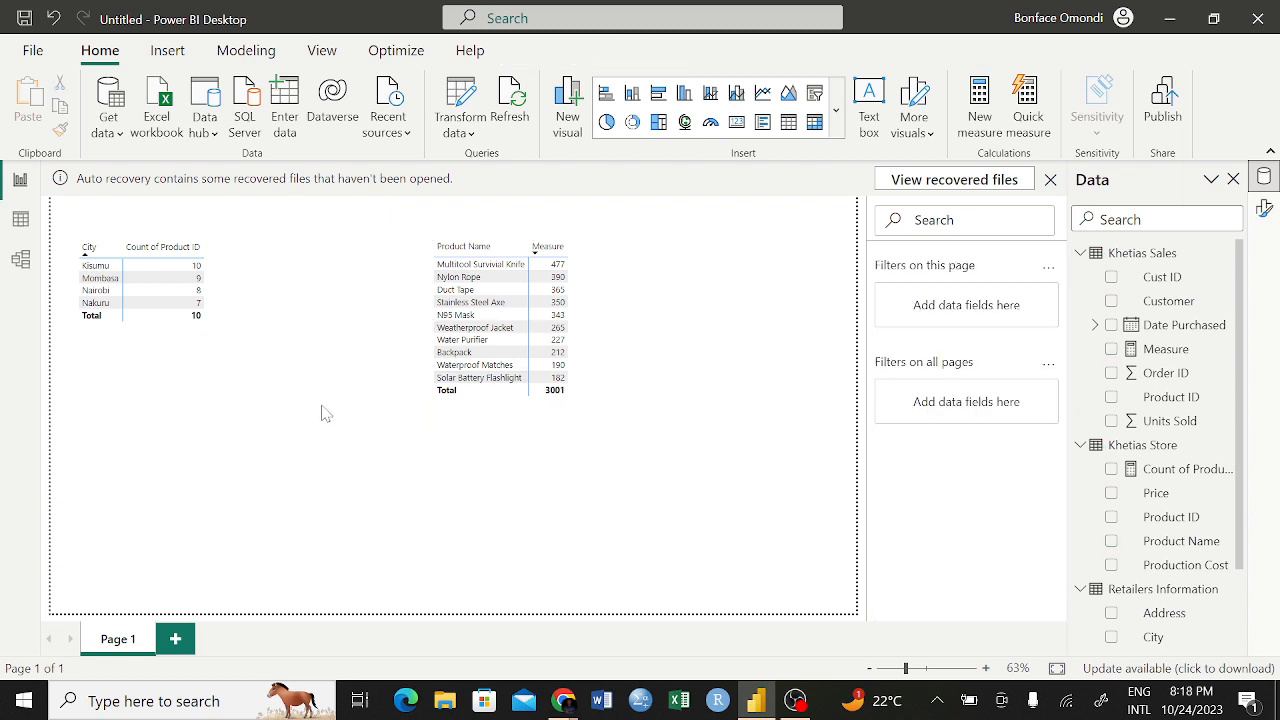
mouse_move(576, 277)
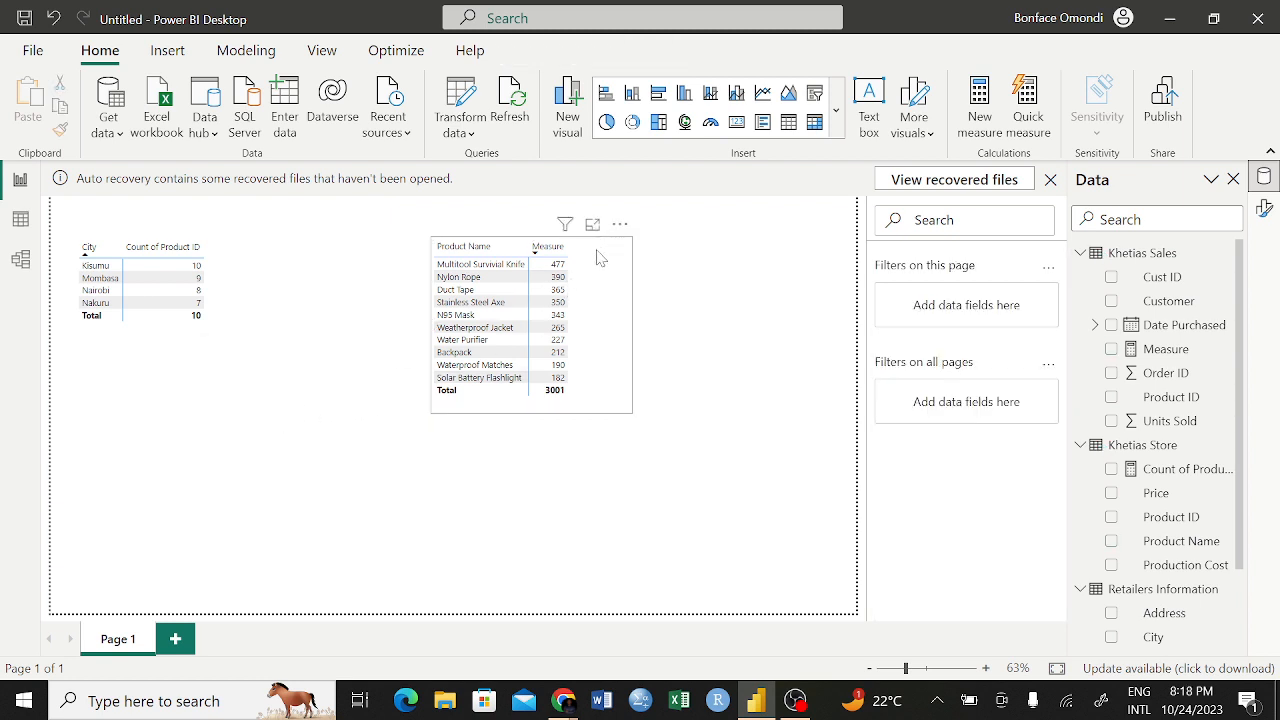
left_click(597, 258)
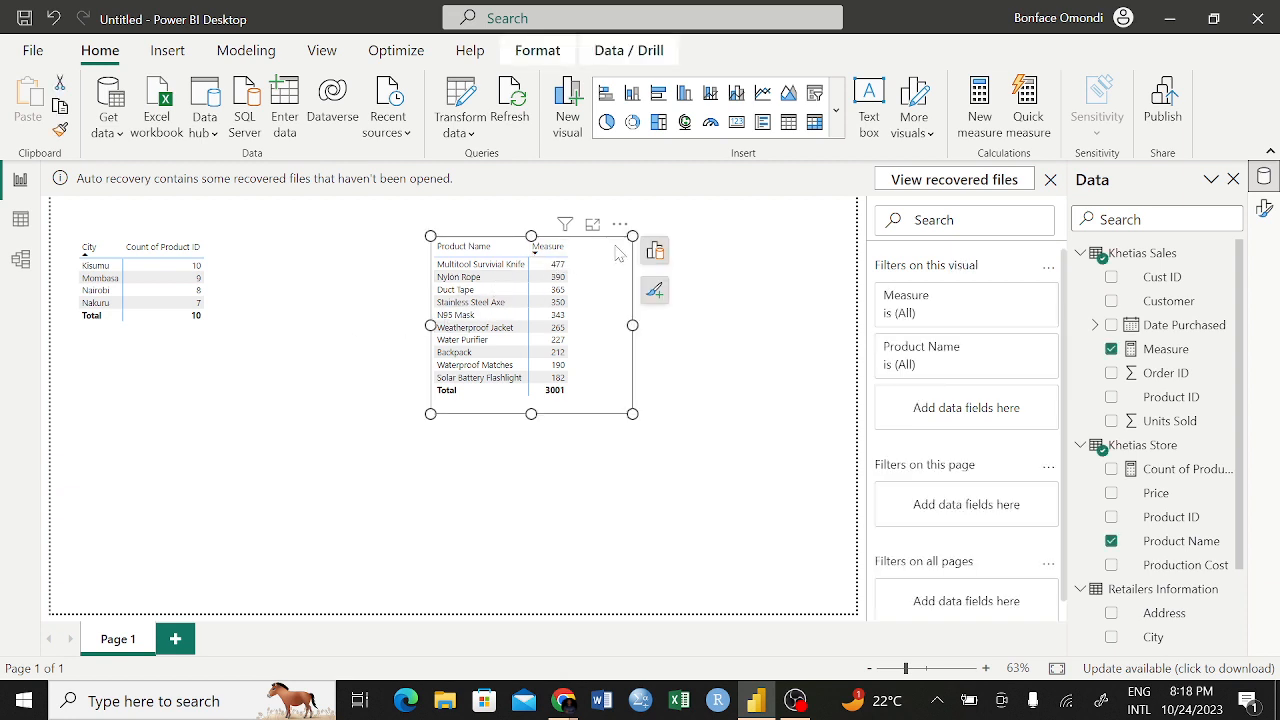
left_click(810, 388)
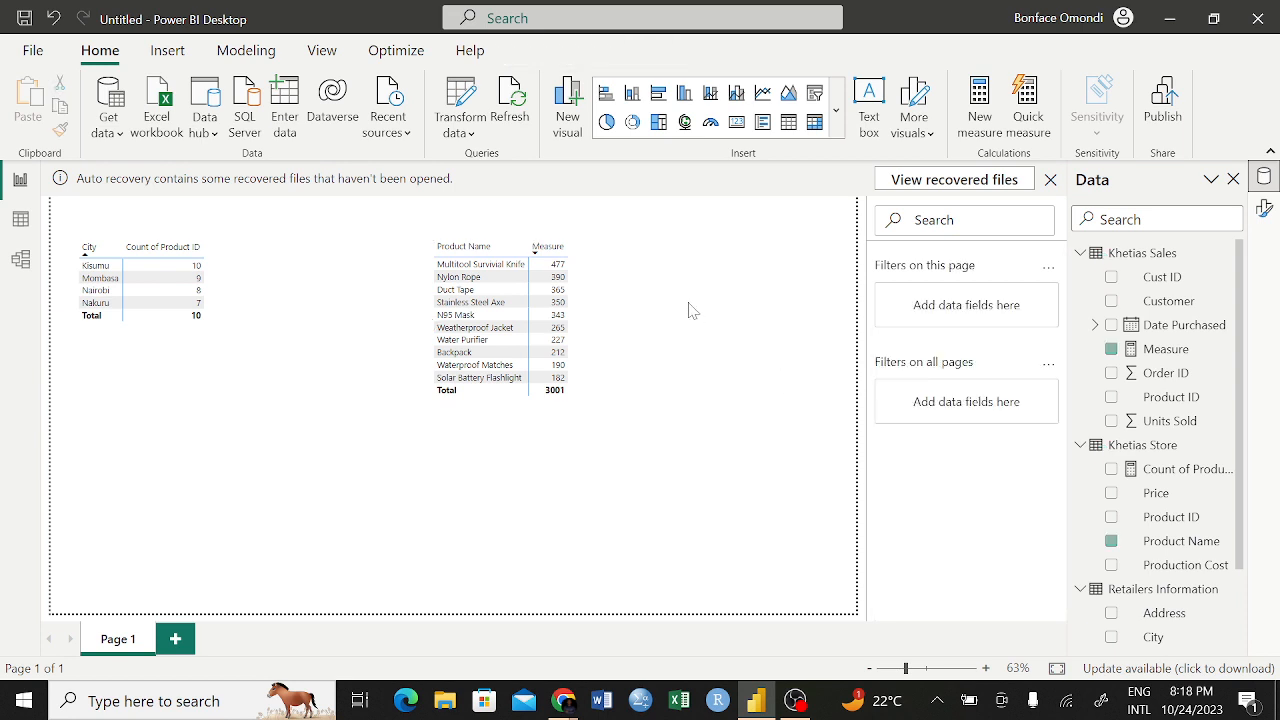
left_click(620, 252)
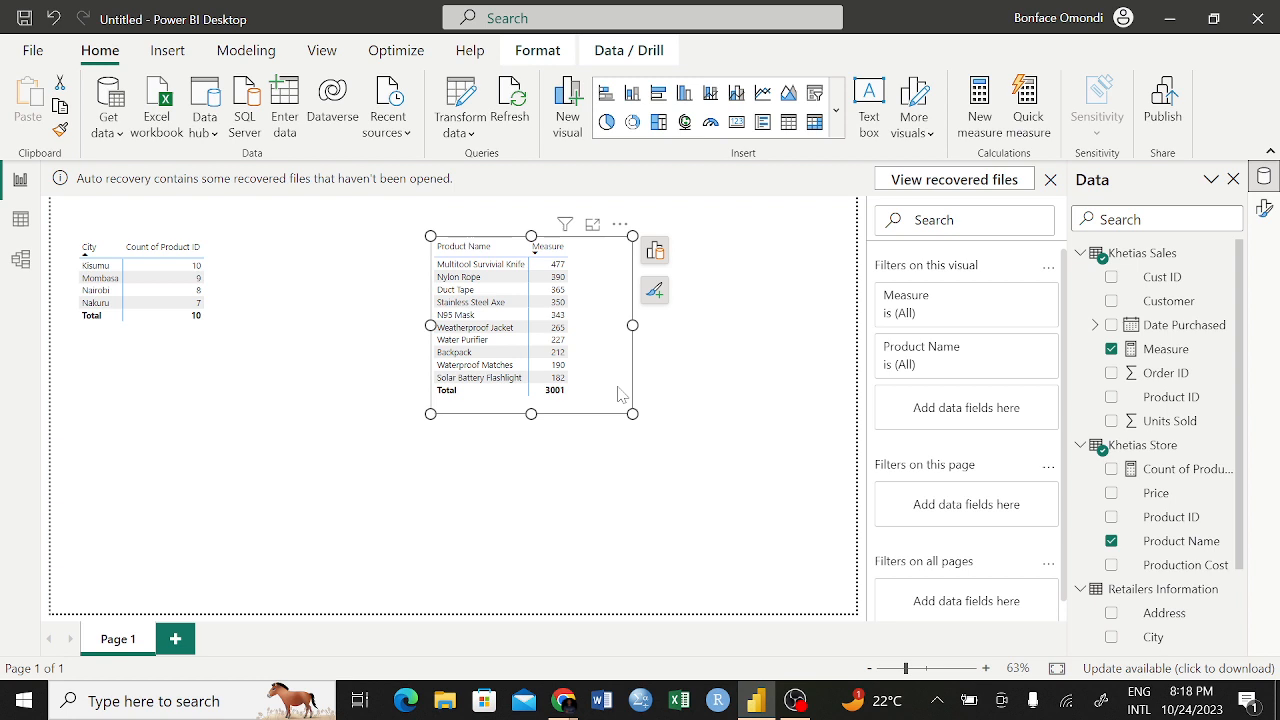
left_click_drag(620, 393, 248, 489)
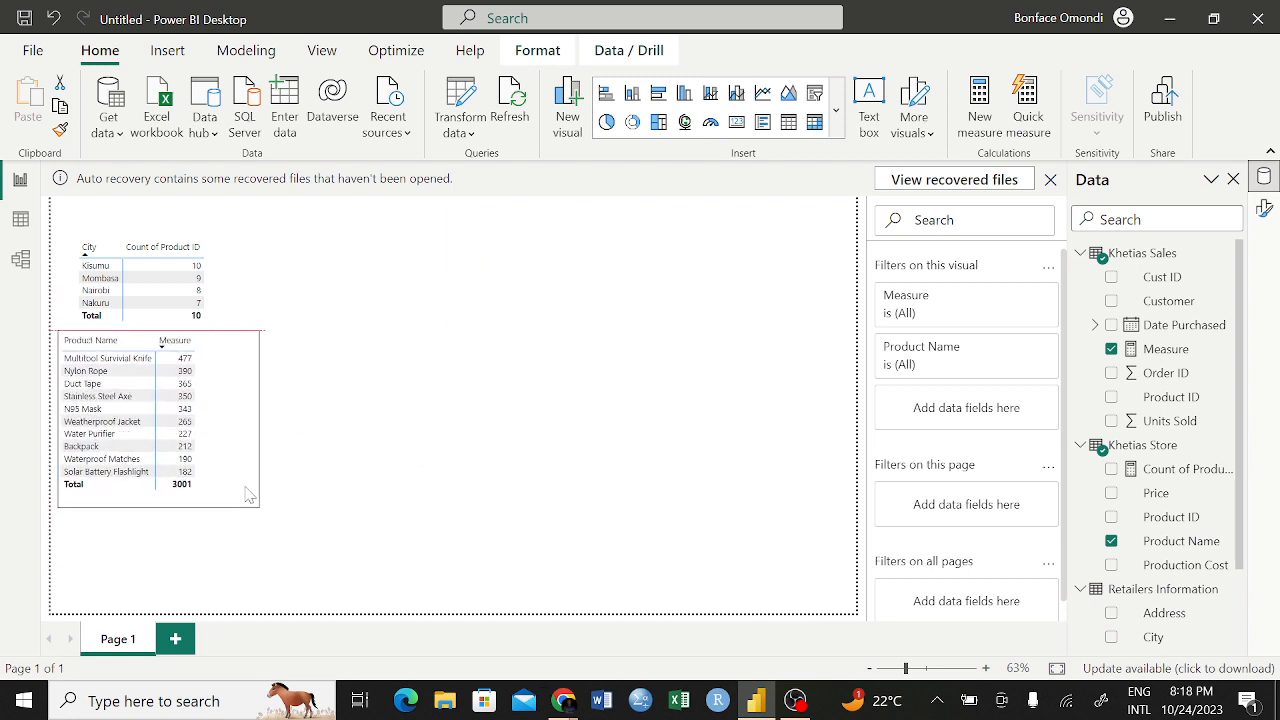
left_click(588, 396)
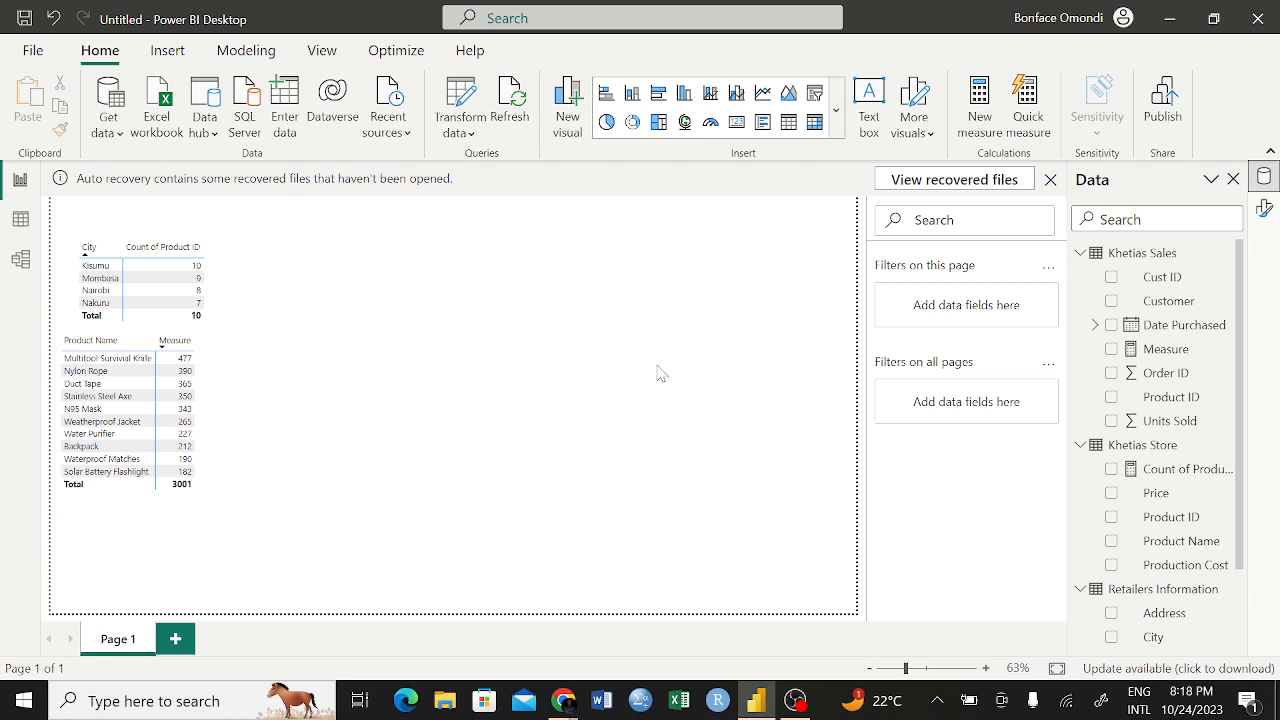
Collapse the field lists of the Khetias Sales and Retailers Information tables
scroll(1140, 465, "down", 1)
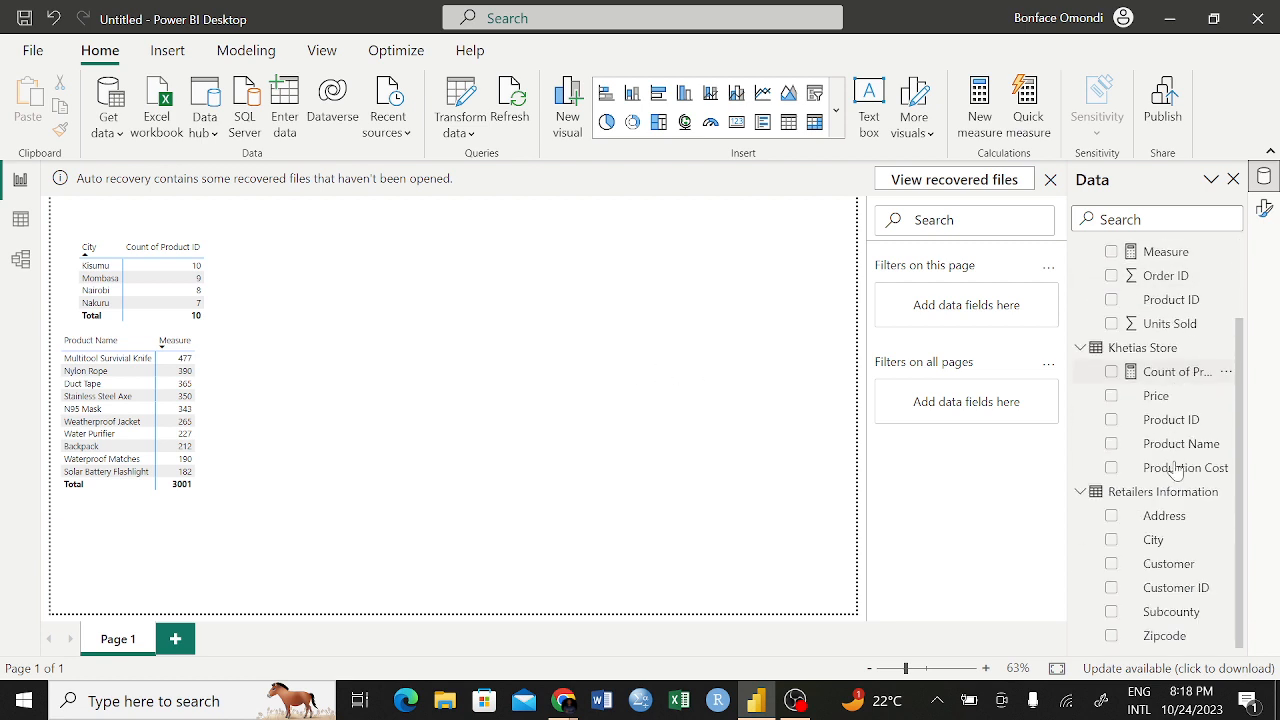
scroll(1176, 470, "up", 2)
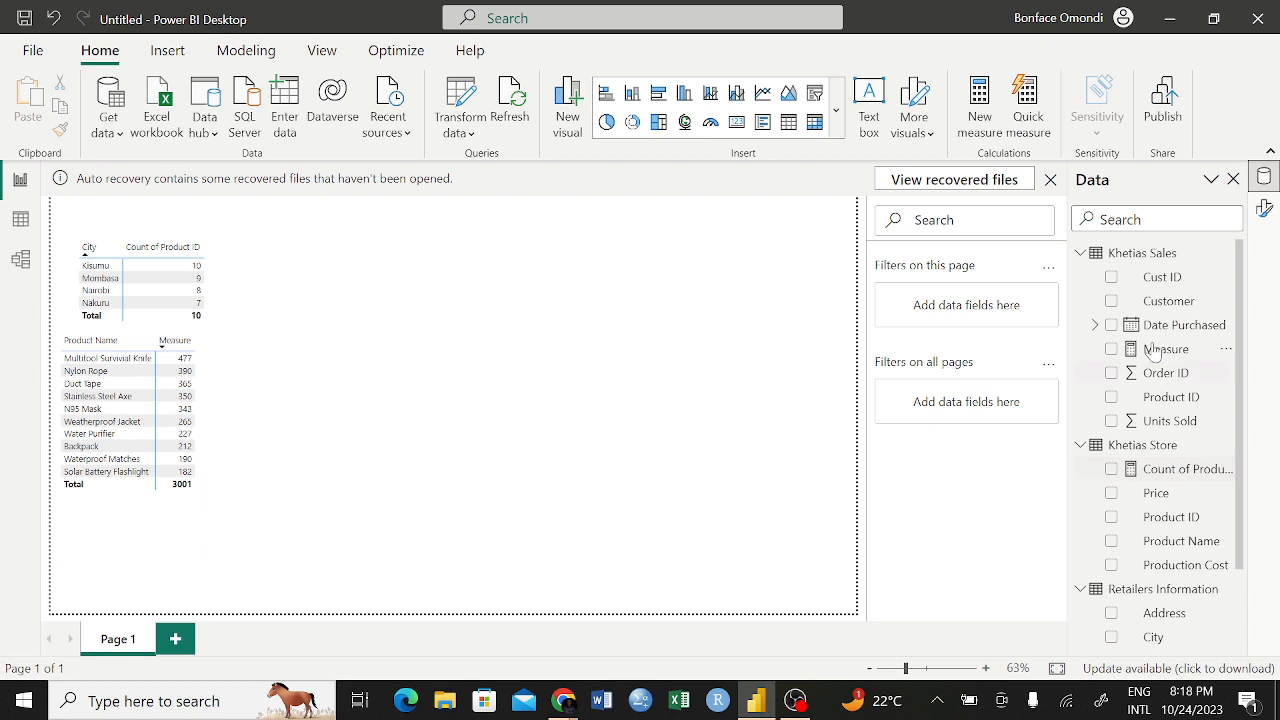
left_click(1081, 254)
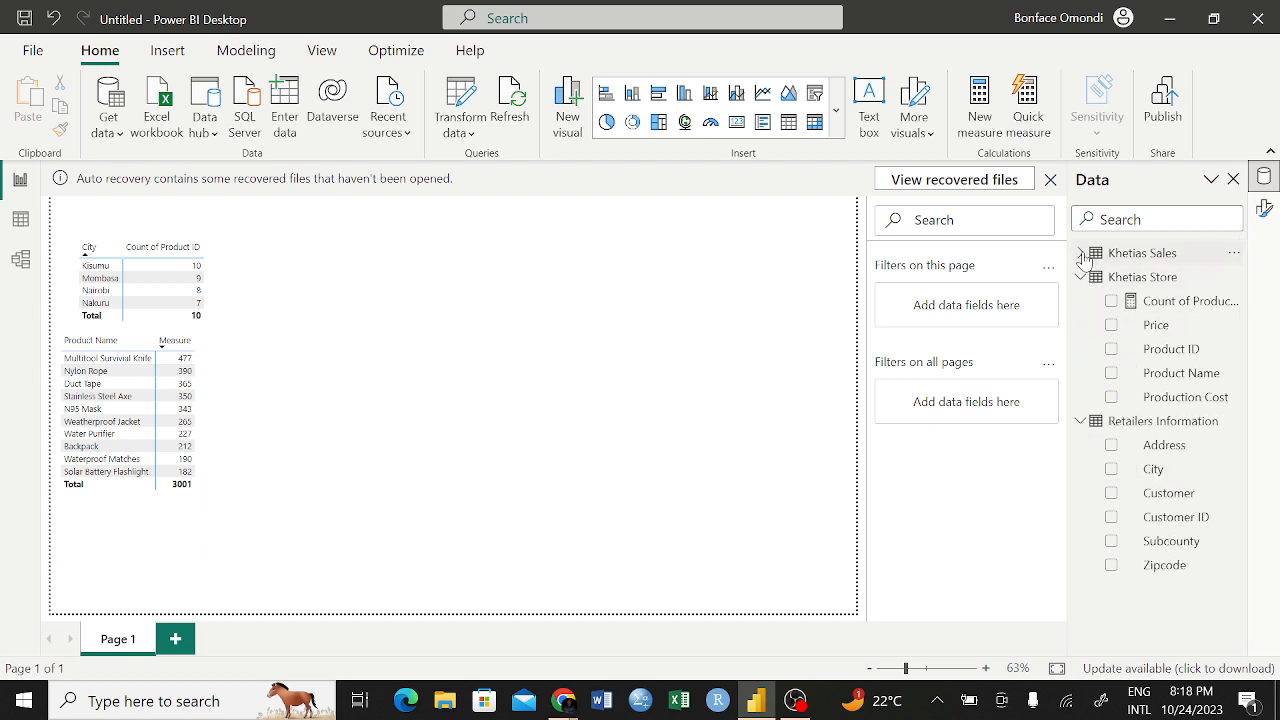
left_click(1080, 422)
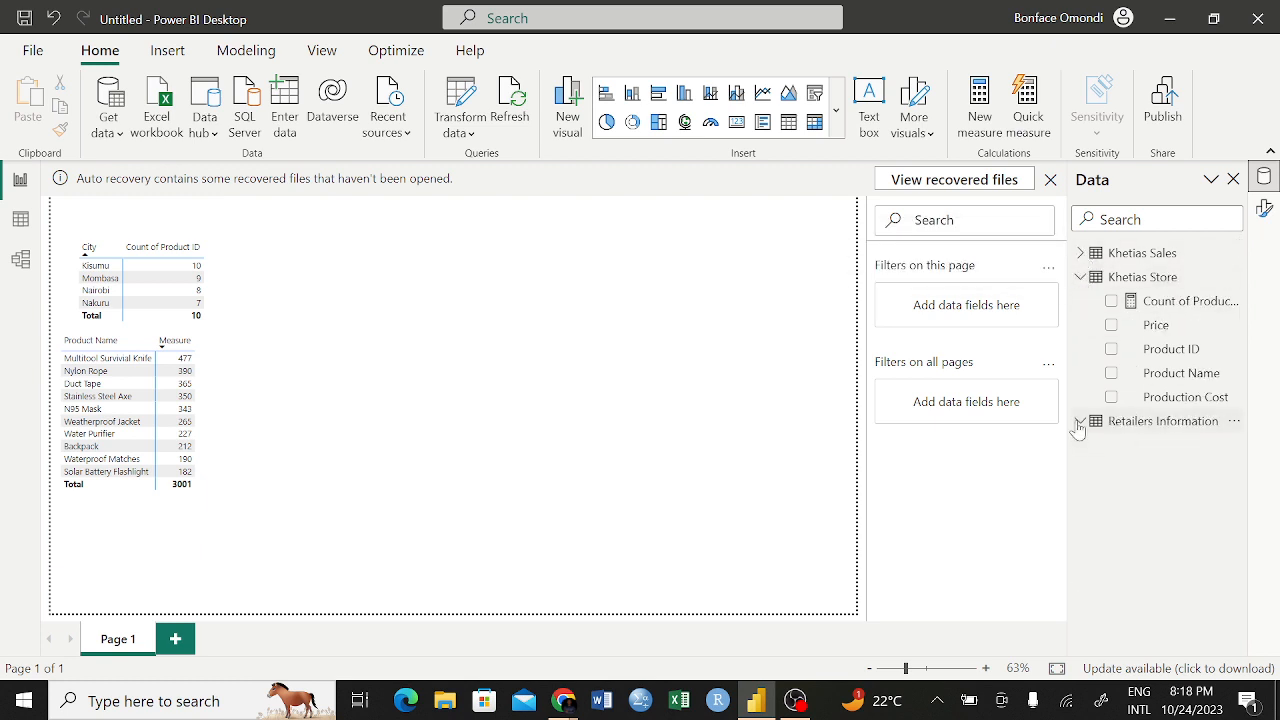
Expand the field lists of Khetias Sales, Khetias Store and Retailers Information and review their available fields
left_click(1081, 277)
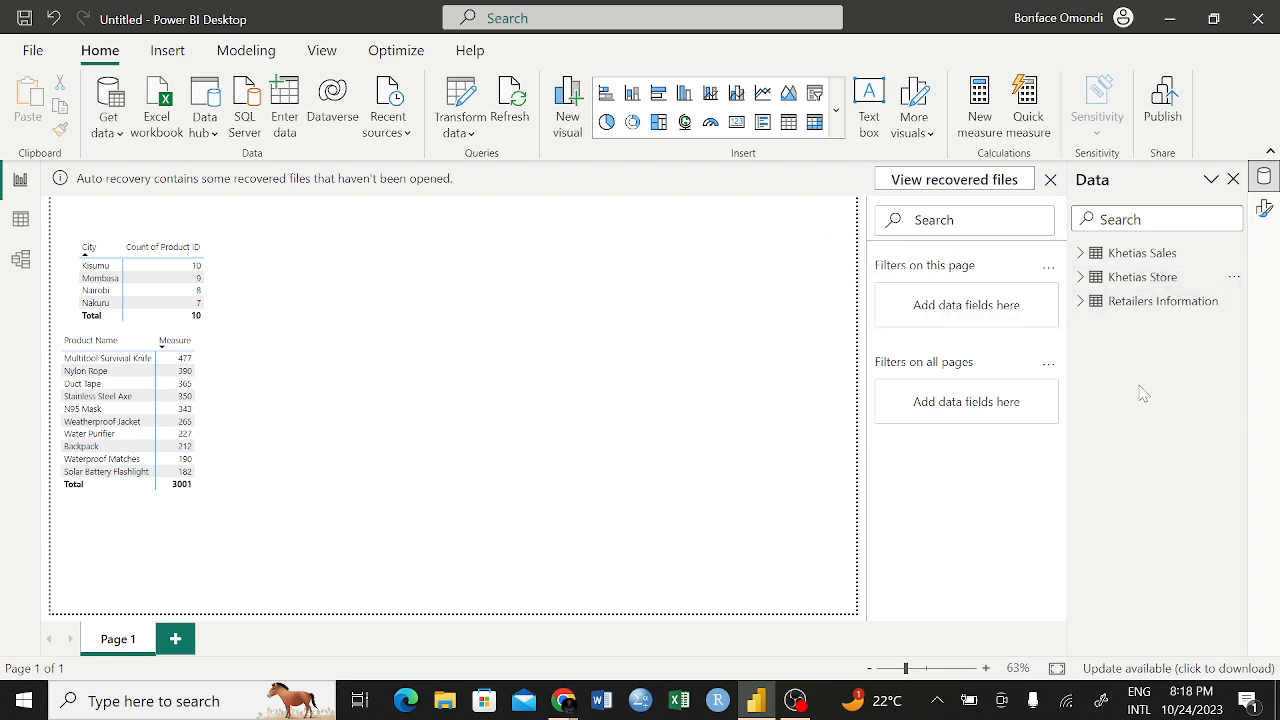
right_click(1084, 302)
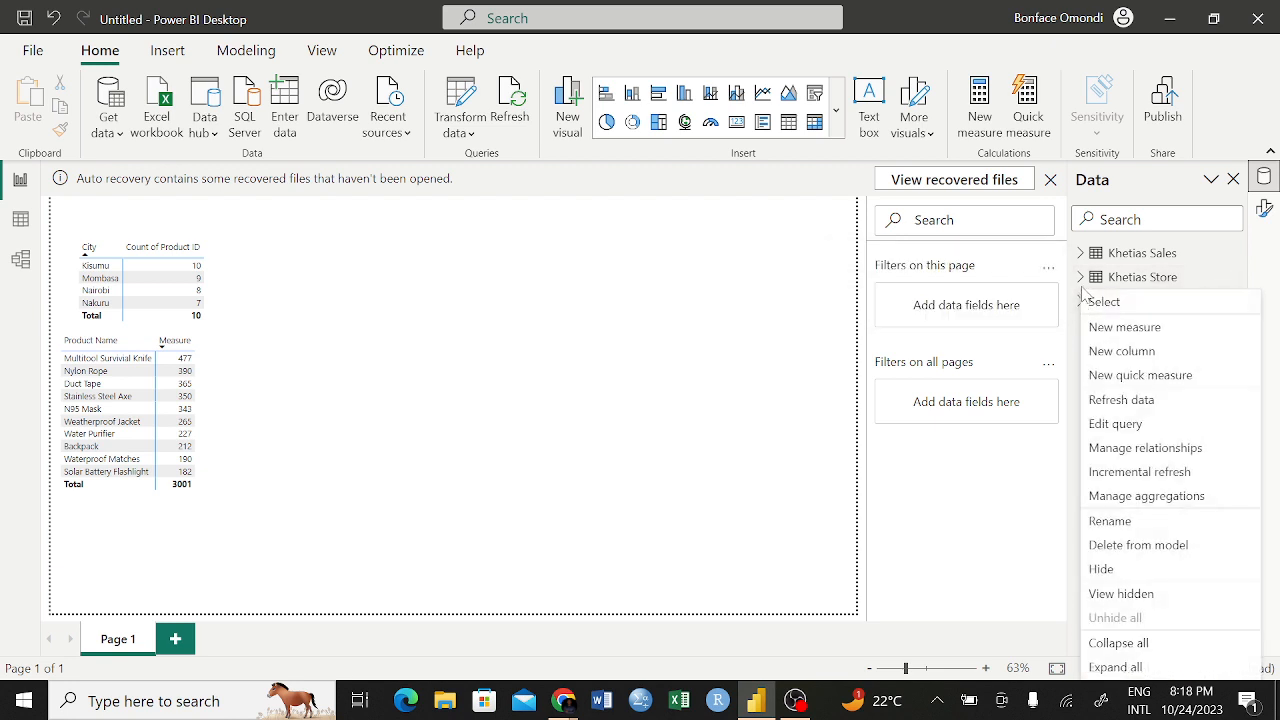
left_click(675, 368)
left_click(1080, 302)
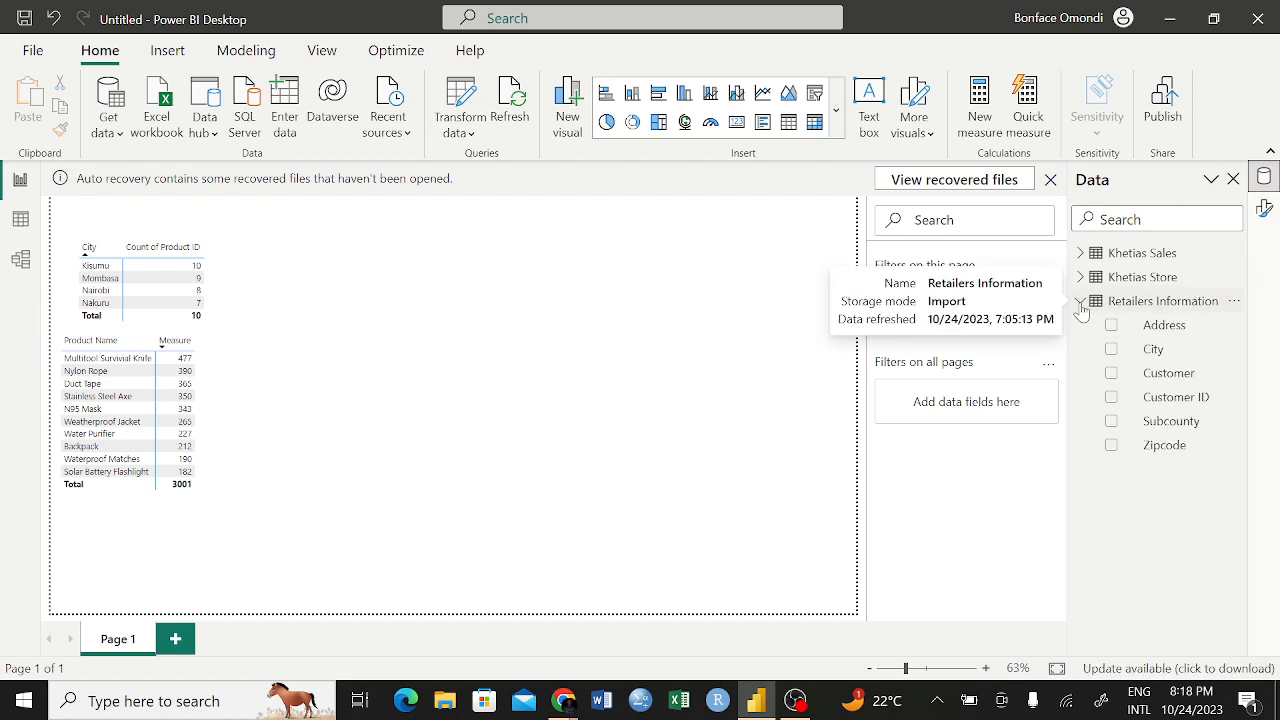
left_click(1081, 278)
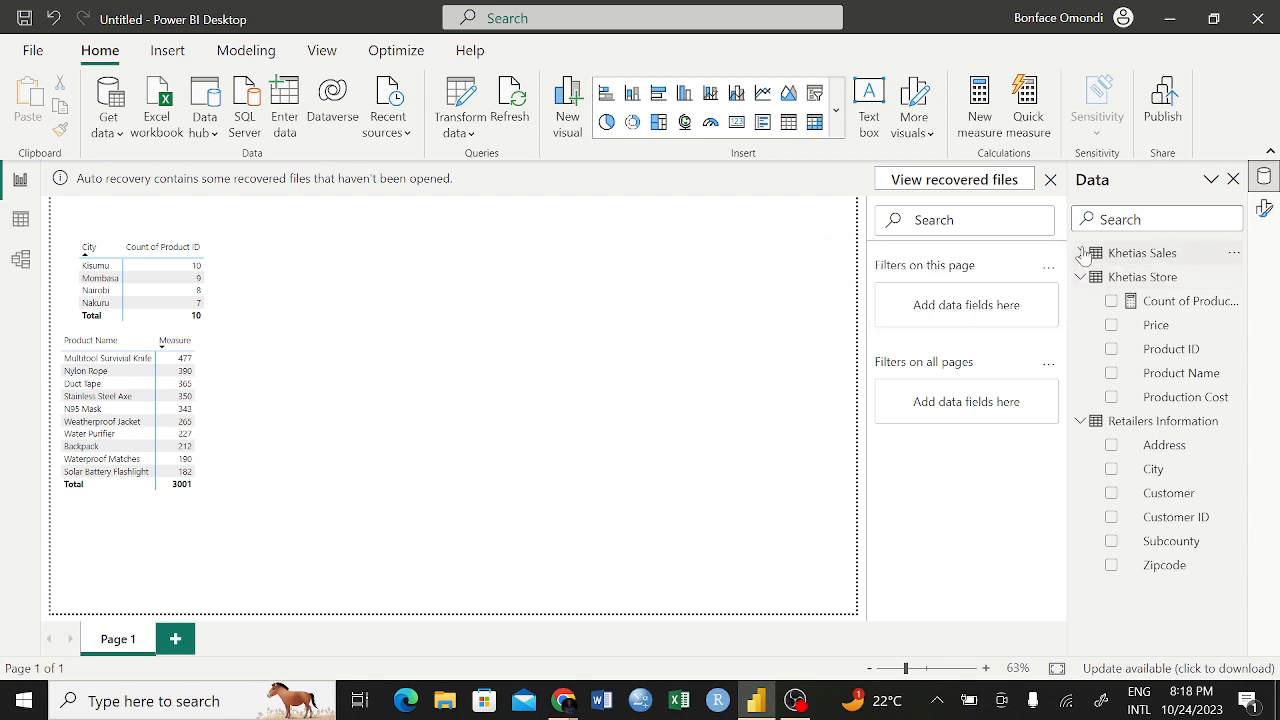
left_click(1081, 254)
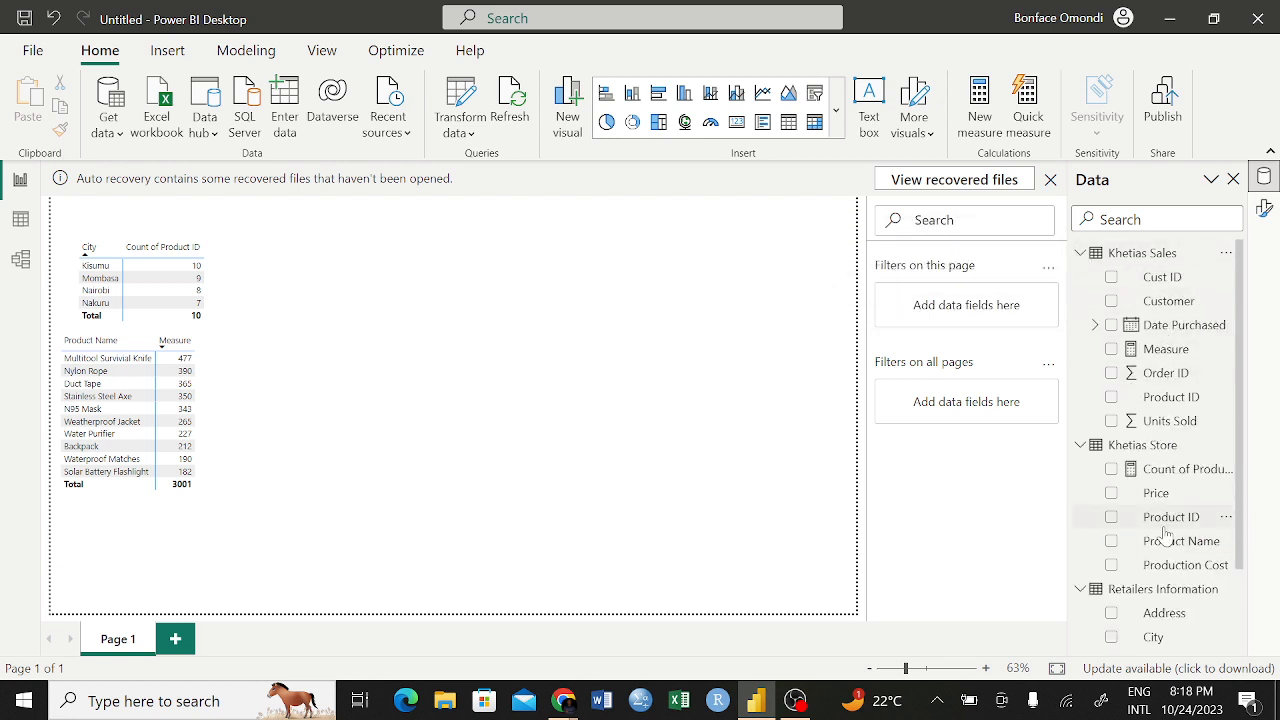
scroll(1166, 535, "down", 2)
scroll(1166, 535, "up", 1)
scroll(1166, 535, "down", 1)
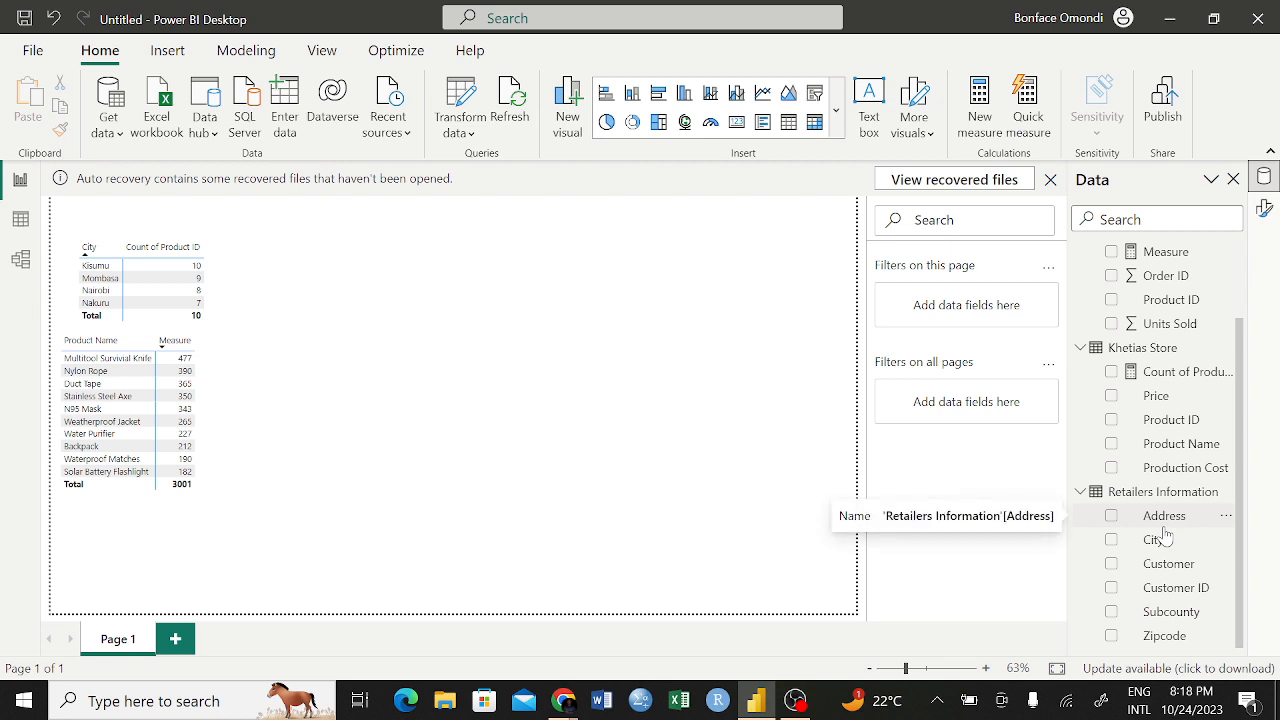
scroll(1162, 408, "up", 1)
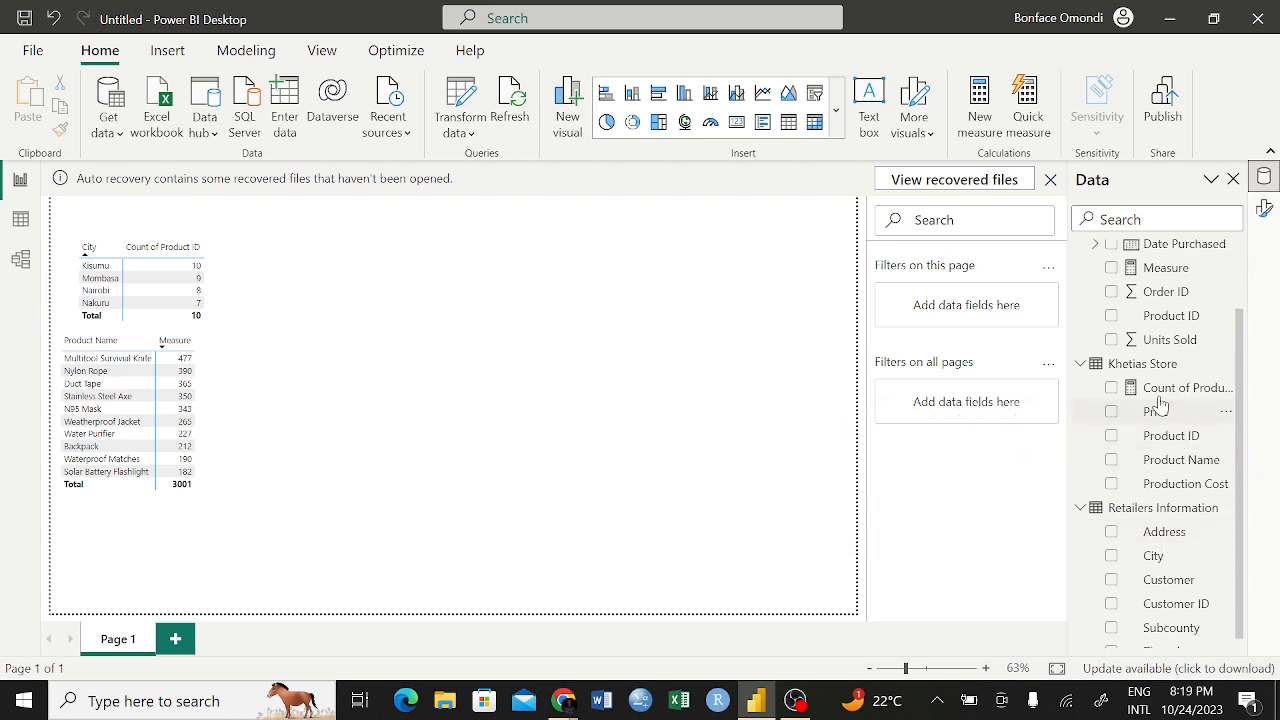
scroll(1160, 403, "up", 2)
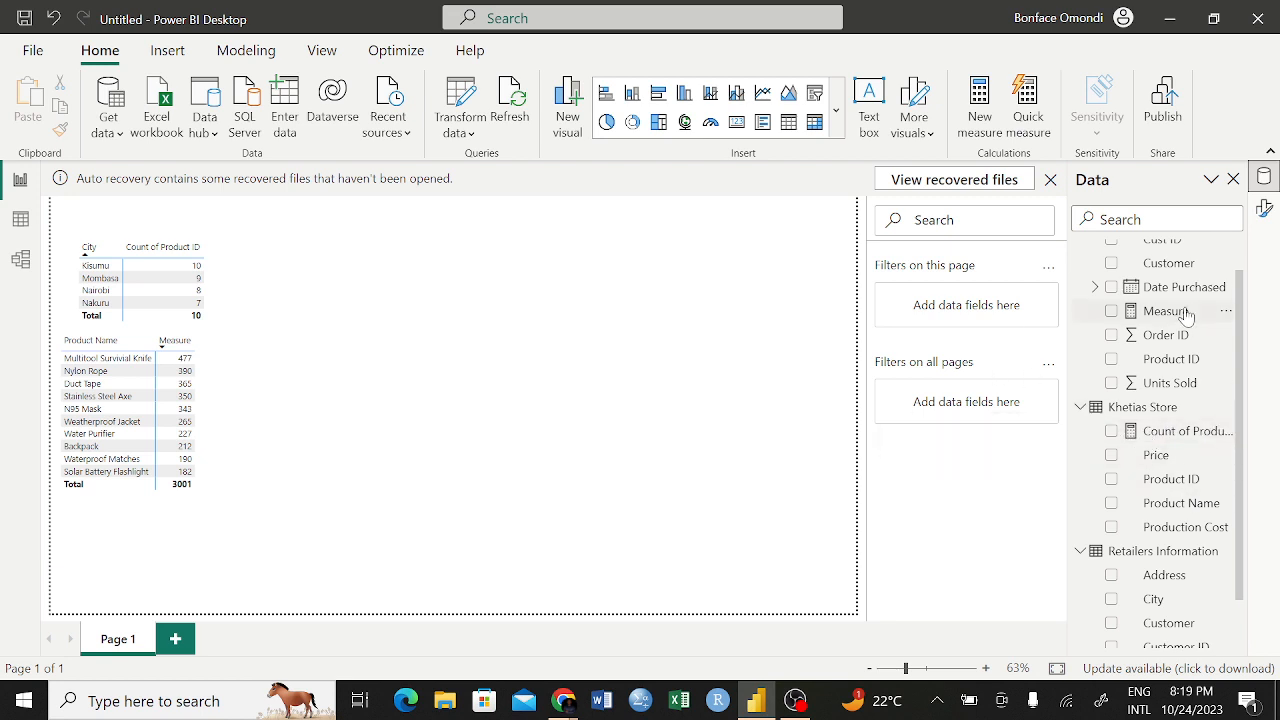
scroll(1185, 315, "up", 1)
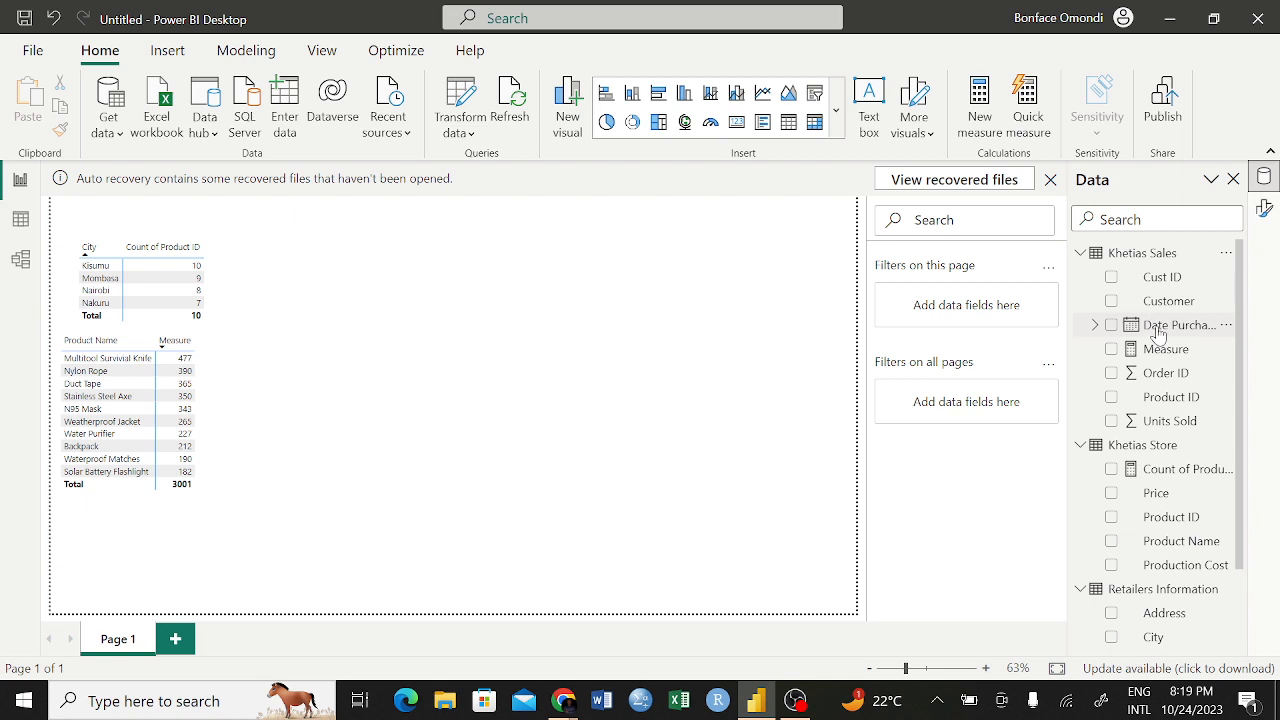
Create a line chart of summed Units Sold by Date Purchased, removing the Year and Quarter levels from the date hierarchy
left_click_drag(1158, 333, 543, 277)
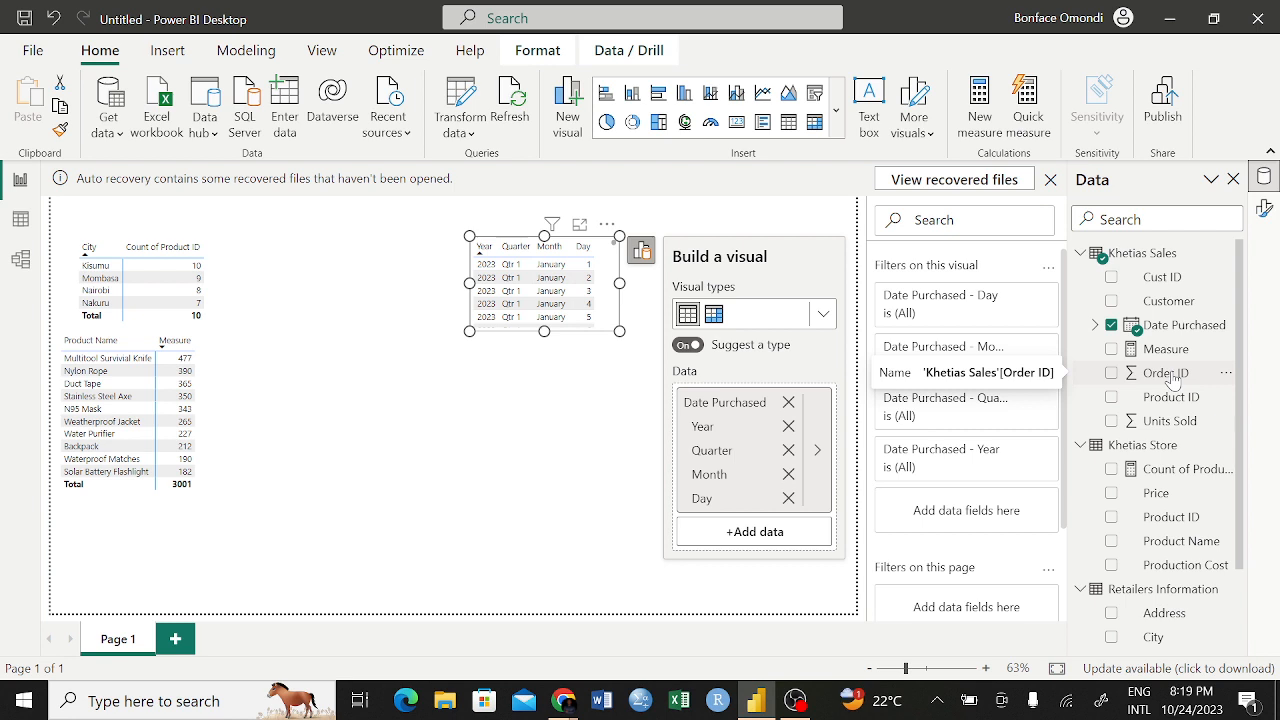
left_click_drag(1162, 421, 766, 536)
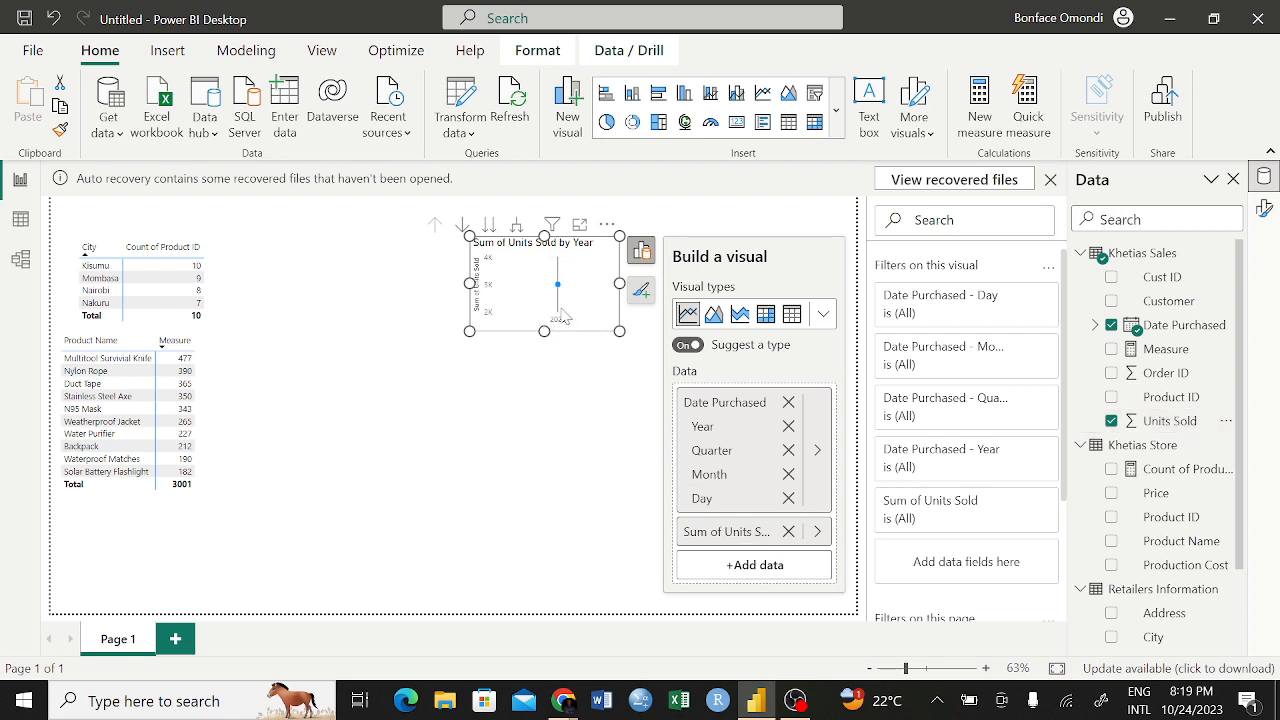
left_click(789, 427)
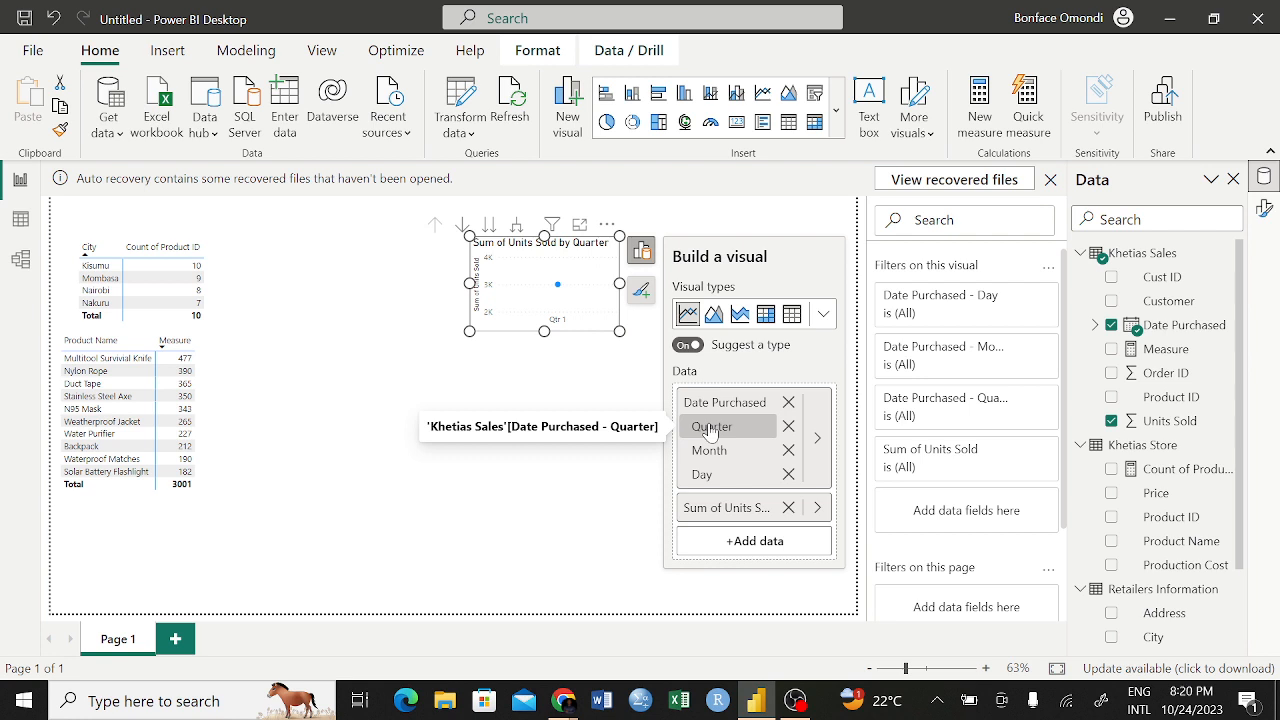
left_click(789, 426)
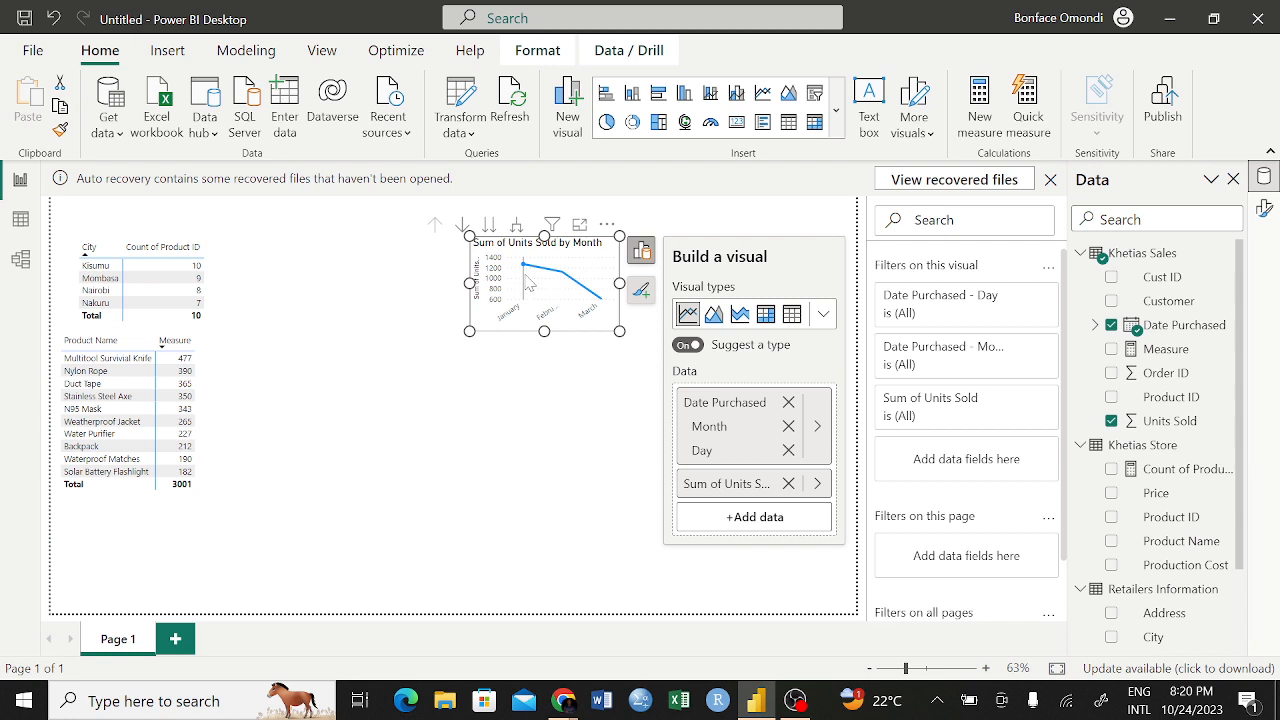
mouse_move(524, 280)
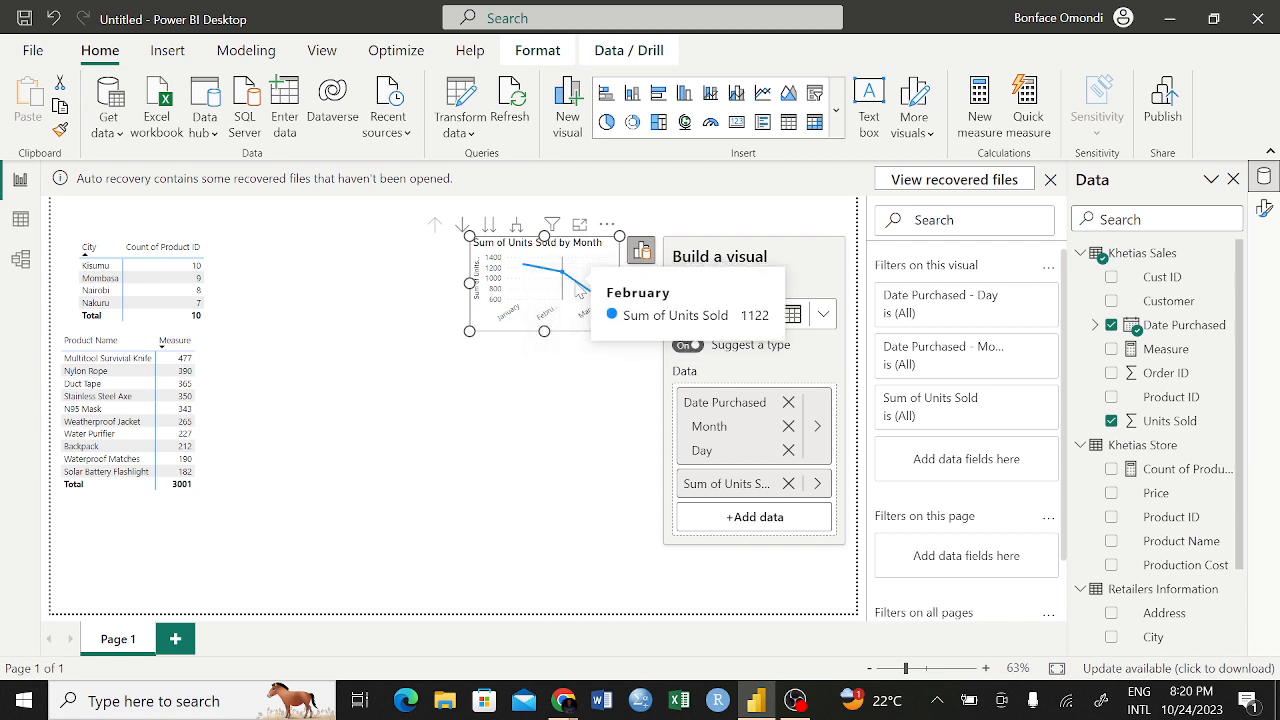
mouse_move(580, 290)
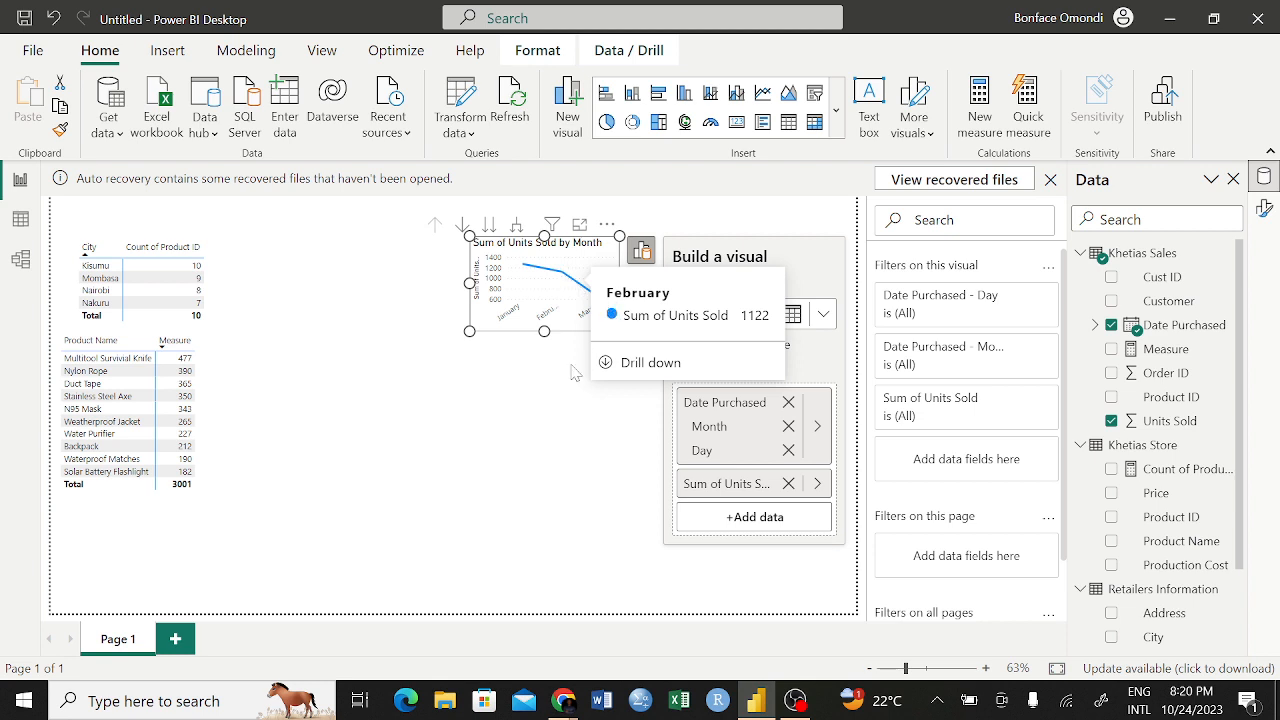
left_click(565, 420)
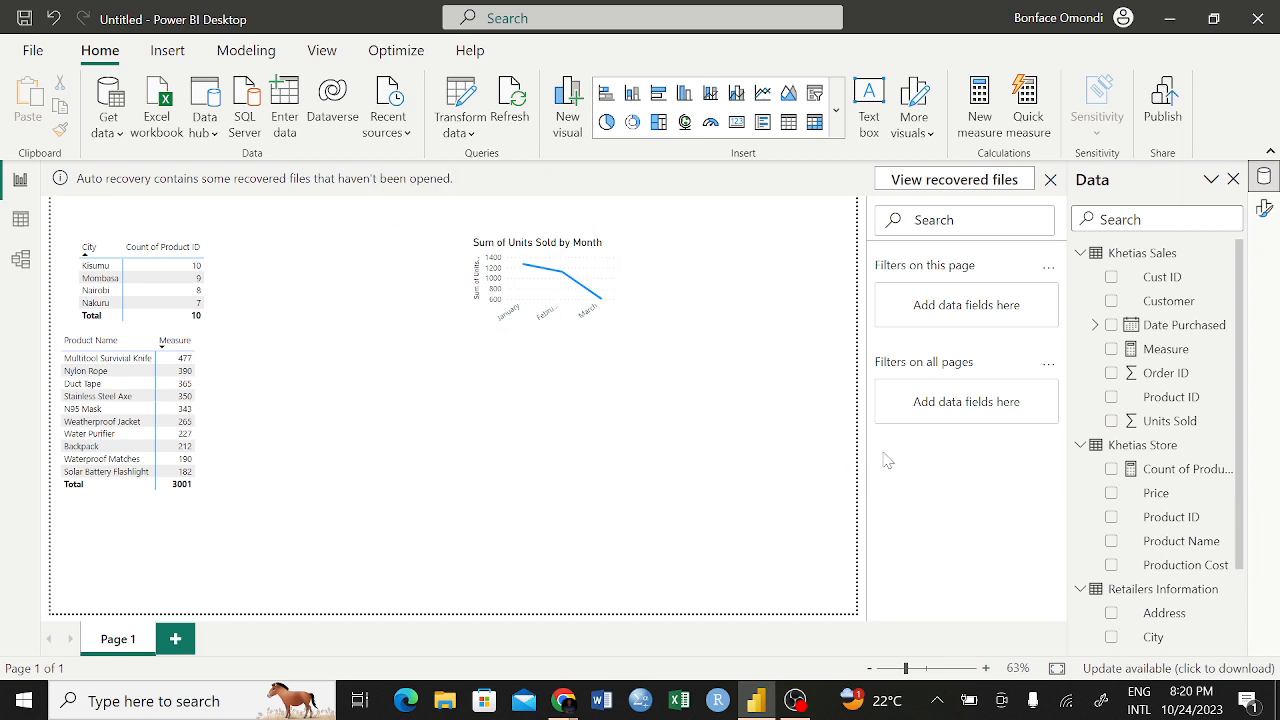
Remove the Month level from the Units Sold chart and change it to a stacked column chart by Day
left_click(480, 236)
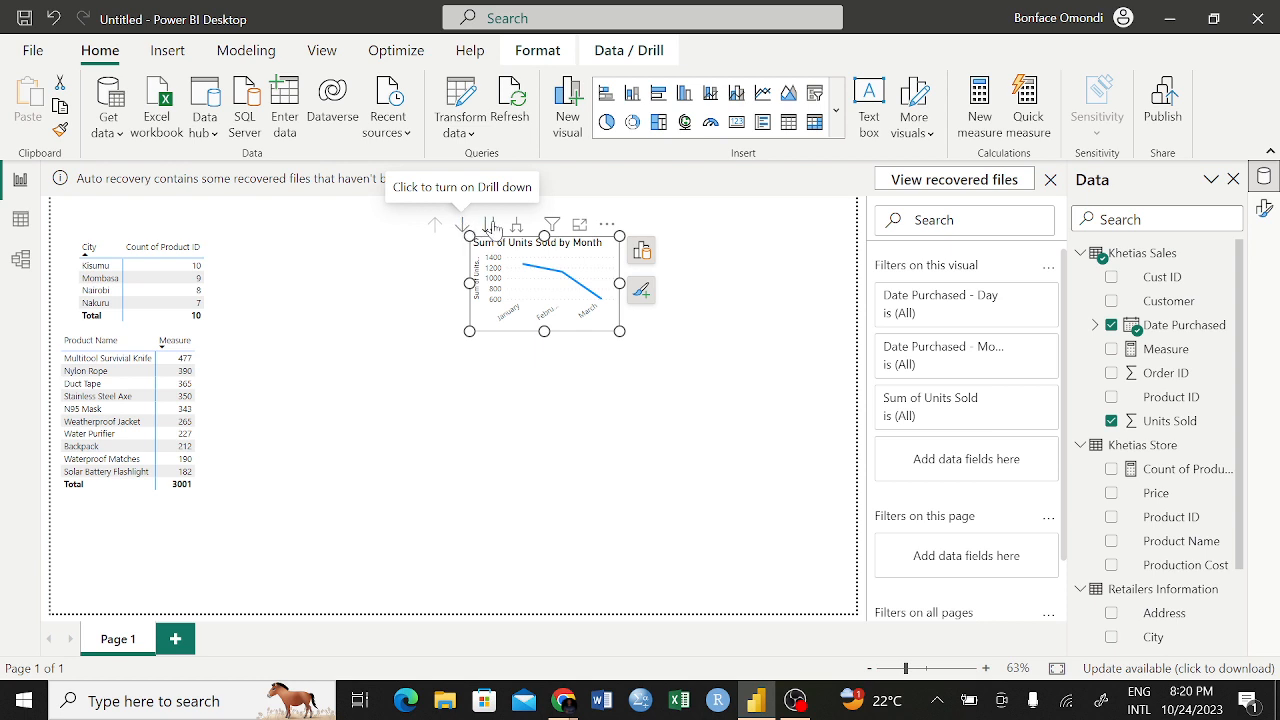
left_click(746, 368)
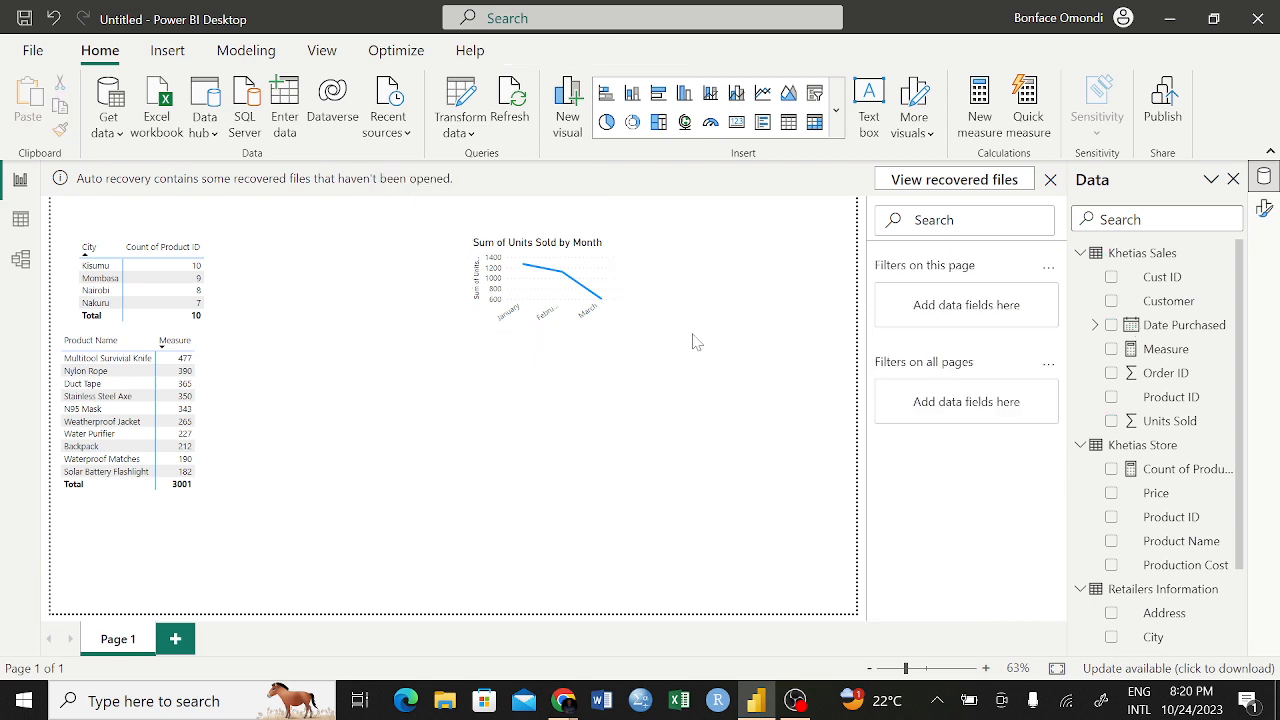
left_click(610, 268)
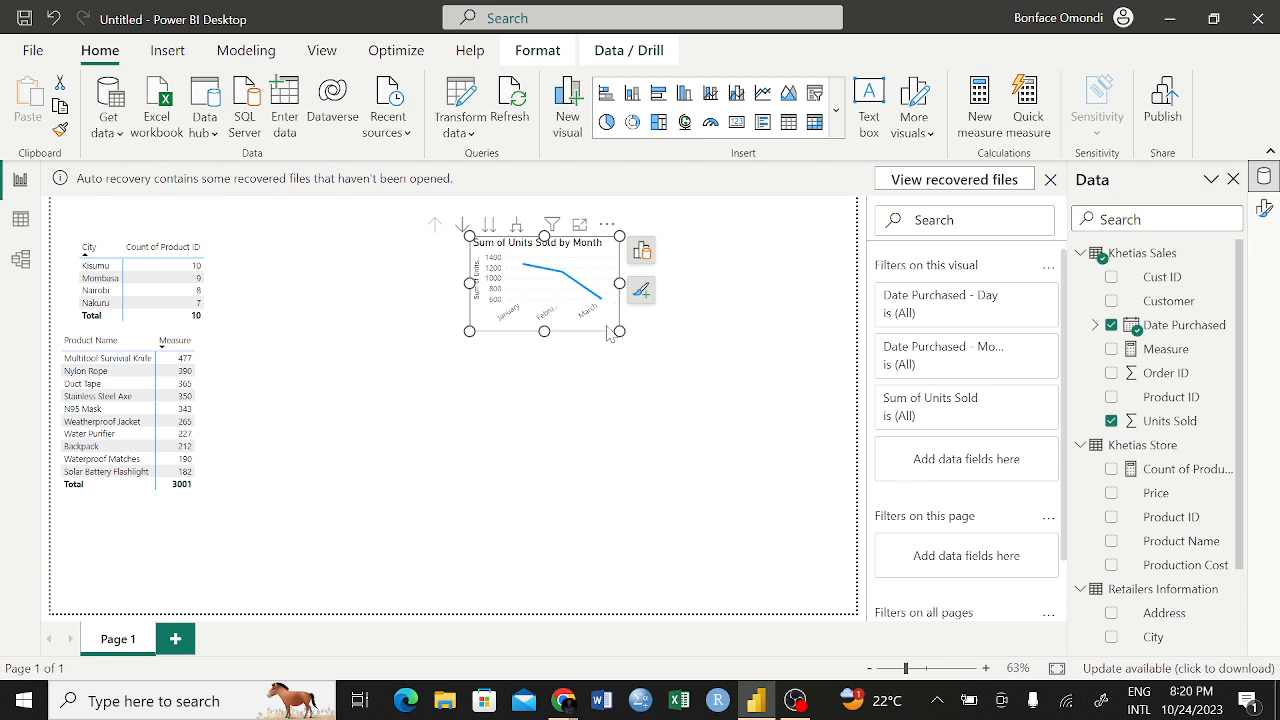
left_click(641, 251)
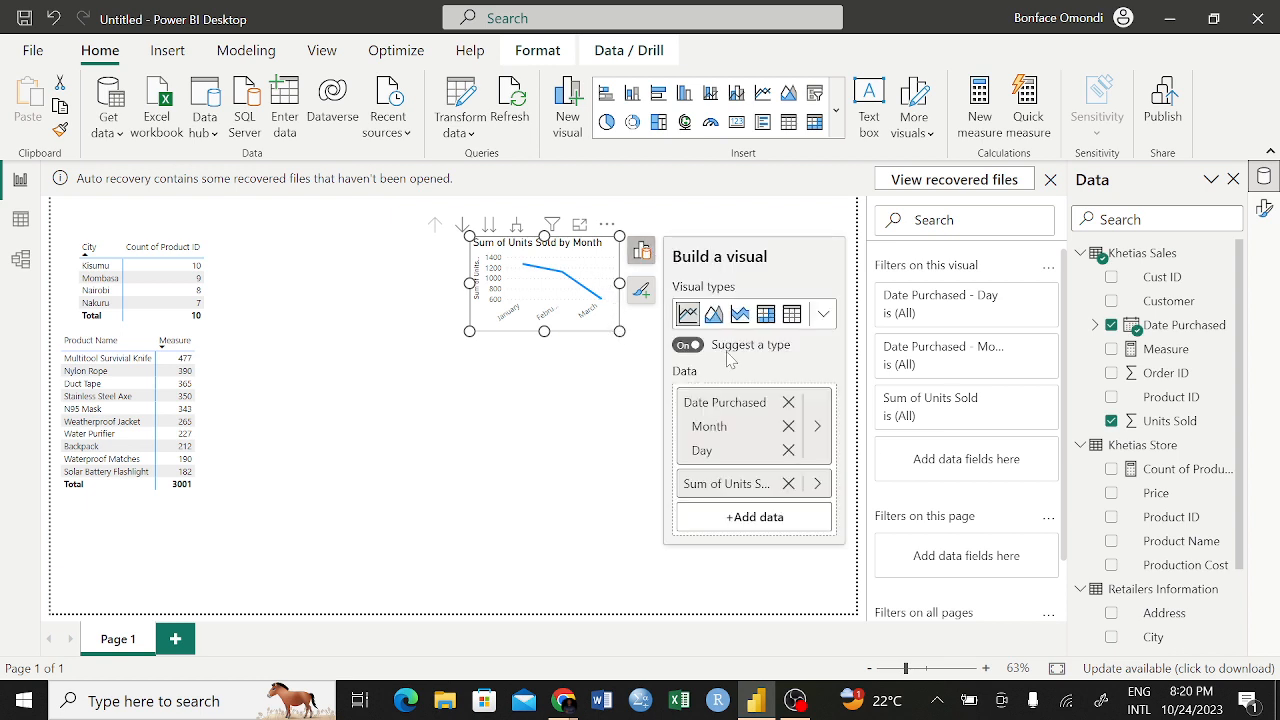
left_click(789, 427)
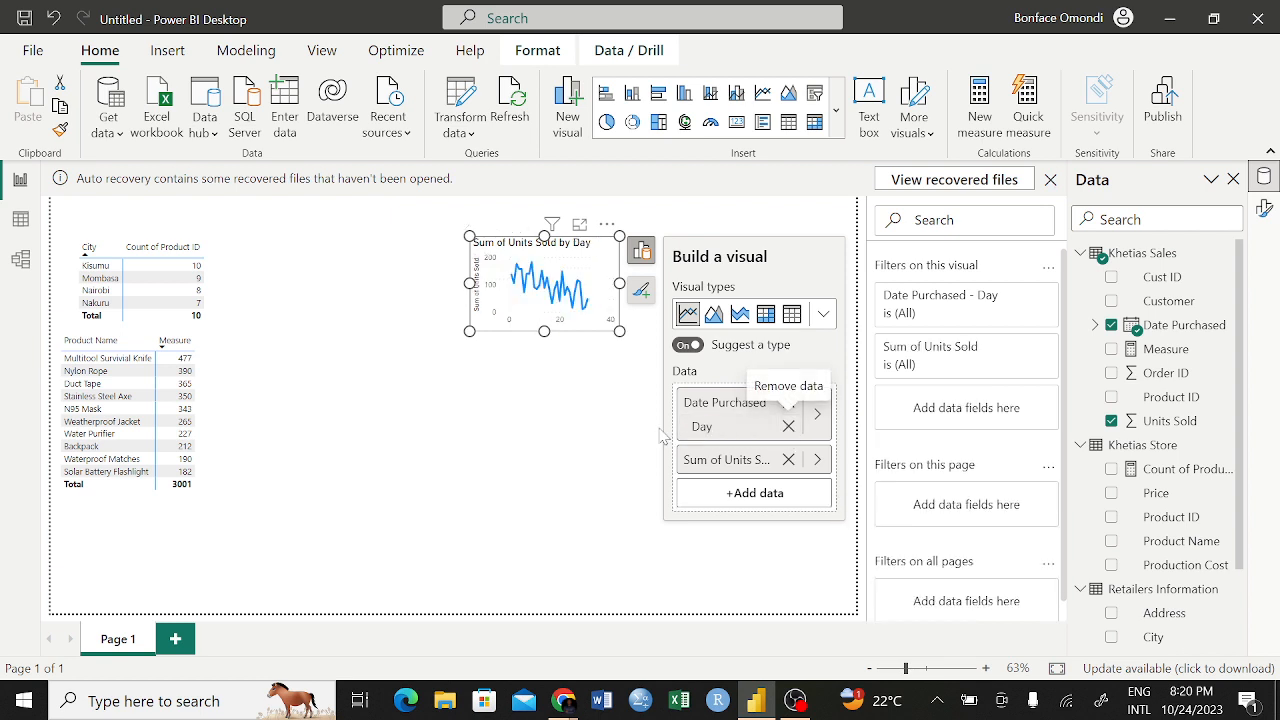
left_click(824, 316)
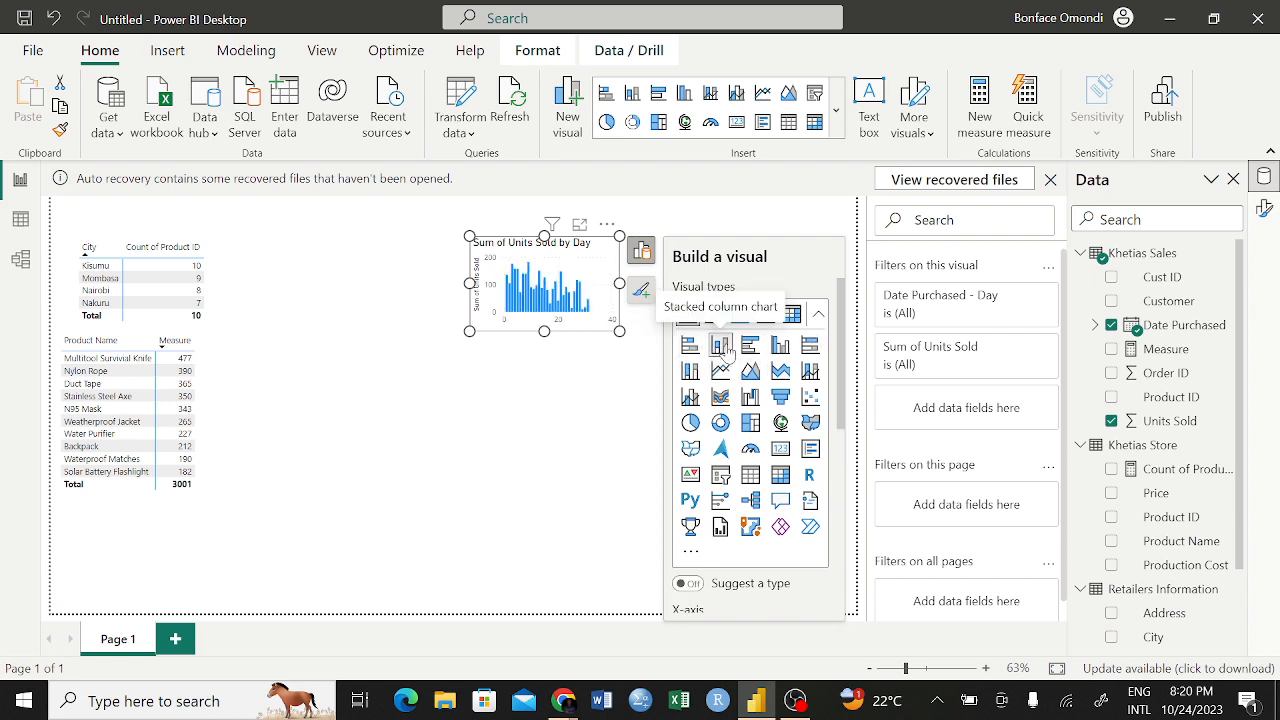
left_click(477, 434)
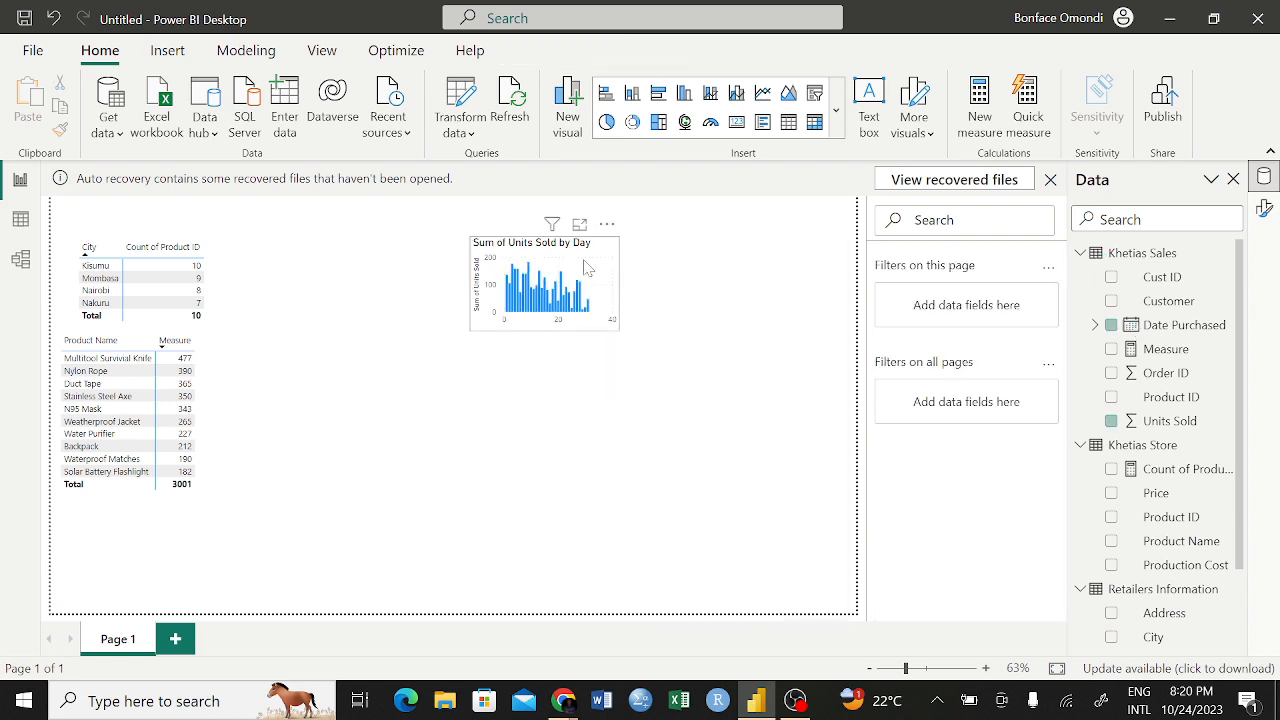
Enlarge the daily Units Sold column chart and move it to the upper edge of the page beside the City matrix
left_click(558, 318)
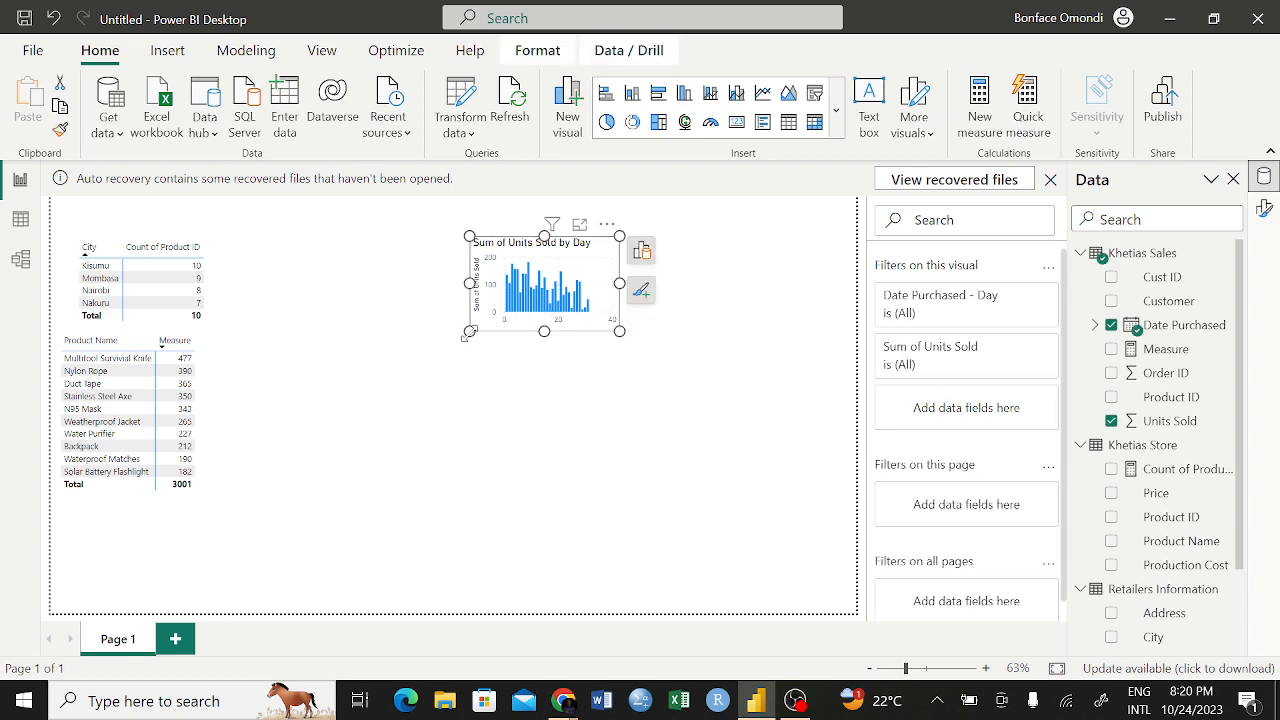
left_click_drag(468, 334, 292, 394)
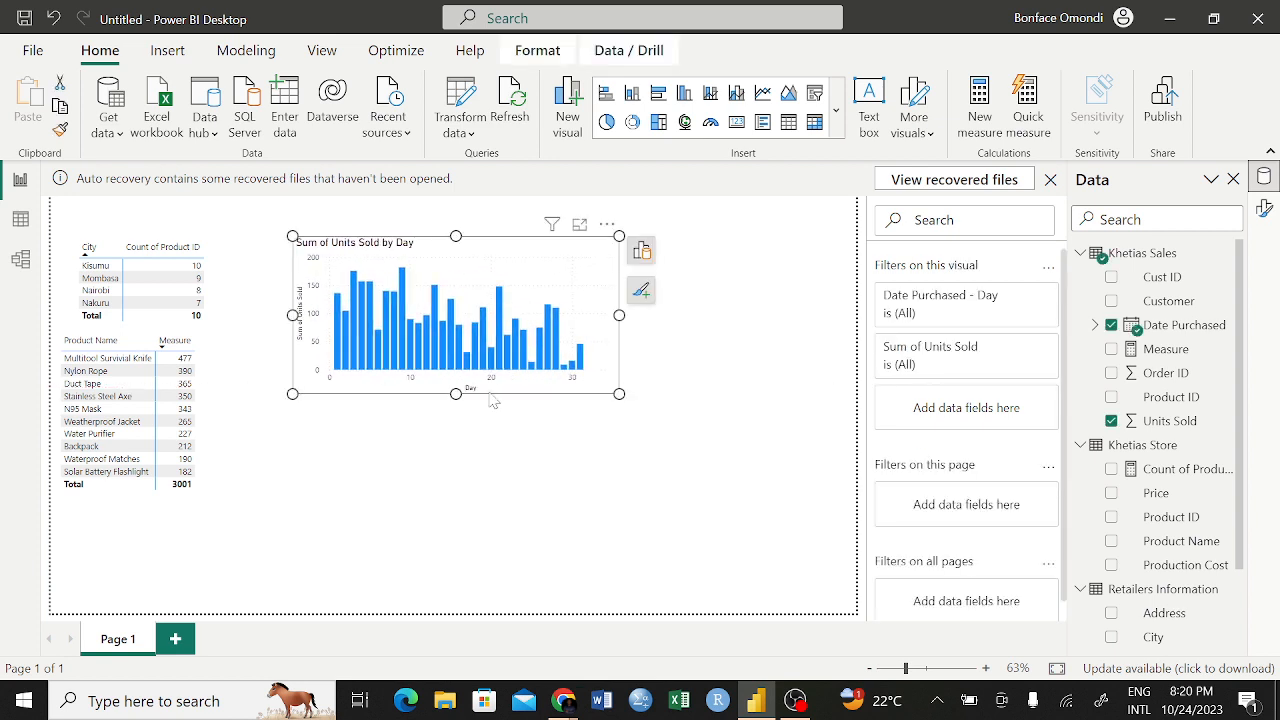
left_click_drag(619, 394, 842, 535)
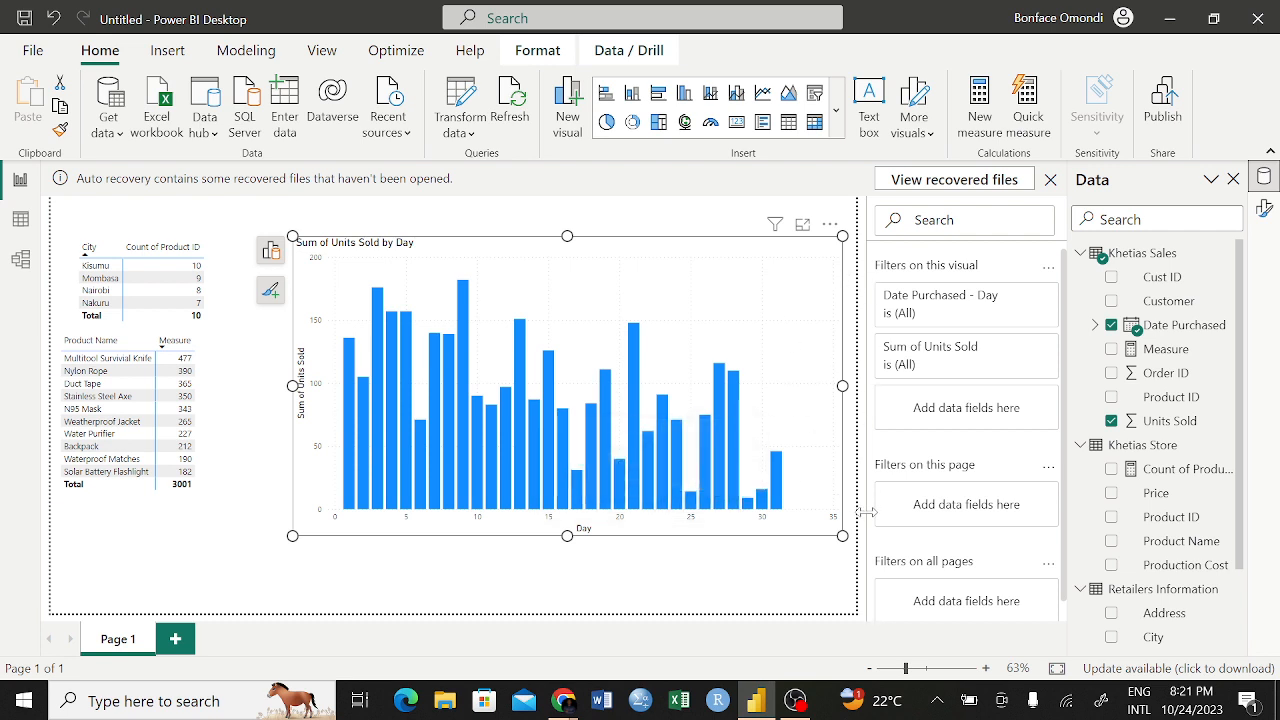
left_click_drag(843, 536, 726, 419)
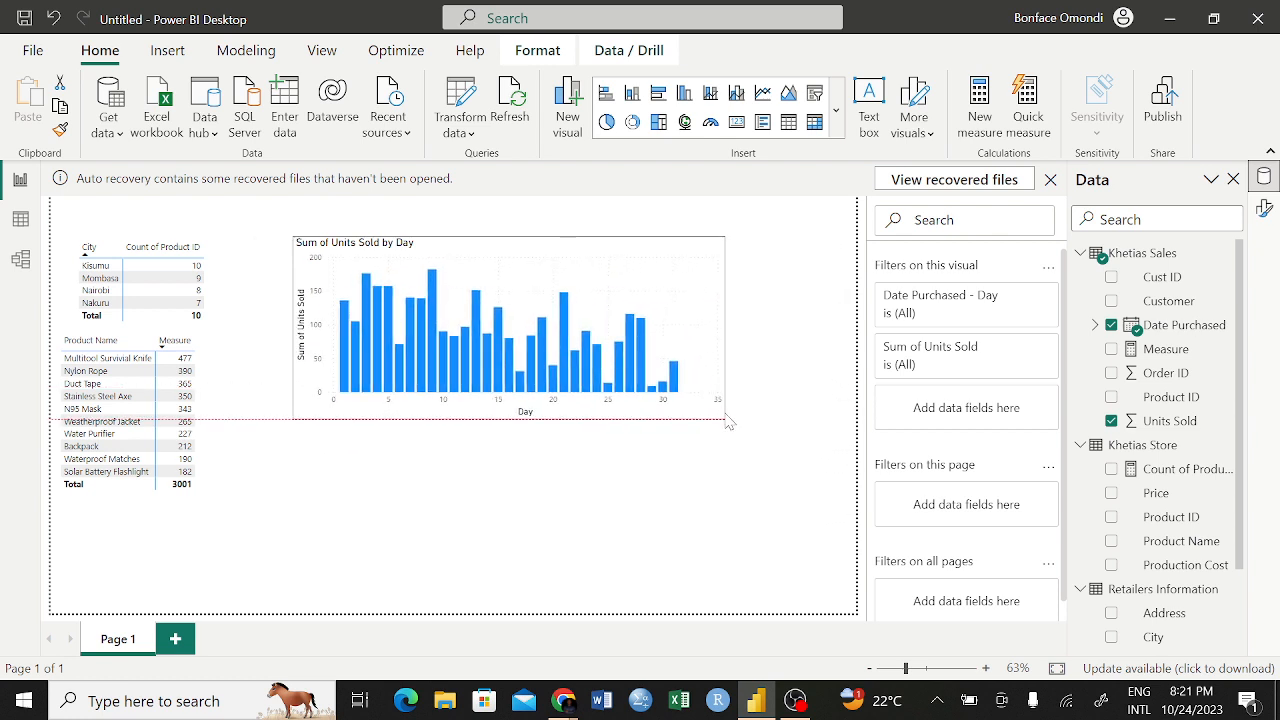
left_click_drag(643, 276, 621, 240)
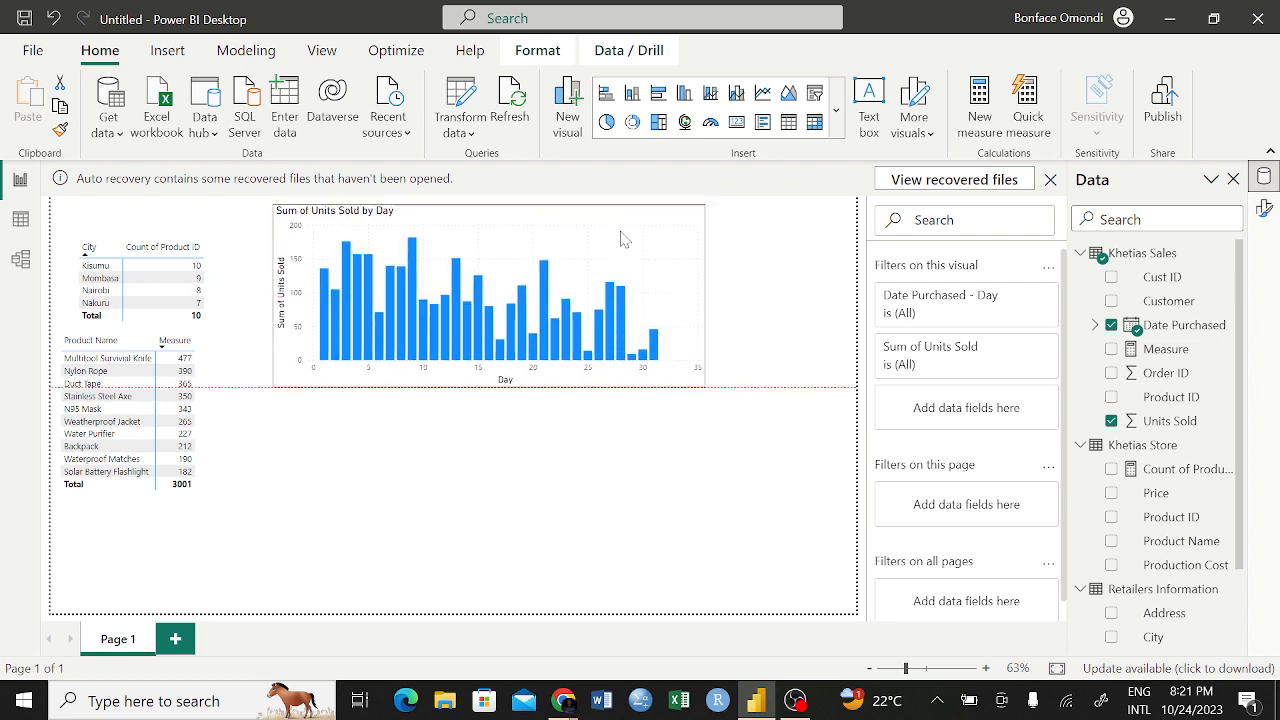
left_click(737, 448)
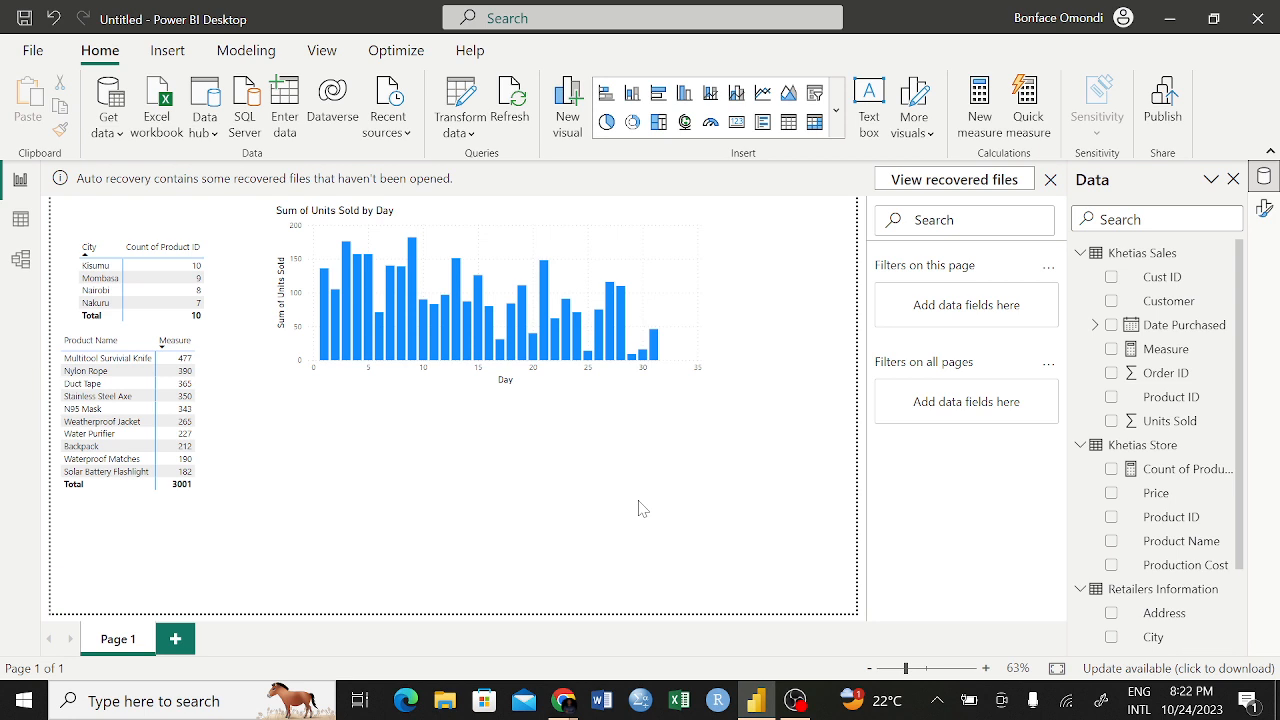
Open the Khetias Sales table in Data view and add a new calculated column to it
left_click(1104, 256)
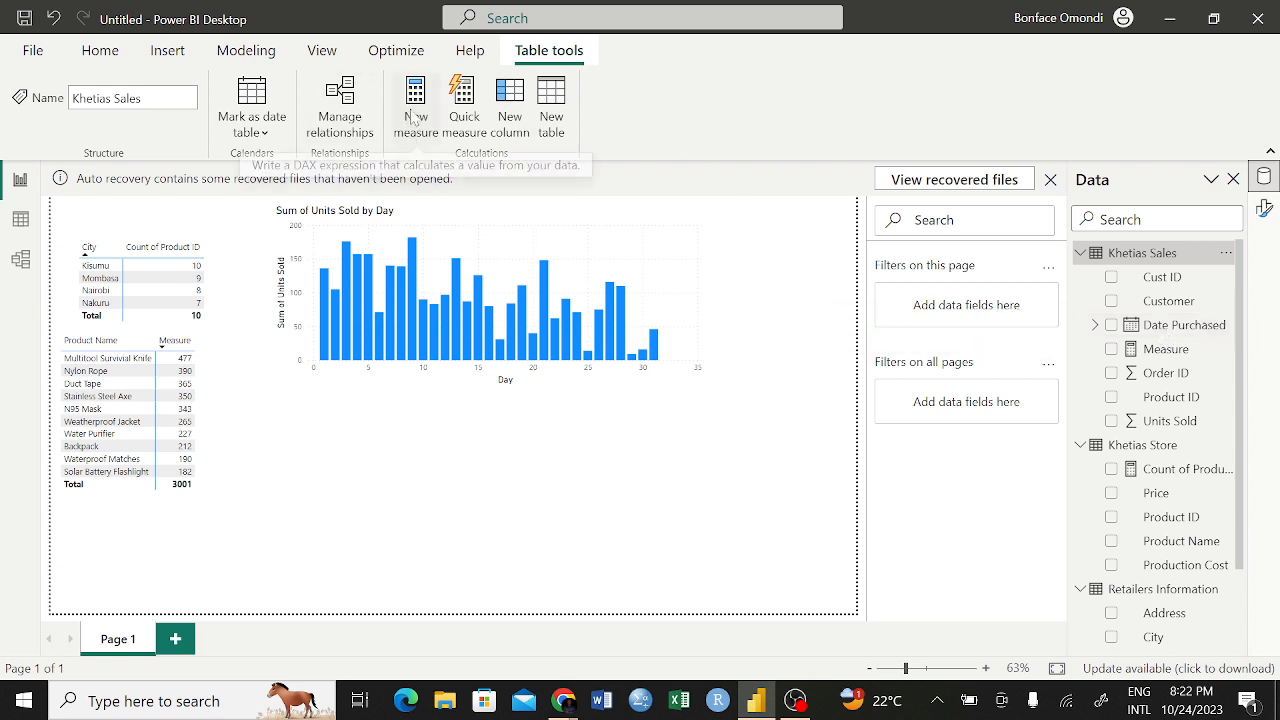
left_click(18, 222)
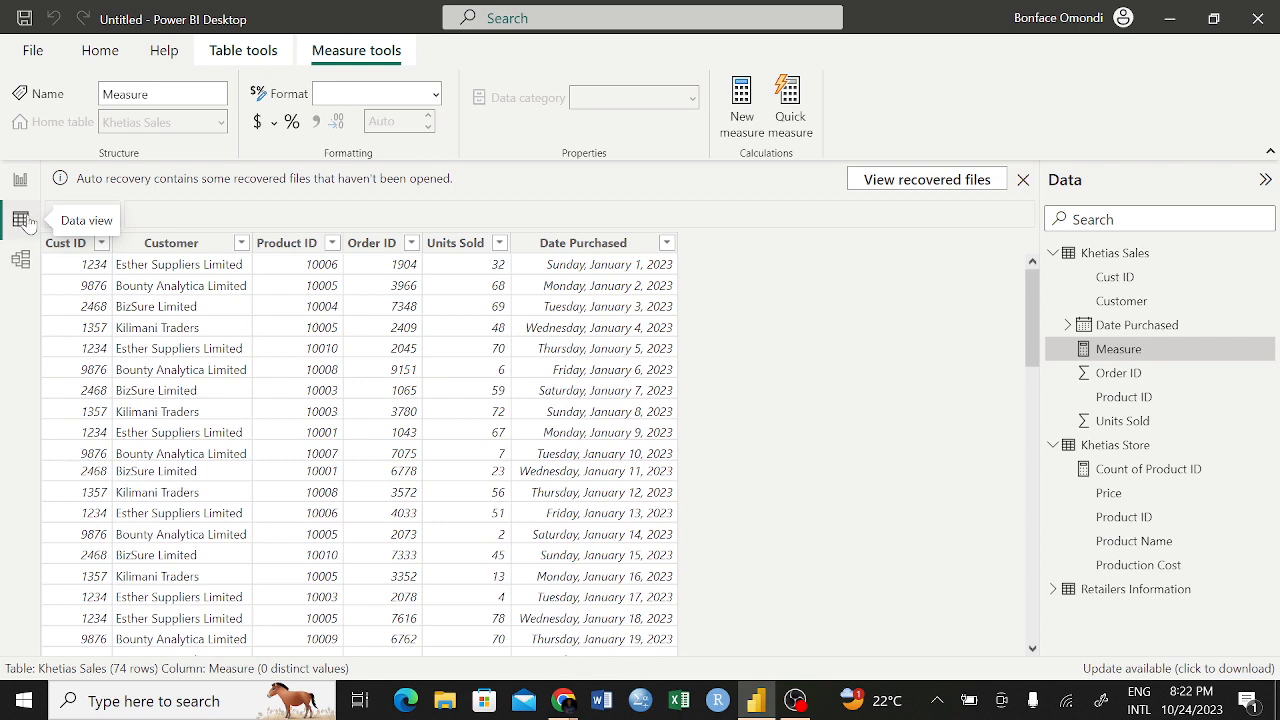
left_click(1108, 256)
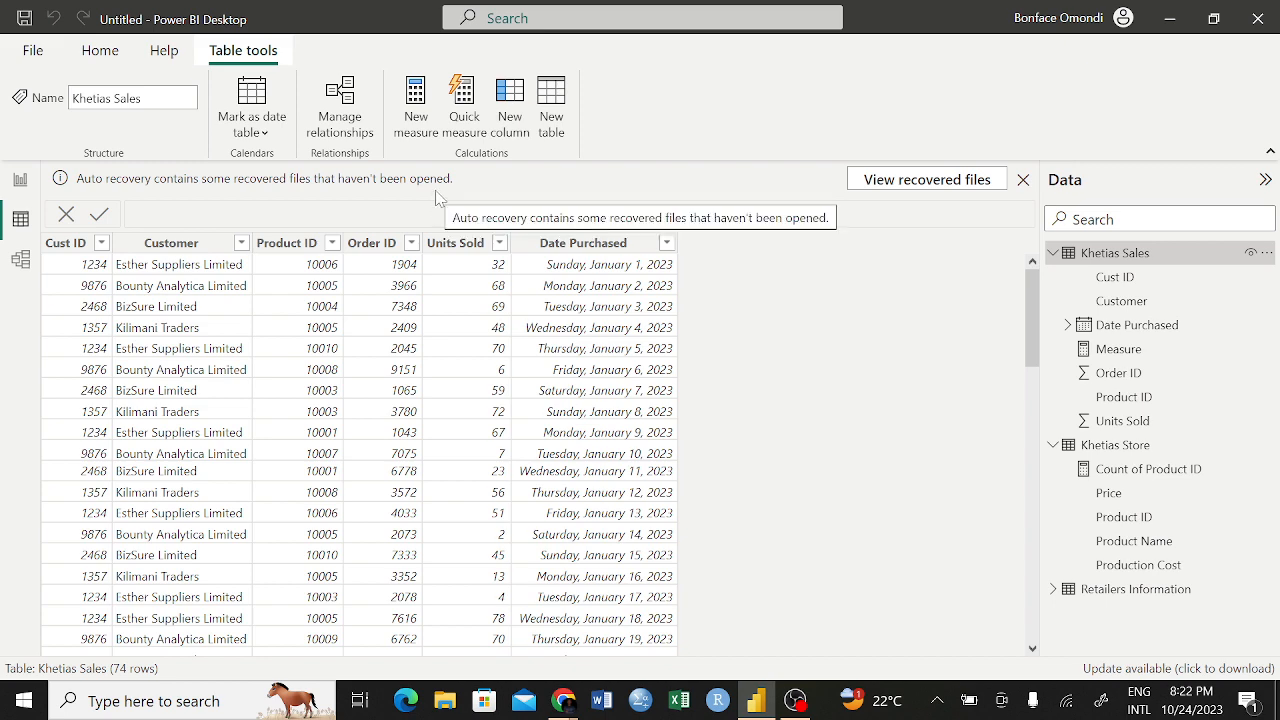
left_click(510, 125)
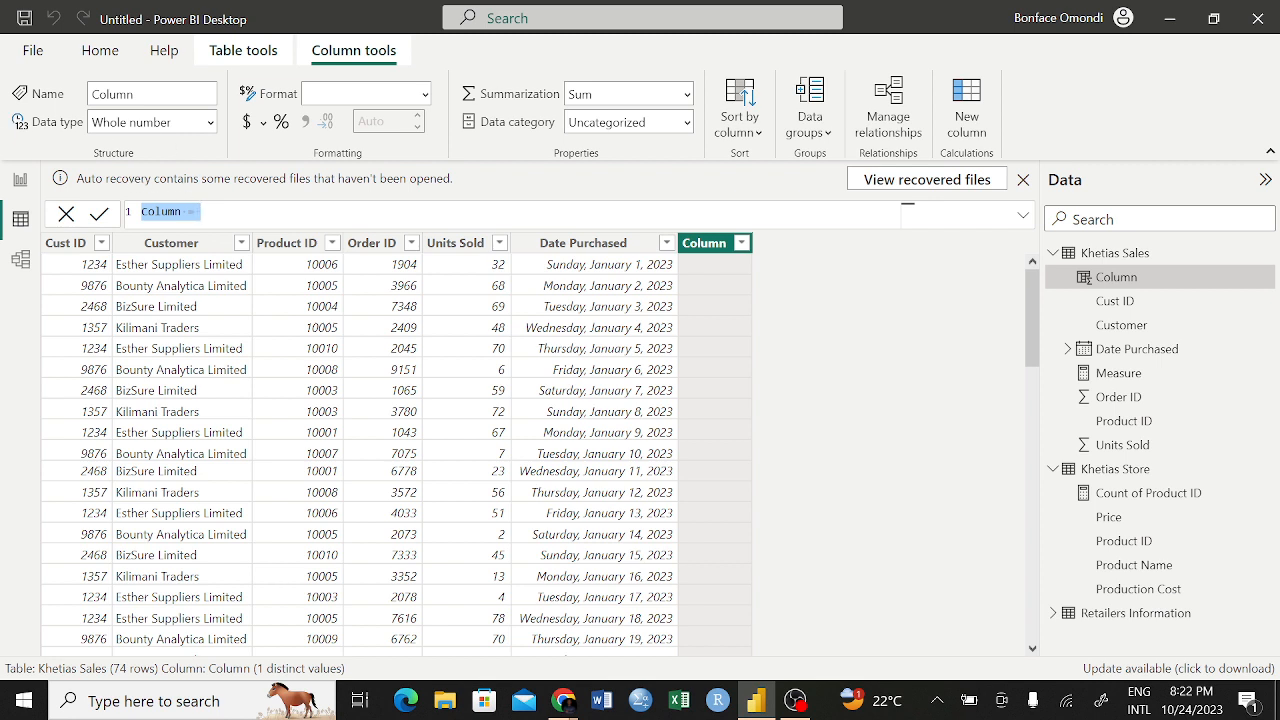
Name the new Khetias Sales column "Day of The week" in its formula
left_click(183, 212)
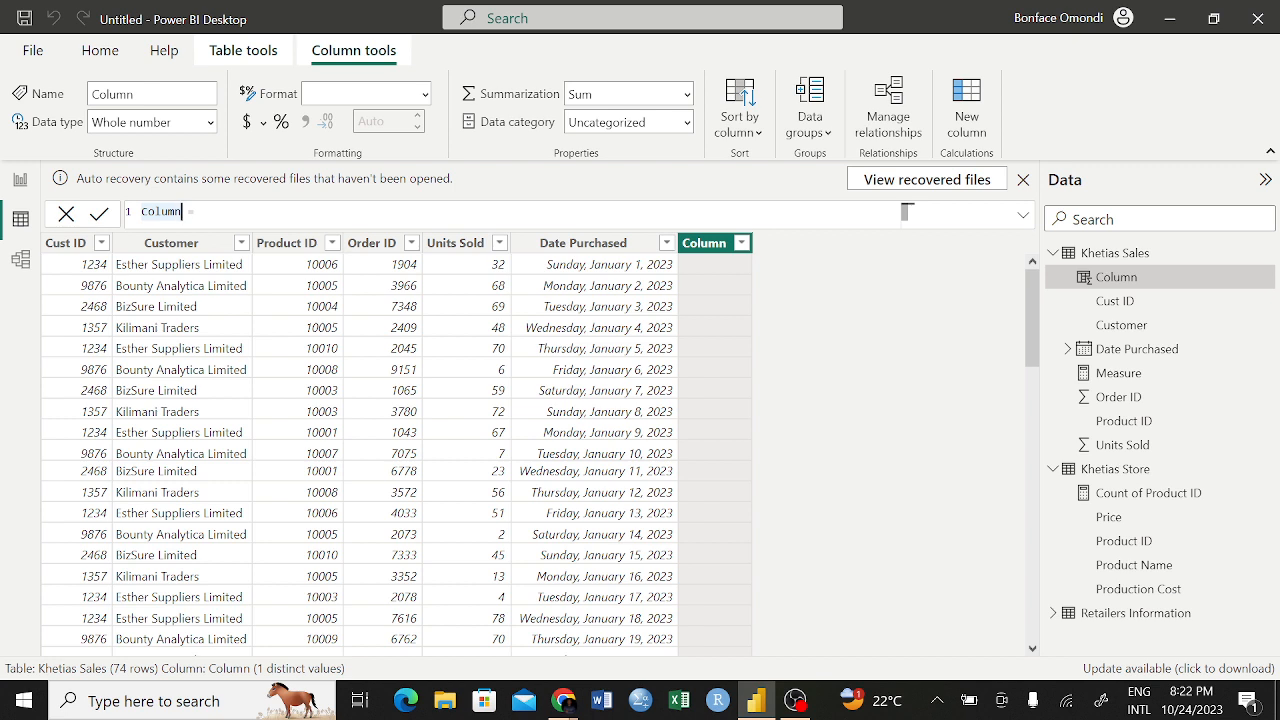
key("BackSpace")
key("BackSpace")
key("BackSpace")
key("BackSpace")
key("BackSpace")
key("BackSpace")
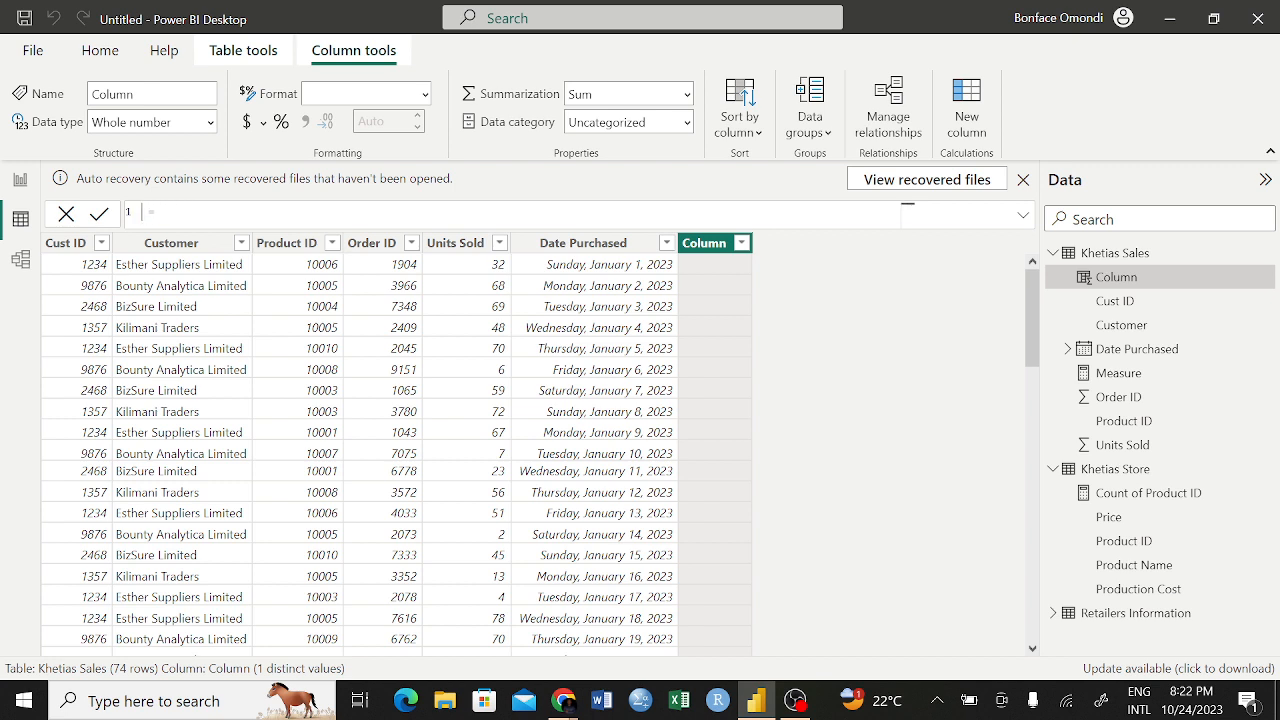
type("Day of The week")
Begin the Day of The week column's expression with the WEEKDAY function
key("End")
type("day")
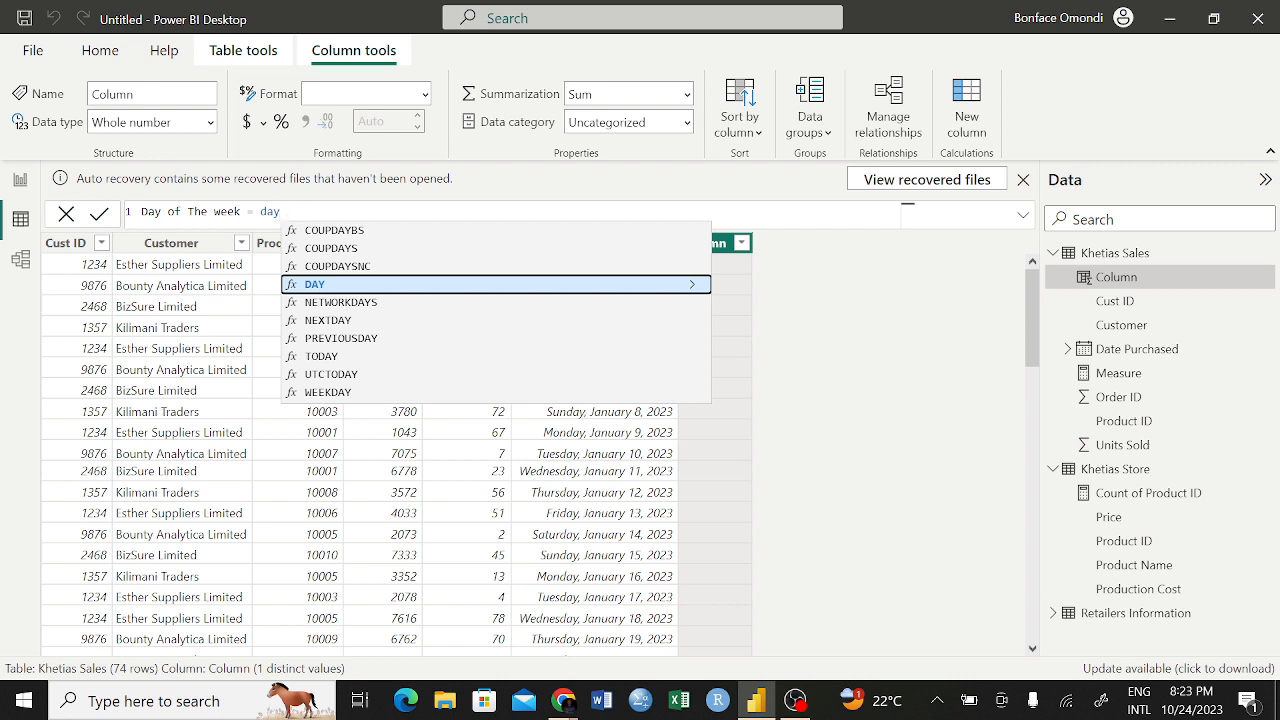
left_click(330, 393)
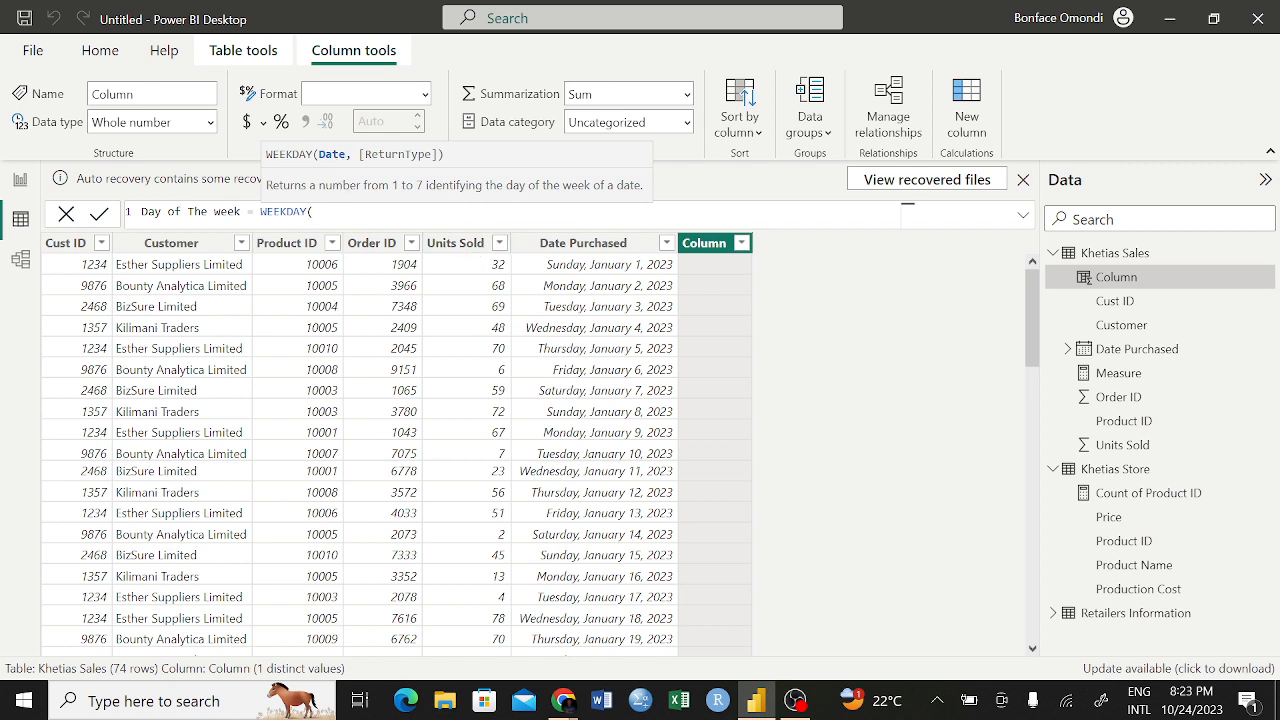
type("dat")
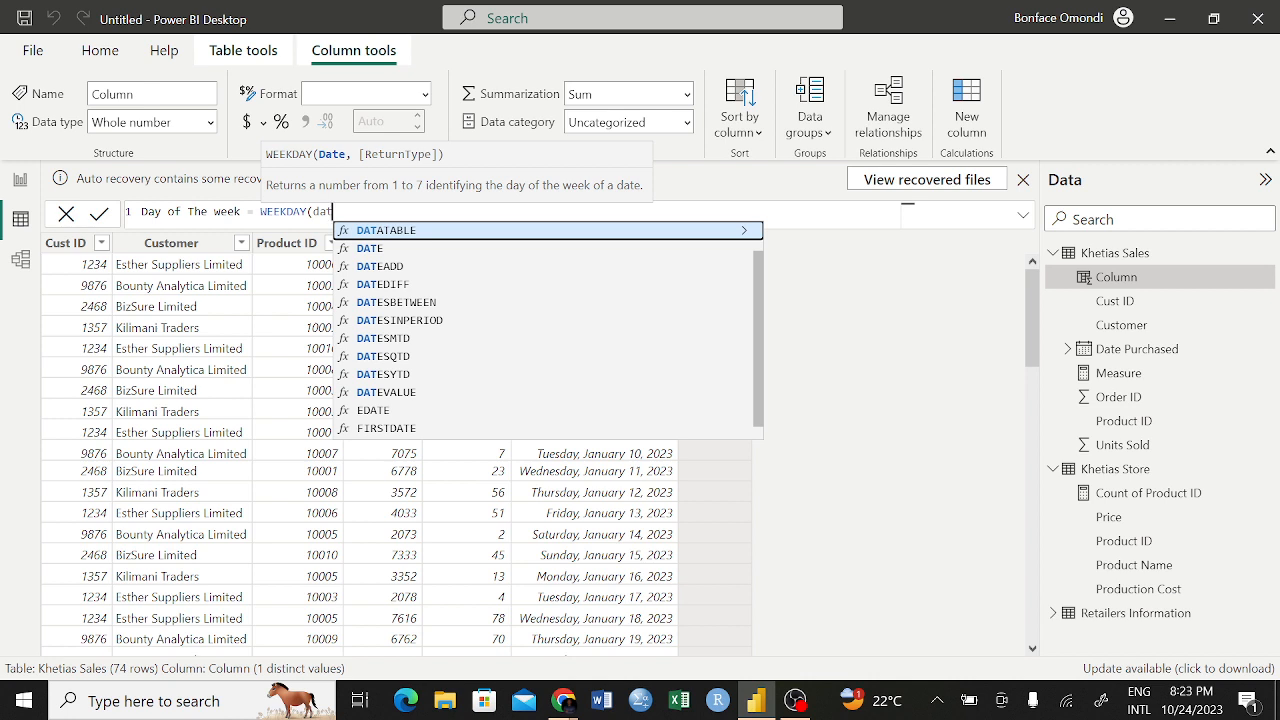
type("e")
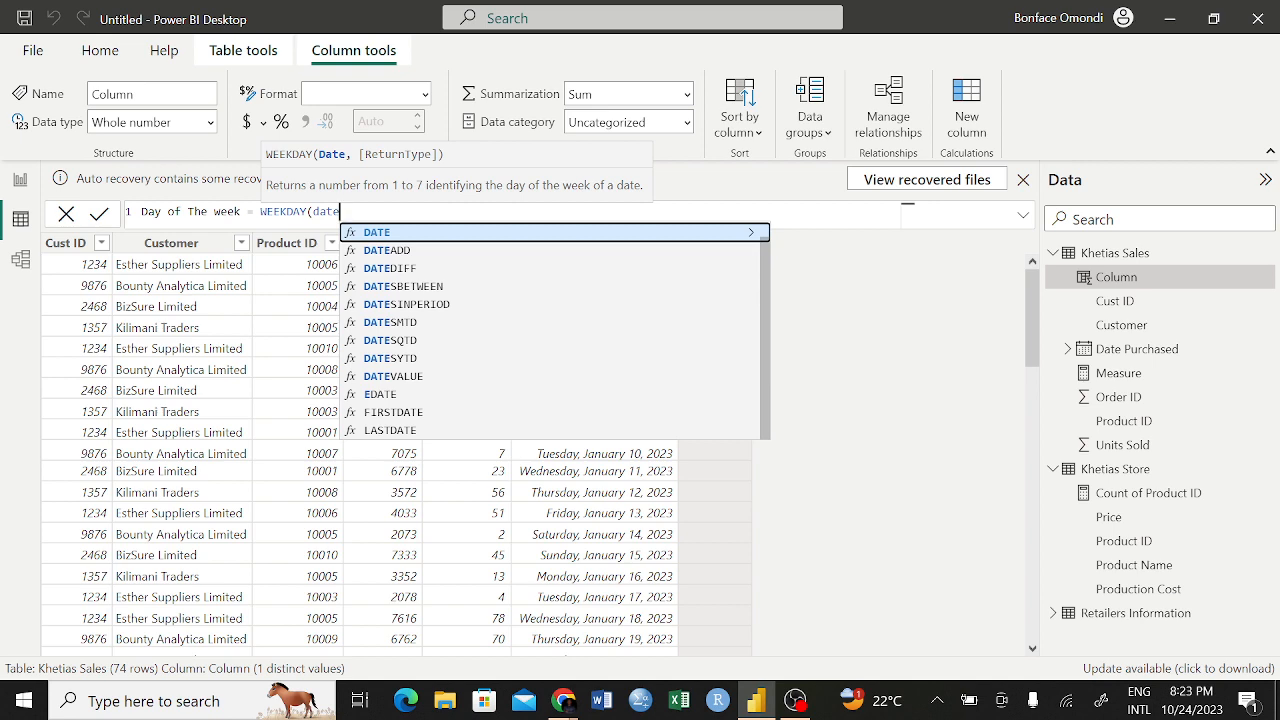
key("BackSpace")
key("BackSpace")
key("BackSpace")
key("BackSpace")
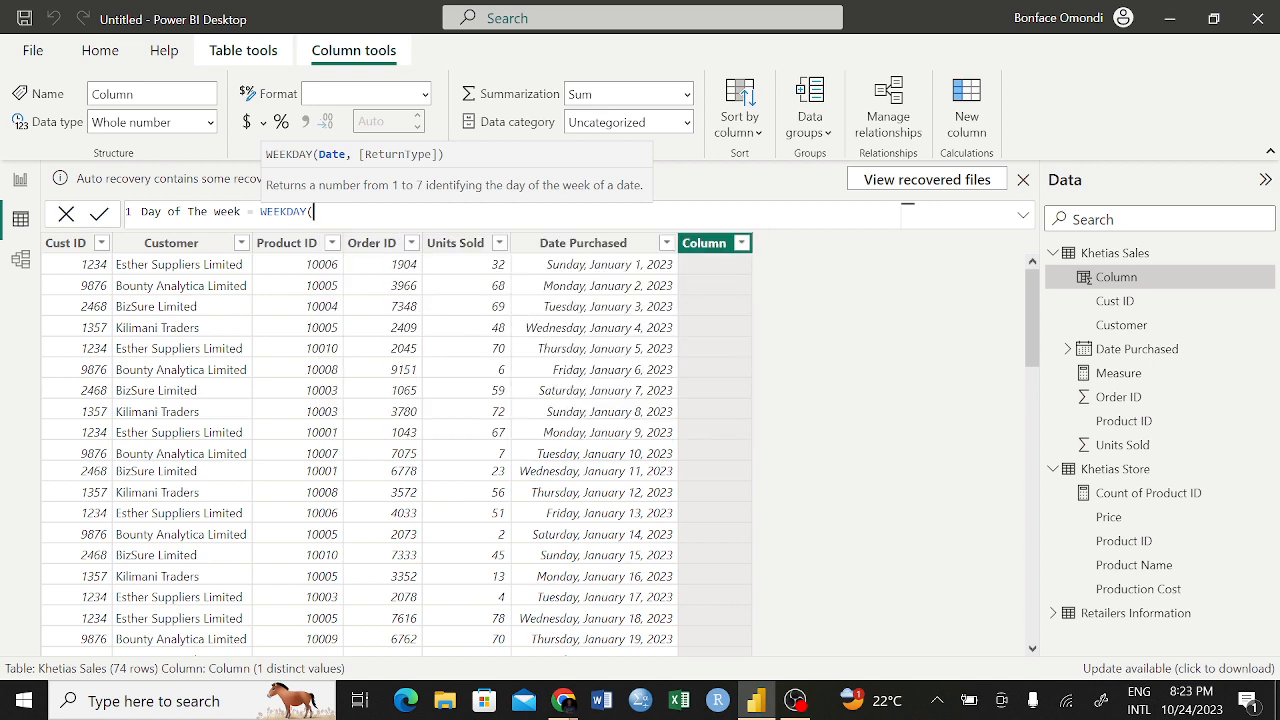
type("\"\"")
key("BackSpace")
key("BackSpace")
key("BackSpace")
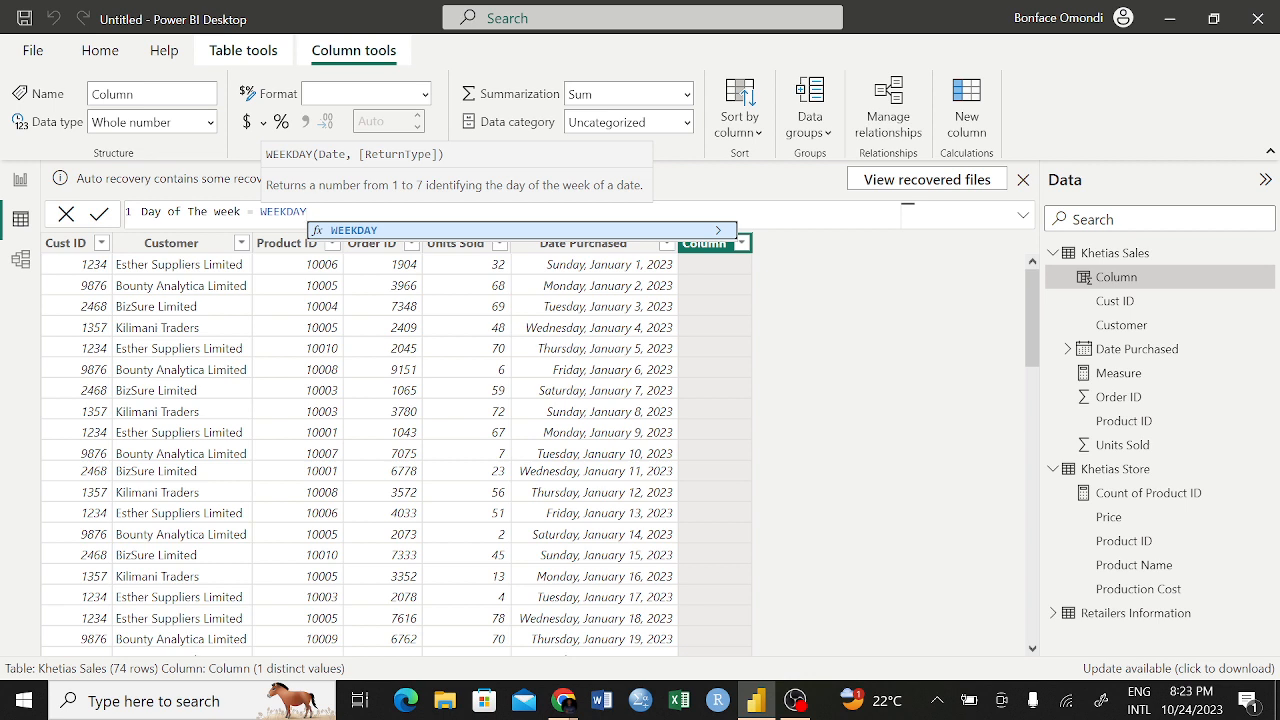
type("'")
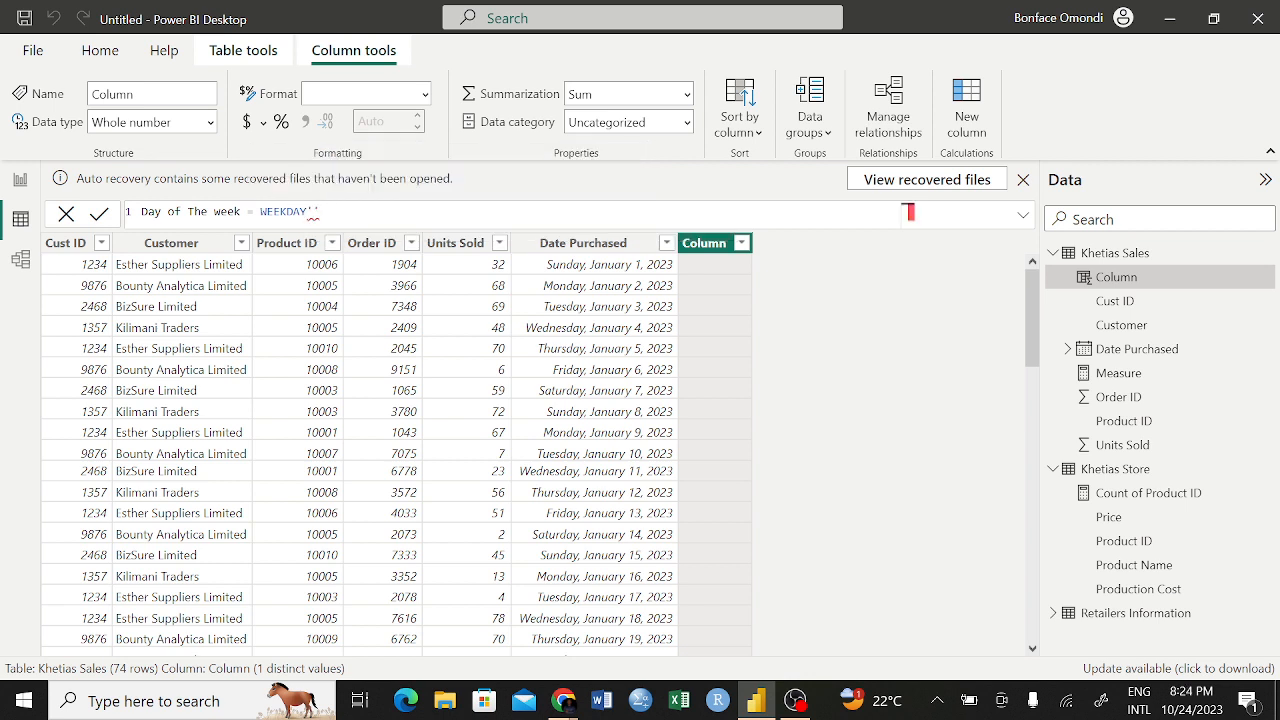
type("(''")
key("BackSpace")
type("da")
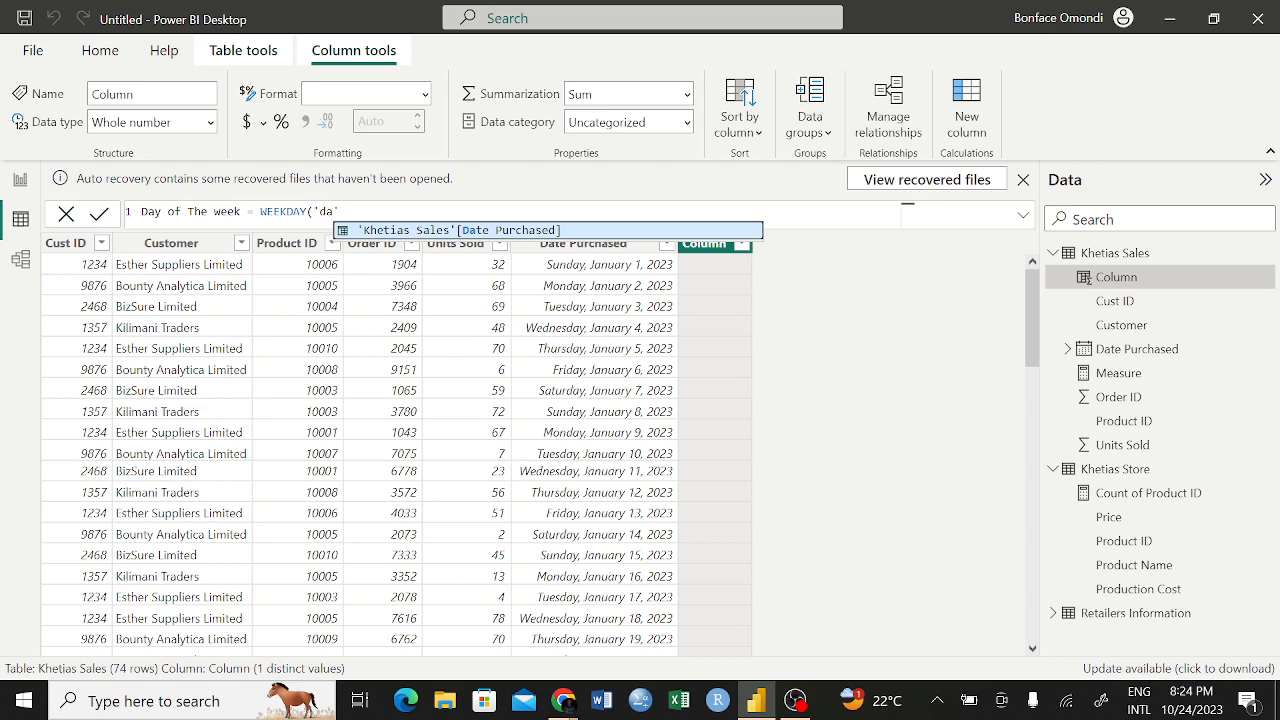
left_click(427, 234)
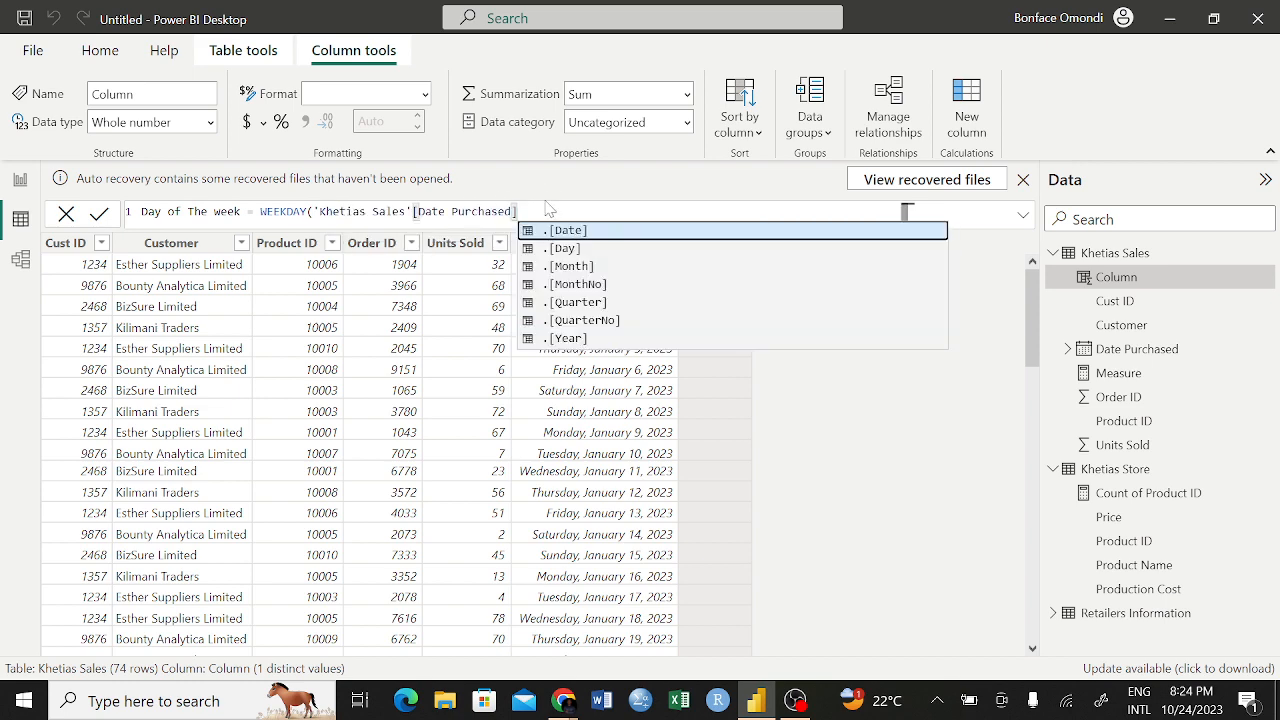
left_click_drag(535, 212, 314, 211)
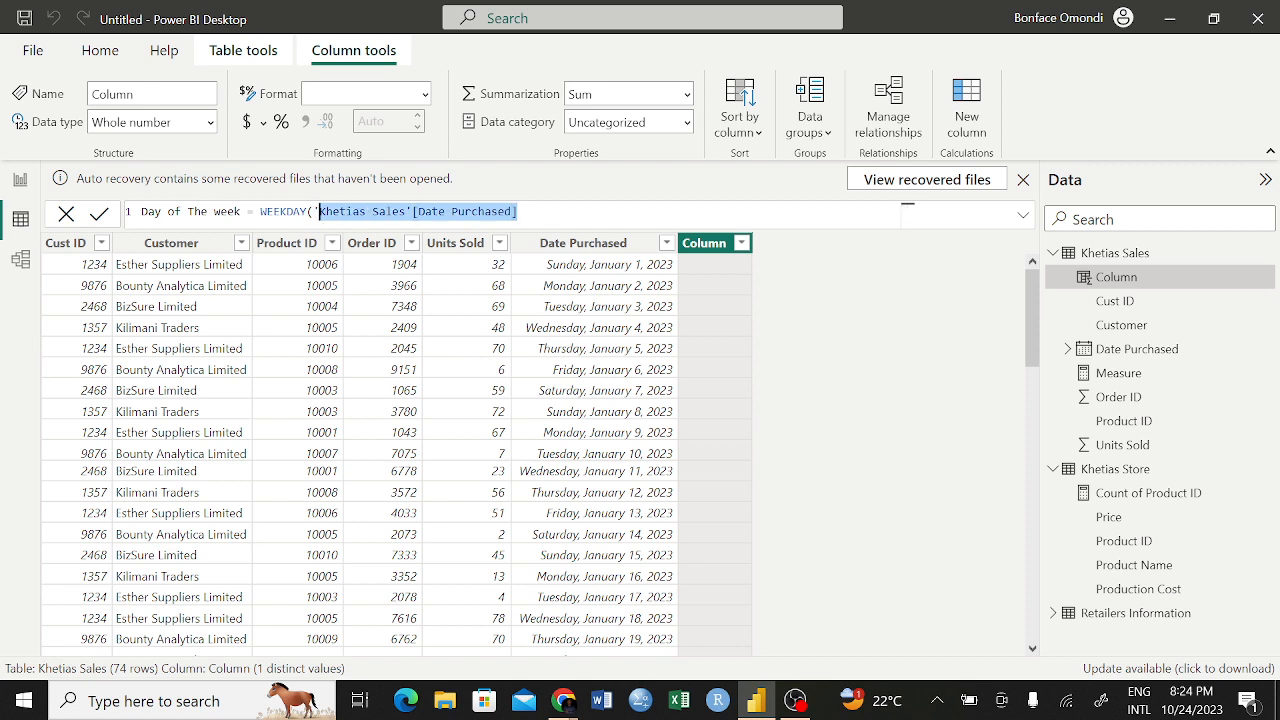
key("BackSpace")
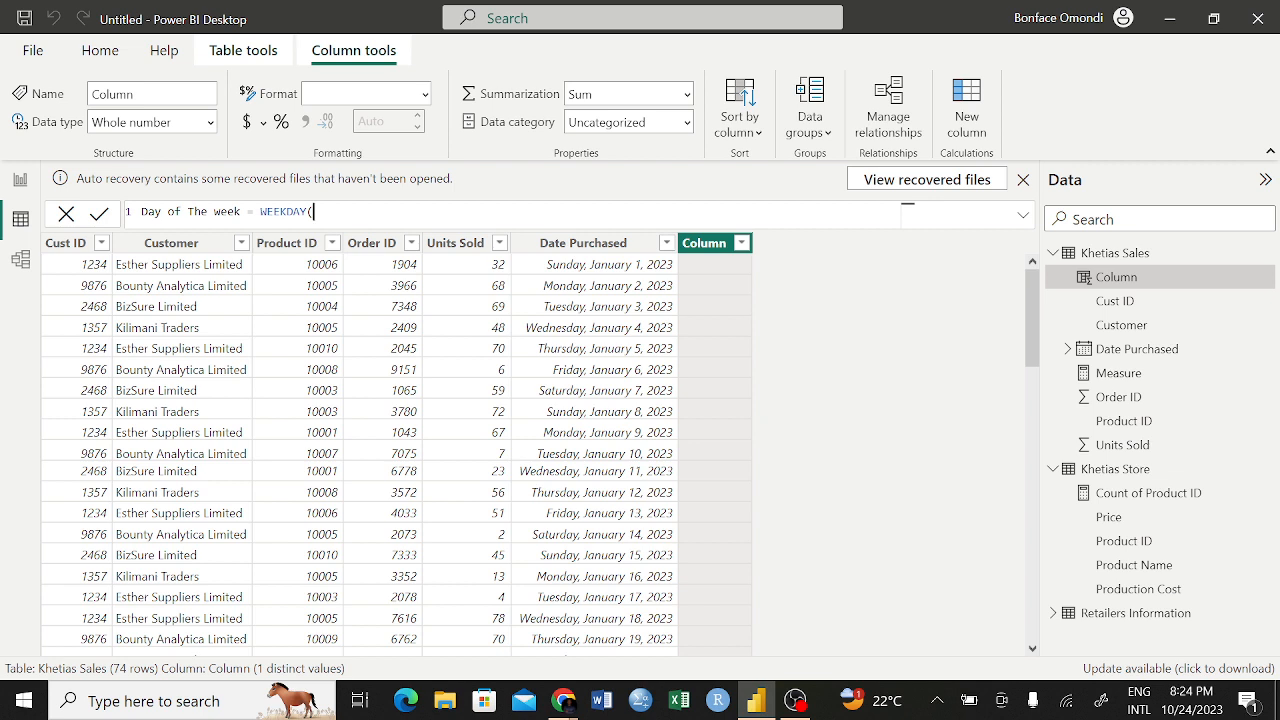
Enter 'Khetias Sales'[Date Purchased] as the WEEKDAY function's date argument and continue to its return type argument
type("''")
key("Left")
type("''")
key("BackSpace")
key("BackSpace")
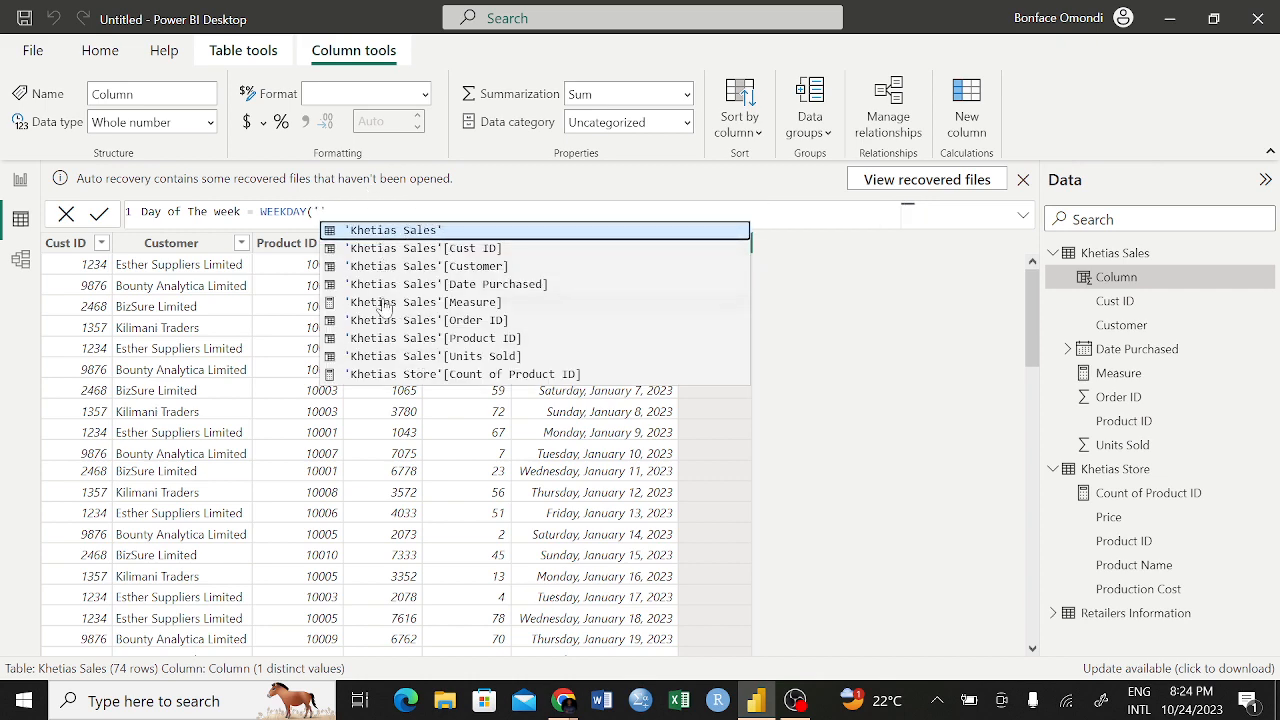
left_click(432, 286)
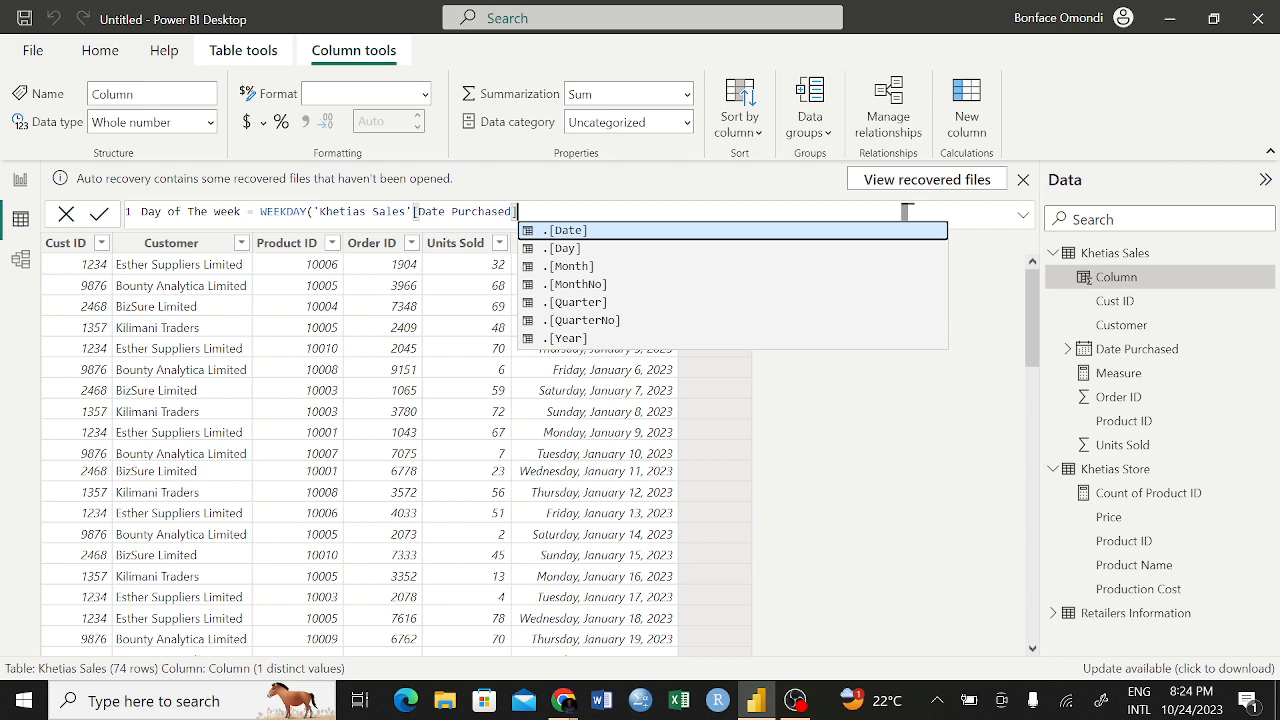
type(",")
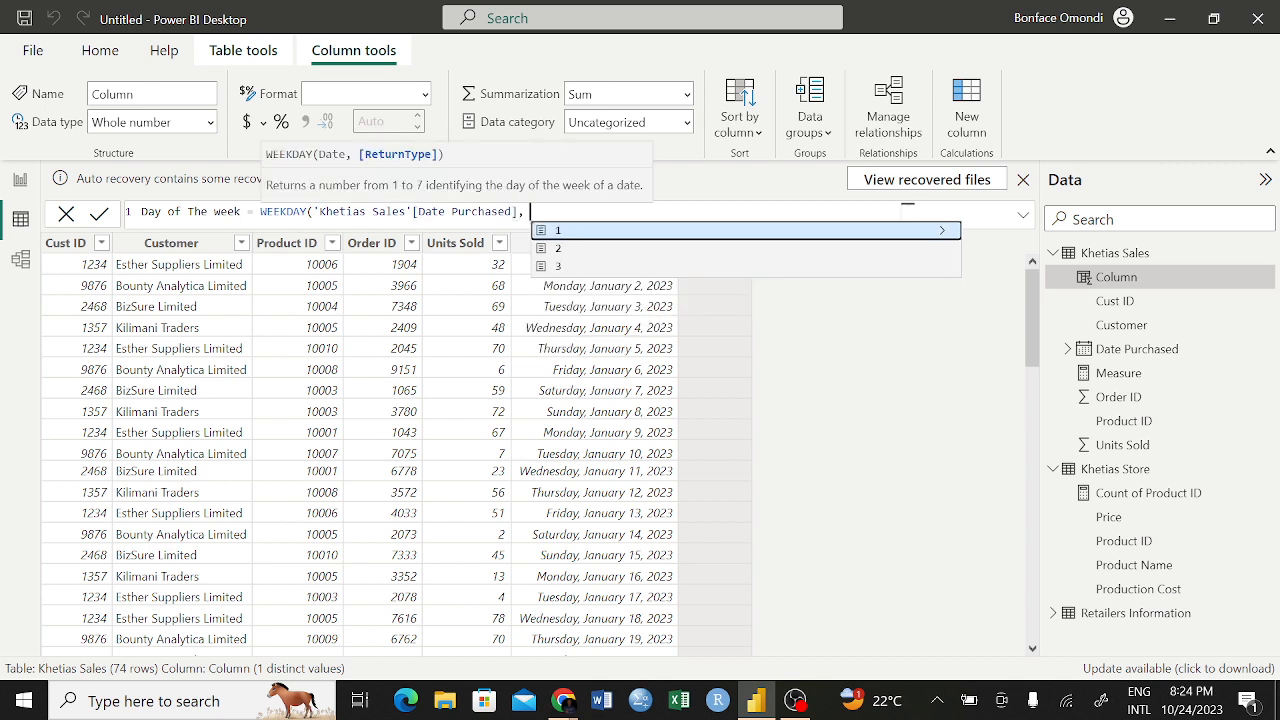
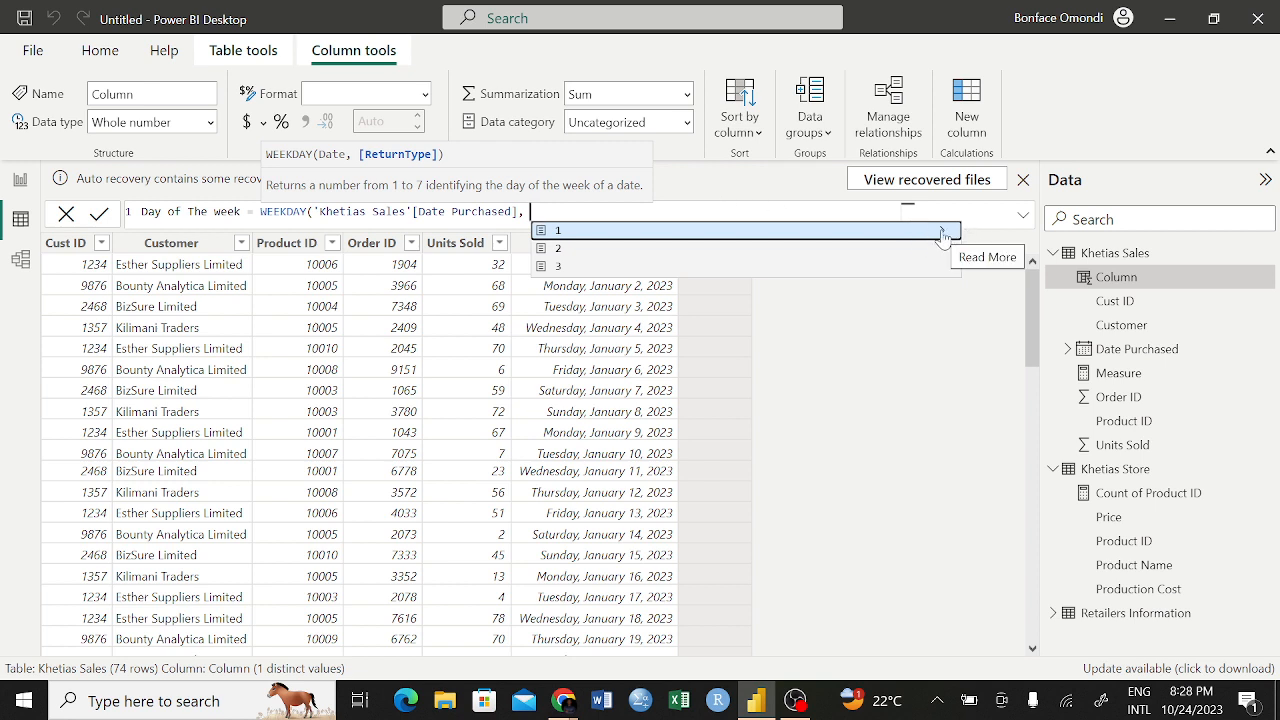
Compare the descriptions of return type options 1, 2 and 3 for the WEEKDAY function
left_click(942, 234)
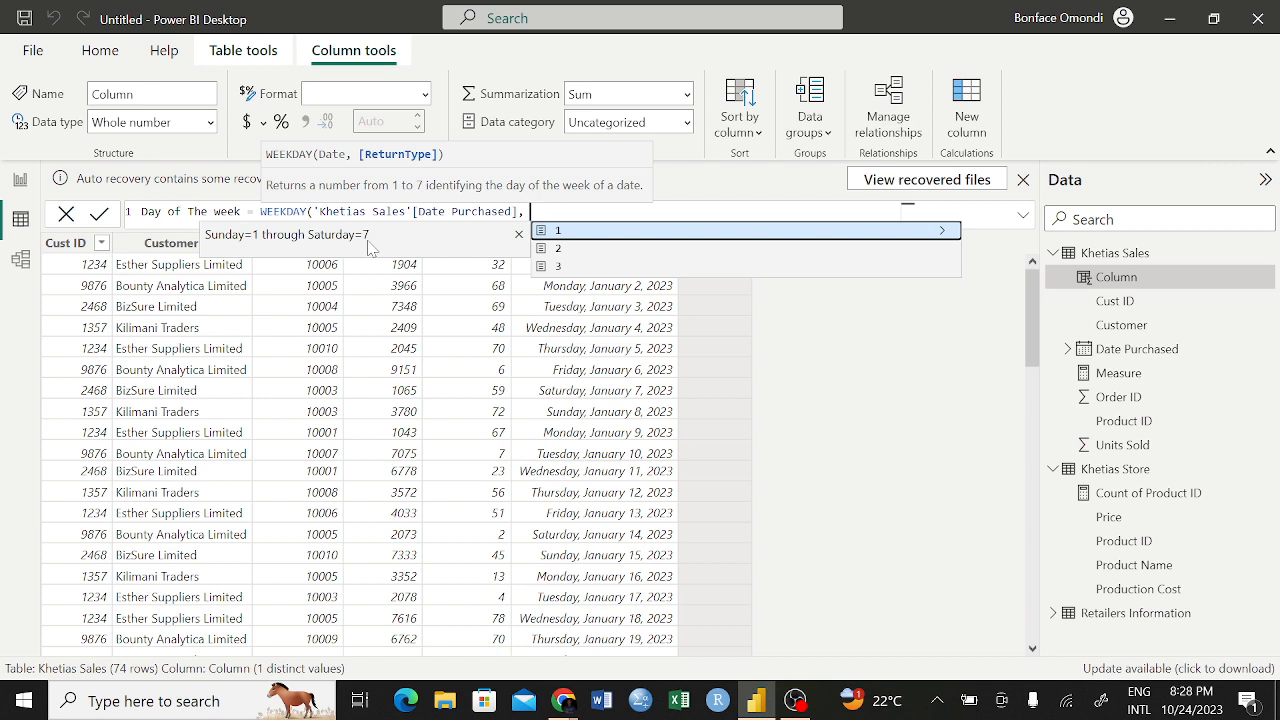
left_click(604, 256)
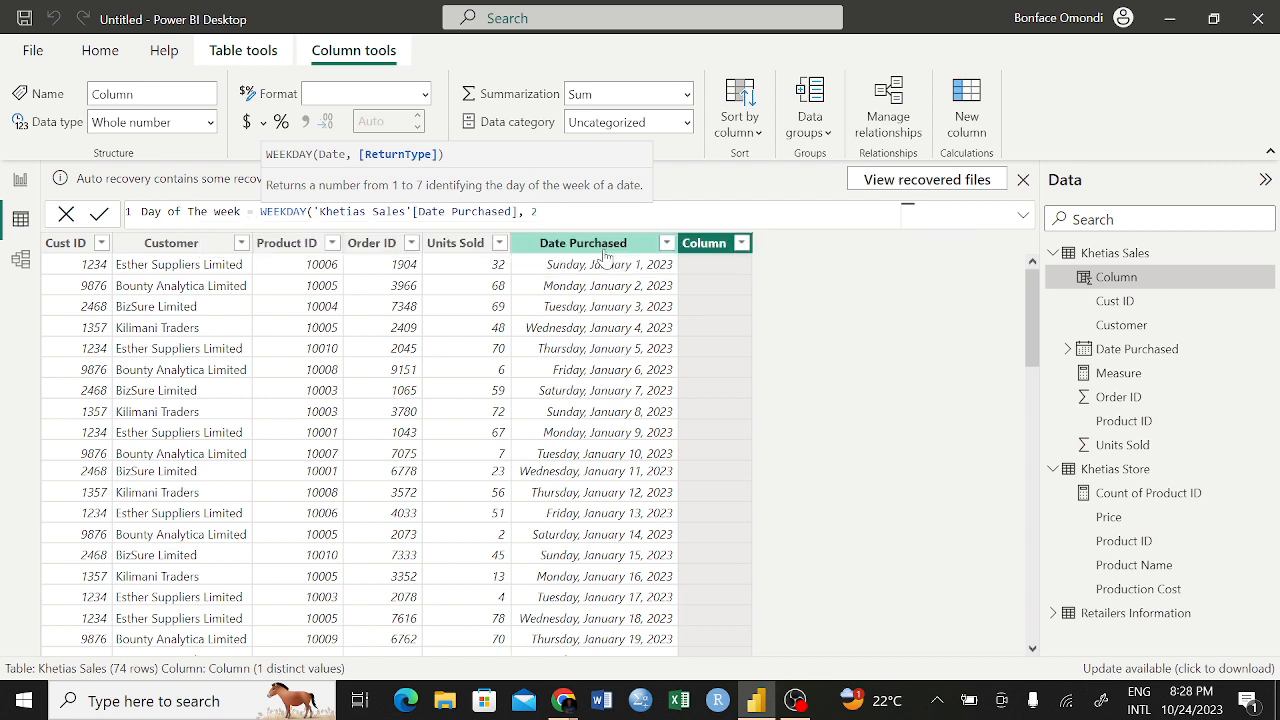
left_click(531, 212)
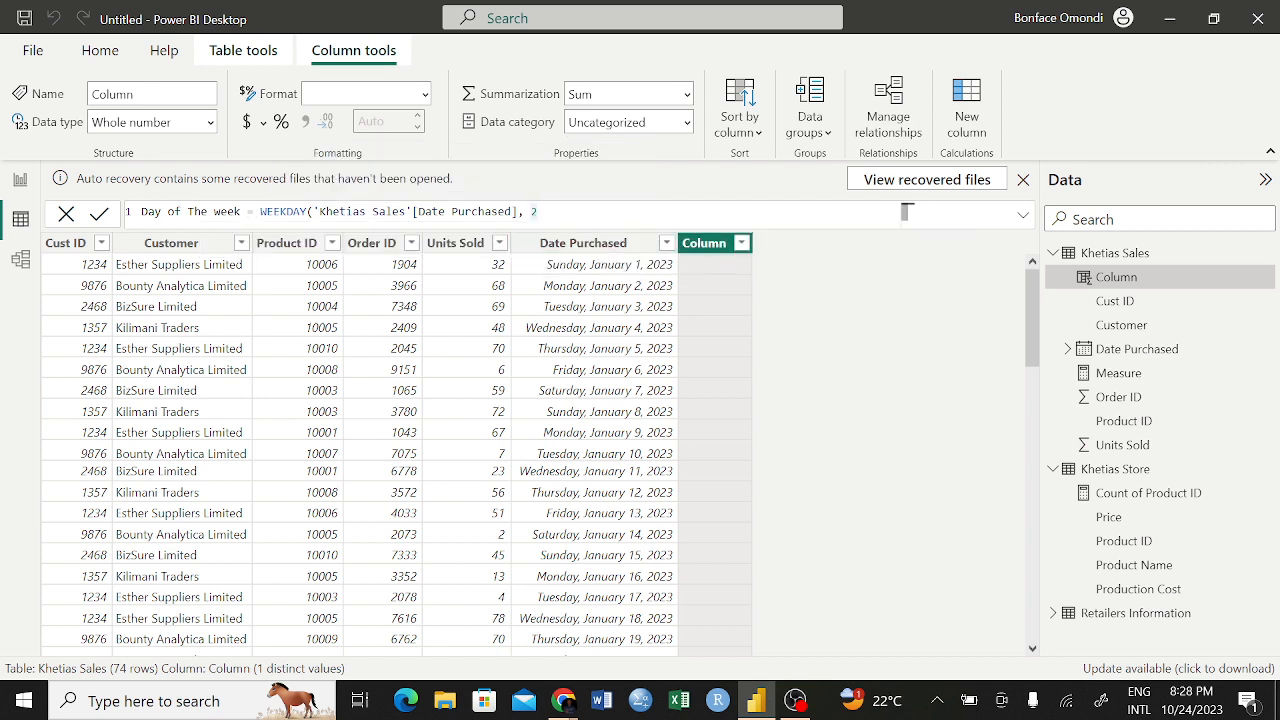
key("Delete")
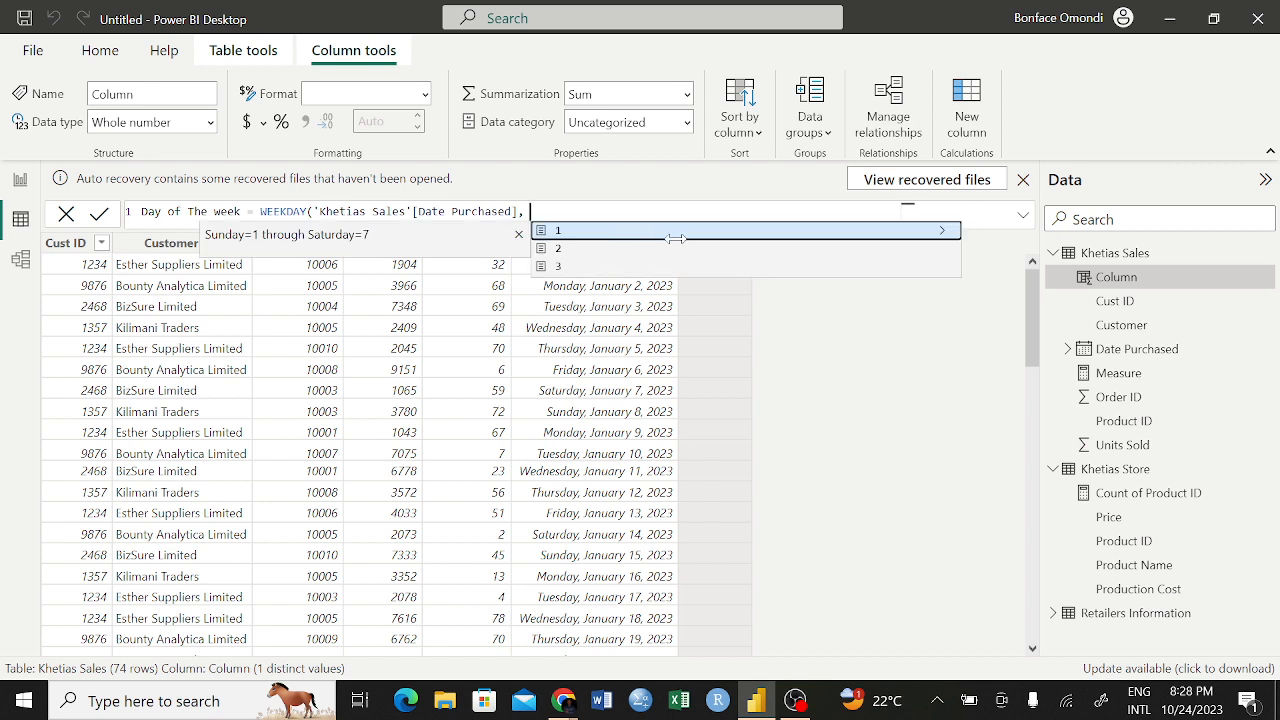
left_click(940, 249)
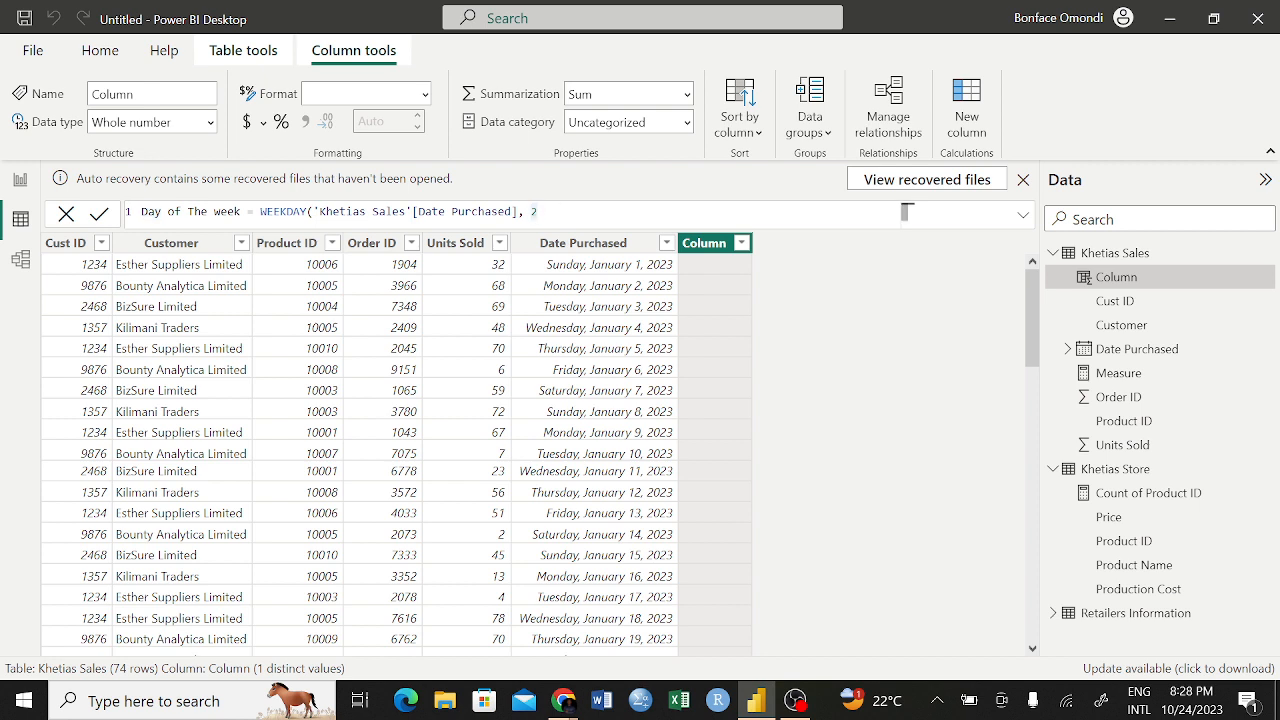
key("BackSpace")
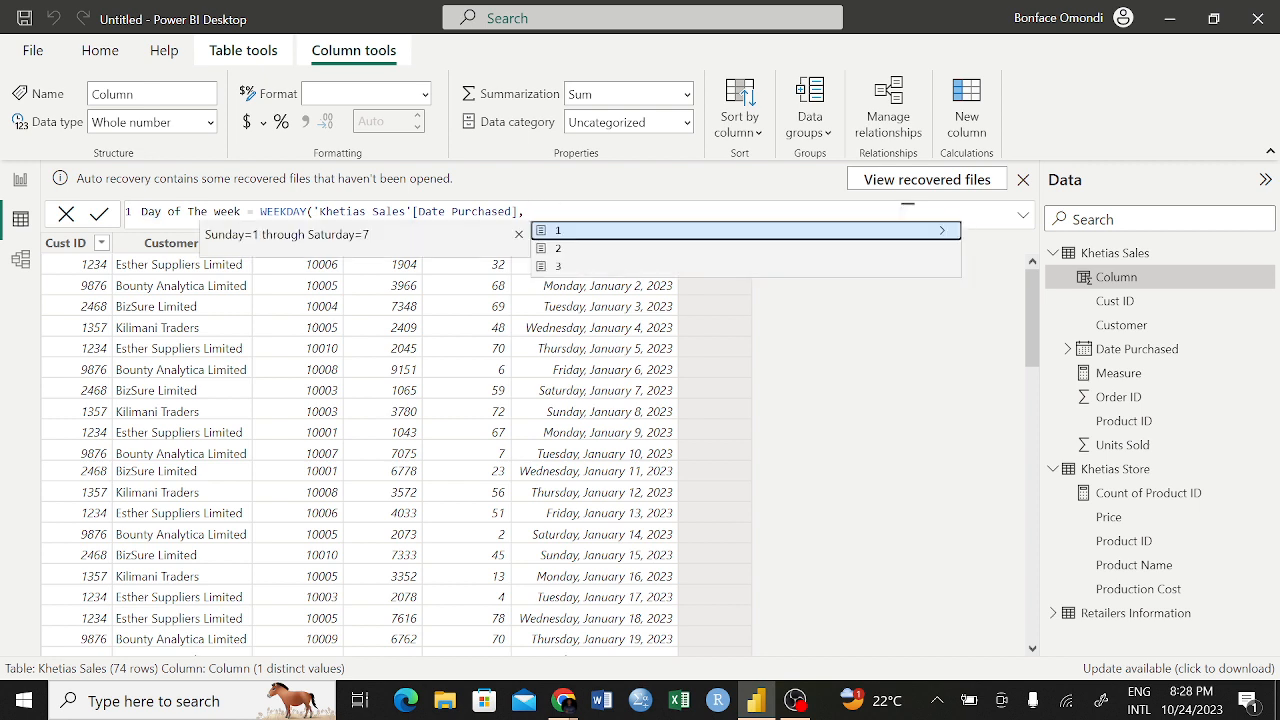
key("Down")
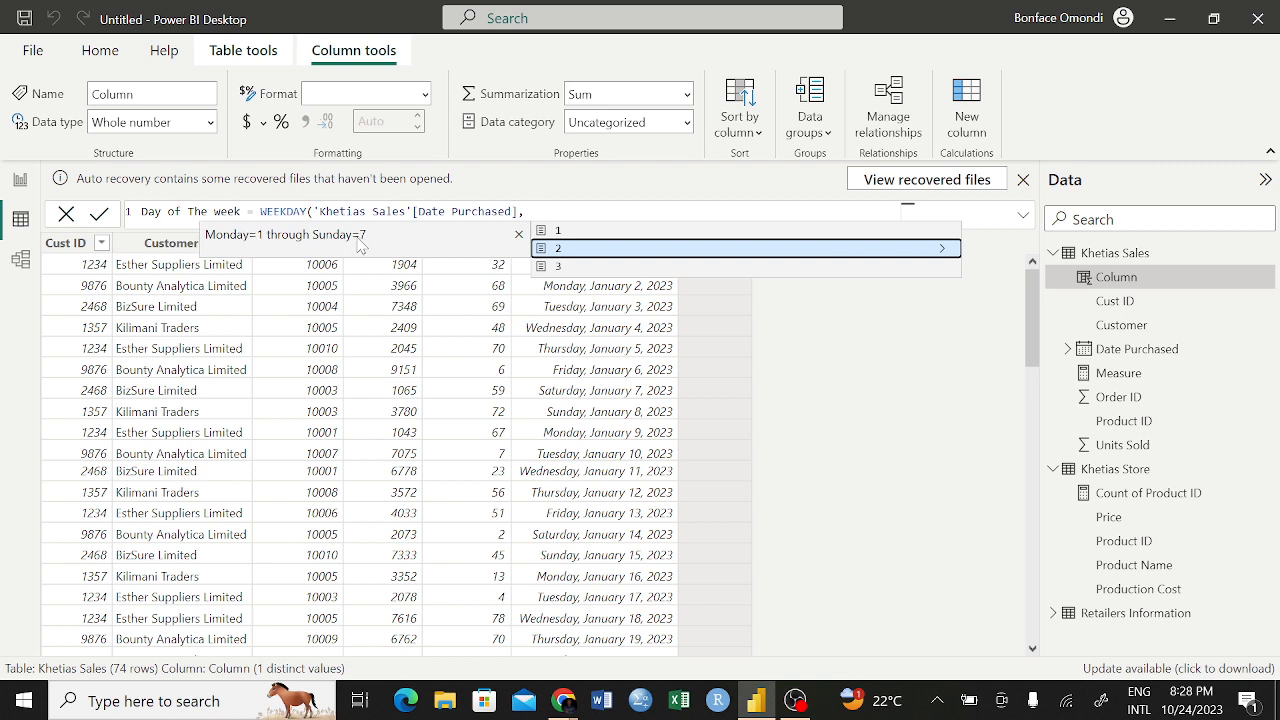
key("Down")
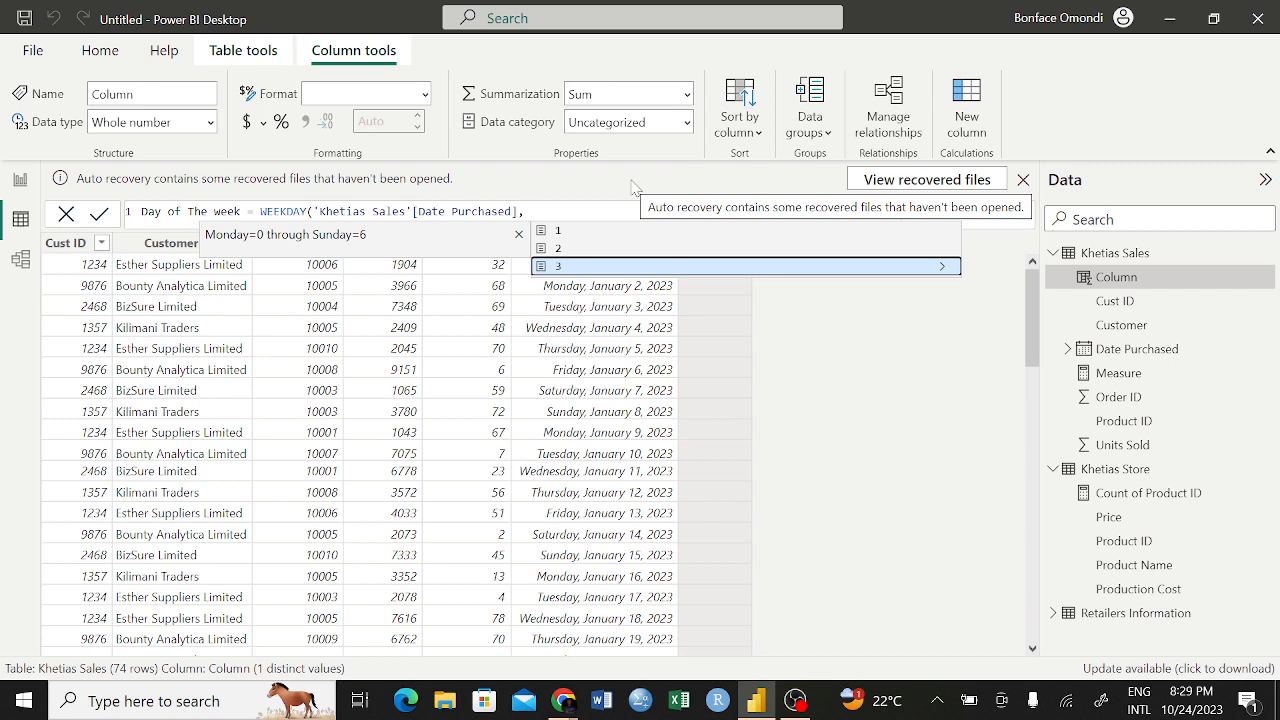
key("Up")
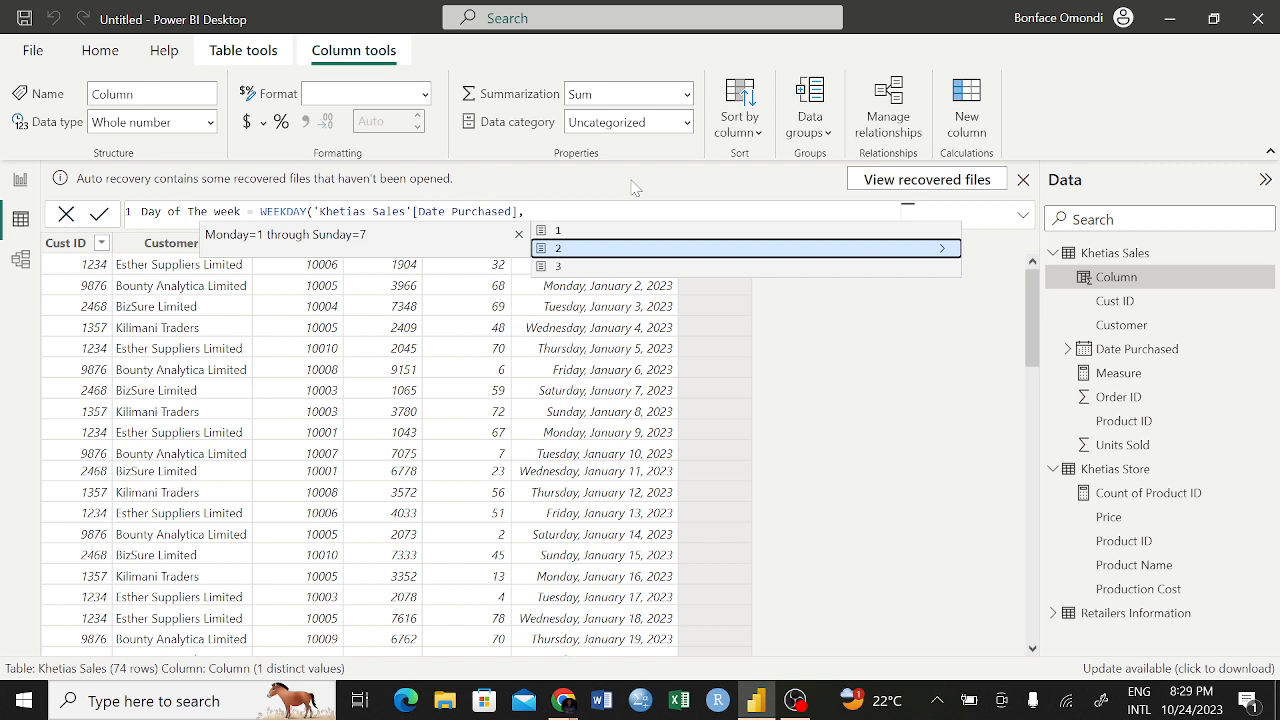
key("Up")
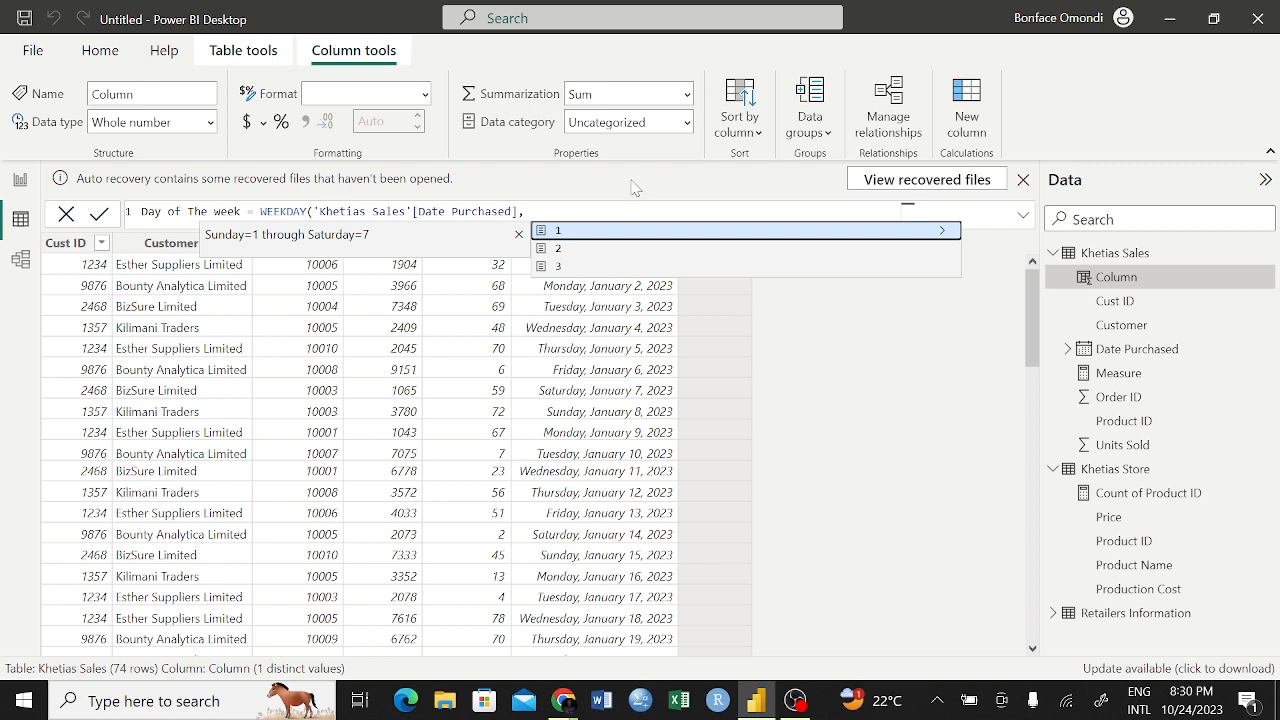
key("Down")
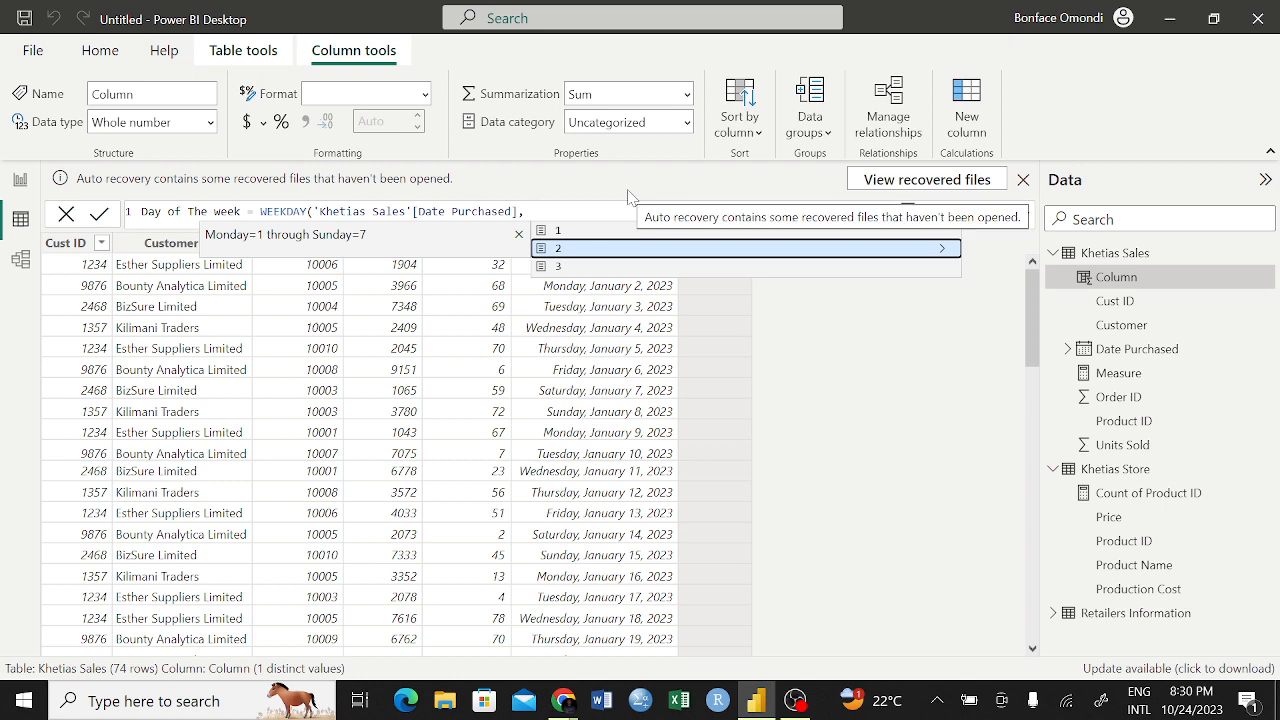
key("Up")
Complete the Day of The week formula with WEEKDAY return type 2, commit it and check the values against the purchase dates
left_click(609, 200)
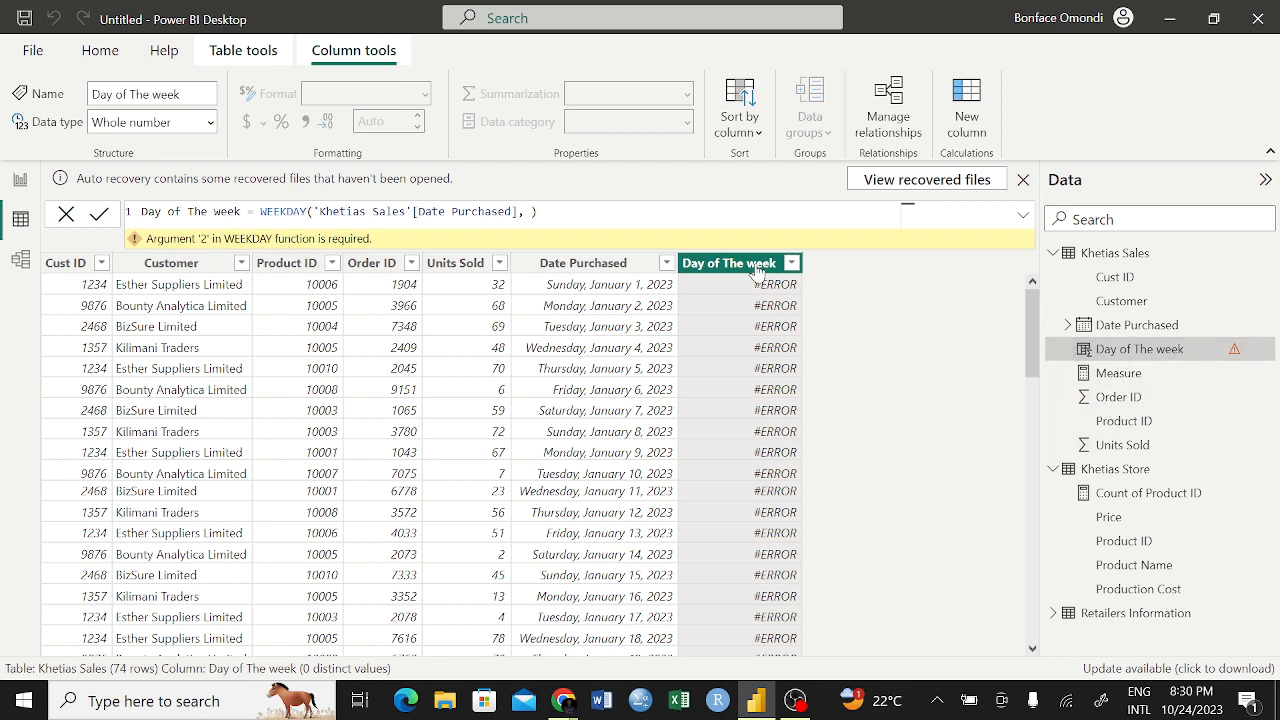
left_click(531, 211)
type("2")
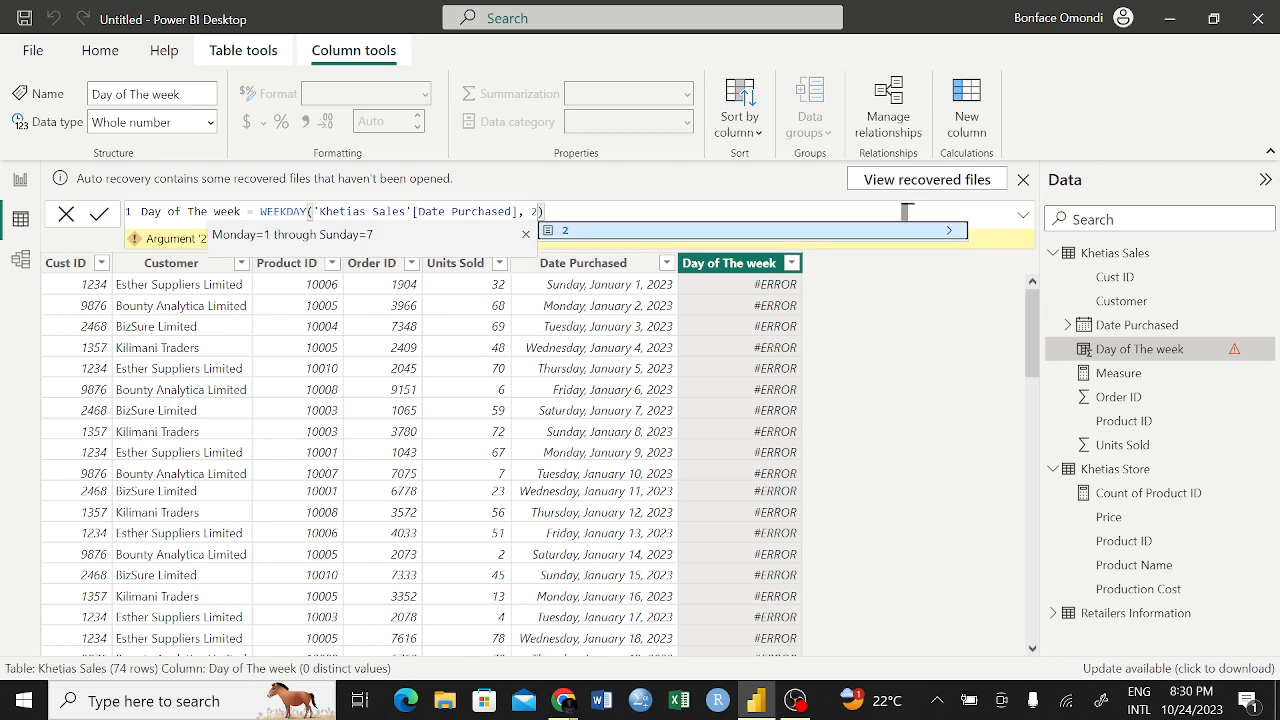
key("BackSpace")
key("BackSpace")
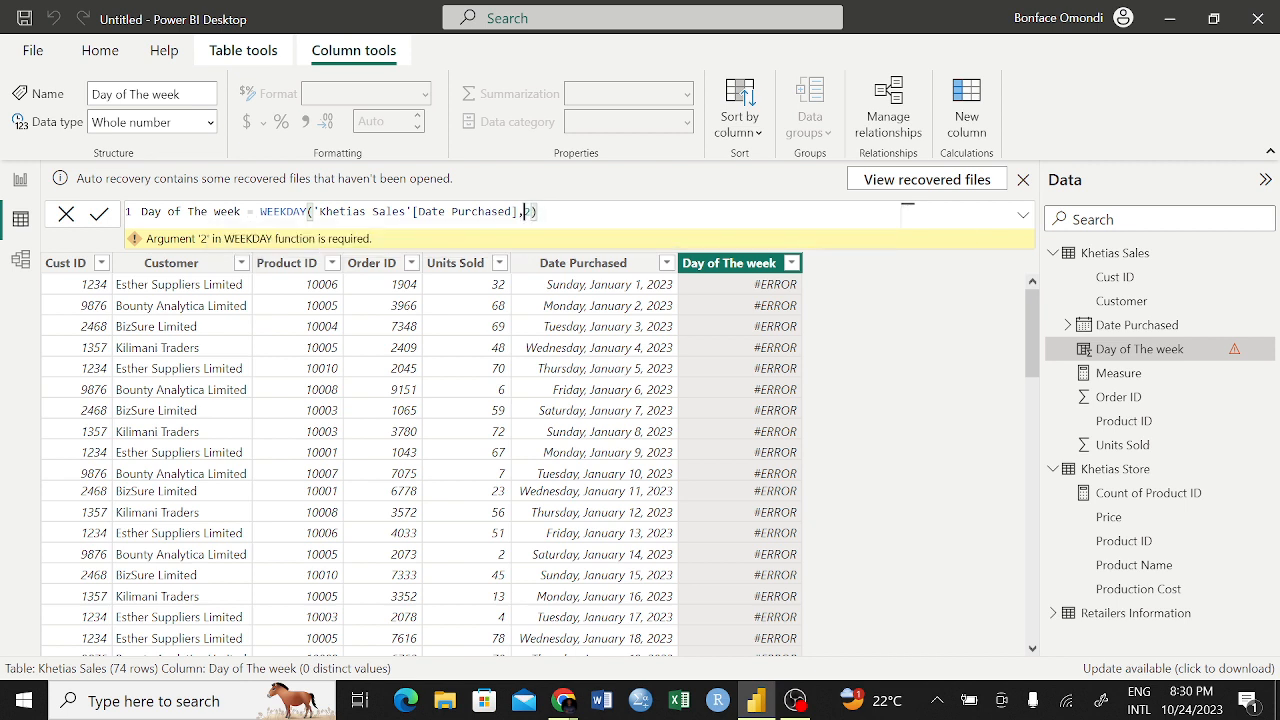
type("2")
left_click(98, 217)
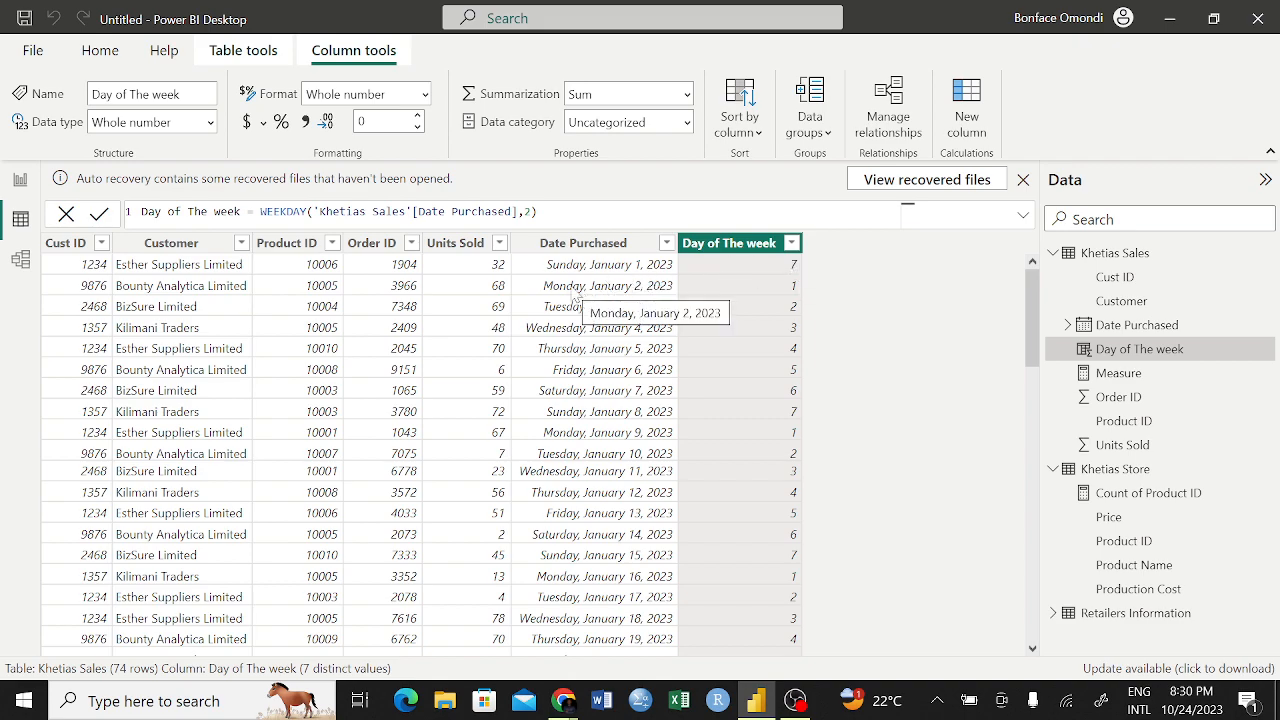
scroll(590, 420, "down", 15)
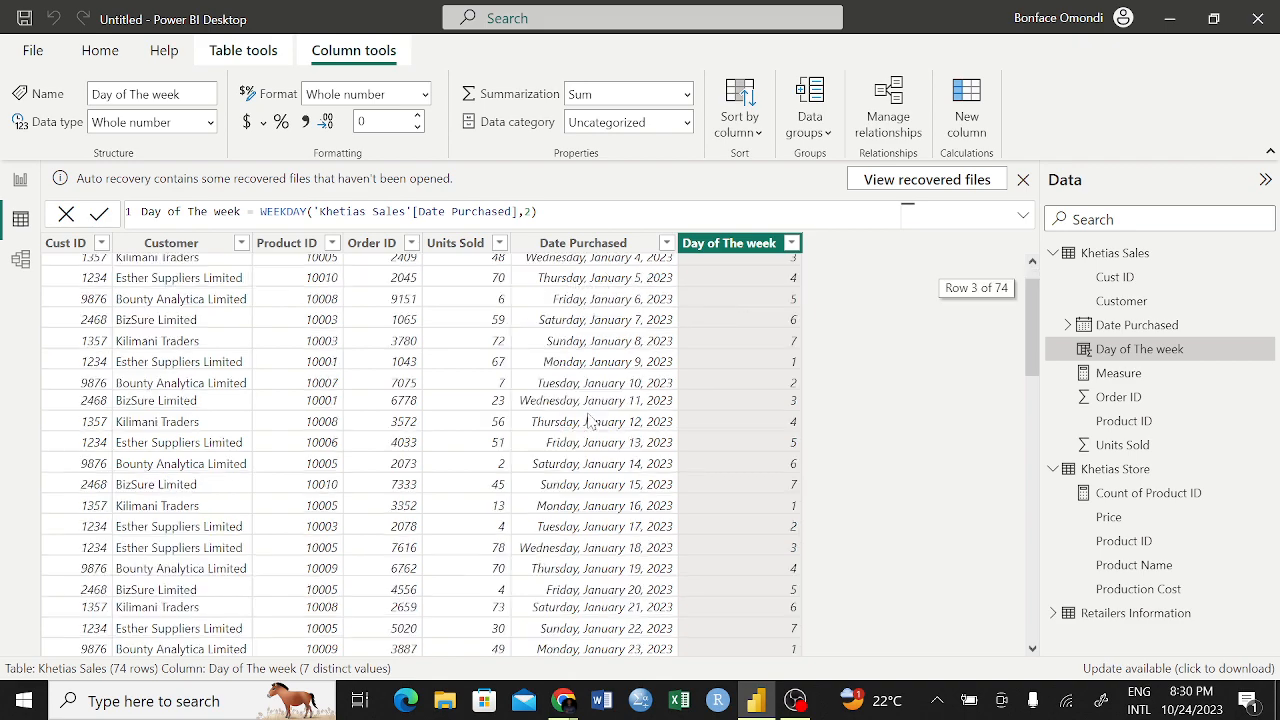
scroll(590, 420, "up", 4)
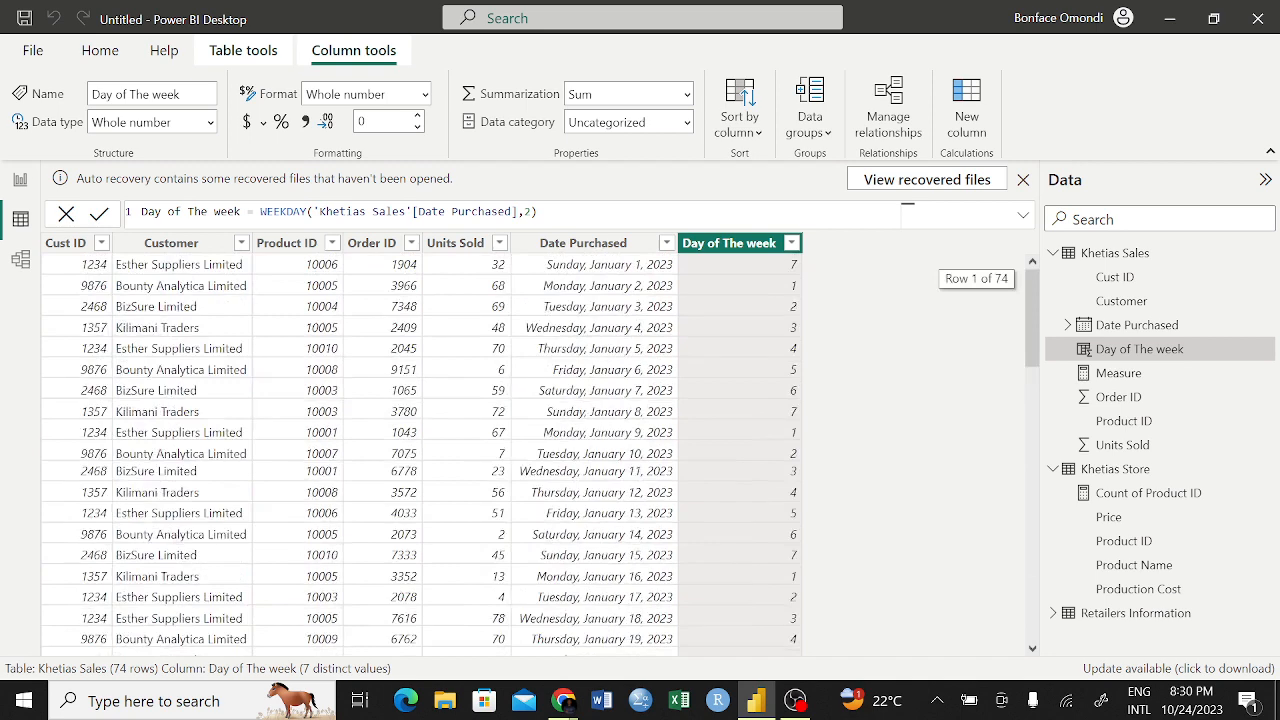
Create a visual from Day of The week on the report page and place it below the Units Sold by Day chart
left_click(21, 181)
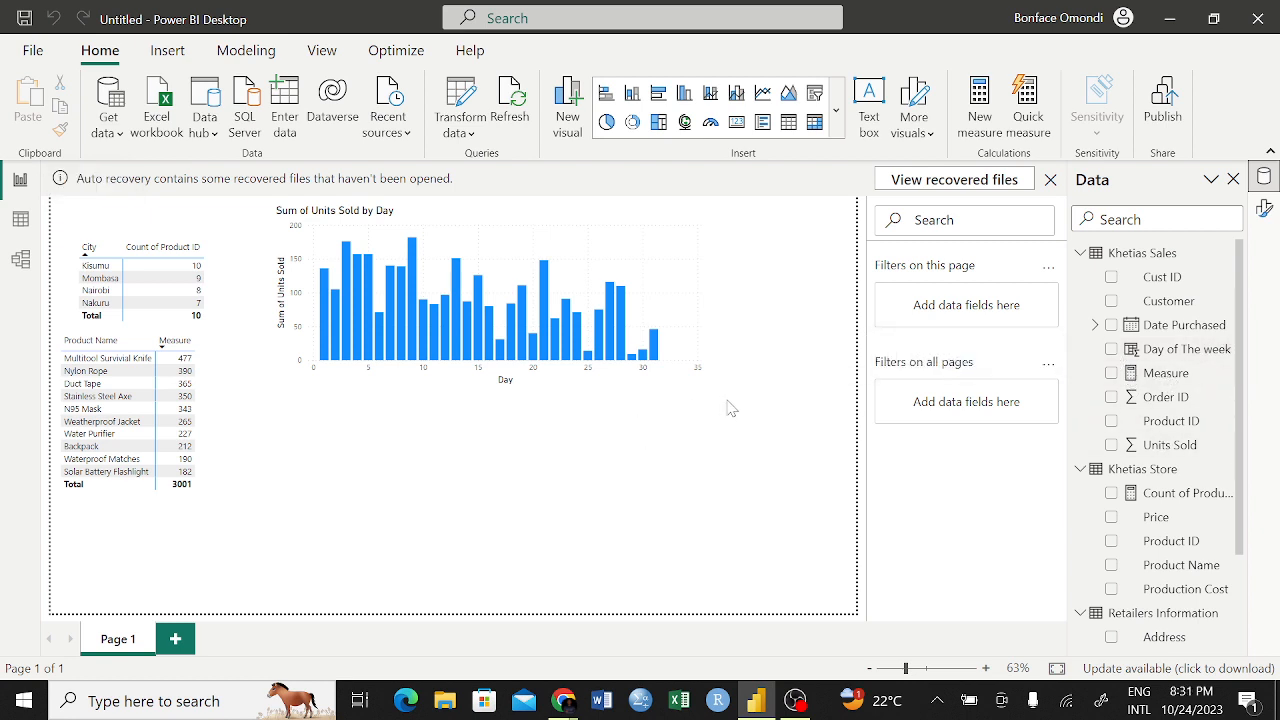
left_click(1111, 349)
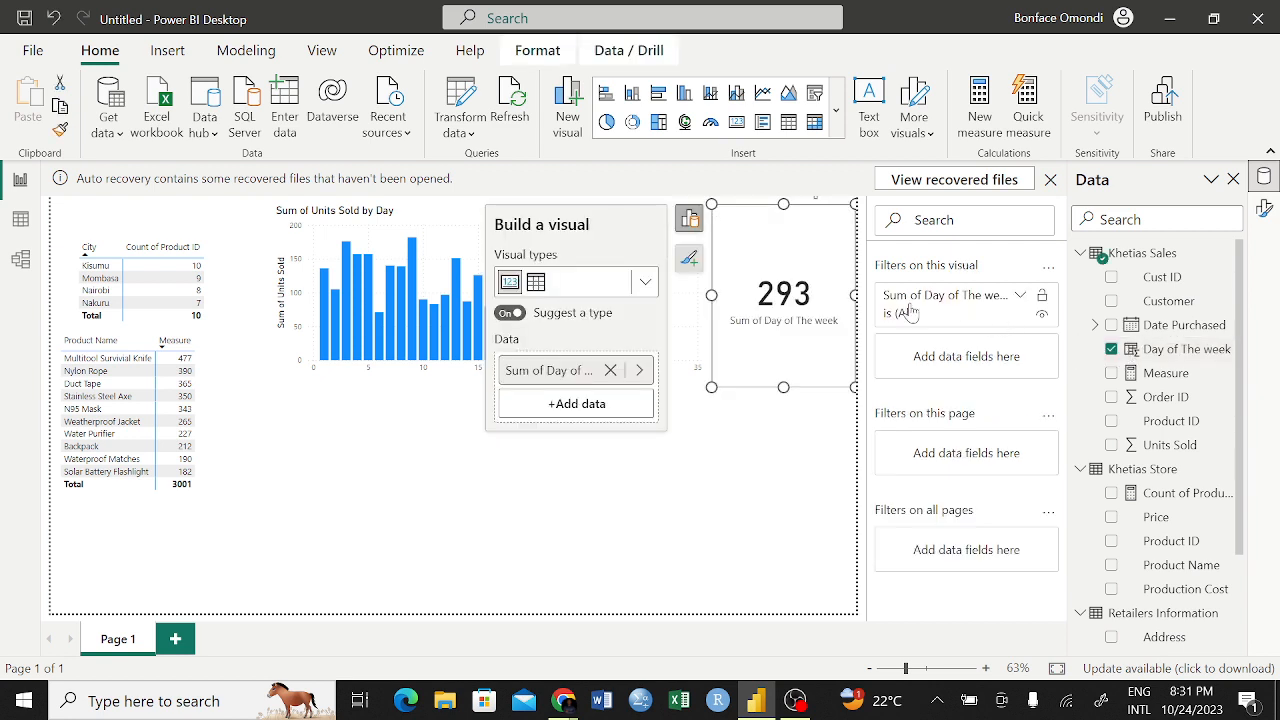
left_click_drag(798, 248, 480, 447)
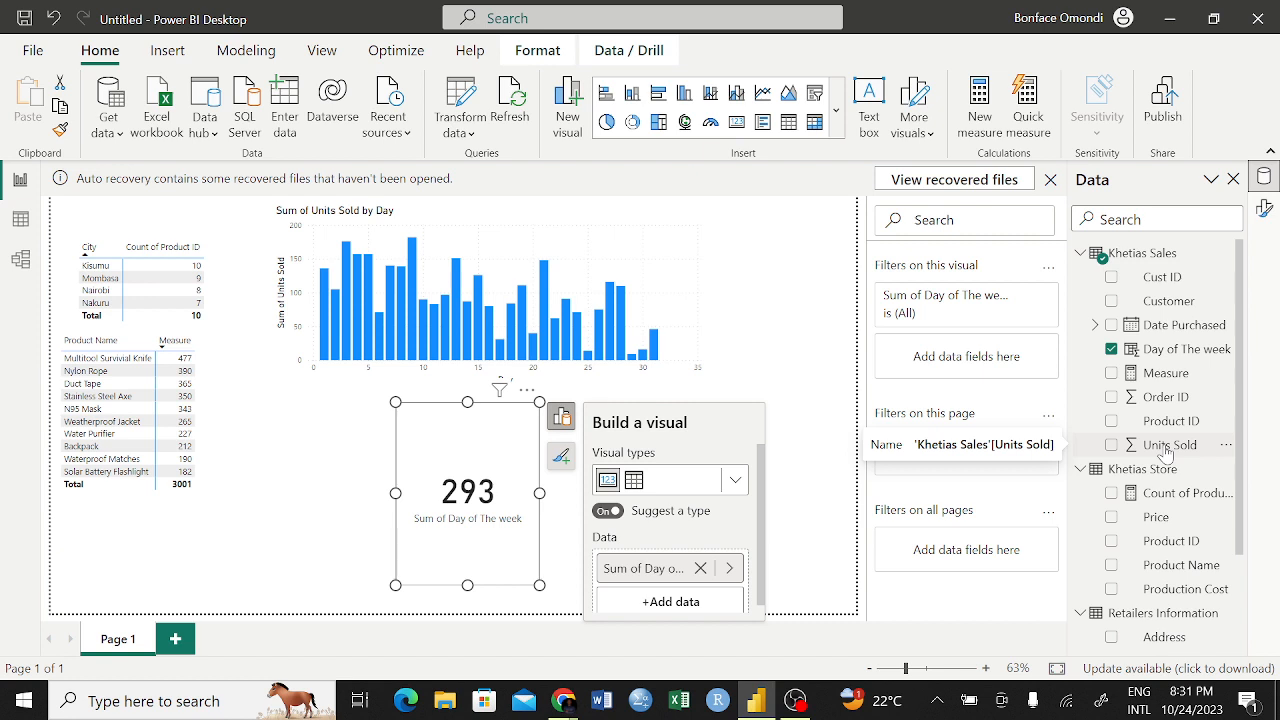
Add Units Sold to the Day of The week visual, shift it slightly and convert it to a table
left_click_drag(1166, 455, 693, 597)
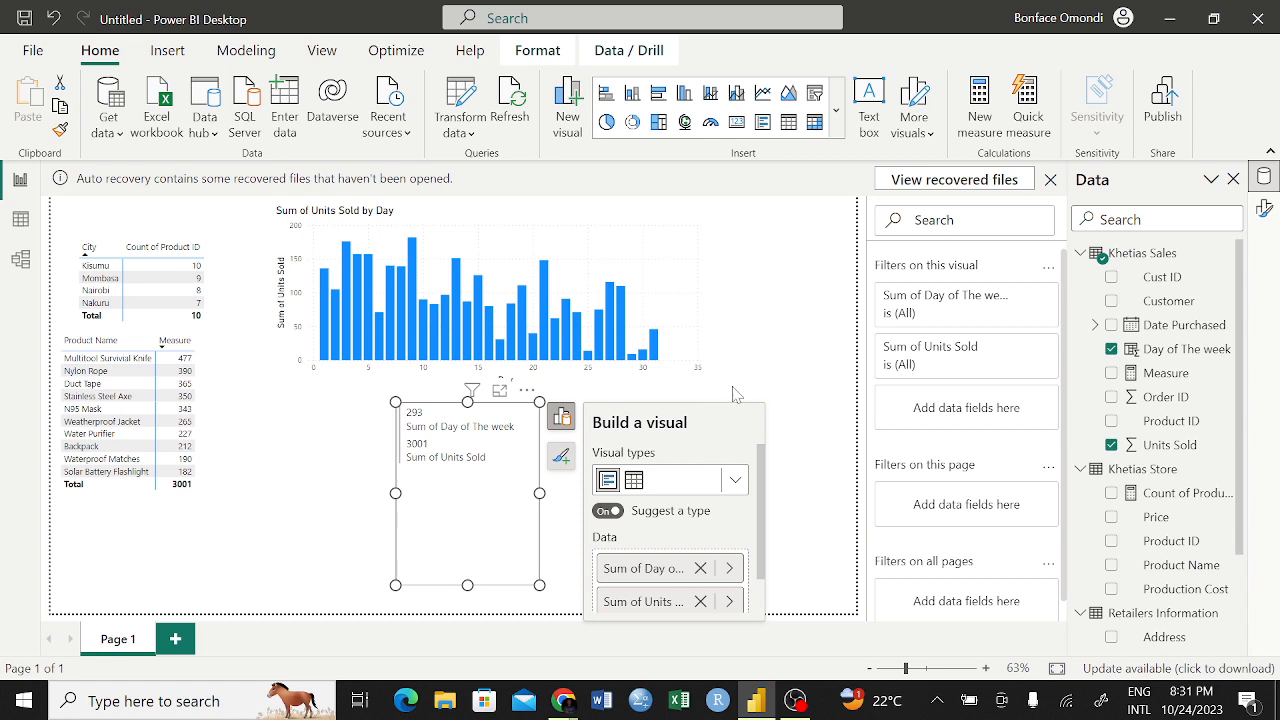
left_click_drag(517, 420, 452, 420)
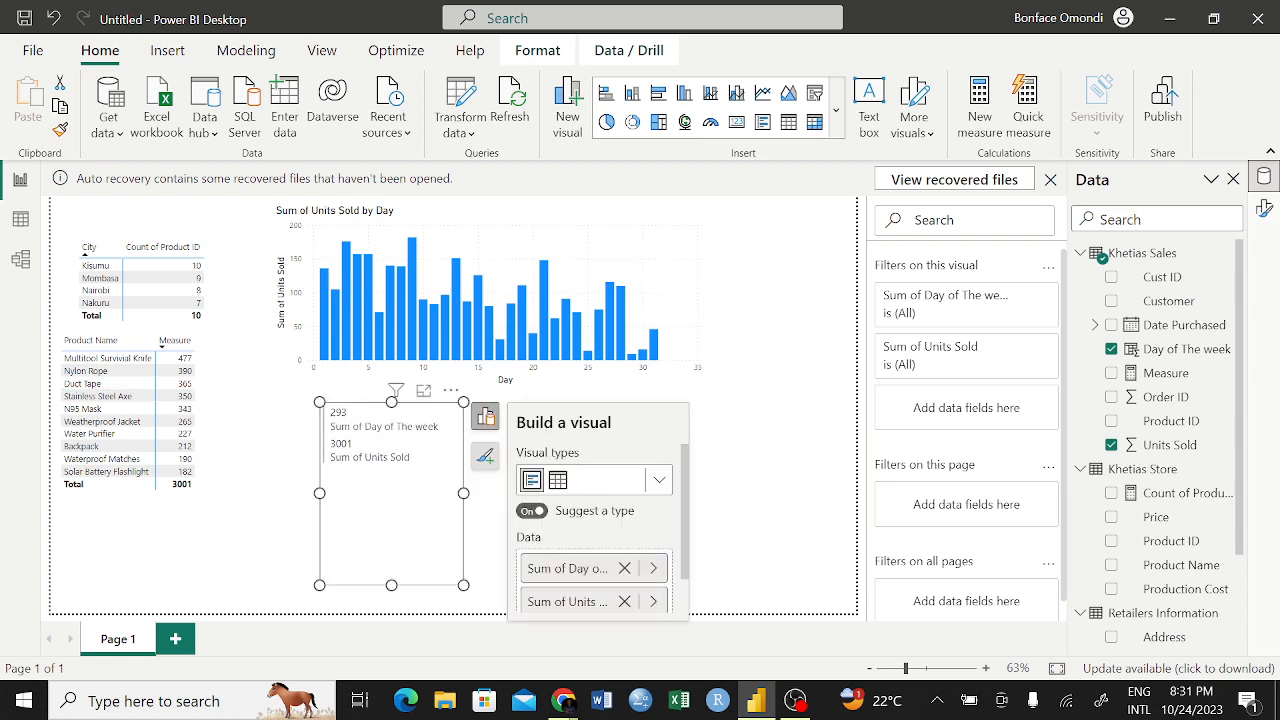
left_click(558, 481)
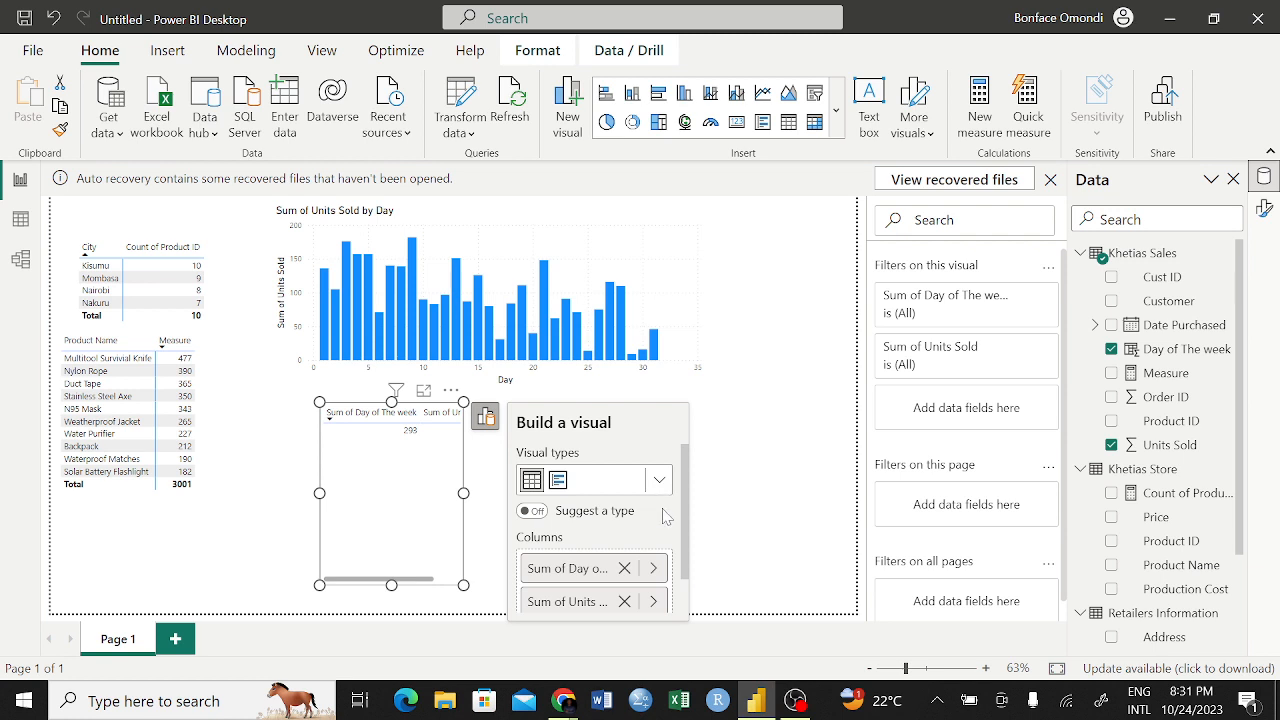
Set the aggregation of the table's Day of The week field to Don't summarize
left_click(652, 569)
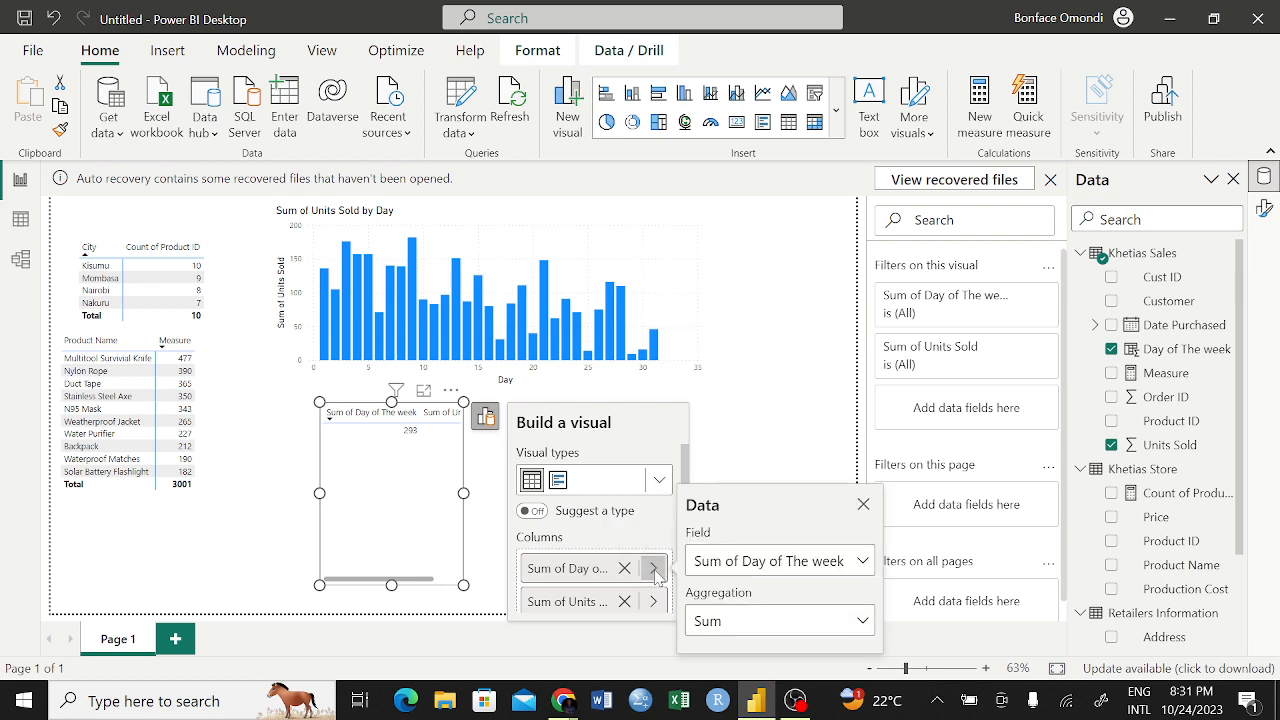
left_click(858, 623)
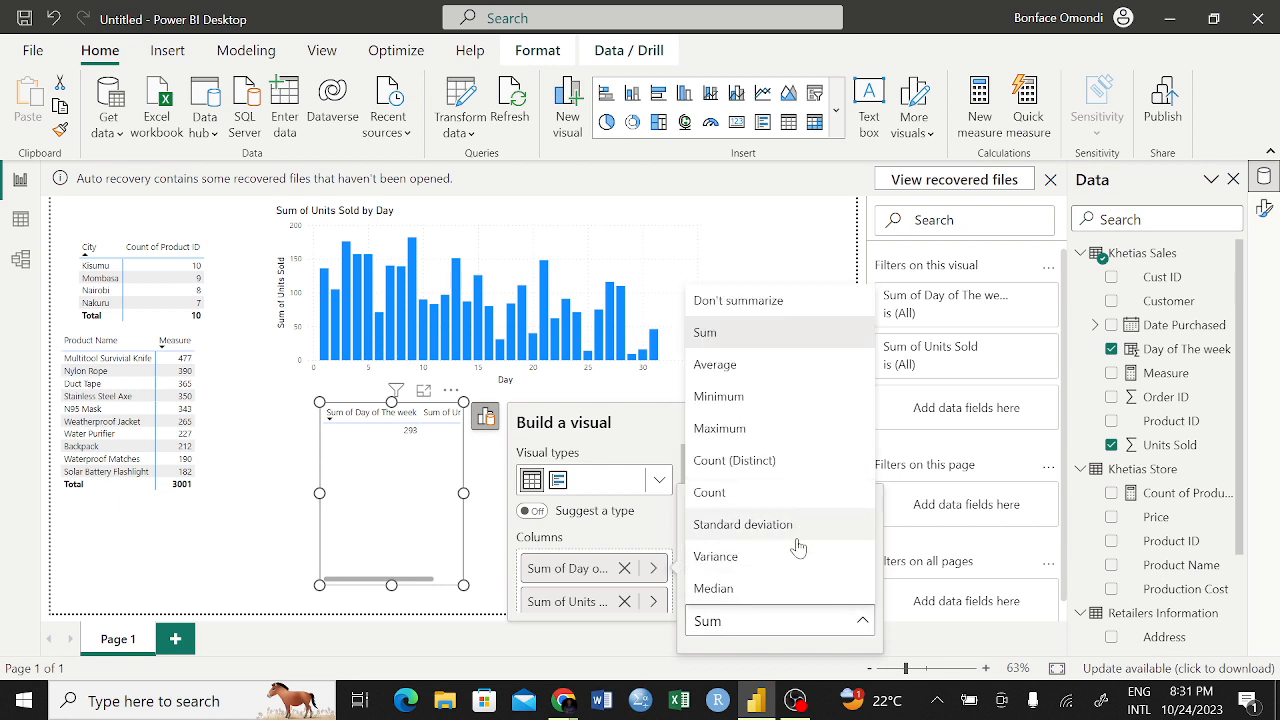
left_click(745, 301)
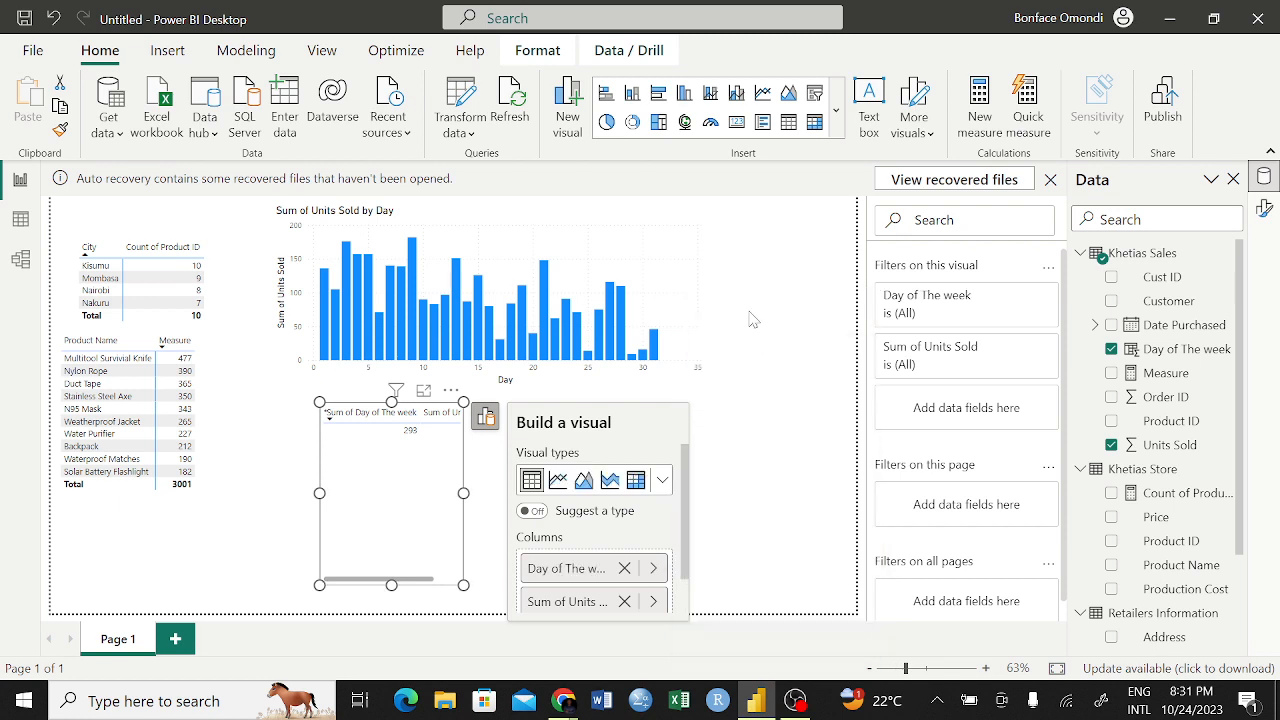
left_click(760, 480)
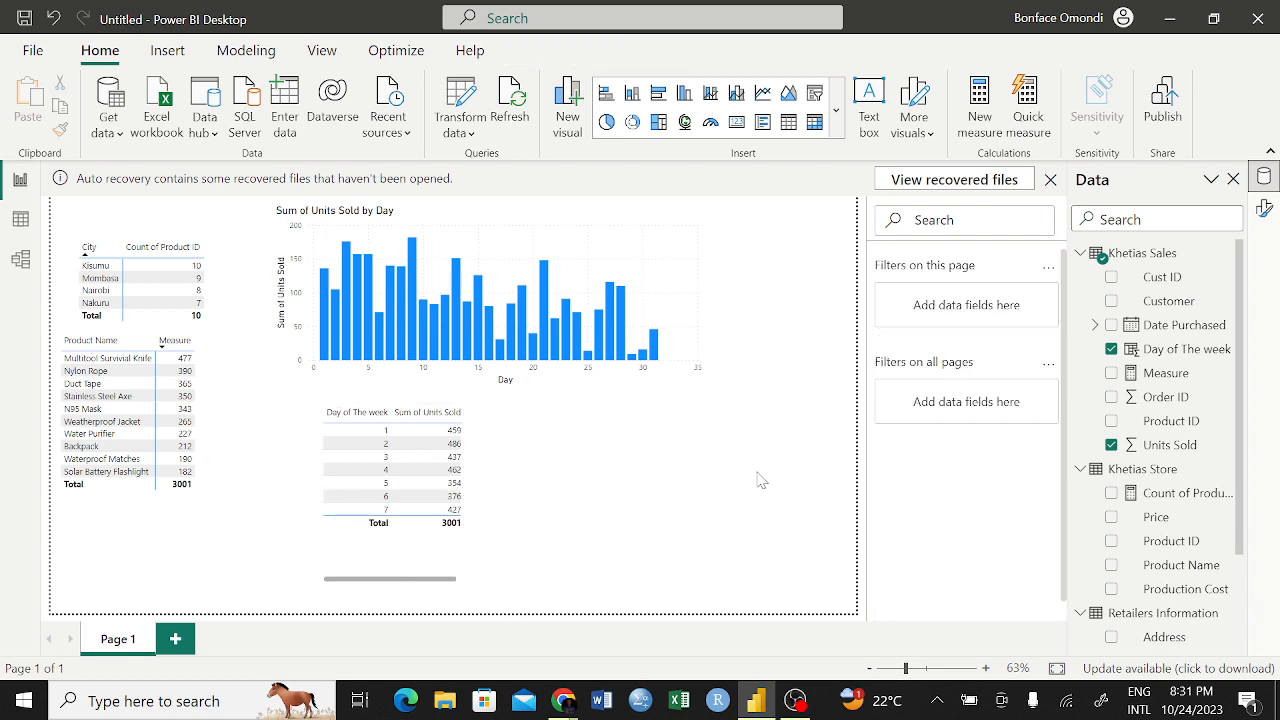
Convert the Day of The week table into a stacked column chart
left_click(467, 422)
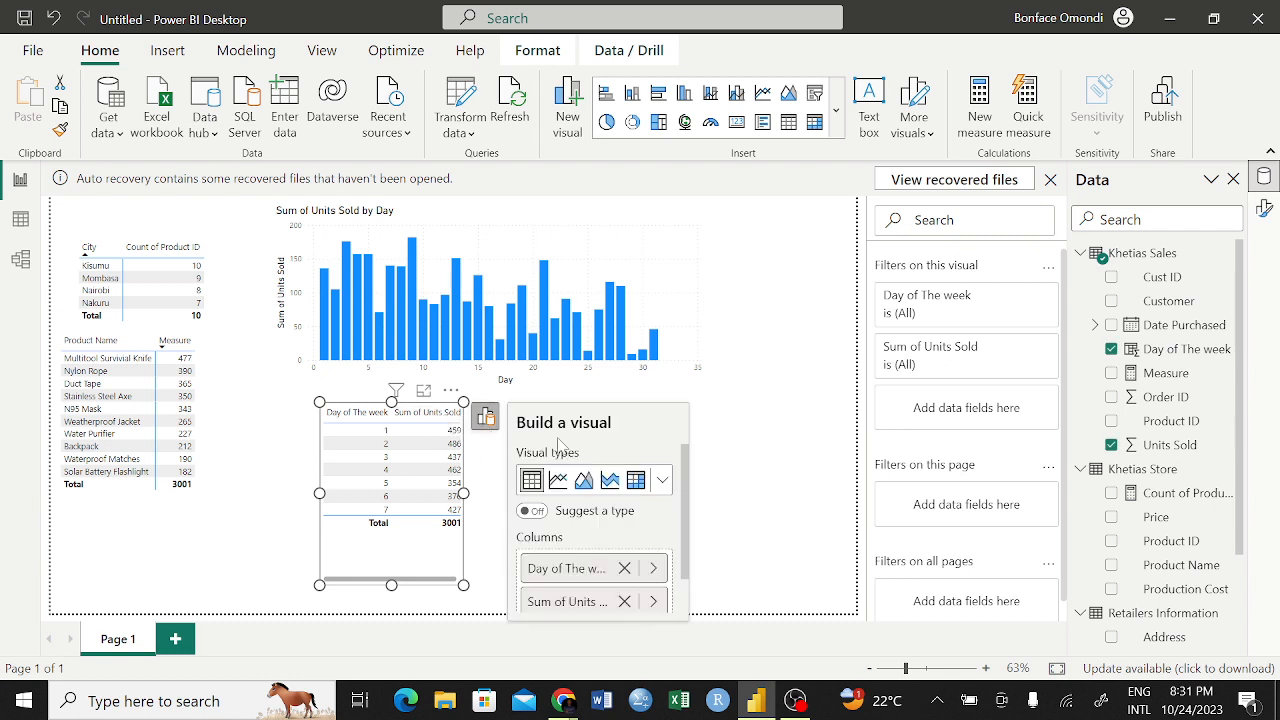
left_click(486, 416)
left_click(662, 480)
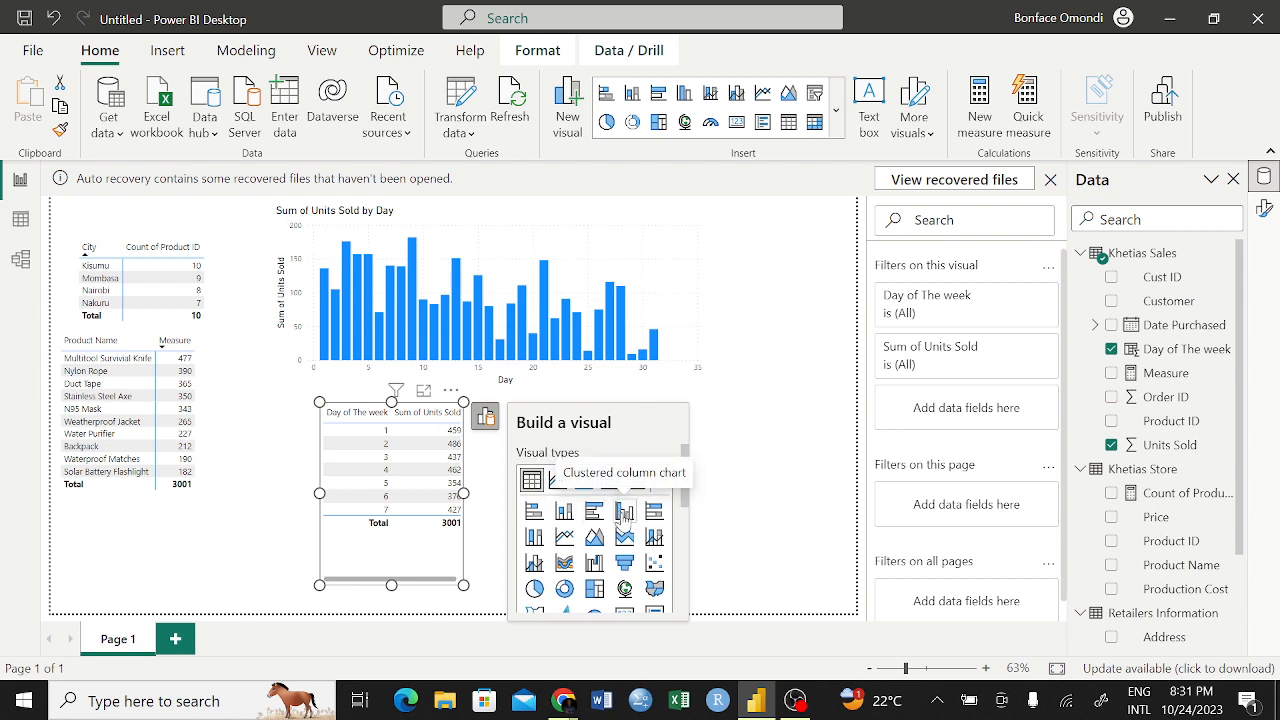
left_click(564, 511)
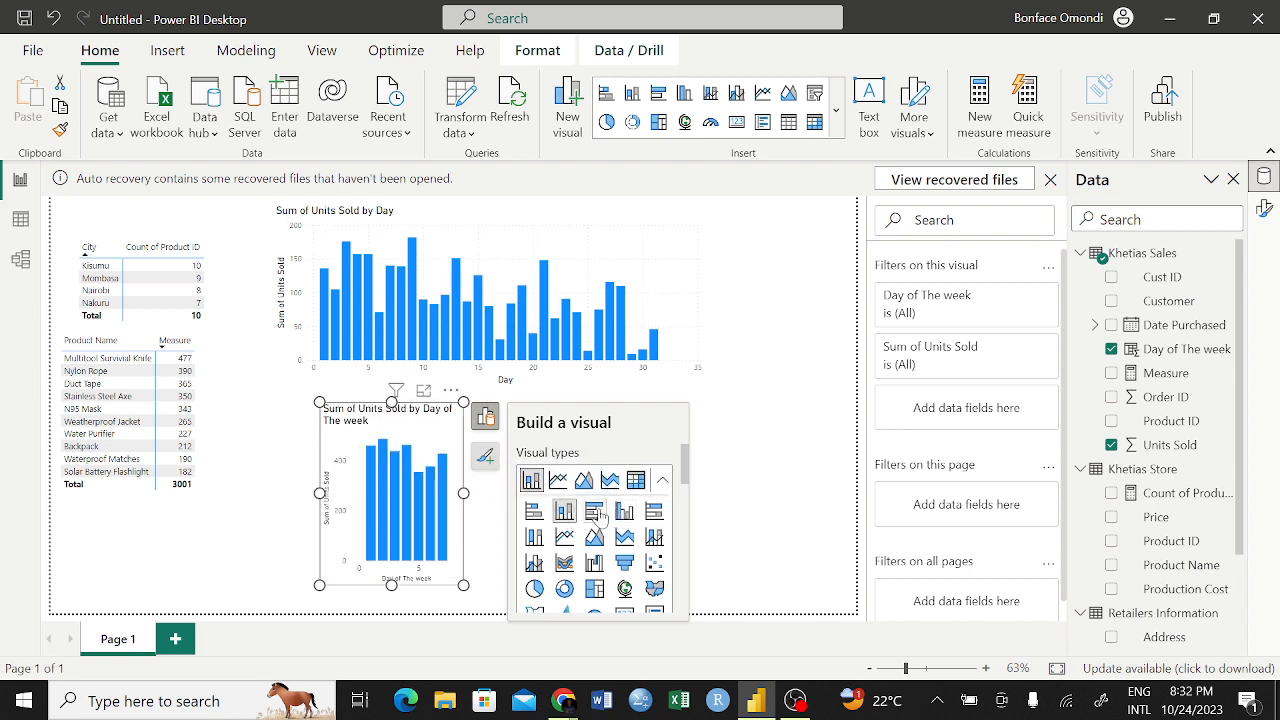
Widen the Units Sold by Day of The week chart and position it just under the Units Sold by Day chart
left_click(485, 416)
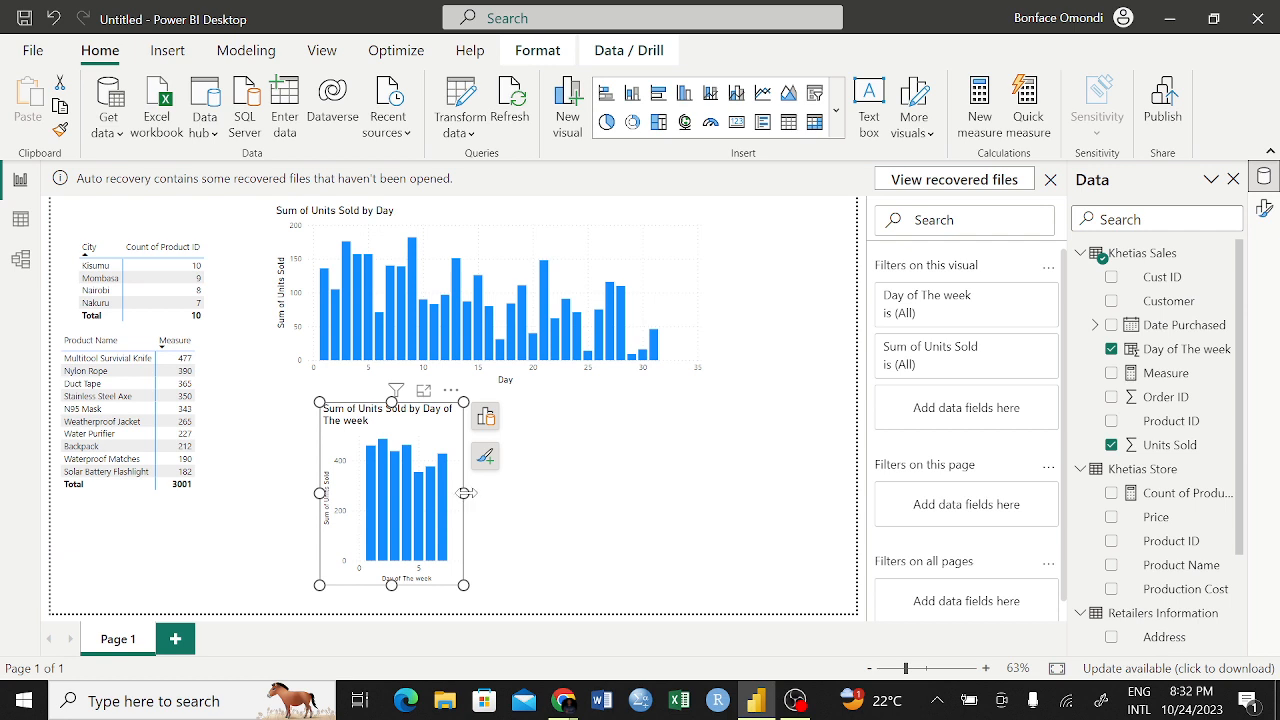
left_click_drag(567, 490, 790, 492)
left_click_drag(750, 428, 724, 417)
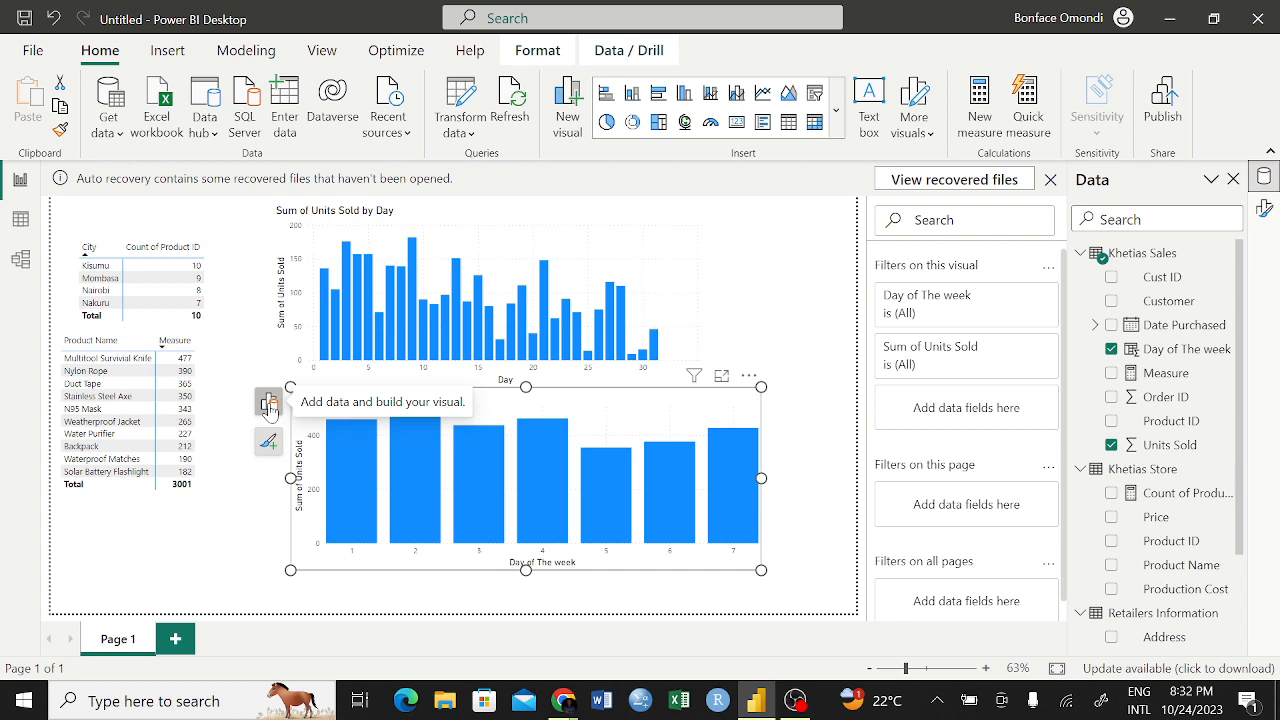
Inspect the field and aggregation settings of Day of The week on the new column chart's X-axis
left_click(269, 404)
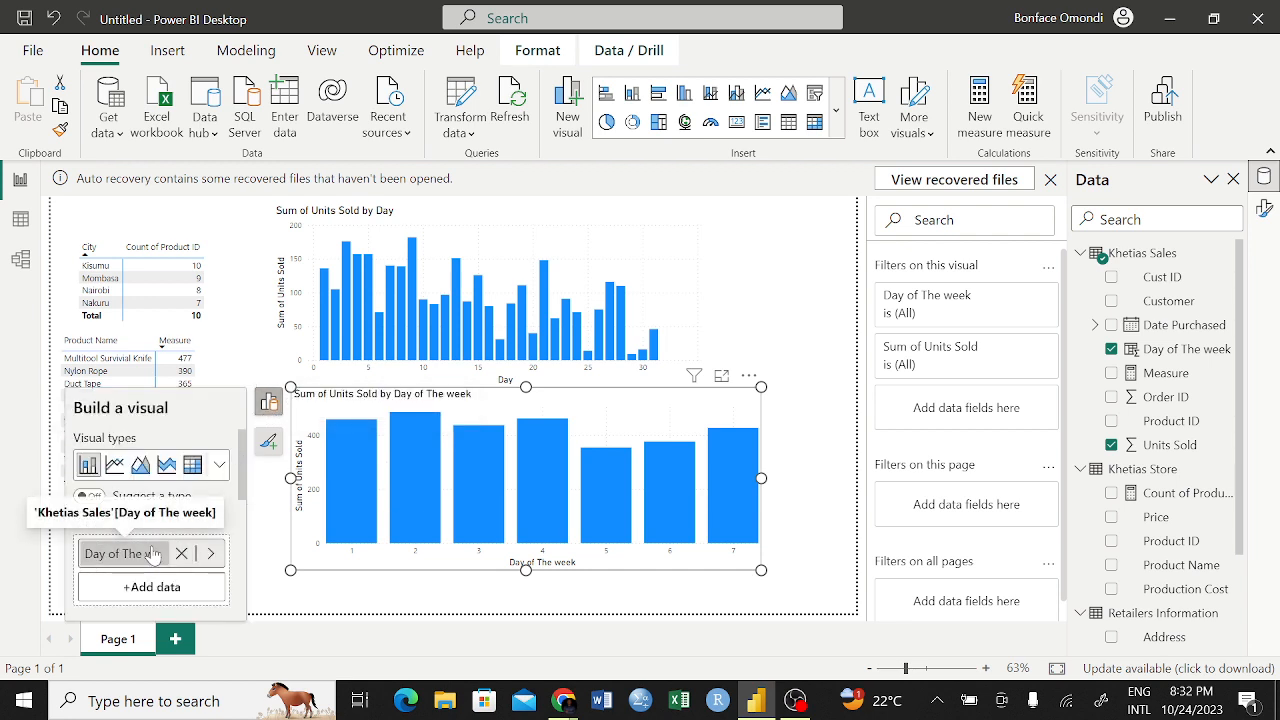
left_click(211, 555)
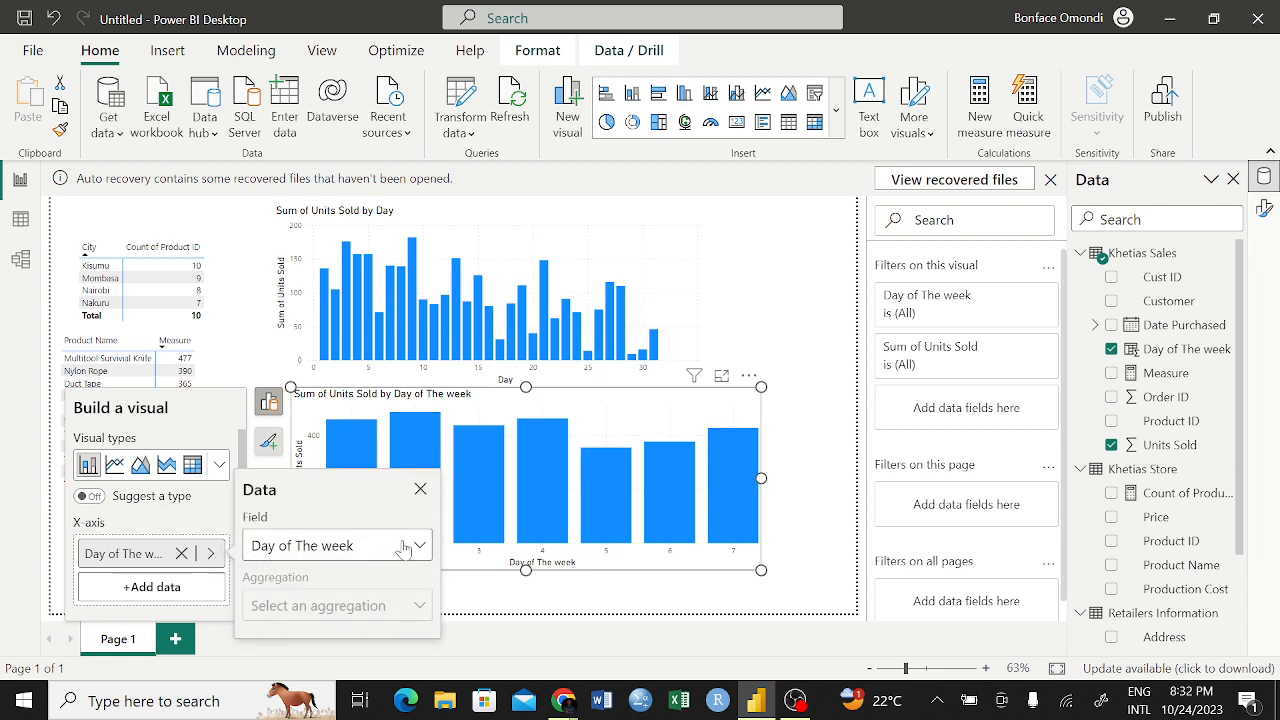
left_click(478, 610)
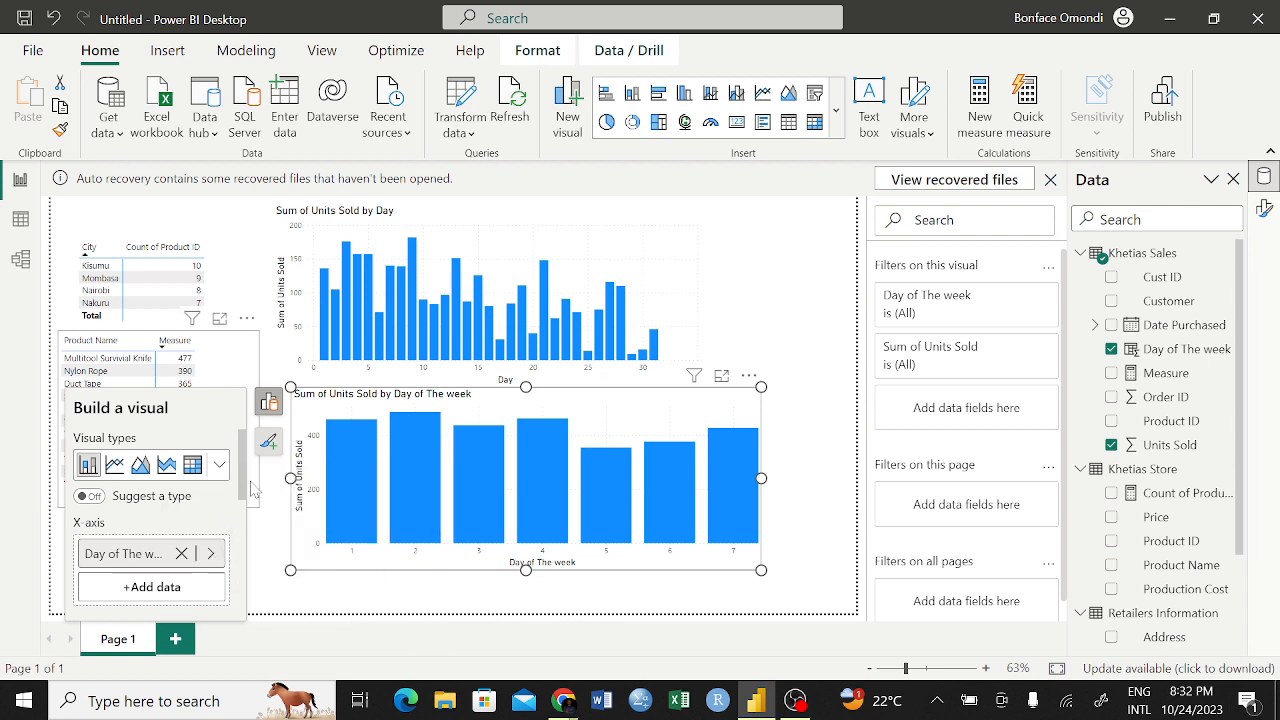
Review the axis assignments of the Day of The week chart and the fields available for its X-axis
scroll(240, 540, "down", 3)
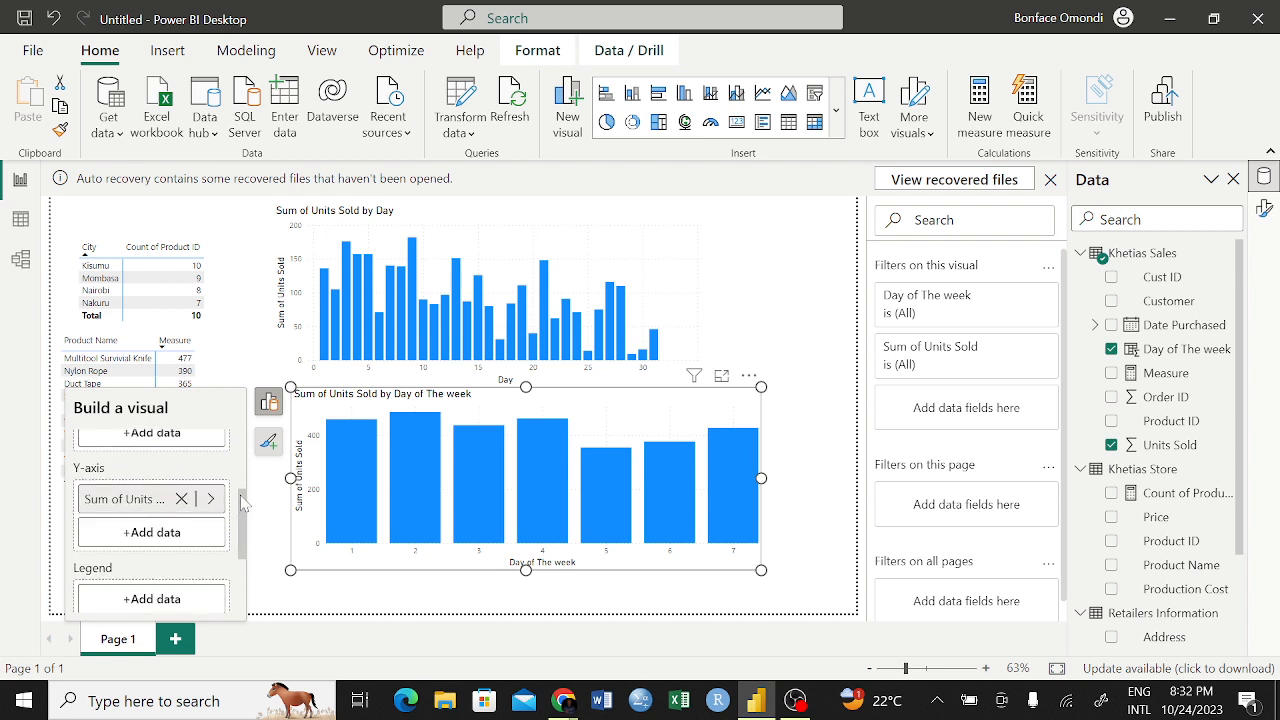
scroll(245, 513, "up", 2)
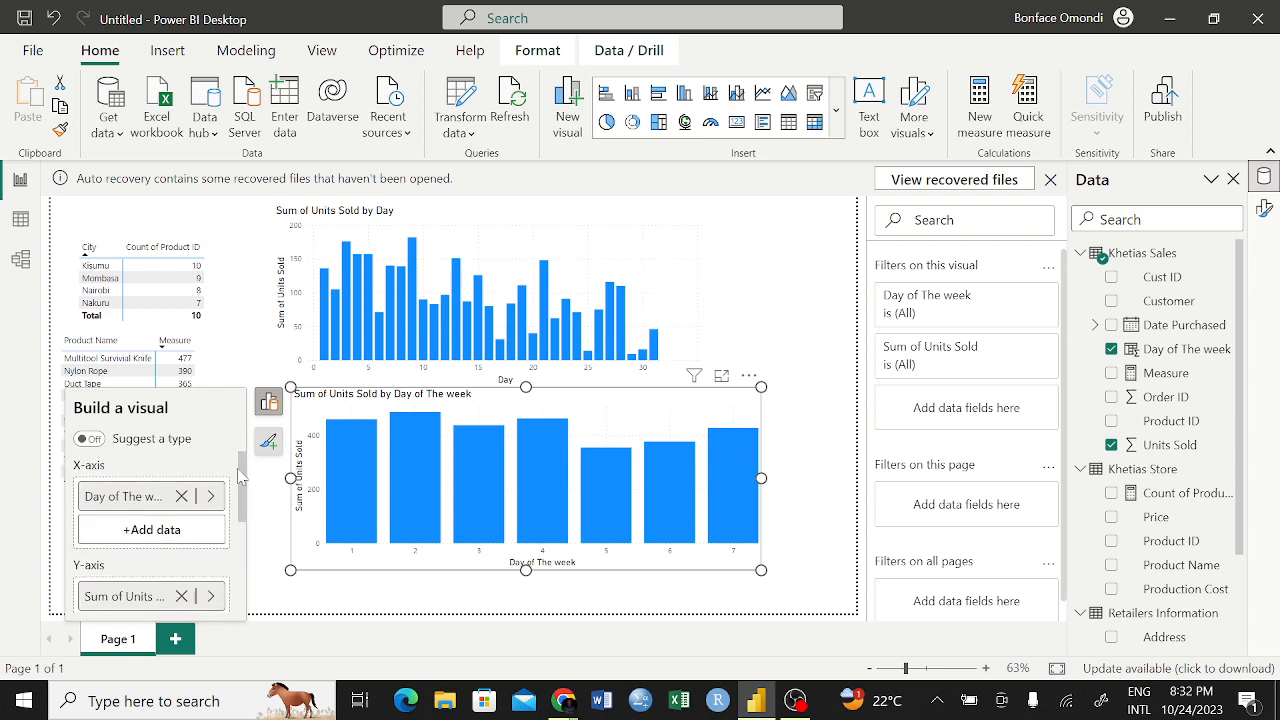
left_click(210, 497)
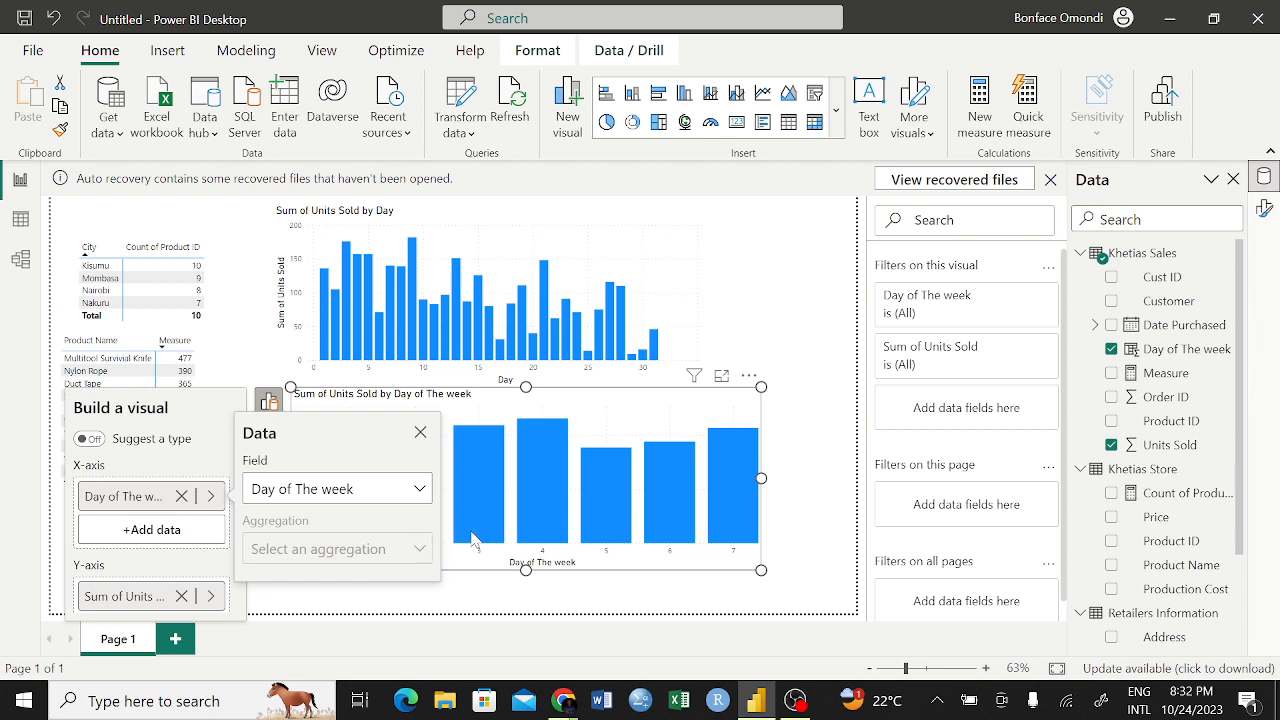
left_click(418, 488)
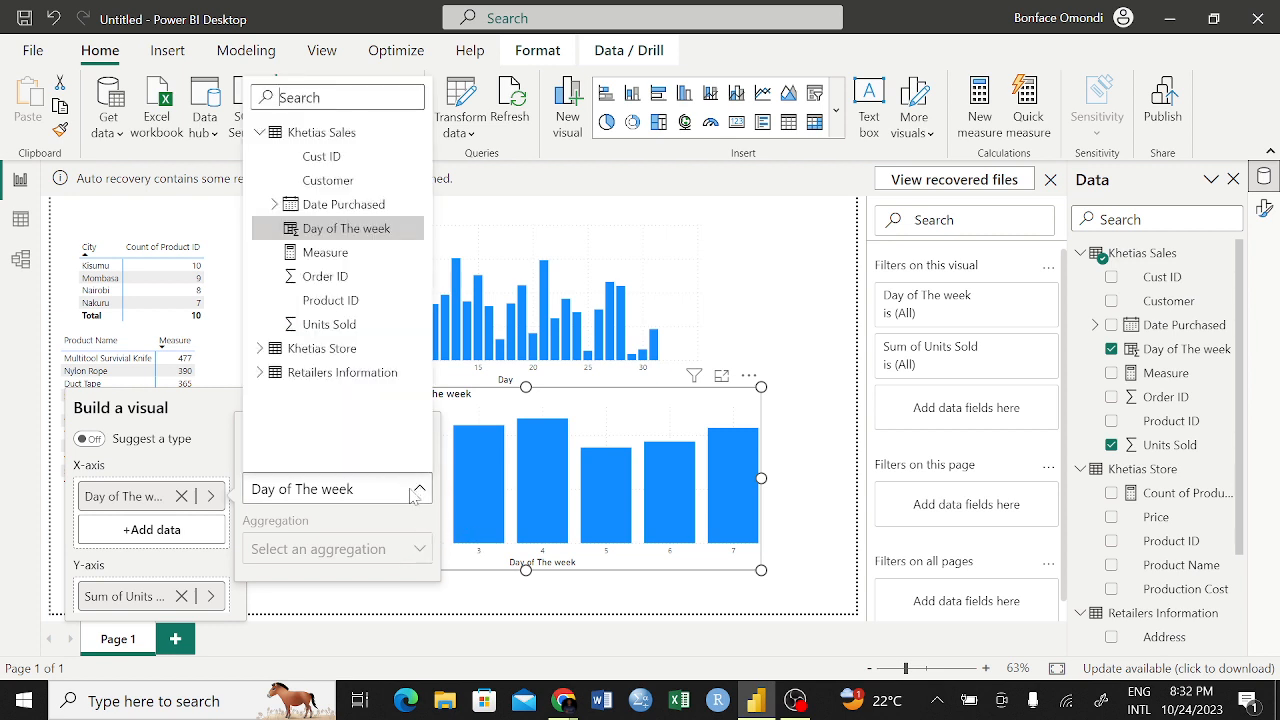
left_click(420, 490)
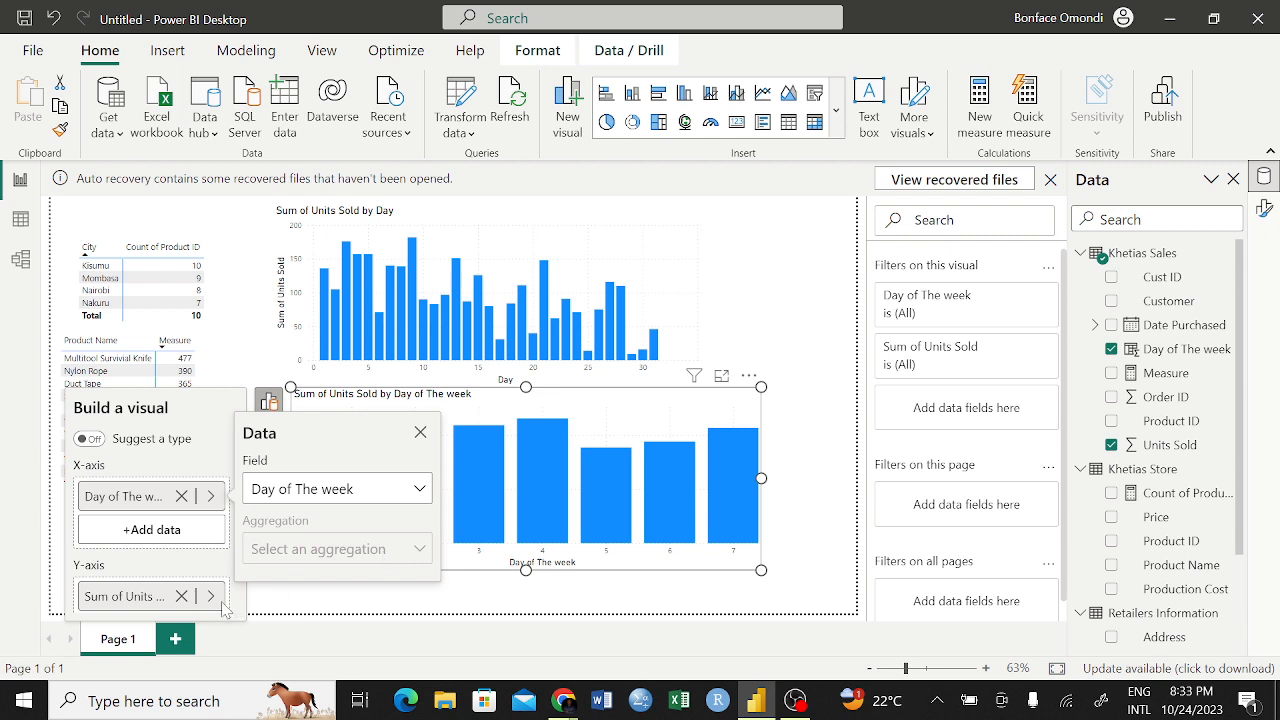
left_click(420, 432)
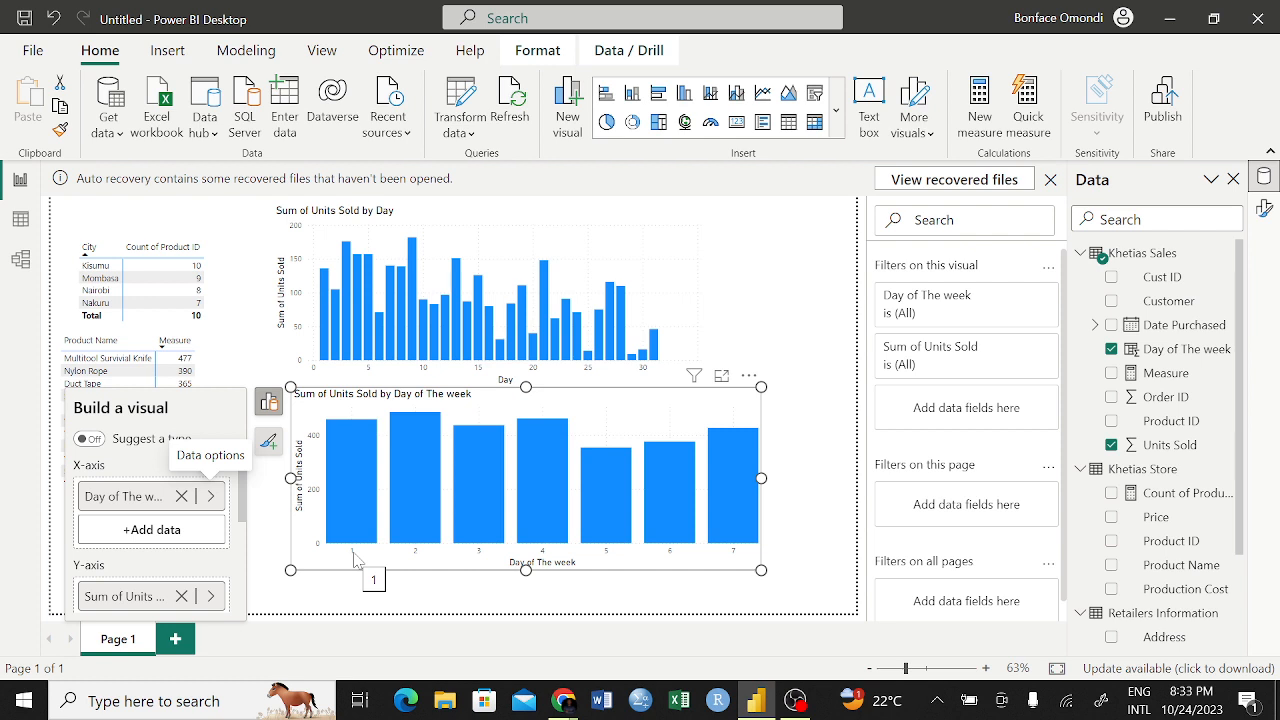
Cross-filter the other visuals by weekday columns 1, 2, 3 and 4 in turn, and clear the selection
left_click(343, 449)
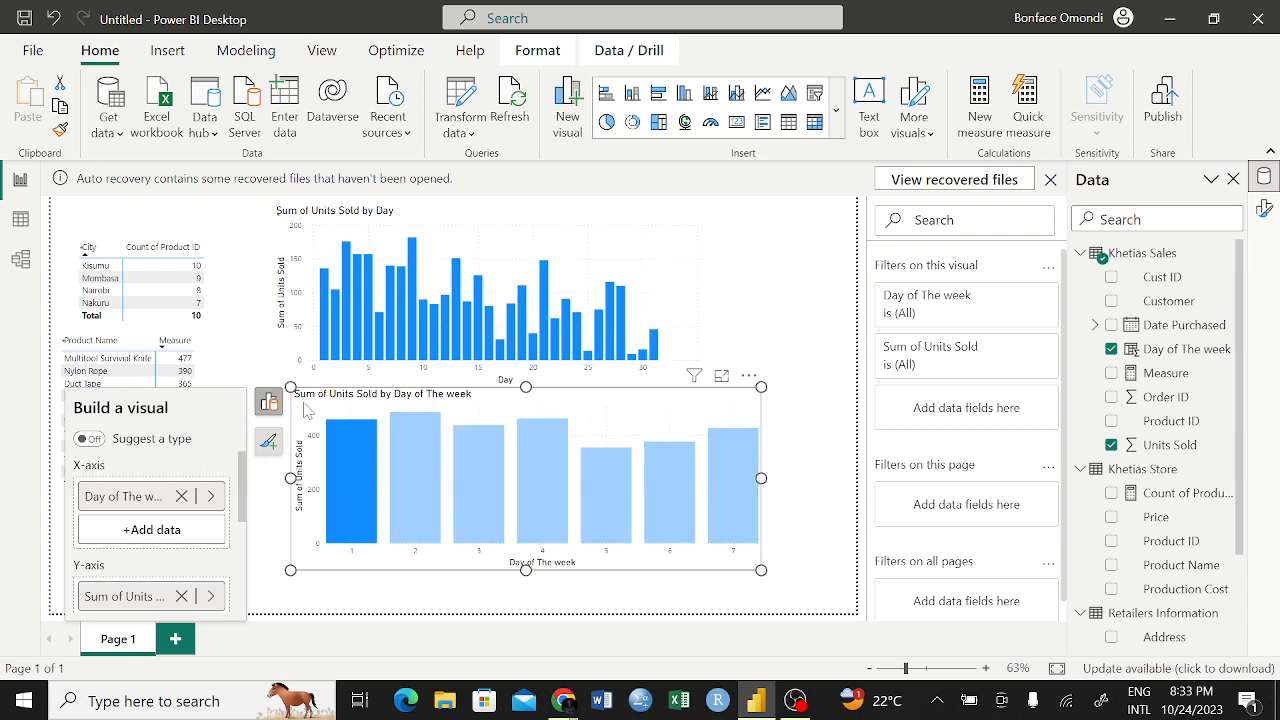
left_click(830, 463)
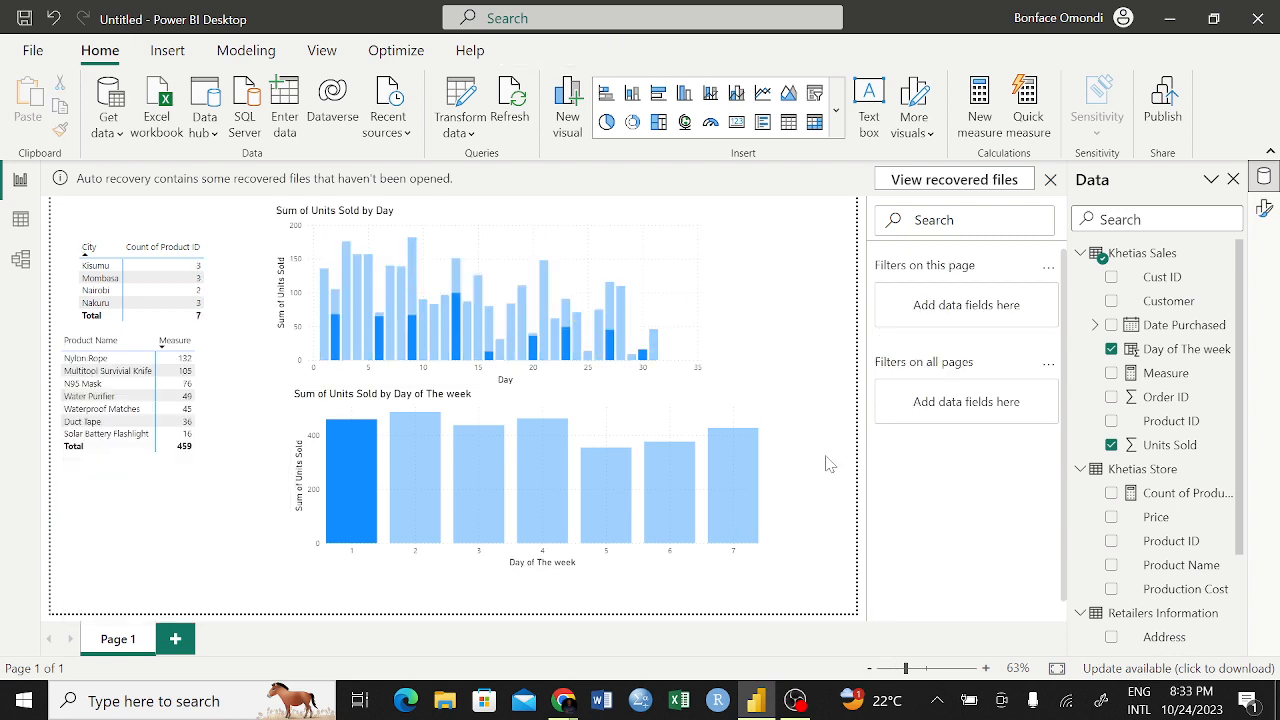
left_click(742, 418)
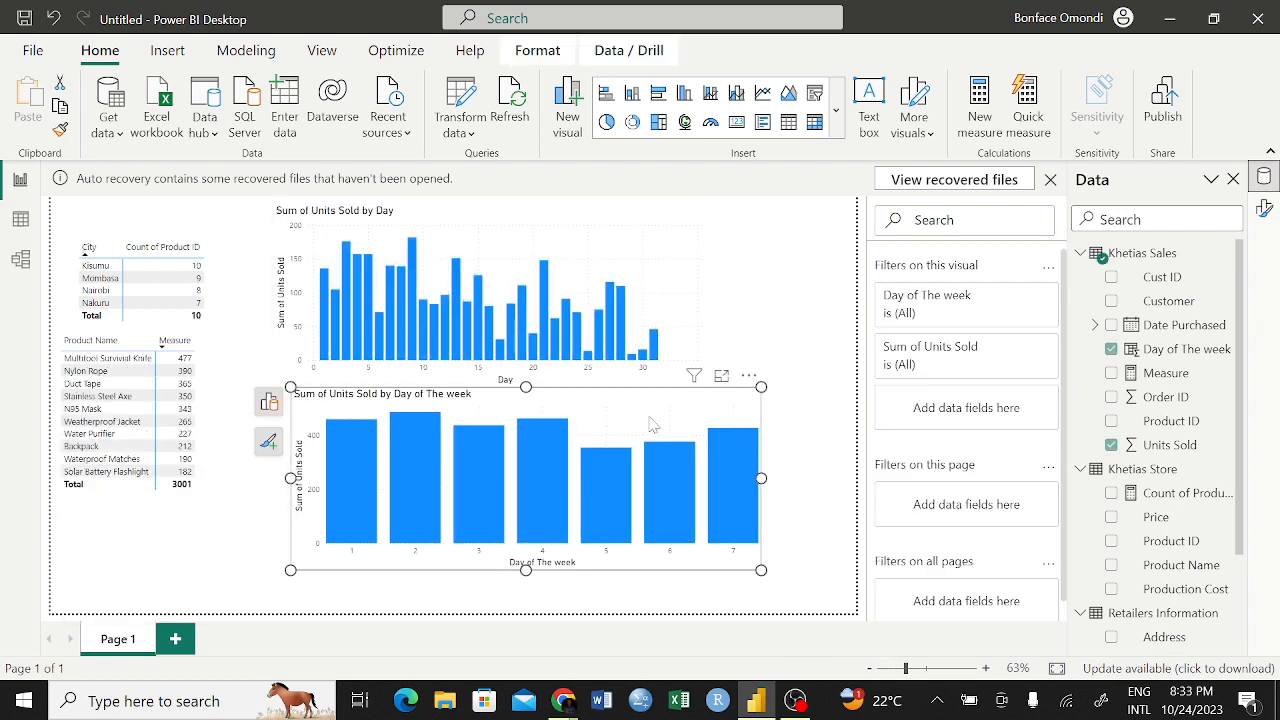
left_click(350, 440)
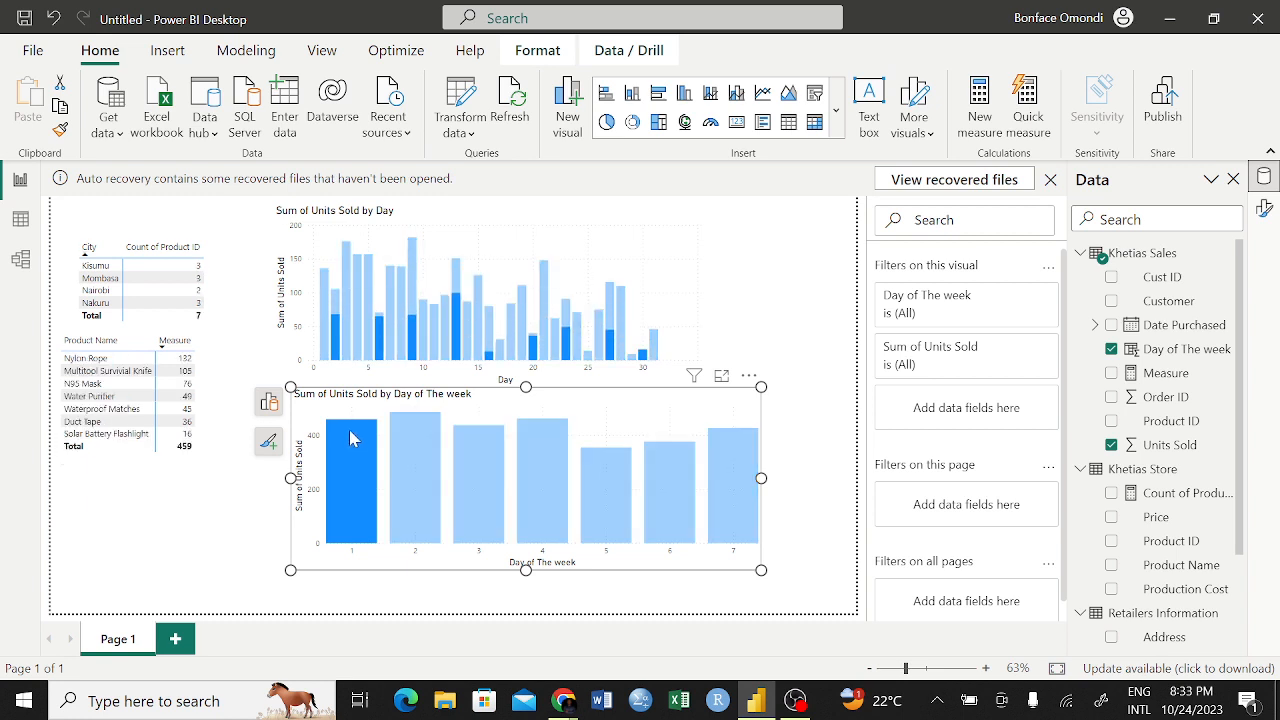
mouse_move(354, 440)
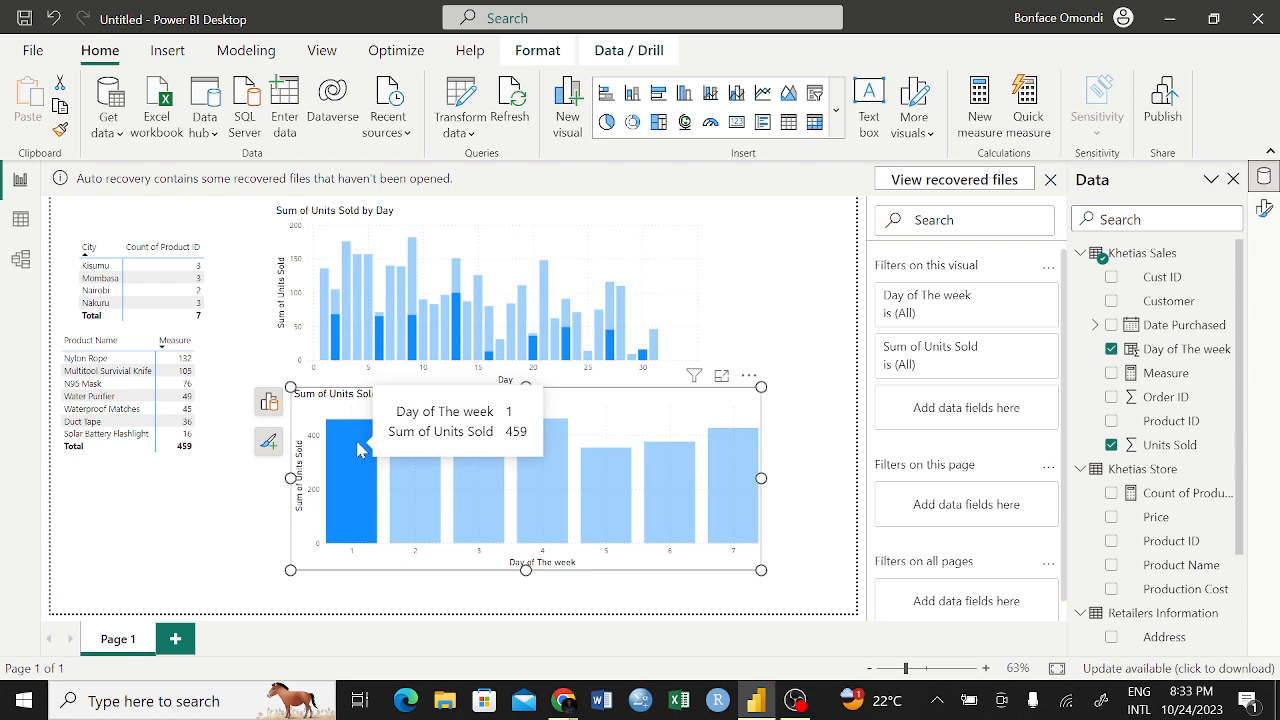
left_click(418, 452)
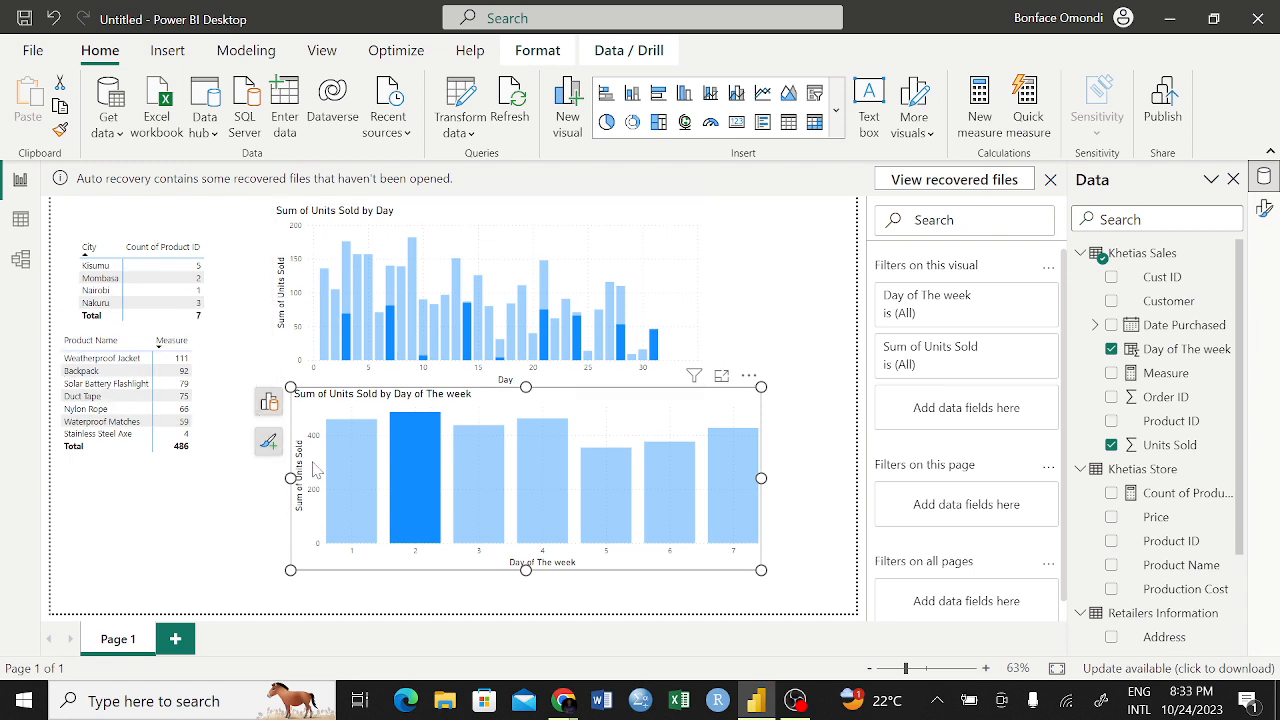
mouse_move(416, 466)
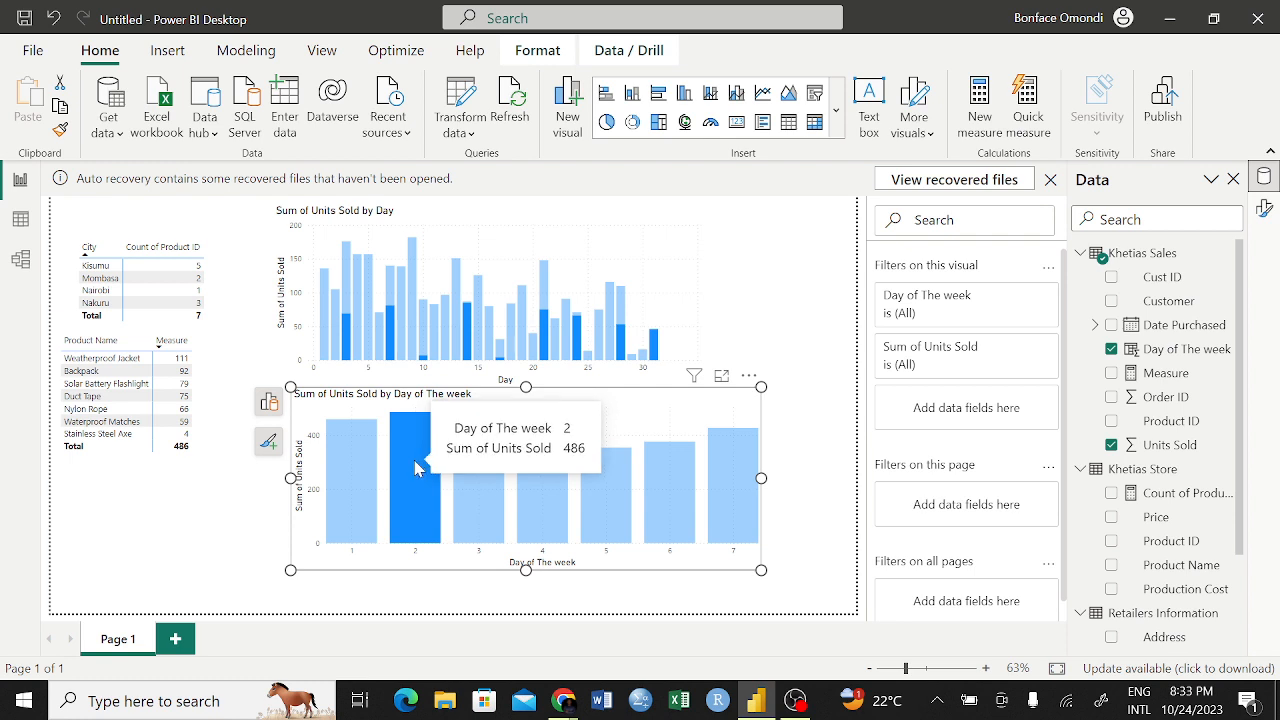
mouse_move(491, 462)
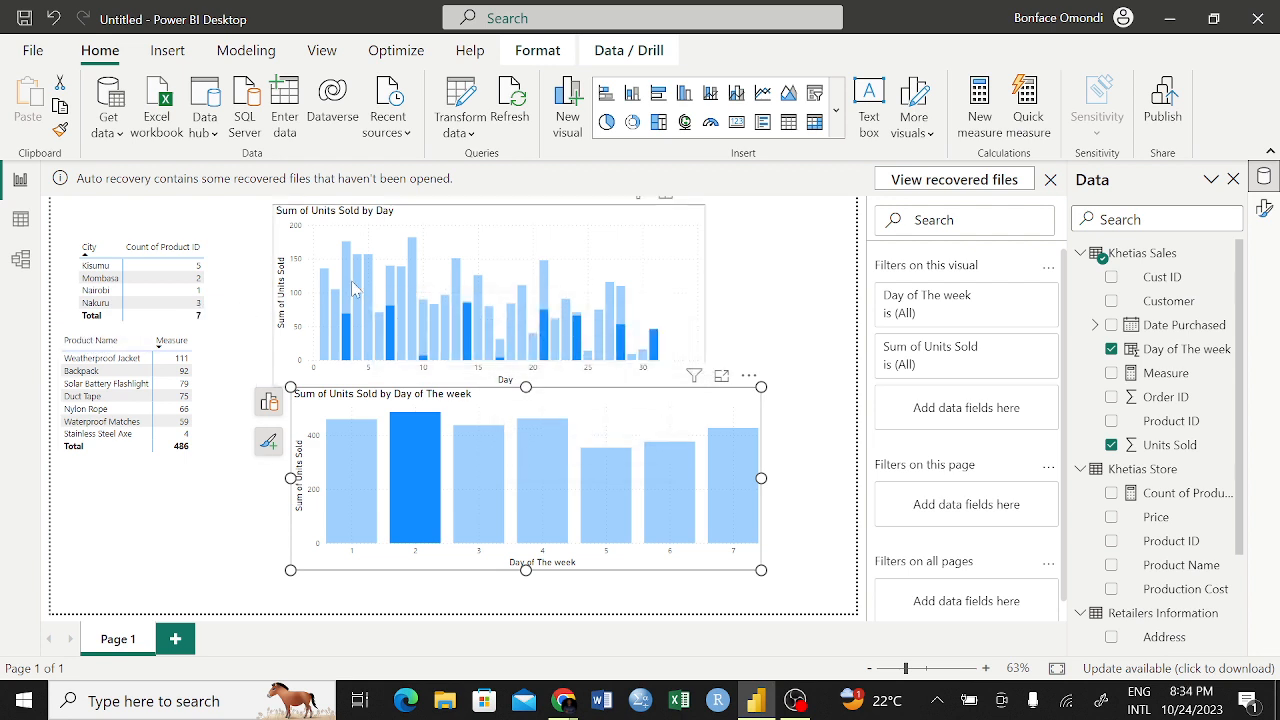
left_click(488, 455)
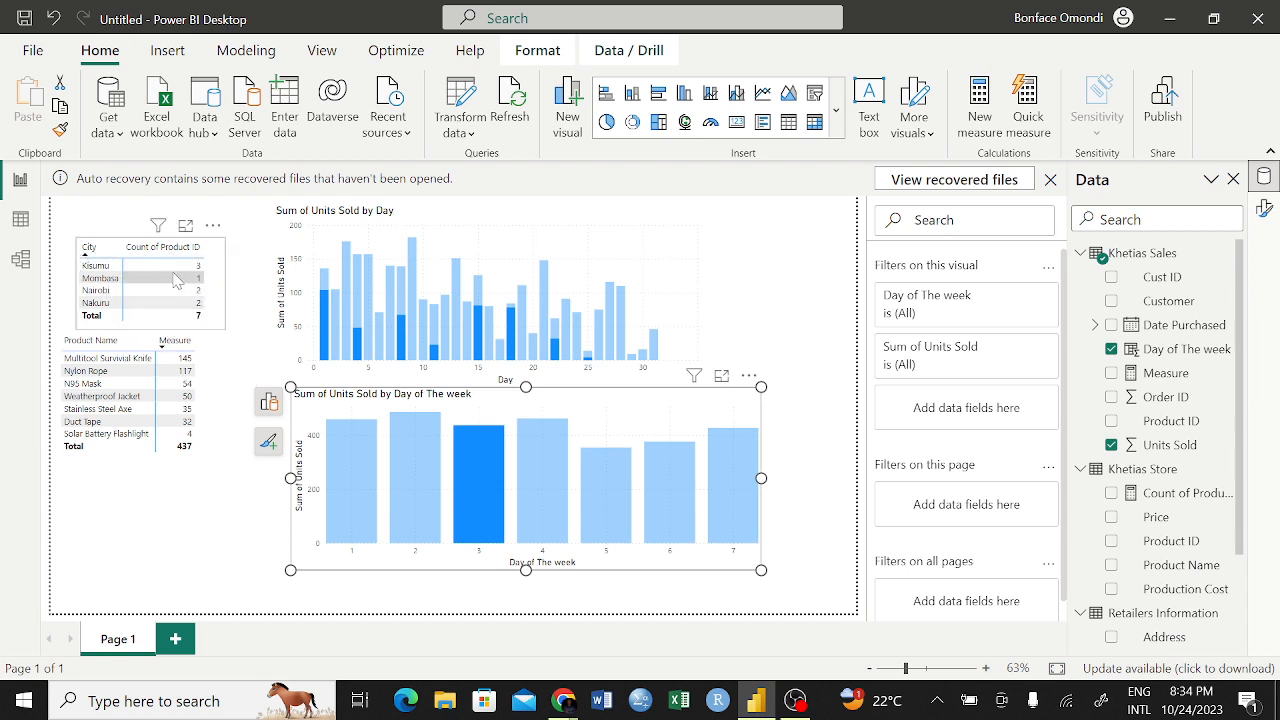
left_click(560, 500)
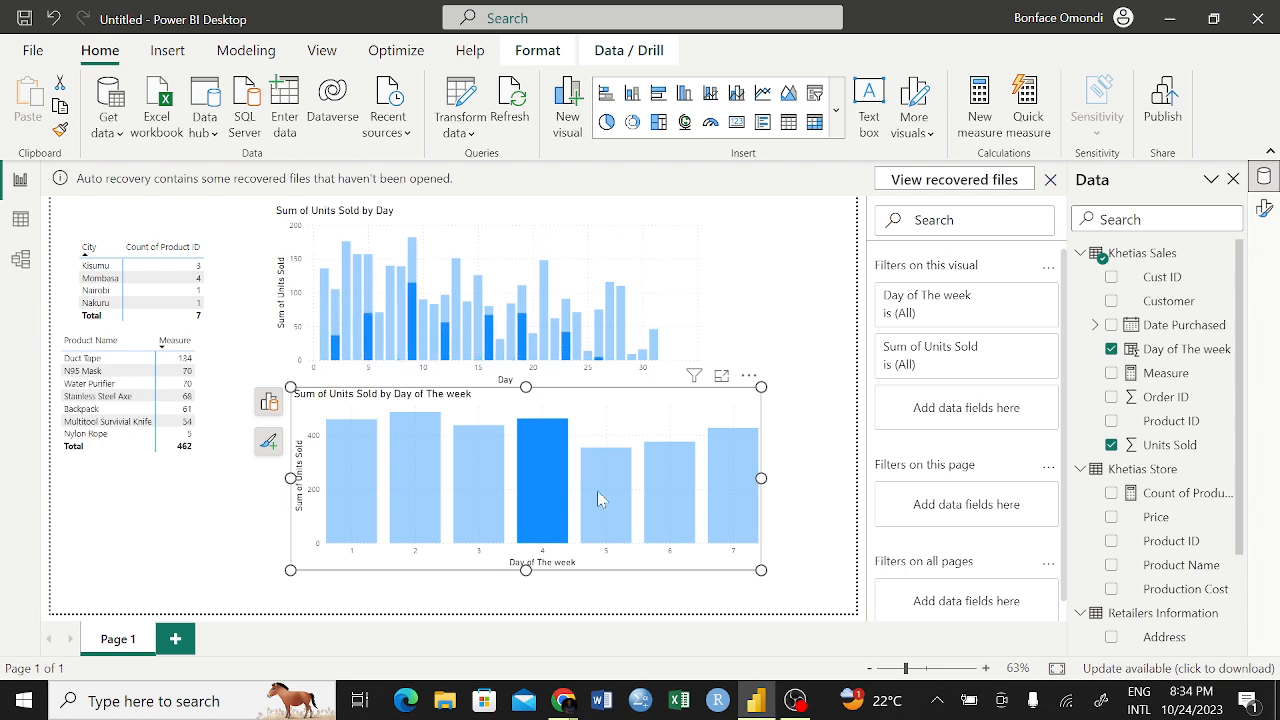
left_click(642, 486)
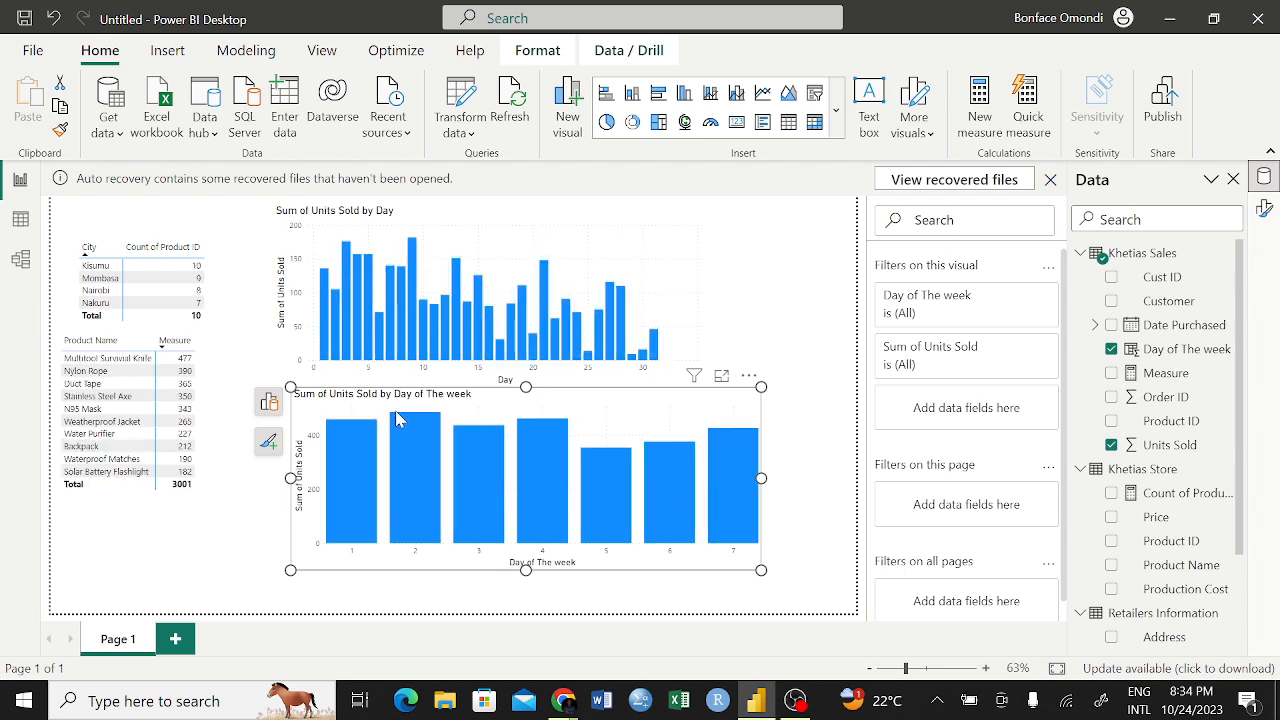
Read the Units Sold value of each weekday column, from day 1 through day 6
mouse_move(350, 452)
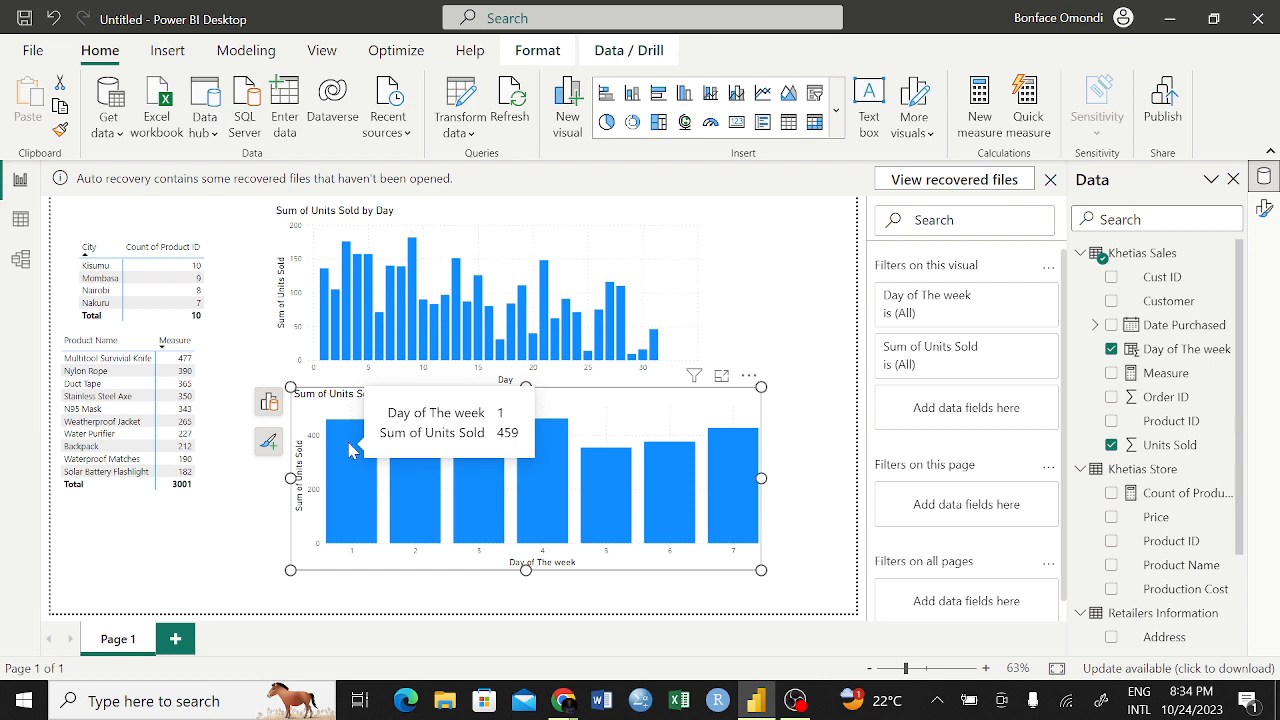
mouse_move(433, 468)
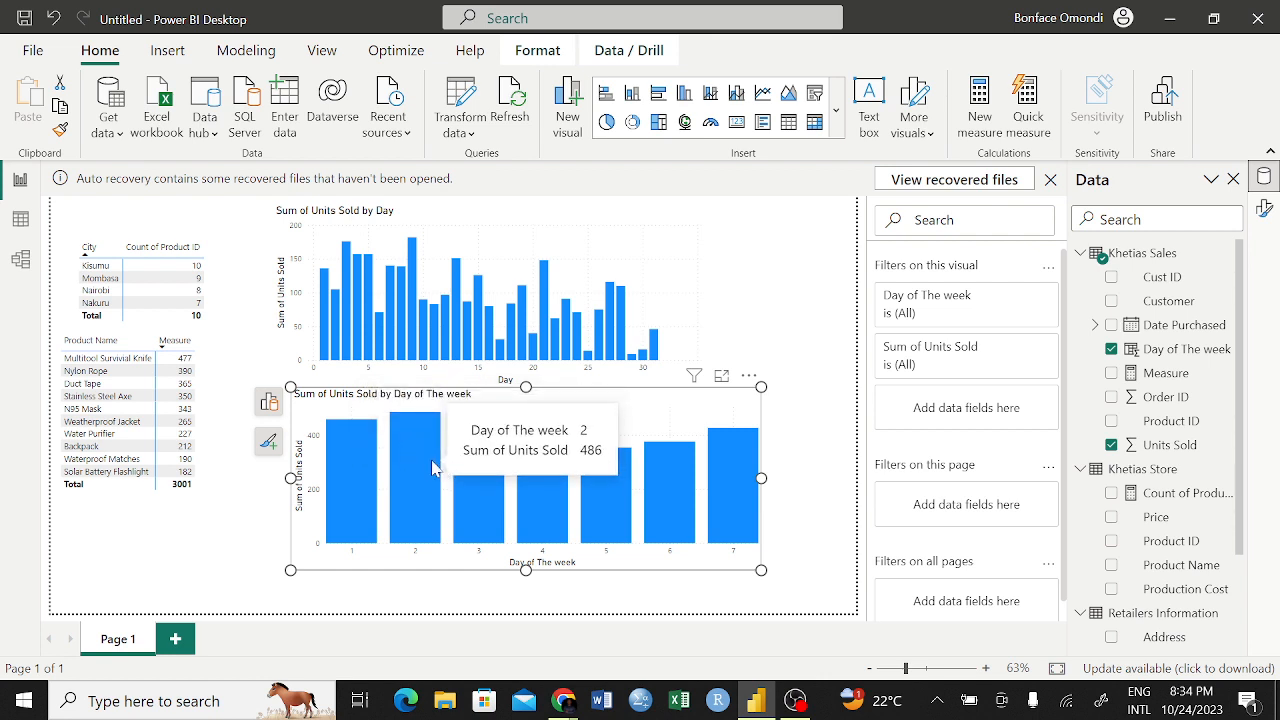
mouse_move(484, 468)
mouse_move(540, 471)
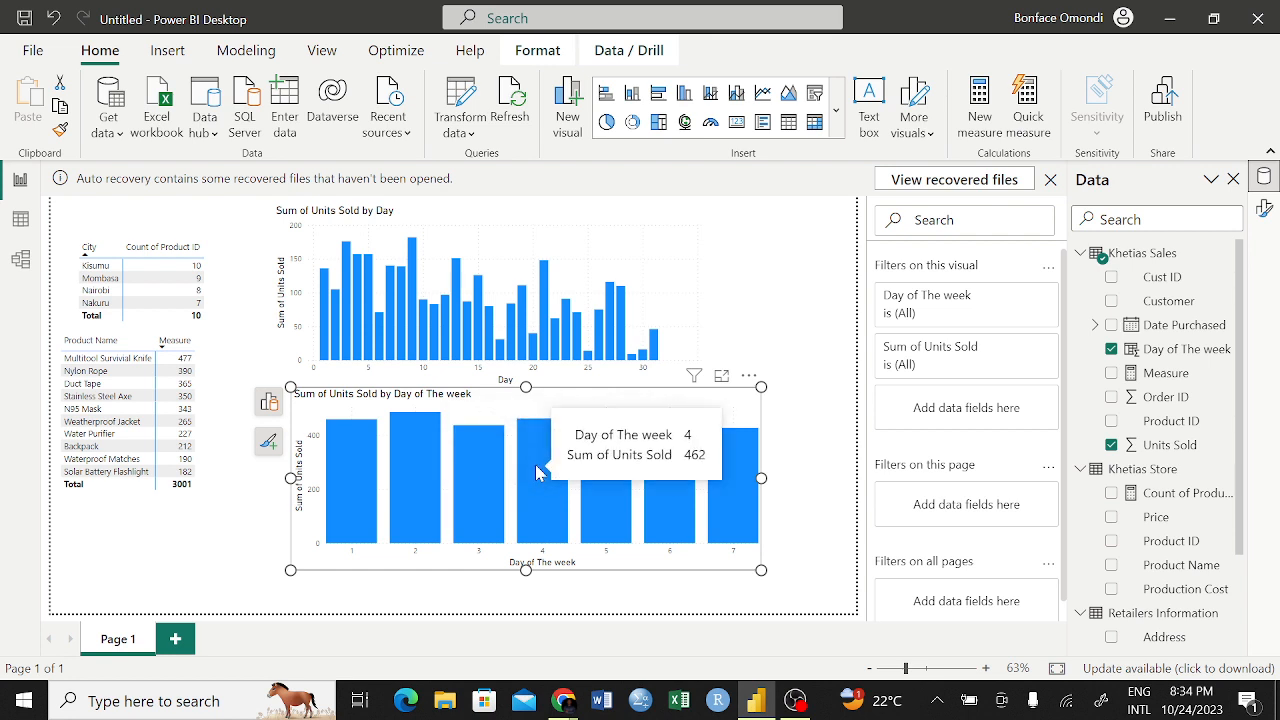
mouse_move(612, 472)
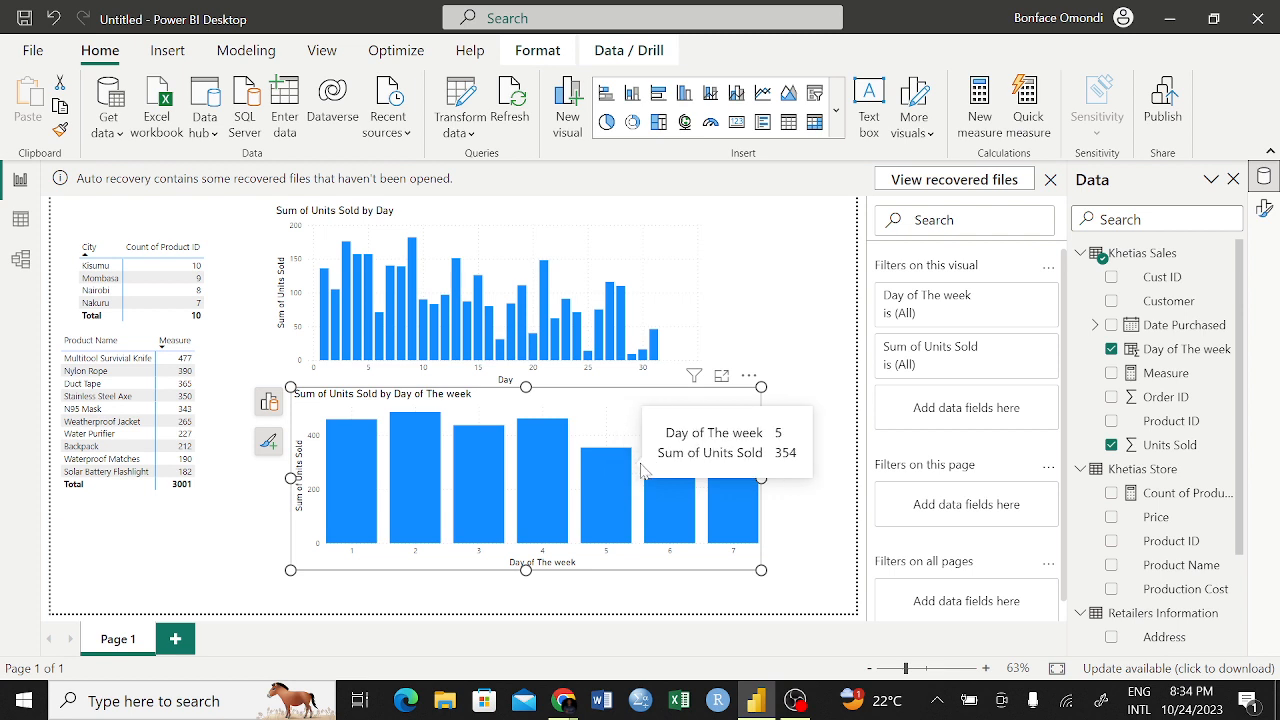
mouse_move(677, 481)
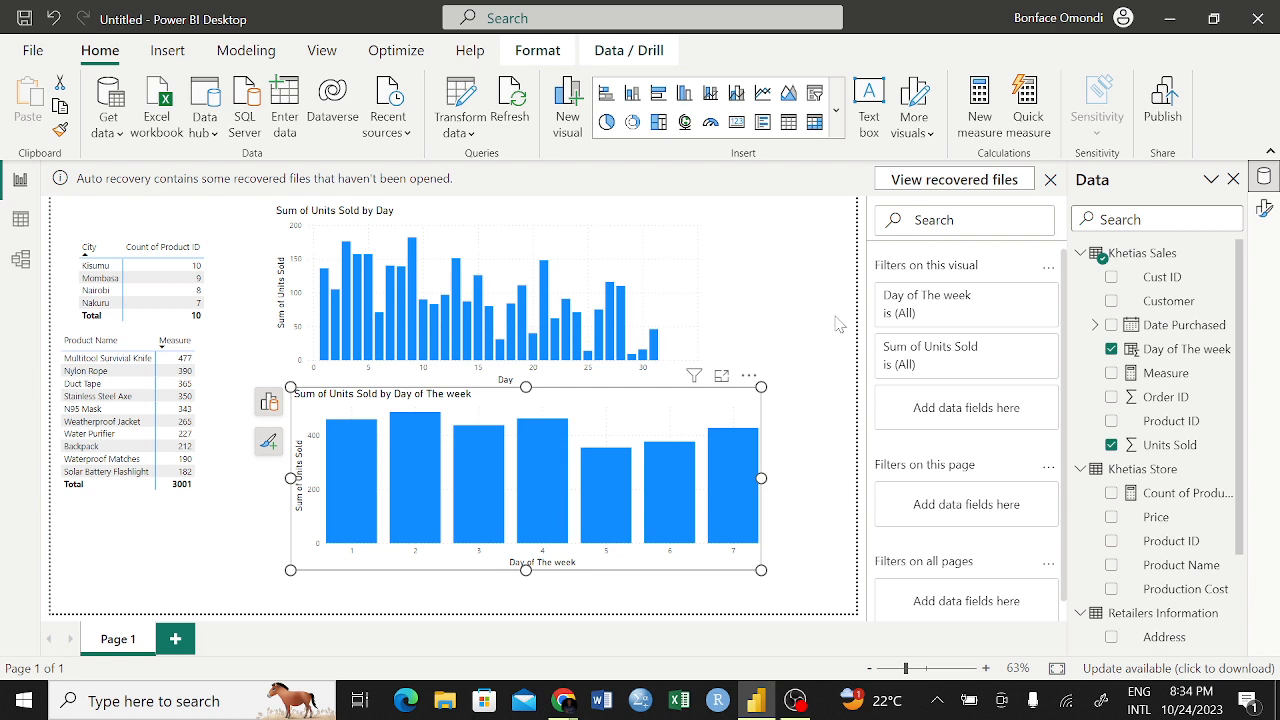
Turn on data labels for the Units Sold by Day of The week chart and deselect the chart
left_click(749, 377)
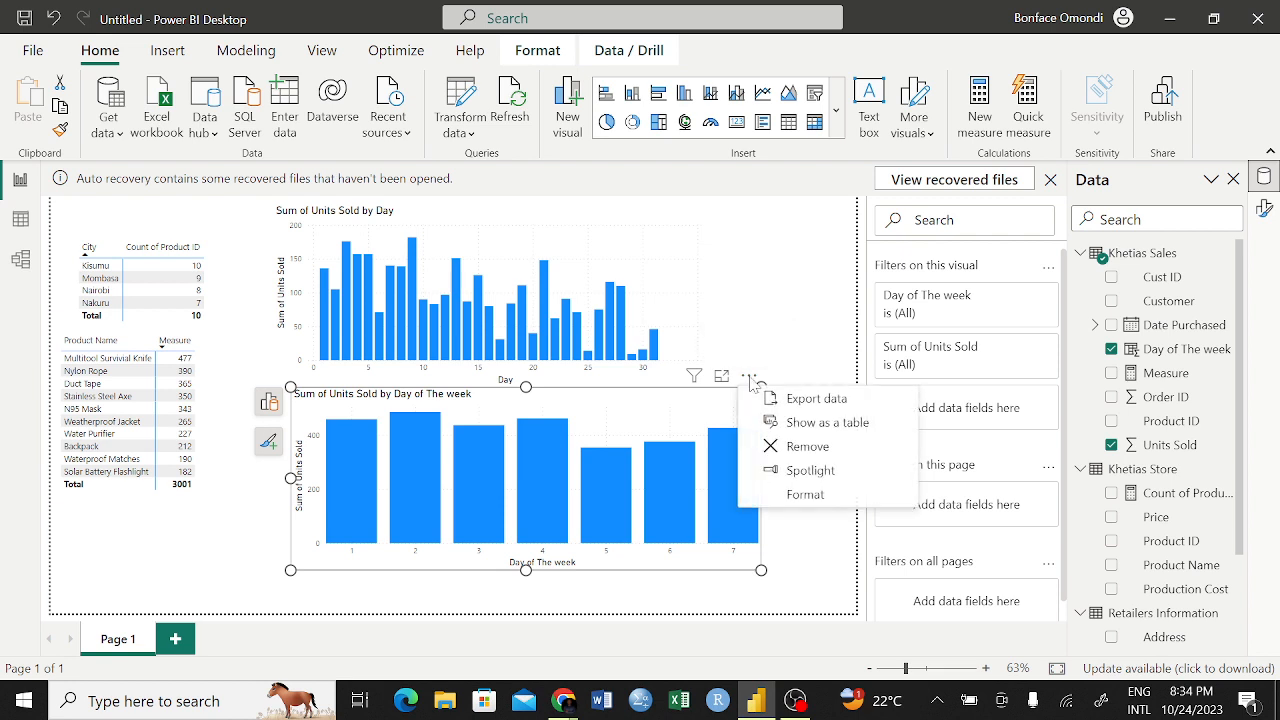
left_click(828, 318)
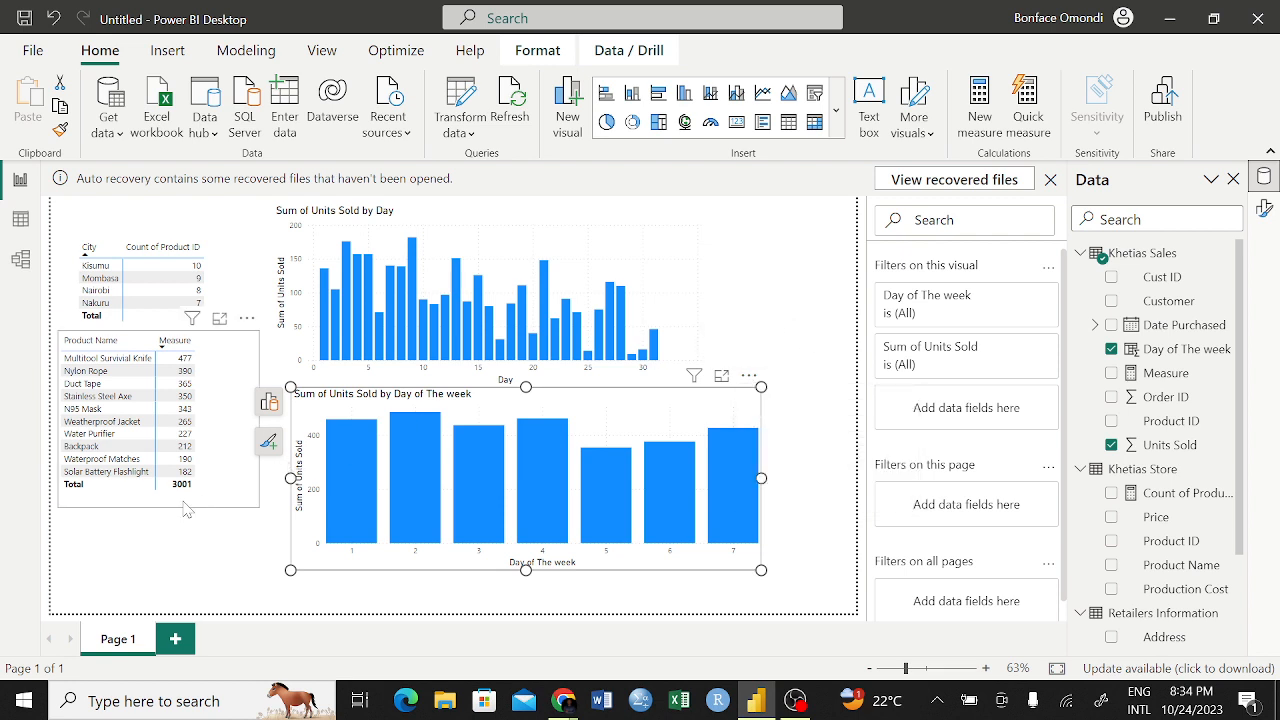
left_click(268, 441)
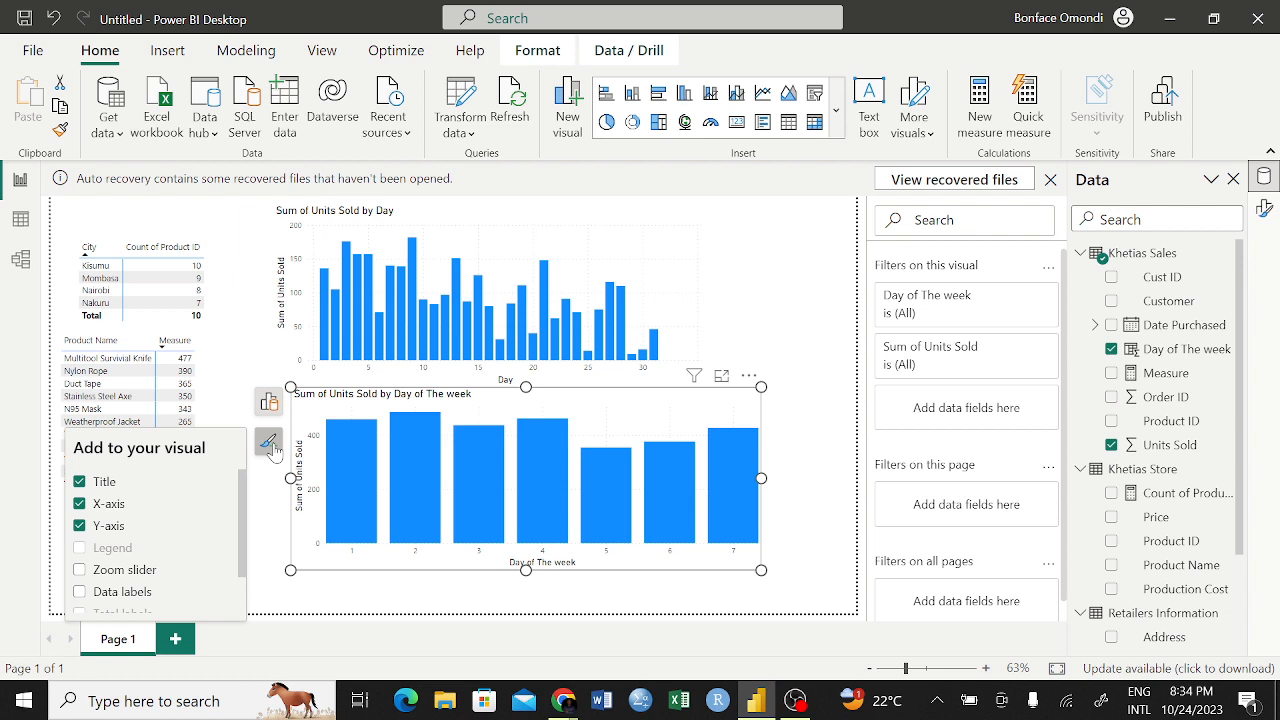
left_click(270, 444)
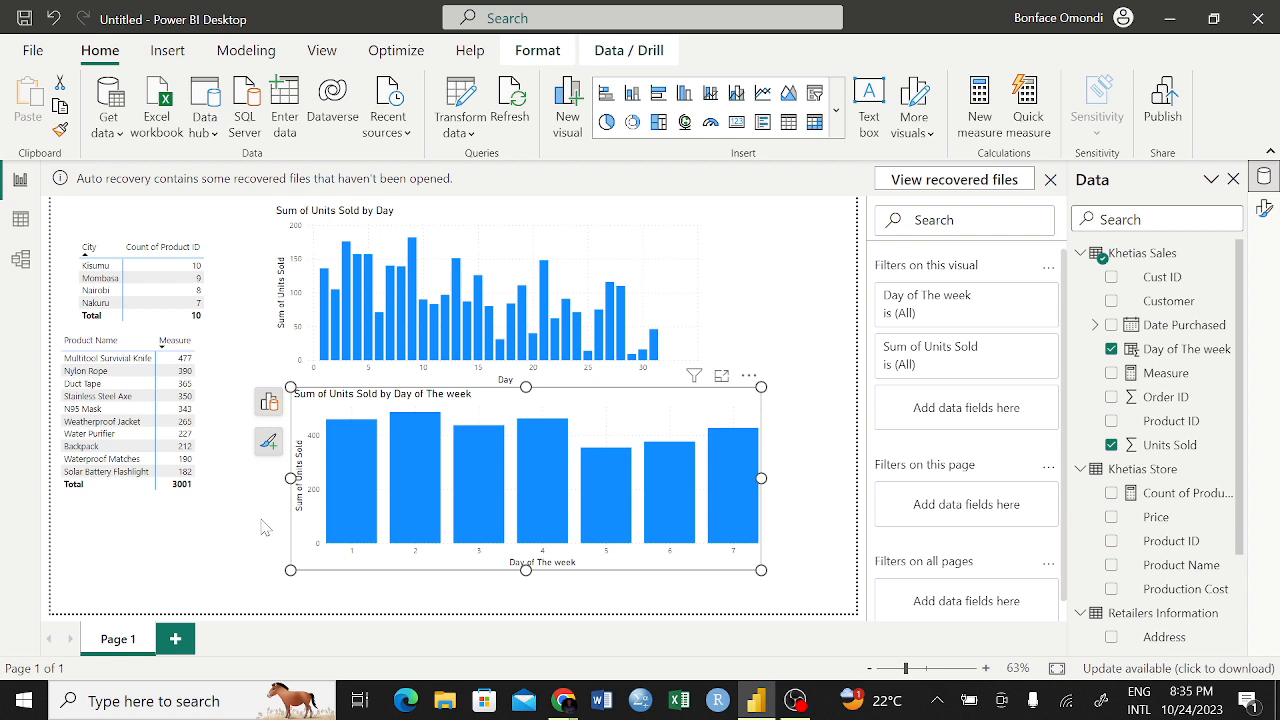
left_click(268, 441)
scroll(115, 568, "down", 1)
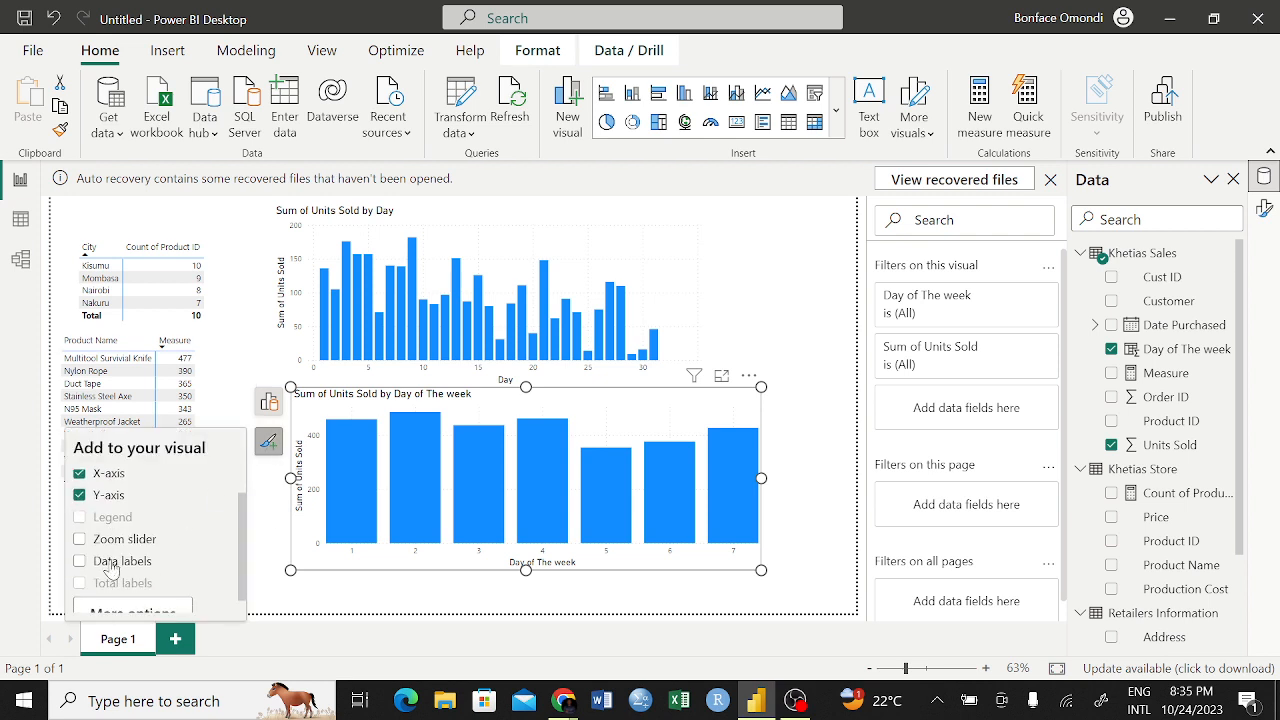
left_click(79, 558)
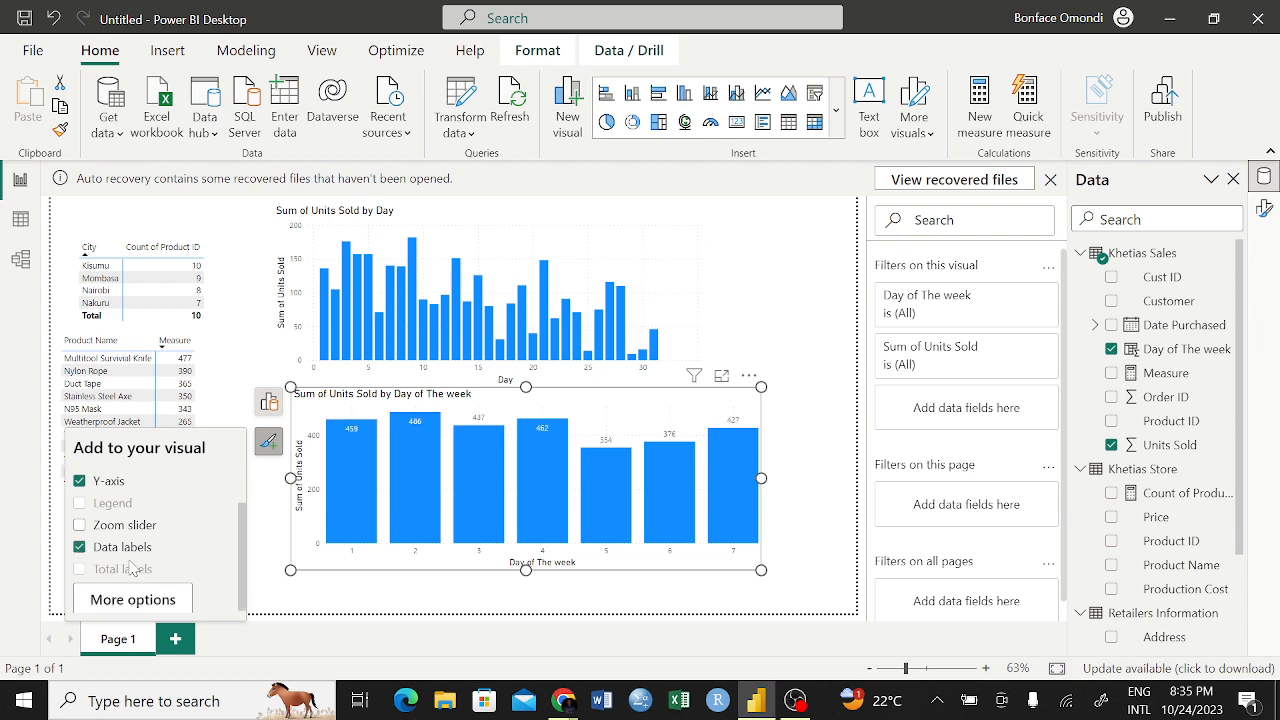
left_click(367, 604)
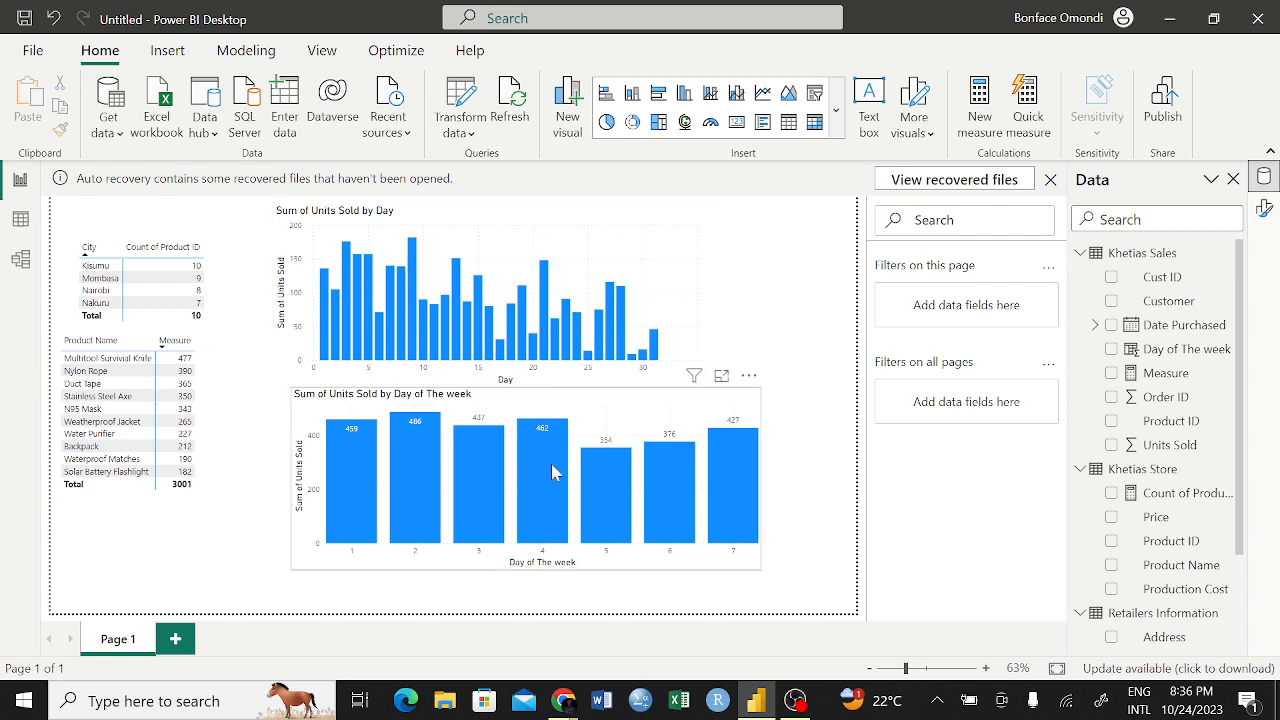
Compare the weekday column values with the bars in the Units Sold by Day chart
mouse_move(588, 458)
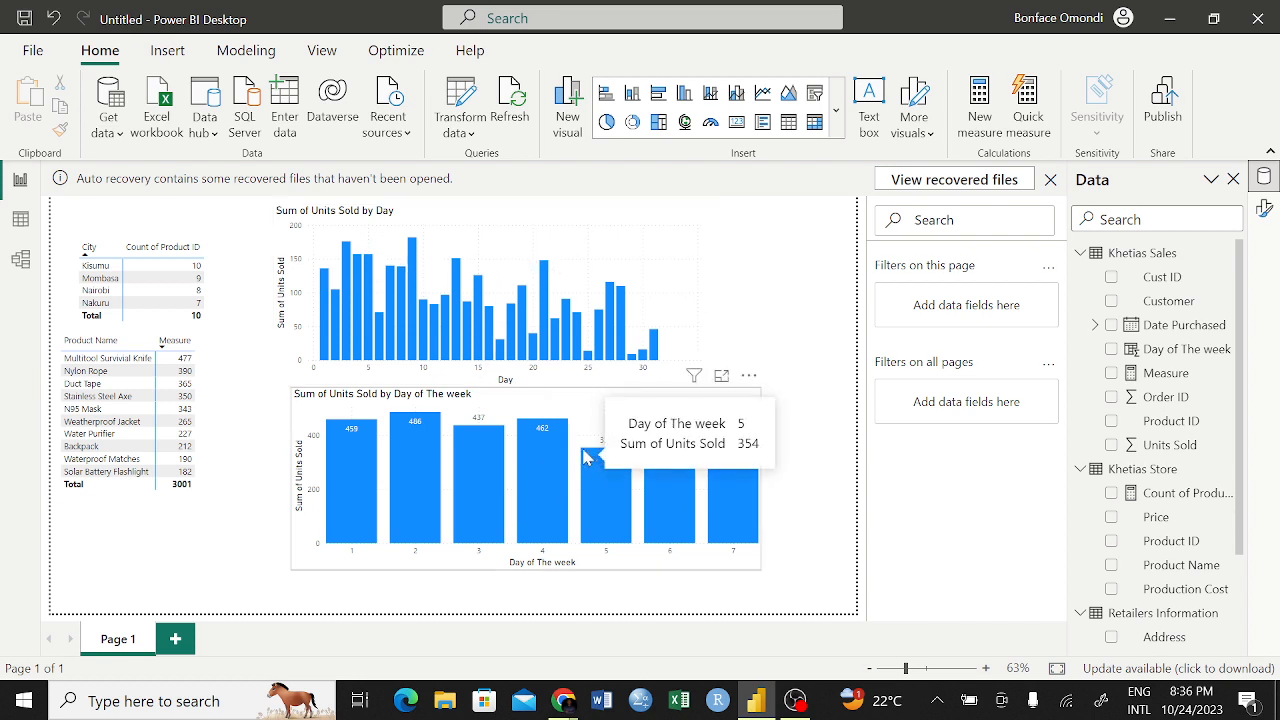
mouse_move(448, 305)
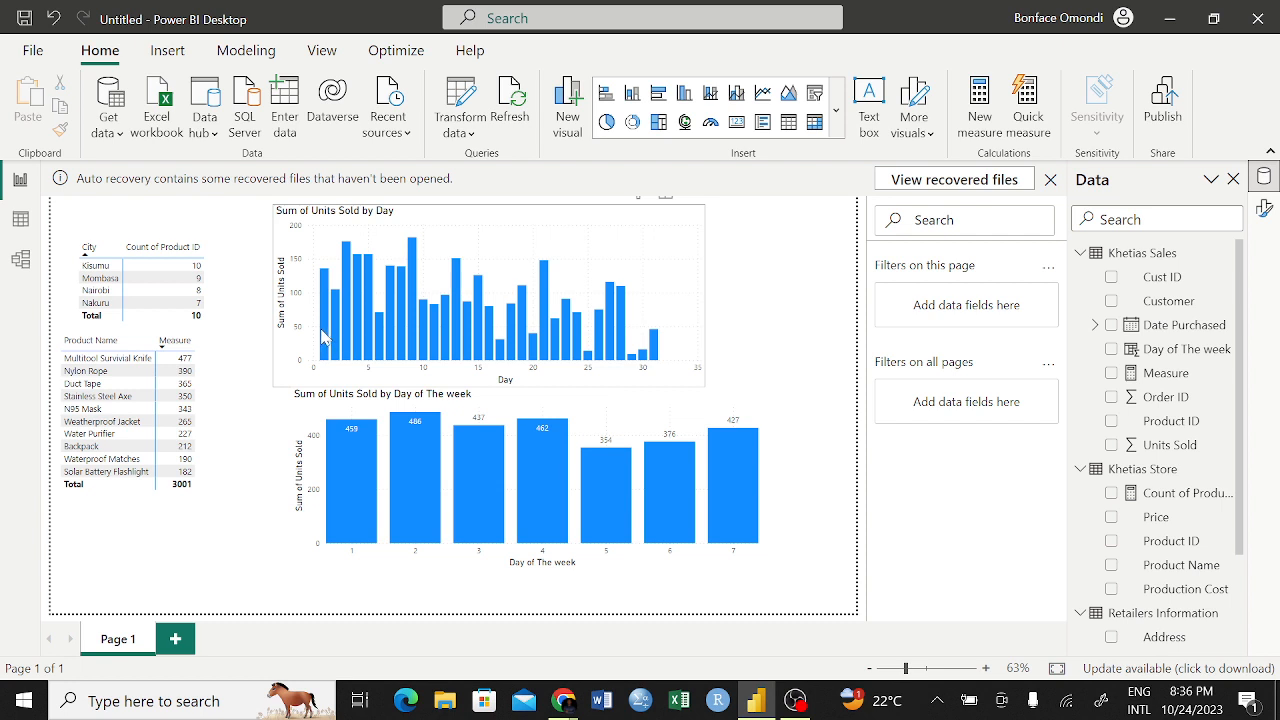
mouse_move(322, 338)
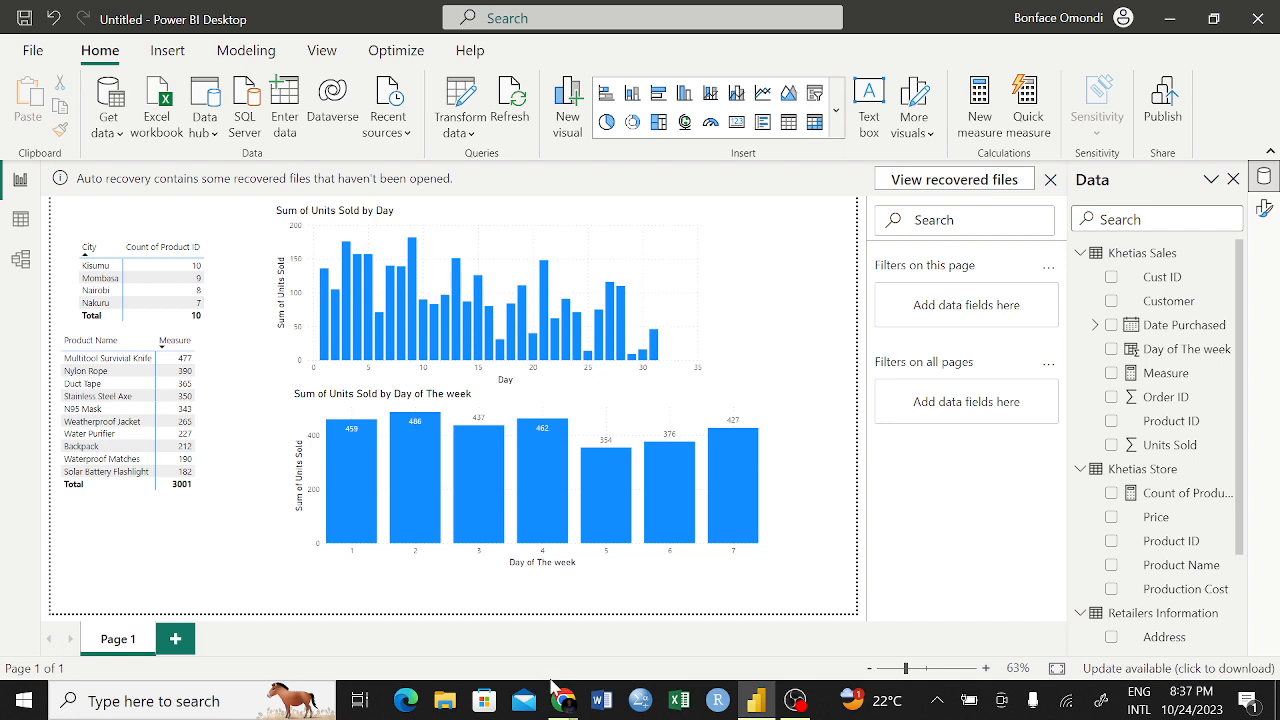
Switch to the Google Meet call window in Chrome
mouse_move(563, 702)
left_click(515, 635)
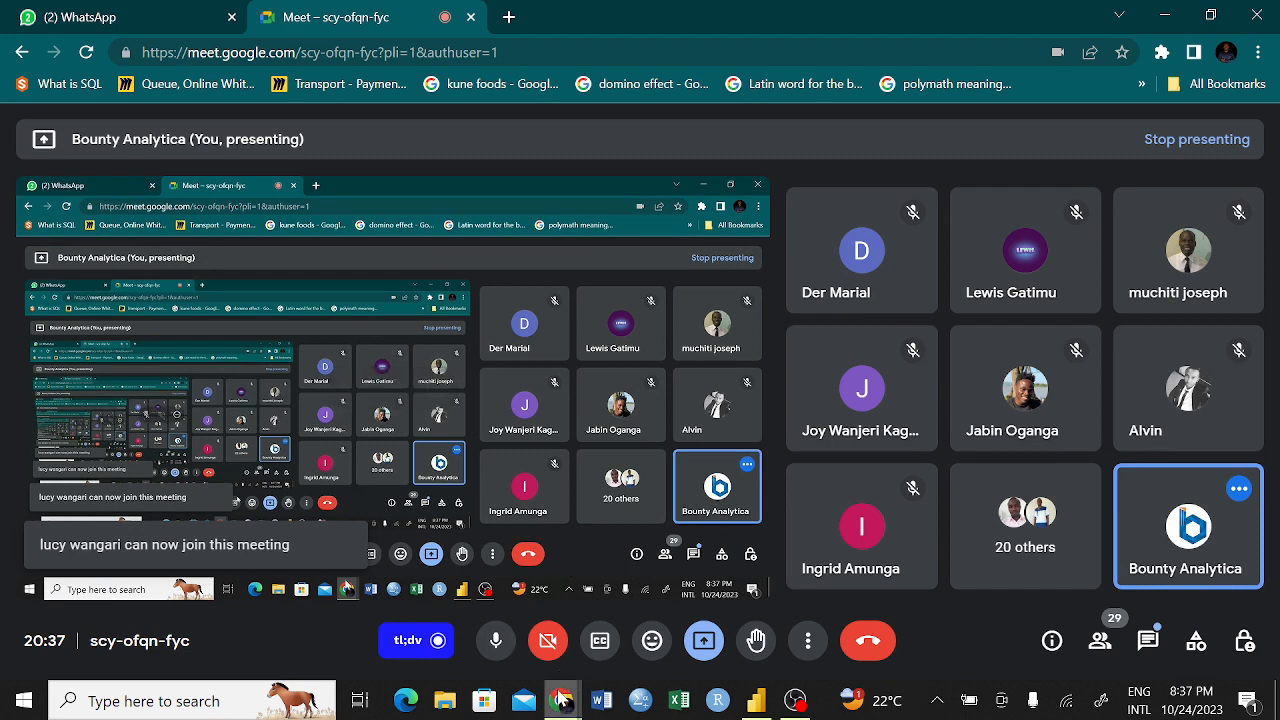
mouse_move(563, 702)
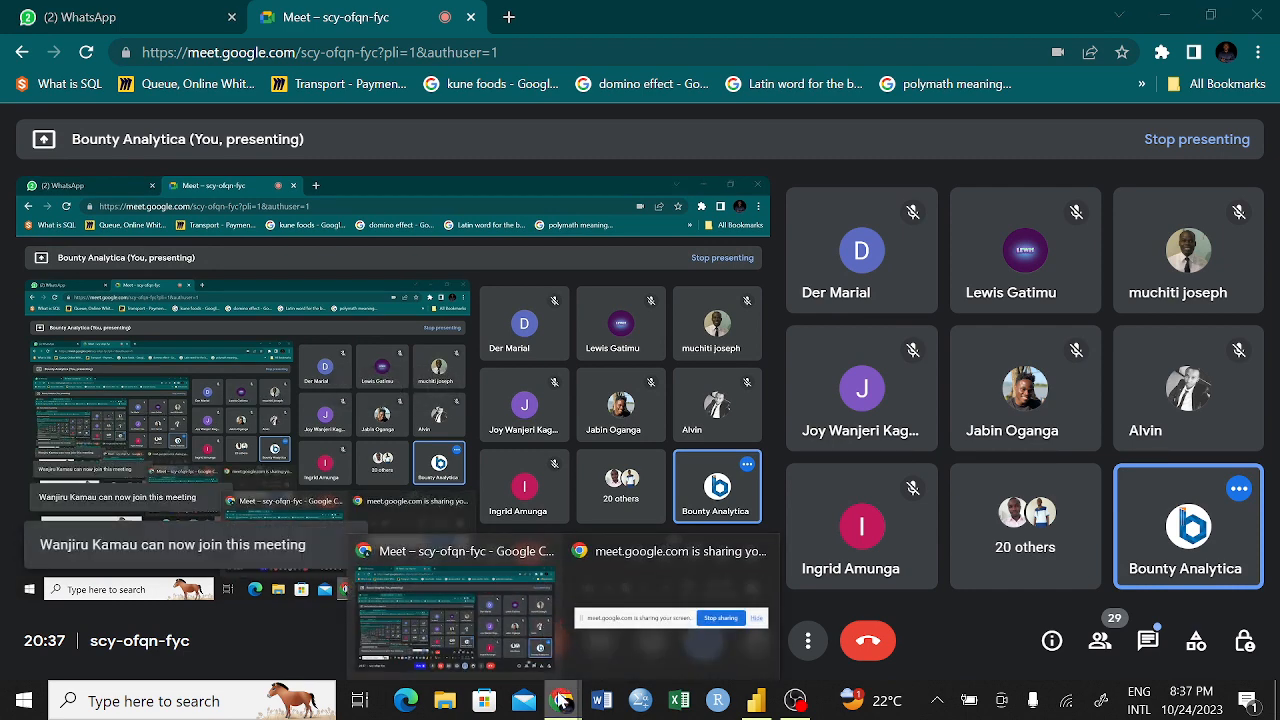
left_click(795, 702)
left_click(795, 702)
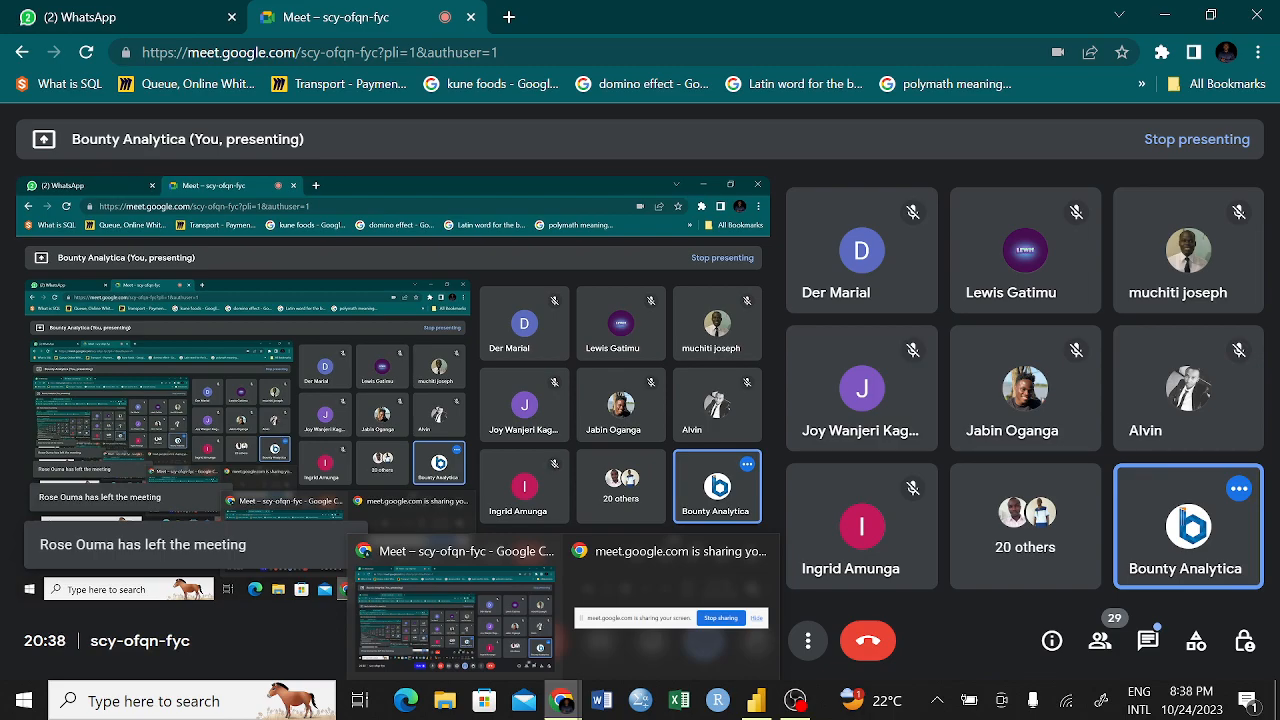
Glance at the Power BI report, return to the Google Meet call and dismiss the notice about the screen still being visible
left_click(752, 706)
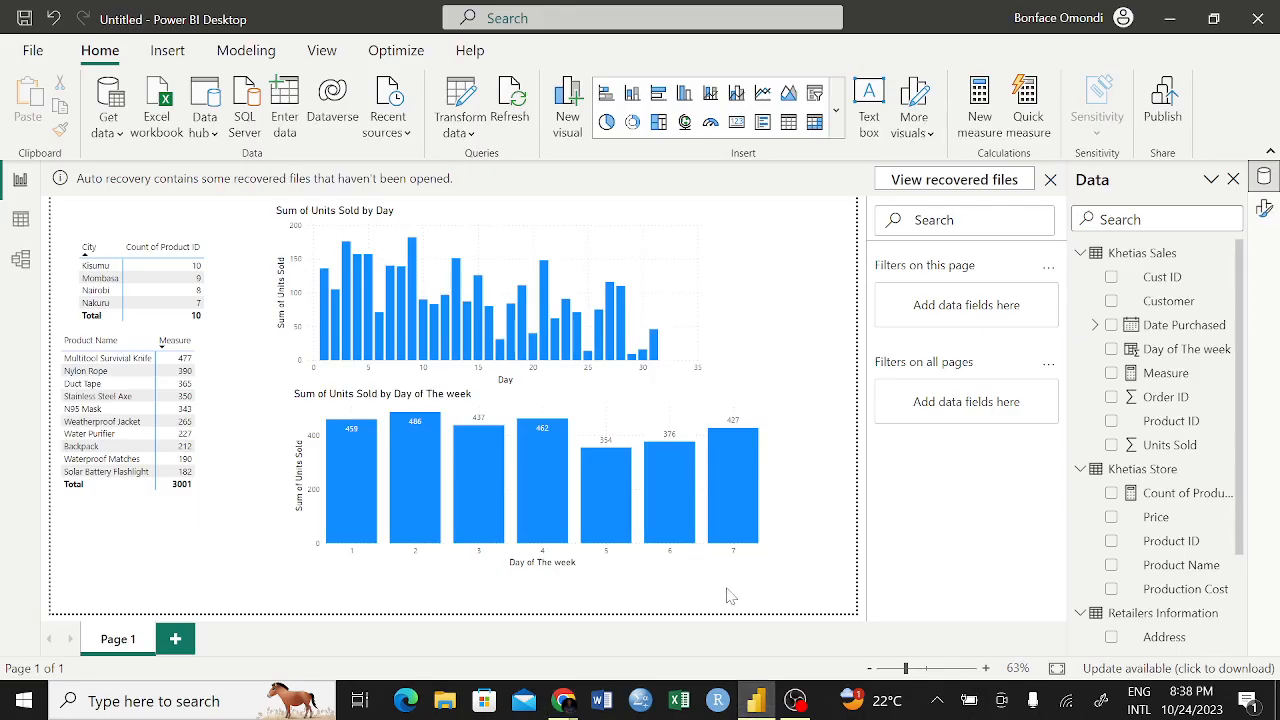
mouse_move(560, 706)
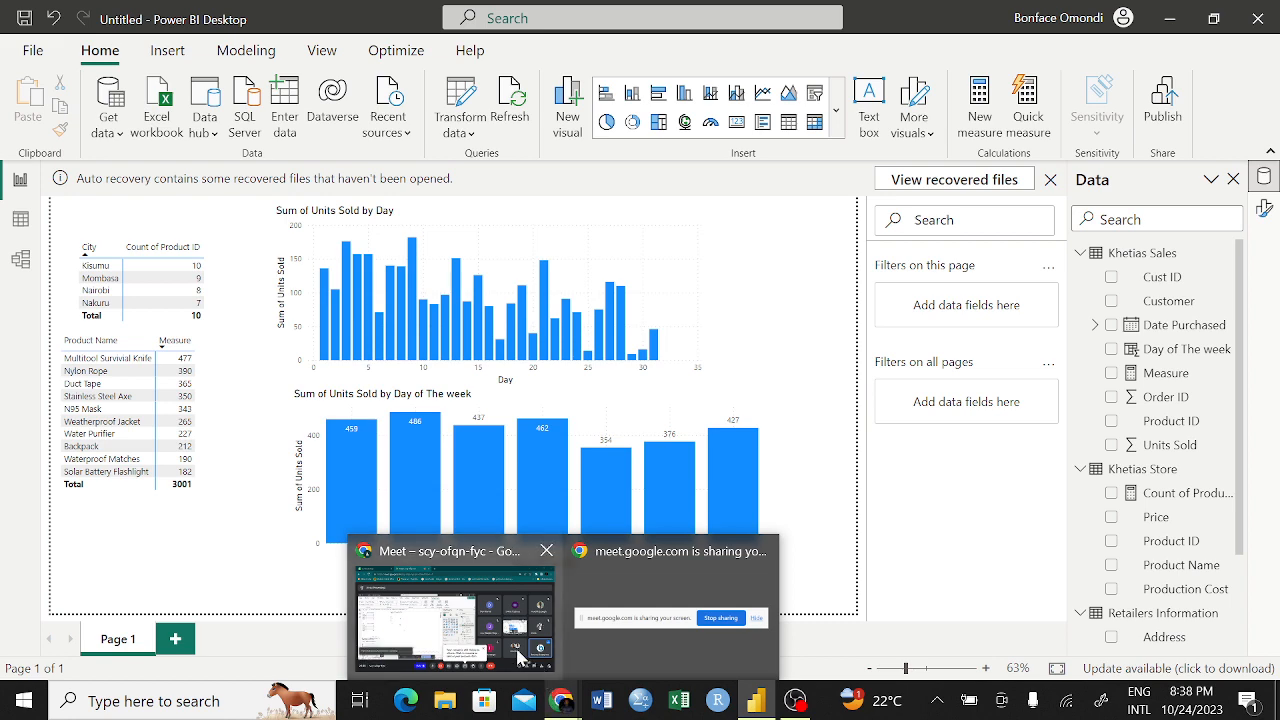
left_click(525, 658)
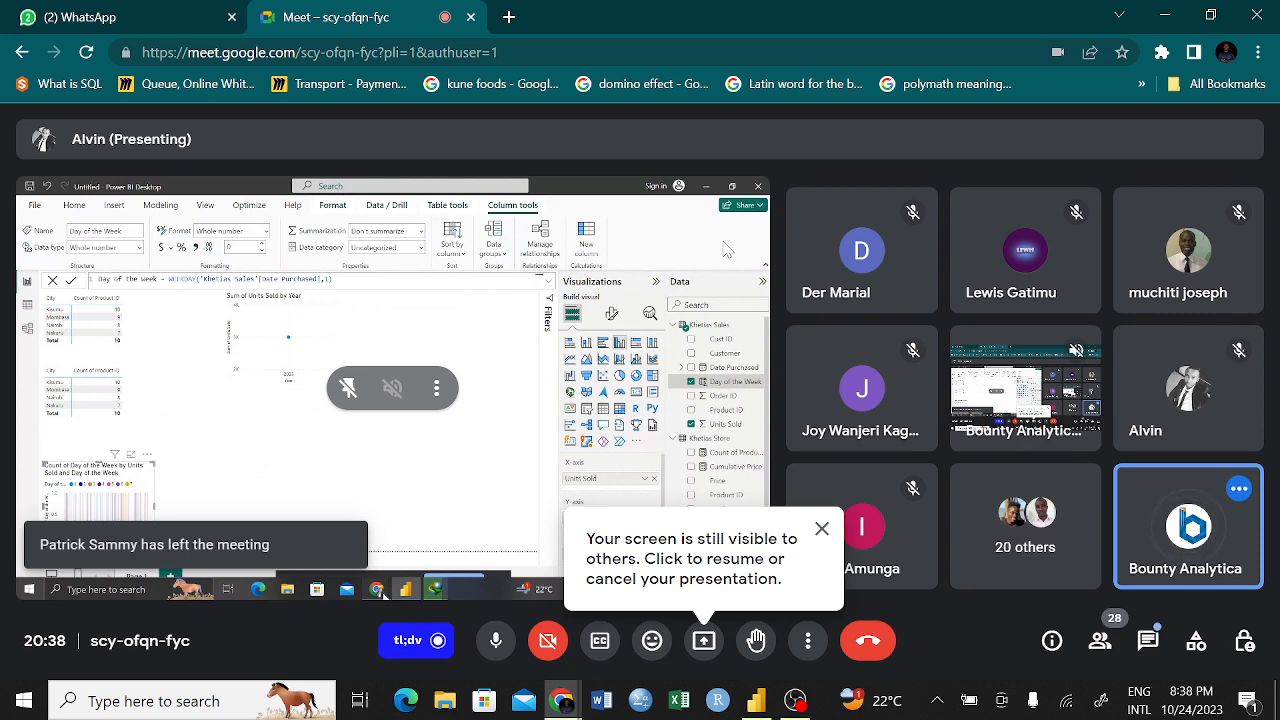
right_click(820, 528)
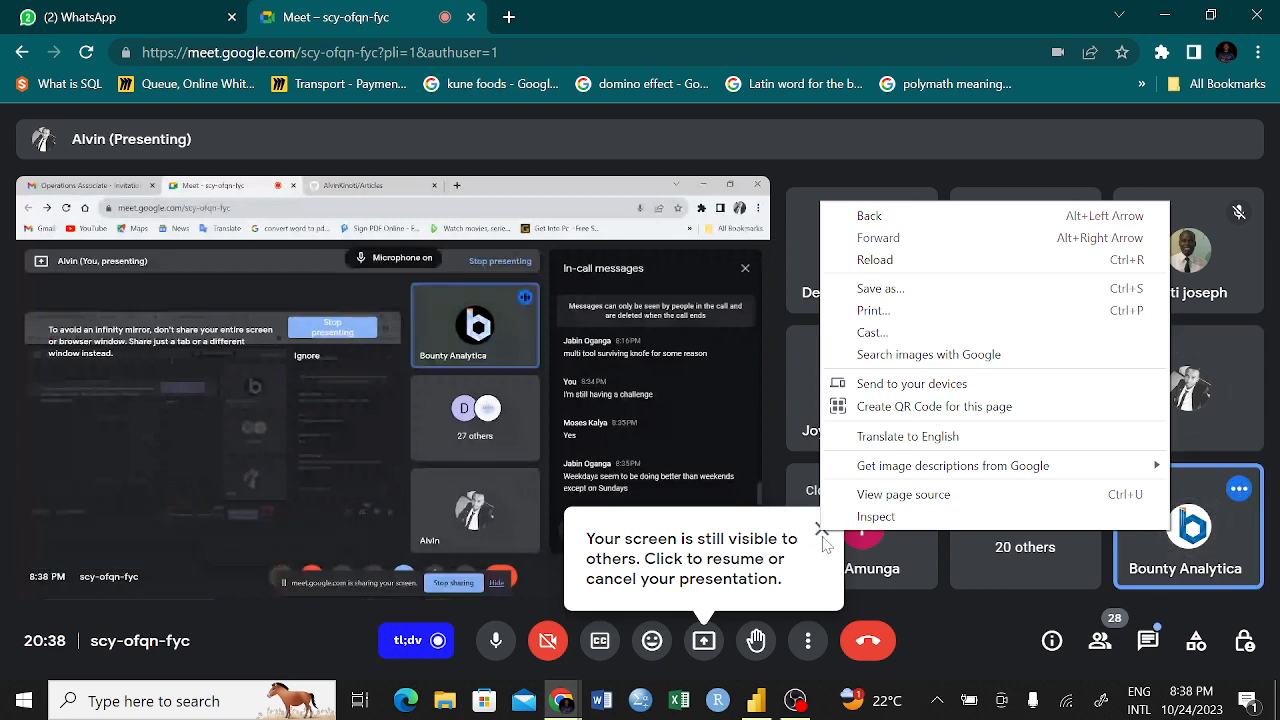
left_click(819, 527)
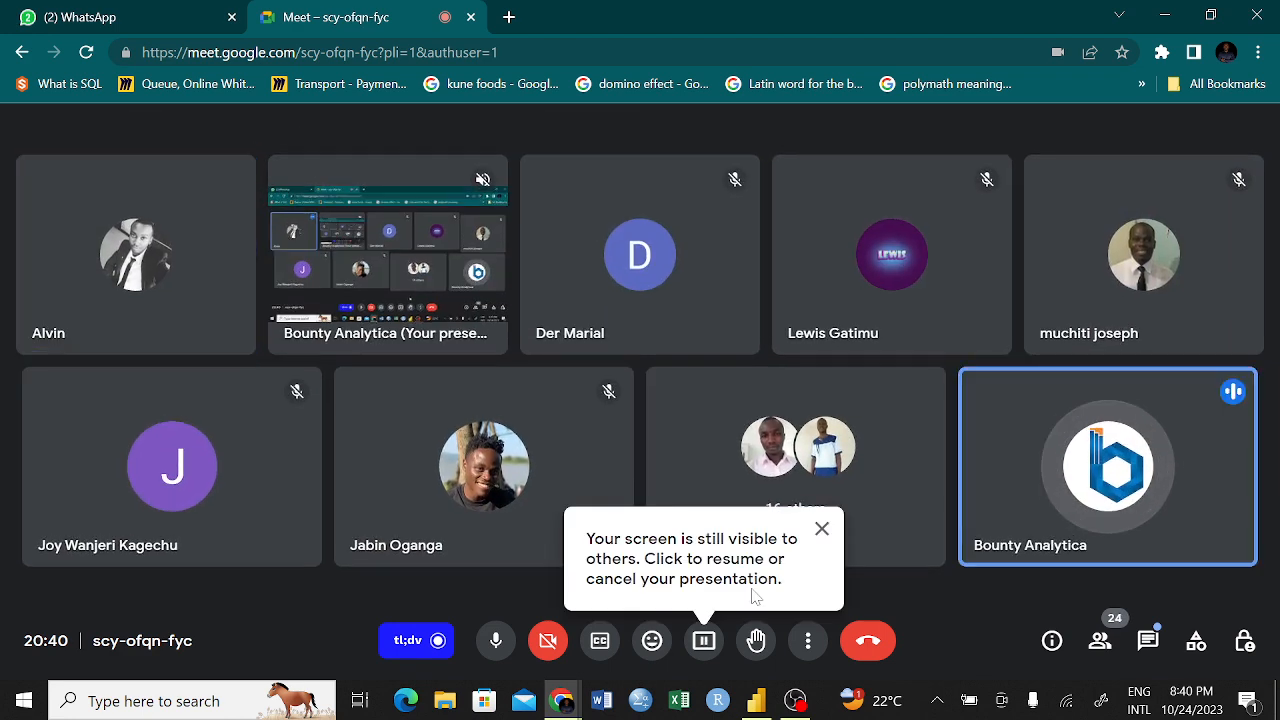
Resume presenting the screen in the Google Meet call and switch to the Power BI report
left_click(704, 640)
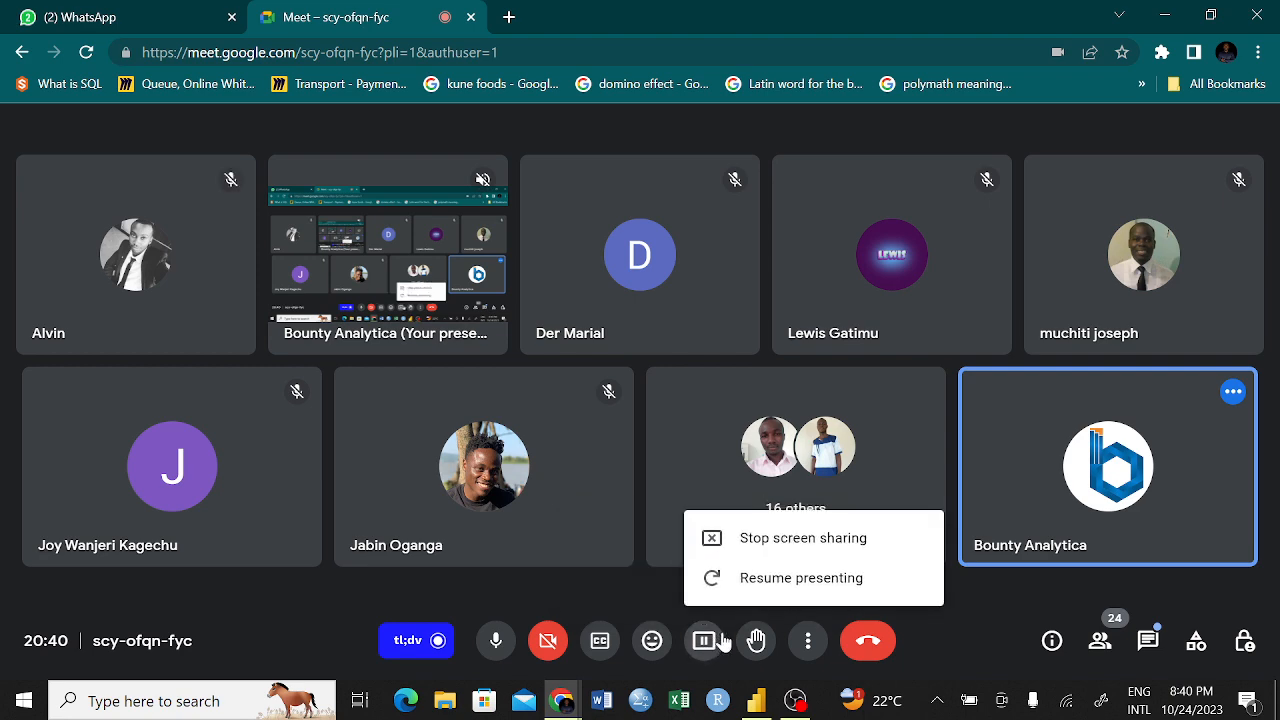
left_click(785, 578)
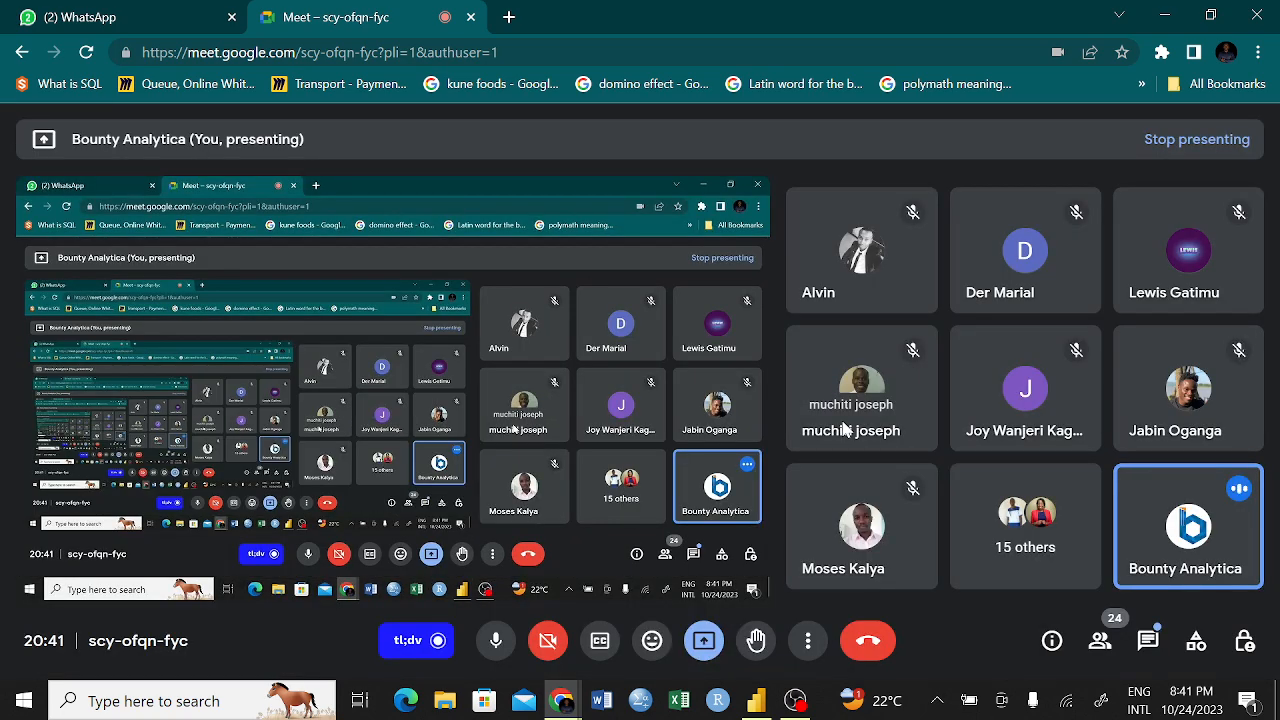
left_click(756, 700)
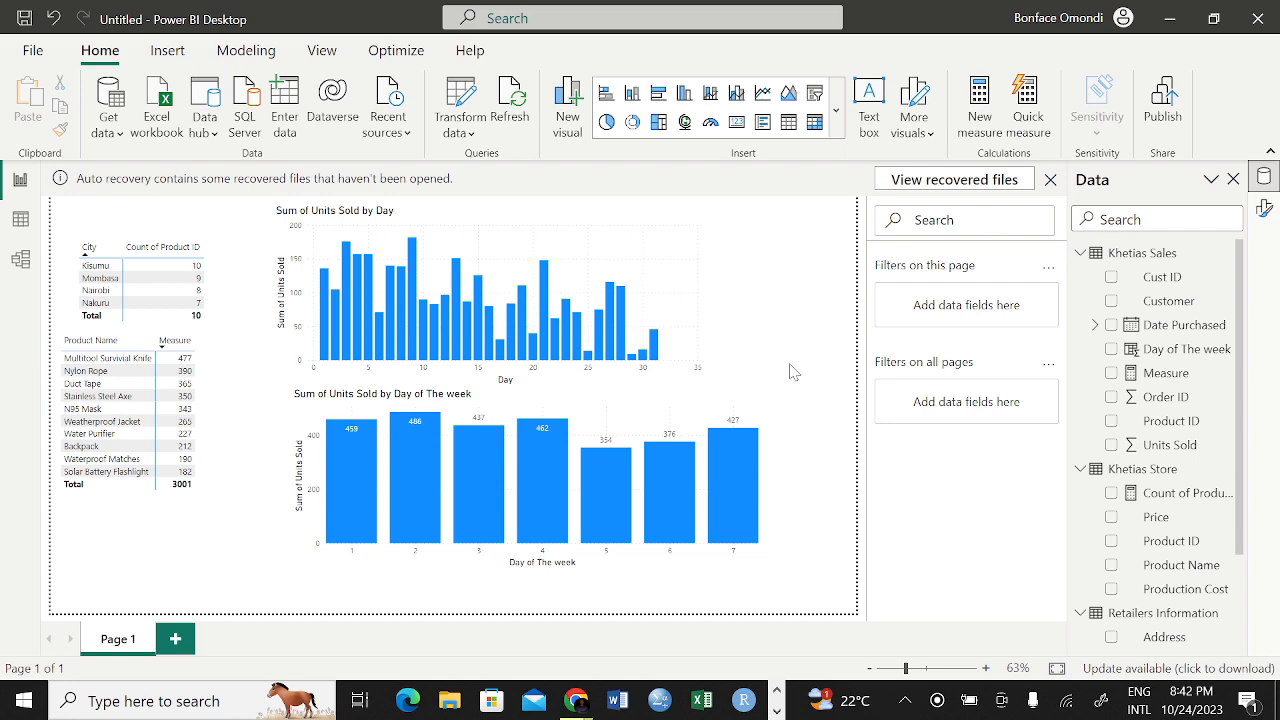
Check the recording status in OBS and return to the Power BI report
mouse_move(572, 704)
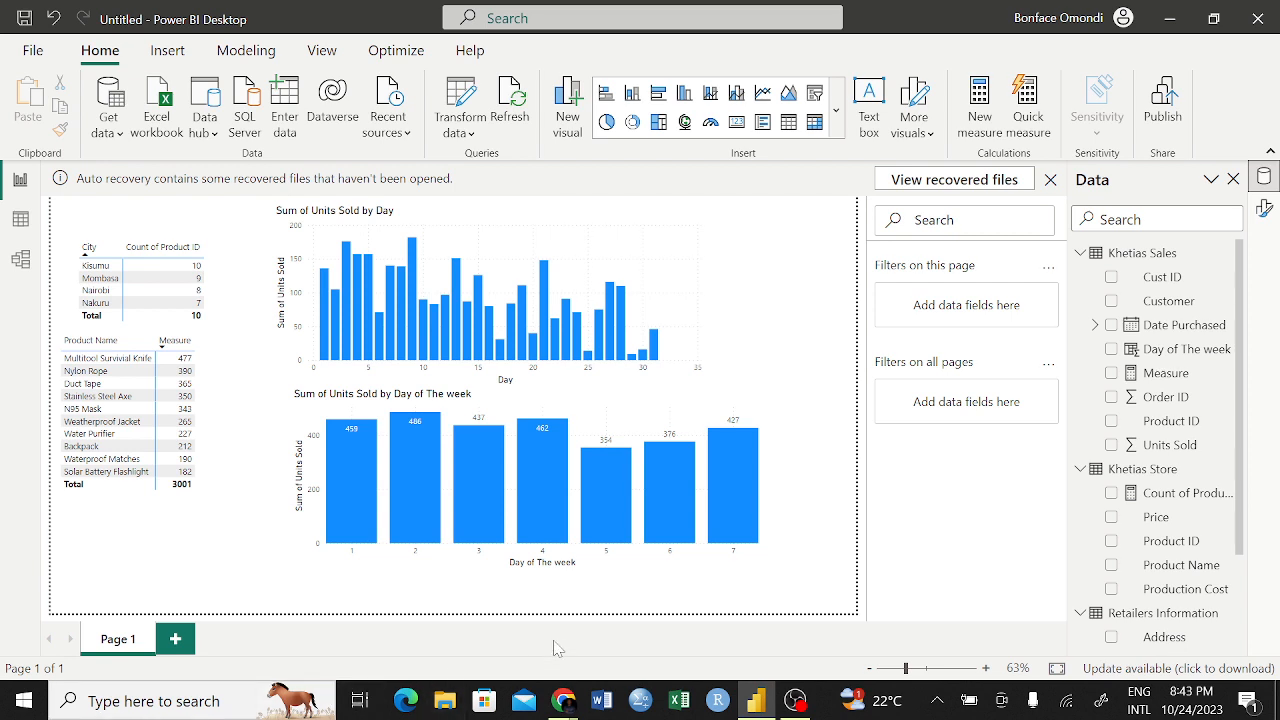
mouse_move(566, 699)
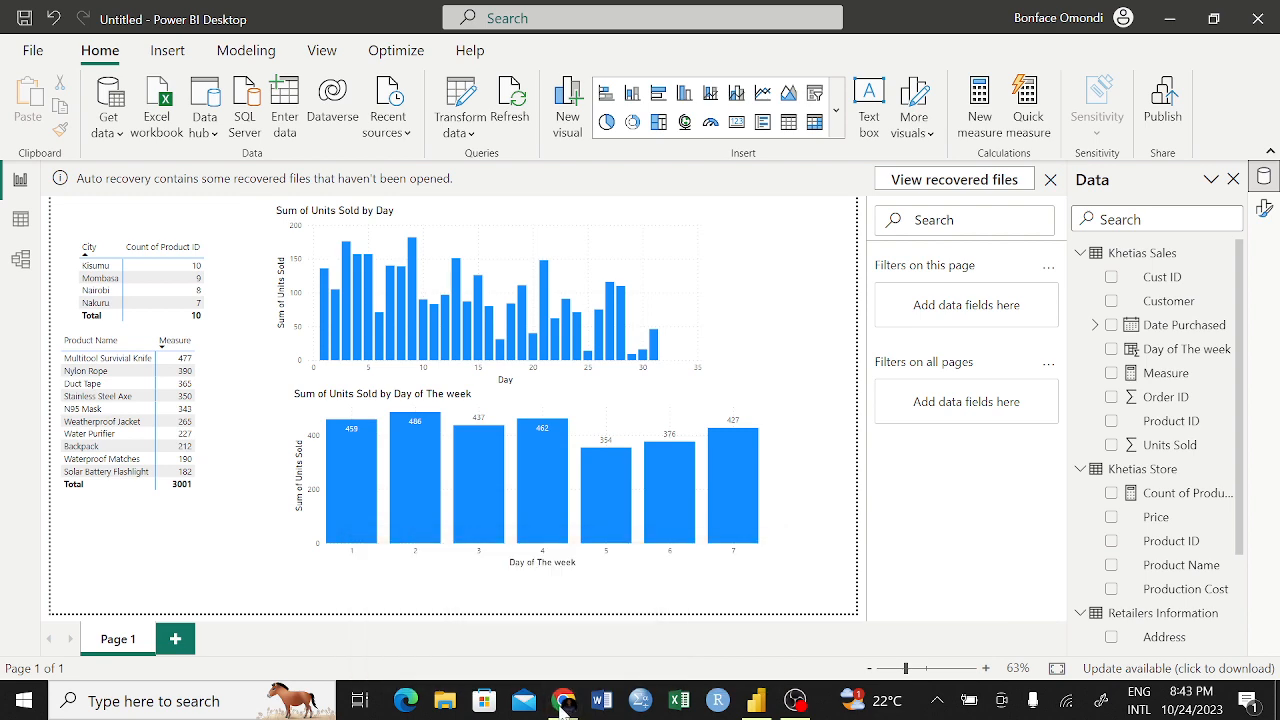
left_click(796, 700)
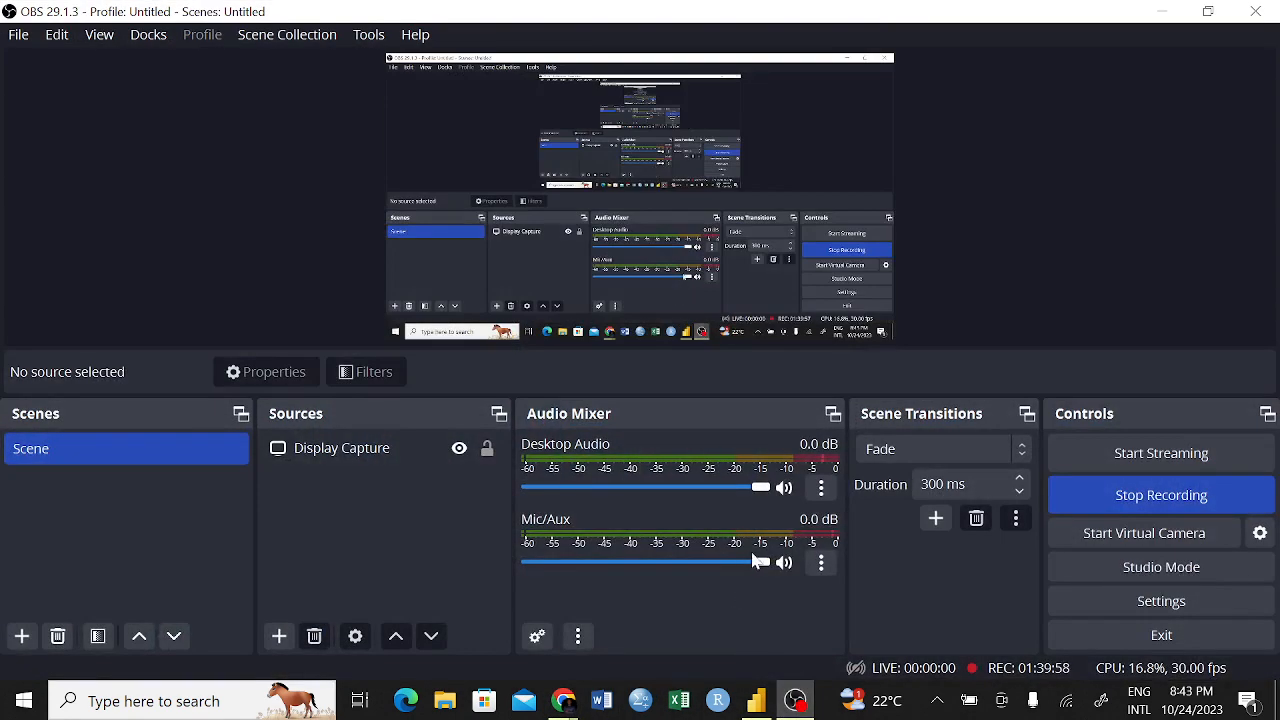
left_click(1161, 11)
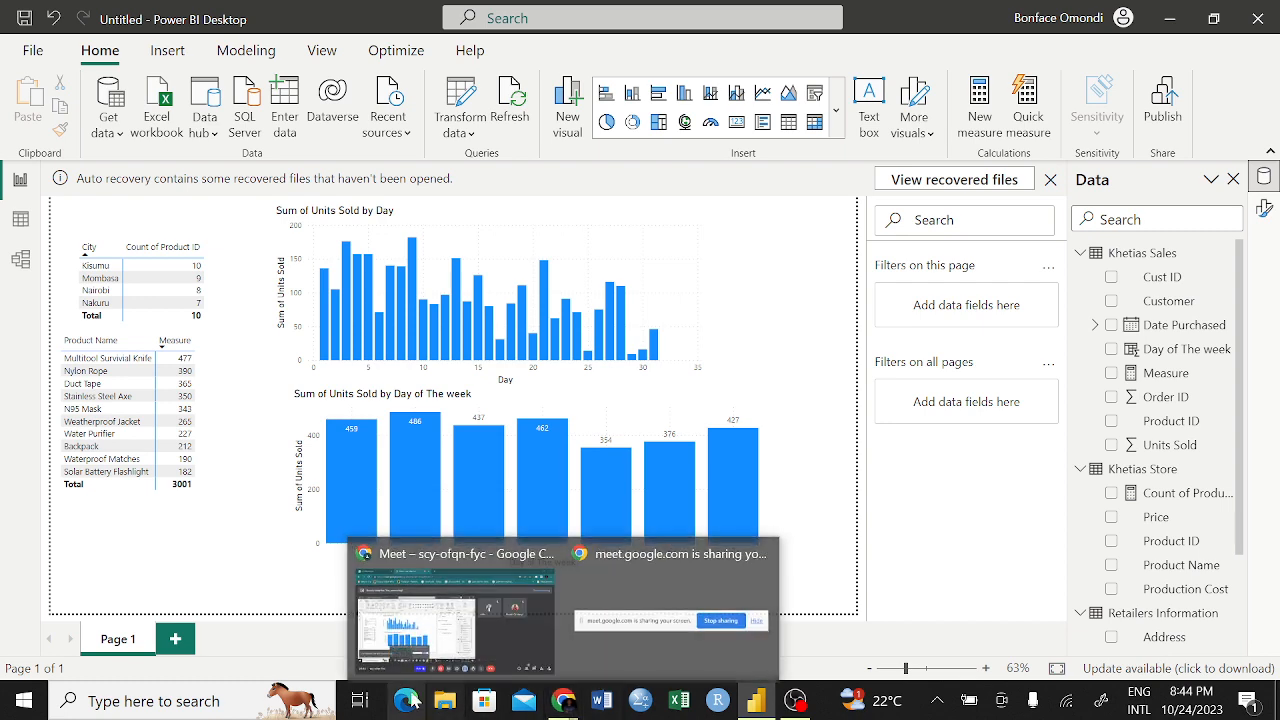
Check the Google Meet call window and switch to the OBS recording window
mouse_move(561, 700)
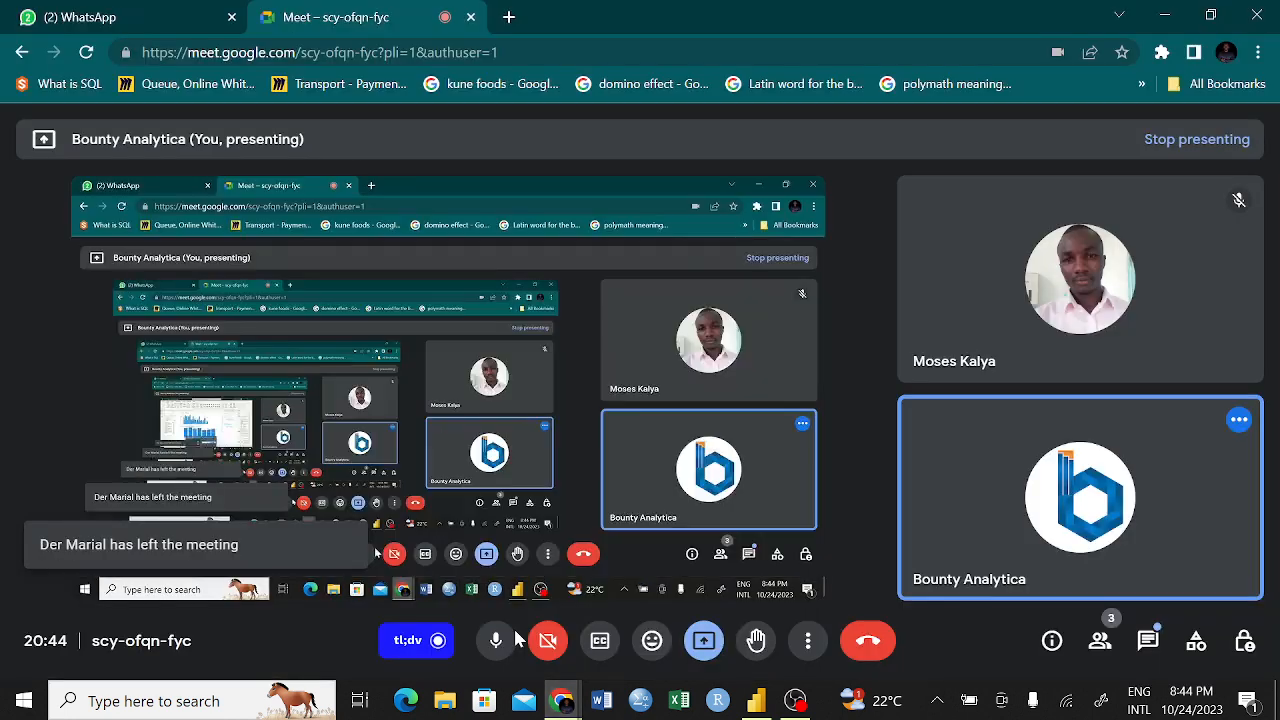
left_click(517, 637)
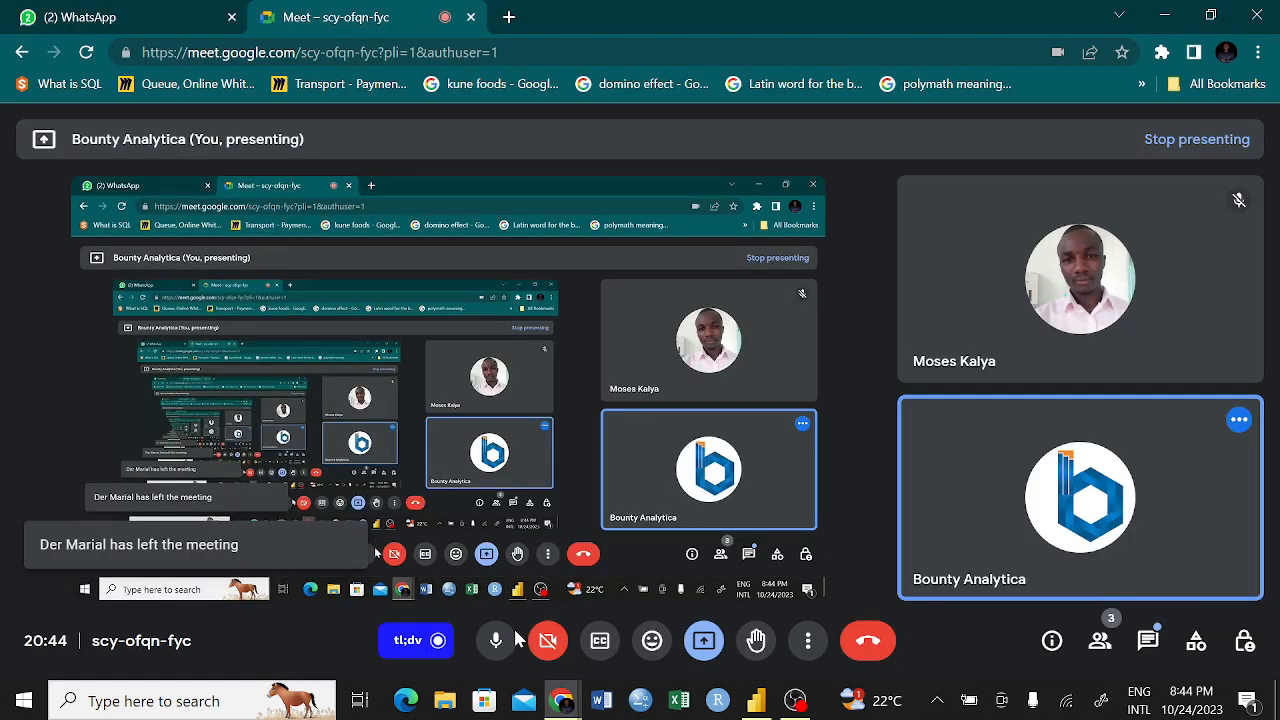
left_click(795, 701)
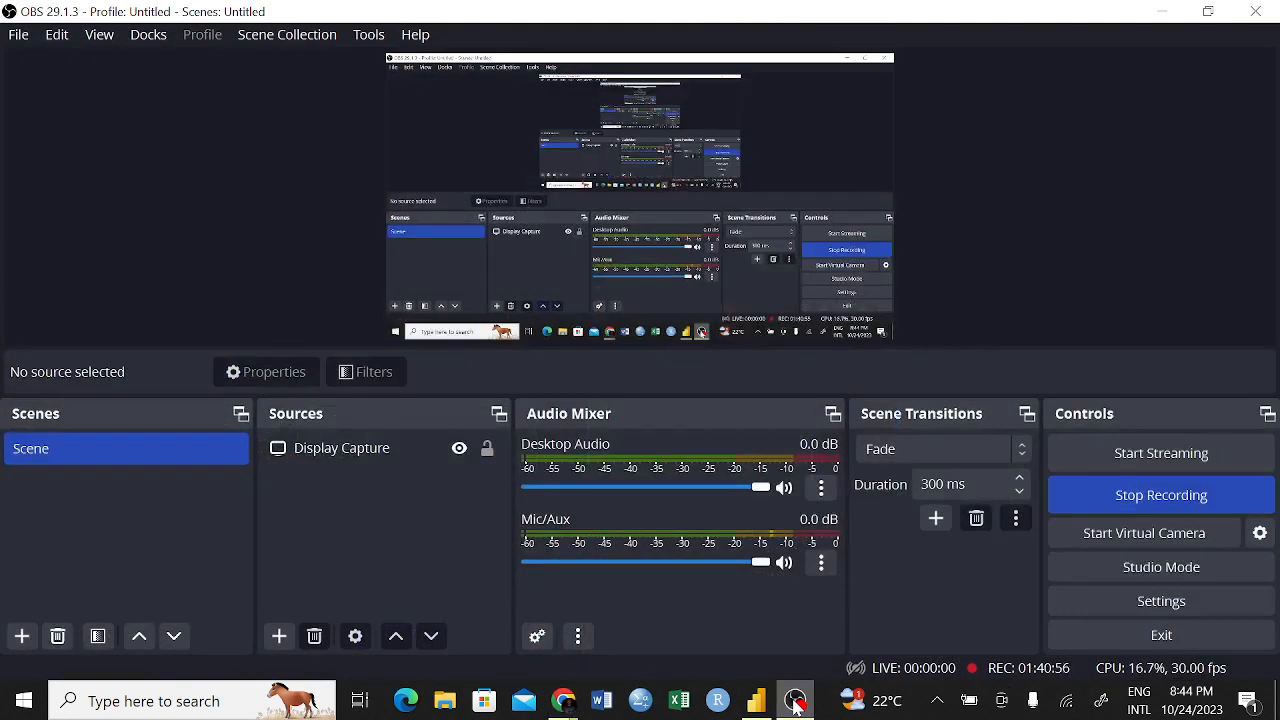